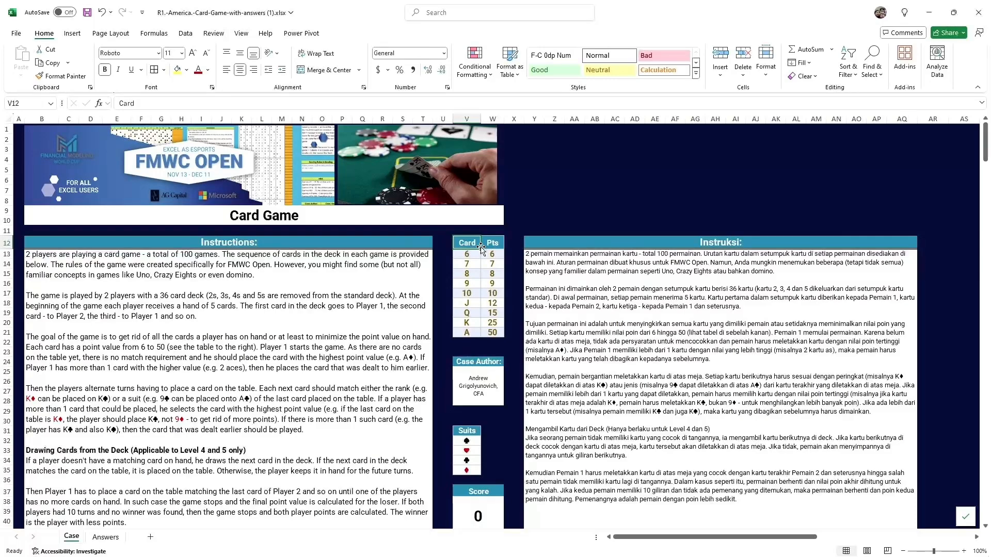
- Look through the card game's rules and the Level 1 to Level 3 questions with their example rows
scroll(375, 291, down, 6)
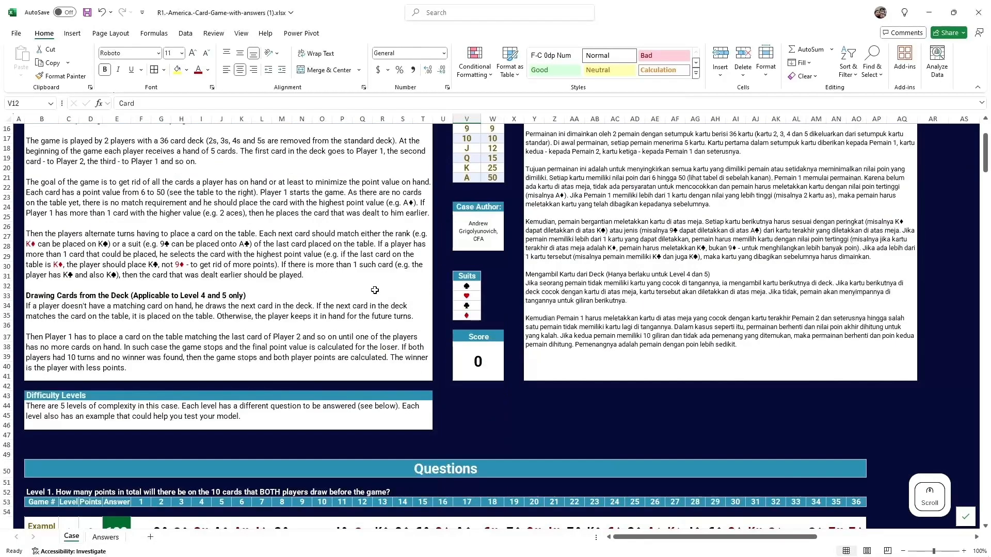
scroll(258, 376, down, 4)
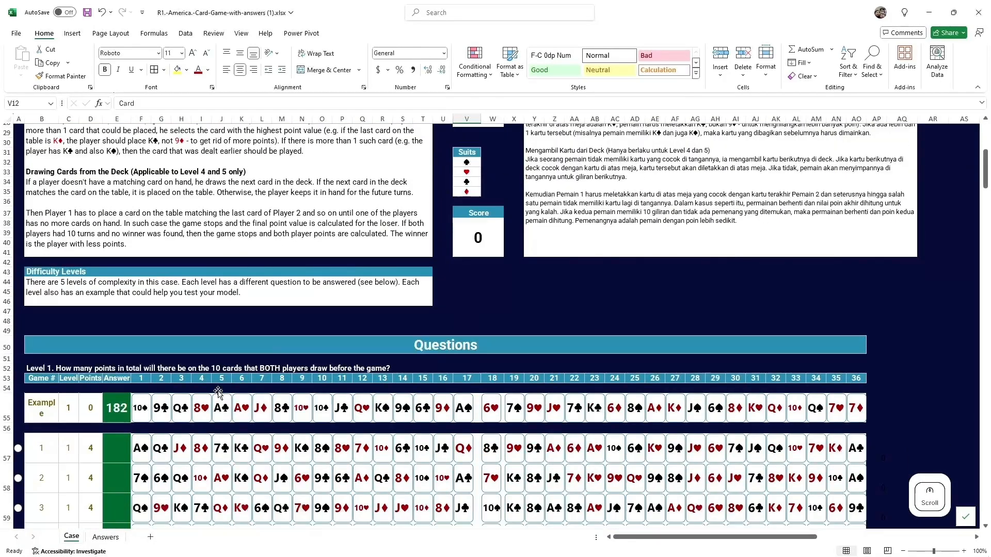
scroll(70, 360, down, 3)
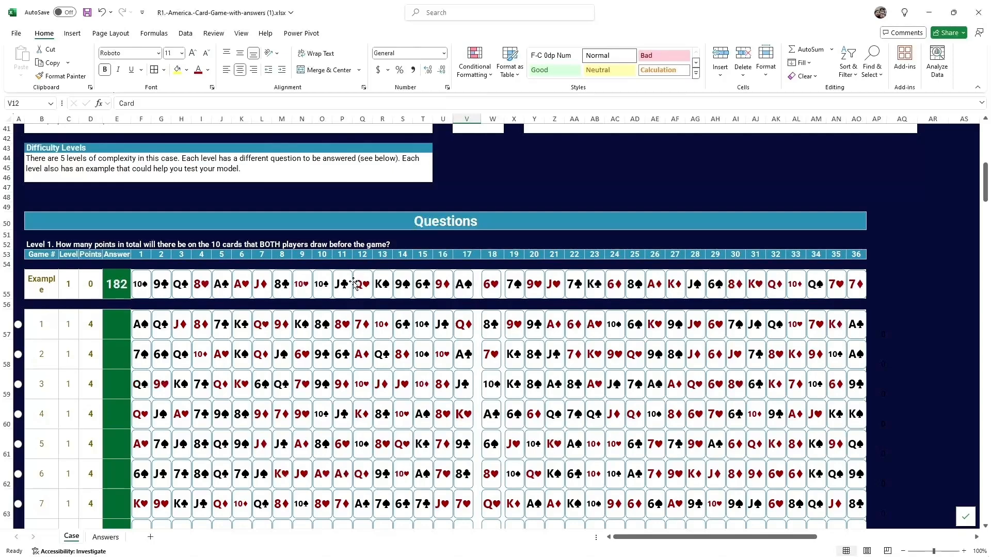
click(44, 292)
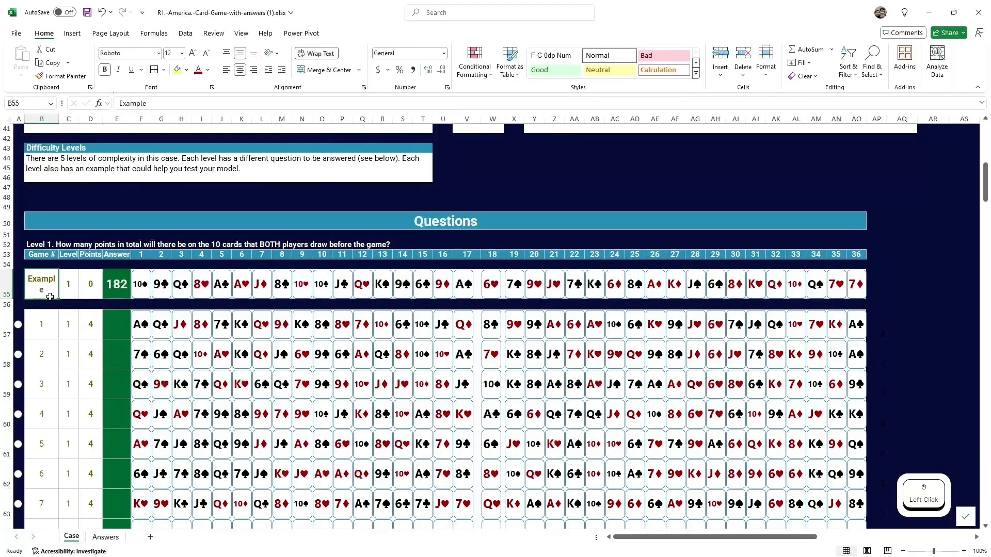
scroll(50, 296, down, 4)
scroll(51, 336, down, 13)
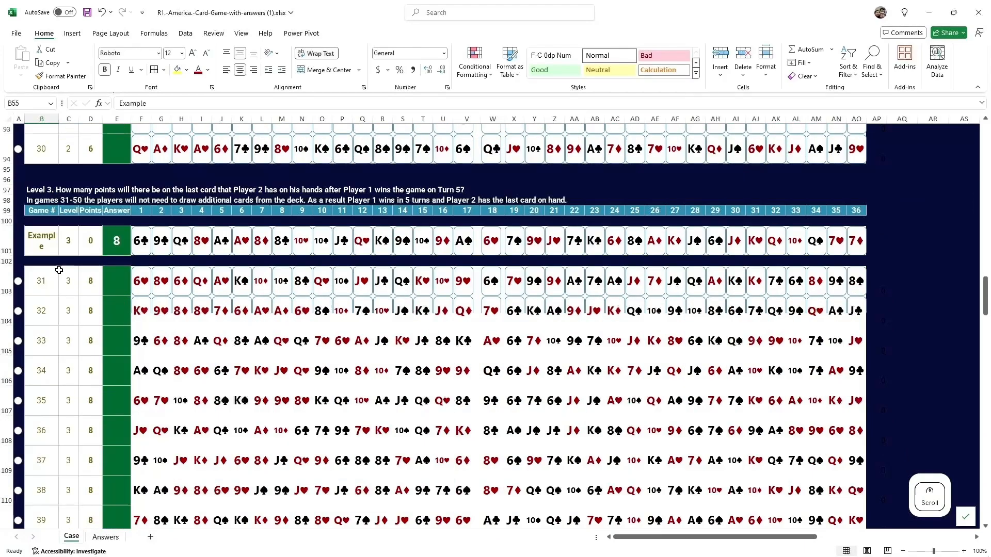
scroll(59, 270, up, 2)
click(45, 403)
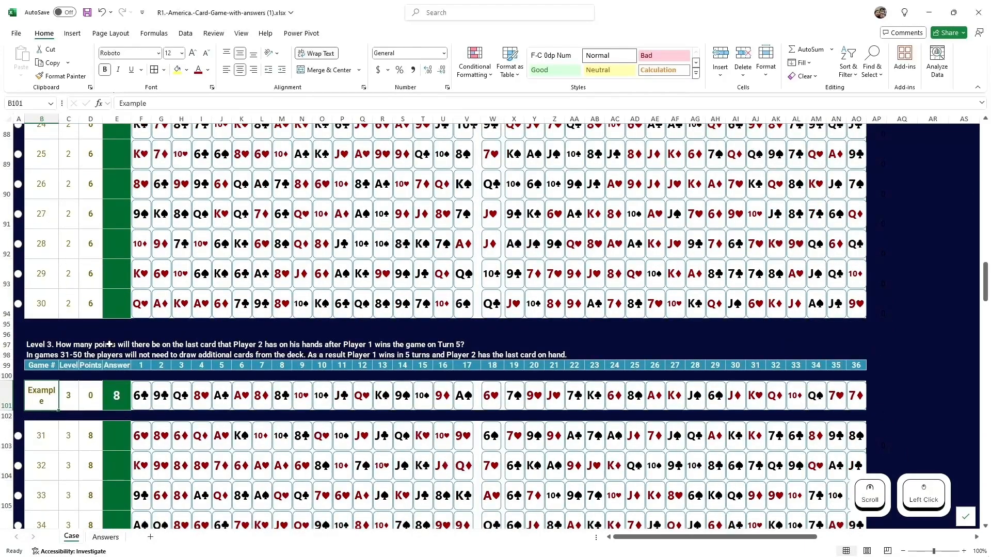
scroll(57, 372, up, 8)
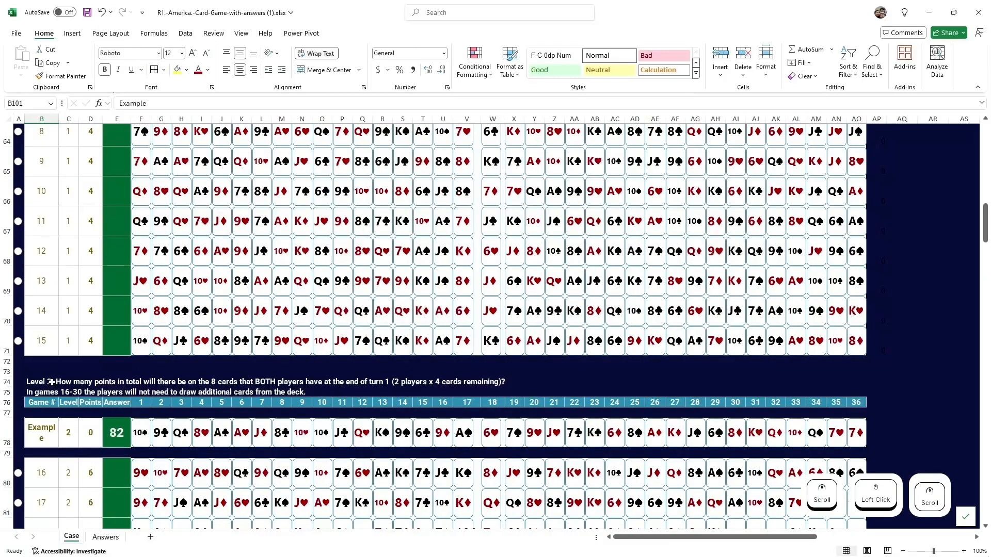
- Rename the Level 2 example game in cell B78 as "Example1"
click(50, 431)
key(F2)
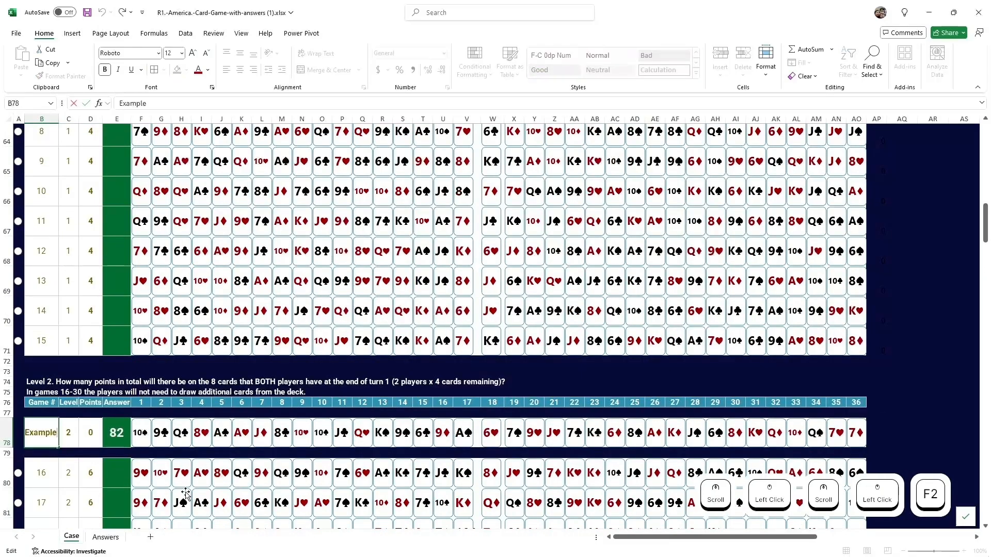
text(1)
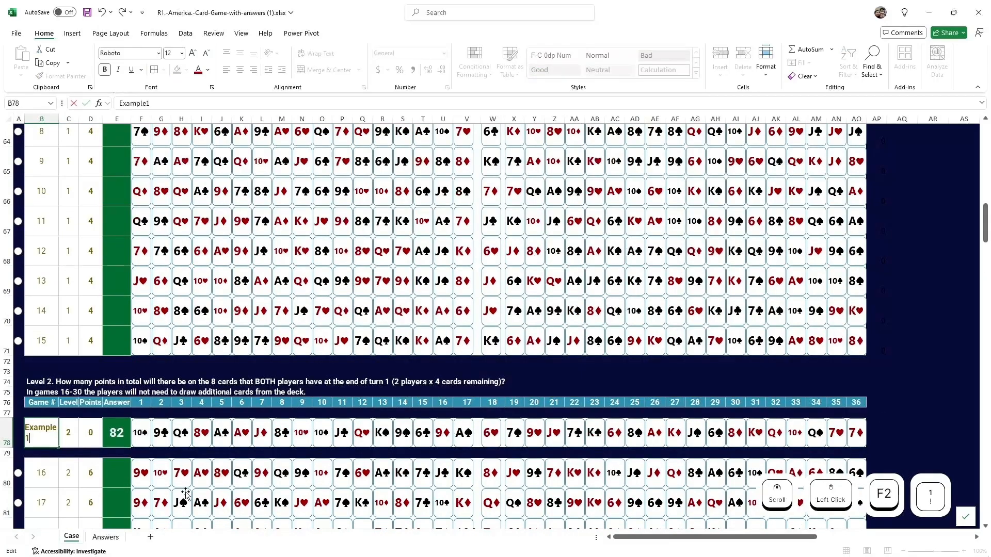
key(Return)
- Rename the Level 3 example game in cell B101 as "Example2"
scroll(53, 474, down, 7)
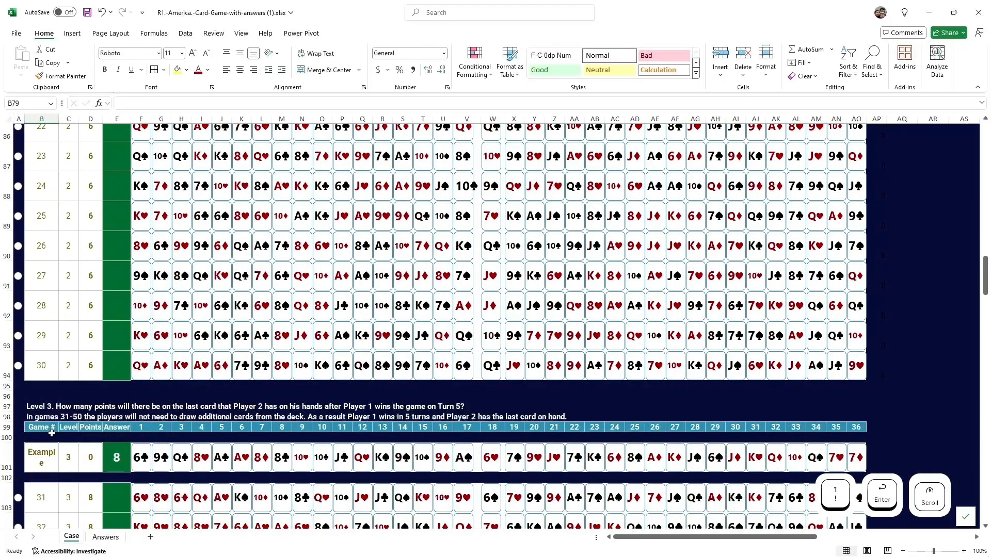
click(54, 460)
key(F2)
text(2)
key(Return)
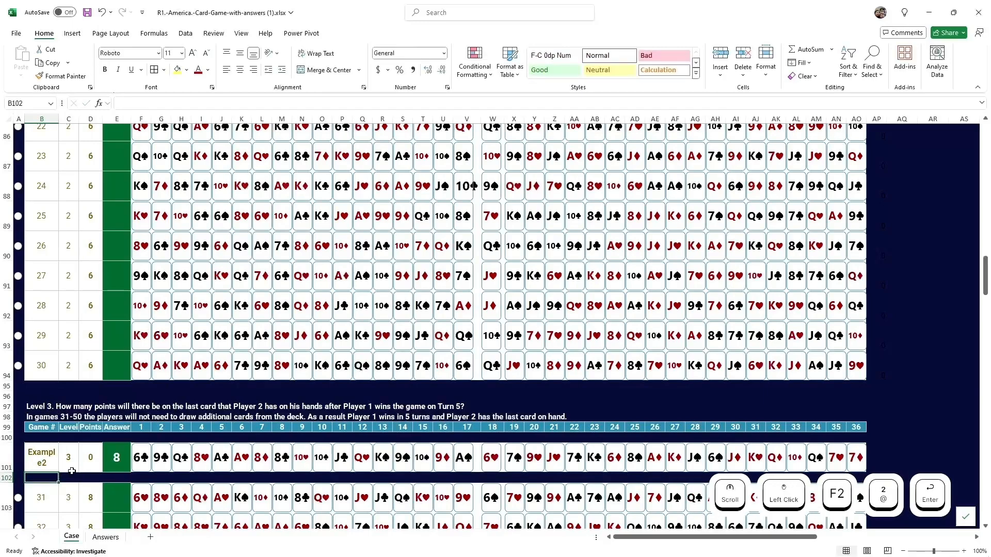
- Rename the Level 4 example game in cell B129 as "Example4"
scroll(66, 466, down, 9)
scroll(66, 466, down, 1)
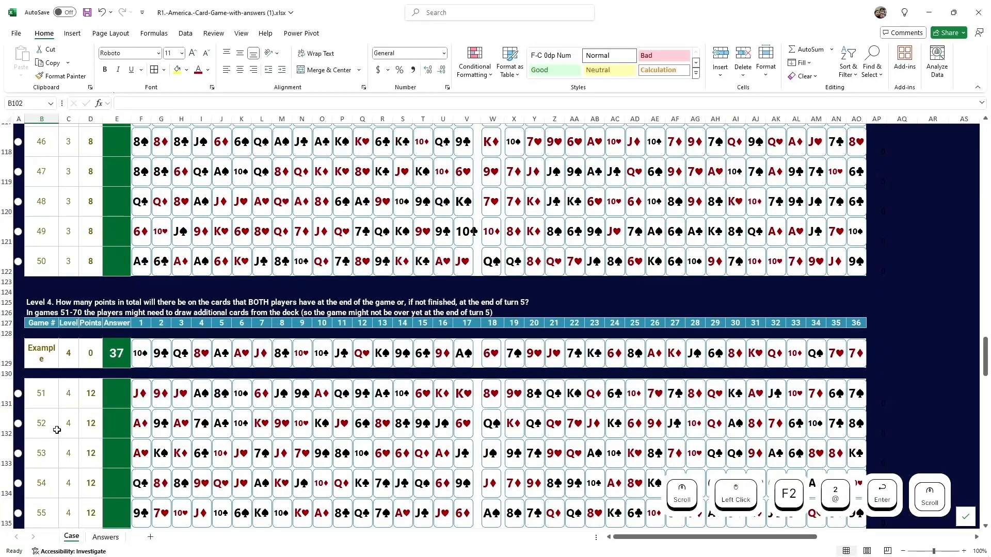
click(51, 362)
key(F2)
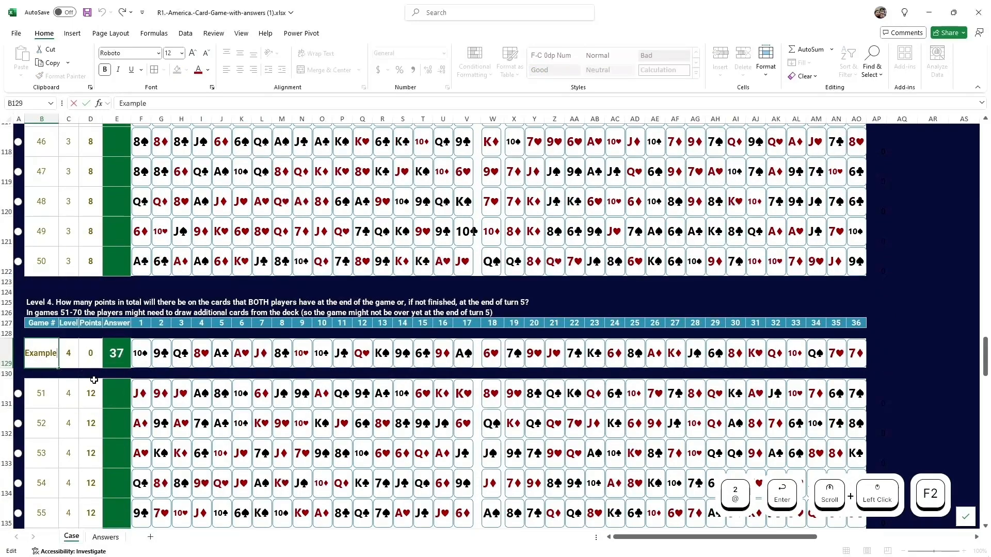
text(4)
key(Return)
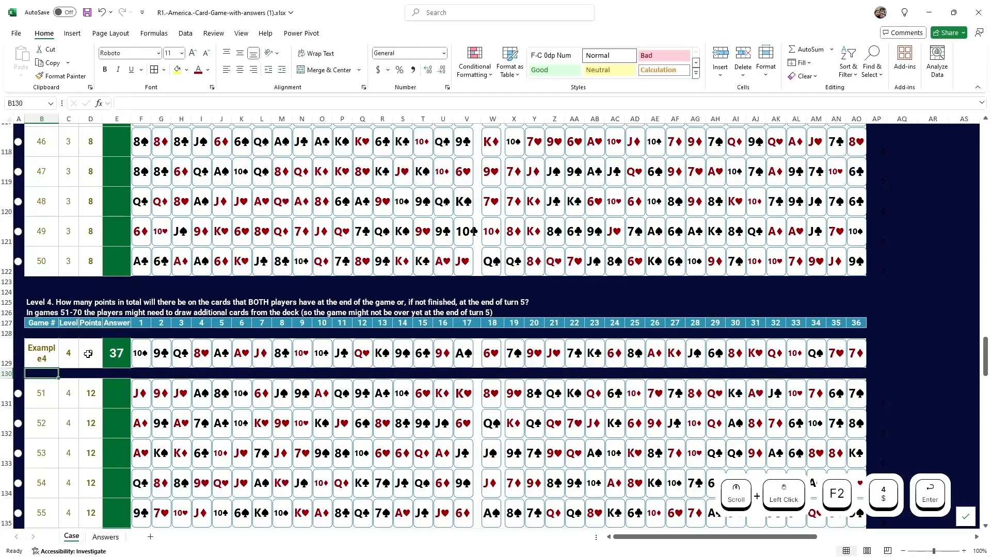
- Correct the Level 3 example game's label in cell B101 to "Example3"
scroll(56, 367, up, 4)
scroll(56, 366, up, 4)
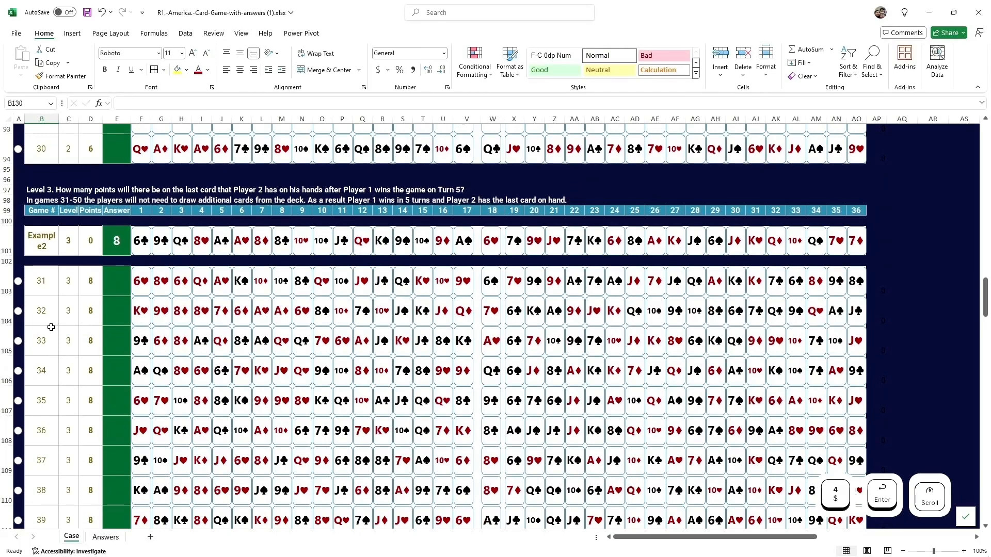
click(44, 240)
key(F2)
key(BackSpace)
text(3)
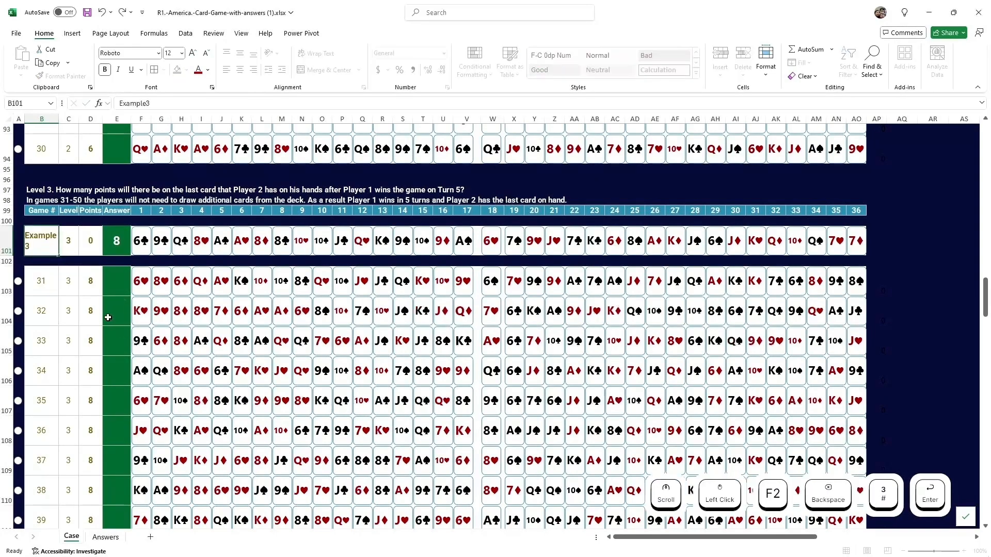
key(Return)
- Correct the Level 2 example game's label in cell B78 to "Example2"
scroll(93, 309, up, 5)
scroll(67, 302, up, 2)
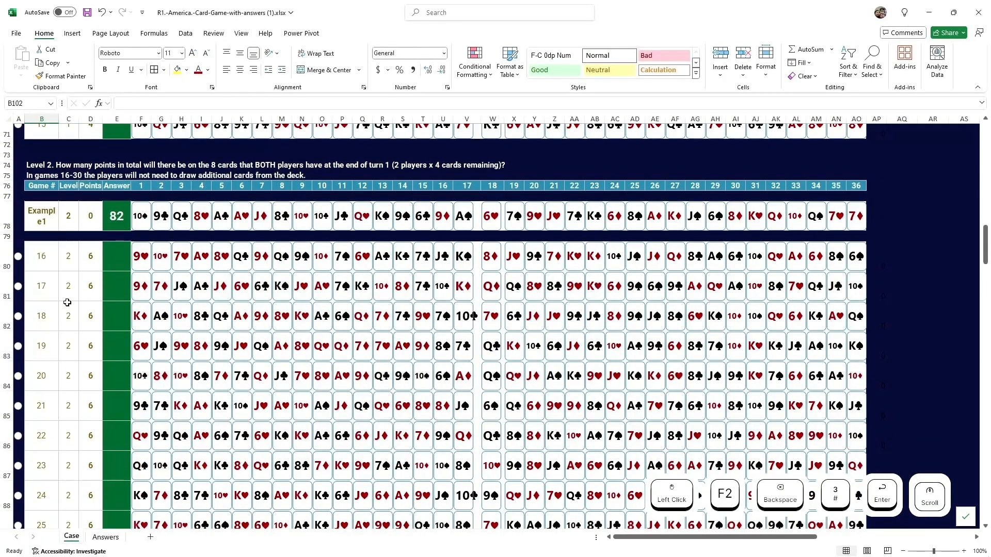
click(55, 216)
key(F2)
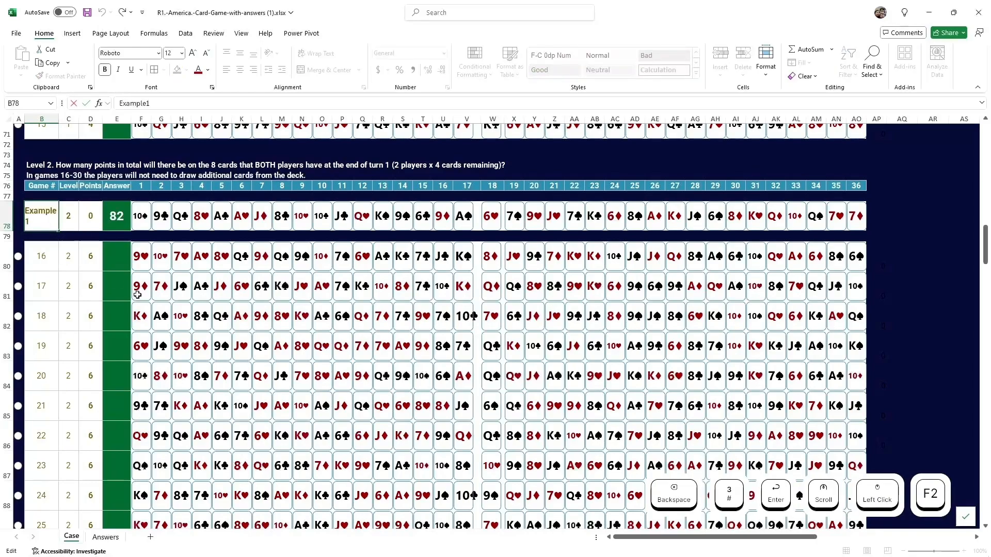
key(BackSpace)
text(2)
key(Return)
- Rename the Level 1 example game in cell B55 as "Example1"
scroll(137, 294, up, 14)
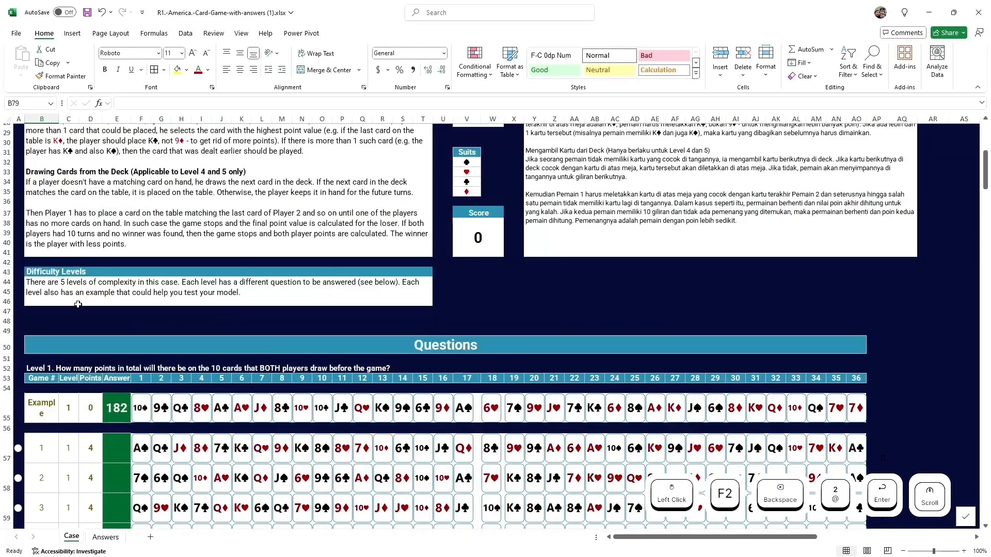
scroll(78, 304, down, 1)
click(49, 381)
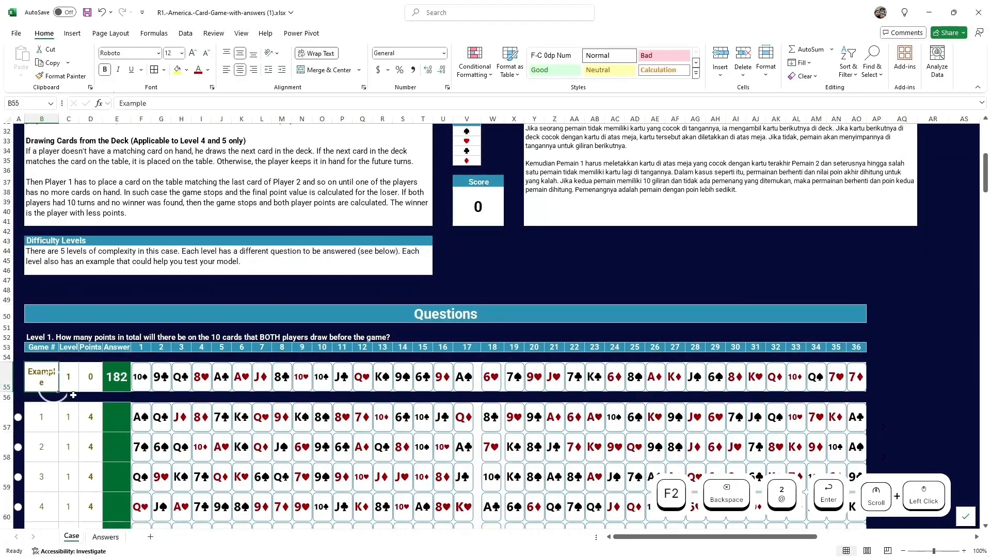
key(F2)
text(1)
key(Return)
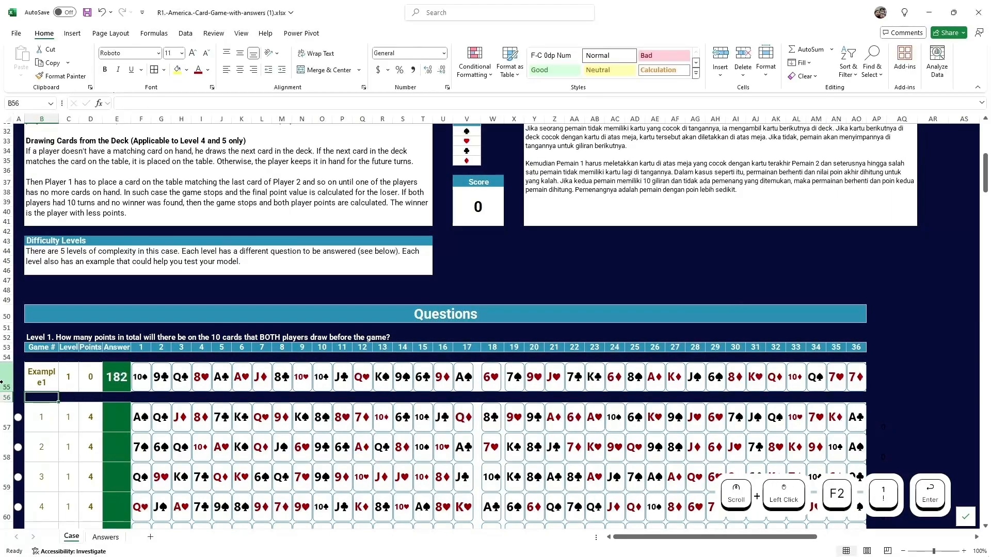
- Rename the Level 5 example game in cell B156 as "Example5"
scroll(57, 388, down, 14)
scroll(57, 388, down, 12)
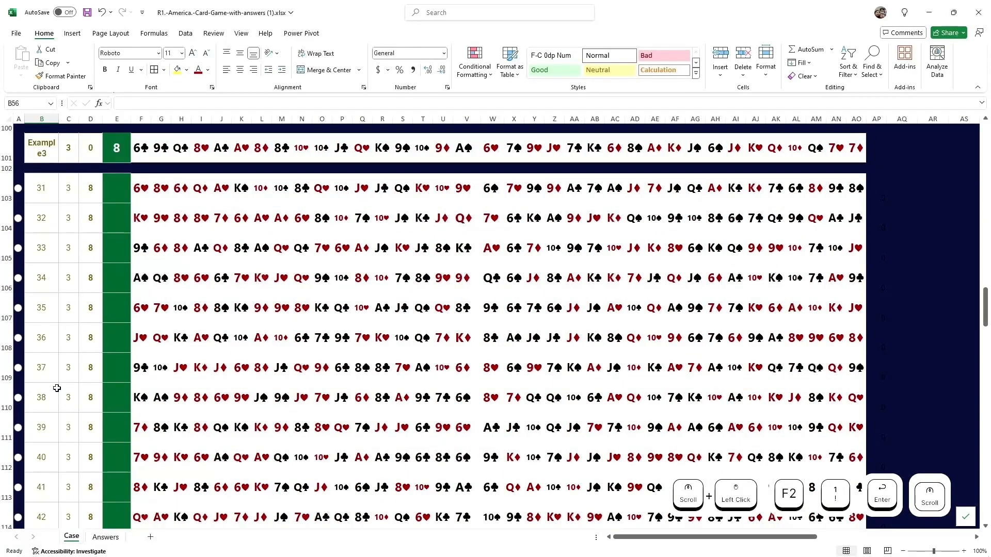
scroll(57, 389, down, 8)
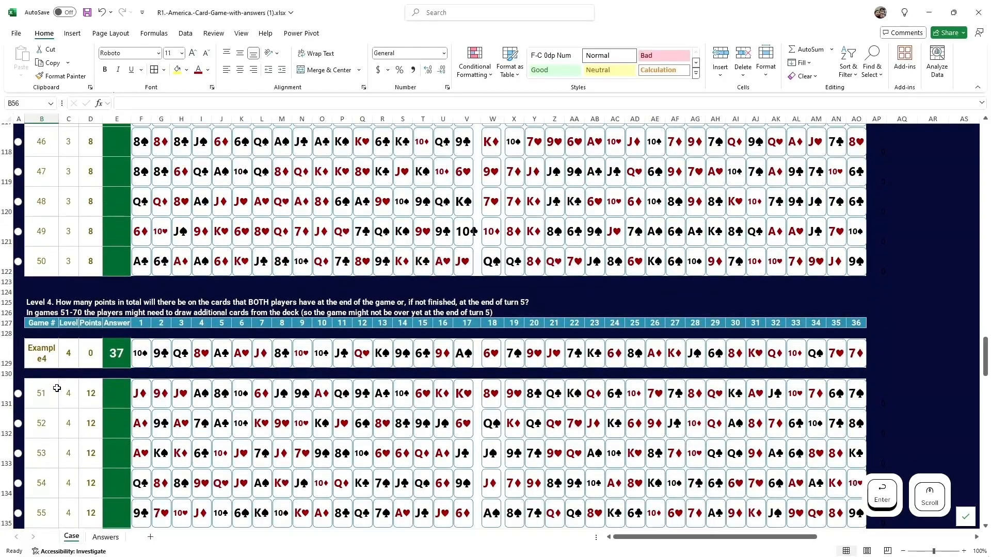
scroll(57, 388, down, 5)
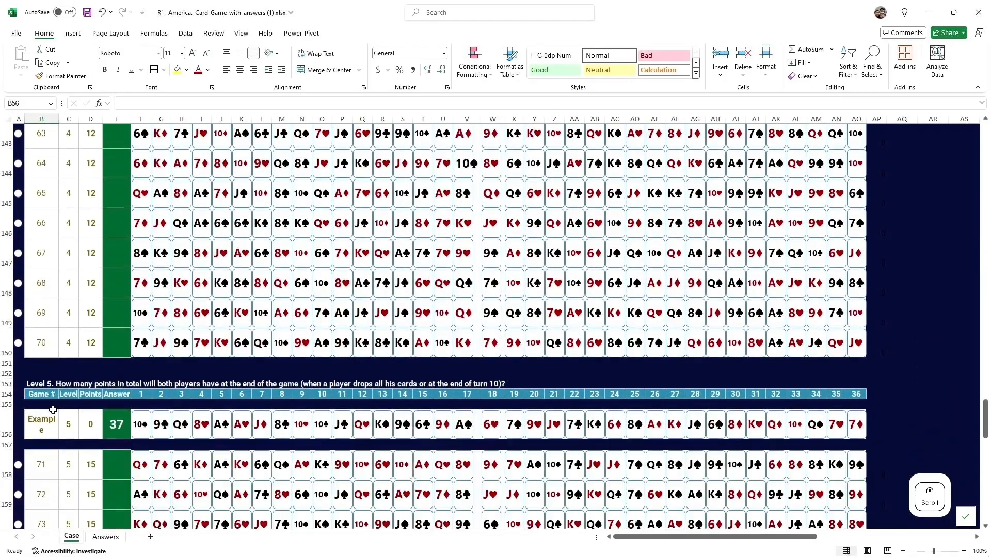
click(46, 430)
key(F2)
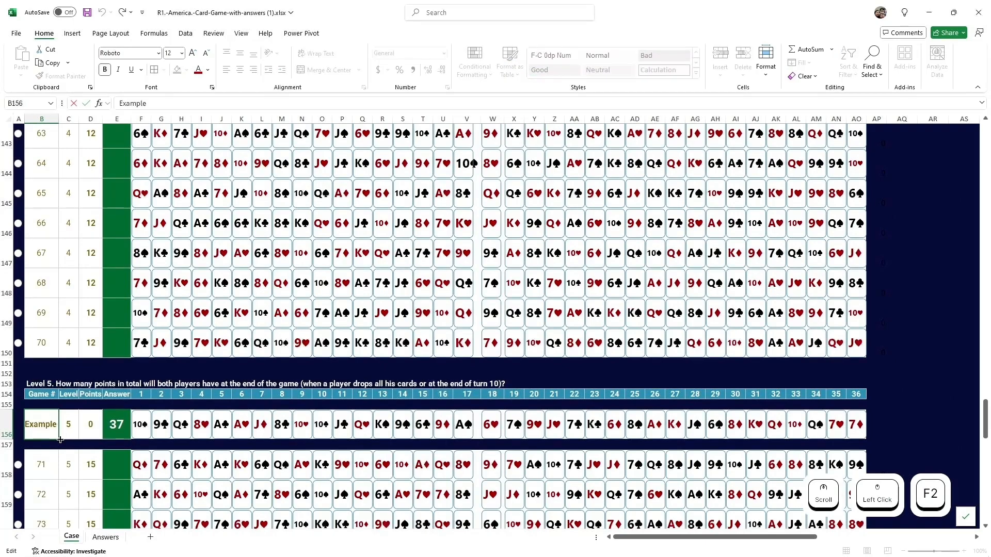
text(5)
key(Return)
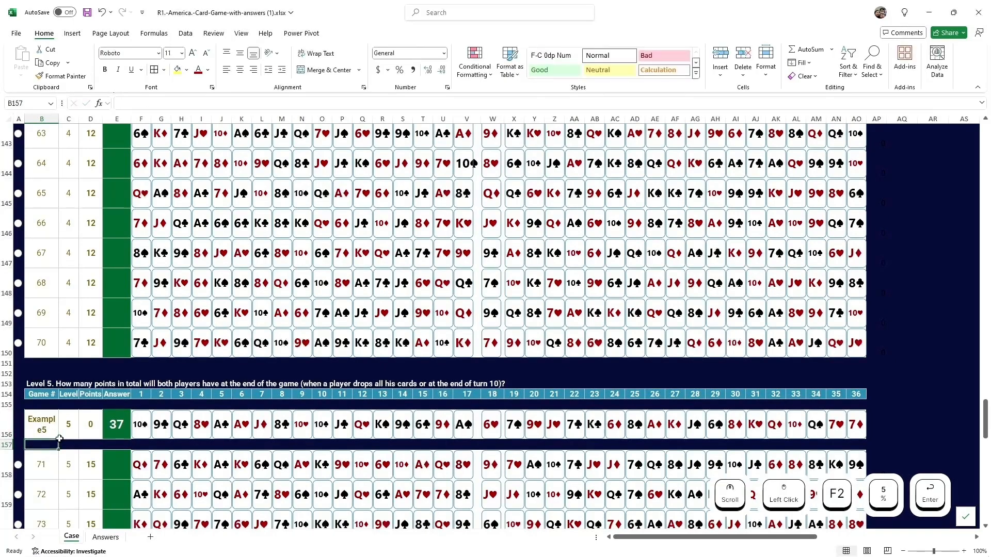
- Go back up through the question sections to review the Level 1 question and its example row
key(Left)
key(ctrl+Up)
key(ctrl+Up)
key(ctrl+Up)
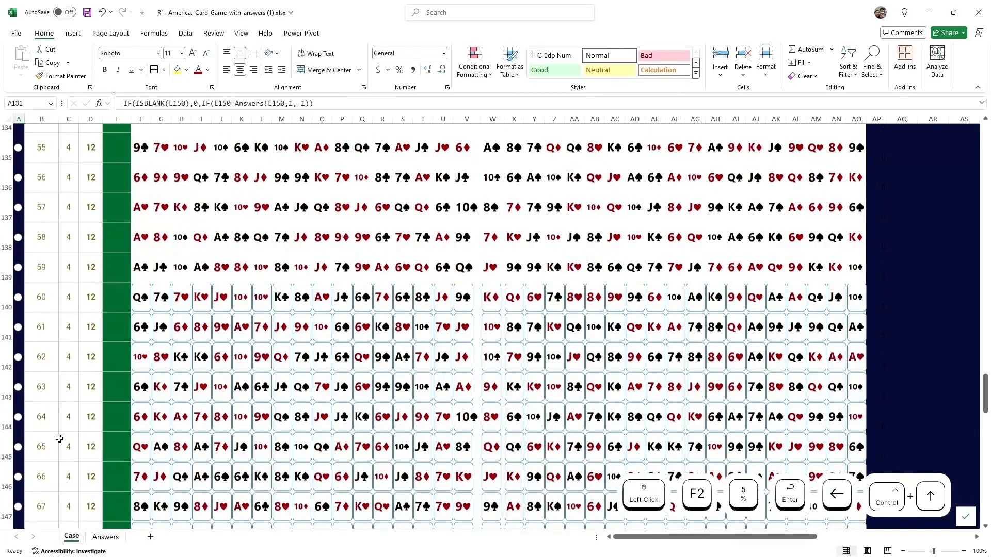
key(ctrl+Up)
key(ctrl+Up)
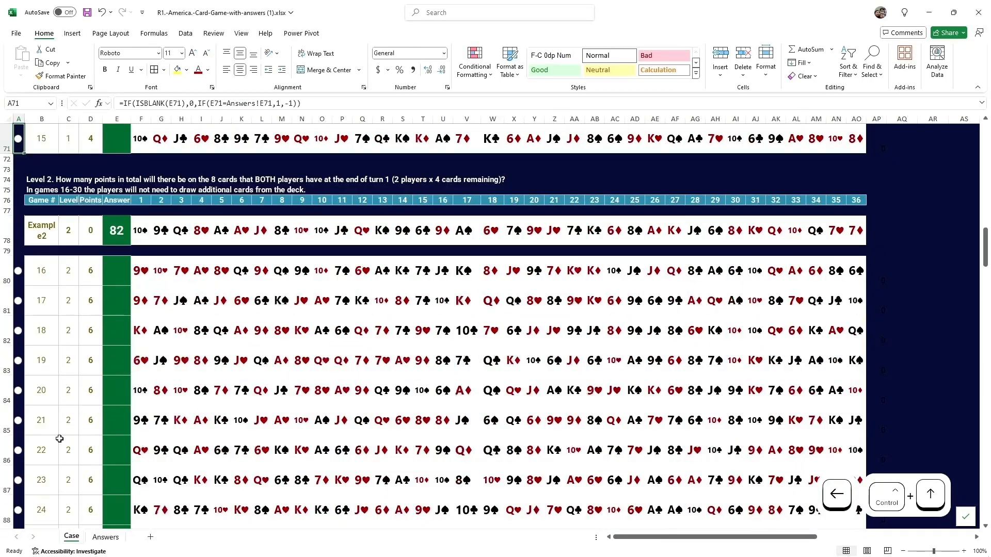
key(ctrl+Up)
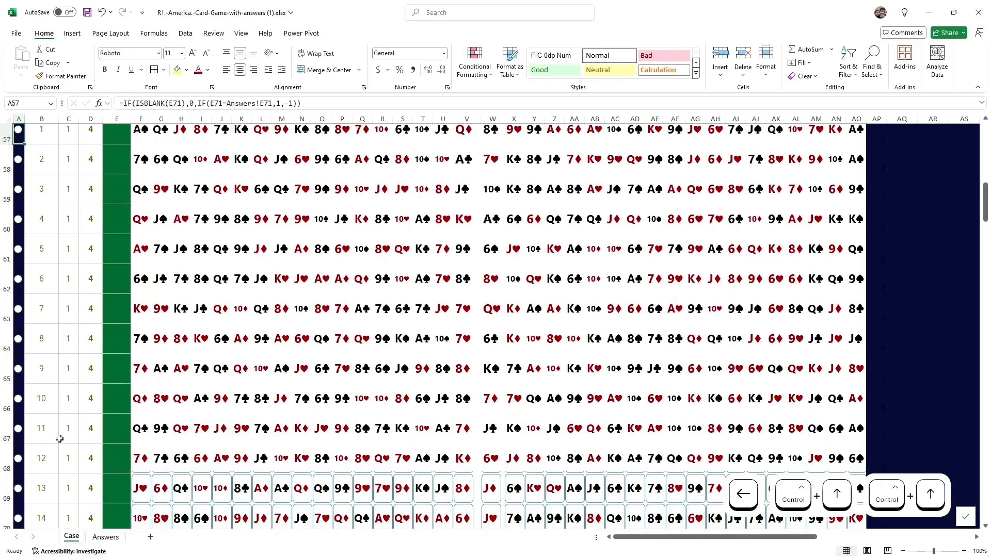
scroll(110, 438, up, 6)
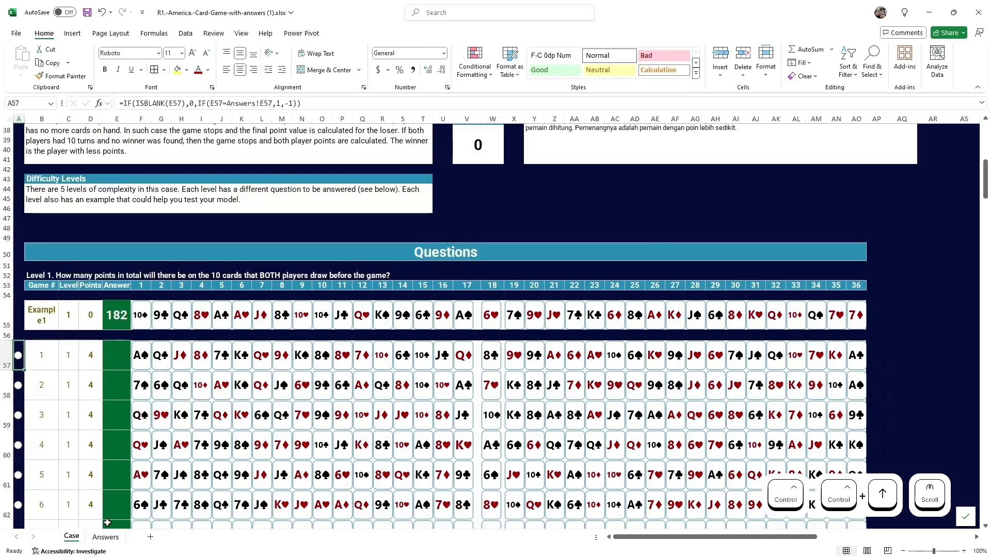
- Insert a new worksheet between Case and Answers and name it L1
click(151, 540)
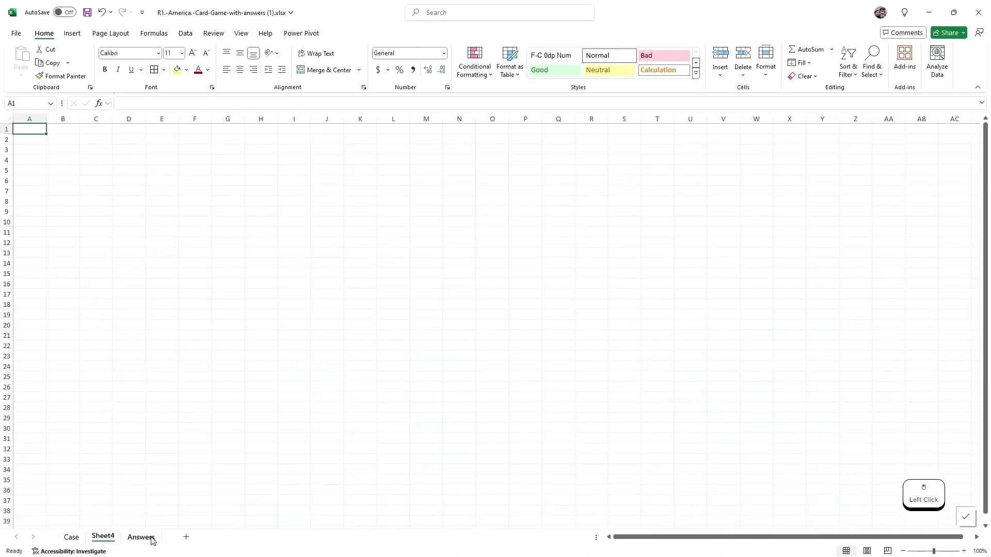
double_click(108, 537)
text(L1)
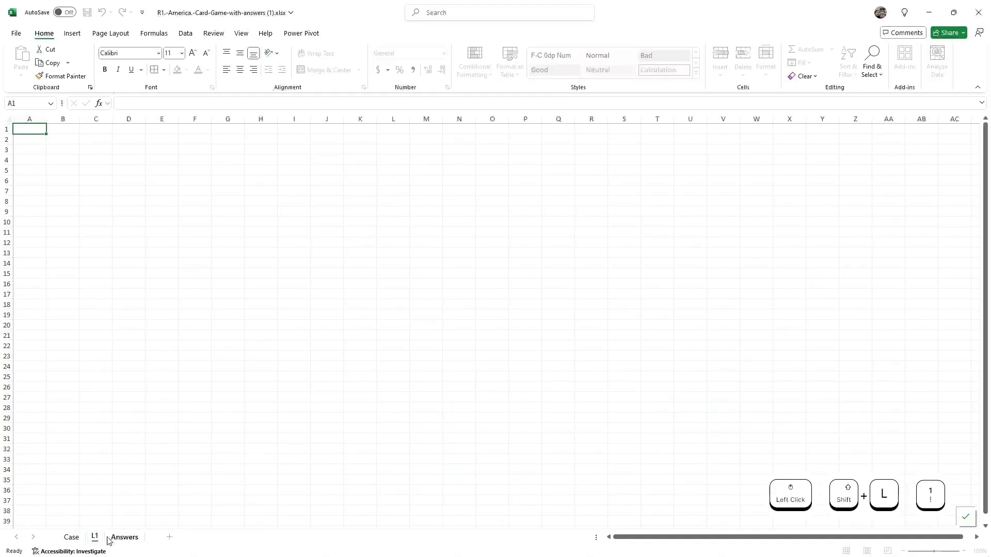
key(Return)
- Enter the header "Game #" in cell A1 of the L1 sheet
mouse_move(368, 556)
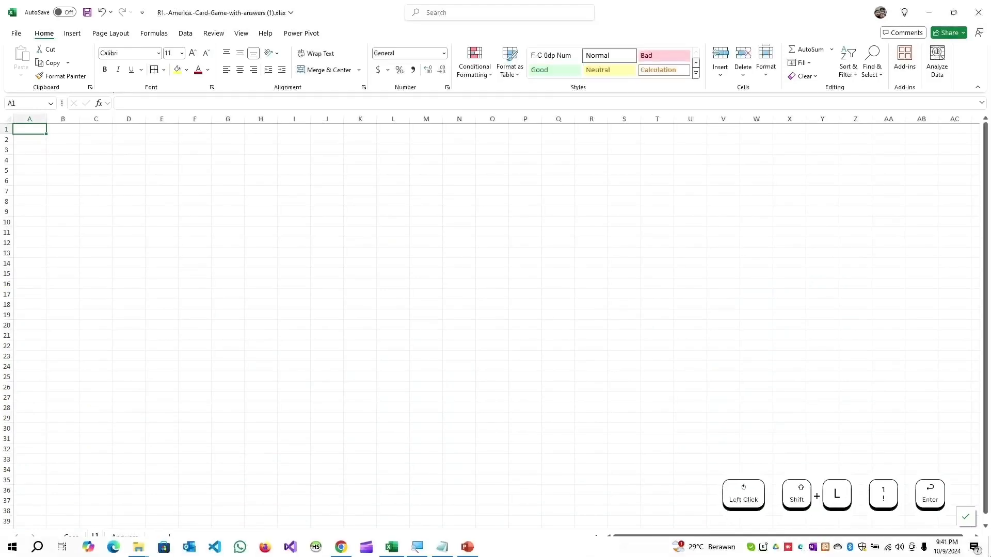
text(Game)
key(Return)
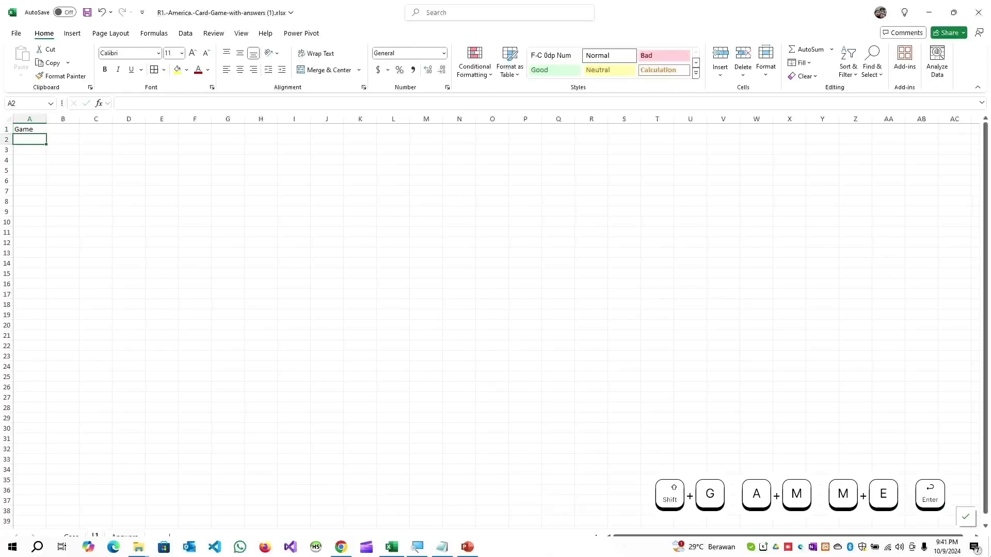
key(Up)
key(F2)
text(#)
key(Return)
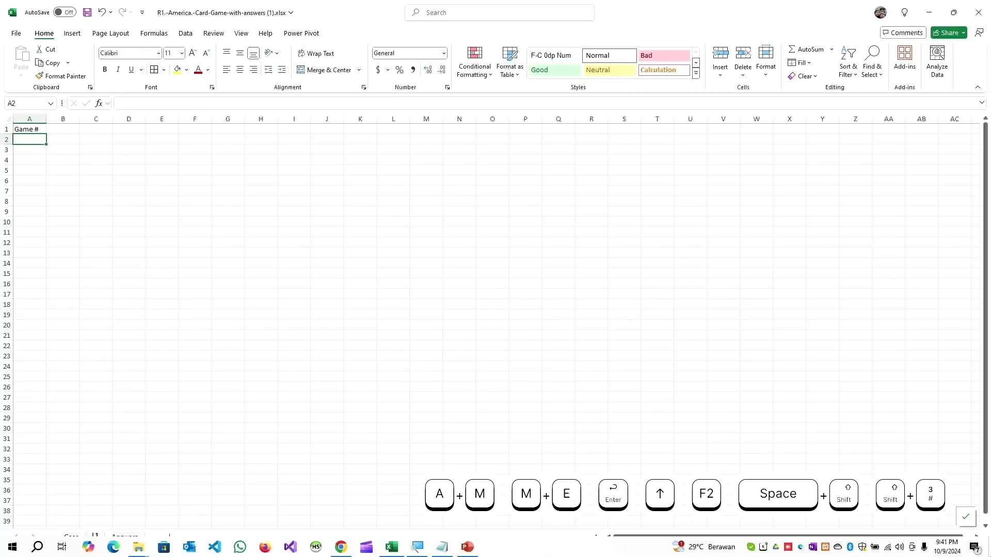
- Enter "Example1" as the game in cell A2 and add the header "Seq of Cards" in A4
text(Example1)
key(Return)
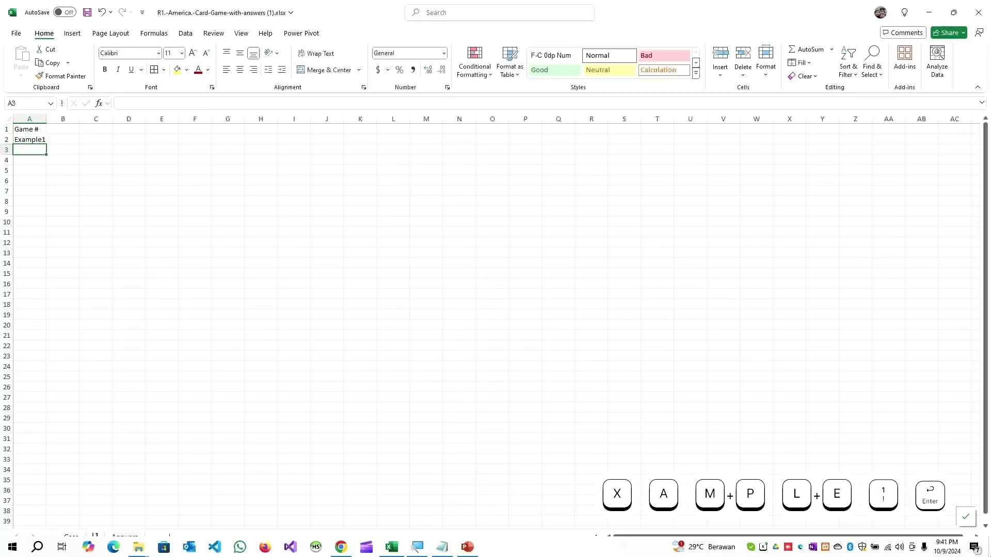
key(Down)
text(SSeq)
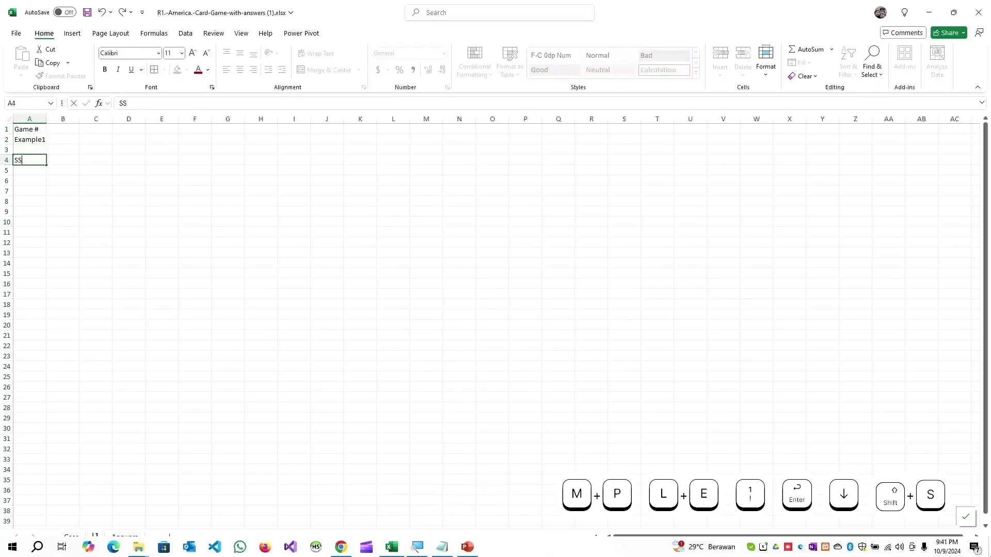
key(BackSpace)
key(BackSpace)
text(eq)
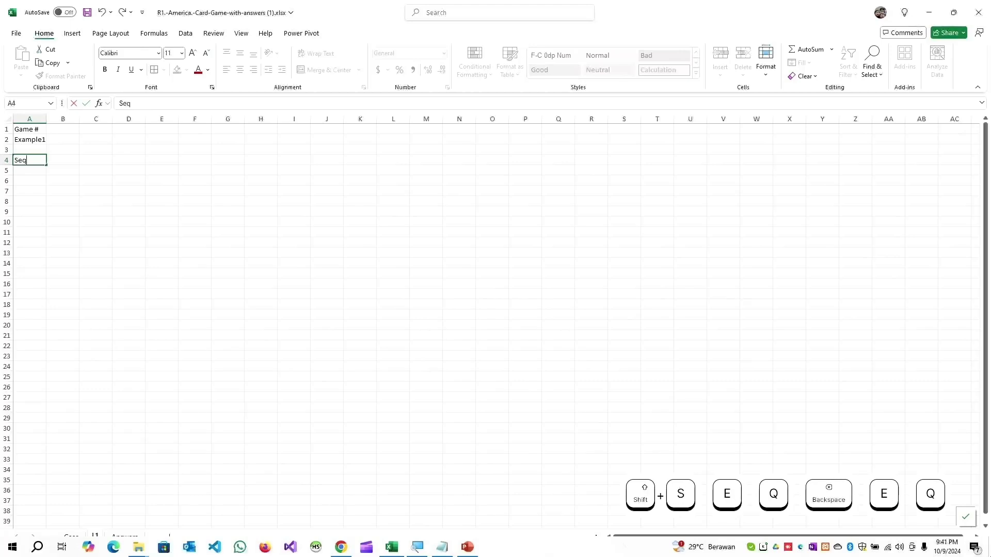
text( of Cards)
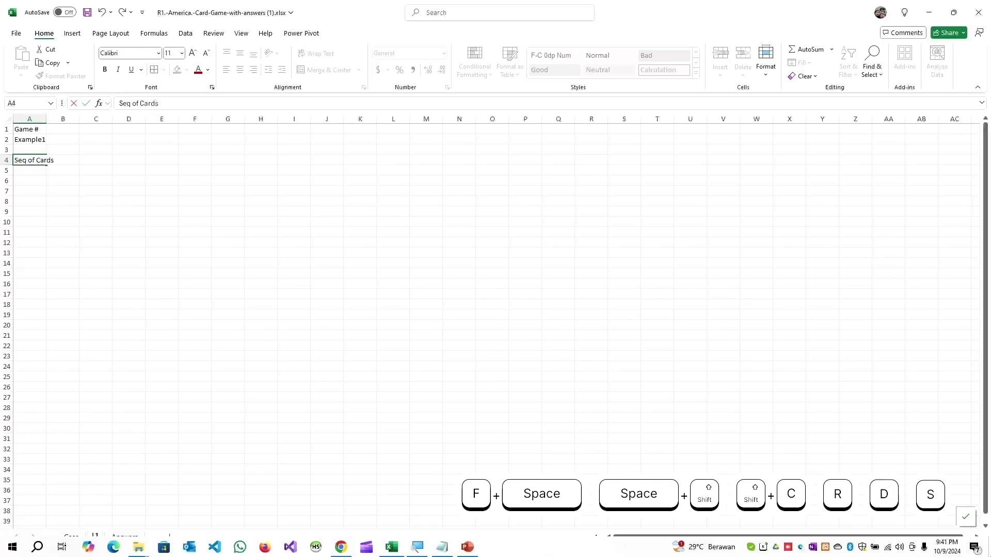
key(Return)
- Enter =XLOOKUP($A$2,Case!B:B,Case!F:AO) in cell A5 to pull the selected game's card sequence
text(=xlookup()
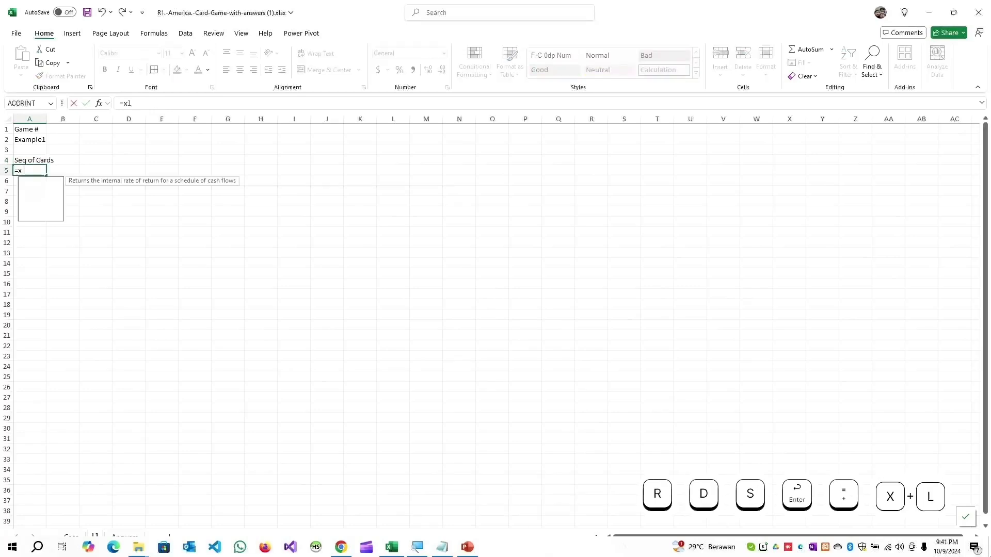
key(Up)
key(Up)
key(Up)
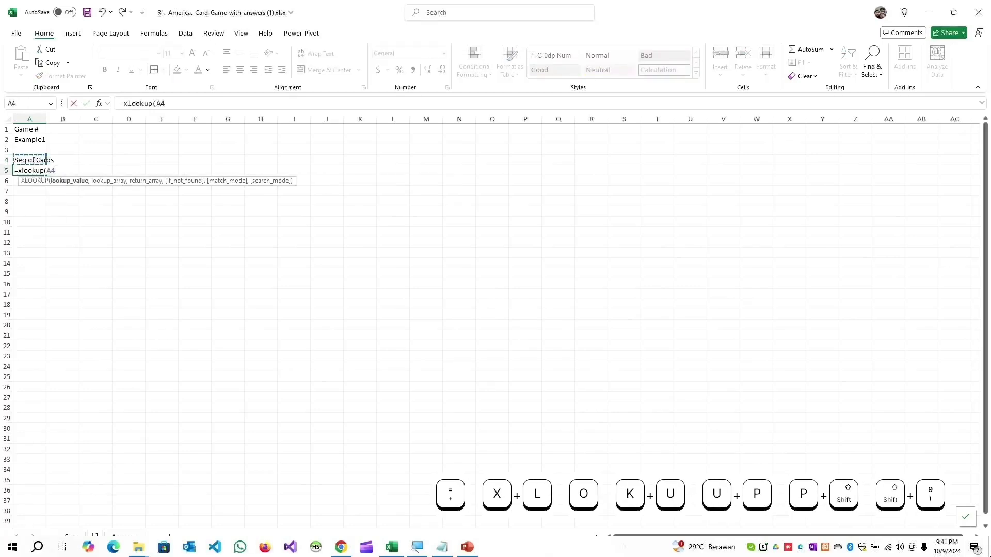
key(F4)
text(,)
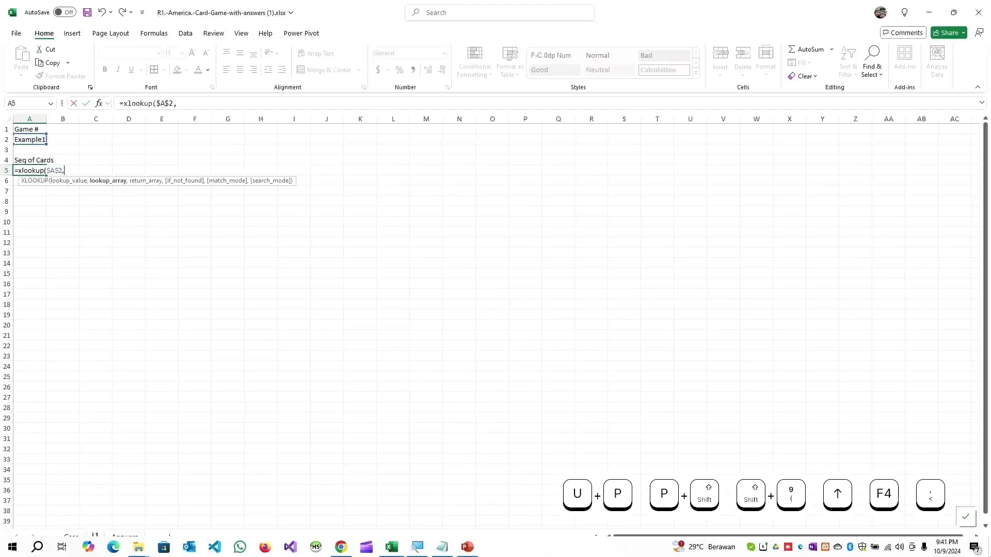
key(ctrl+Page_Up)
text(Case)
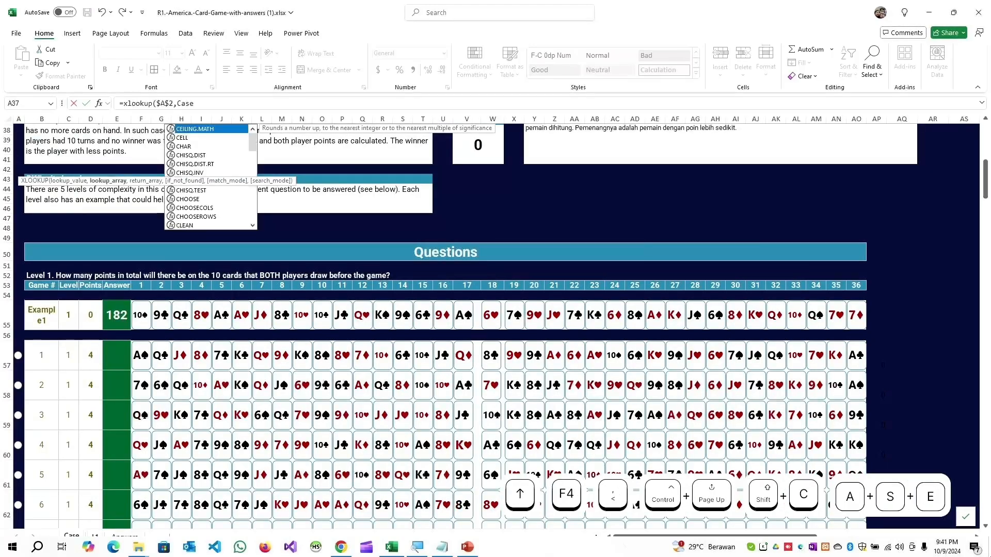
text(!B:B)
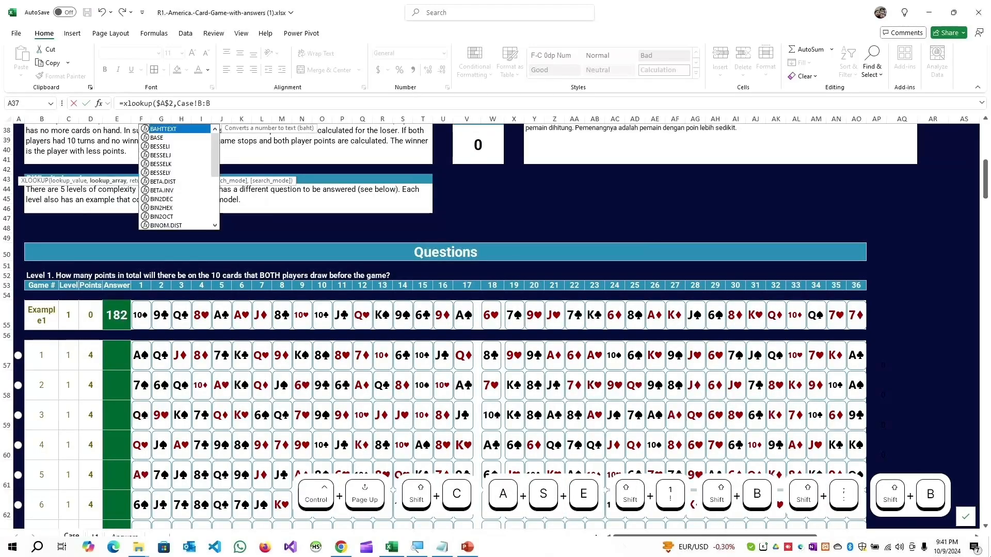
text(,Case!)
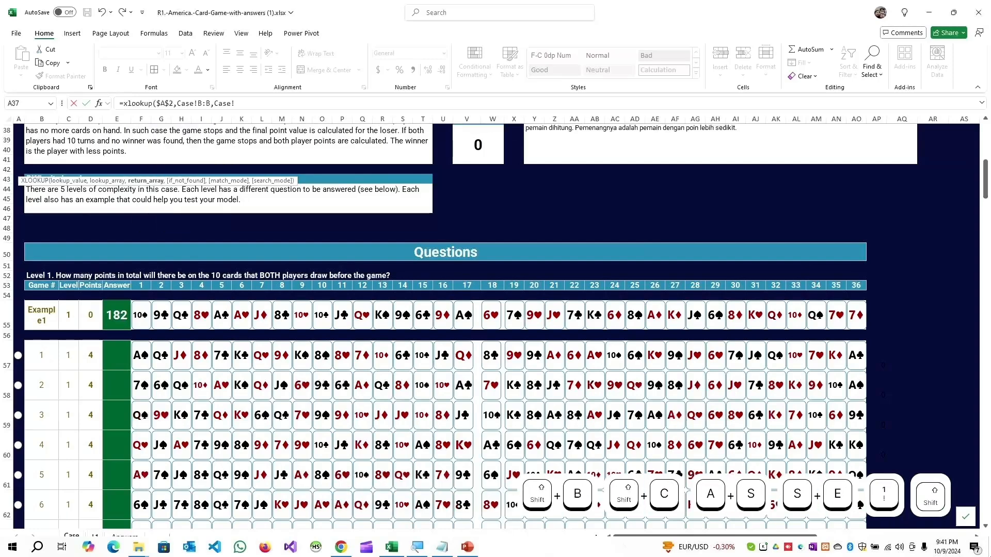
text(F:AO))
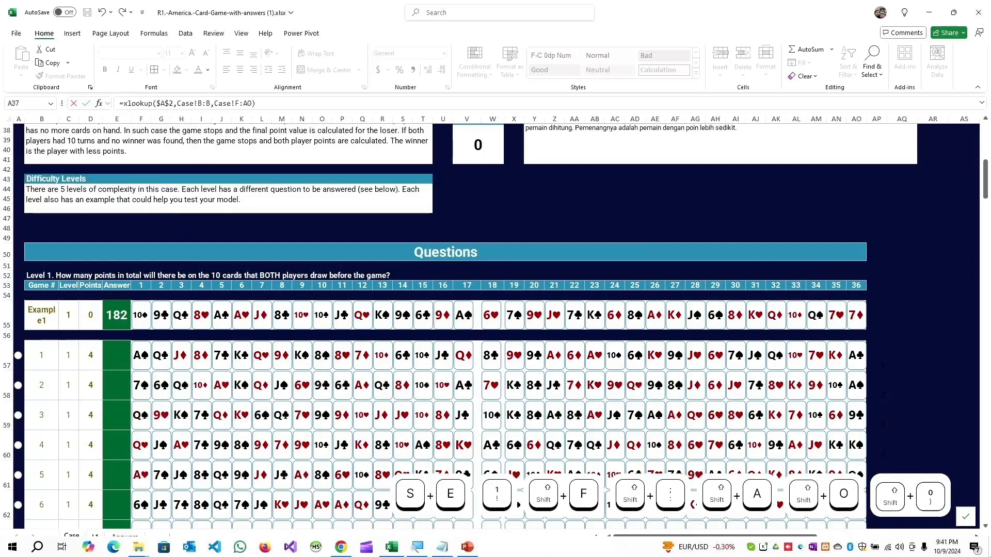
key(Return)
- Wrap the XLOOKUP formula in A5 in TRANSPOSE so the cards run down the column
key(Up)
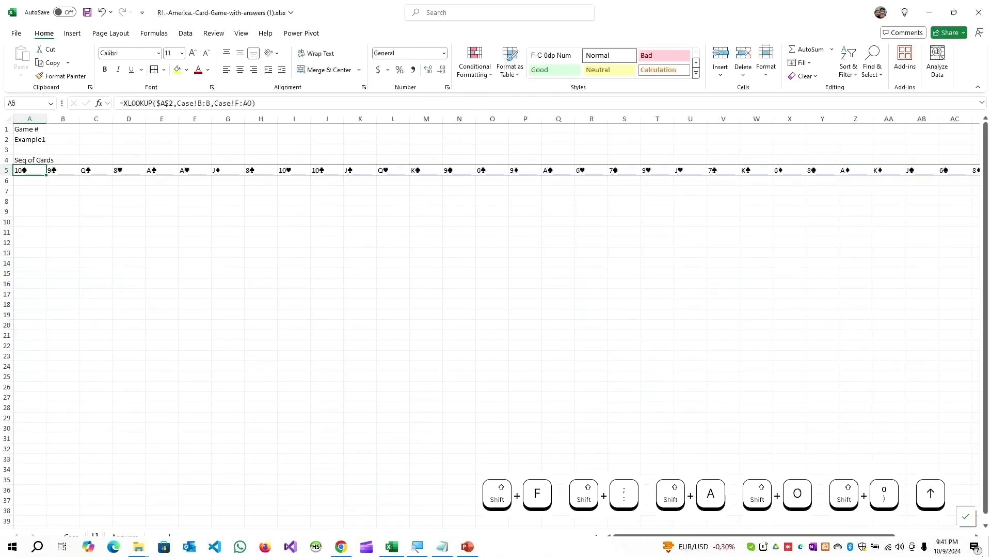
click(123, 103)
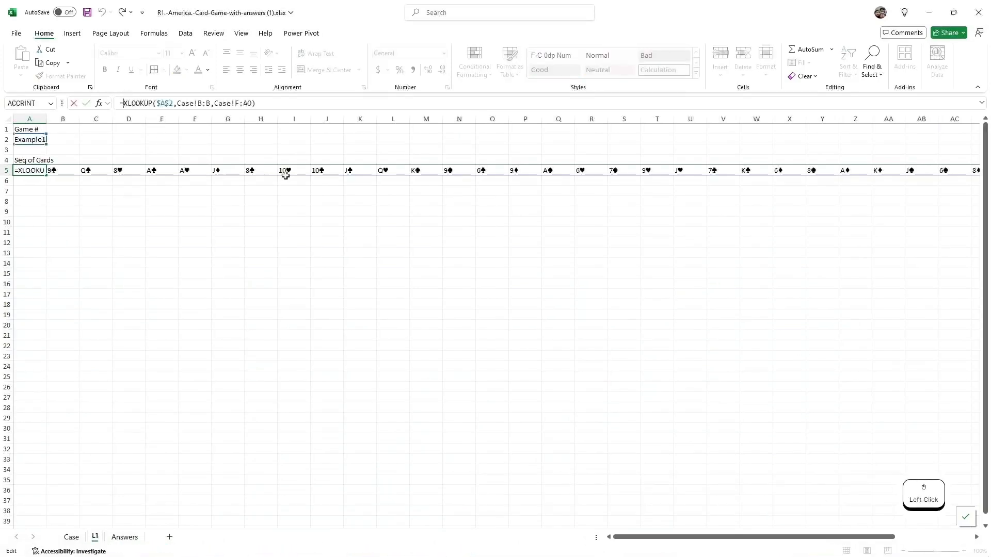
text(TRANSP)
key(Tab)
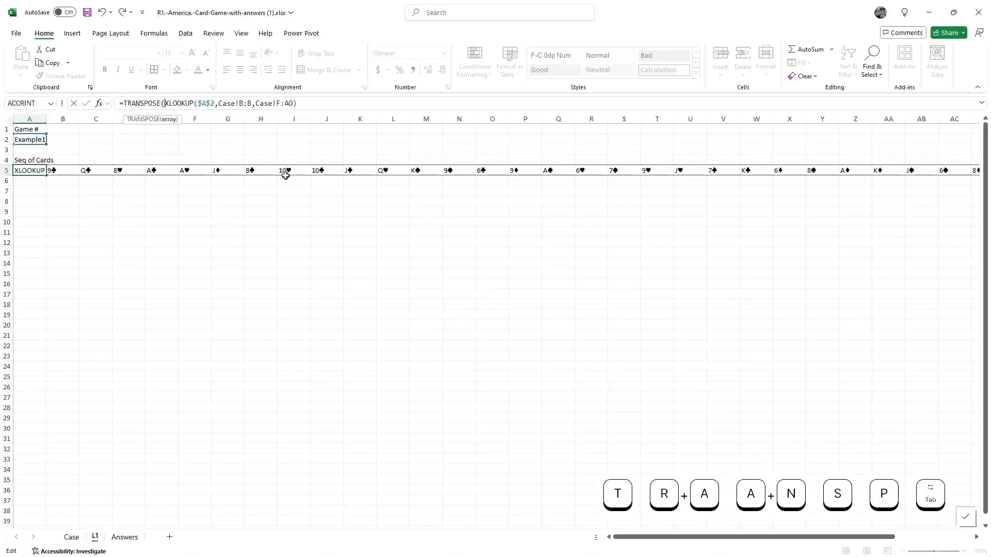
key(ctrl+End)
text())
key(Return)
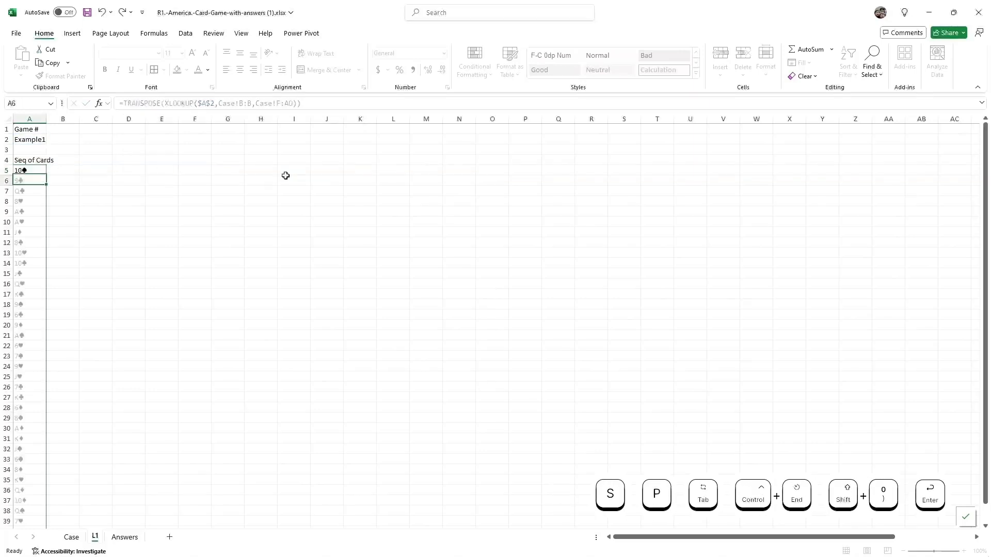
- Hide the gridlines on the L1 sheet
key(Up)
key(Up)
key(alt+w)
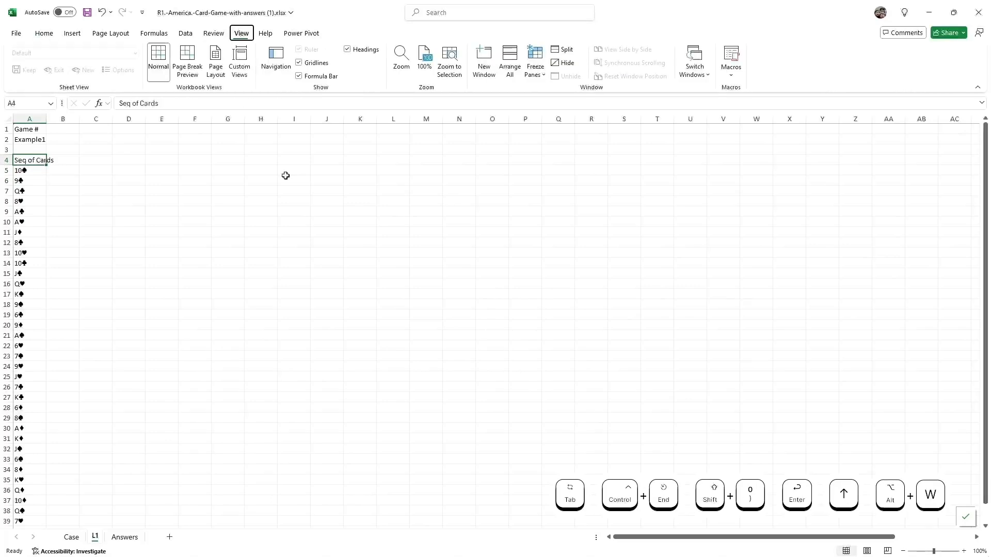
key(v)
key(g)
key(Up)
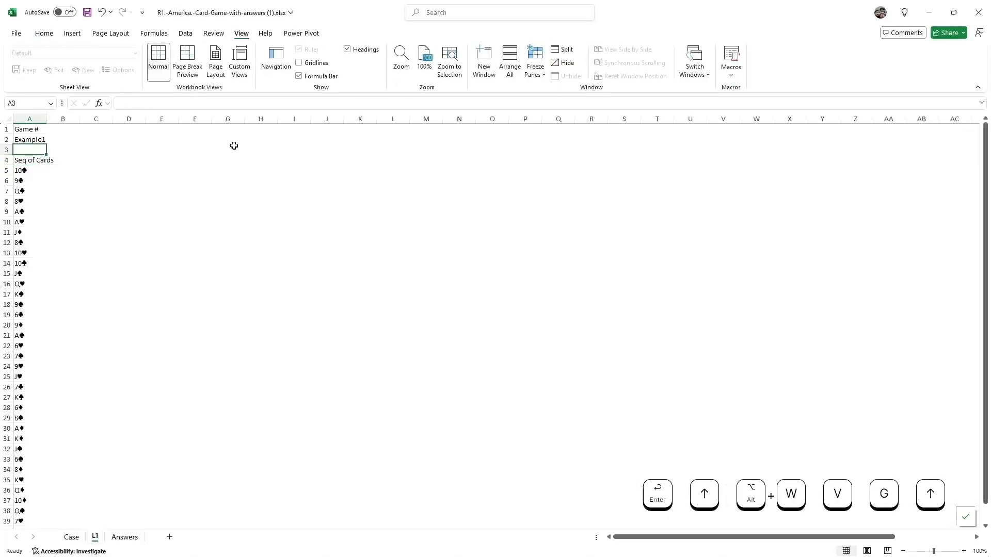
- Enter the header "Card #" in cell C4
key(Right)
key(Right)
key(Up)
key(Up)
key(Down)
key(Down)
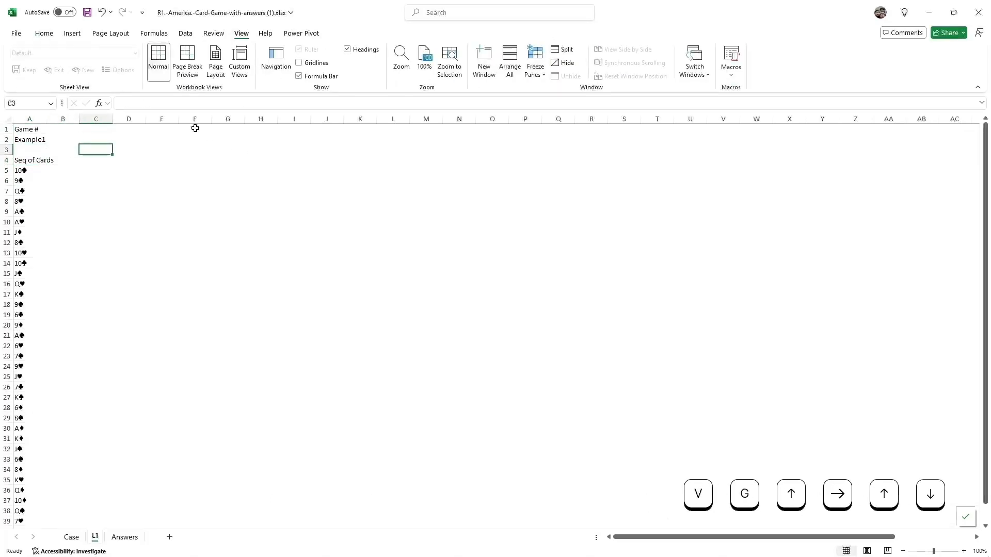
key(Down)
key(Left)
key(Right)
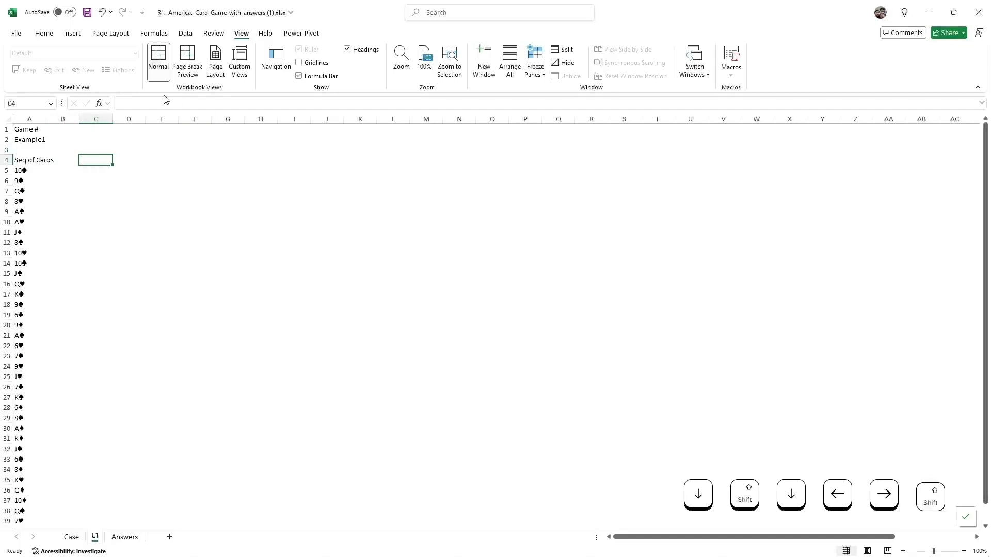
text(Card #)
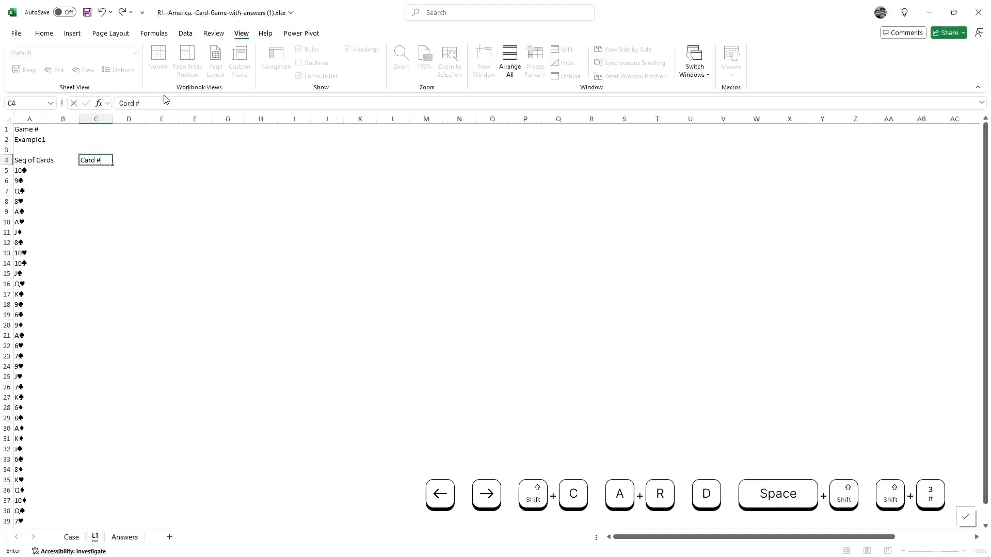
key(Right)
- Generate the card numbers 1 to 10 from cell C5 down with a SEQUENCE formula, accepting the suggested parenthesis correction
key(Down)
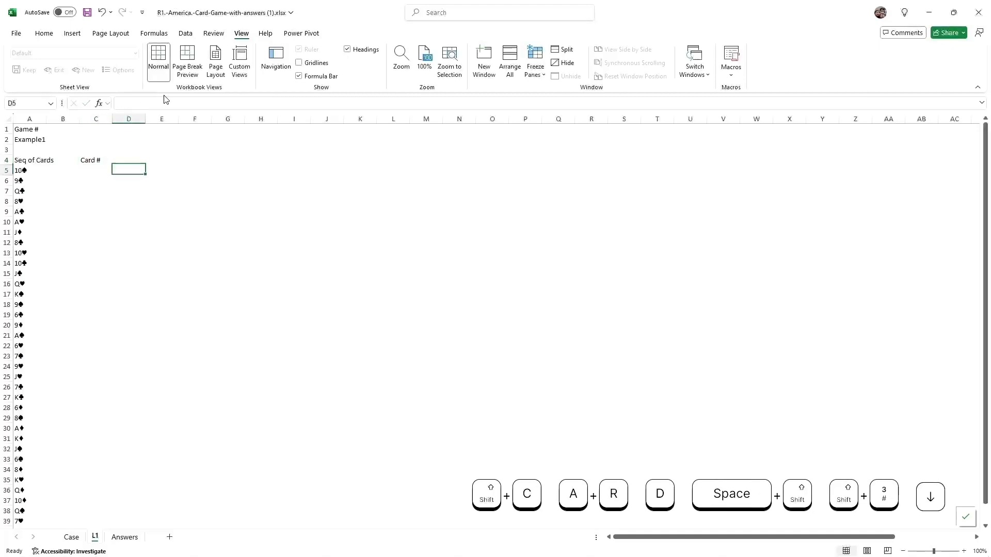
key(Left)
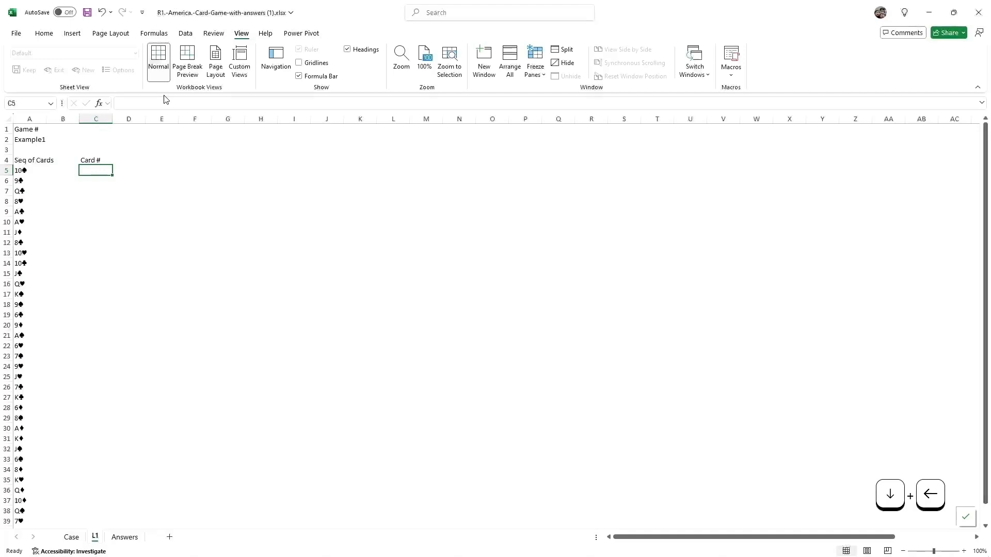
text(seq)
key(BackSpace)
key(BackSpace)
key(BackSpace)
text(=seq)
key(Tab)
text((10))
key(Return)
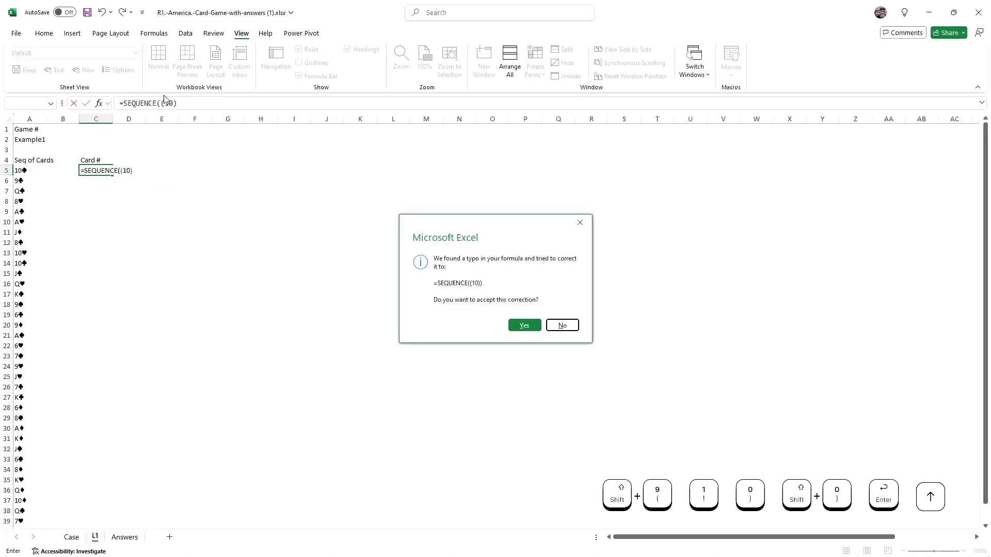
key(Up)
key(Left)
key(Return)
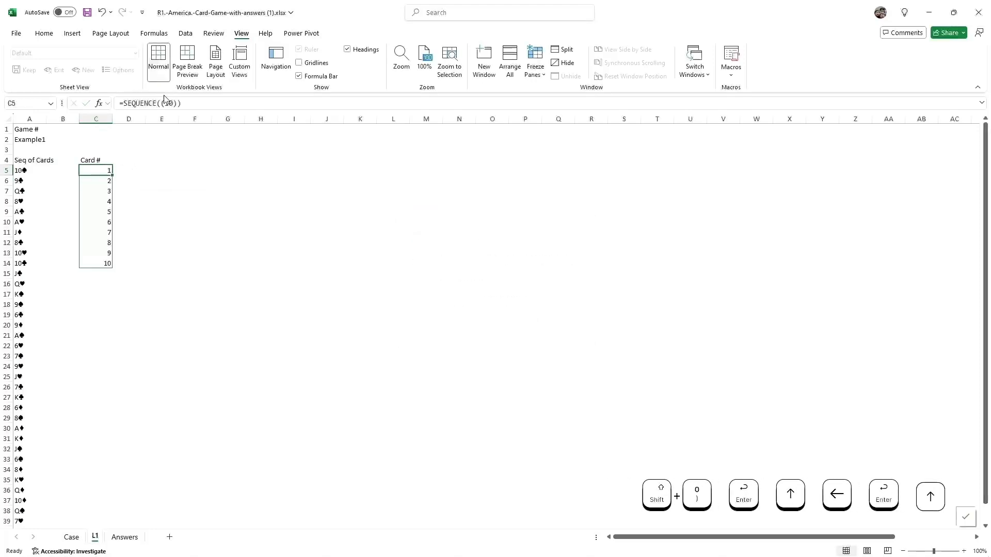
- Convert the card numbers in C5:C14 from the spilled formula to fixed values
key(ctrl+shift+Down)
key(ctrl+c)
key(Menu)
key(v)
key(Return)
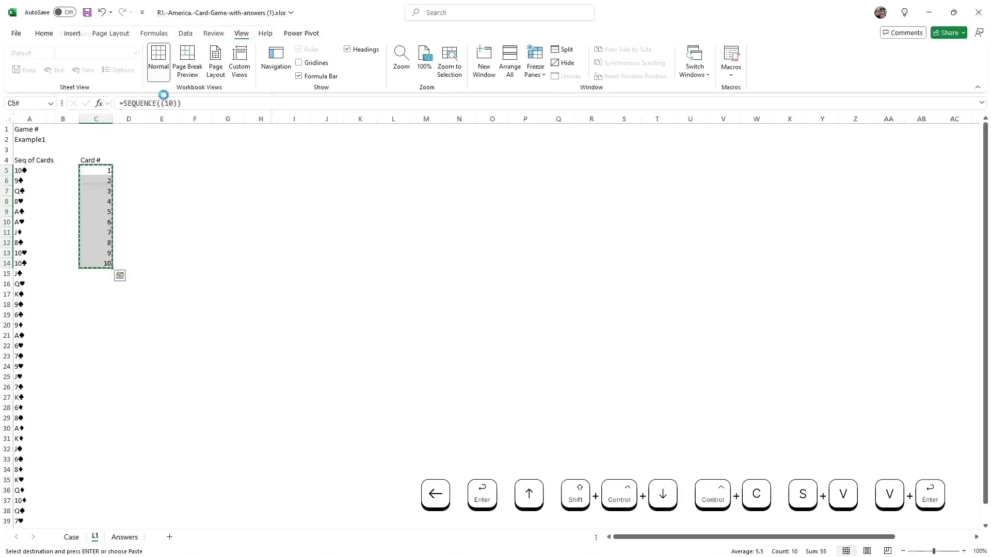
- Enter the header "Card" in cell D4
key(Right)
text(Card)
key(Return)
- Enter an INDEX formula in D5 that returns the card from $A$5# at the position given by the card number in column C
text(=inde)
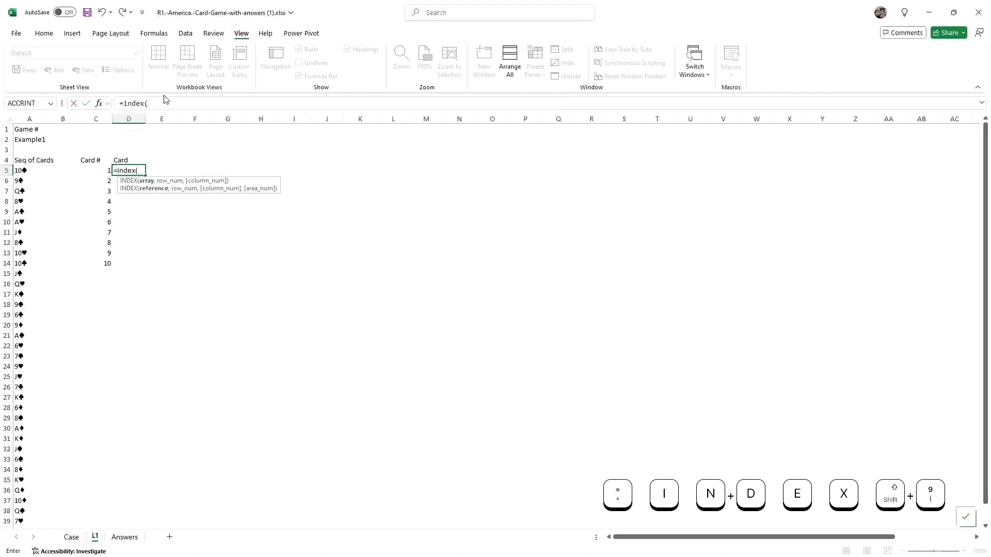
key(Left)
key(Left)
key(Left)
key(shift)
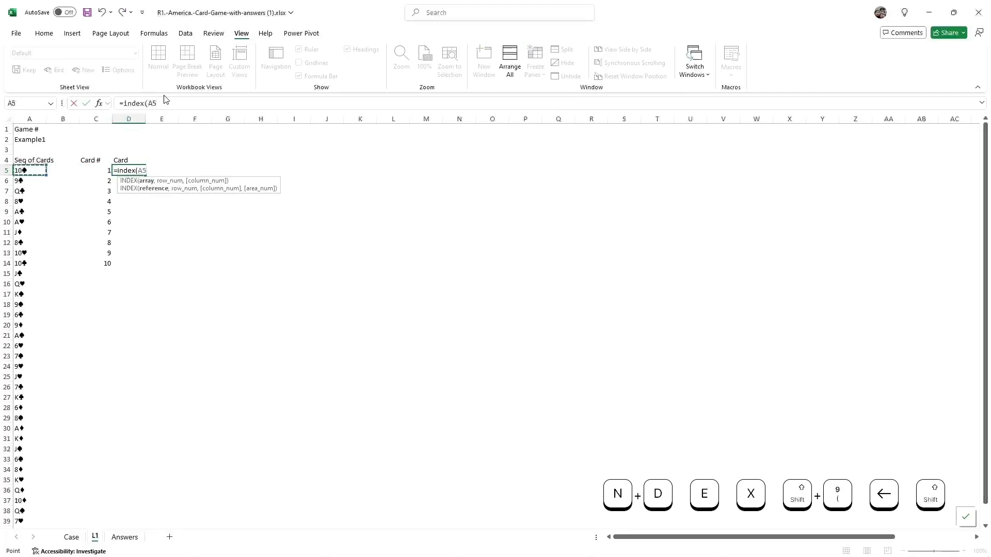
text(#)
key(F4)
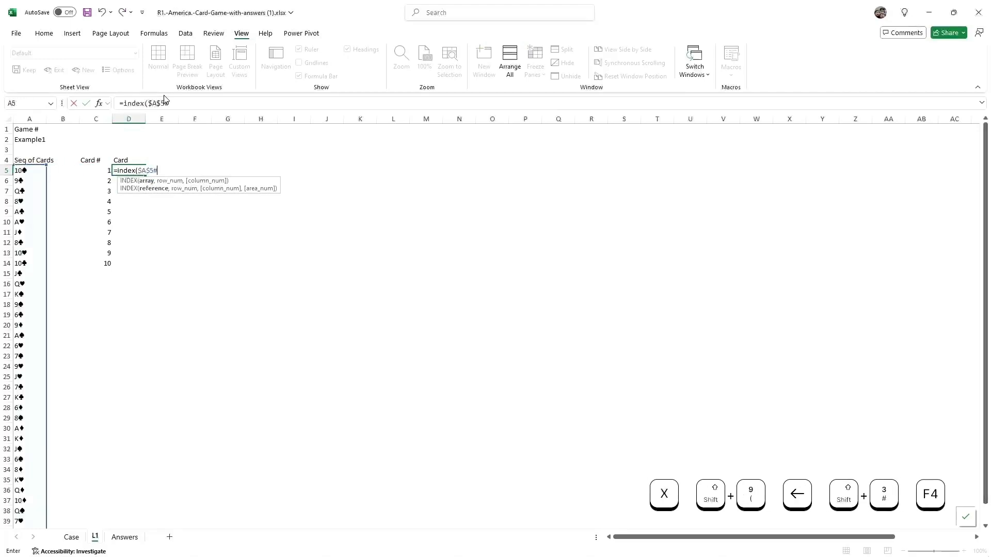
text(,)
key(Left)
key(F4)
text())
key(Return)
- Copy the INDEX formula from D5 down to D14 for all ten card numbers
key(Up)
key(ctrl+c)
key(Left)
key(ctrl+Down)
key(Right)
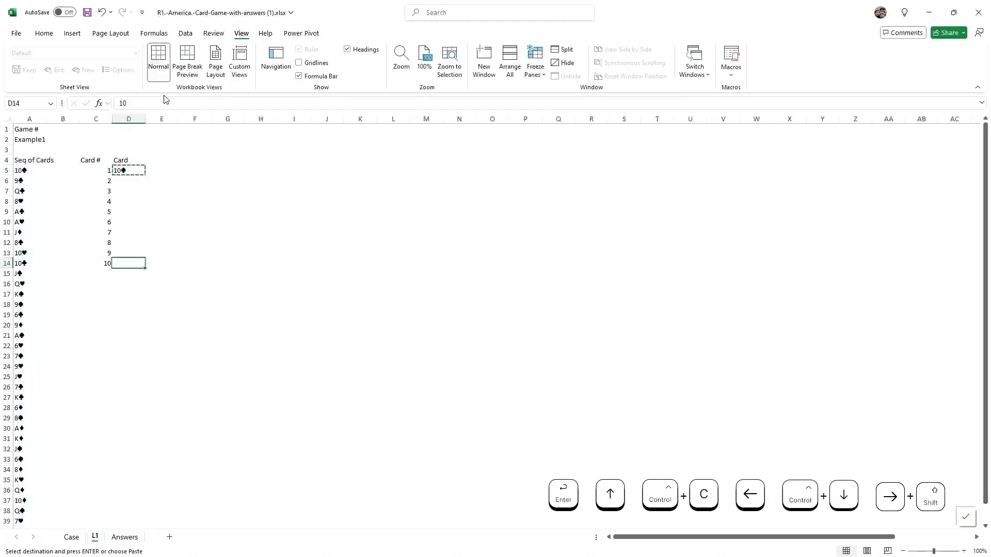
key(shift+ctrl+Up)
key(shift+Down)
key(Return)
- Enter the header "Value" in cell E4 and select the cell below it
key(ctrl+Up)
key(Right)
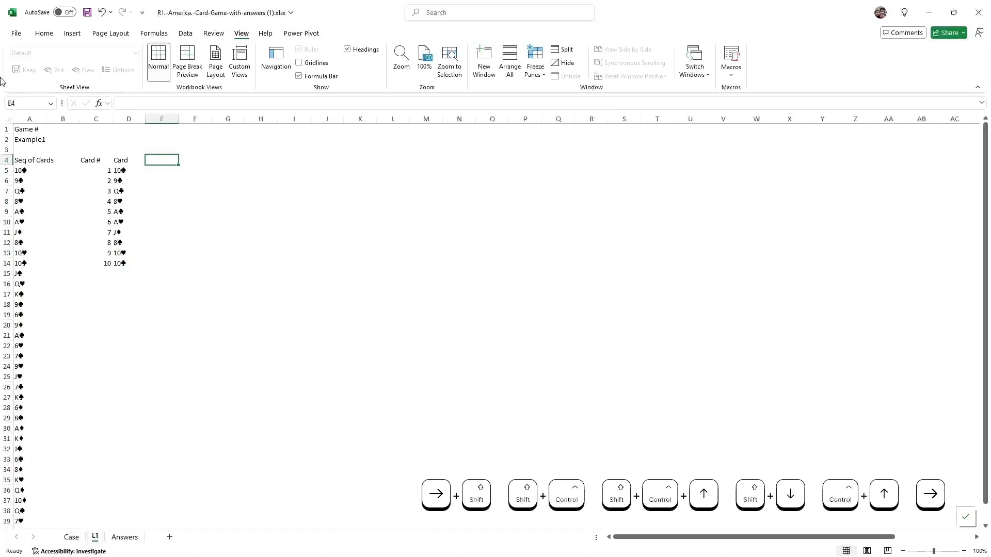
text(Value)
key(Tab)
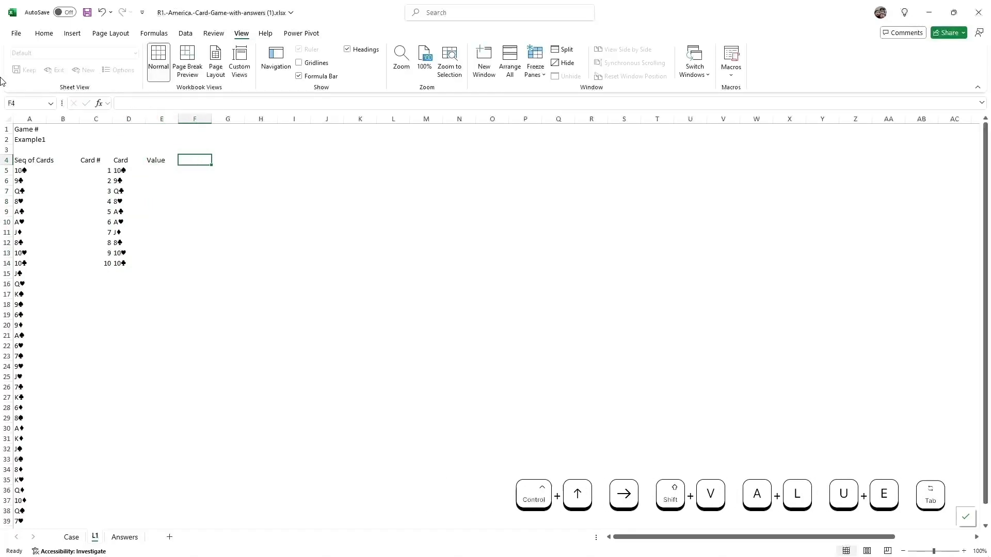
key(Left)
key(Down)
key(Right)
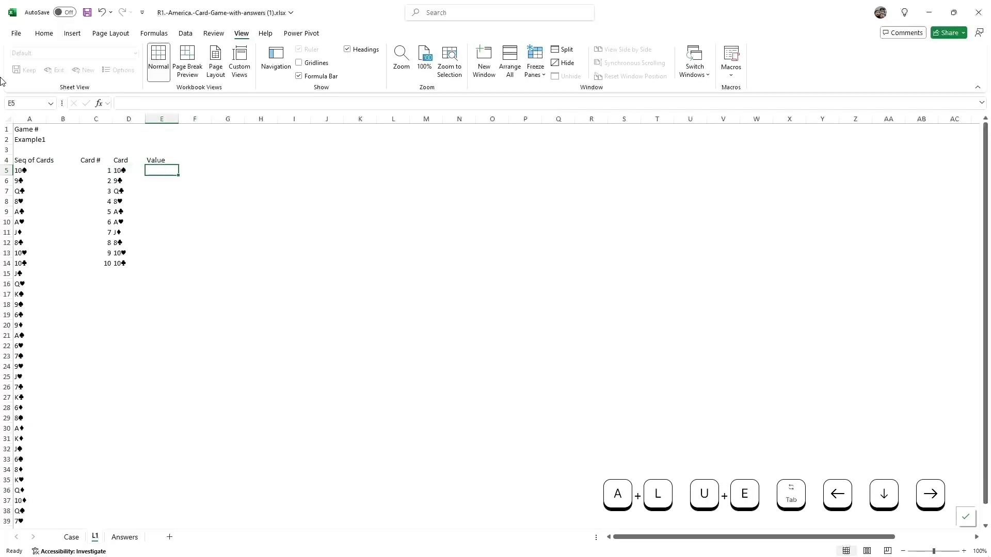
- Convert the card points list V12:W21 on the Case sheet into a table with headers
key(ctrl+Page_Up)
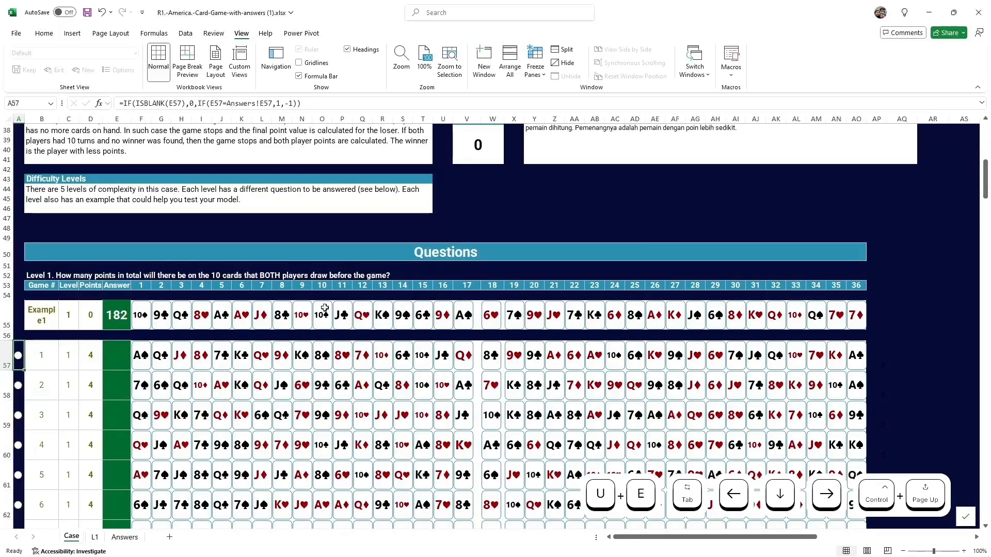
scroll(447, 323, up, 12)
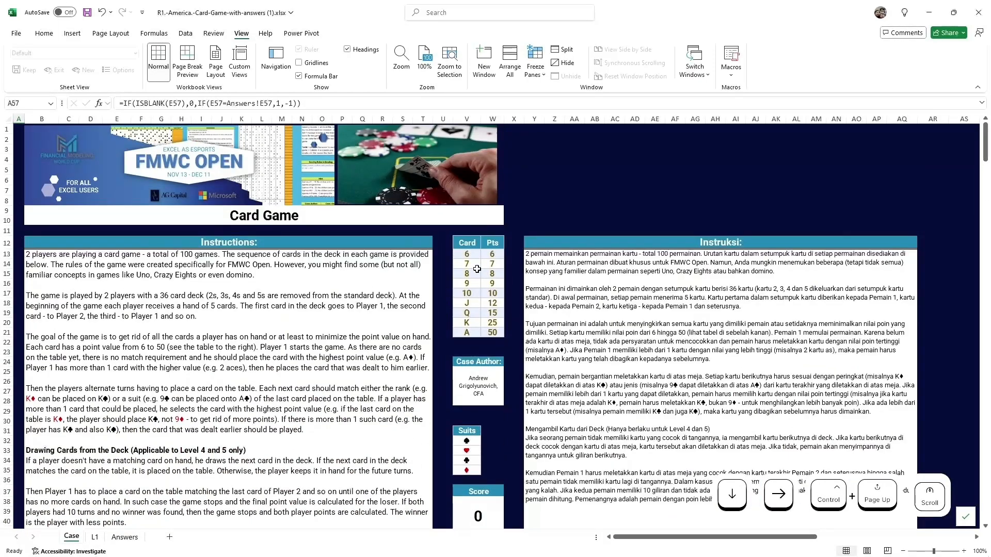
click(468, 238)
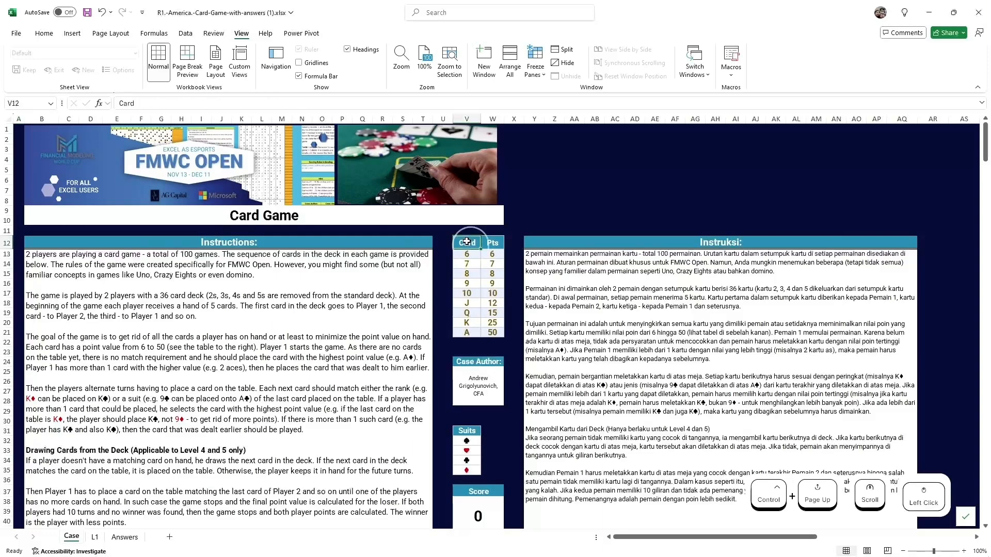
shift+click(487, 331)
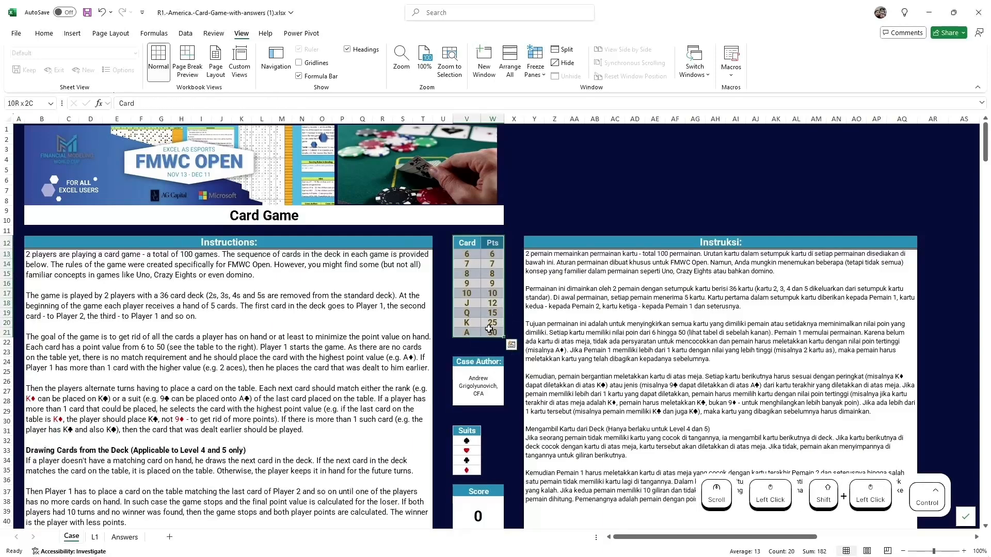
key(ctrl+t)
key(Return)
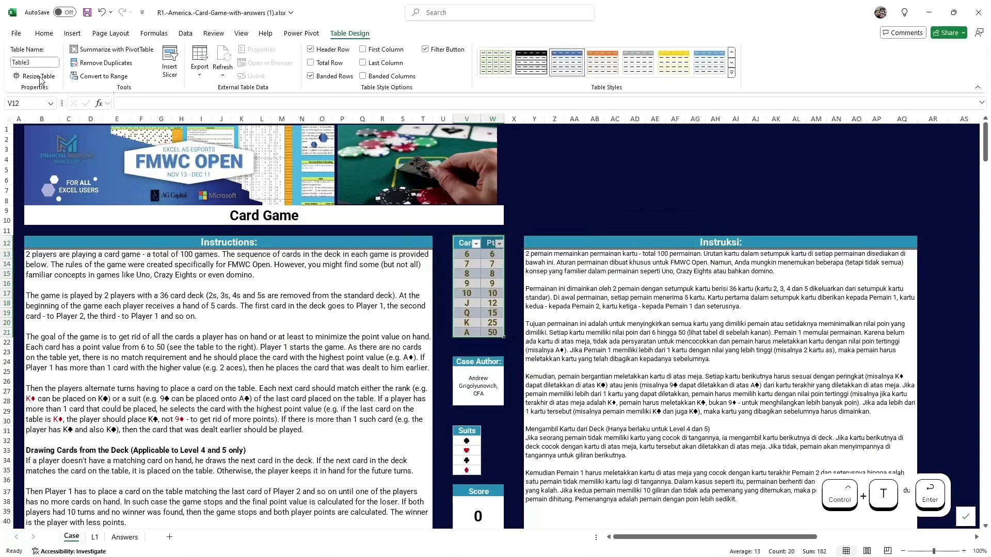
- Name the card points table "t" and return to the L1 sheet
click(37, 61)
text(t)
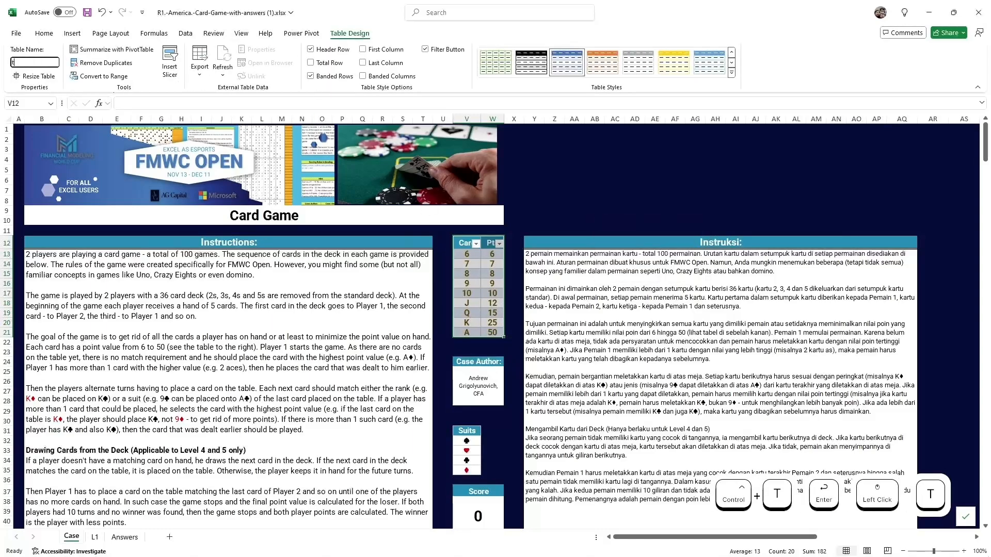
key(Return)
key(ctrl+Page_Down)
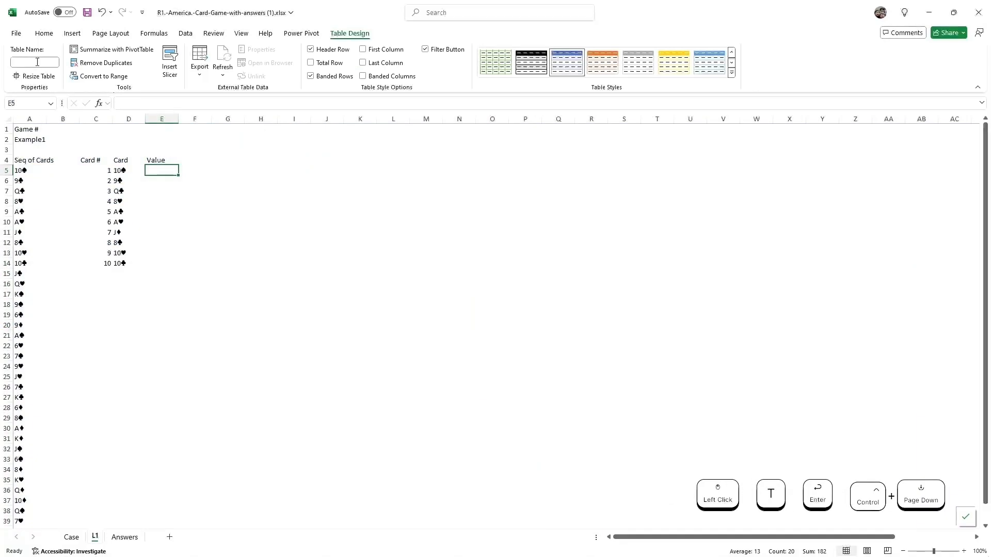
text(=xloo)
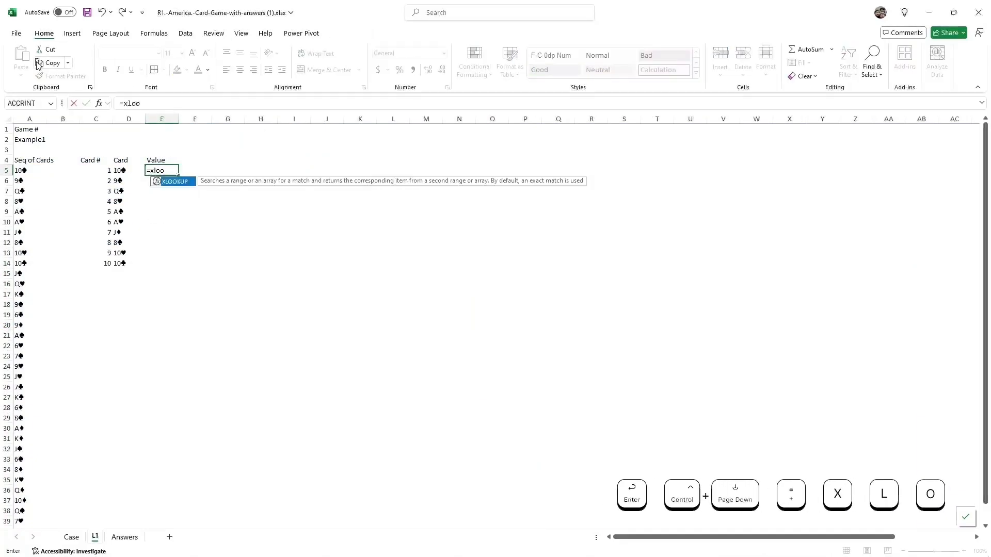
text(kup()
key(Left)
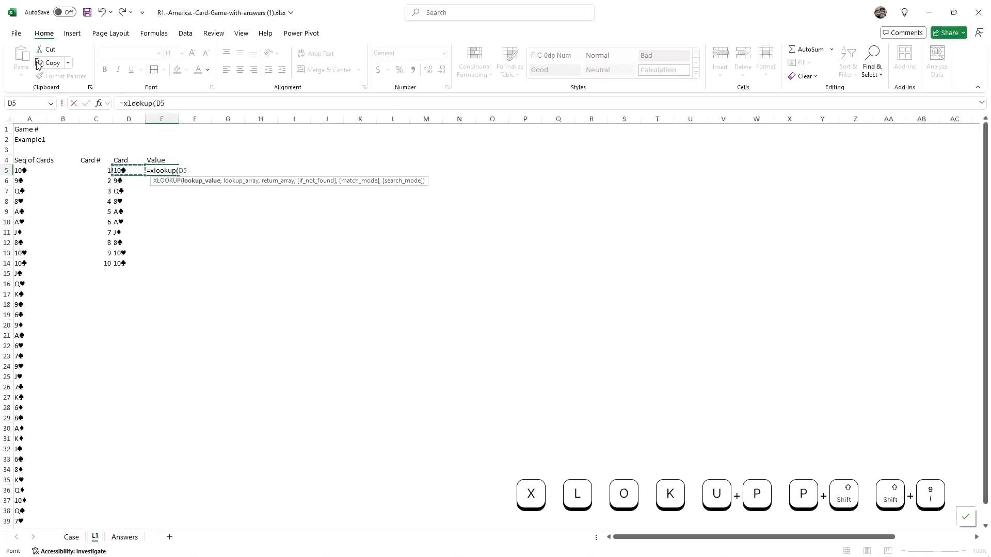
text(,t[)
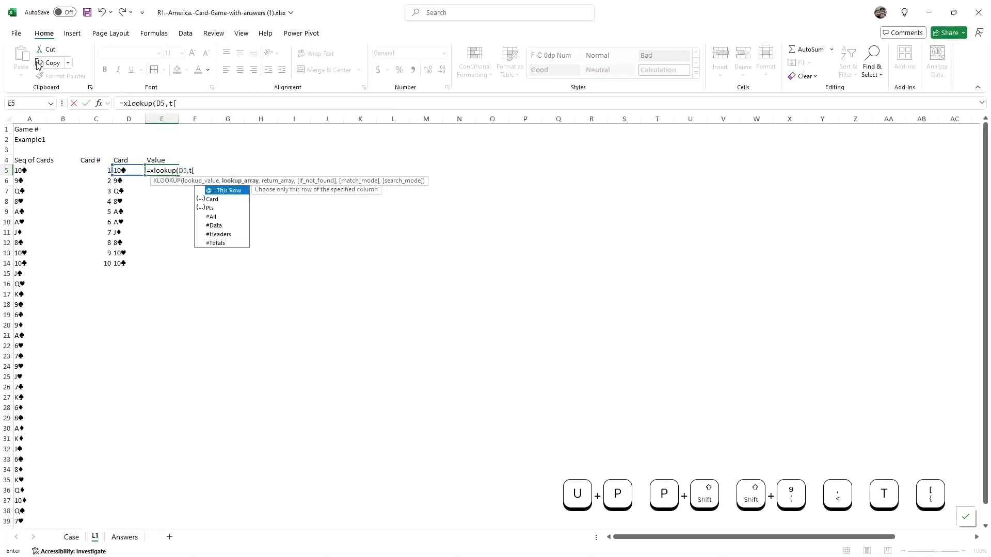
key(Down)
key(Tab)
text(])
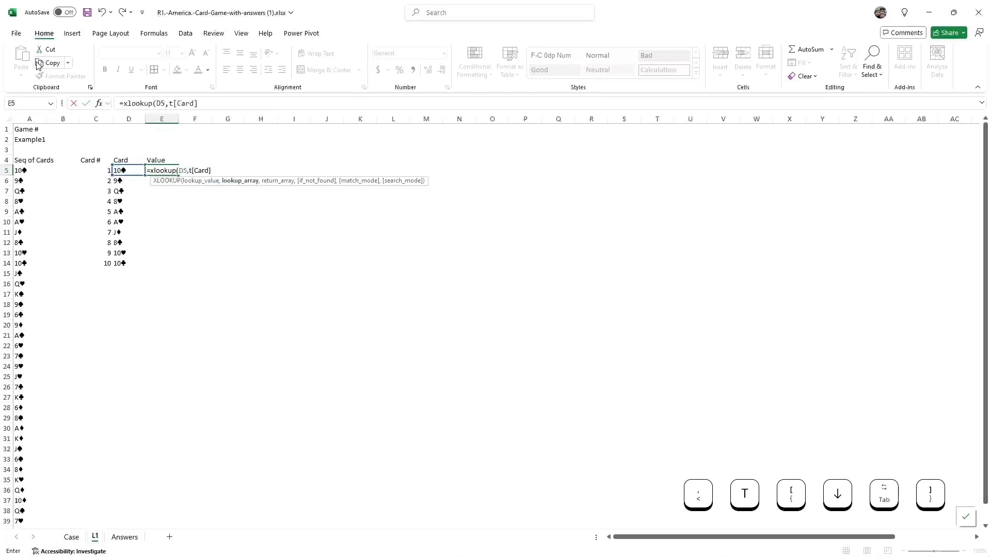
text(,t[)
key(Down)
key(Tab)
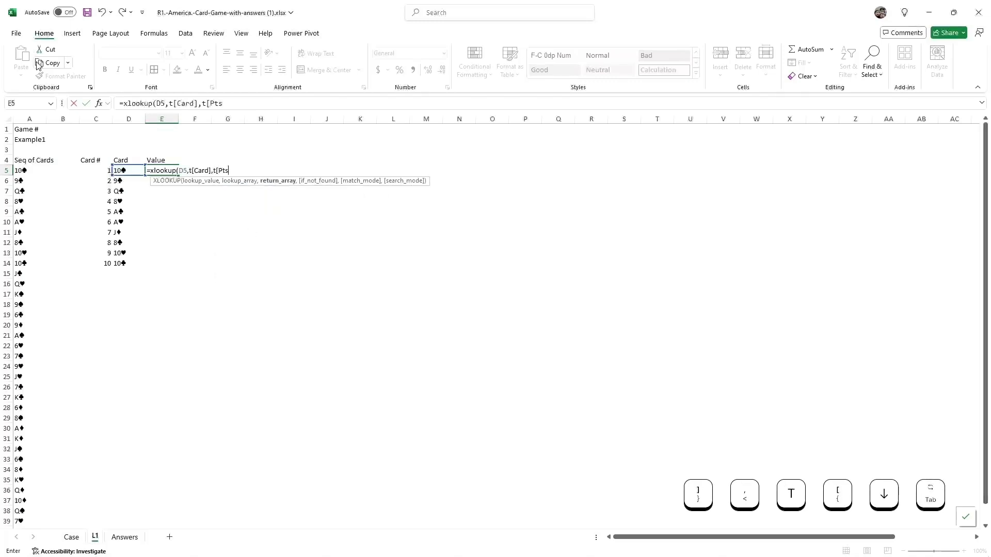
key(Escape)
key(Up)
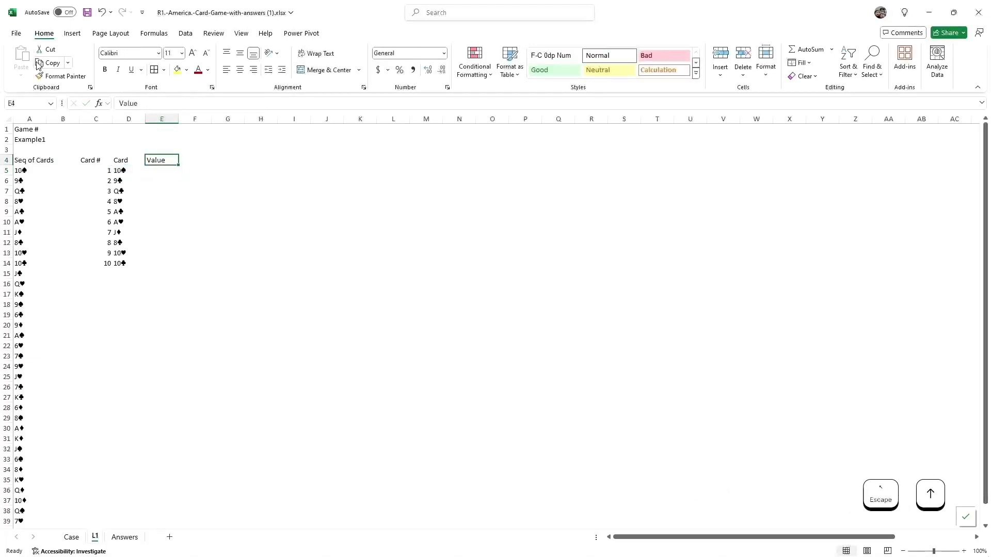
key(Down)
- Enter =LEFT(D5,LEN(D5)-1) in E5 to strip the suit symbol from the card
text(=left()
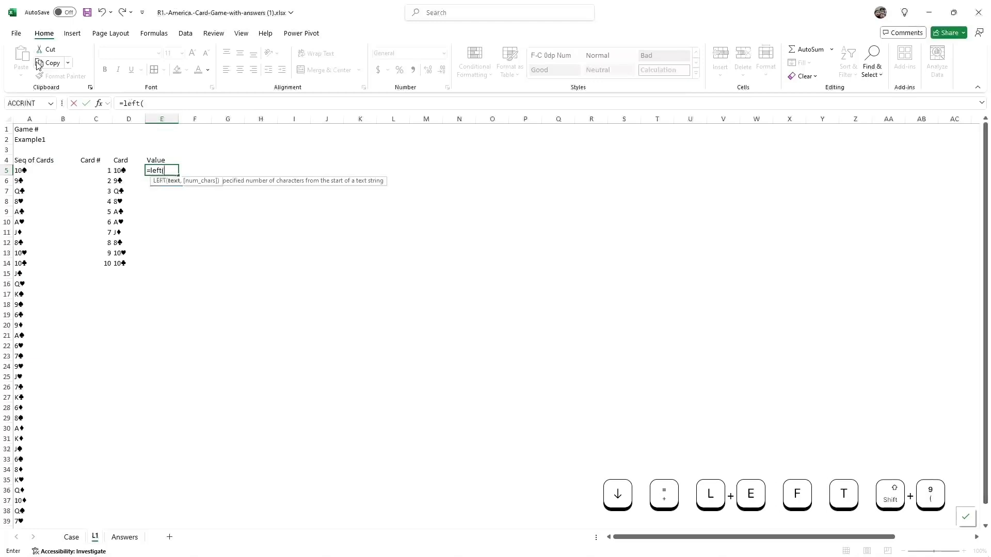
key(Left)
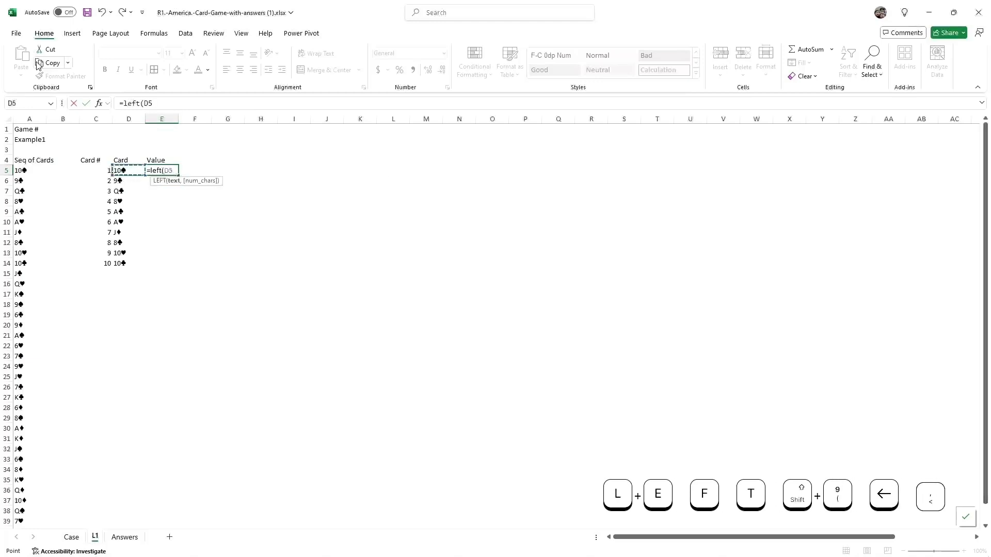
text(,len()
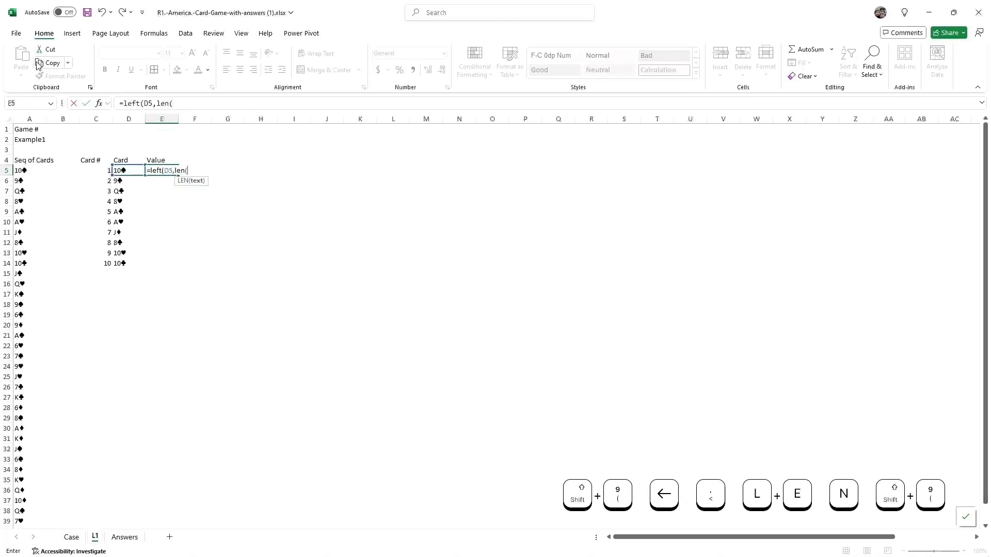
key(Left)
text()-1))
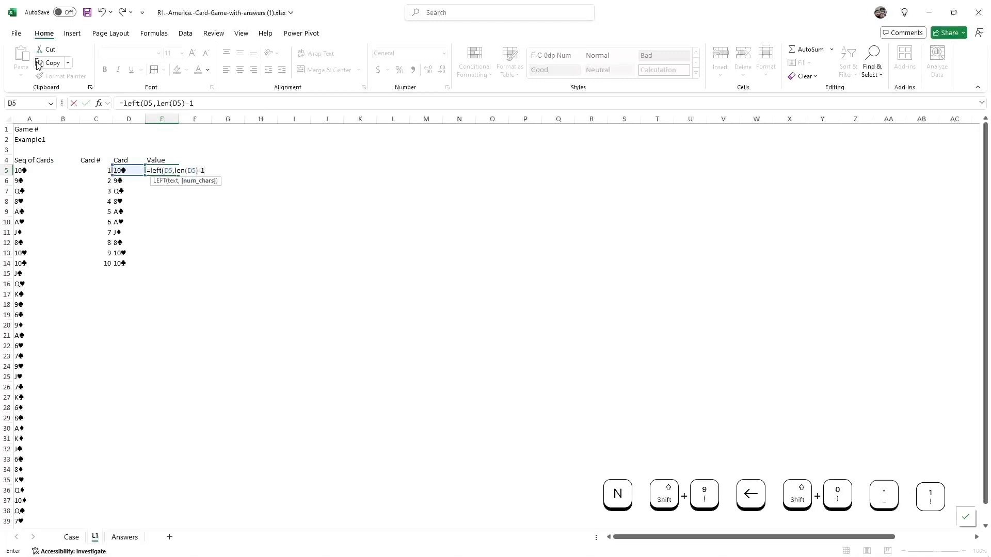
key(Return)
- Copy the LEFT formula from E5 down to E14 for all ten cards
key(Up)
key(ctrl+c)
key(Left)
key(ctrl+Down)
key(Right)
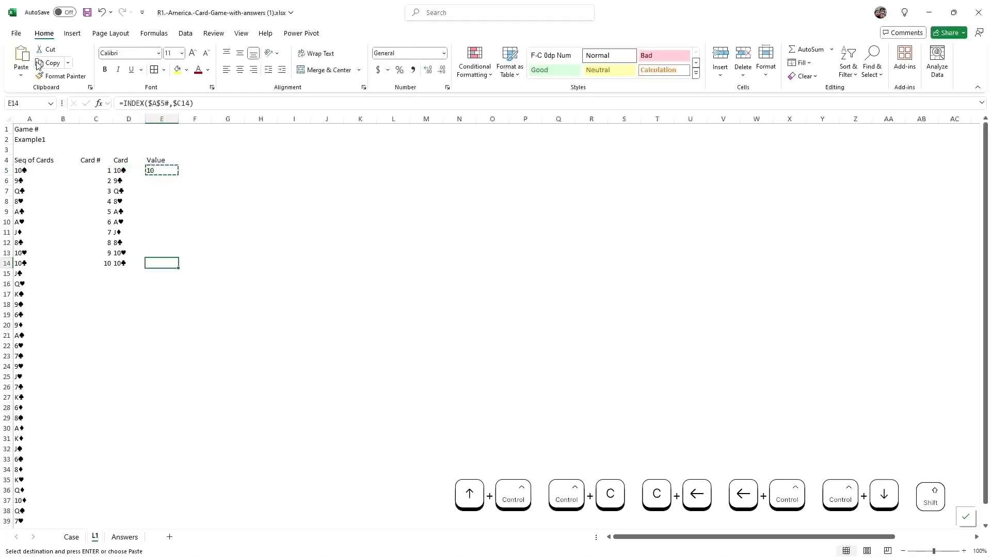
key(ctrl+shift+Up)
key(Return)
- Enter the header "Point" in cell F4
key(ctrl+Up)
key(Up)
key(Right)
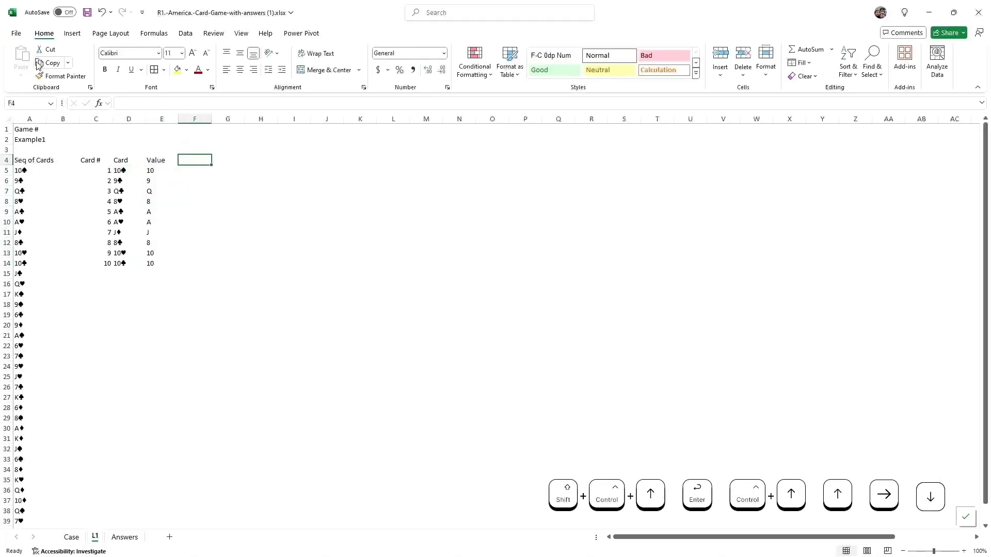
key(Left)
key(Right)
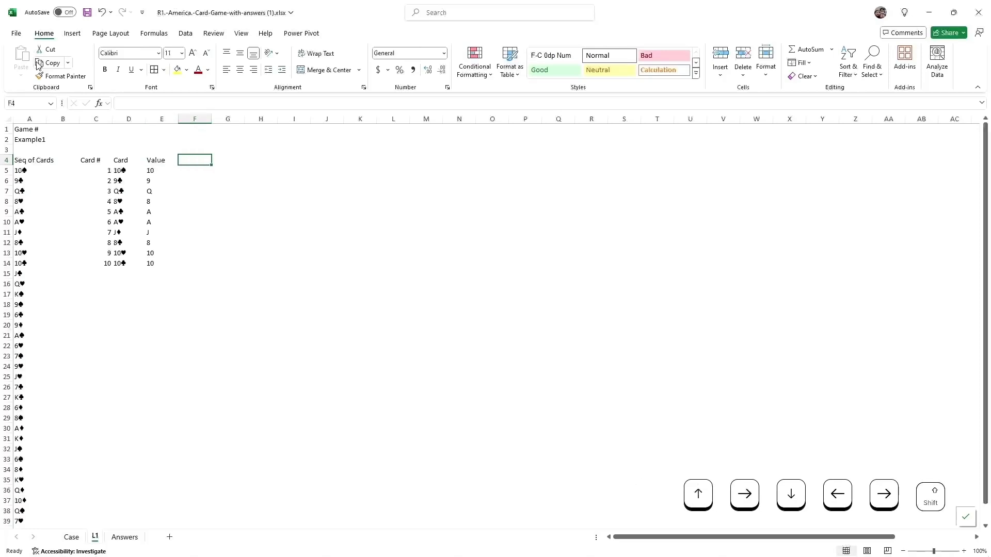
text(Poi)
key(Escape)
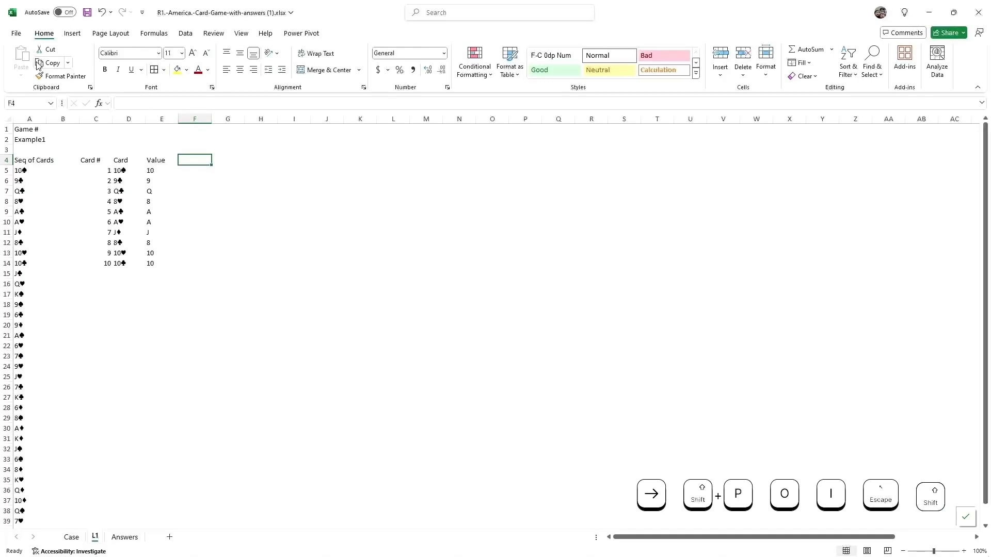
text(Point)
key(Return)
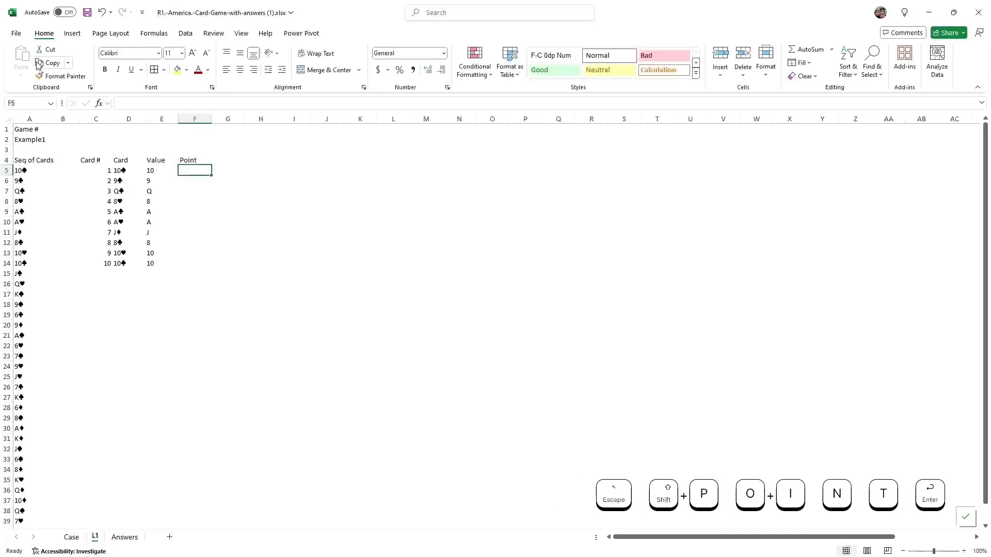
- Enter =XLOOKUP(E5,t[Card],t[Pts]) in F5 to look up the card's points
text(=xloo)
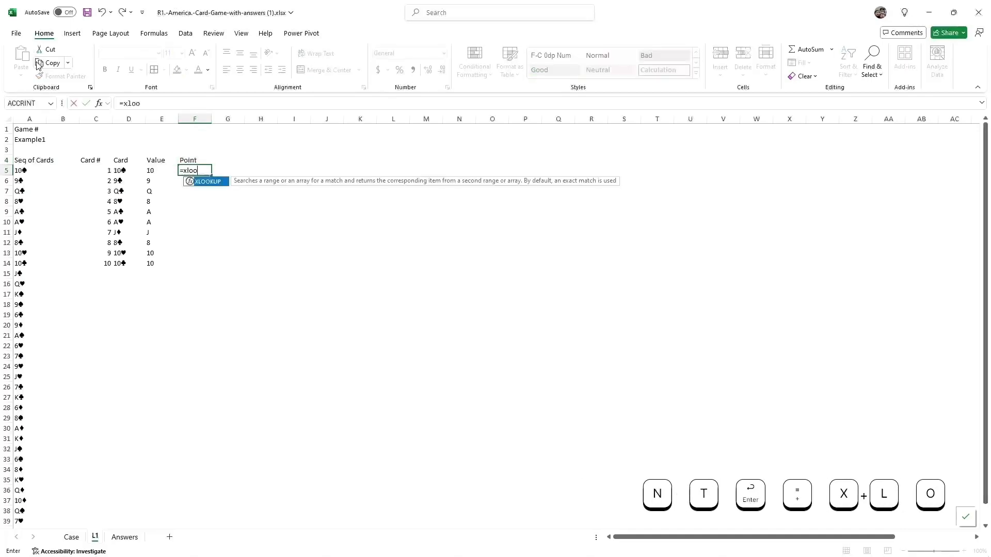
key(Tab)
key(Left)
text(,)
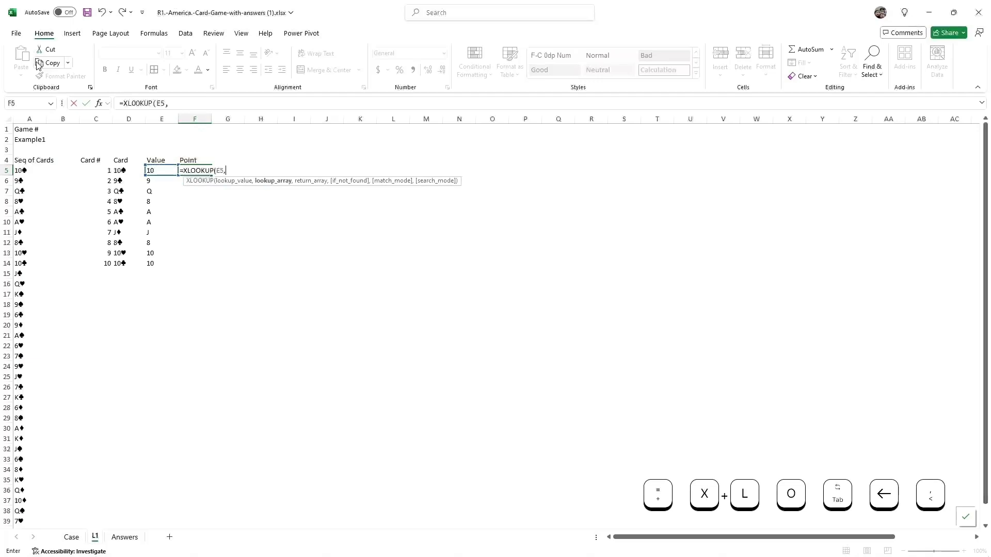
text(t[)
key(Down)
key(Tab)
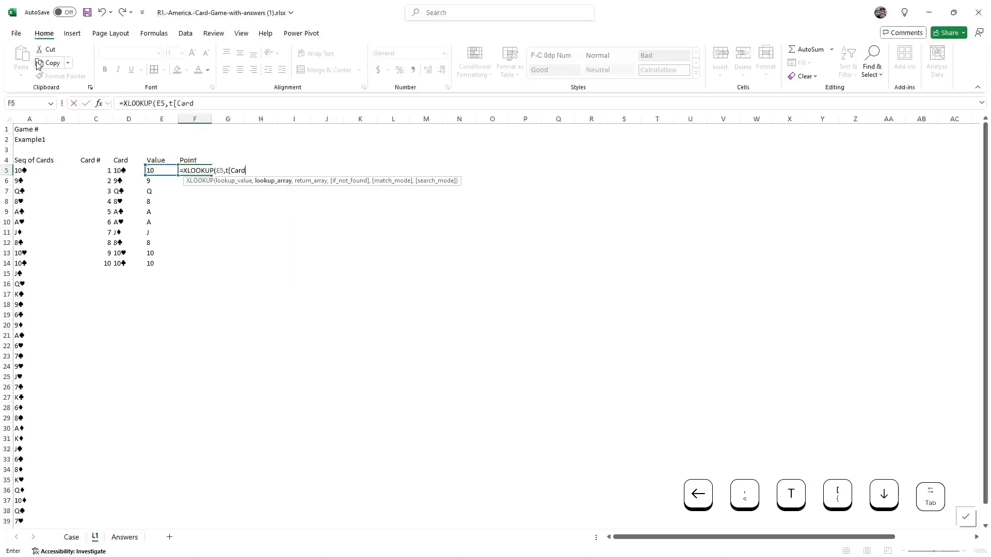
text(],t[p)
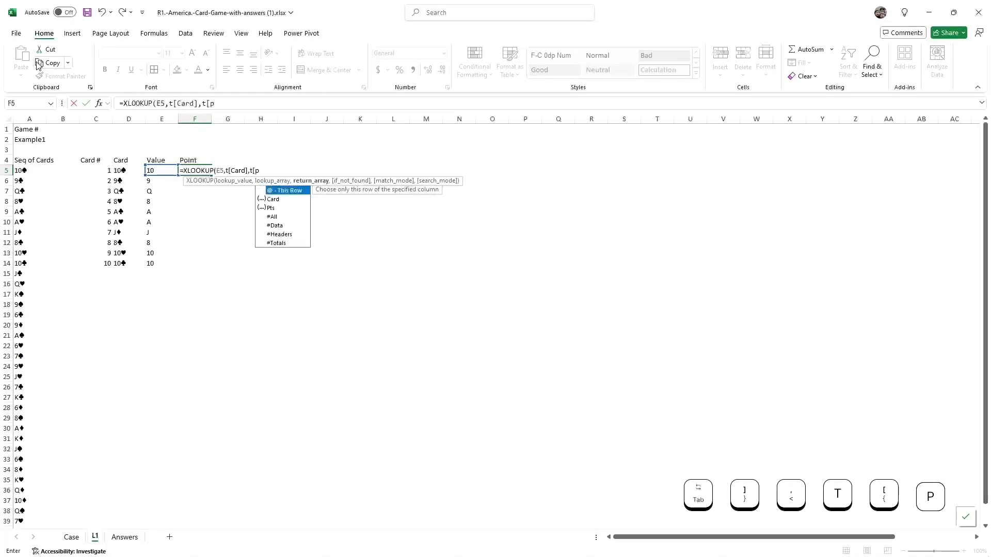
text(]))
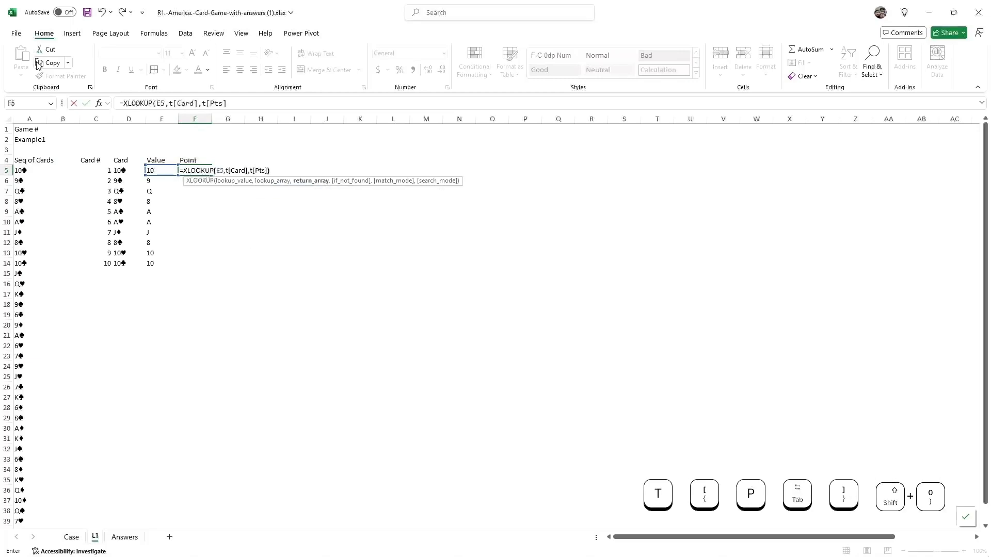
key(Return)
- Copy the XLOOKUP formula from F5 down to F14 and select the first card value, E5
key(Up)
key(ctrl+c)
key(Left)
key(ctrl+Down)
key(Right)
key(ctrl+shift+Up)
key(shift+Down)
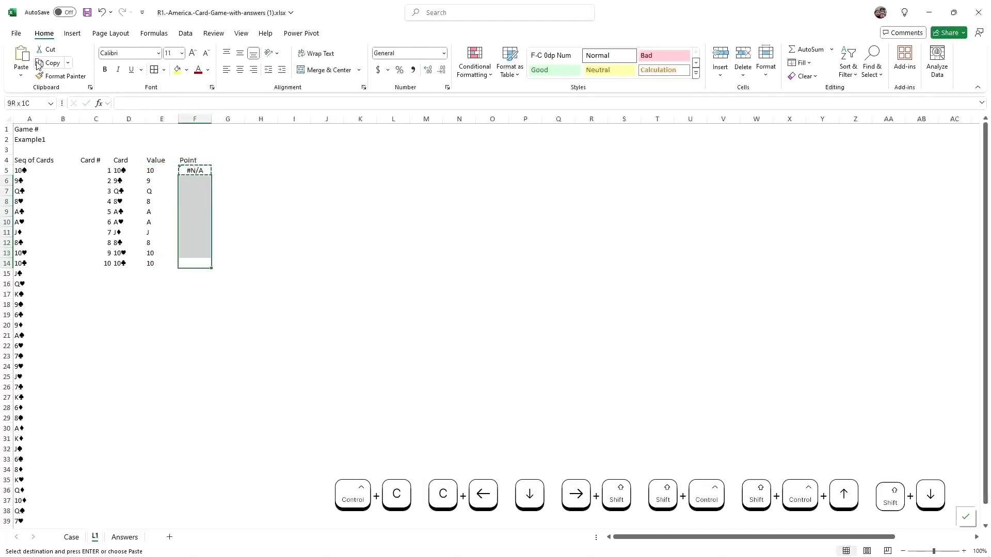
key(Return)
key(ctrl+Up)
key(Down)
key(Left)
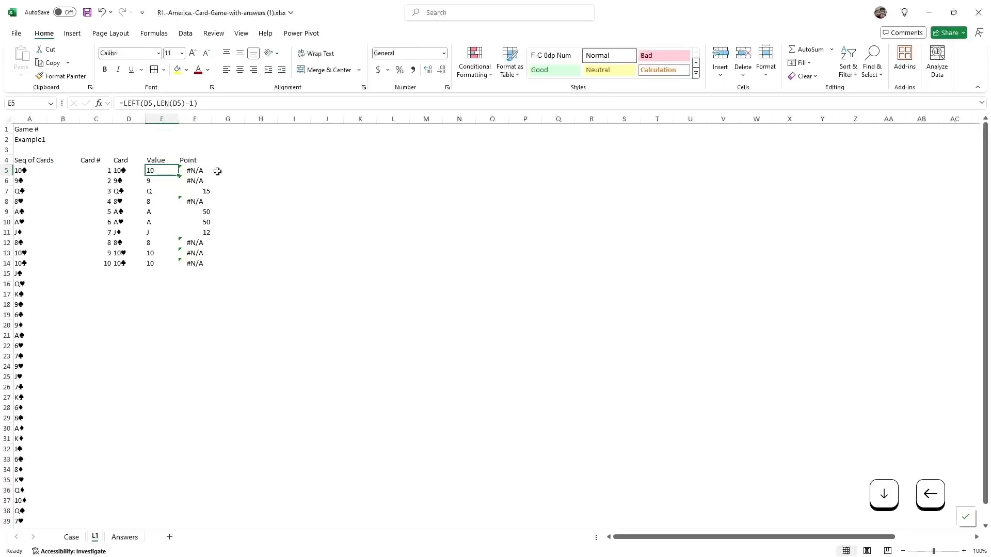
- Examine the number and letter entries in the Card column of the points table on the Case sheet
key(ctrl+Page_Up)
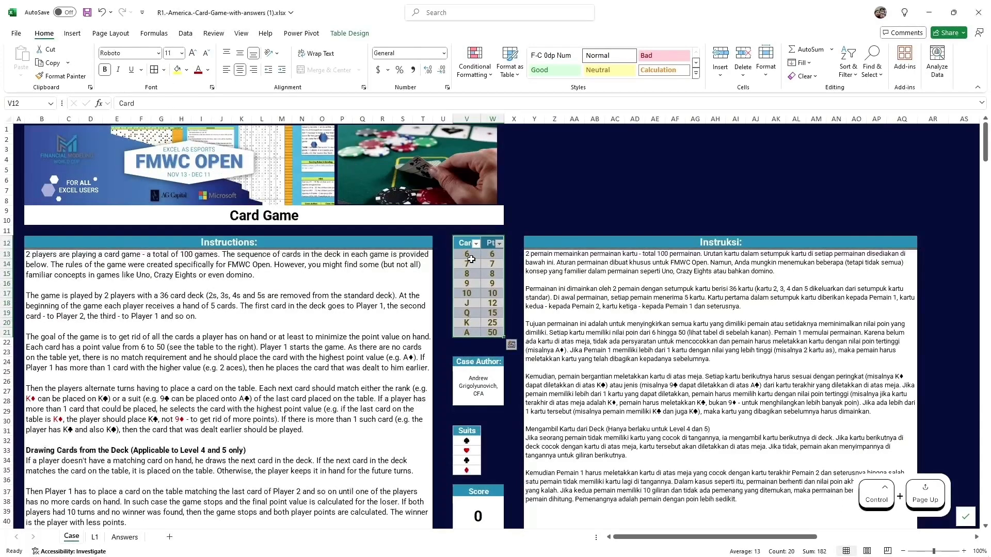
click(469, 256)
key(shift+Down)
key(shift+Down)
key(shift+Down)
key(shift+Down)
key(shift+Down)
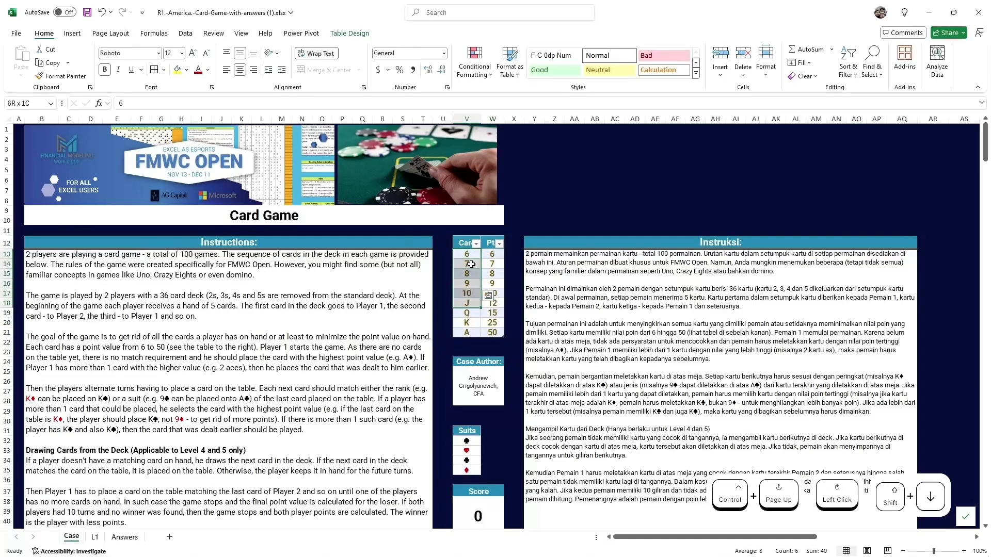
key(Down)
key(Down)
key(Down)
key(Down)
key(Down)
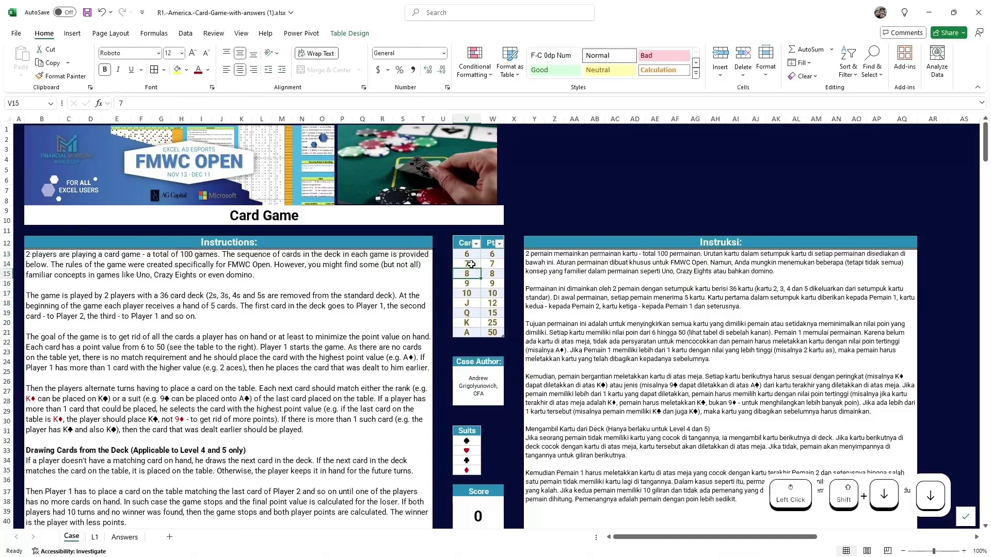
key(shift+Down)
key(shift+Down)
key(shift+Down)
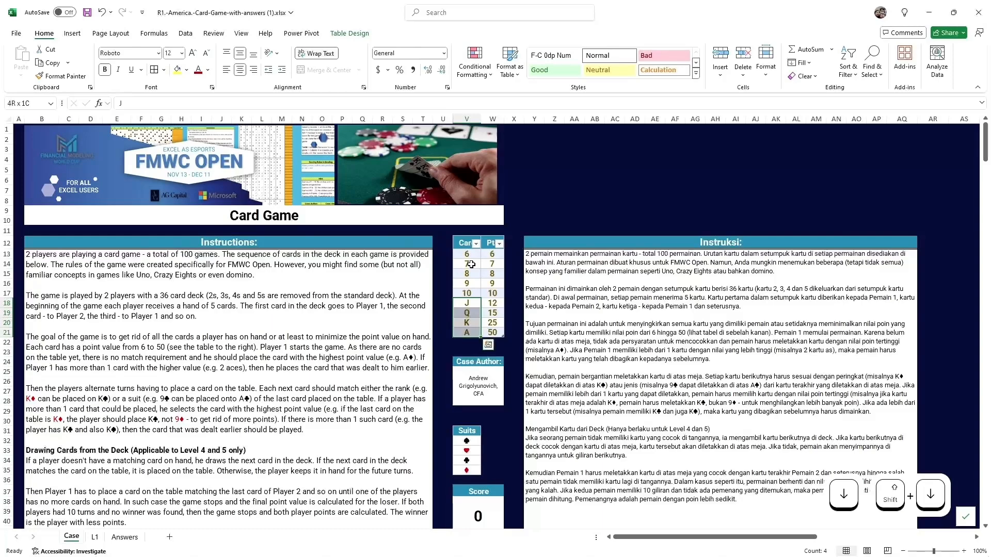
- Change the E5 formula on the L1 sheet to =LET(x,LEFT(D5,LEN(D5)-1),IF(ISNUMBER(--x),--x,x))
key(ctrl+Page_Down)
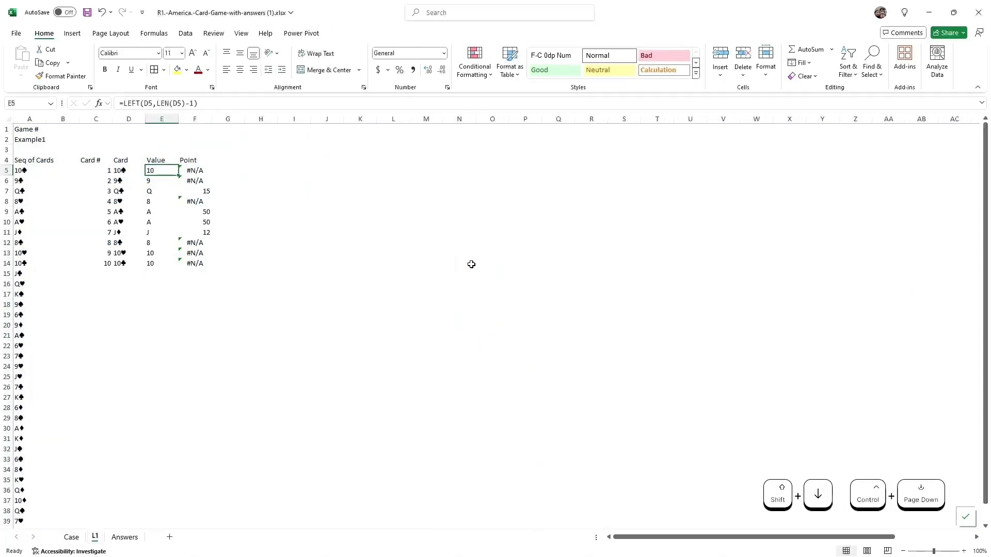
click(126, 104)
text(let(*)
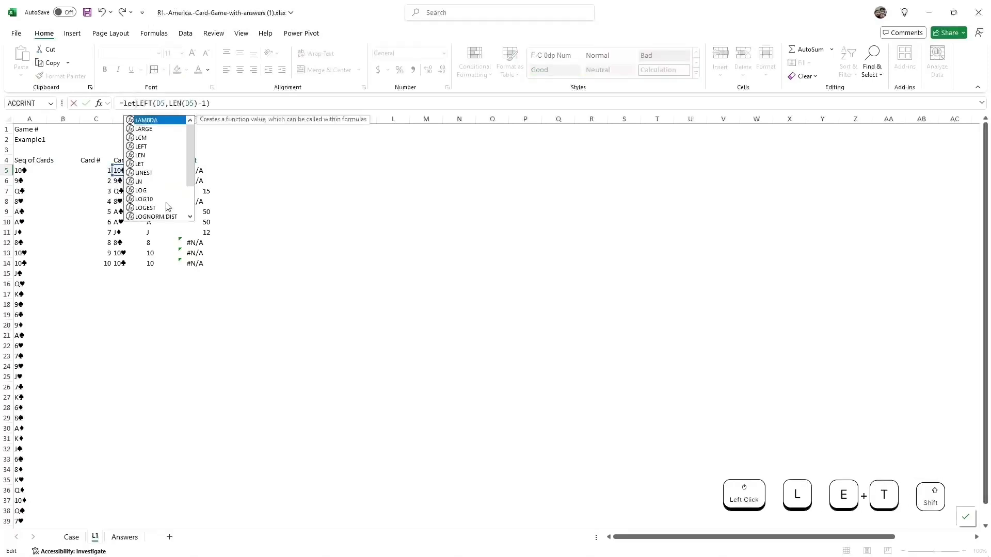
key(BackSpace)
text(x,)
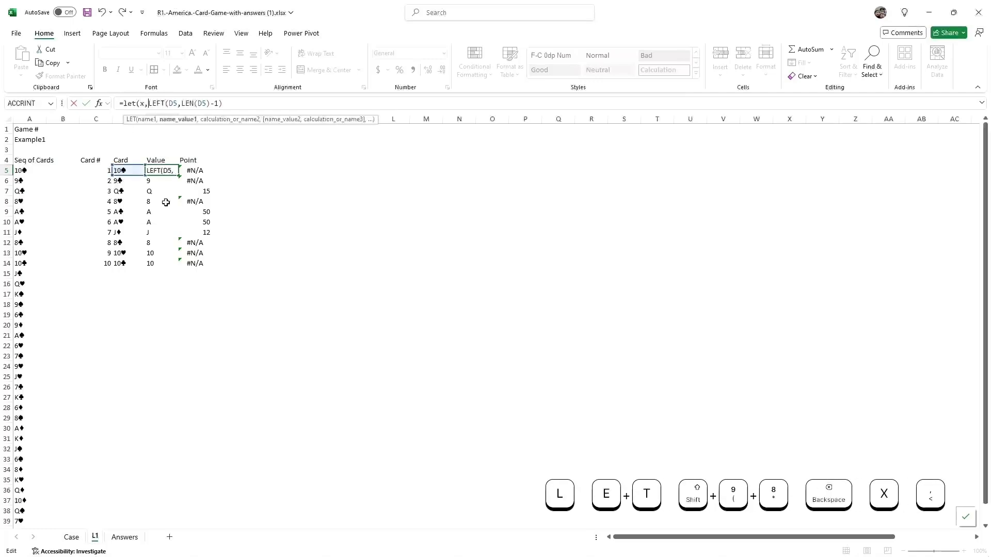
key(ctrl+Right)
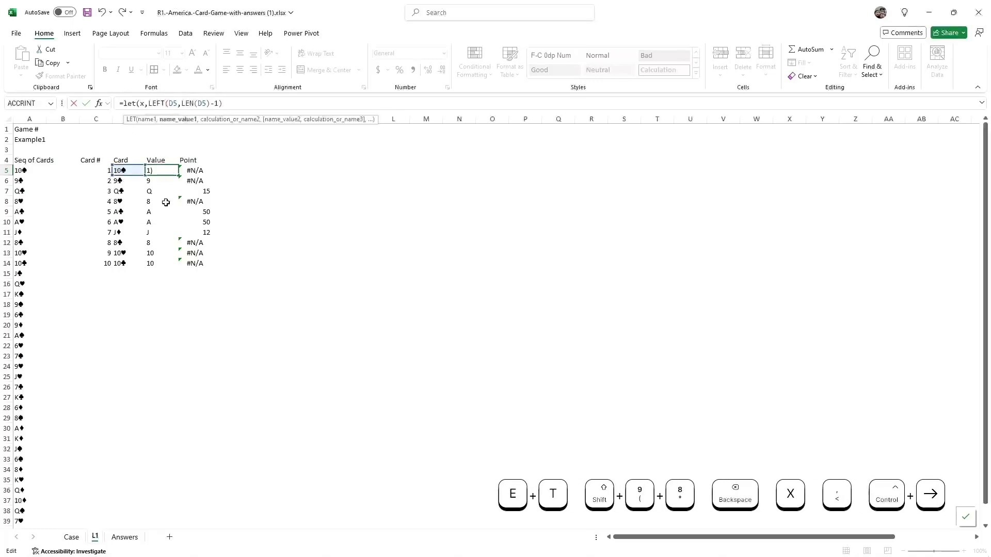
text(,if()
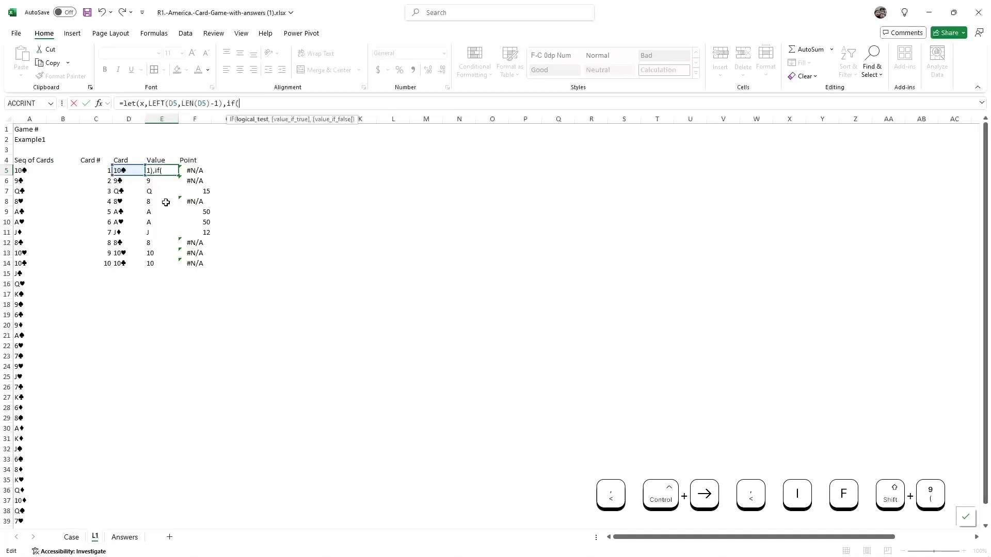
text(isnumber(--)
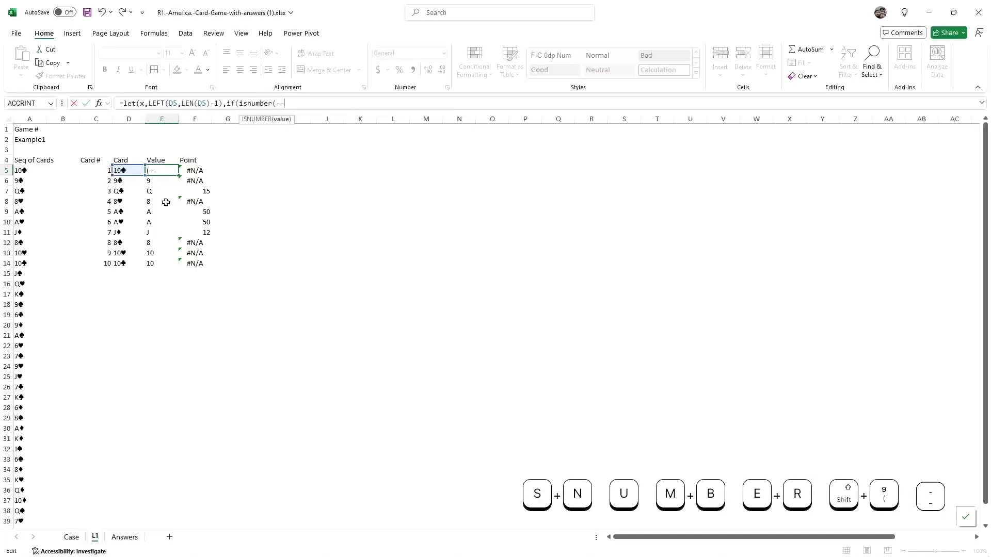
text(x),--x,x))
key(Return)
key(Up)
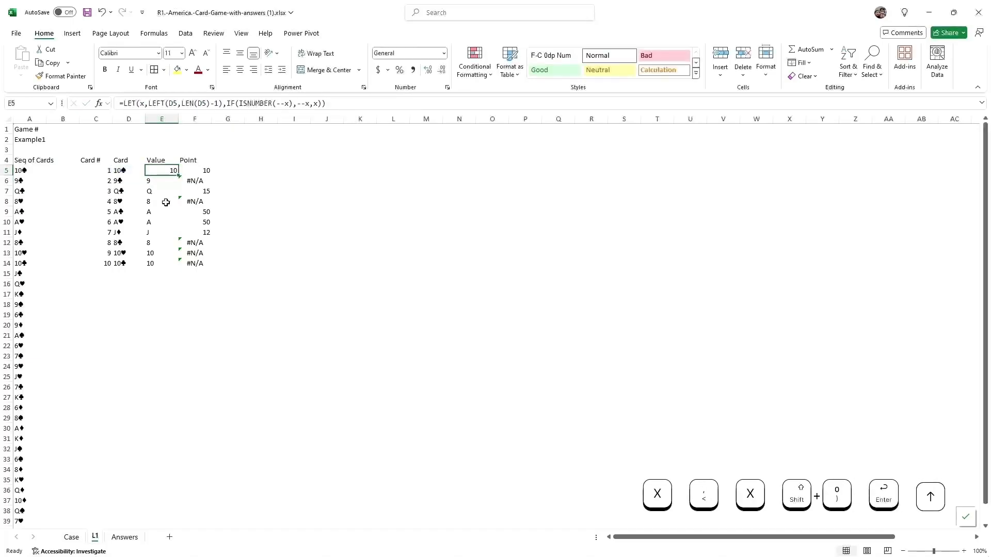
- Copy the LET formula from E5 down through E14 in the Value column
key(ctrl+c)
key(ctrl+shift+Down)
key(Return)
key(Up)
key(Down)
key(Right)
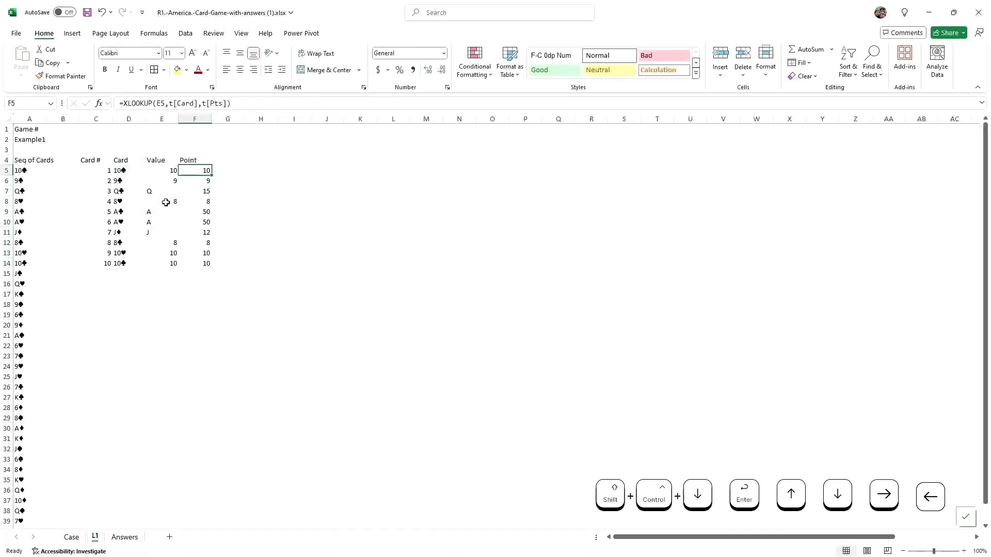
- Make the headers Card #, Card, Value and Point in C4:F4 bold
key(Left)
key(Up)
key(Left)
key(Left)
key(Left)
key(Right)
key(ctrl+shift+Right)
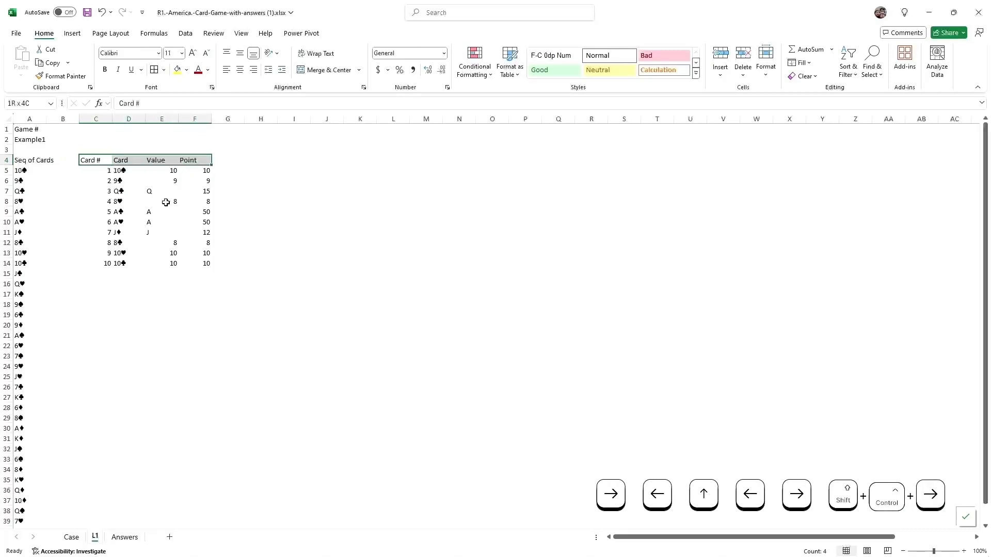
scroll(165, 202, down, 1)
key(ctrl+b)
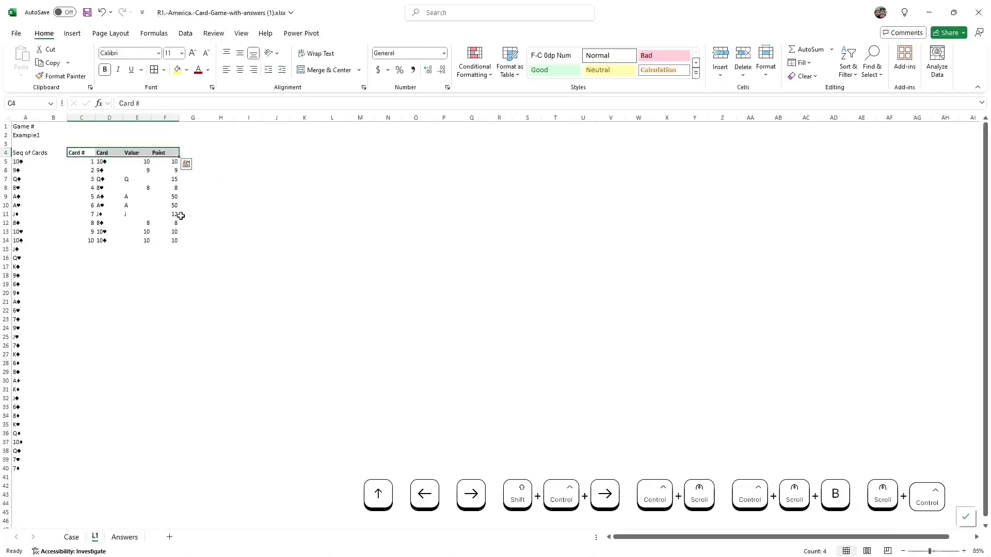
scroll(183, 231, up, 1)
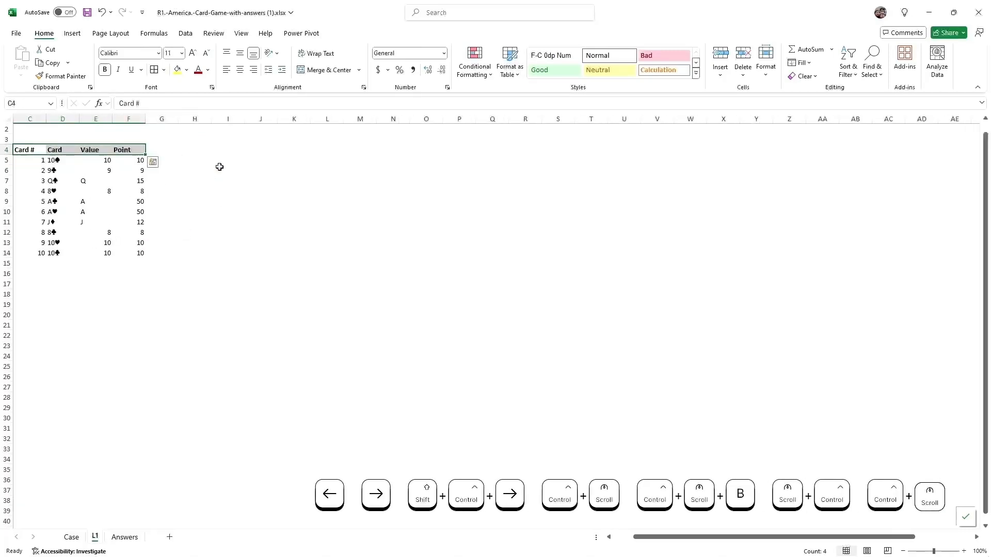
- Enter =SUM($F$5:$F$14) in I4 to total the points of the ten cards
key(ctrl+Home)
key(Down)
key(Down)
key(Down)
key(ctrl+Right)
key(Right)
key(Right)
key(Right)
key(Right)
key(Right)
key(Right)
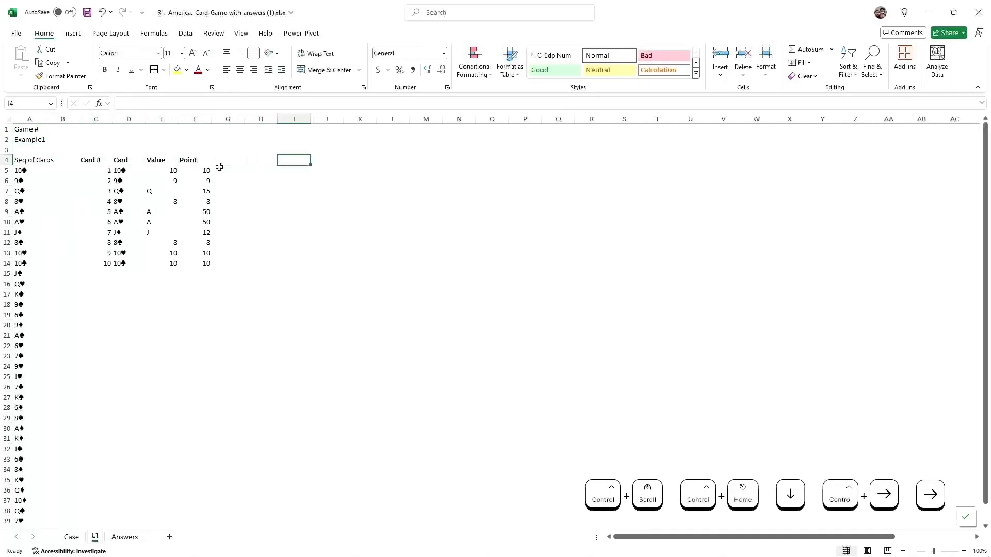
key(Left)
key(Left)
key(Left)
key(Right)
key(Right)
key(Right)
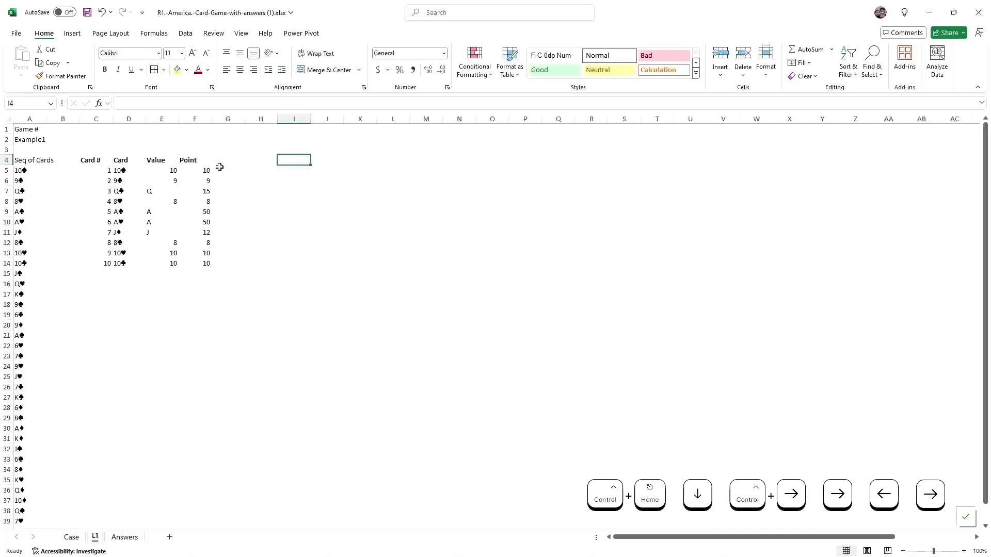
text(=sum()
key(Left)
key(Left)
key(Left)
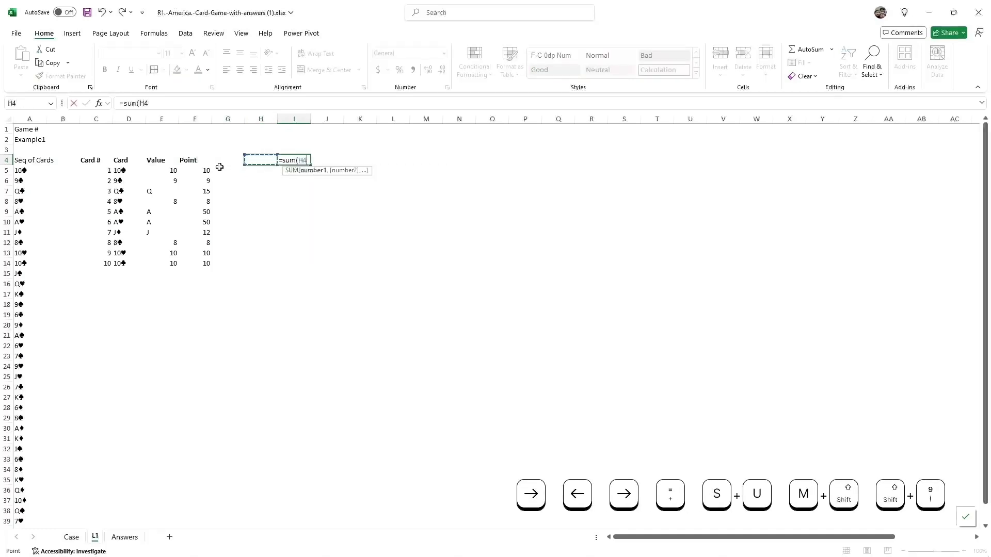
key(Down)
key(ctrl+shift+Down)
key(F4)
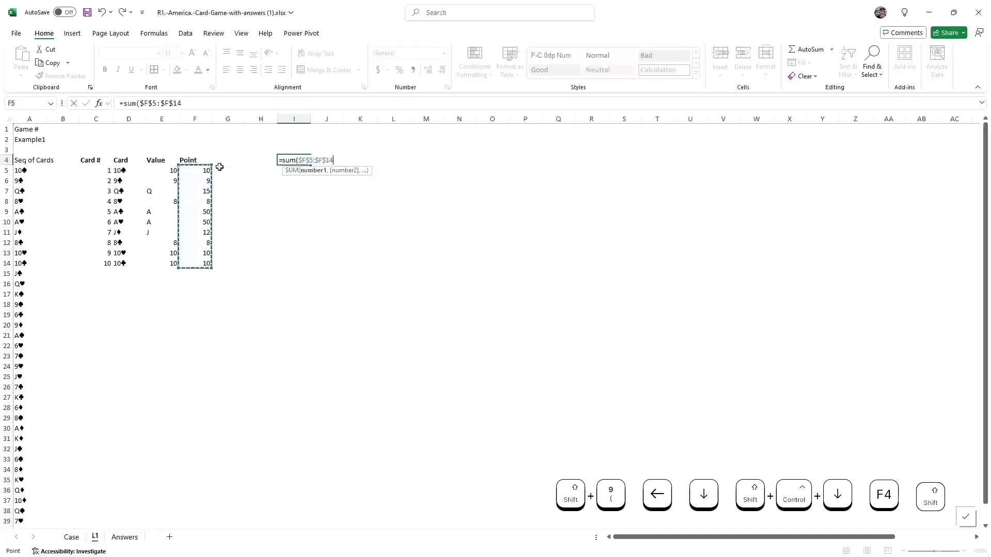
text())
key(Return)
- Copy game numbers 1 to 15 of Level 1 from the Case sheet and paste them as values into L1 starting at H5
key(Left)
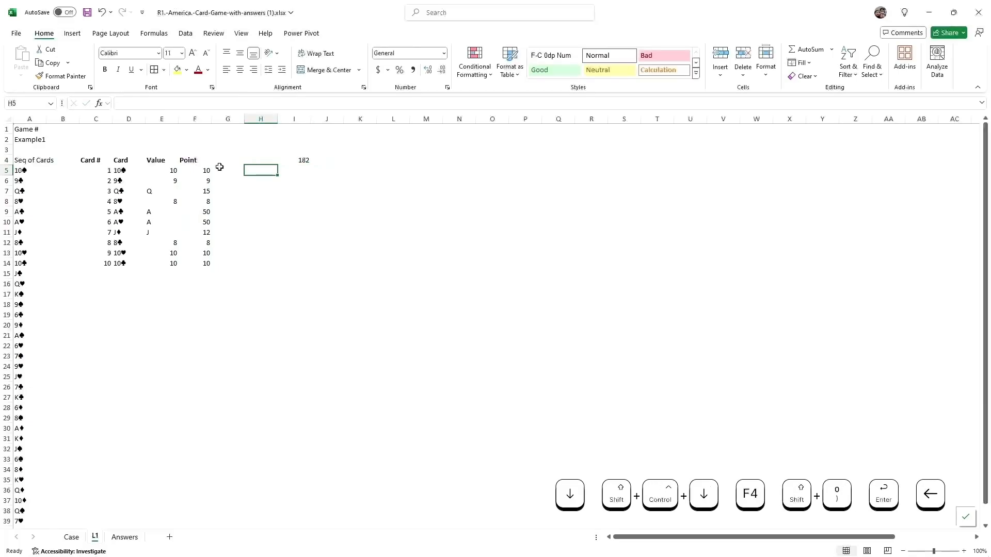
key(ctrl+Page_Up)
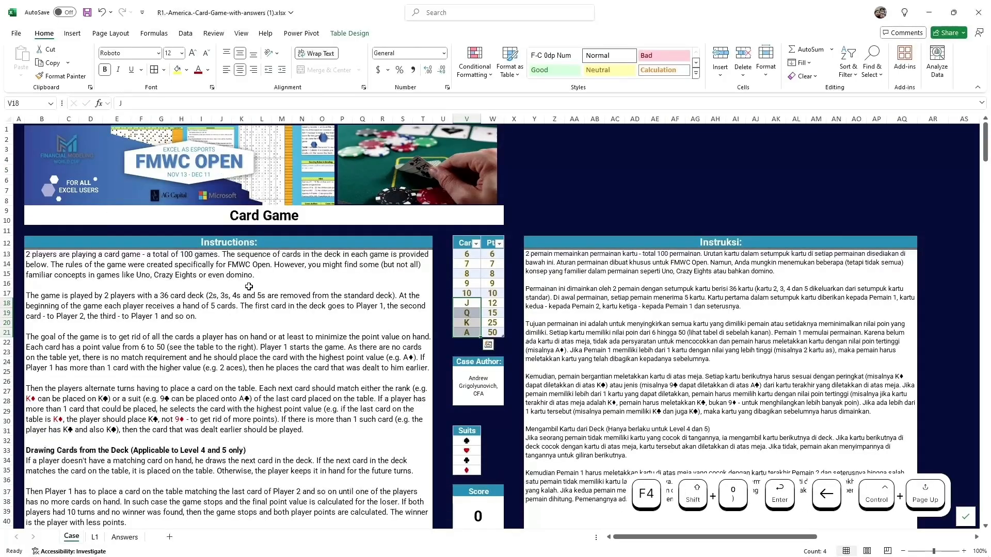
scroll(252, 332, down, 8)
scroll(252, 333, down, 8)
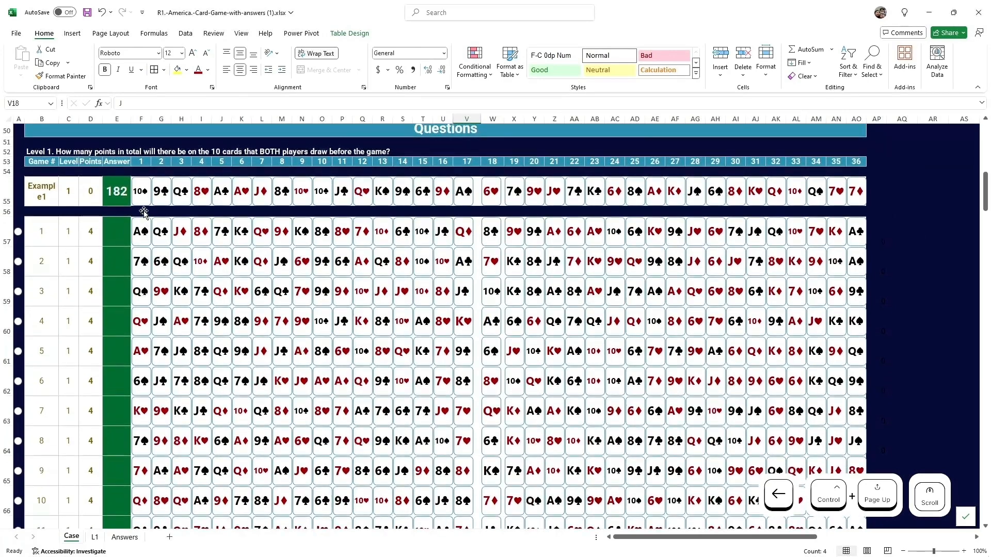
click(119, 191)
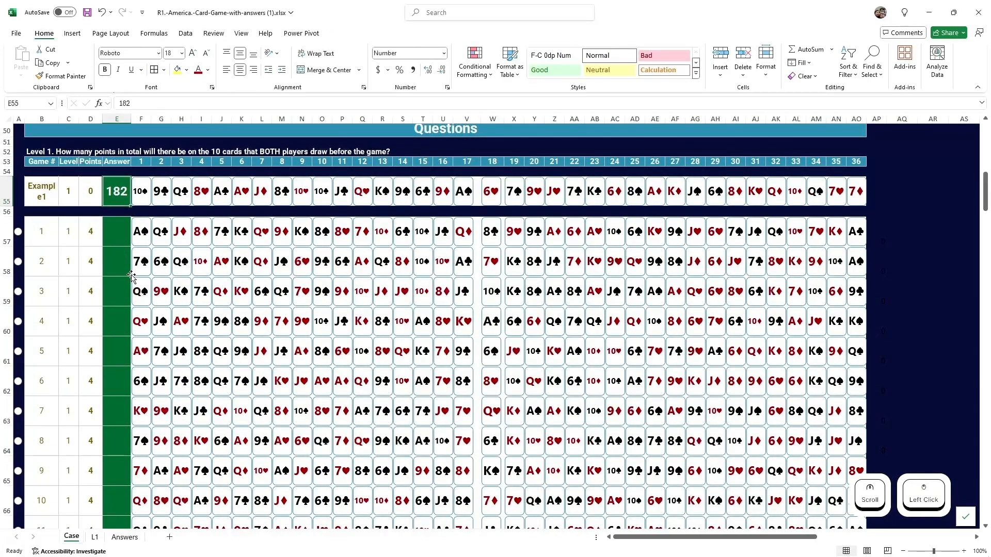
key(Down)
key(Left)
key(Left)
key(Left)
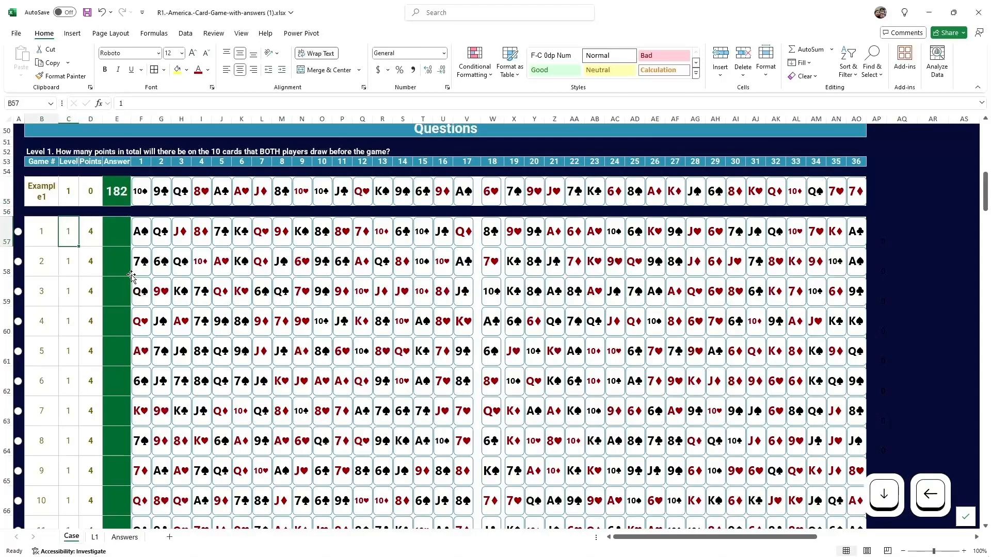
key(ctrl+shift+Down)
key(ctrl+c)
key(ctrl+Page_Down)
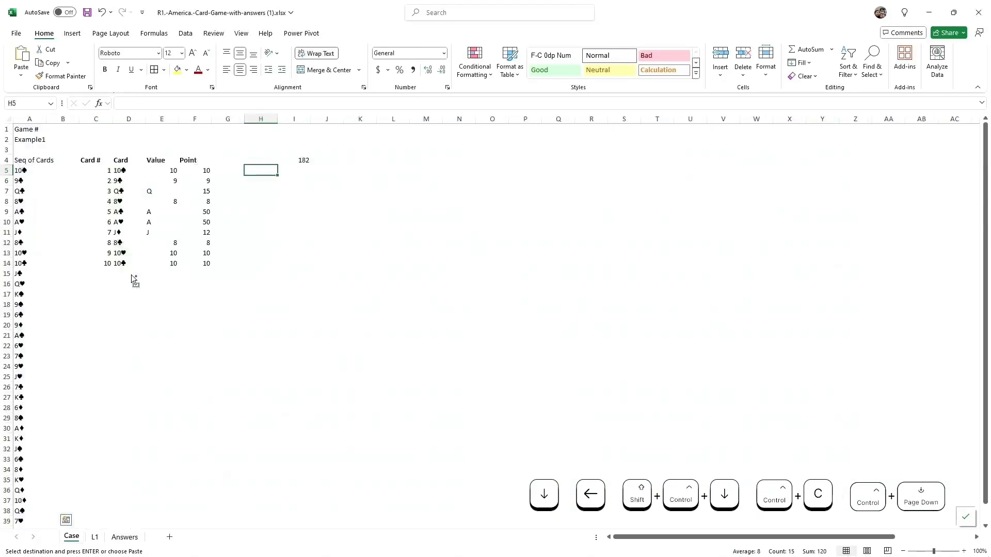
key(Menu)
key(s)
key(v)
key(v)
key(Return)
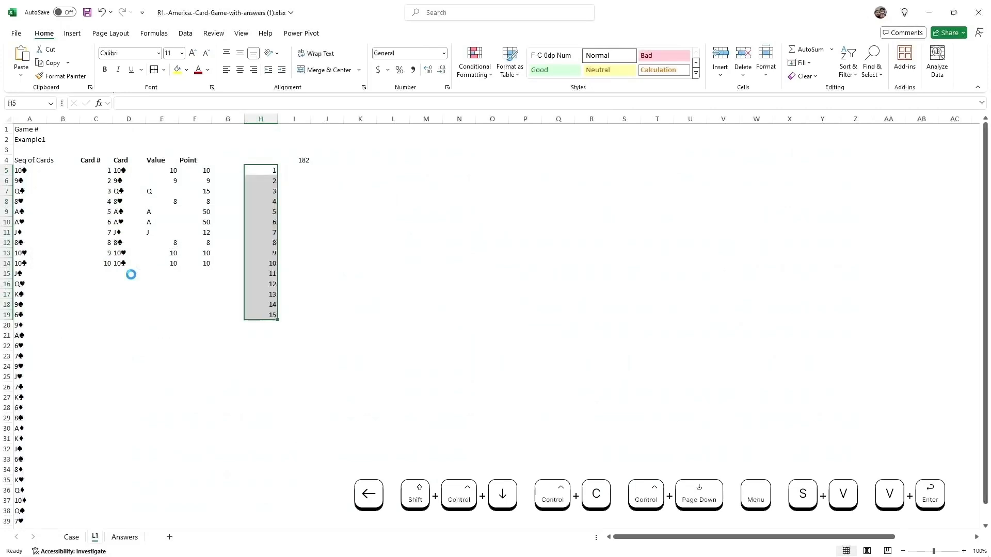
- Create a what-if data table over H4:I19 with A2, the game number, as the column input cell
key(Up)
key(ctrl+shift+Down)
key(ctrl+shift+Down)
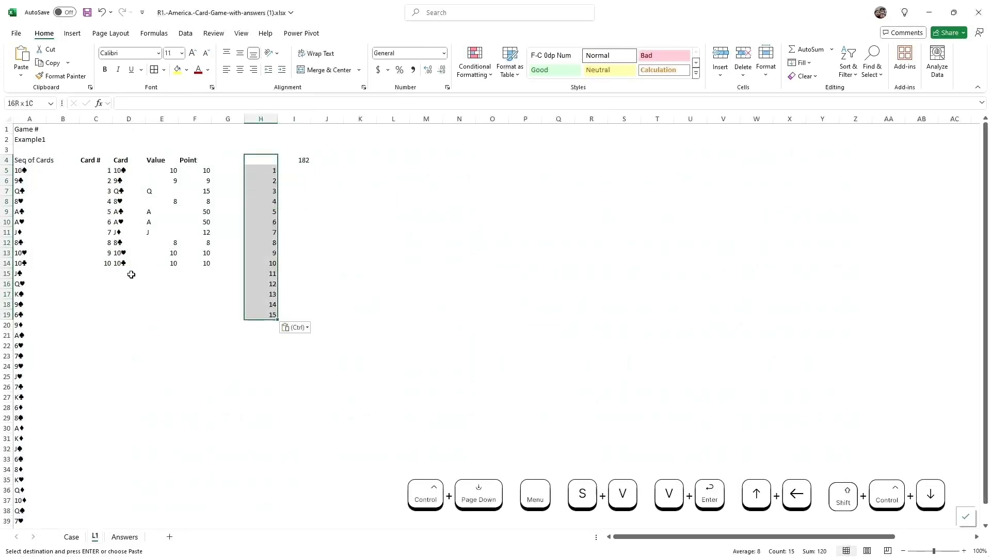
key(shift+Right)
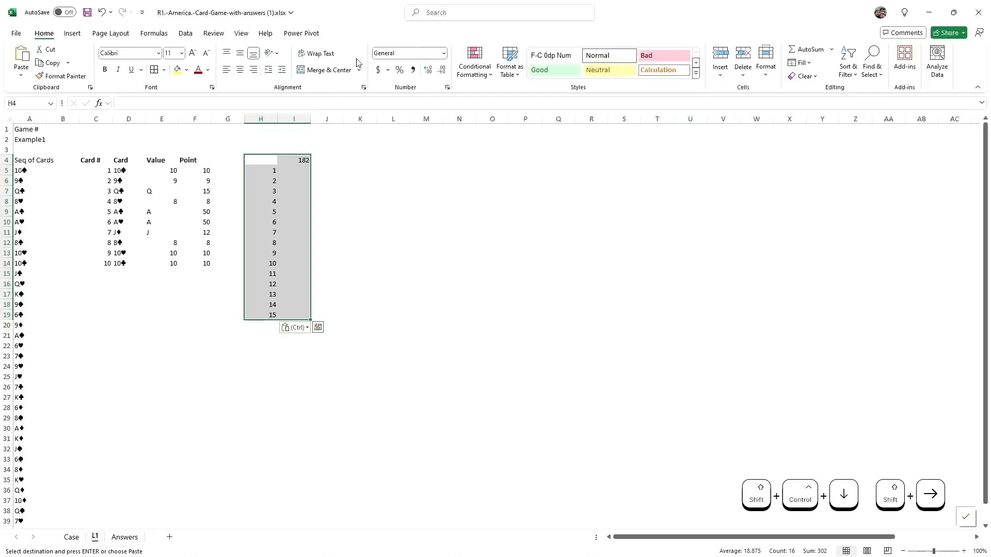
click(186, 34)
click(807, 76)
click(820, 119)
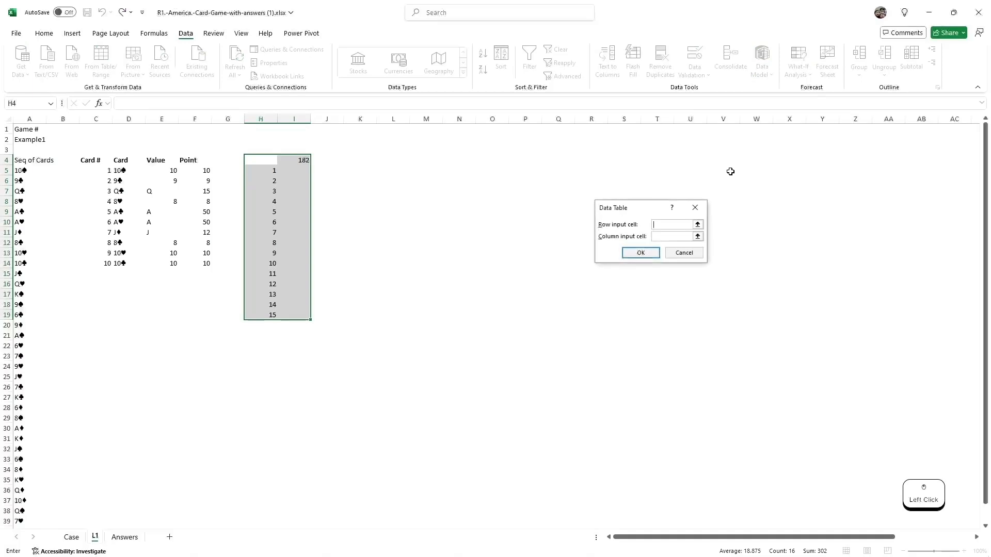
click(669, 236)
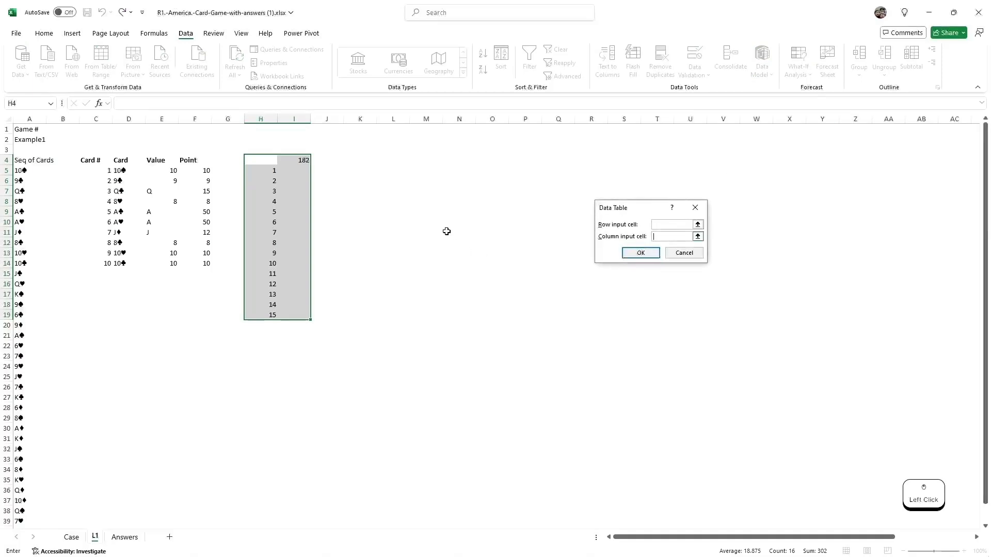
click(22, 141)
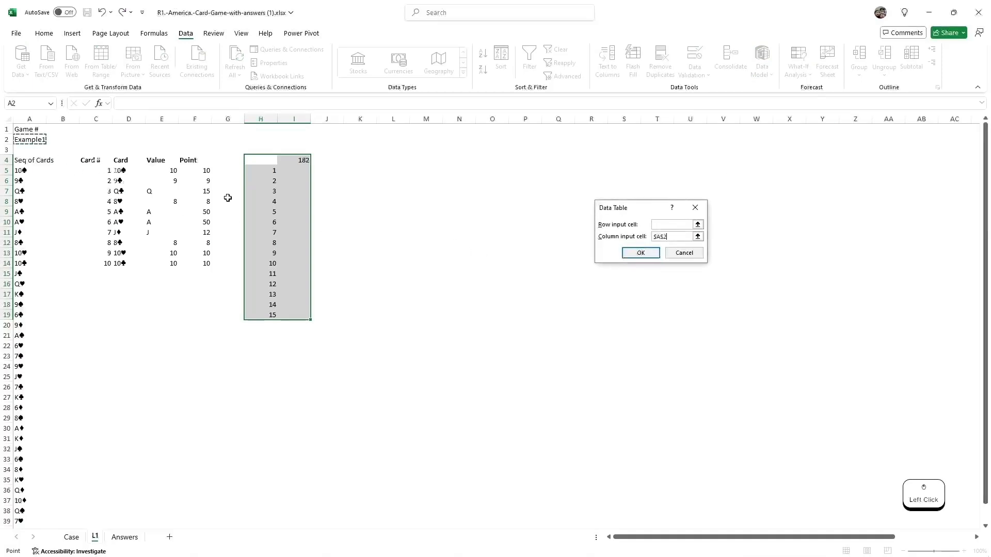
click(626, 252)
key(Down)
key(Right)
- Link the game 1 answer in E57 on the Case sheet to the data table result with ='L1'!I5
key(ctrl+Page_Up)
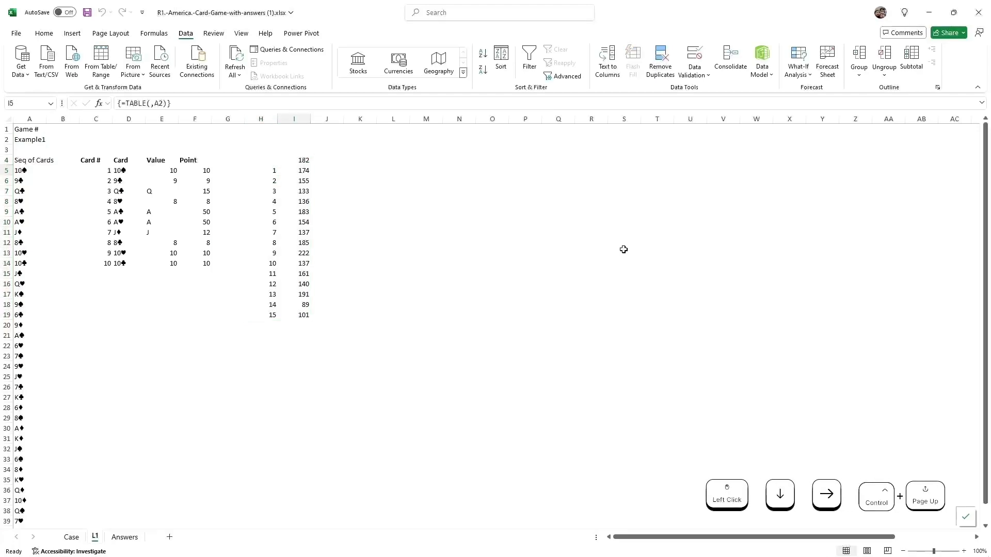
key(Right)
key(Right)
key(Right)
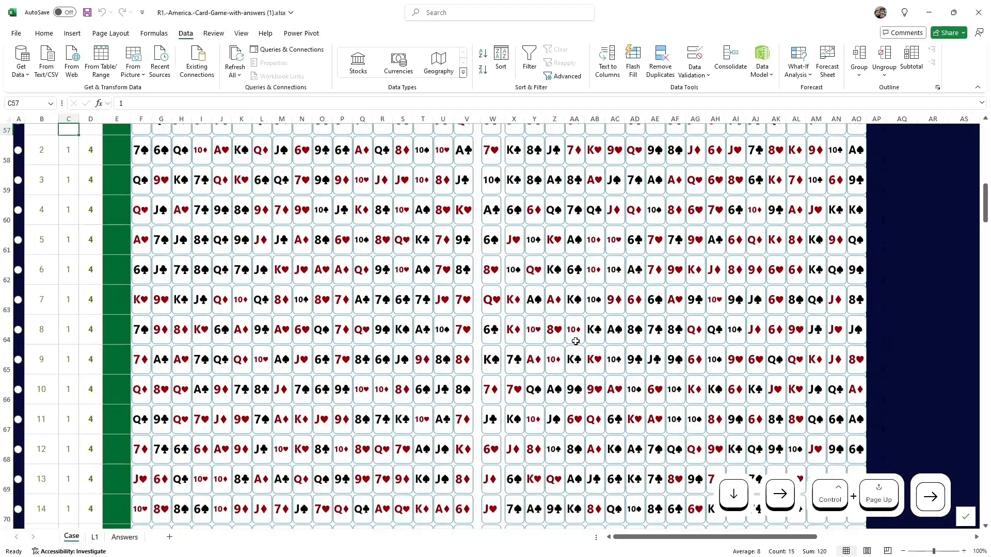
text(=)
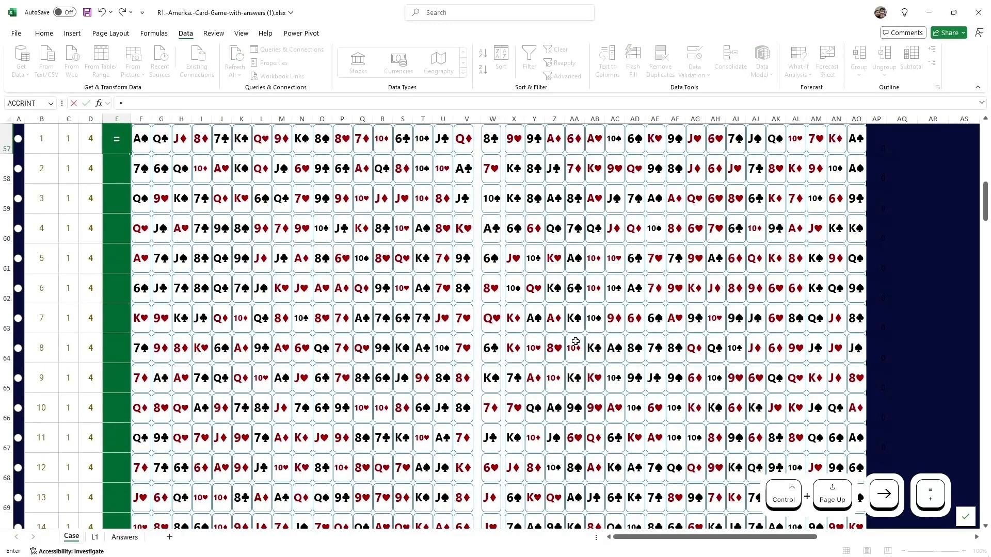
key(ctrl+Page_Down)
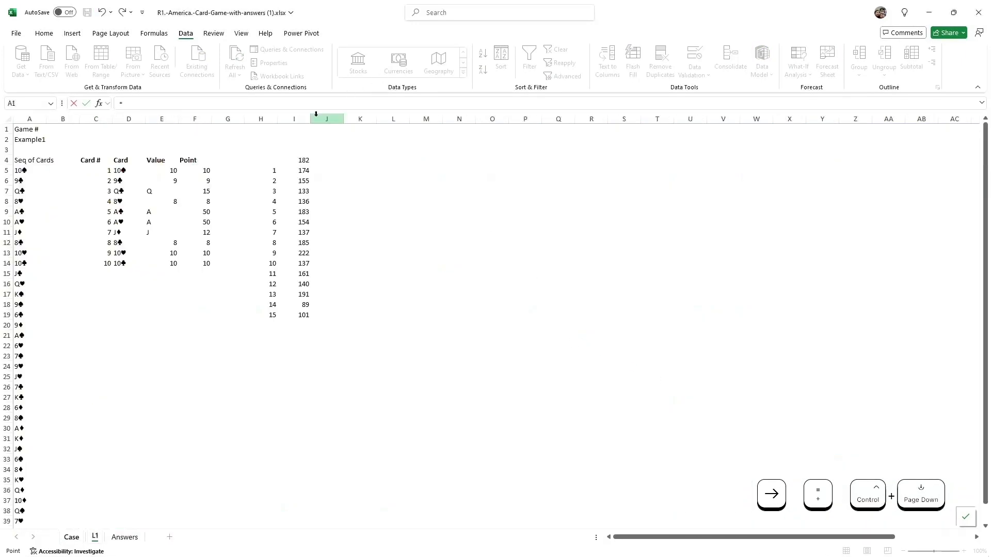
click(303, 170)
key(Return)
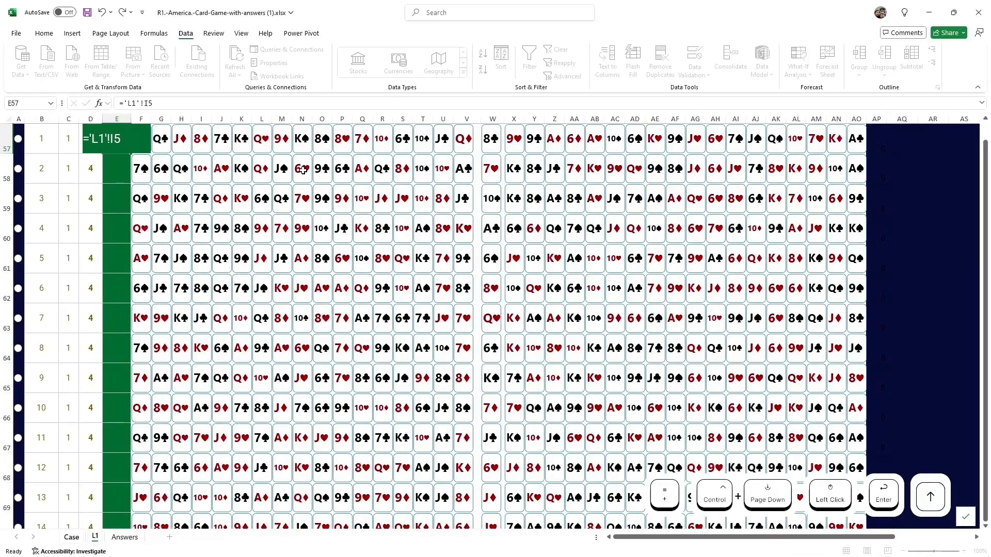
key(Up)
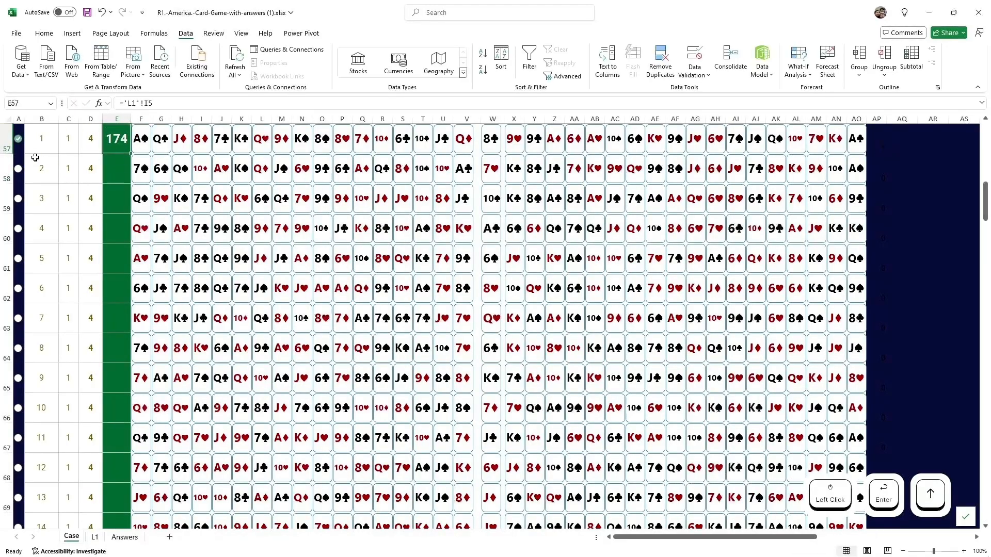
- Copy the game 1 answer formula in E57 and paste it as formulas only into E58:E71 for the remaining Level 1 games
key(ctrl+c)
key(Left)
key(ctrl+Down)
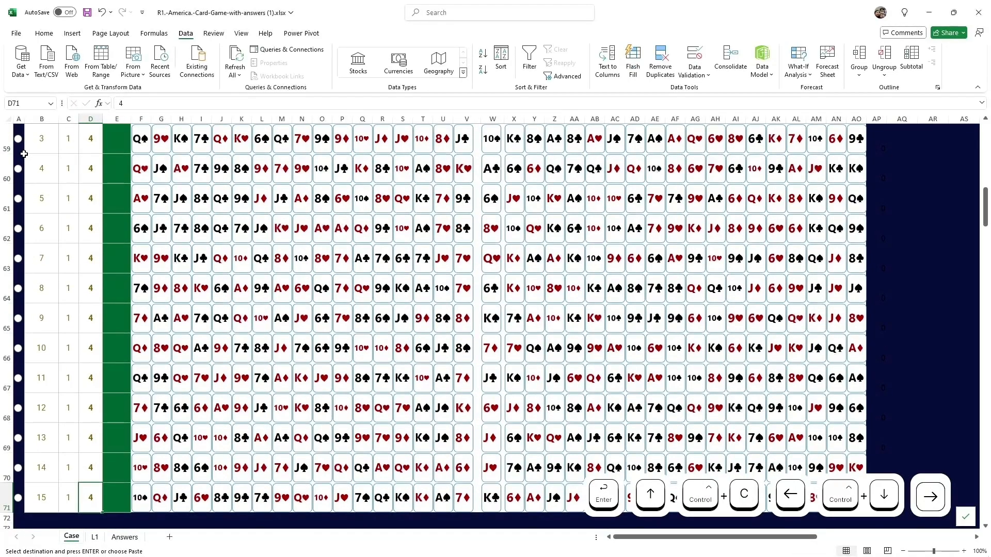
key(Right)
key(shift+ctrl+Up)
key(shift+Down)
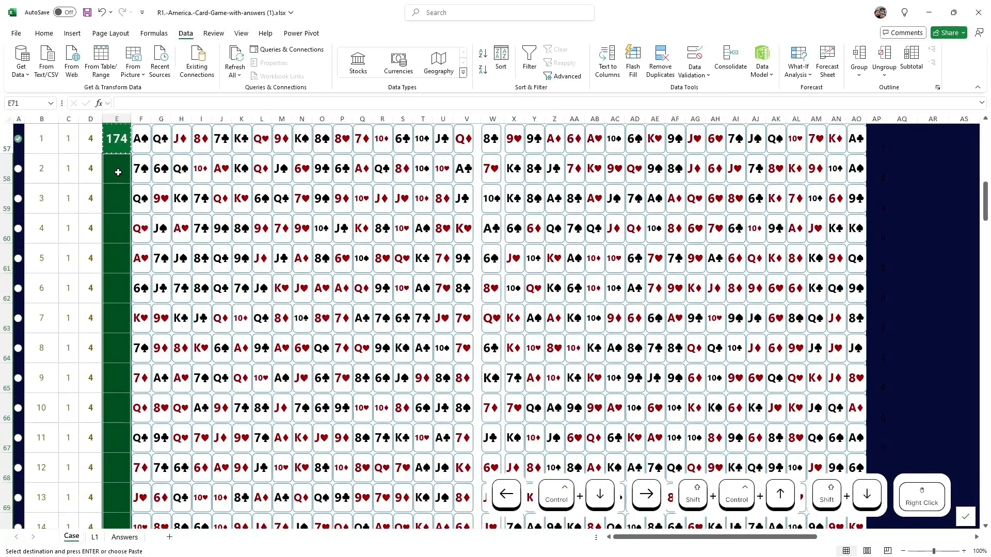
right_click(123, 177)
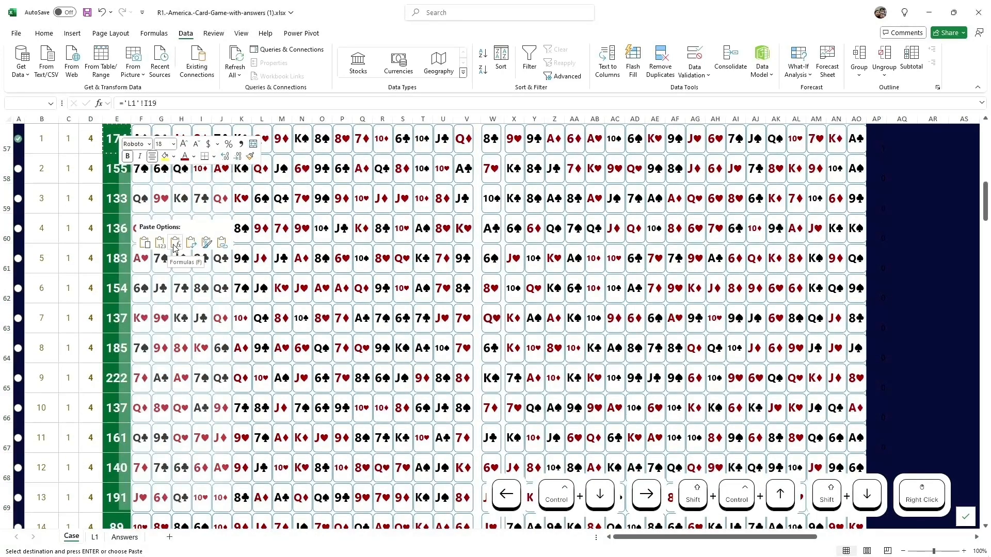
key(Left)
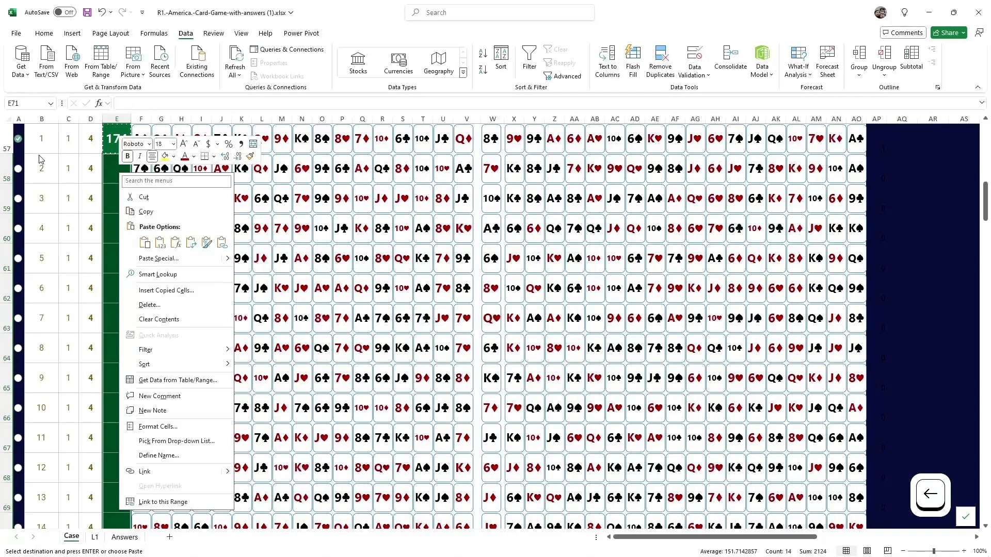
click(176, 246)
- Check the marks in column A beside the Level 1 answers for games 1 to 15, and read the Level 2 question below
scroll(125, 226, up, 3)
scroll(125, 227, up, 5)
click(23, 352)
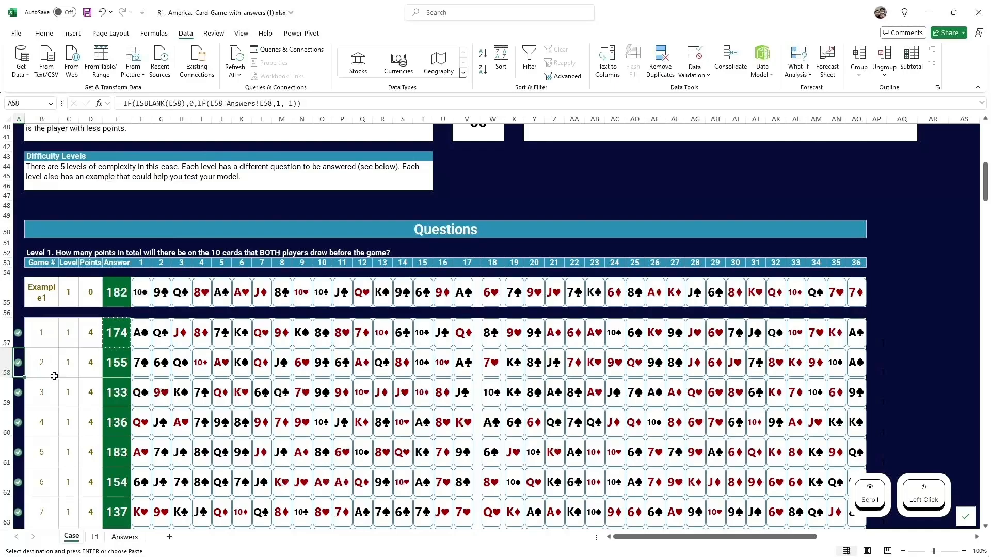
scroll(14, 381, down, 5)
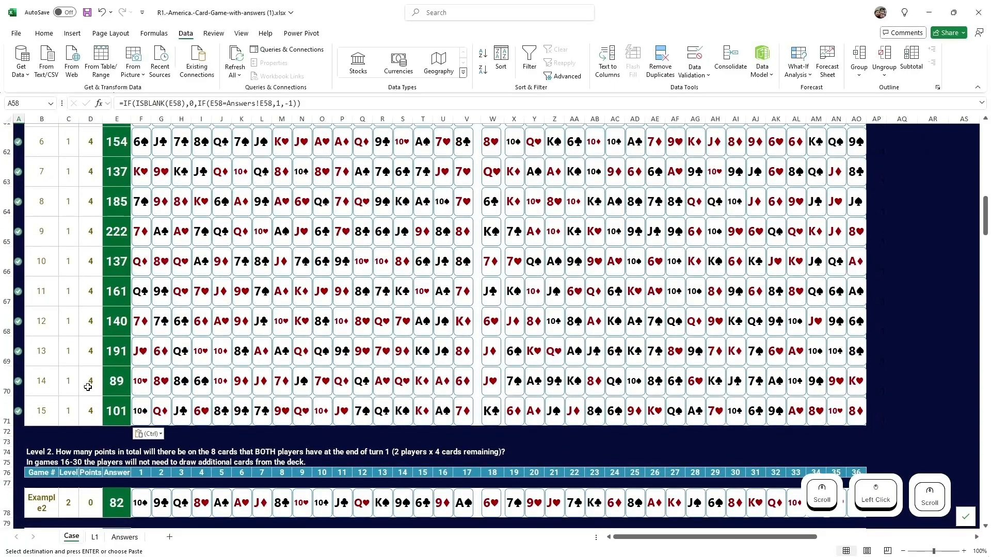
scroll(61, 369, up, 5)
scroll(111, 352, up, 1)
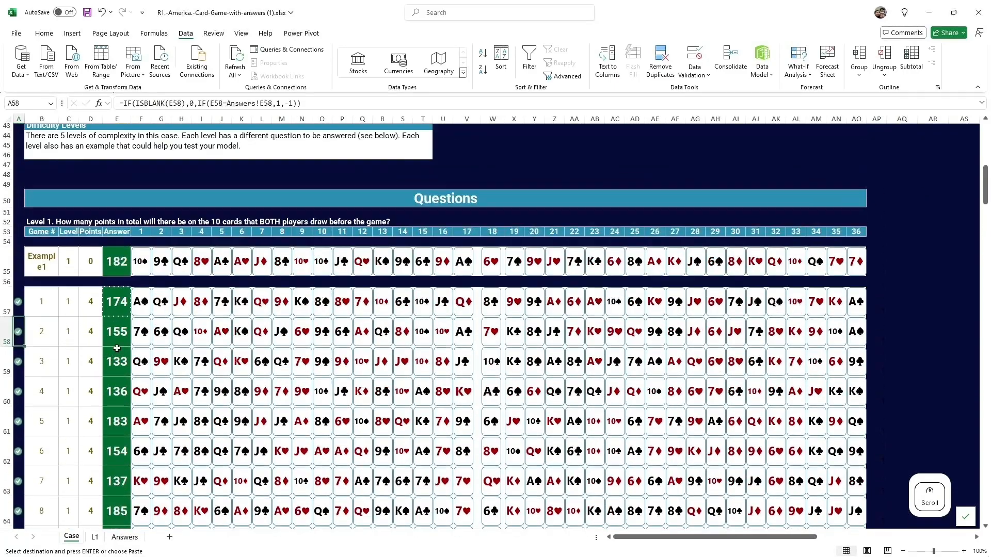
click(122, 308)
key(Escape)
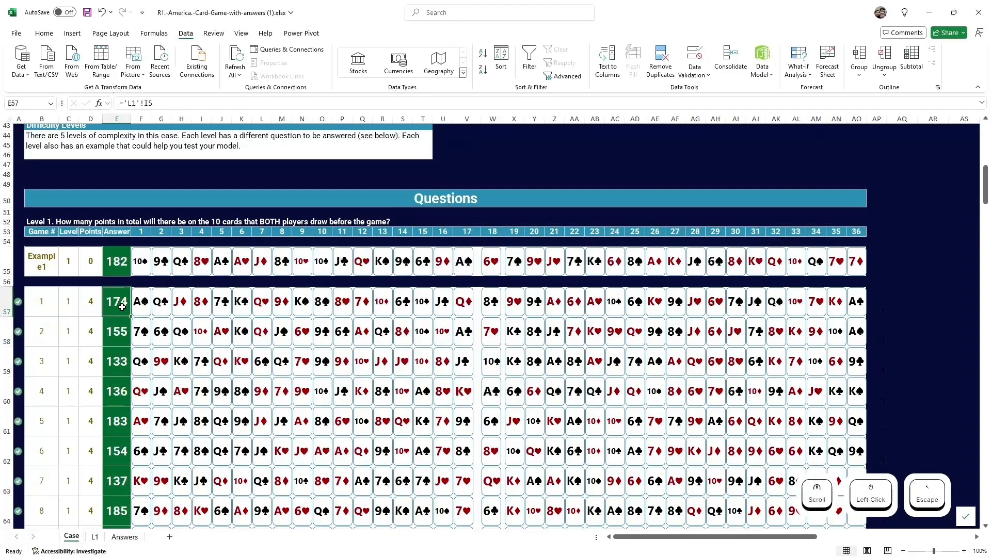
scroll(119, 306, down, 1)
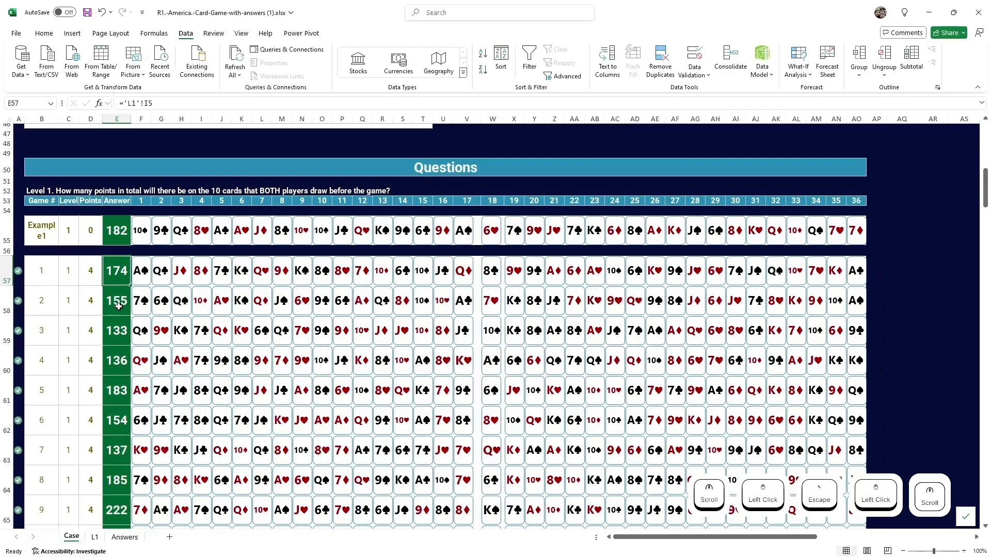
scroll(119, 307, down, 4)
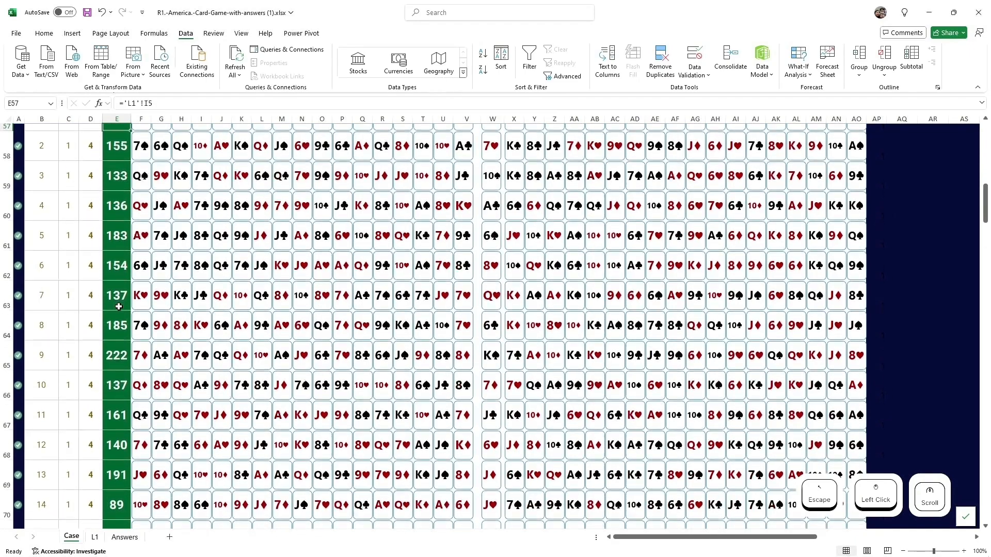
scroll(118, 306, down, 1)
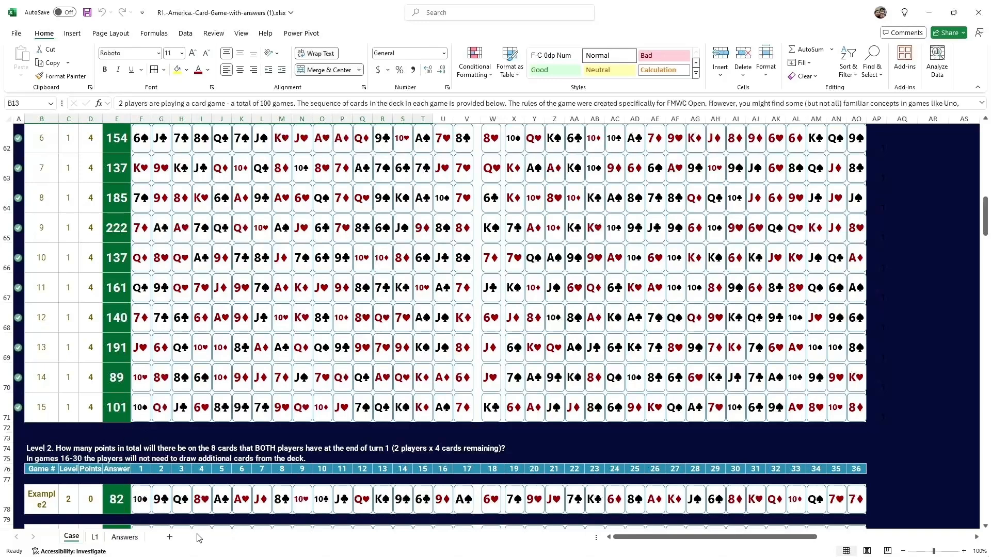
- Duplicate the L1 sheet in front of the original and rename the copy L2
click(100, 537)
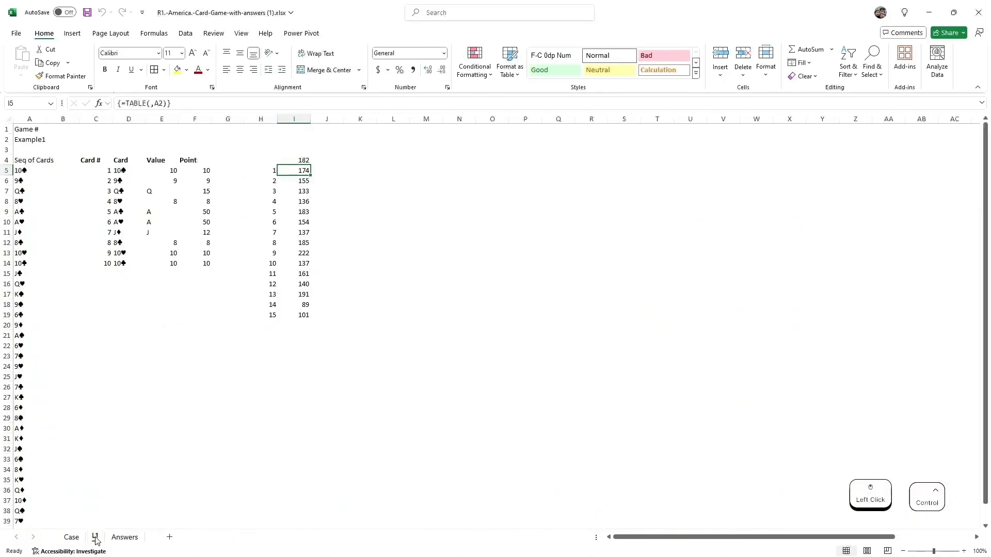
ctrl+click(108, 539)
drag(113, 537, 93, 538)
click(118, 539)
double_click(93, 539)
text(L2)
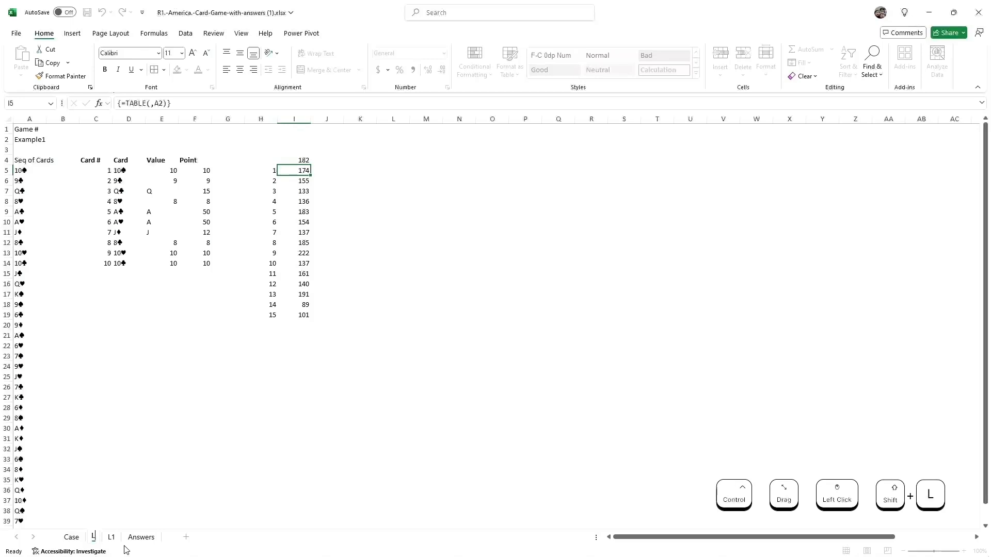
key(Return)
- Change the game number in A2 of the L2 sheet to Example2
key(Up)
key(Up)
key(Up)
key(ctrl+Left)
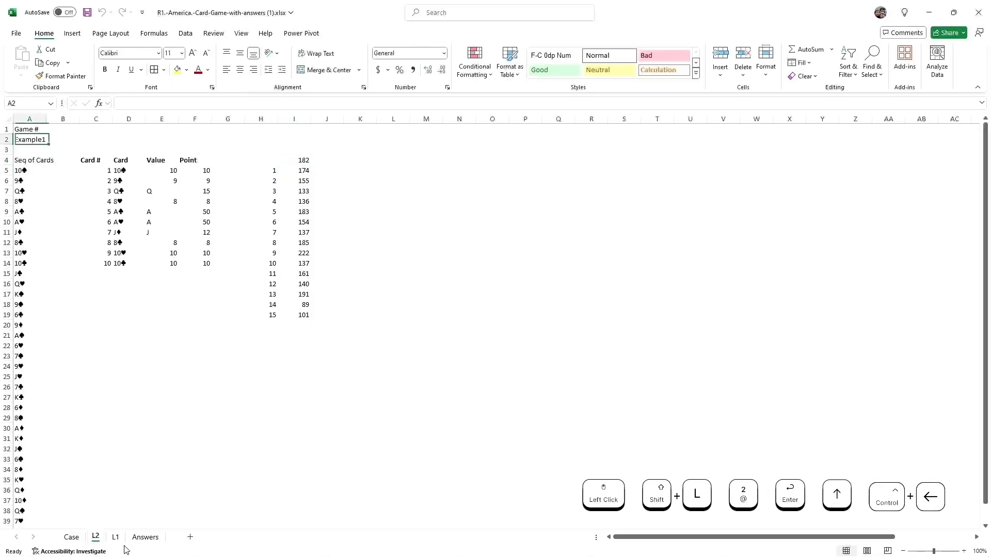
key(F2)
key(BackSpace)
text(2)
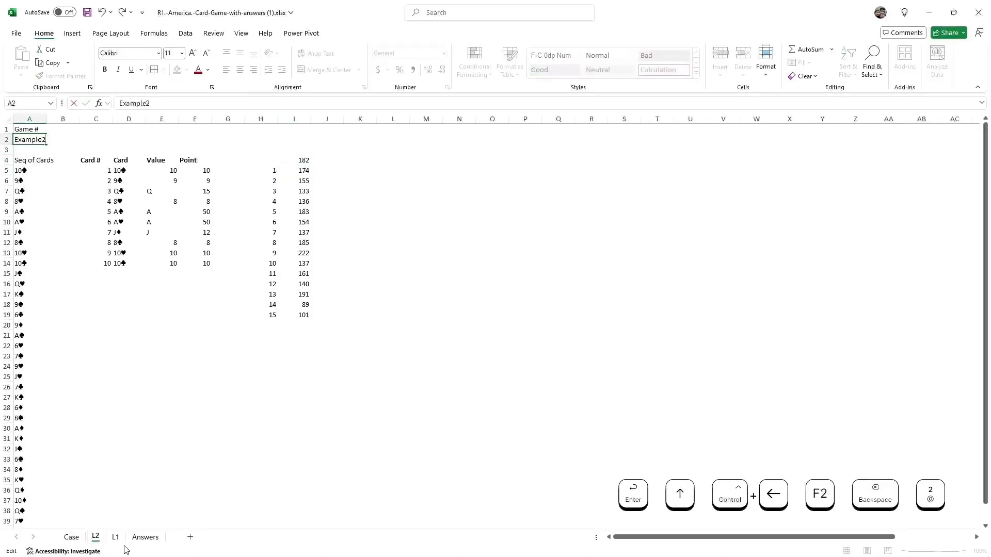
key(Return)
- Examine the row 5 formulas on L2, from the card sequence lookup in A5 across the card, value and point columns
key(Down)
key(Down)
key(Right)
key(Right)
key(Right)
key(Left)
key(Left)
key(Left)
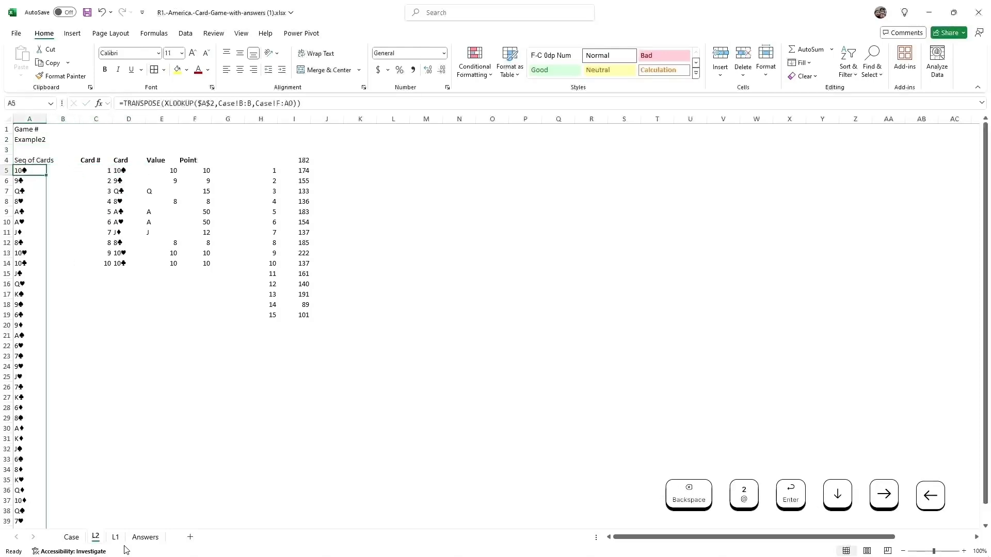
key(Right)
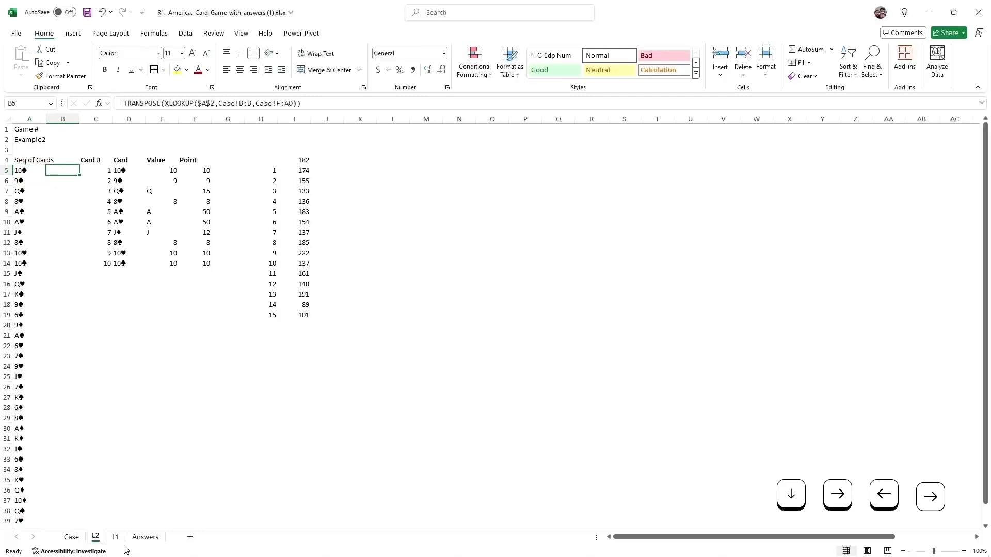
key(Right)
key(Right)
key(Right)
key(Right)
key(Right)
key(Right)
key(Left)
key(Left)
key(Left)
key(Up)
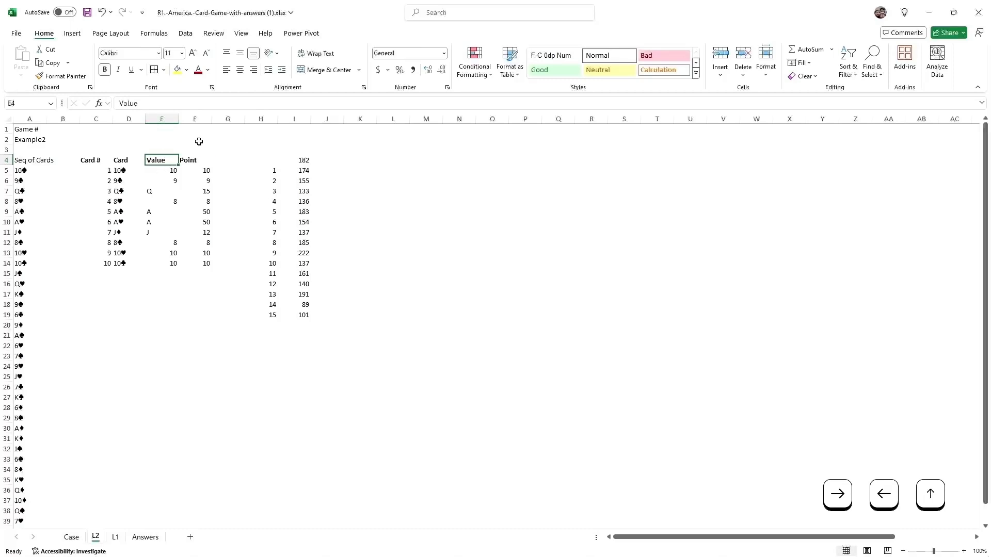
- Insert a new column before the Point column on L2 and head it Suits in F4
click(196, 119)
right_click(196, 119)
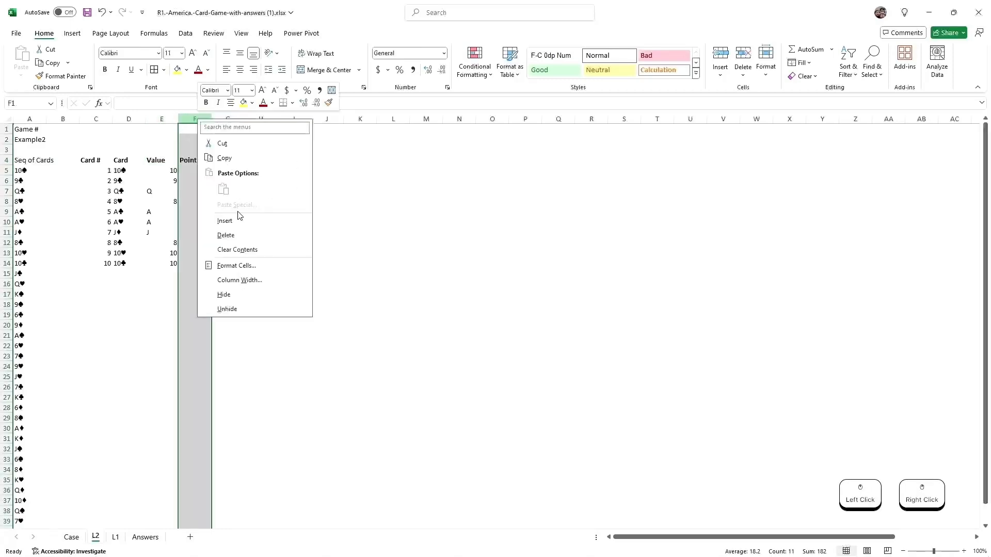
click(240, 222)
click(189, 159)
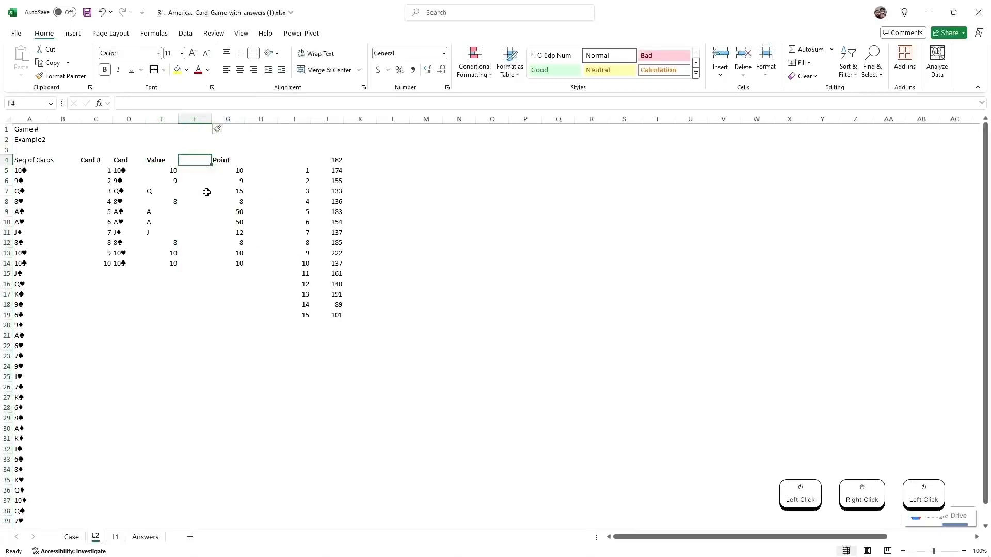
text(Suits)
key(Return)
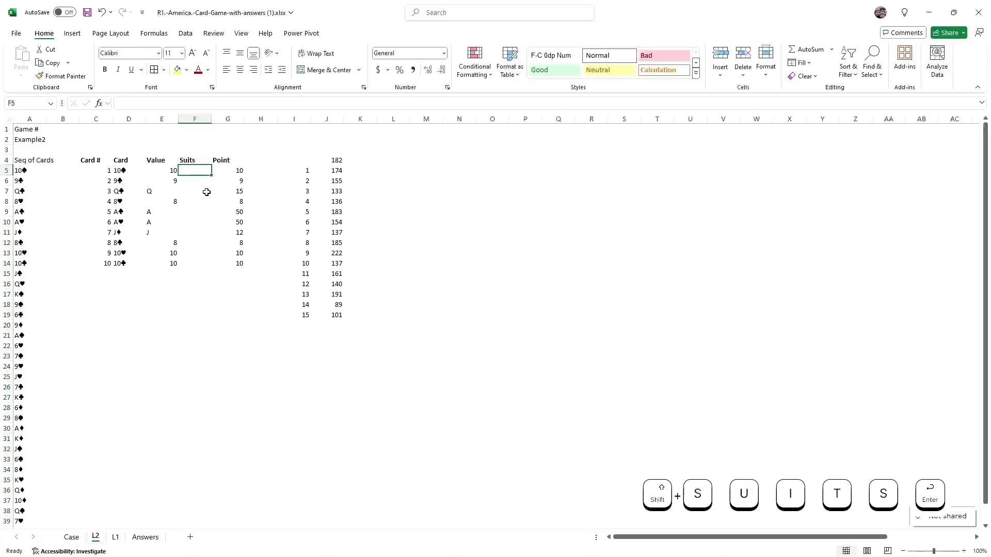
- Enter =RIGHT(D5,1) in F5 to extract the first card's suit
text(=right()
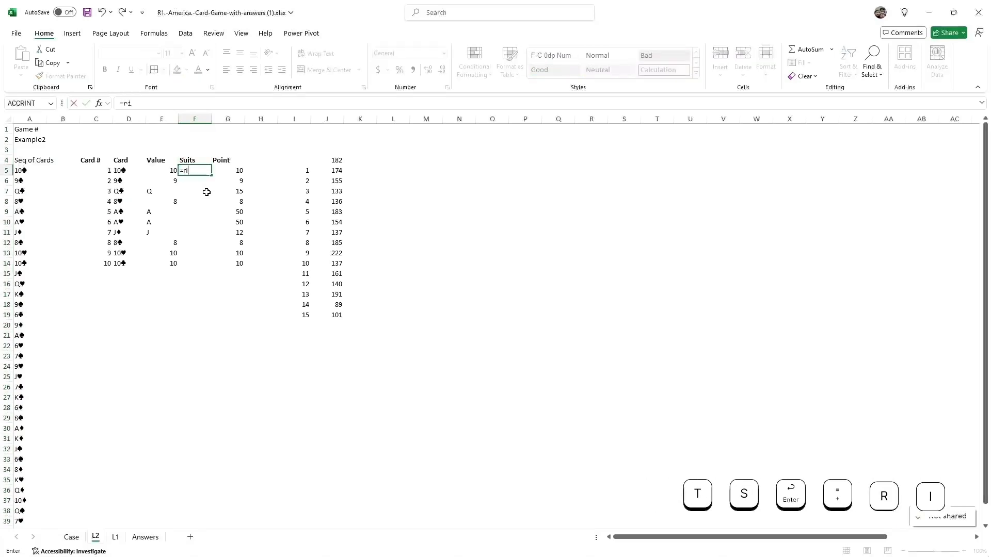
key(Left)
key(Left)
key(Right)
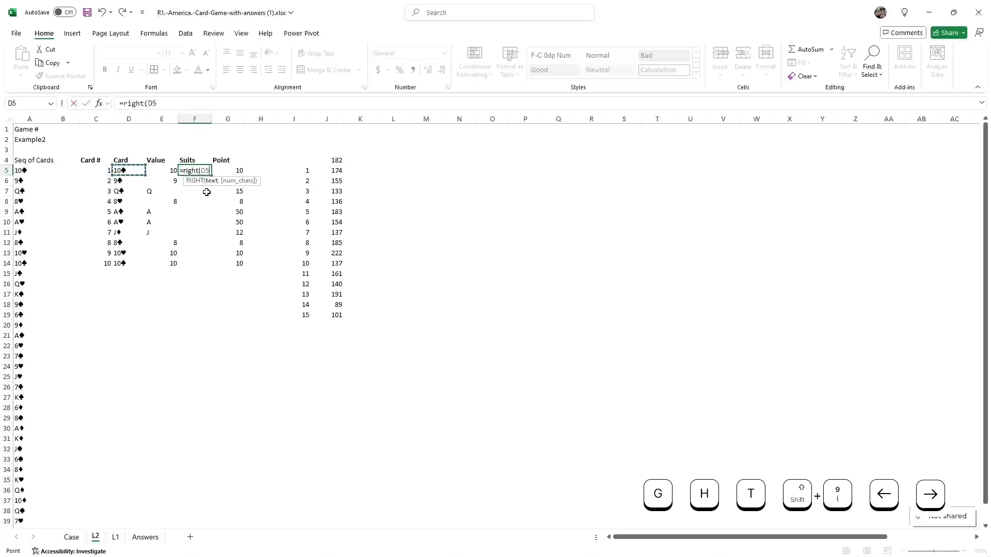
text(,1))
key(Return)
- Copy the suit formula from F5 down to F14 for all ten cards
key(Up)
key(ctrl+c)
key(Left)
key(ctrl+Down)
key(Right)
key(ctrl+shift+Up)
key(Return)
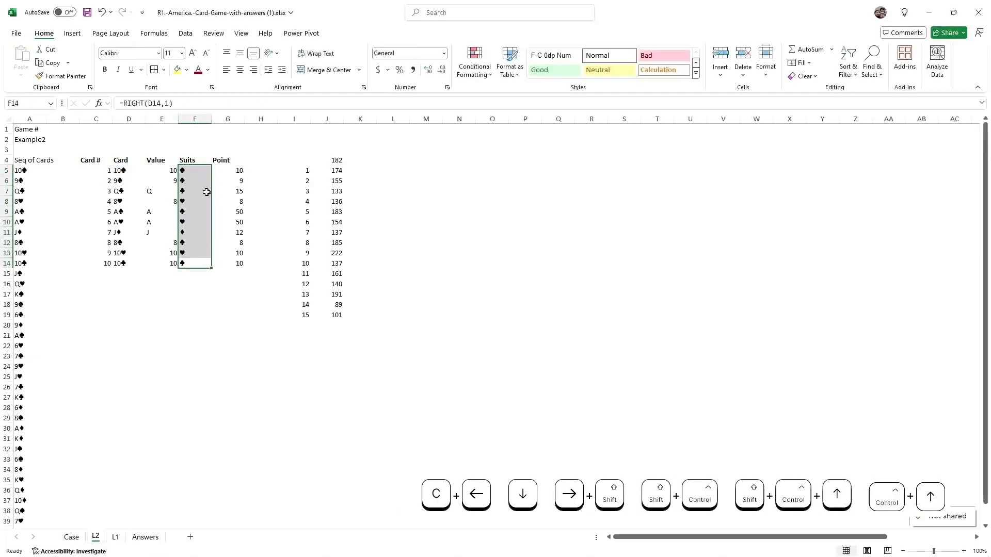
- Add the header Player in H4, beside the Point column
key(ctrl+Up)
key(Up)
key(Right)
key(Down)
key(Right)
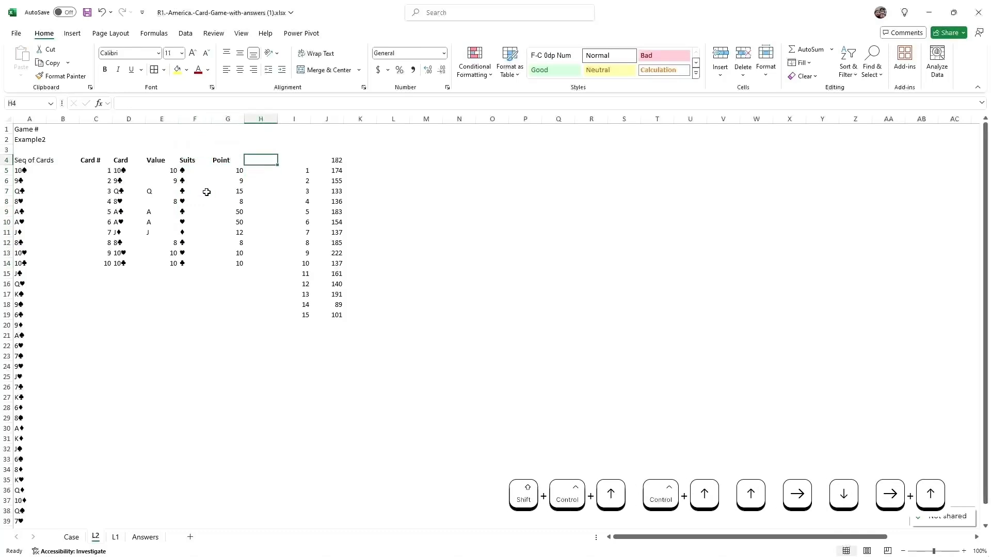
text(Player)
key(Return)
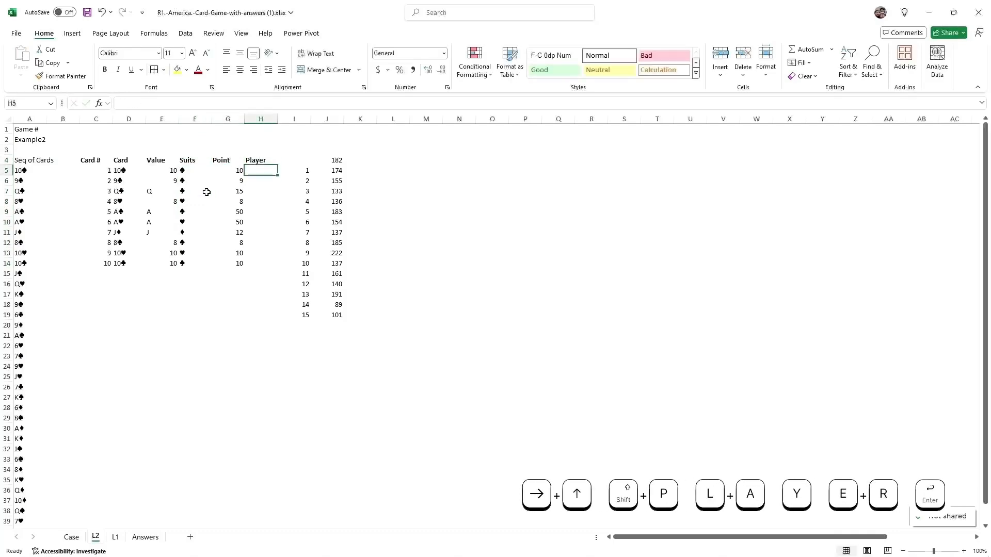
- Enter =IF(ISODD(C5),1,2) in H5 to assign odd-numbered cards to player 1 and even-numbered cards to player 2
text(=)
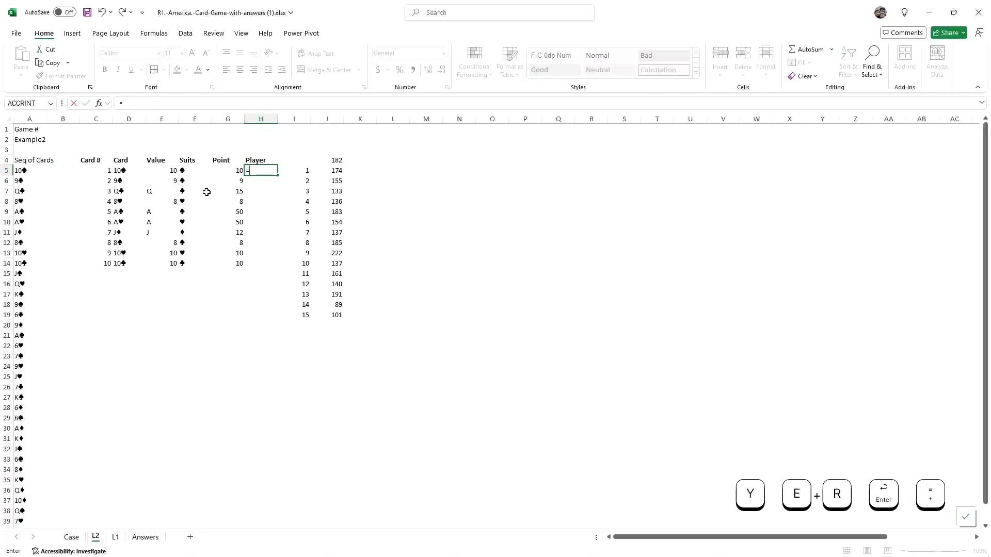
key(Escape)
text(=i)
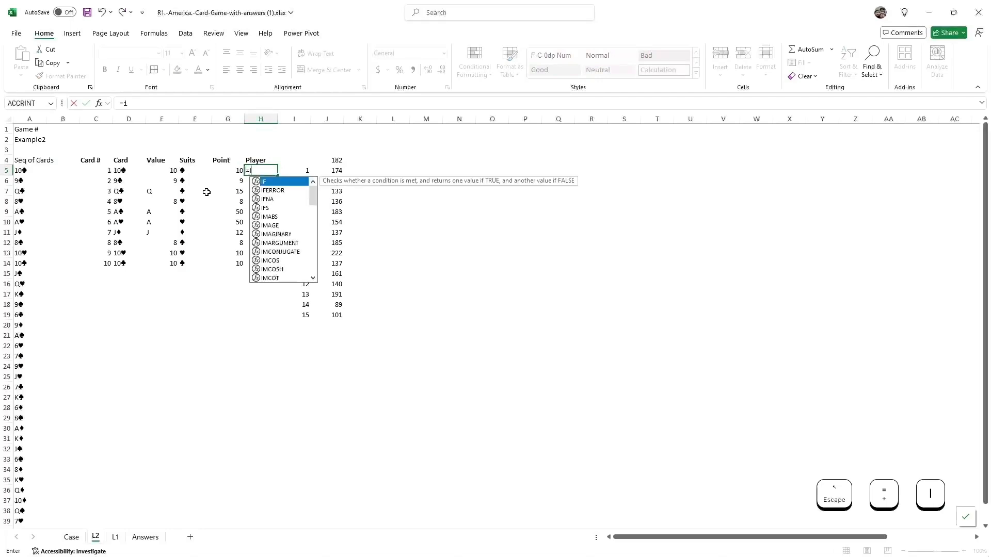
text(sodd()
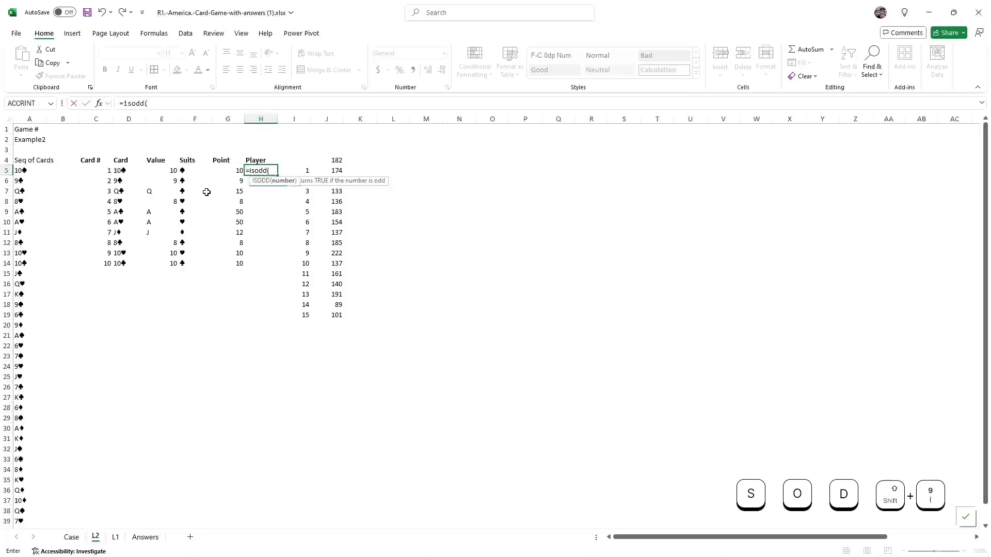
key(Left)
key(Left)
key(Left)
key(Left)
key(Left)
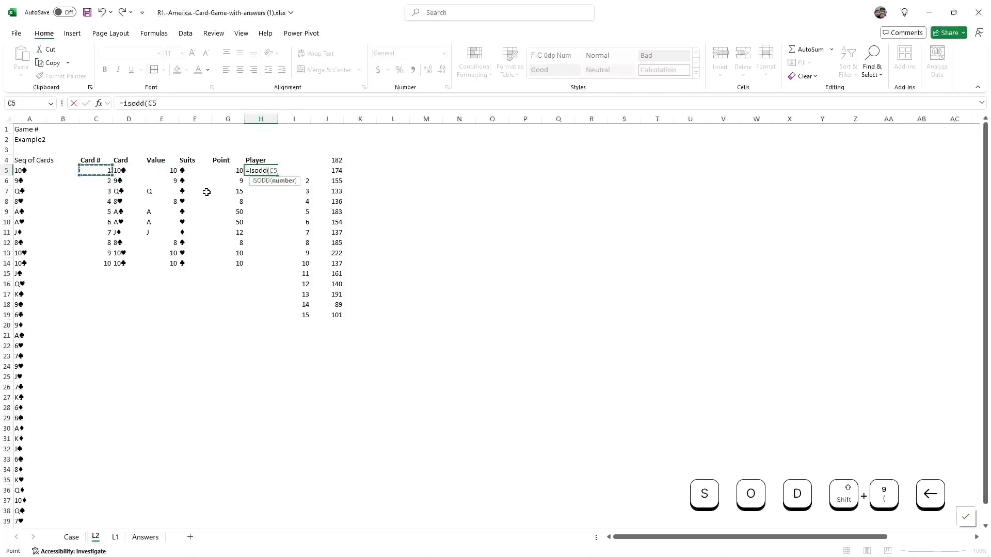
text())
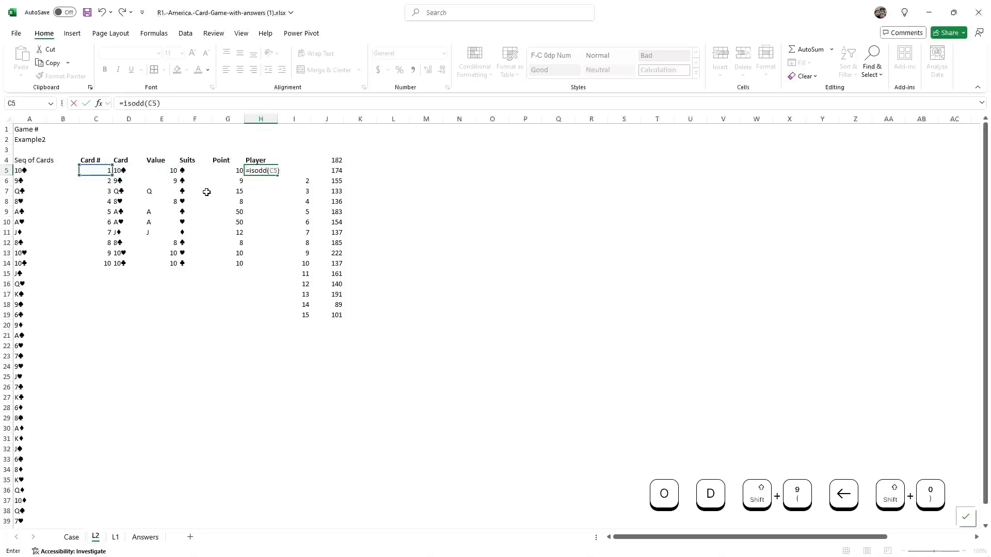
key(F2)
key(Home)
key(Right)
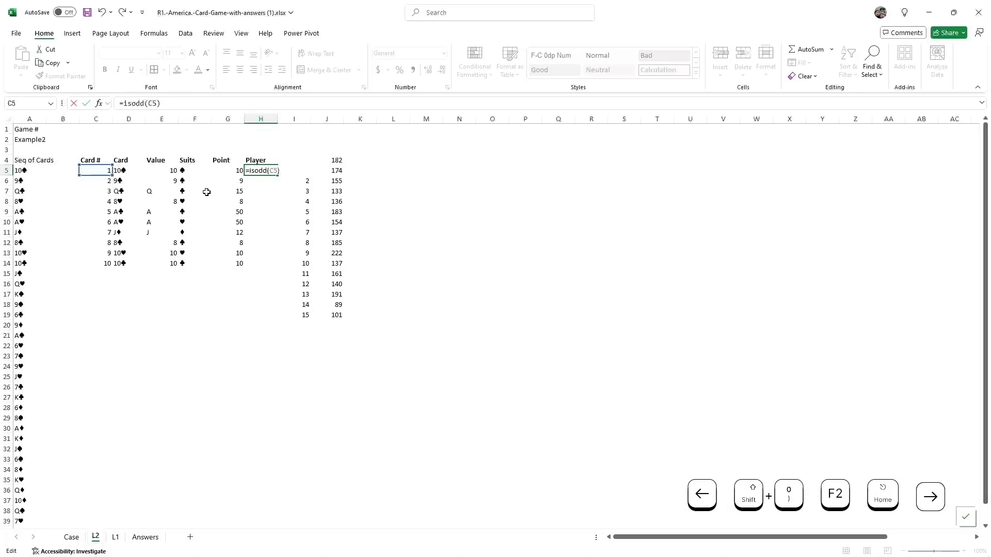
text(if()
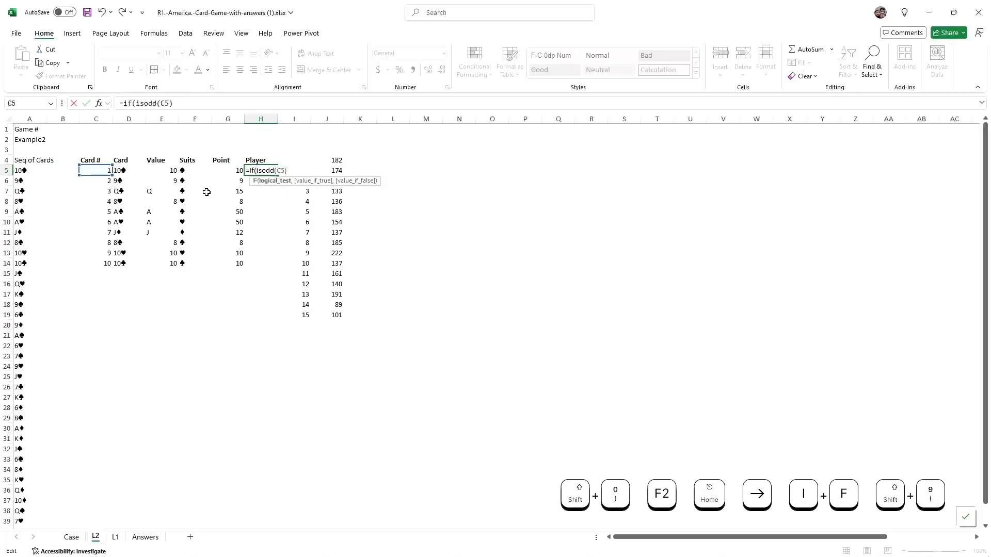
key(End)
text(,)
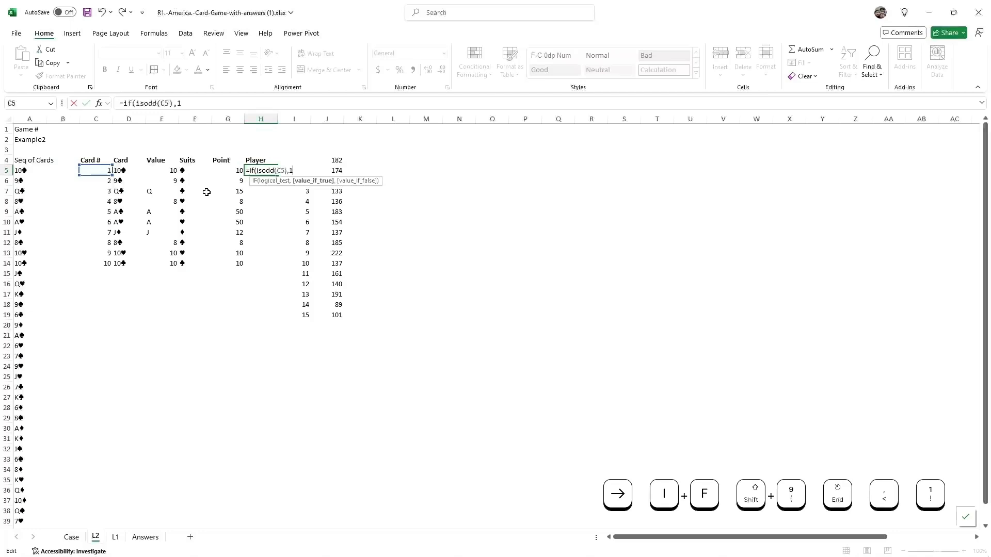
text(1,1)
key(BackSpace)
text(2))
key(Return)
- Copy the player formula from H5 down to H14 for the ten cards and return to the Suits header
key(Up)
key(ctrl+c)
key(Left)
key(ctrl+Down)
key(Right)
key(shift+ctrl+Up)
key(shift+Down)
key(Return)
key(ctrl+Up)
key(Left)
key(Left)
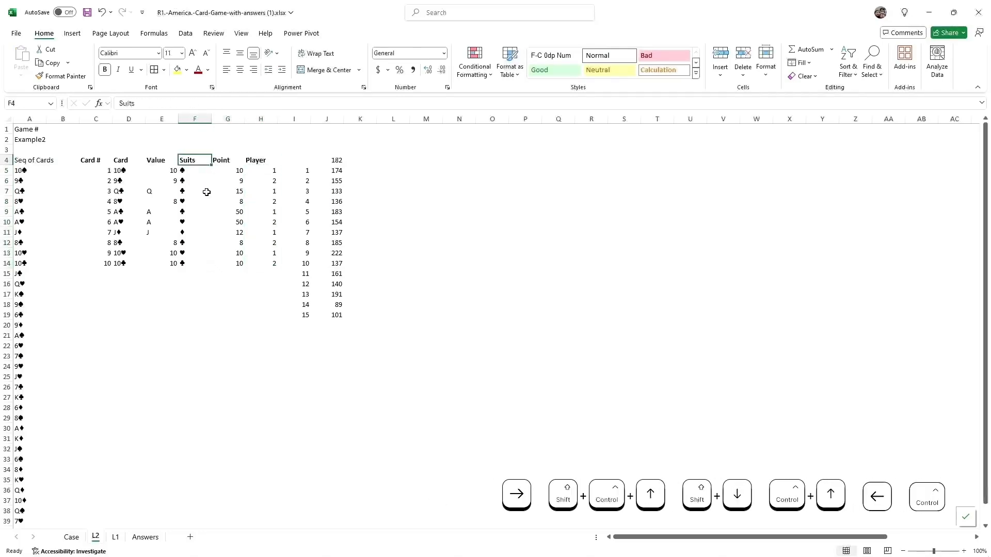
- Insert 17 blank columns at column I, between the Player column and the numbered list of answers
key(ctrl+Left)
key(ctrl+a)
key(Left)
key(Left)
key(Right)
key(Right)
key(Right)
key(Right)
key(Right)
key(Right)
key(Right)
key(Right)
key(Right)
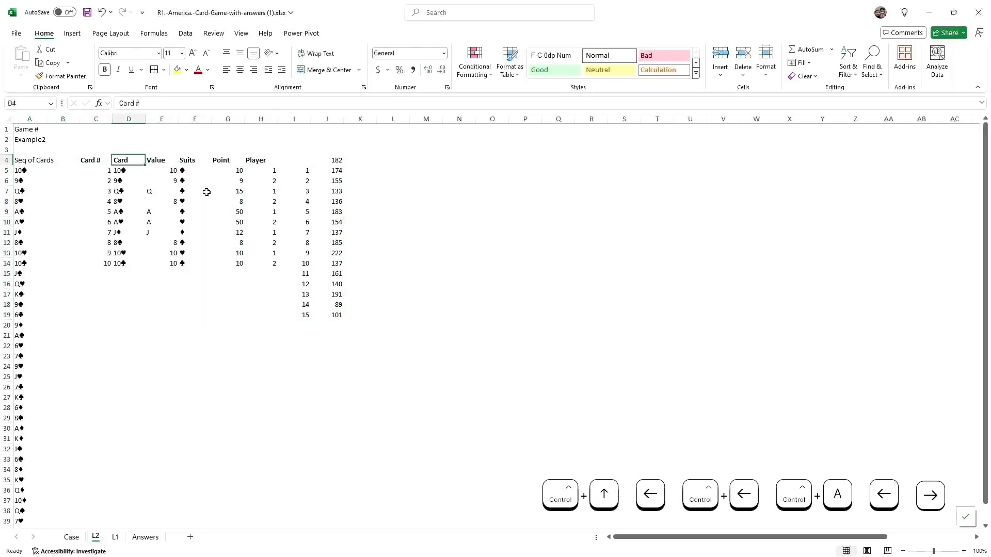
key(Left)
key(shift+Right)
key(shift+Right)
key(shift+Right)
key(shift+Right)
key(shift+Right)
key(shift+Right)
key(shift+Right)
key(shift+Right)
key(shift+Right)
key(shift+Right)
key(shift+Right)
key(shift+Right)
key(shift+Right)
key(shift+Right)
key(shift+Right)
key(shift+Right)
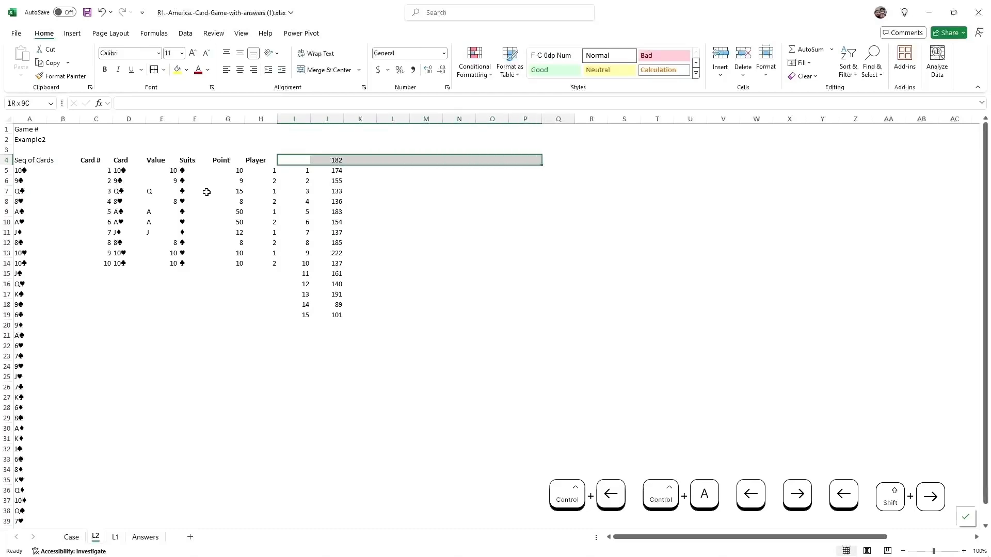
key(alt+i)
key(c)
- Convert the card range C4:H14 into a table with headers
key(Left)
key(ctrl+Left)
key(Right)
key(Left)
key(ctrl+shift+Right)
key(ctrl+shift+Down)
key(ctrl+t)
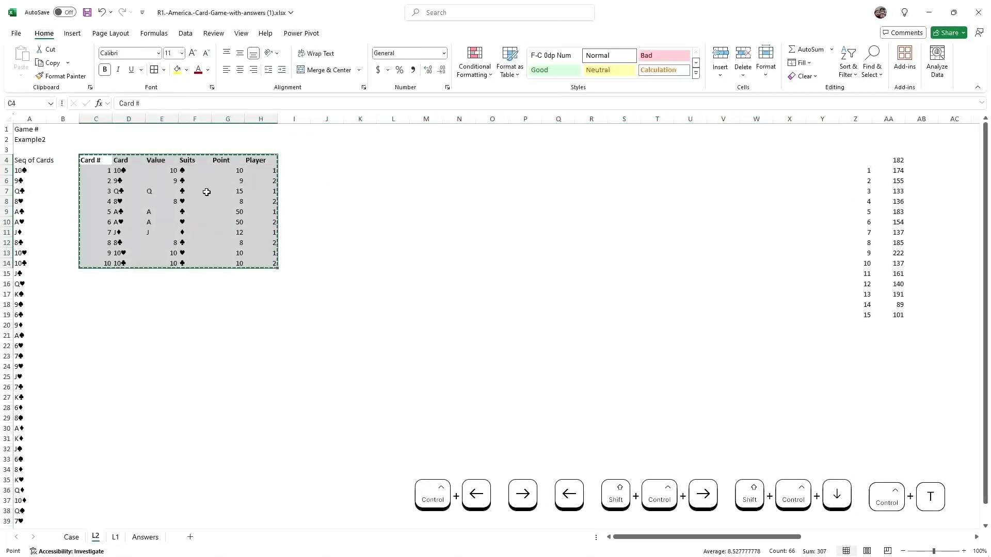
click(640, 273)
- Name the table Cards and center the contents of all its cells
click(34, 61)
text(Cards)
key(Return)
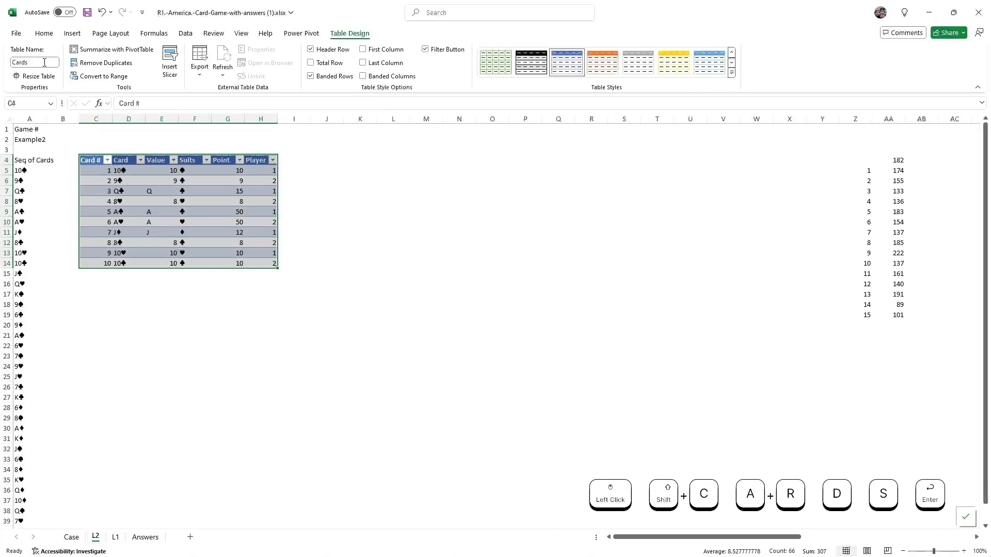
click(45, 33)
click(242, 70)
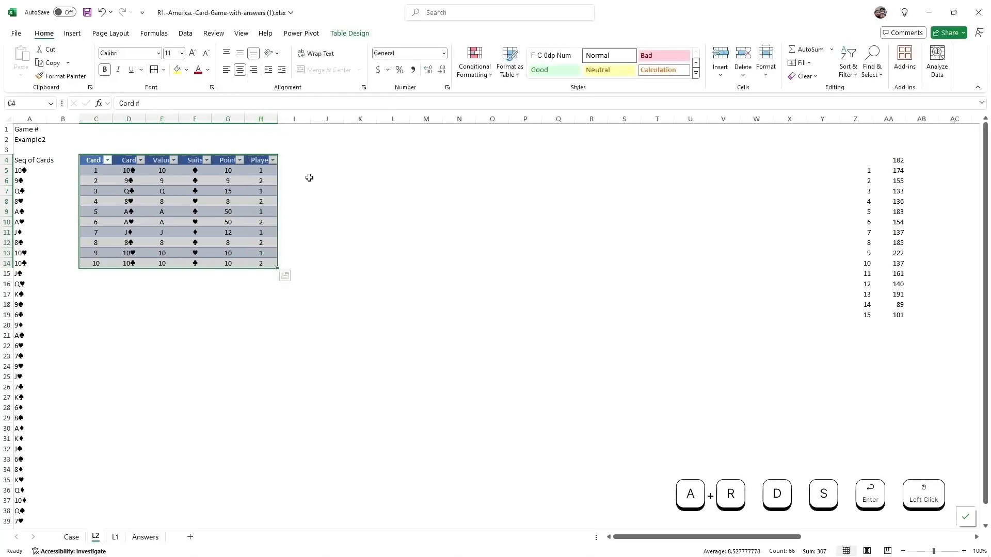
- Enter the title "Kartu yang ada di tangan" in C3 above the Cards table
click(297, 160)
key(Up)
key(Left)
key(Left)
key(Left)
key(Left)
key(Left)
key(Left)
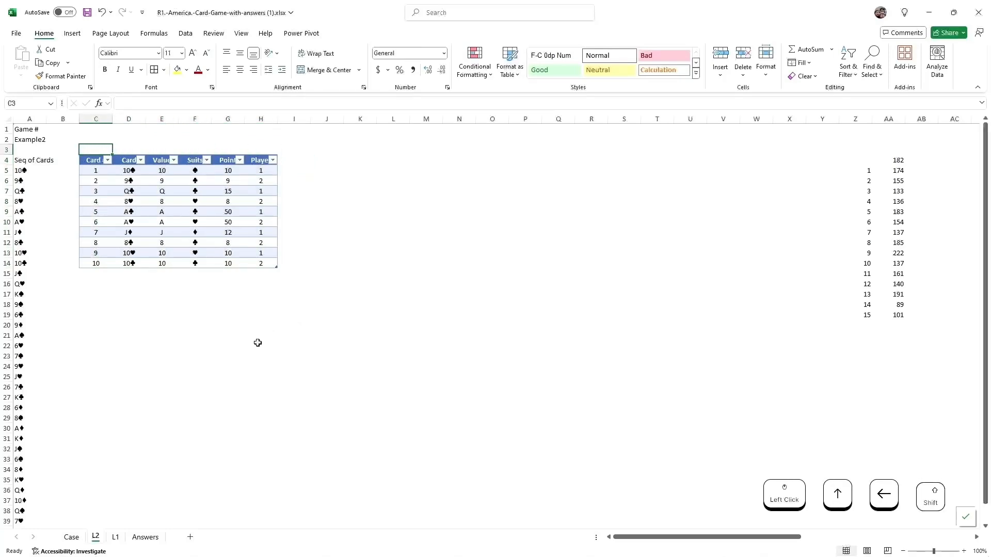
text(Kartu yang ada di tangan)
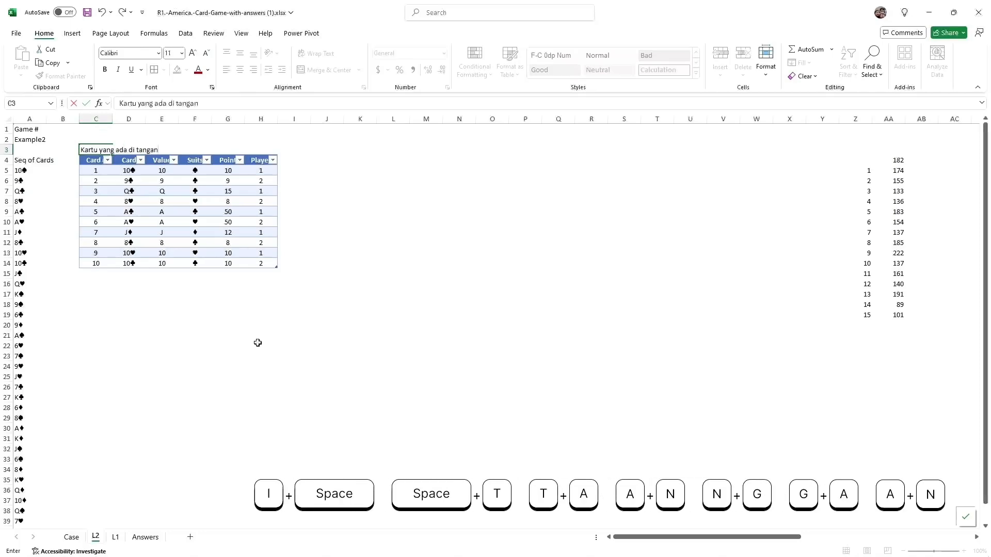
- Enter the title Game in J3 for a new section beside the Cards table
key(Right)
key(Right)
key(Right)
key(Right)
key(Right)
key(Right)
key(Right)
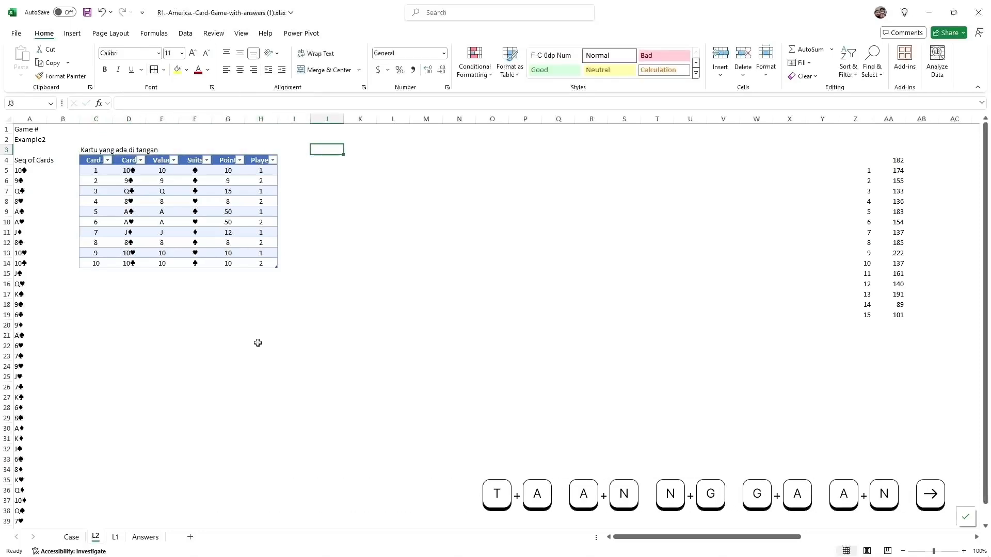
text(Game)
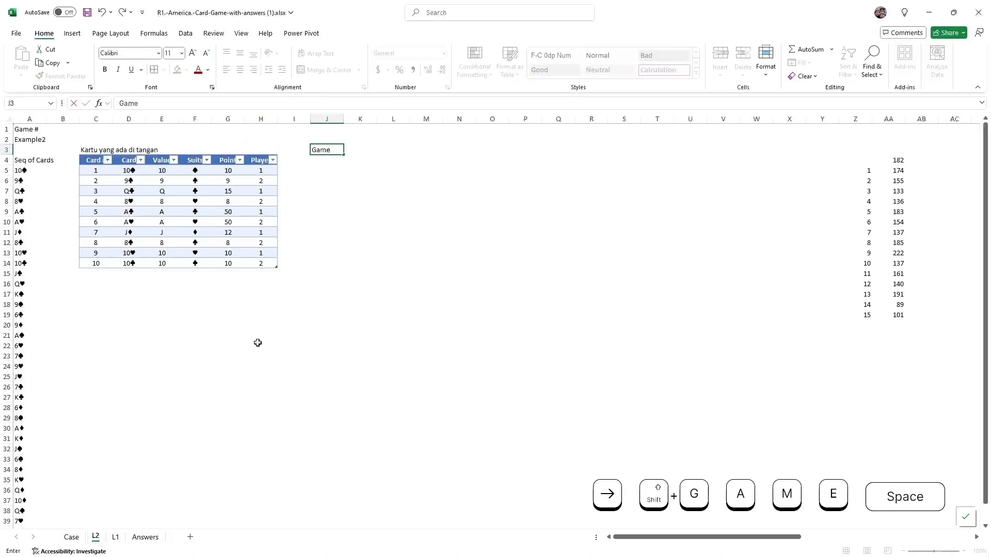
key(BackSpace)
key(Return)
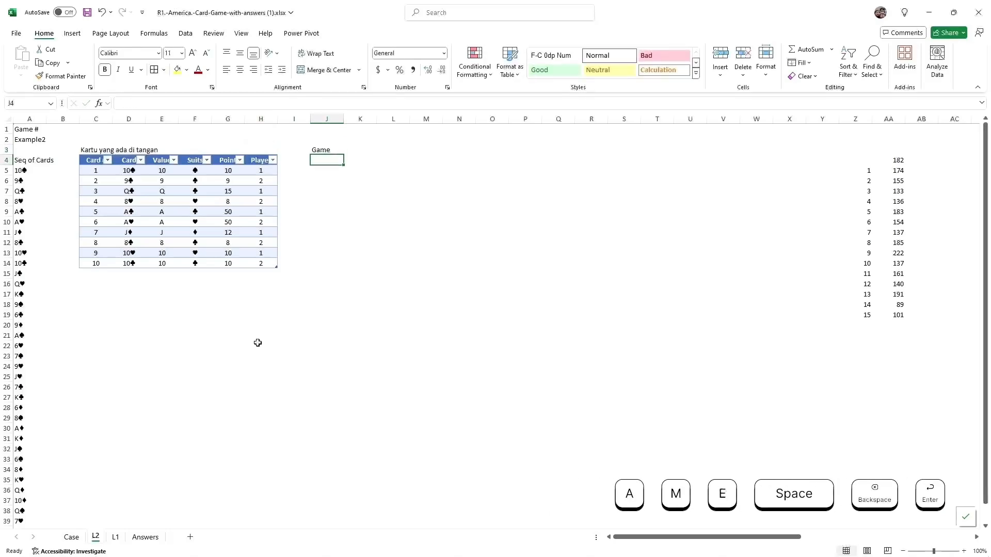
- Add the headers Seq #, Player # and Card # in J4:L4 of the Game section
text(Seq #)
key(Tab)
text(Player #)
key(Tab)
text(Ca)
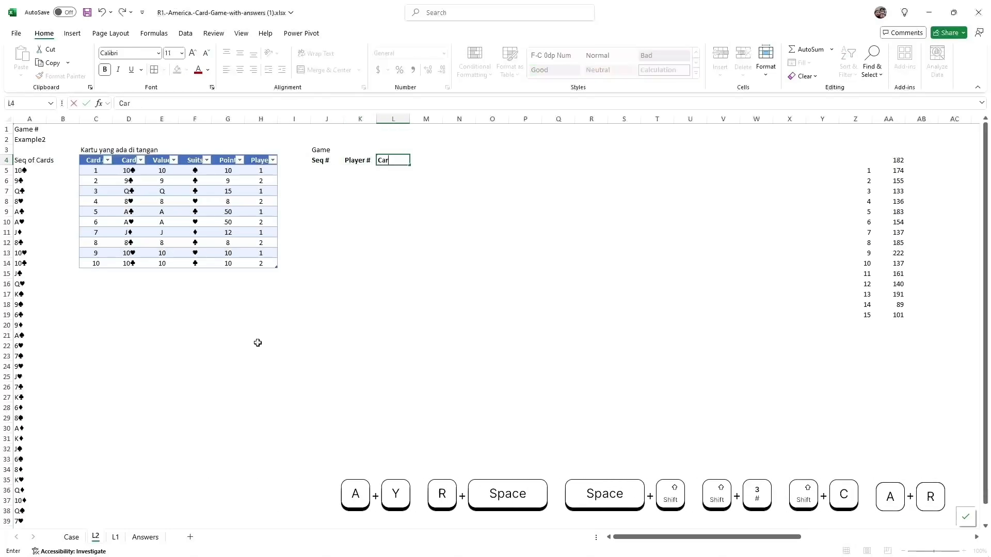
text(rd #)
key(Return)
- Fill rows 5 and 6 of the Game section with sequence numbers 1 and 2 and player numbers 1 and 2
text(1)
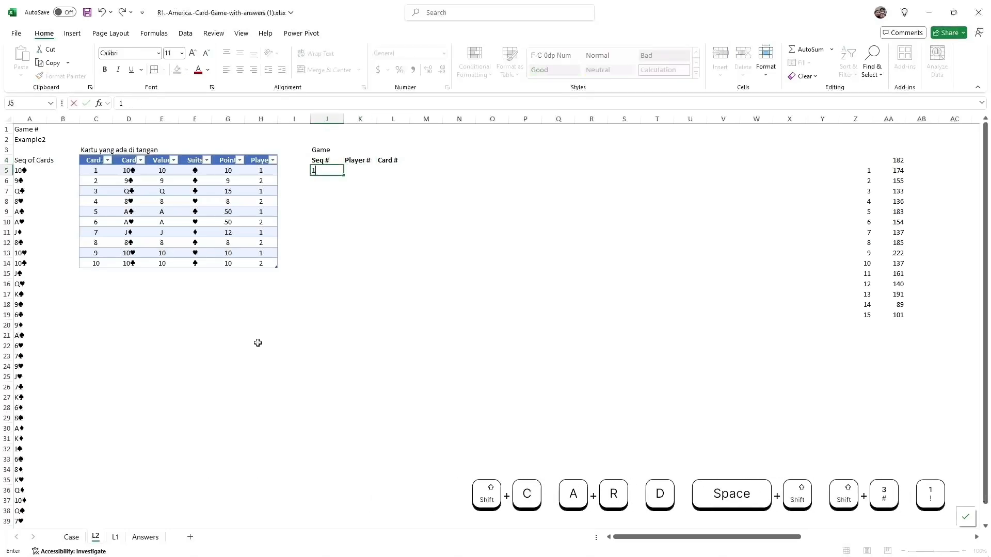
key(Down)
text(2)
key(Up)
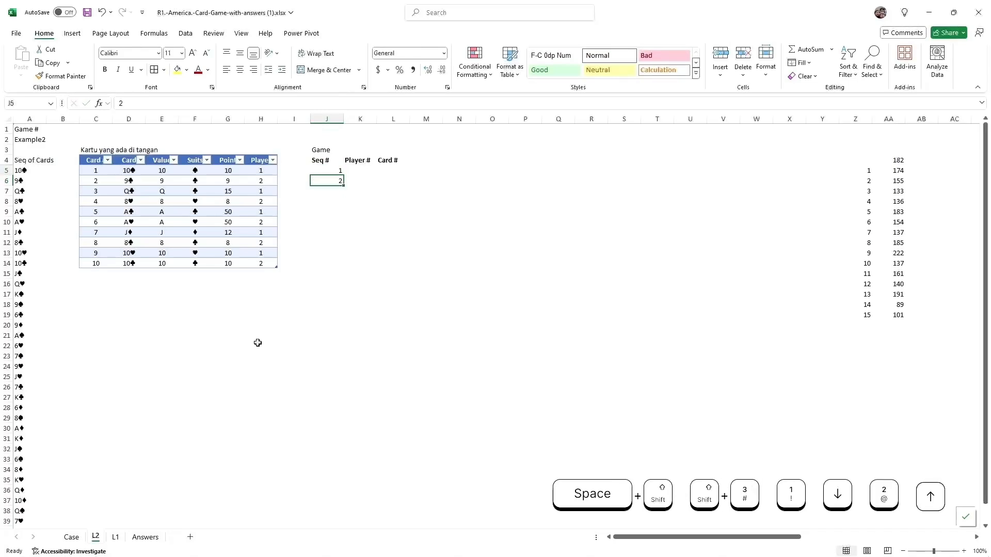
key(Right)
text(1)
key(Down)
text(2)
key(Up)
- Enter =FILTER(Cards,Cards[Player]=K5) in L5 to list the first player's cards
key(Right)
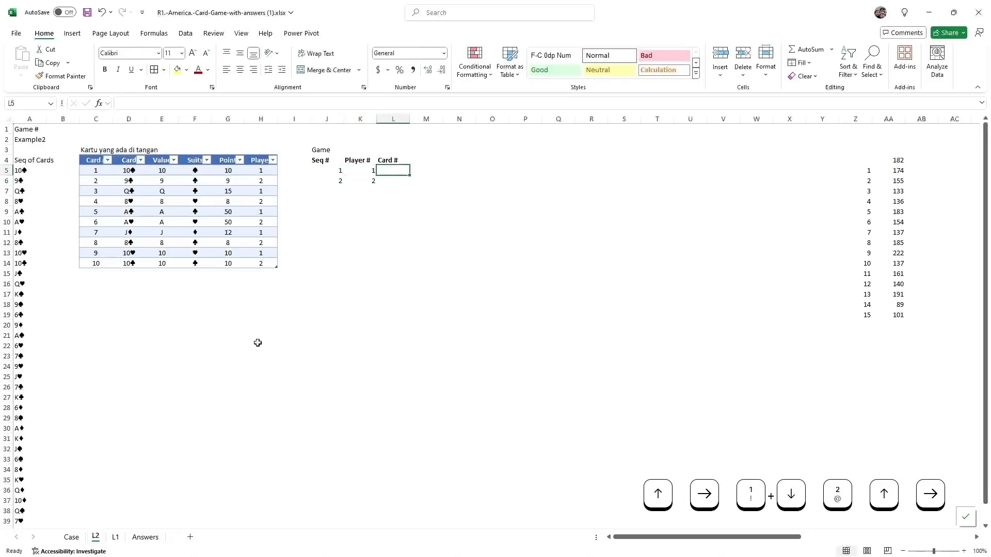
text(=)
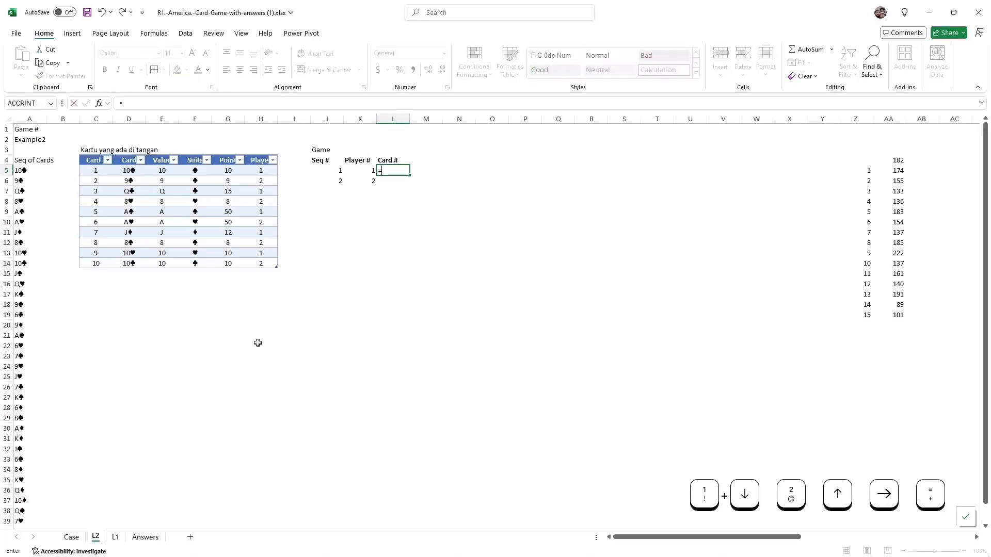
text(filter()
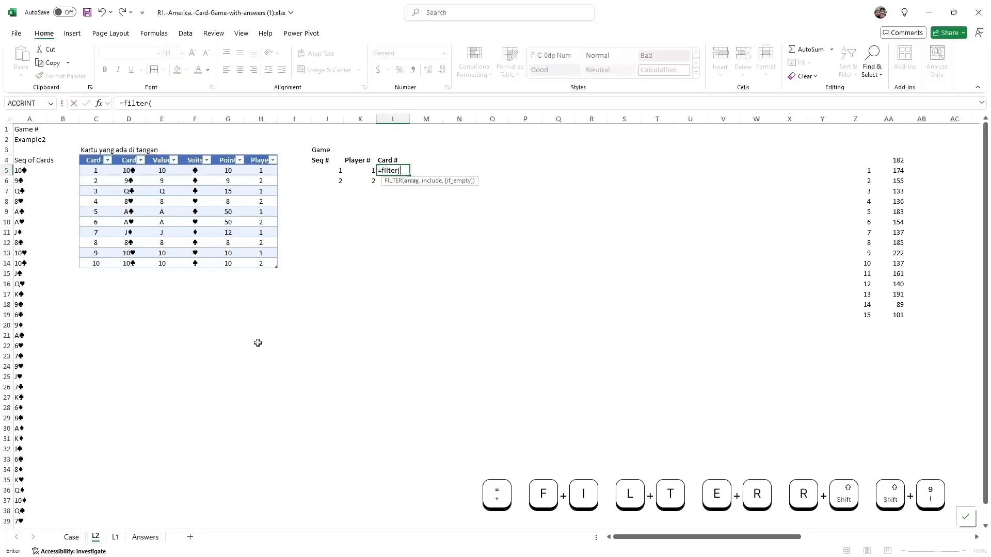
text(Cards)
key(Tab)
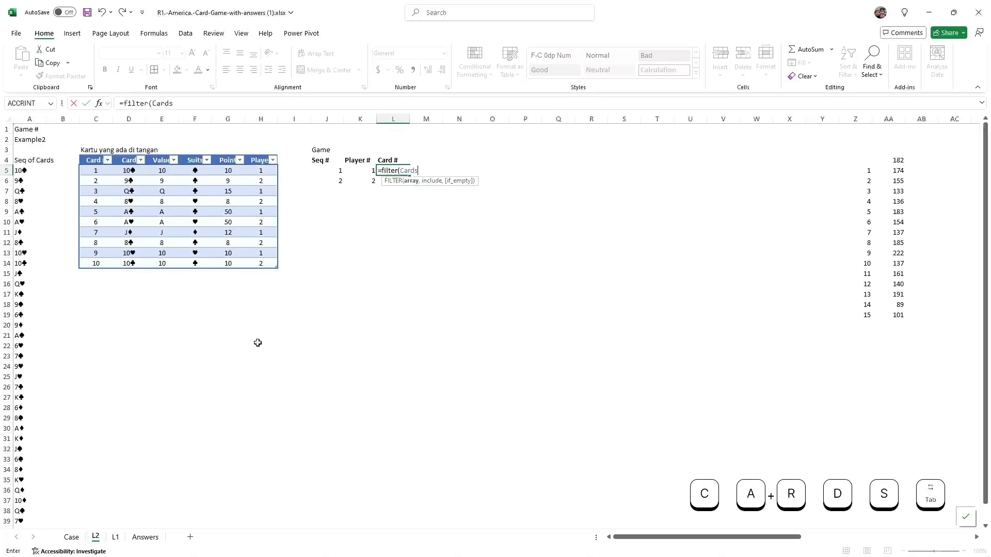
text(,)
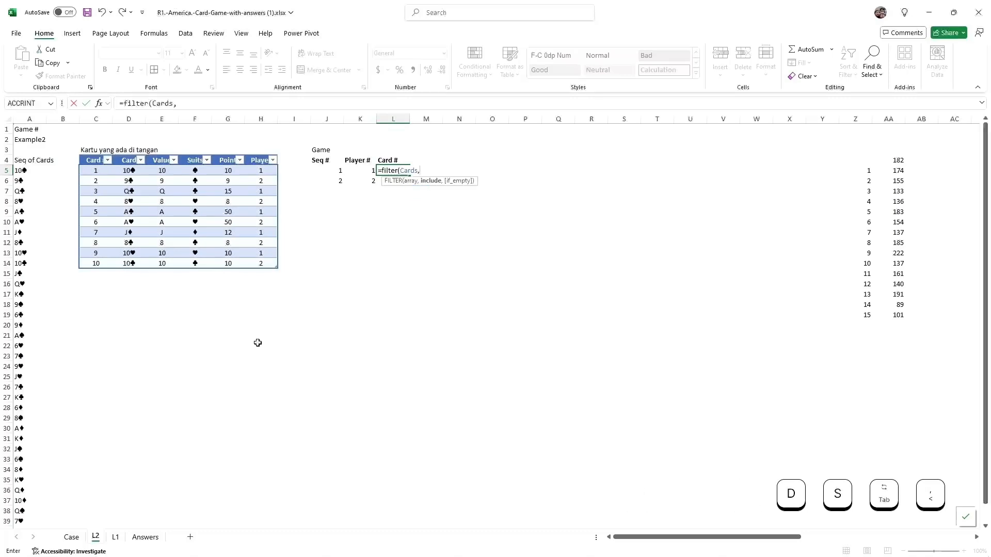
text([c)
key(BackSpace)
text(car)
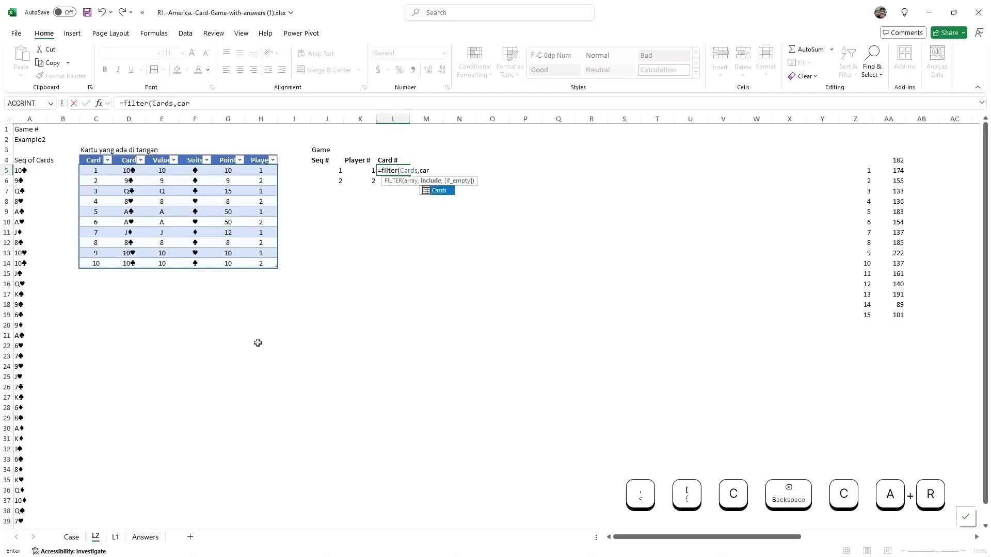
key(Tab)
text([pl)
key(Tab)
text(])
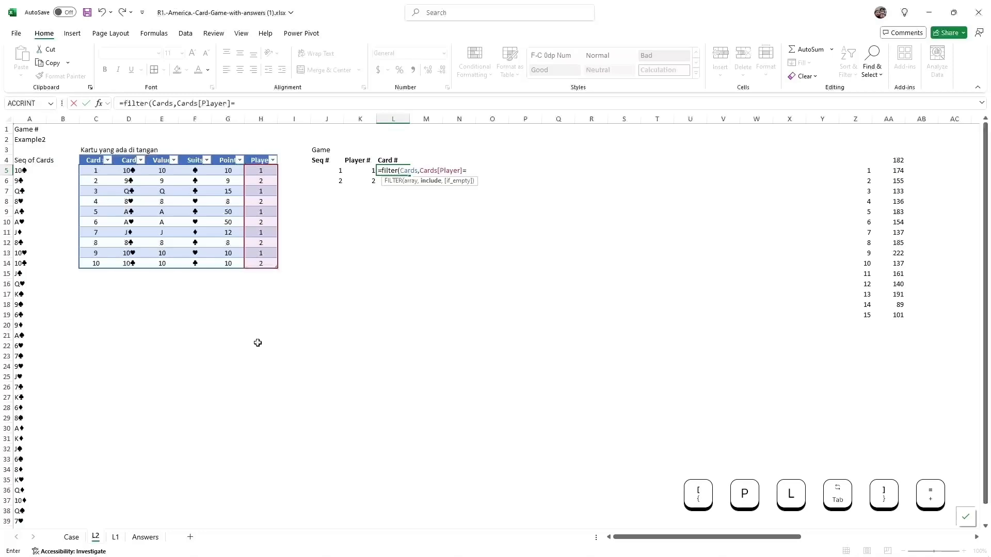
text(=)
key(Left)
text())
key(Return)
key(Up)
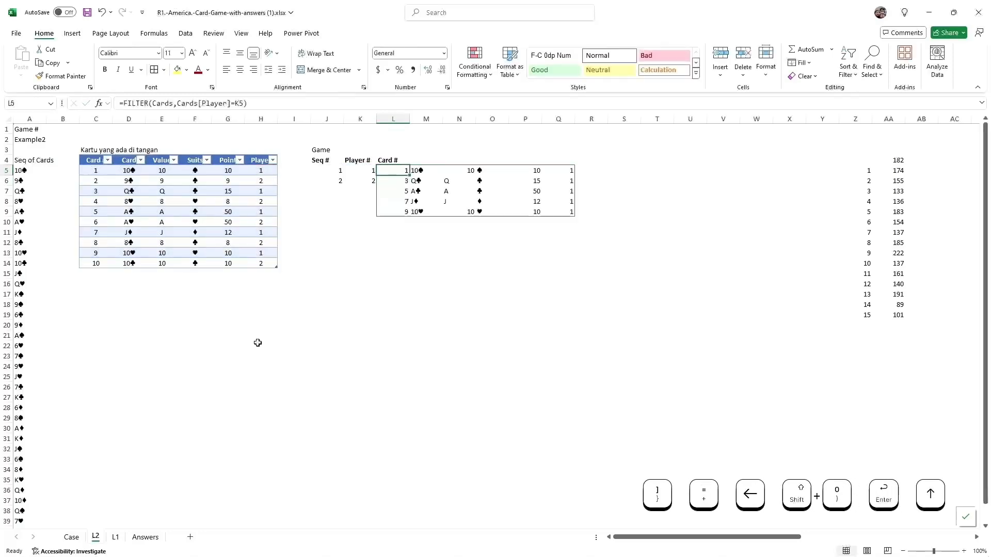
- Copy the table headers Card, Value, Suits and Point and paste them as values into M4:P4
key(Up)
key(Left)
key(Left)
key(Left)
key(Left)
key(Left)
key(Left)
key(Left)
key(Left)
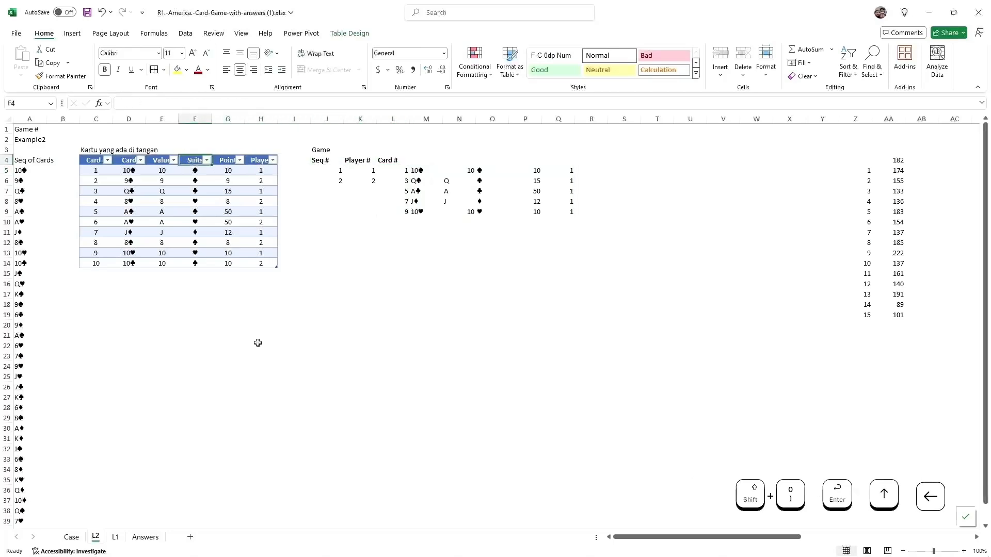
key(Right)
key(Left)
key(ctrl+shift+Right)
key(shift+Left)
key(ctrl+c)
key(Right)
key(Right)
key(Right)
key(Right)
key(Right)
key(Right)
key(Right)
key(Right)
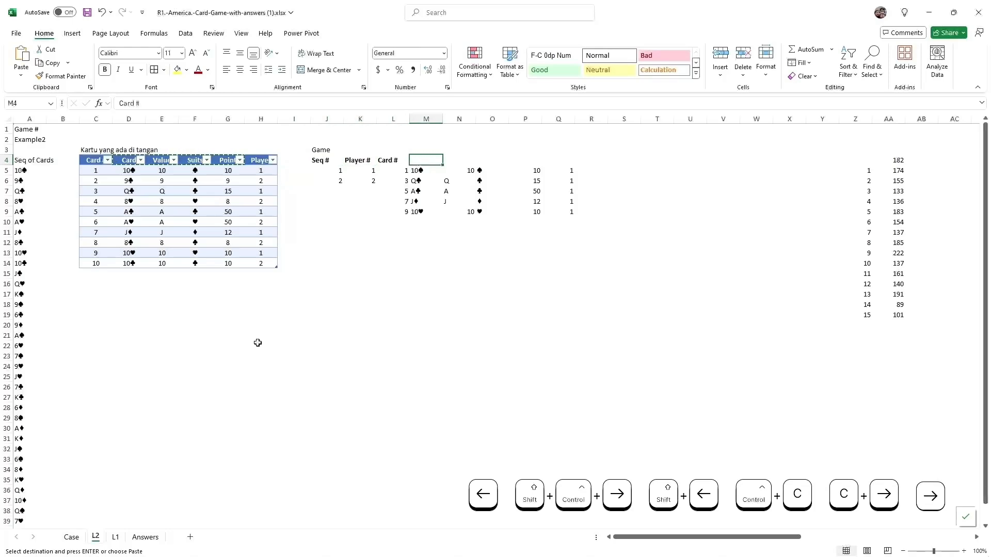
key(Menu)
key(s)
key(v)
key(Return)
- Wrap the L5 formula in SORT to order the cards by column 5 descending: =SORT(FILTER(Cards,Cards[Player]=K5),5,-1)
key(Down)
key(Left)
key(Up)
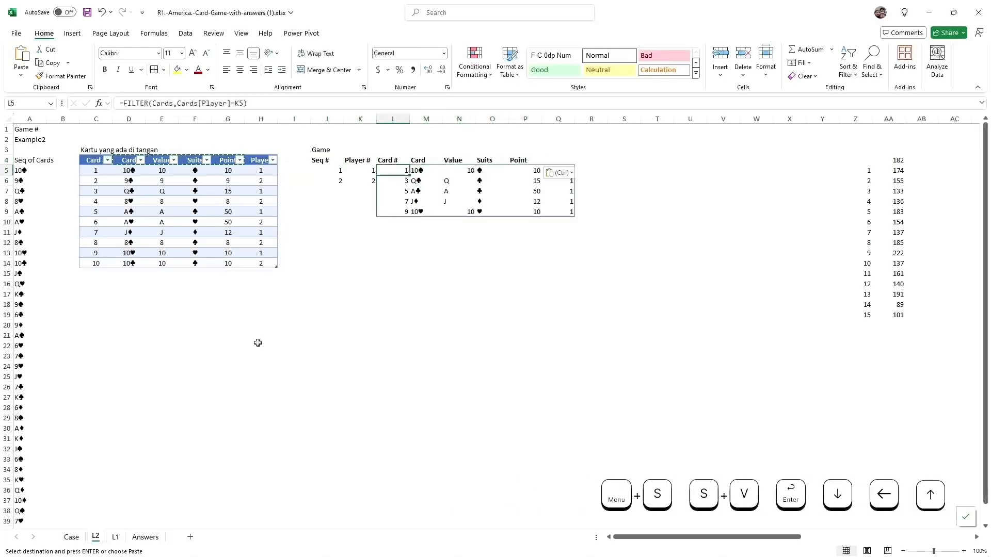
click(125, 102)
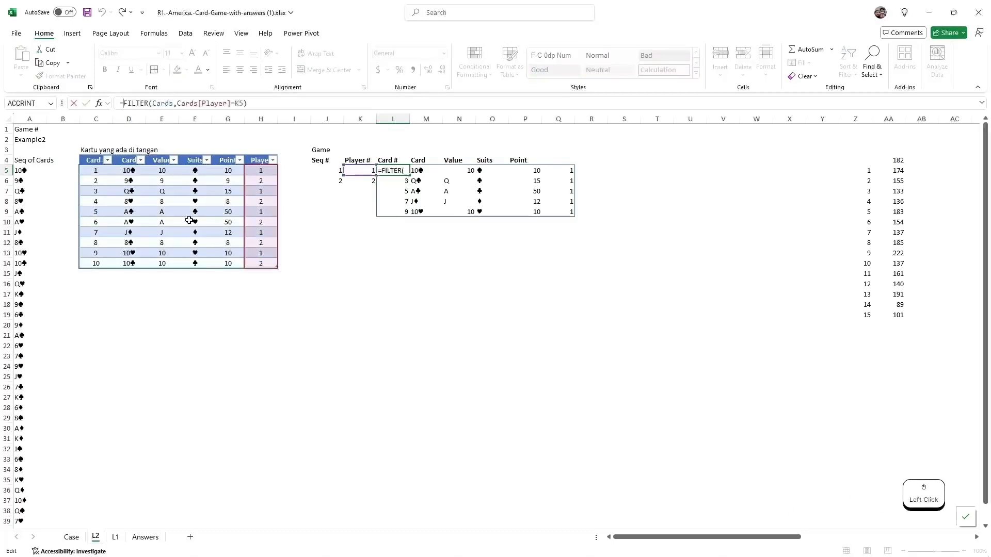
text(sort()
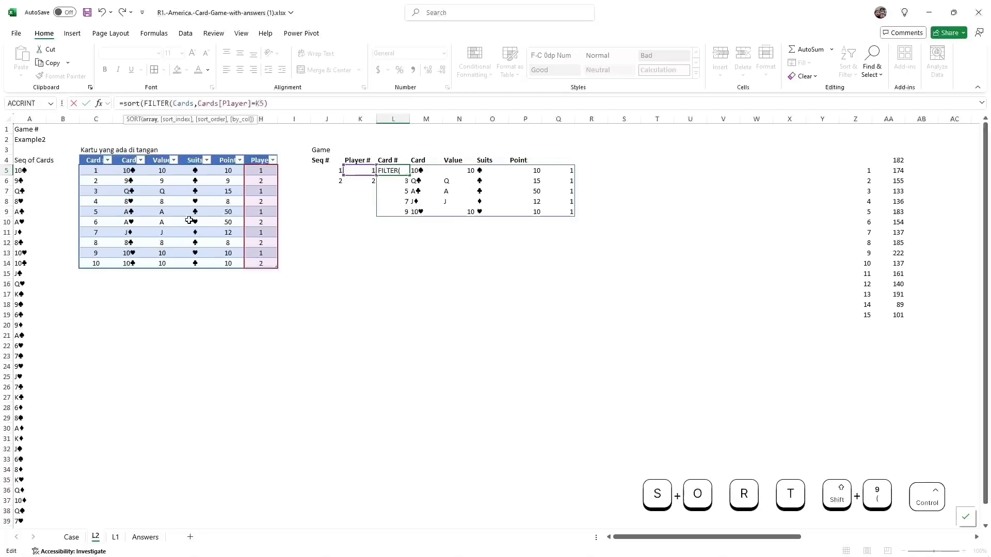
key(ctrl+End)
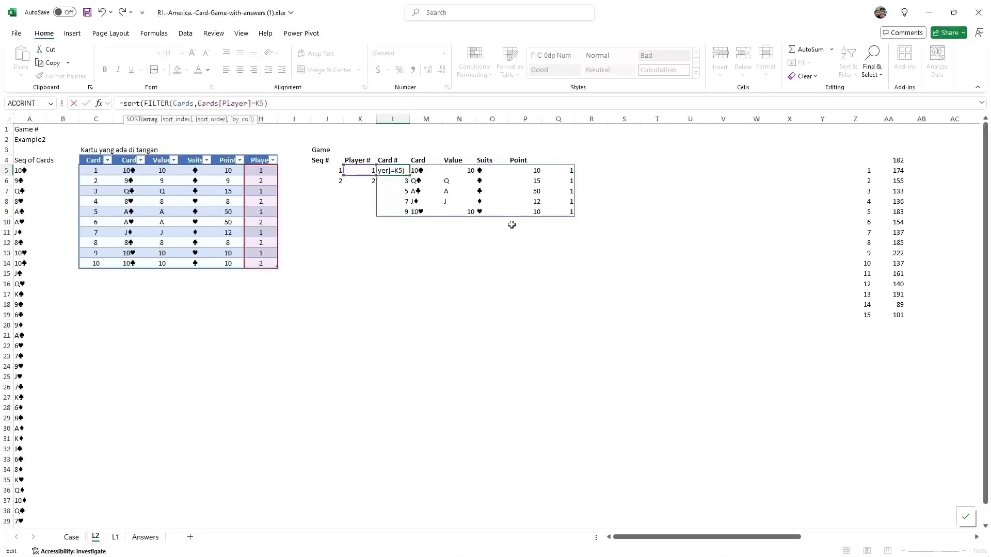
text(,5,)
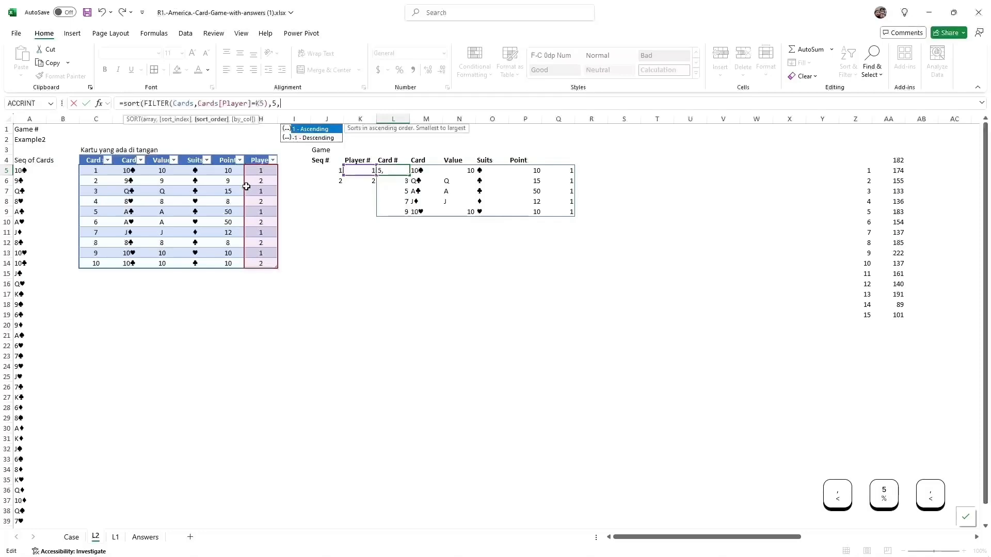
text(-1))
key(Return)
key(Up)
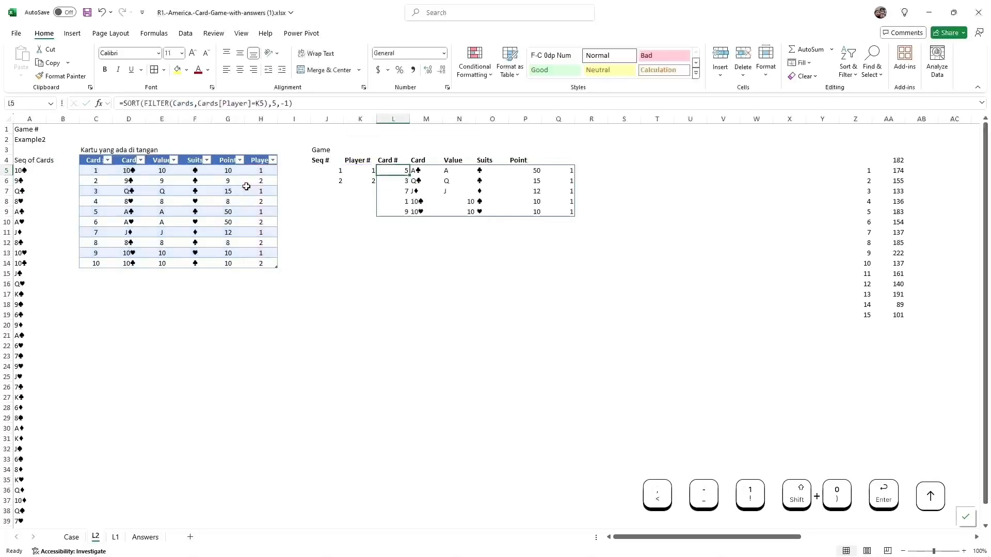
- Wrap the L5 formula in INDEX with row 1 and column 1 to return only the highest-point card's number
click(125, 103)
text(index()
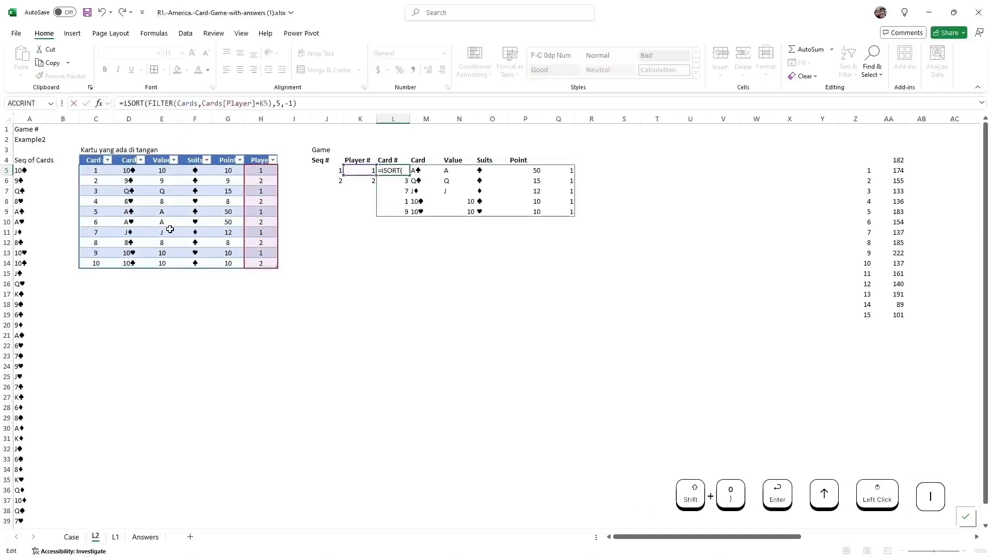
key(ctrl)
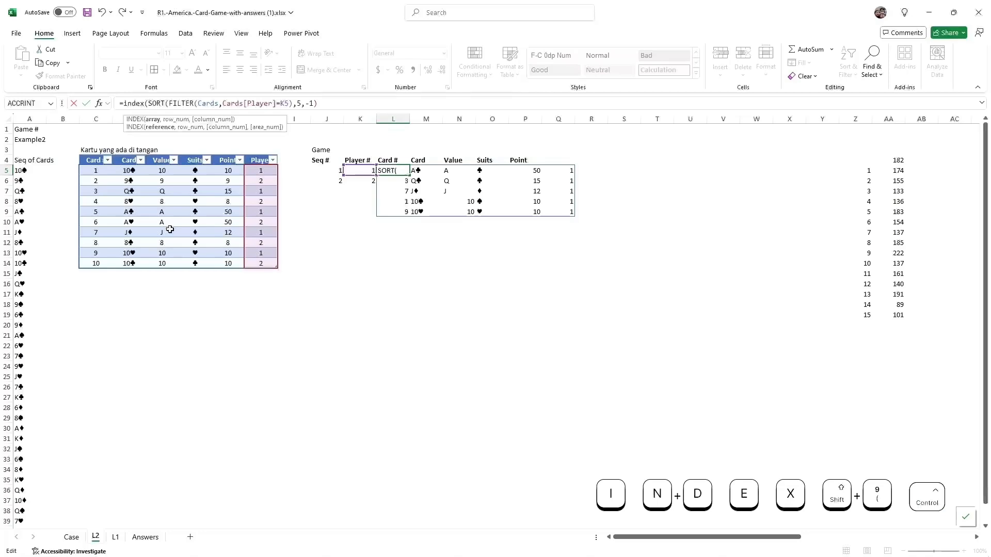
key(ctrl+End)
text(,1,)
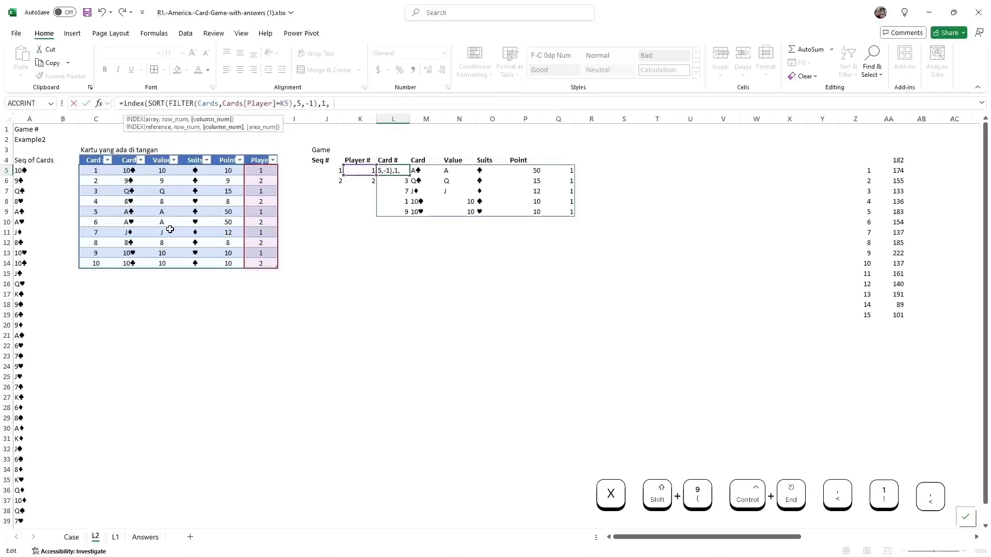
text(1))
key(Return)
key(Up)
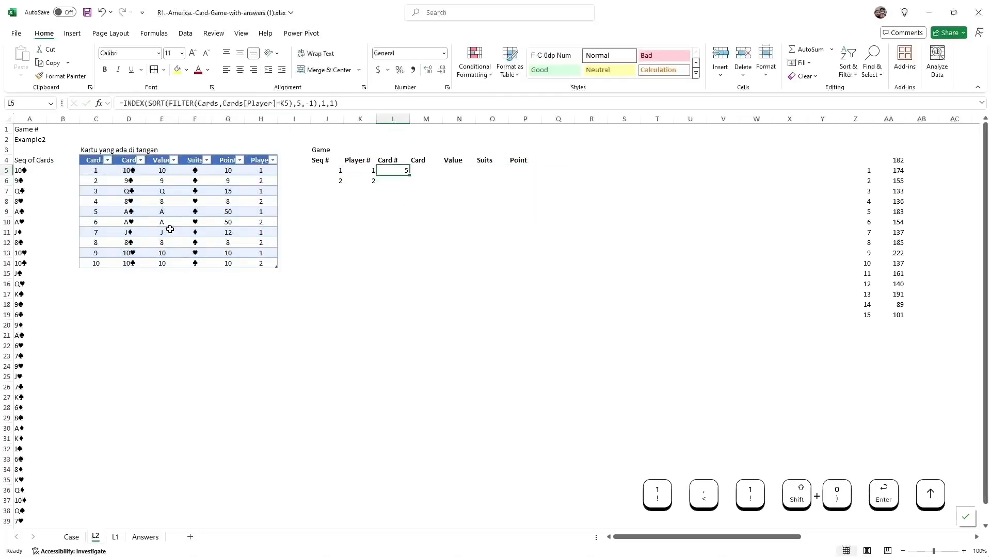
- Enter =XLOOKUP(L5,Cards[Card '#],Cards[[Card]:[Point]]) in M5 to return the first player's card details
key(Right)
text(=xlookup()
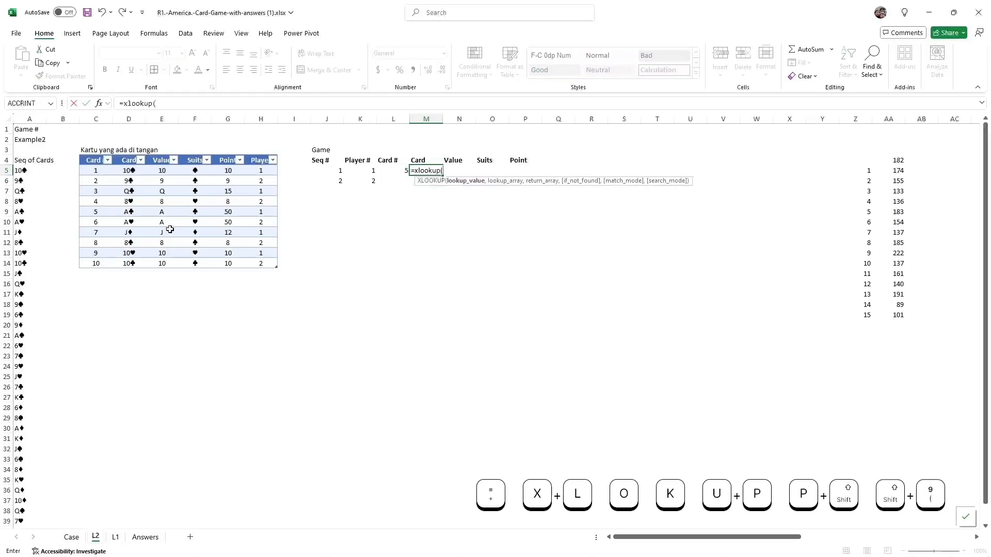
key(Left)
text(,)
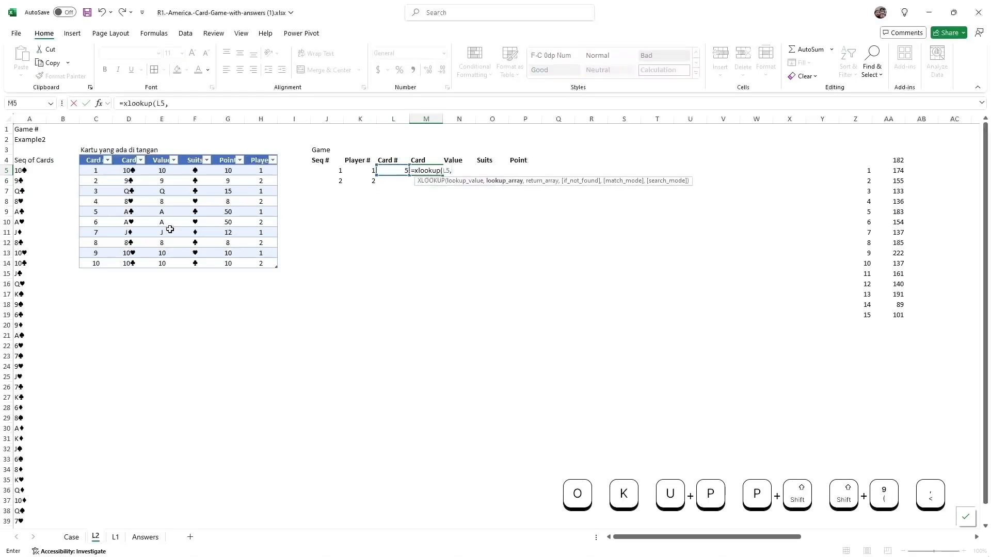
text(t)
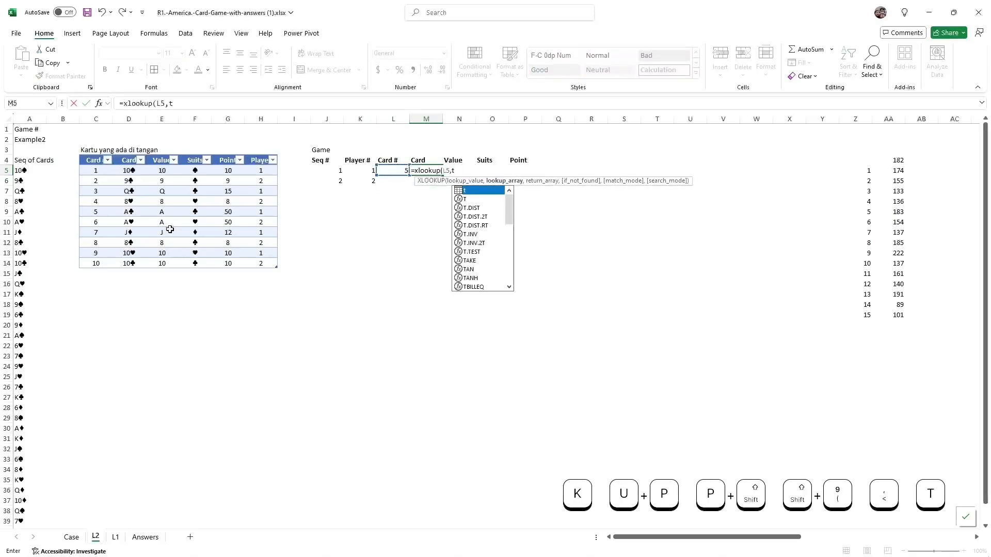
key(BackSpace)
text(cards[)
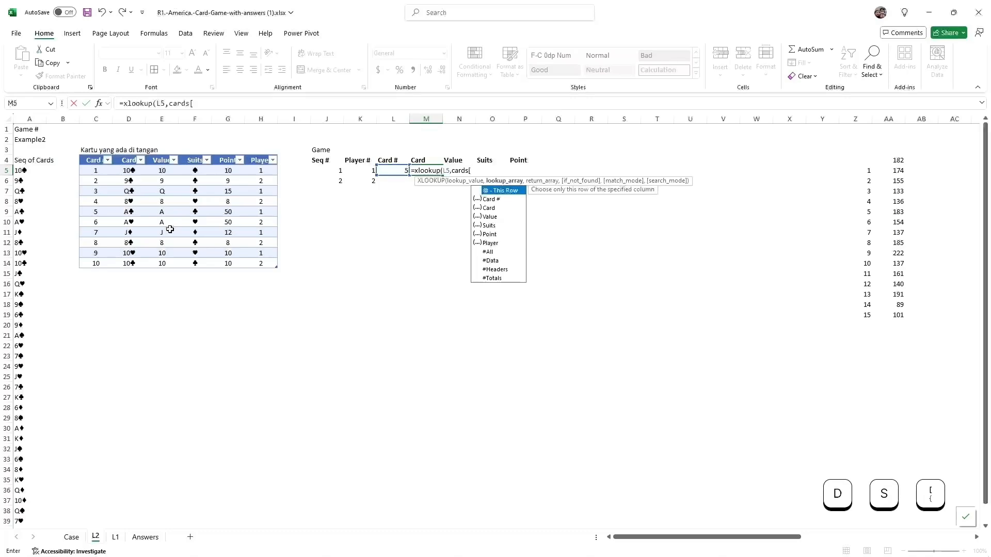
key(Down)
key(Tab)
text(],card)
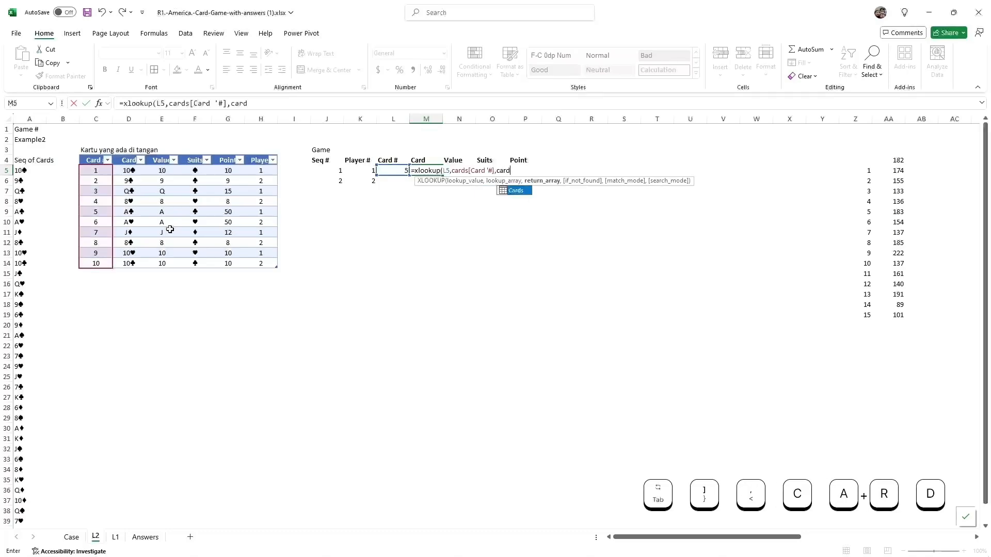
key(BackSpace)
key(BackSpace)
key(BackSpace)
key(BackSpace)
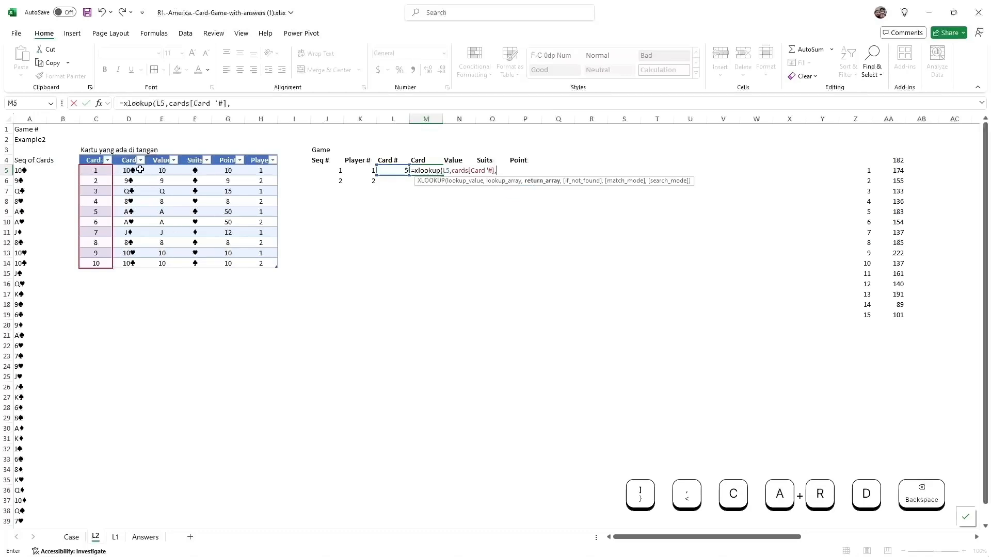
drag(131, 168, 224, 263)
text())
key(Return)
key(Up)
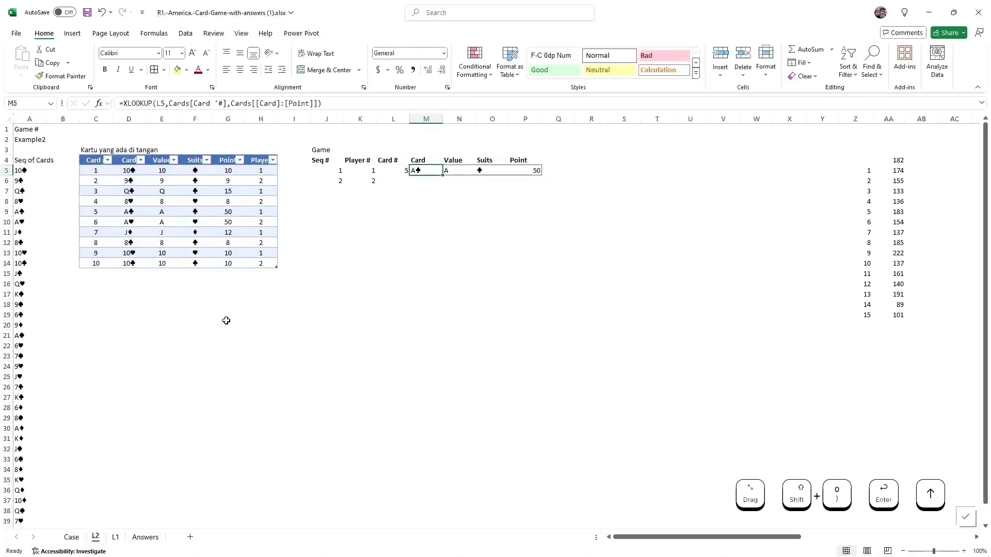
- Enter =FILTER(Cards,Cards[Player]=K6) in L6 to list the second player's cards
click(400, 180)
text(=filter()
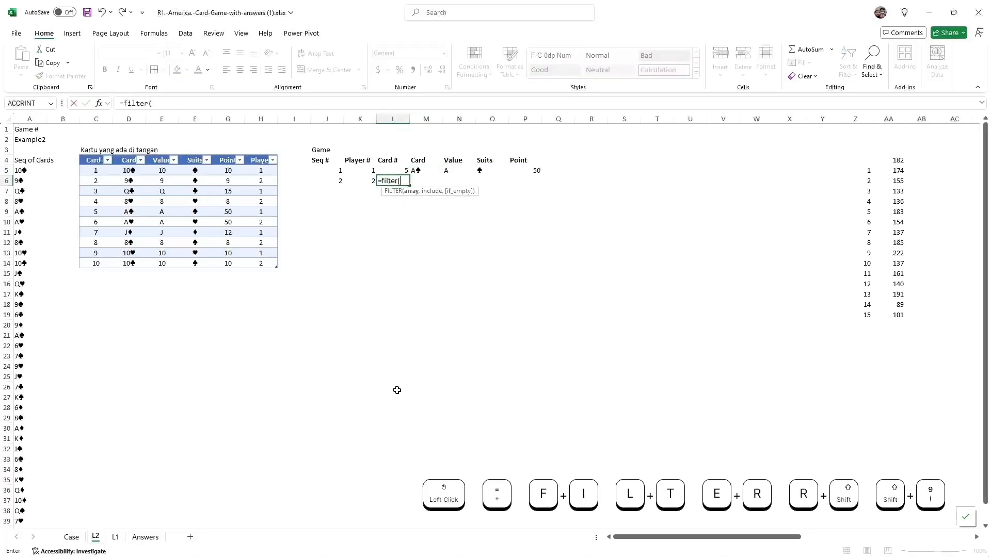
text(cards)
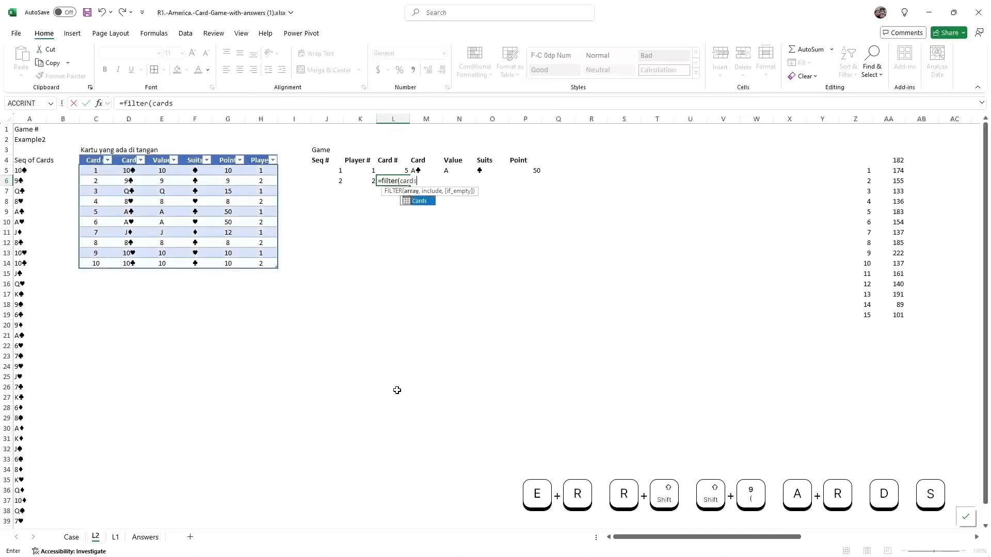
text(,cards[)
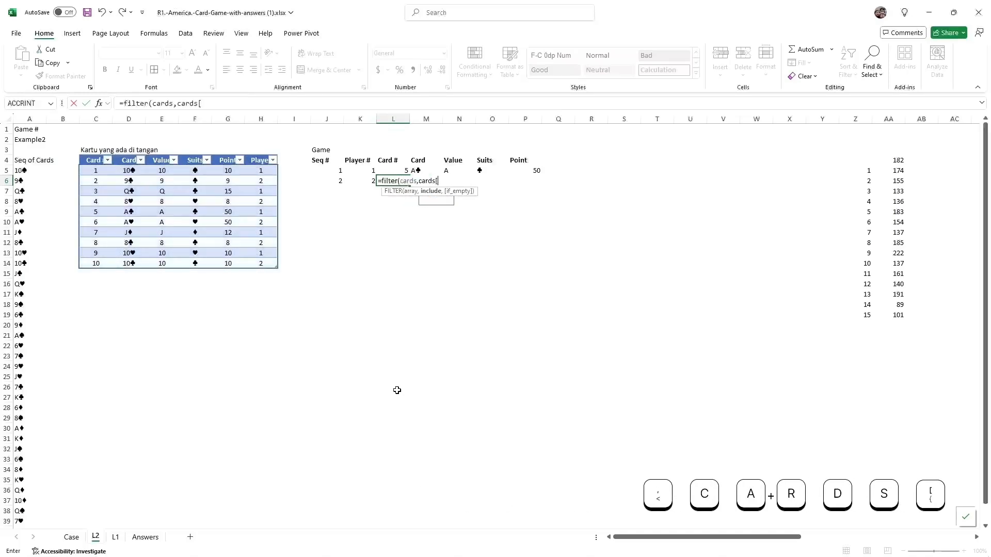
text(pl)
key(Tab)
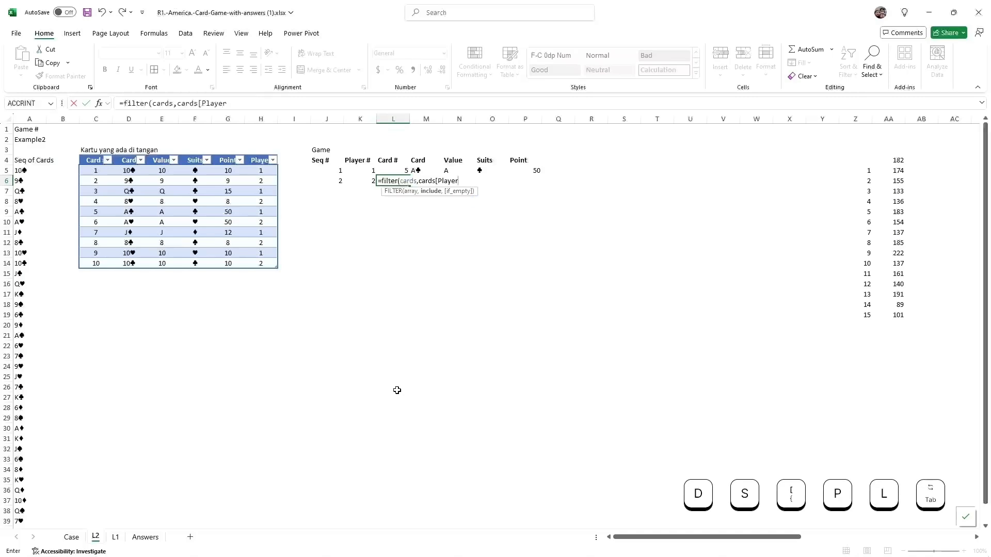
text(]=)
key(Left)
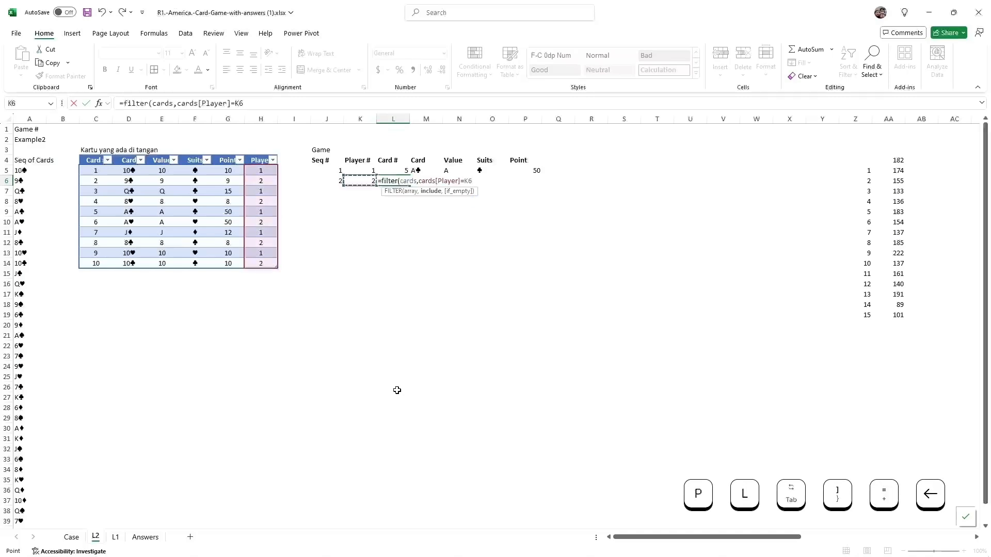
text())
key(Return)
key(Up)
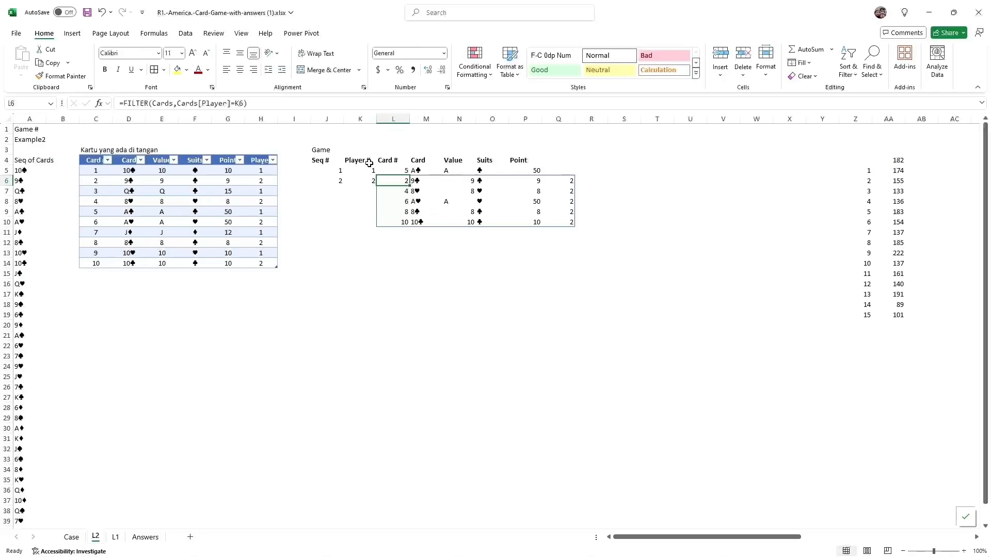
- Append *() after K6 in the L6 FILTER condition to hold additional matching criteria
click(249, 106)
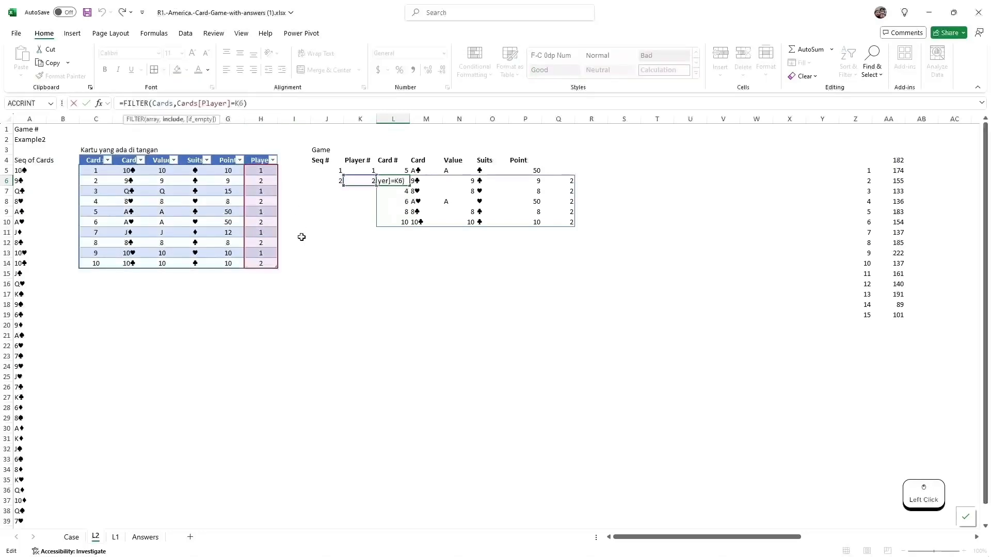
key(Left)
key(Left)
key(Left)
key(Left)
key(Left)
key(Left)
key(Left)
key(Left)
key(Left)
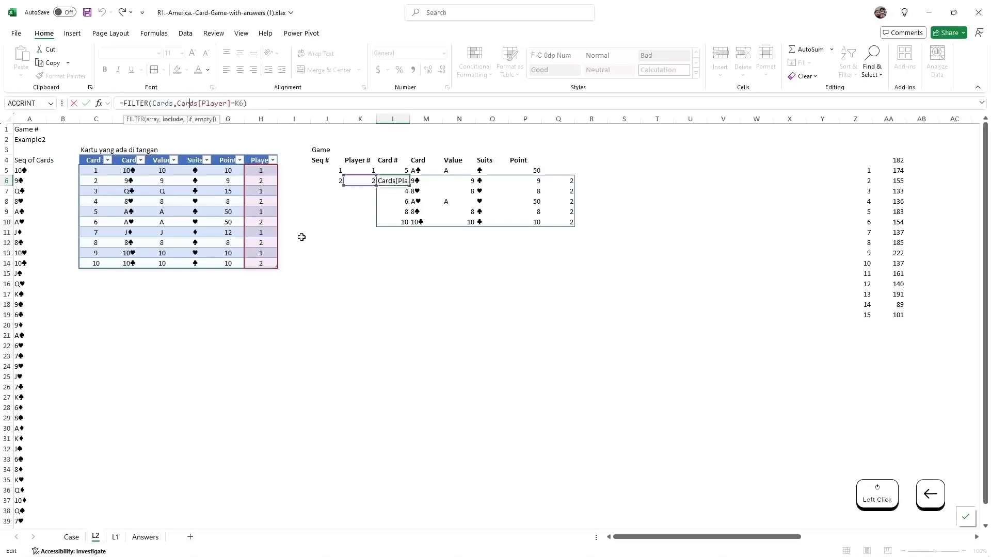
key(Right)
key(Left)
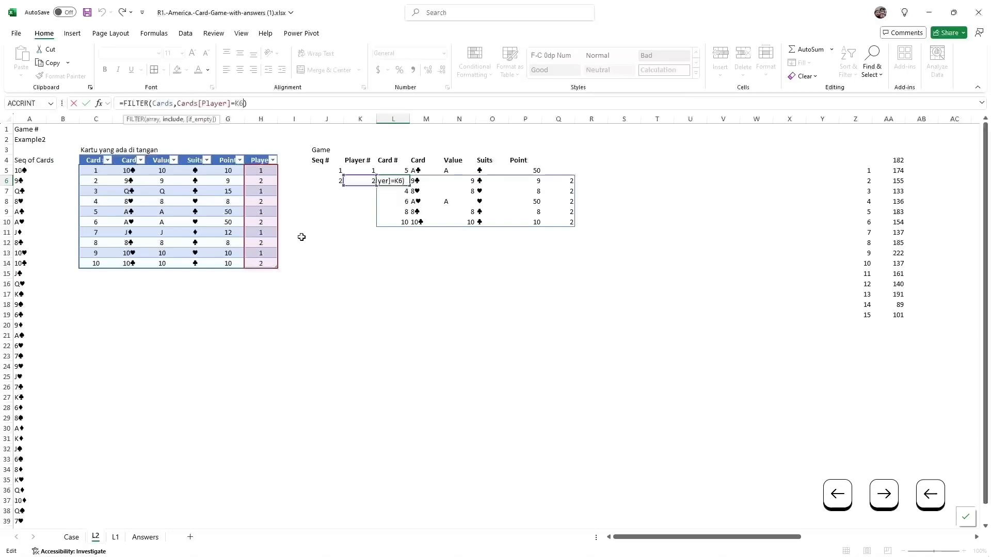
key(Right)
key(Left)
text(*)
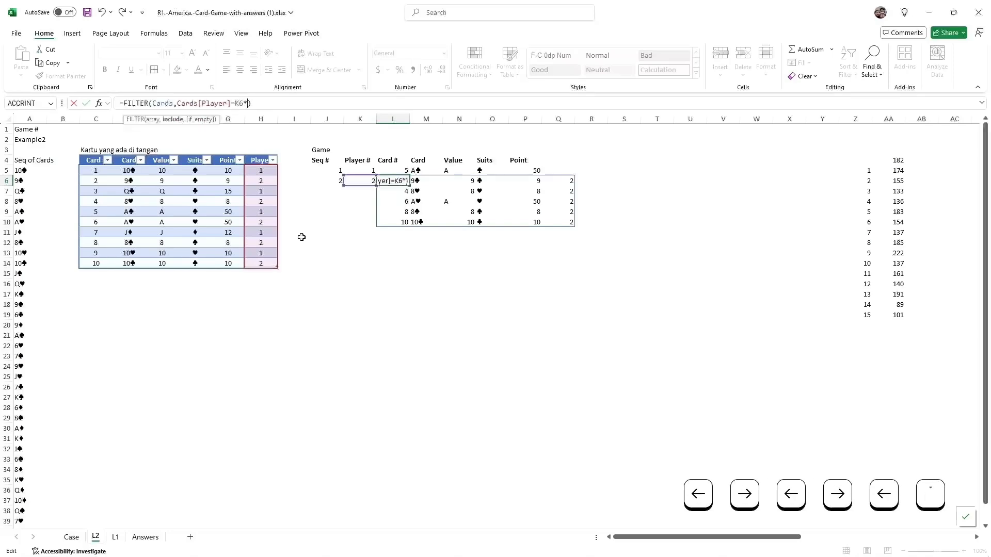
text(())
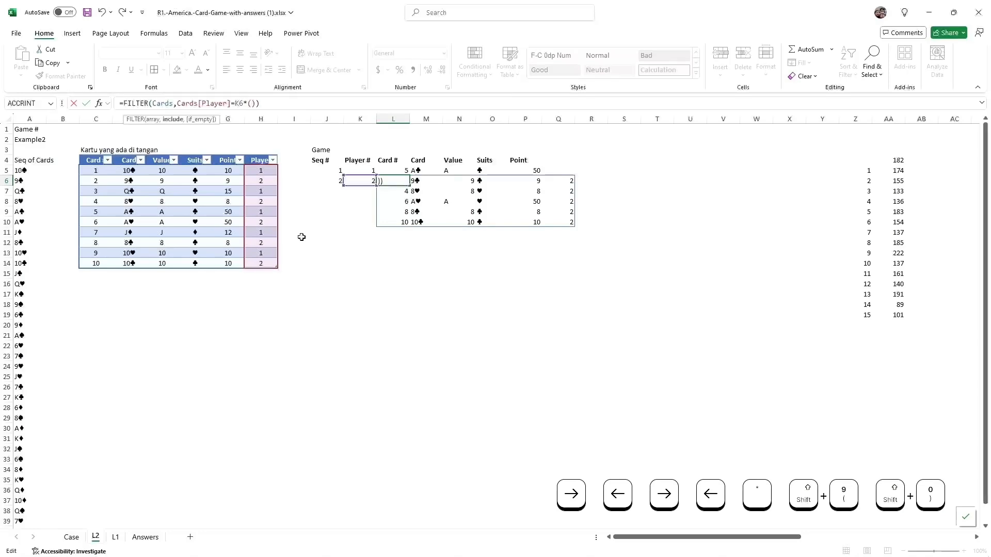
text(cards)
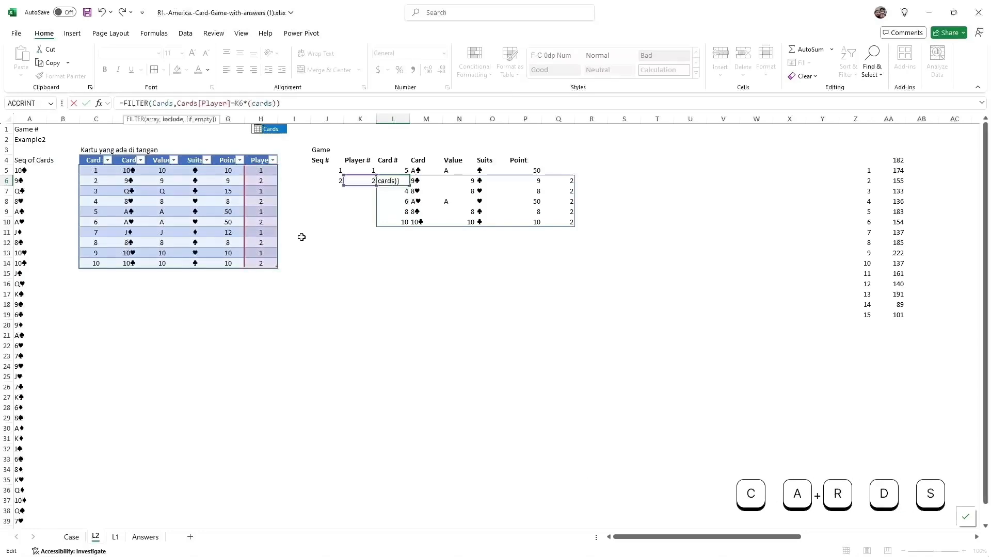
key(BackSpace)
key(BackSpace)
key(BackSpace)
key(BackSpace)
key(BackSpace)
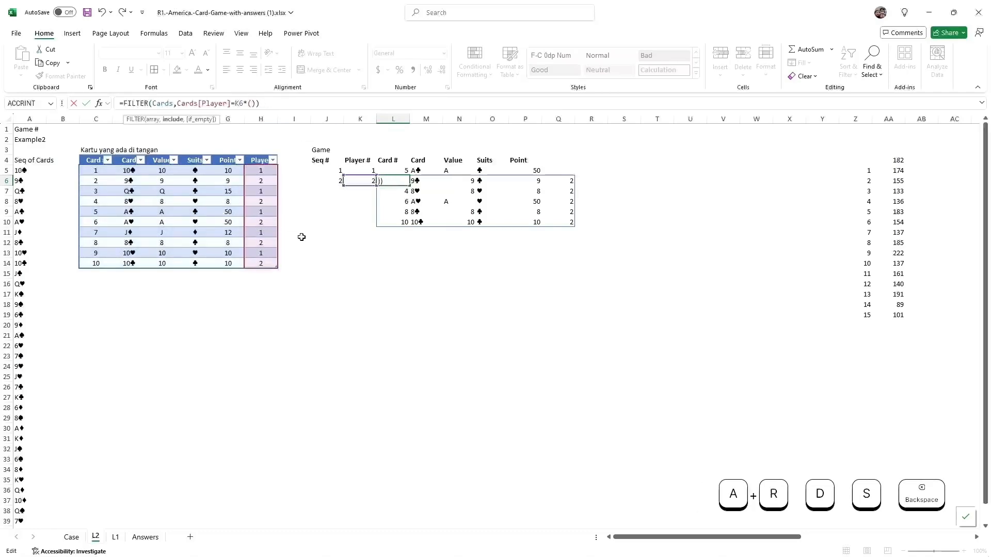
- Add the nested condition (Cards[Value]=N5) inside the new brackets to match the first player's card value
text(())
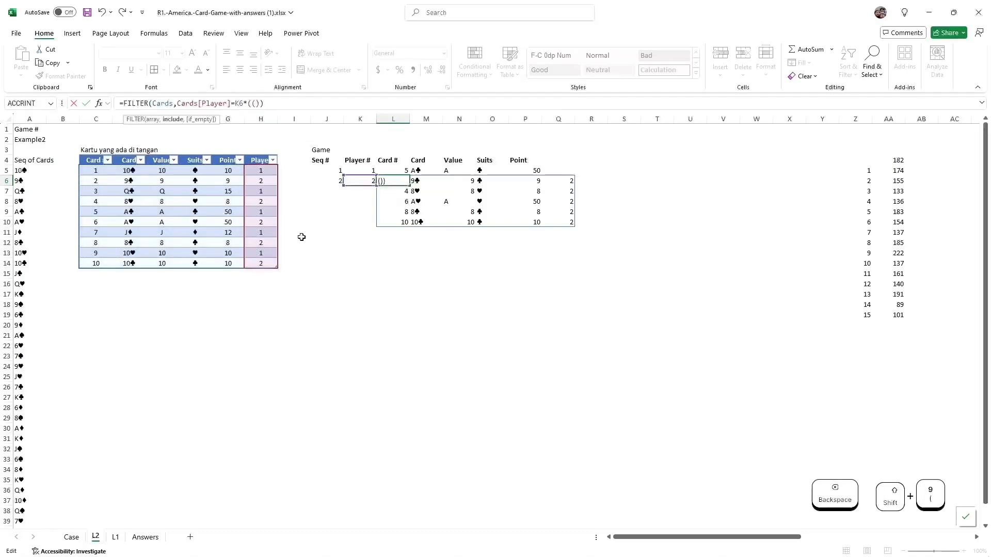
key(Left)
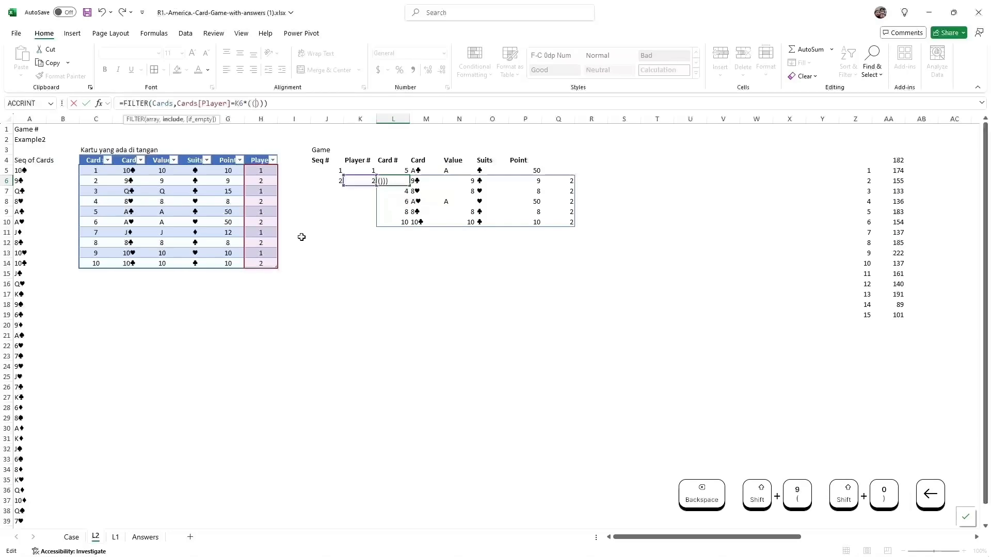
text(Cards)
key(Tab)
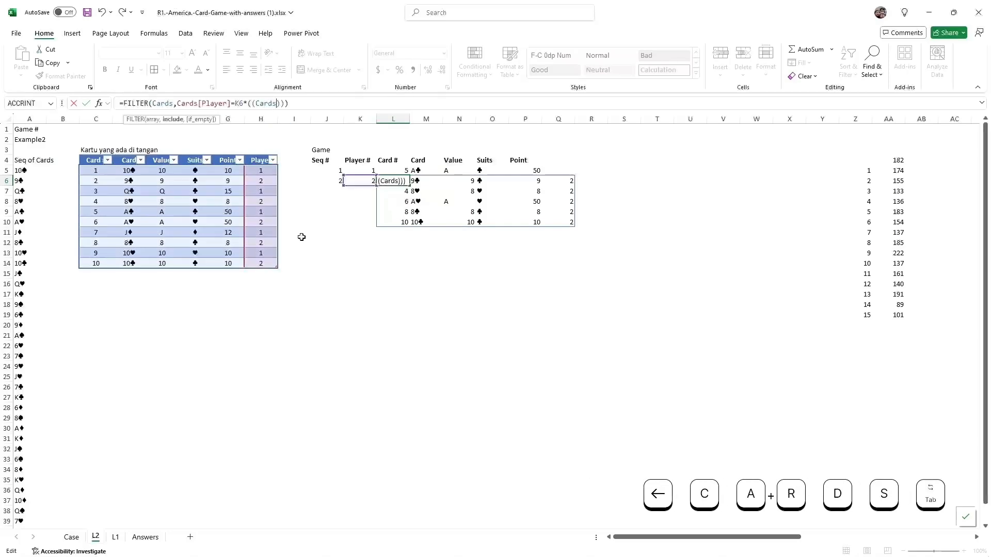
text([)
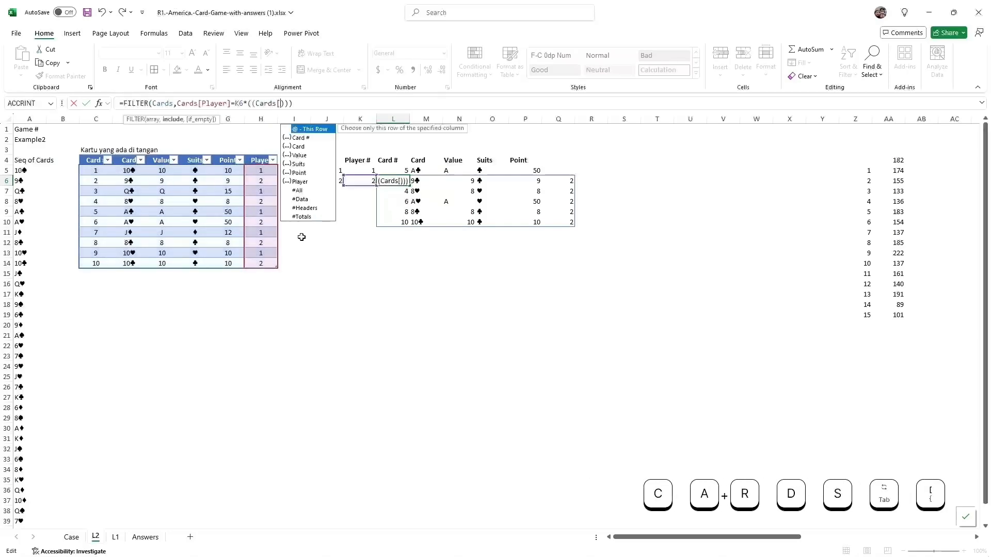
text(Value)
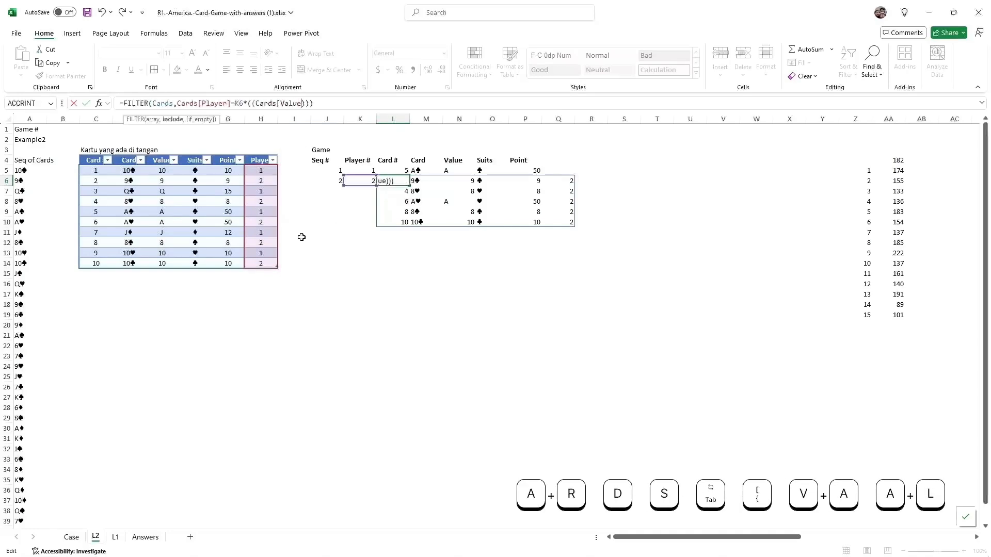
text(]=)
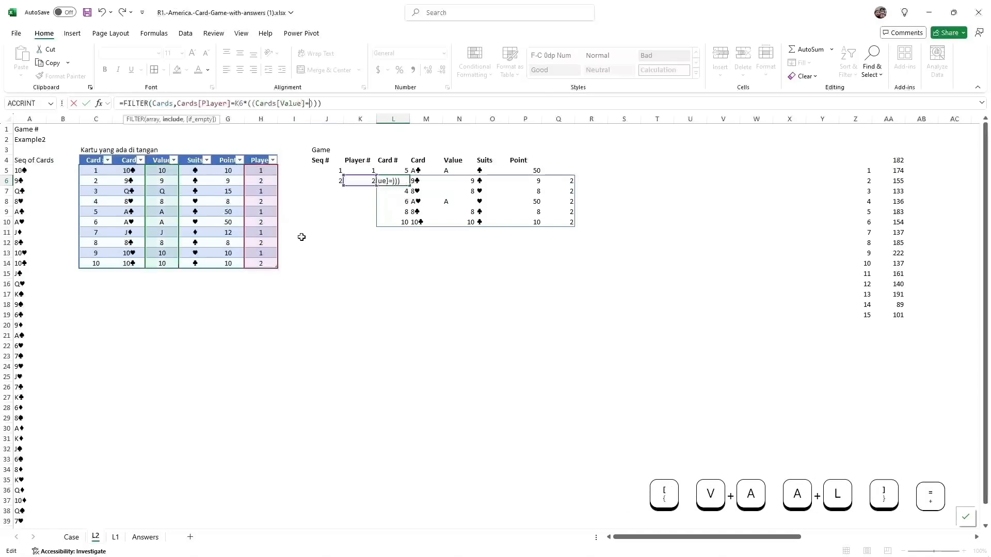
click(458, 169)
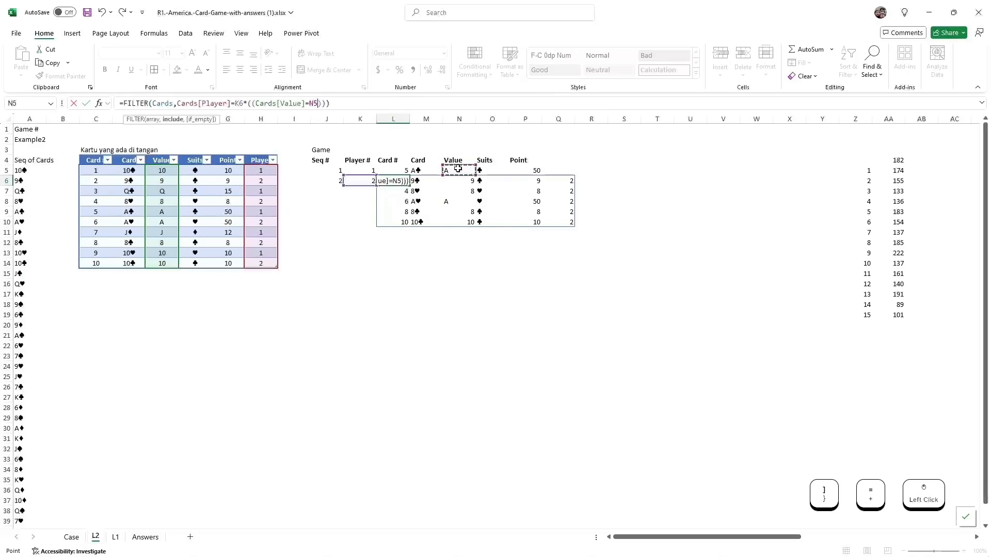
- Add the alternative condition +(Cards[Suits]=O5) after the value match and commit the L6 formula
key(Right)
key(Left)
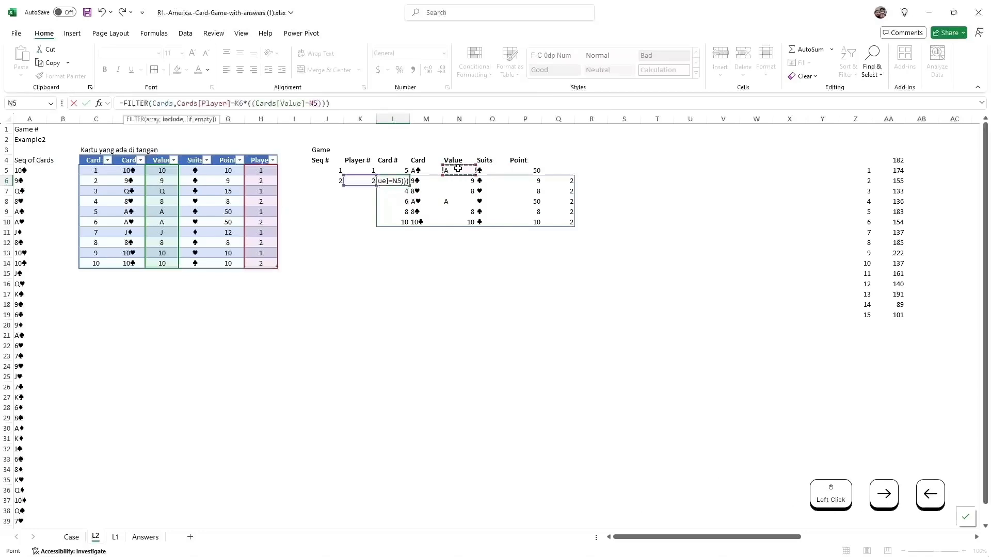
key(F2)
key(Right)
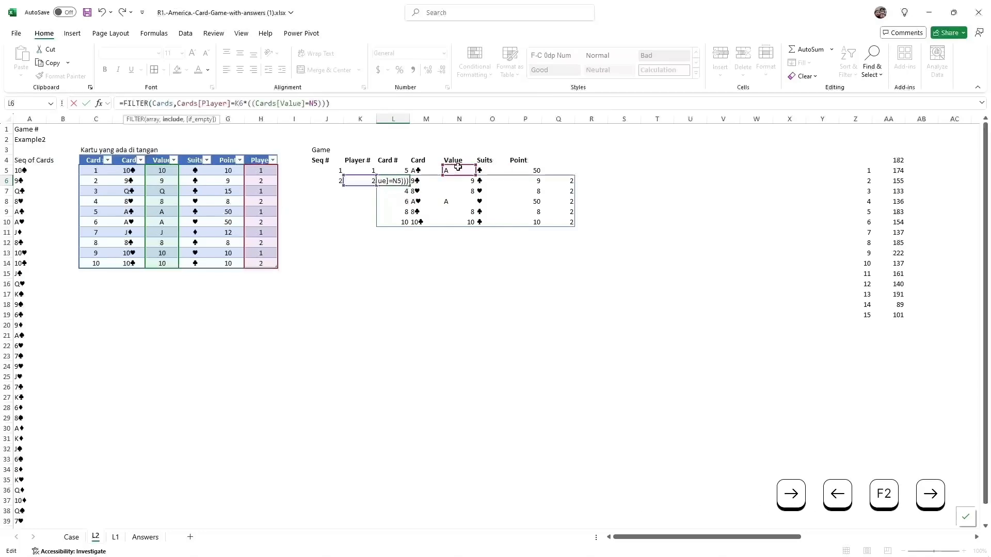
text(+())
key(Left)
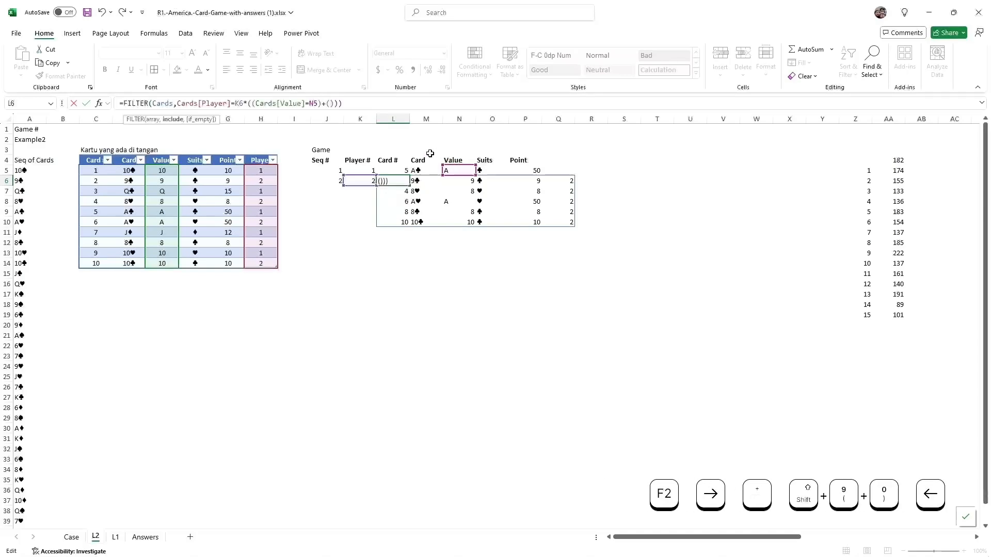
text(Cards)
key(Tab)
text([sui)
key(Tab)
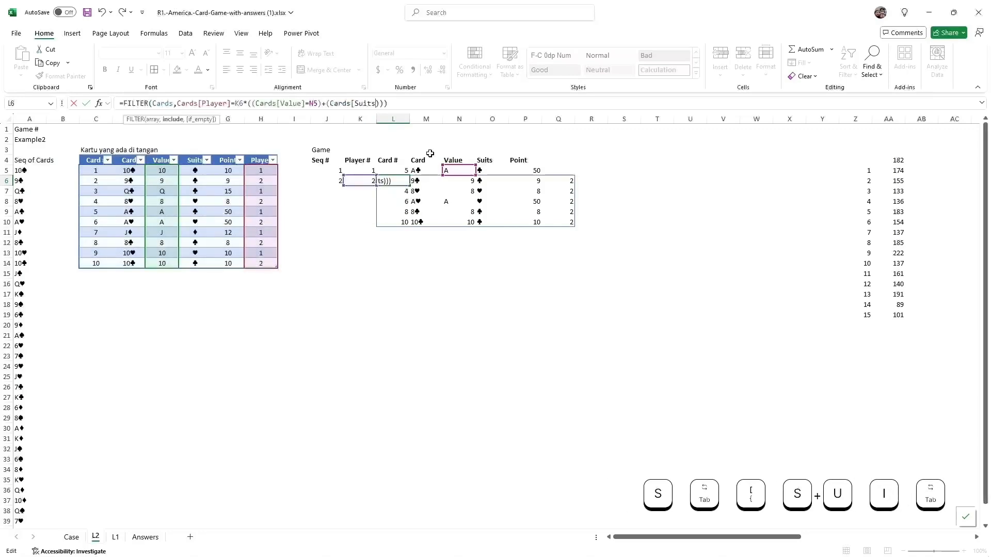
text(]=)
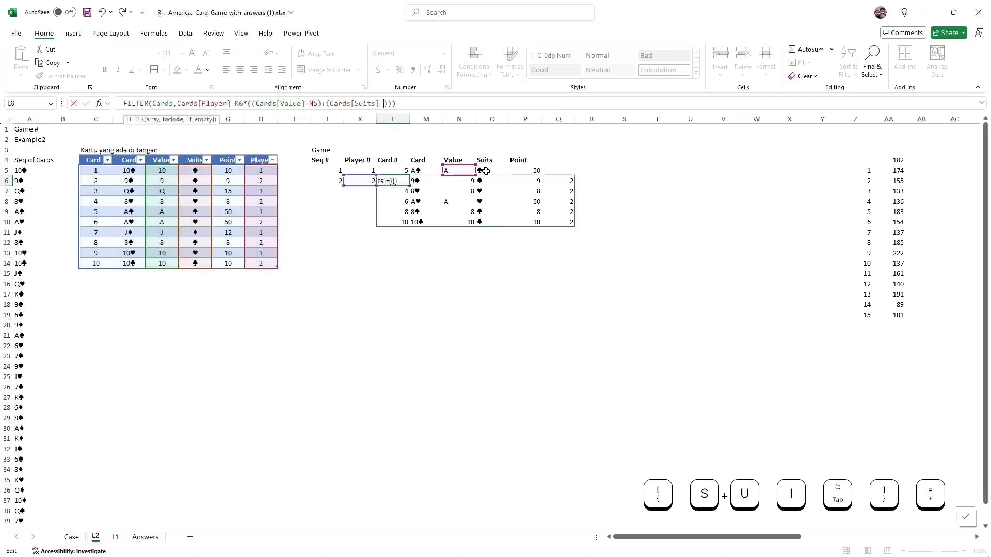
click(486, 171)
key(Return)
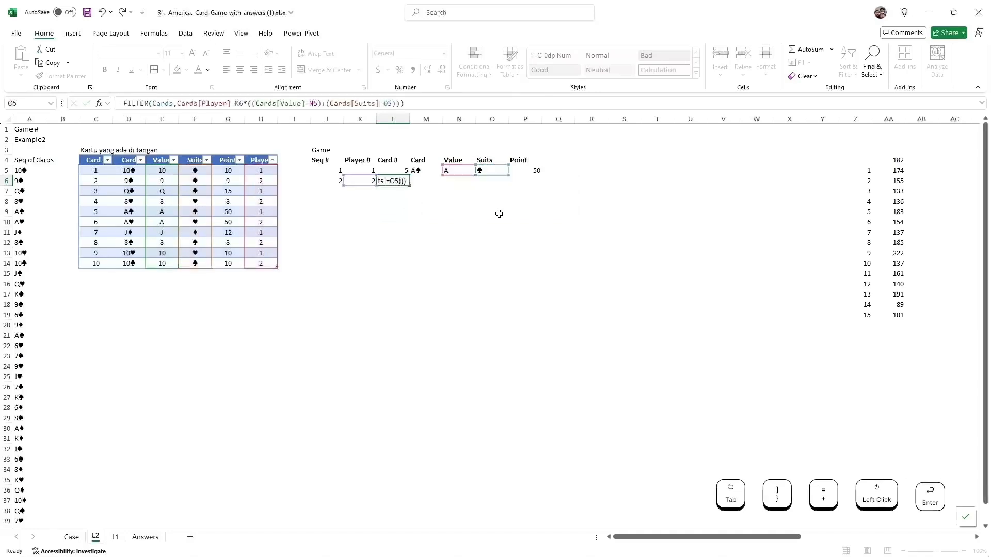
key(Up)
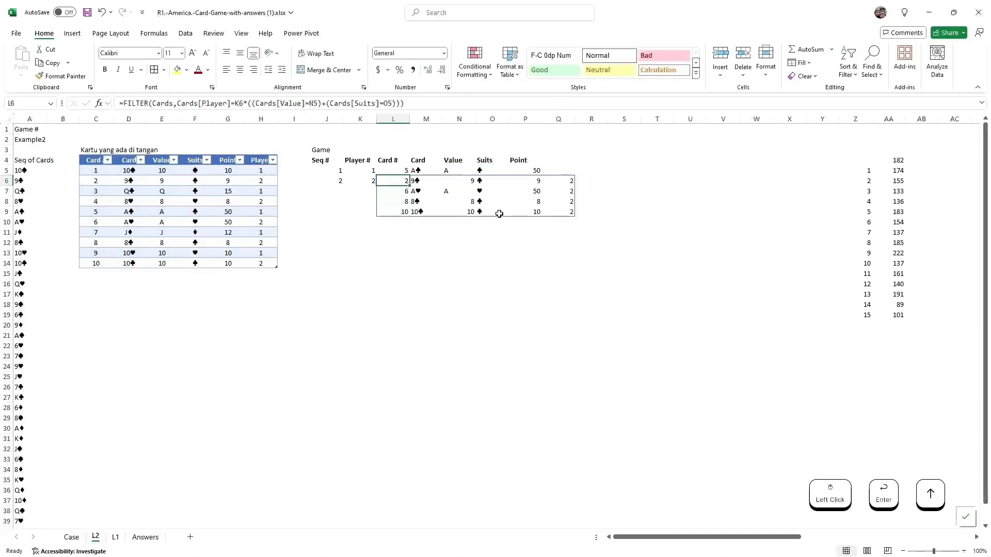
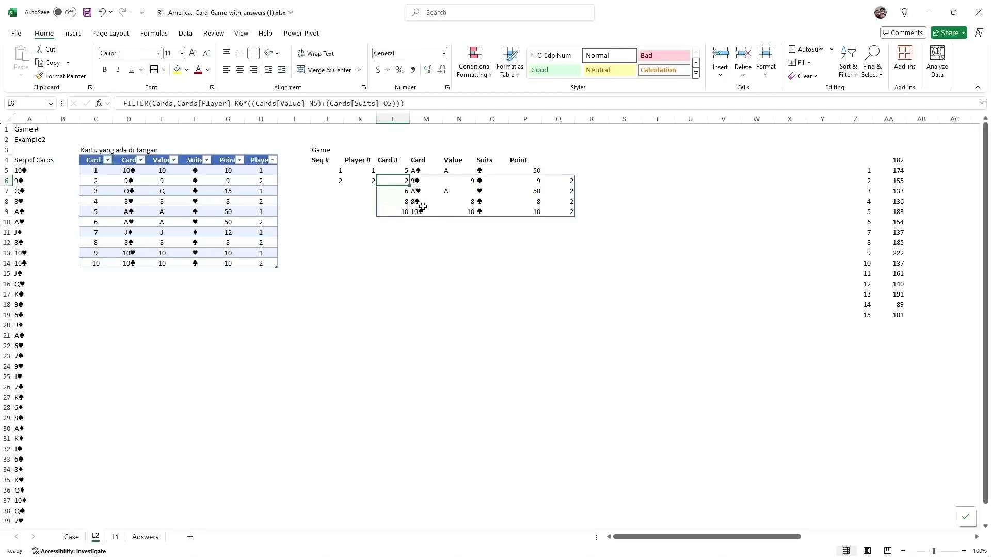
click(122, 103)
text(sort()
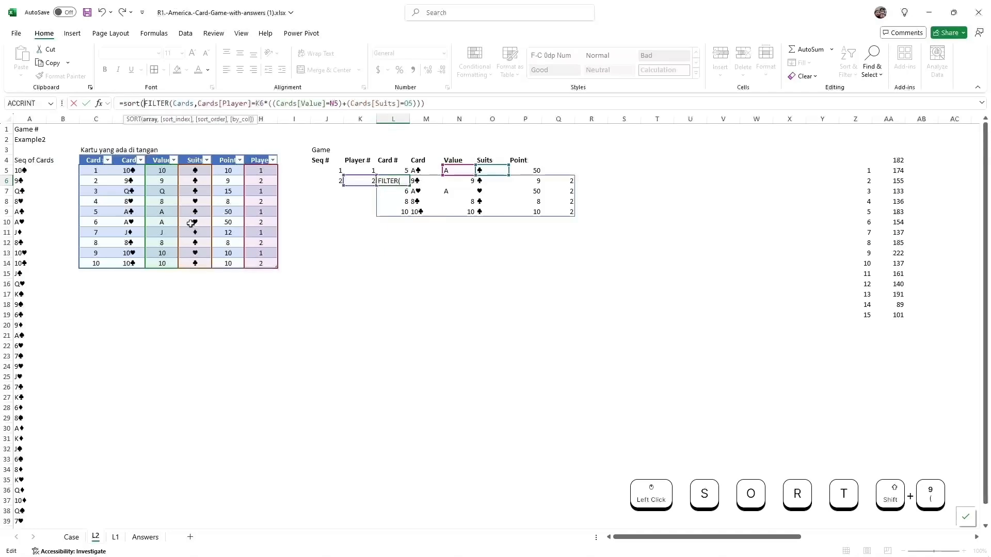
key(Home)
text(,)
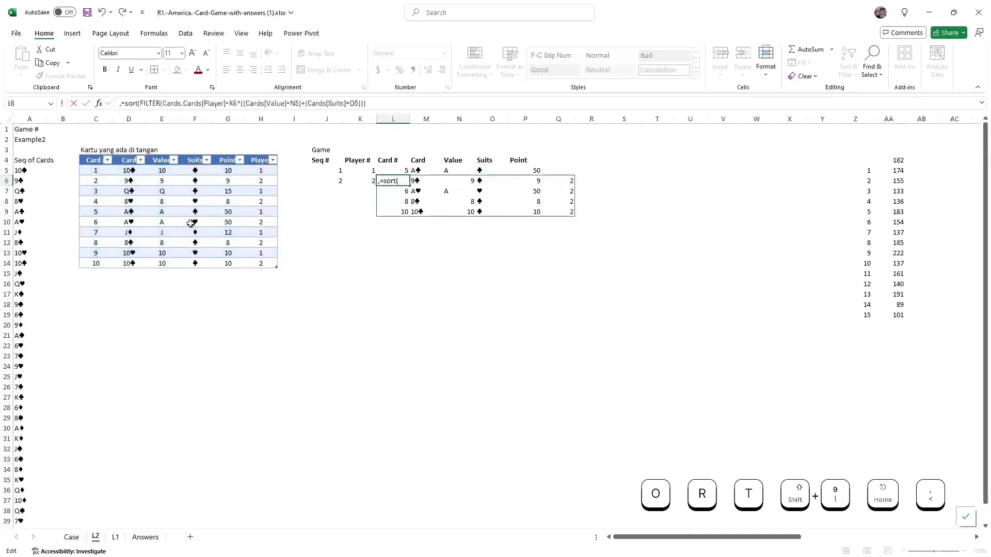
key(Escape)
- Wrap the L6 FILTER formula in SORT with sort index 5 and sort order -1 to rank matching cards by points descending
key(F2)
key(Home)
key(Right)
text(sort()
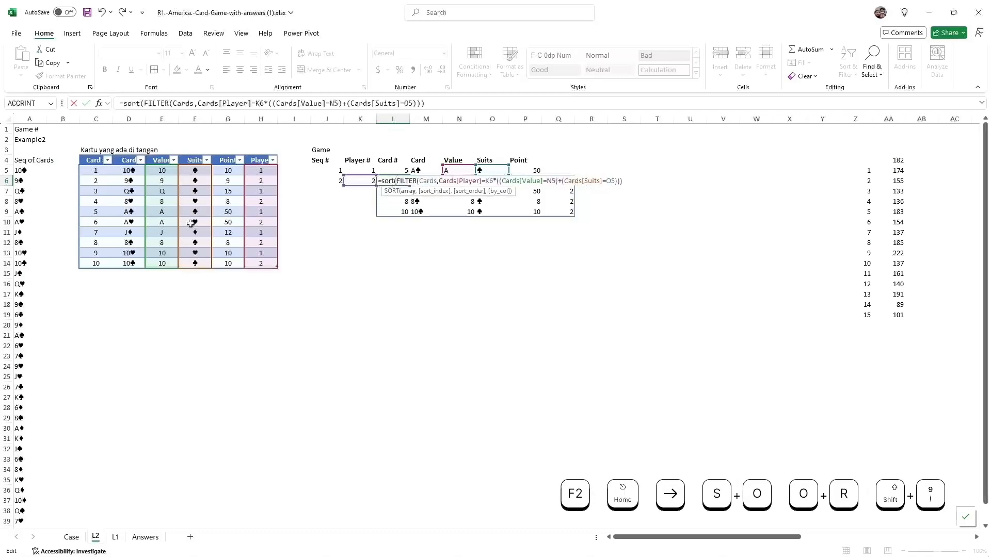
key(End)
text(,5,)
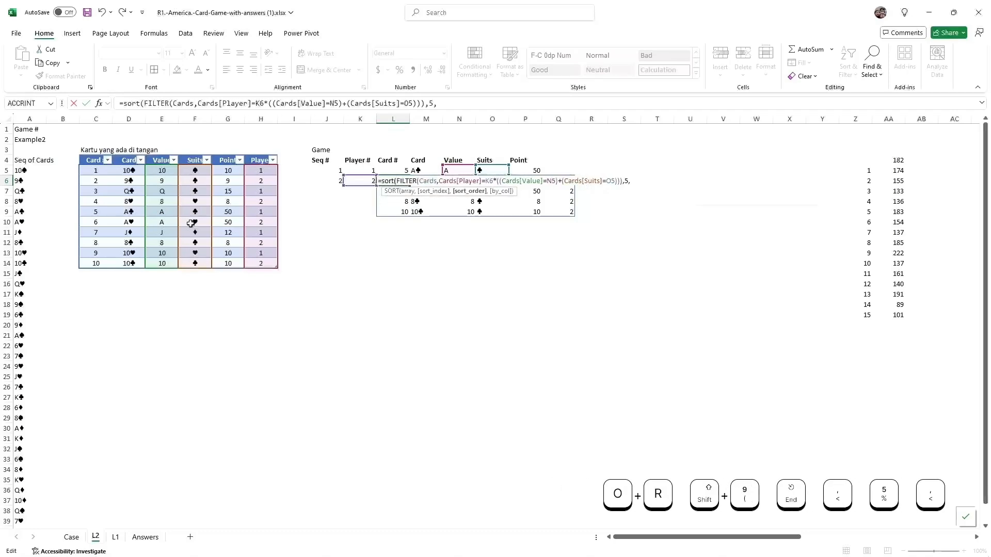
text(-1))
key(Return)
key(Up)
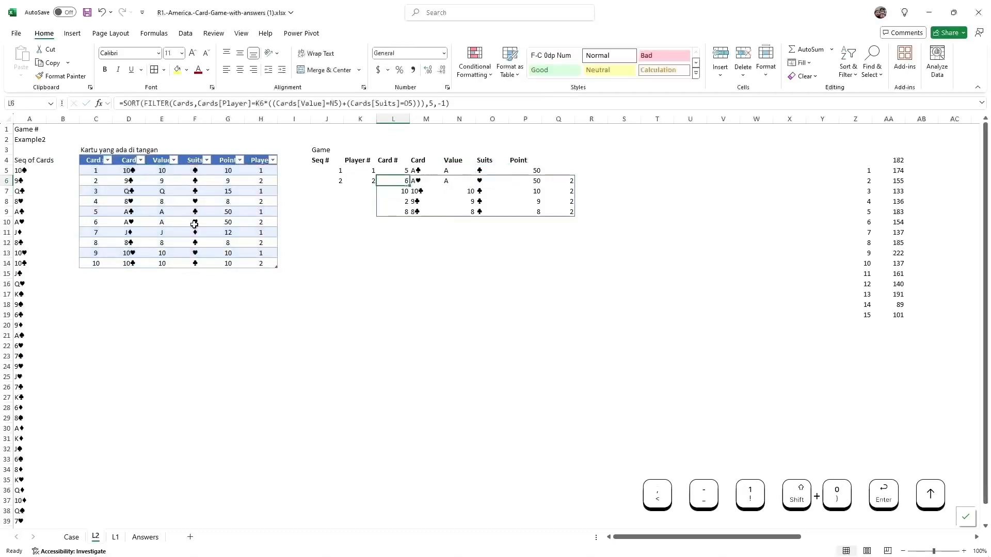
- Wrap the L6 SORT formula in INDEX with row 1 and column 1 to return only the best card's number
click(124, 102)
text(index()
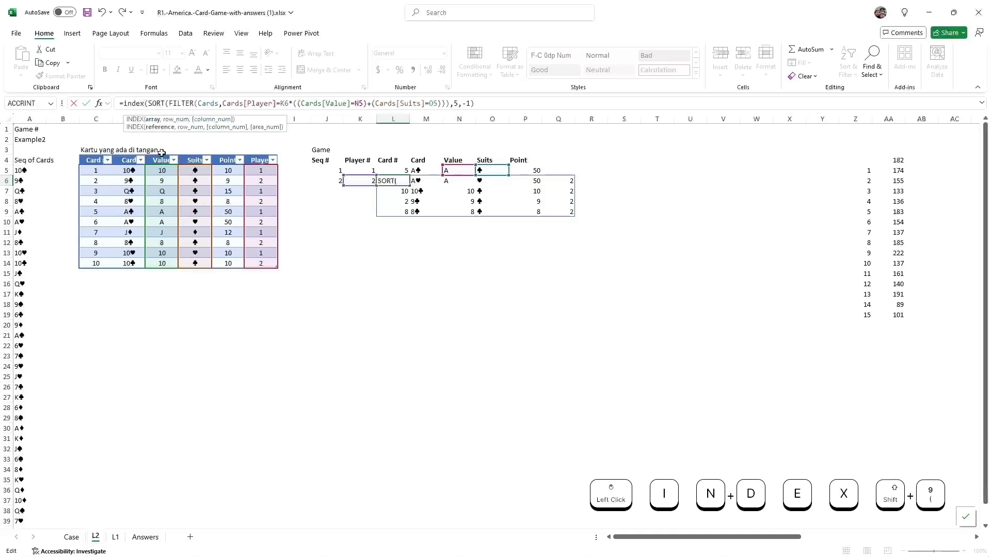
key(End)
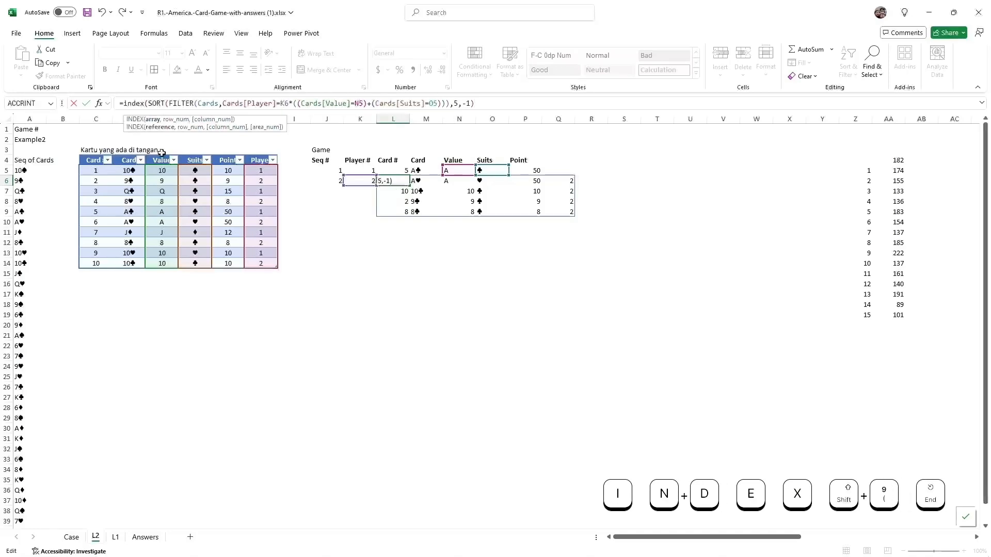
text(1,1)
key(BackSpace)
key(BackSpace)
key(BackSpace)
text(,)
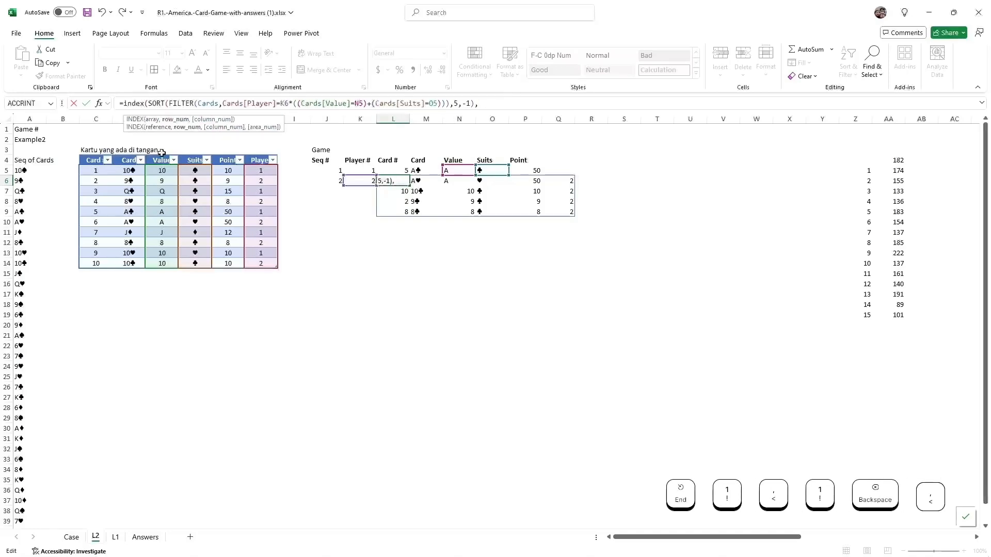
text(1,1))
key(Return)
- Copy the XLOOKUP formula from M5 into M6 to fill in the second player's card details
key(Up)
key(Right)
key(Up)
key(ctrl+c)
key(Down)
key(Return)
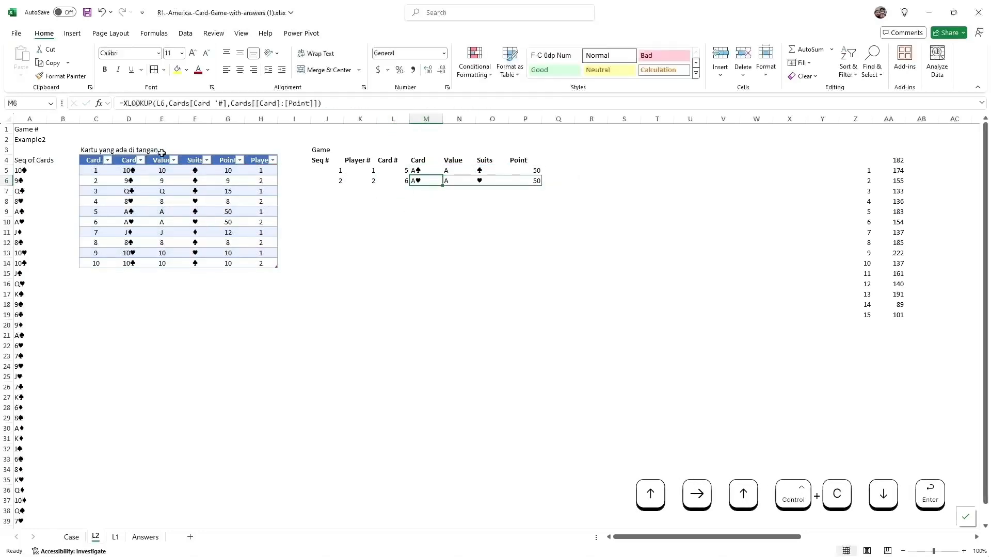
key(Up)
key(Down)
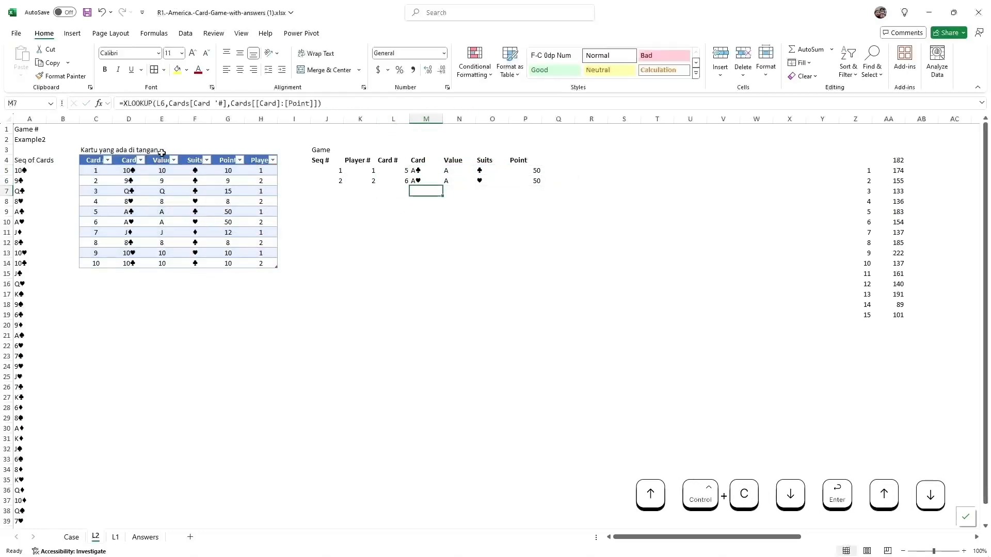
key(Right)
key(Right)
key(Right)
key(Right)
key(Left)
key(Right)
key(Right)
key(Left)
key(Left)
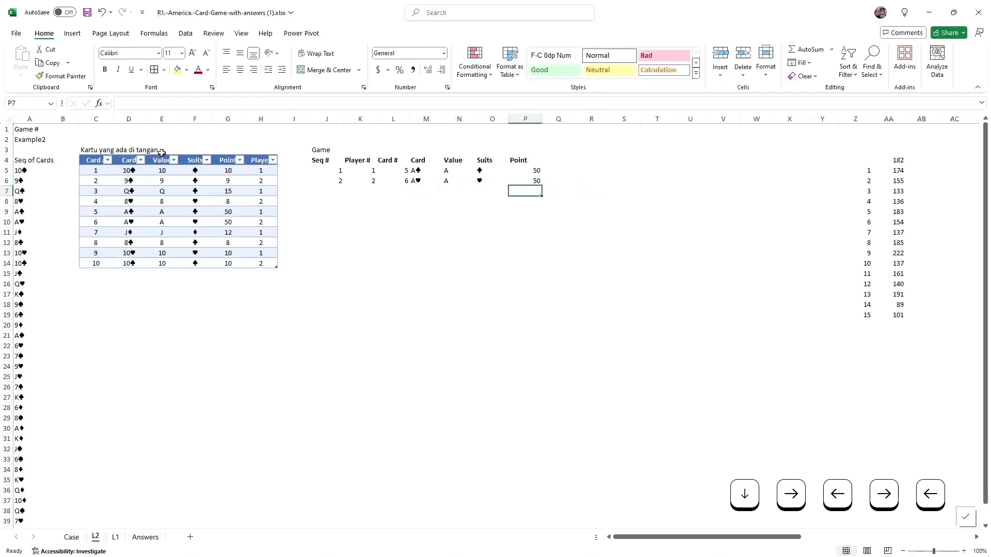
key(Right)
key(Right)
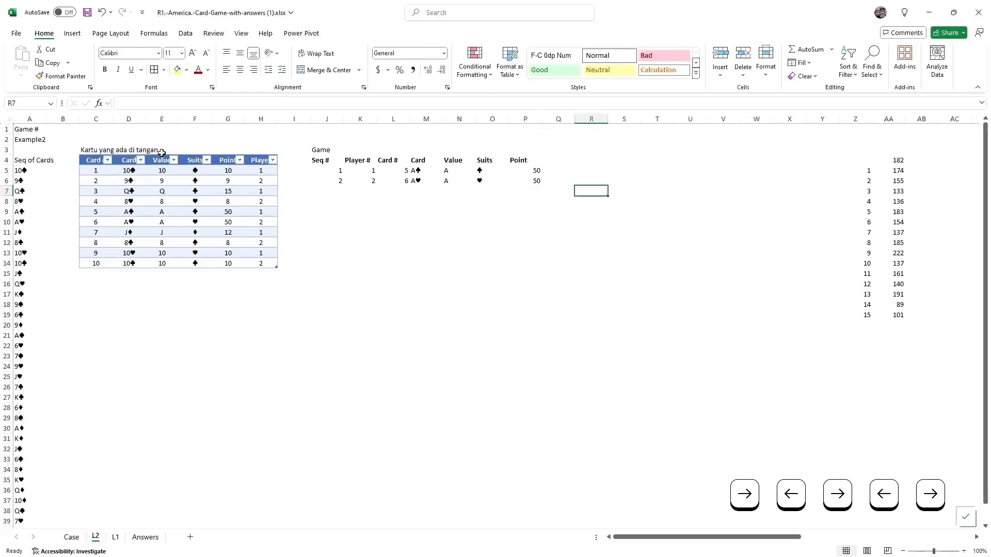
key(Left)
key(Left)
key(Left)
key(Left)
key(Left)
key(Left)
key(Left)
key(Left)
key(Left)
key(Left)
key(Left)
key(Right)
key(Right)
key(Right)
key(Right)
key(Right)
key(Right)
key(Right)
key(Right)
key(Right)
key(Right)
- Delete the empty columns R to Y between the Game table and the results list
key(Up)
key(Up)
key(Up)
key(Right)
key(Left)
key(Right)
key(shift+Right)
key(shift+Right)
key(shift+Right)
key(shift+Right)
key(shift+Right)
key(shift+Right)
key(shift+Right)
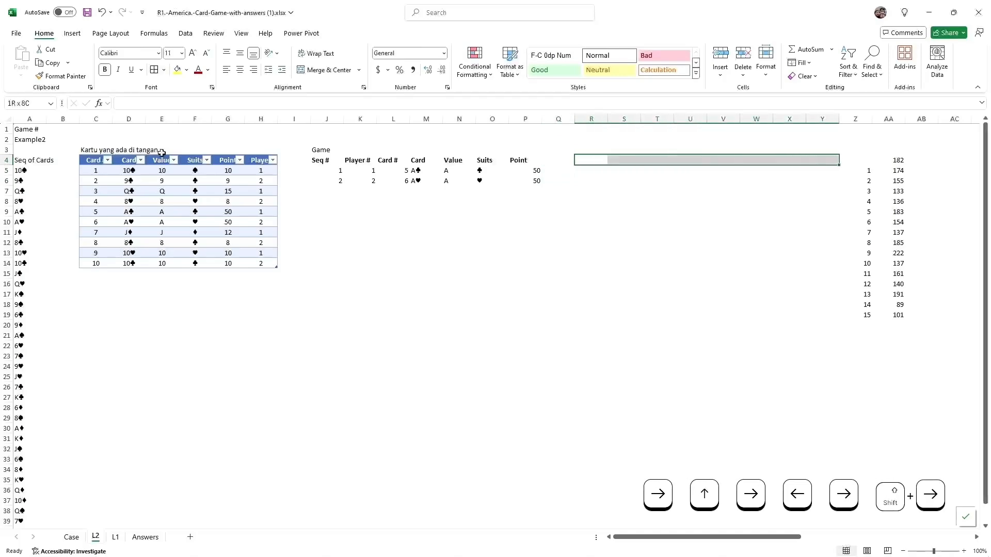
key(alt+e)
key(d)
key(c)
key(Return)
- Apply borders to all cells of the Game table, J4:P6
key(Left)
key(Left)
key(Left)
key(Left)
key(Left)
key(Left)
key(Left)
key(Left)
key(shift+ctrl+Down)
key(shift+ctrl+Right)
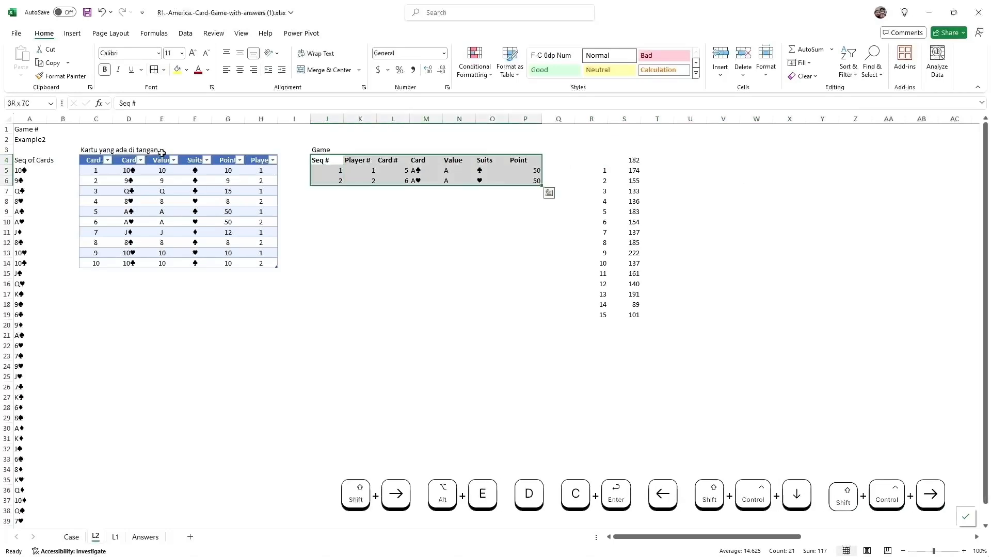
click(153, 70)
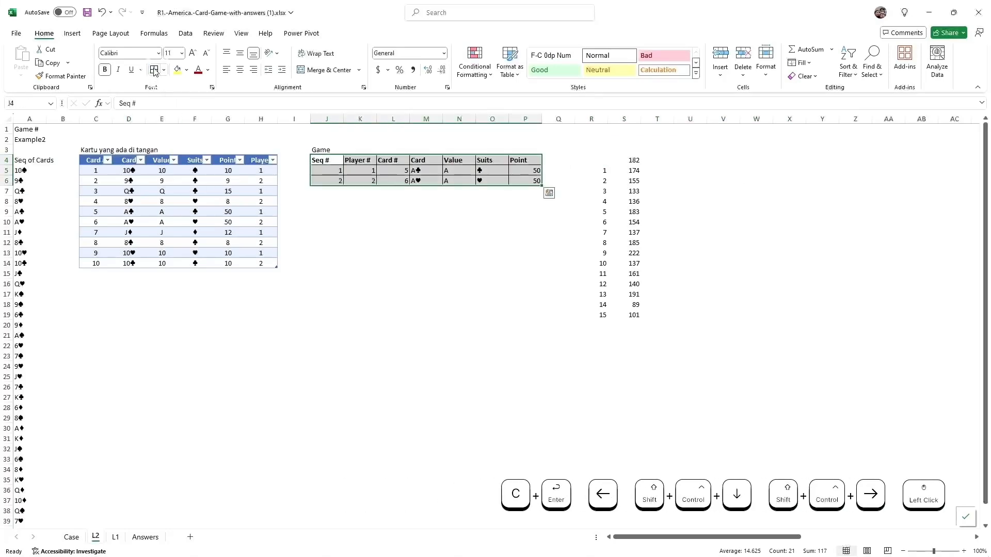
- Center the contents of the Game table, J4:P6, horizontally
key(Right)
key(Left)
key(Down)
key(Up)
key(shift+ctrl+Down)
key(shift+ctrl+Right)
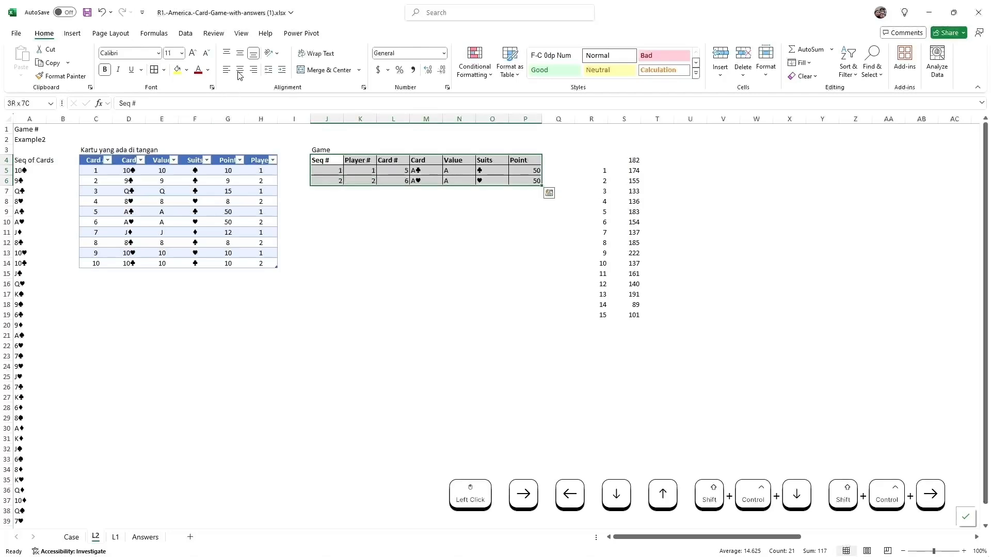
click(242, 71)
- Make the "Game" title in J3 and the "Kartu yang ada di tangan" title in C3 bold
key(Up)
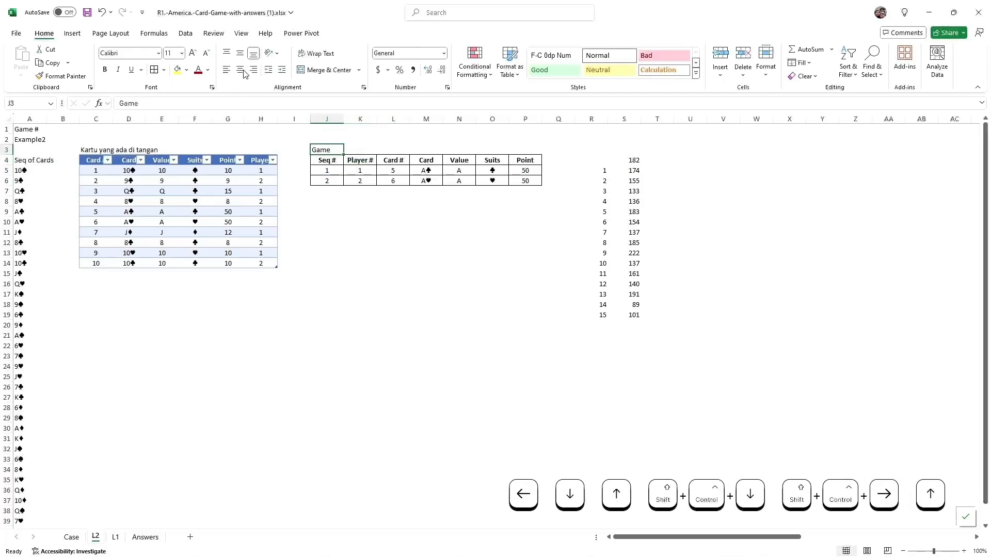
key(ctrl+b)
key(ctrl+Left)
key(ctrl+b)
- Begin a new formula in S4 above the results list with =sum(Cards[Point] to total the points of all dealt cards
key(ctrl+Right)
key(Right)
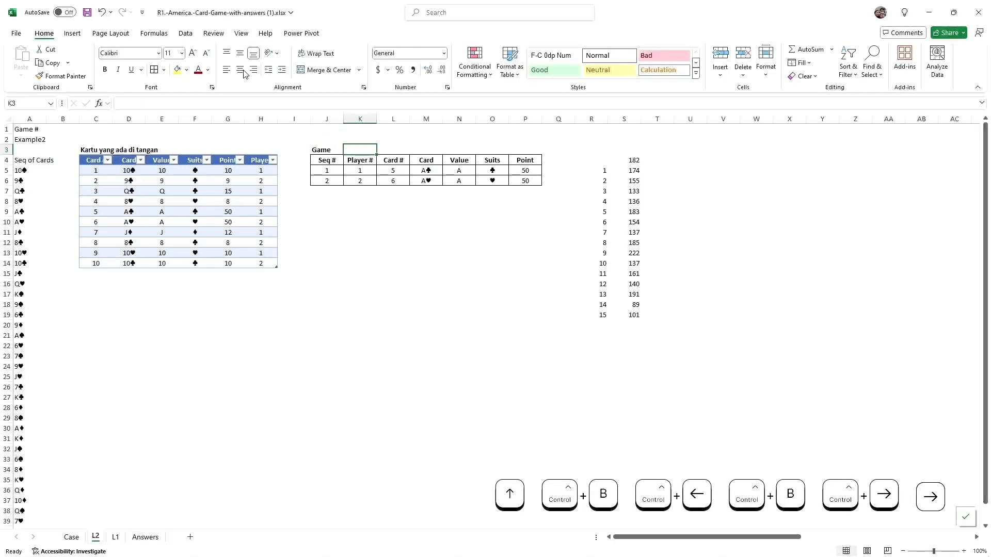
key(Down)
key(Left)
text(=sum()
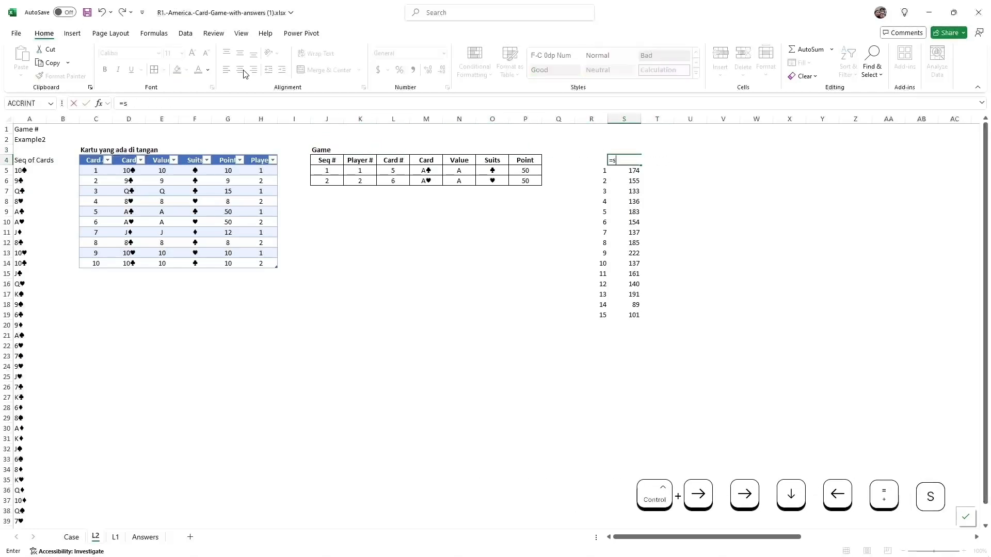
key(Left)
key(Left)
key(Left)
key(Left)
key(Left)
key(Left)
key(Left)
key(Left)
key(Left)
key(Left)
key(Left)
key(Down)
key(Left)
key(ctrl+shift+Down)
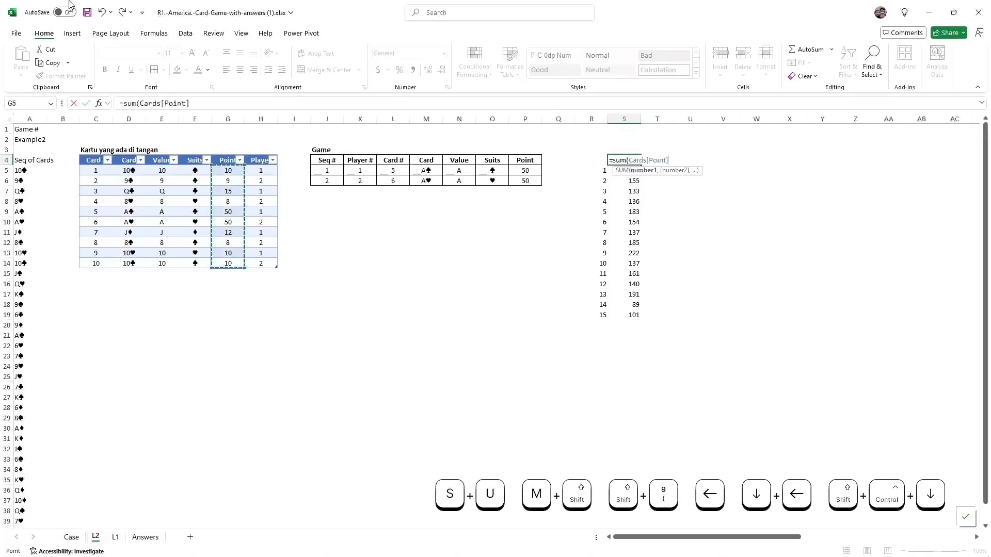
- Complete the S4 formula by subtracting the played cards' points with -SUM(P5:P6) and commit it
text()-)
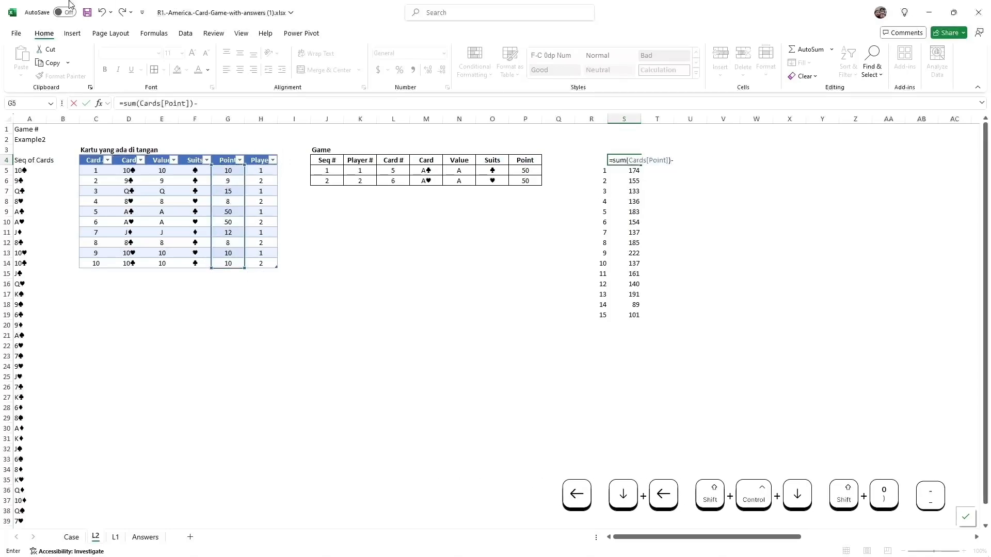
text(sum()
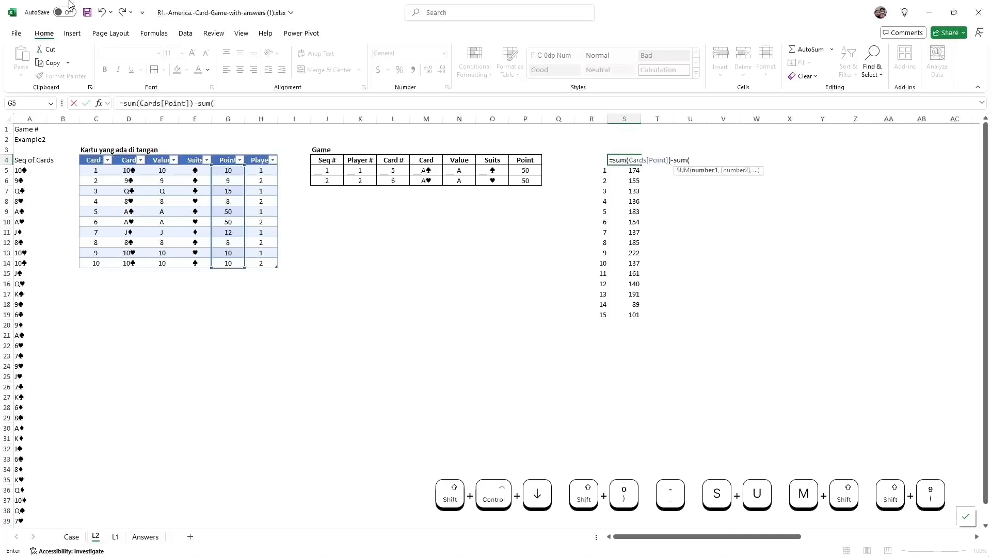
key(Left)
key(Left)
key(Left)
key(Left)
key(Down)
key(Right)
key(shift+Down)
text())
key(Return)
key(Up)
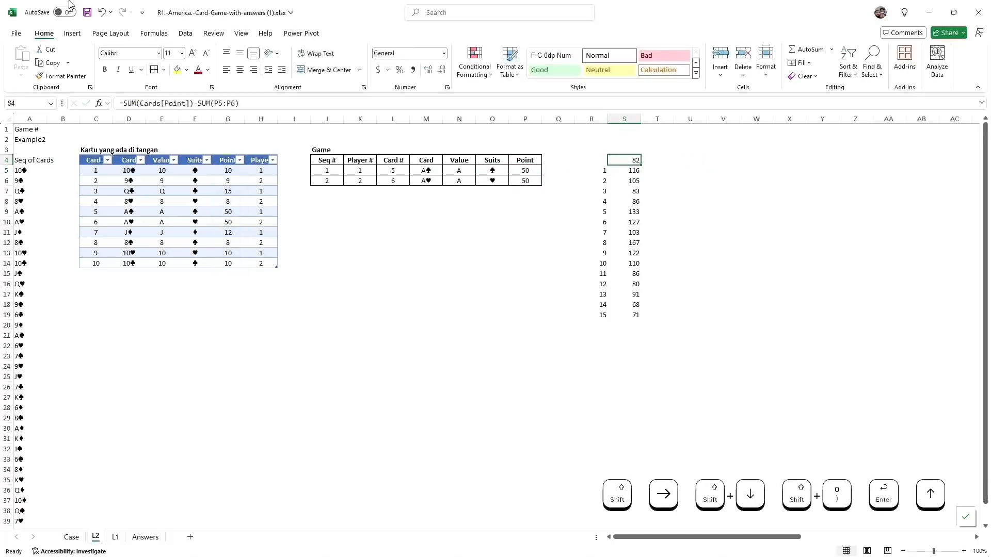
- Copy Level 2 game numbers 16 to 30 from the Case sheet and paste them as values on L2 starting at R5
key(ctrl+Page_Up)
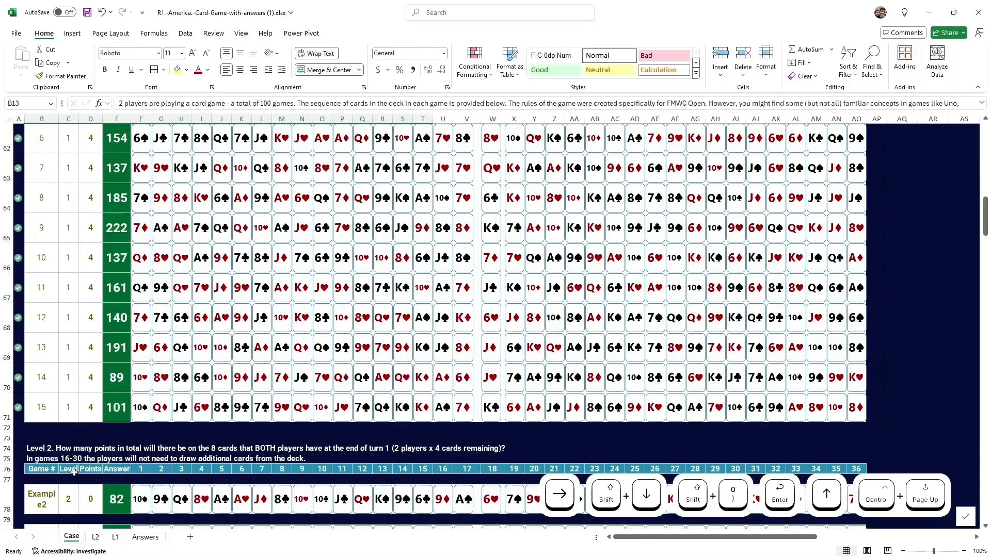
scroll(123, 319, down, 3)
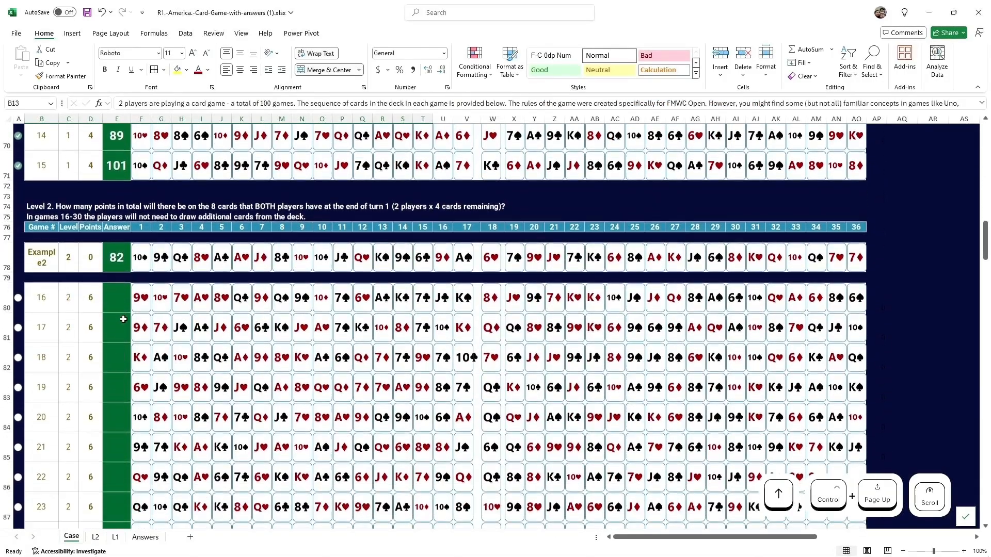
scroll(123, 319, down, 1)
double_click(120, 231)
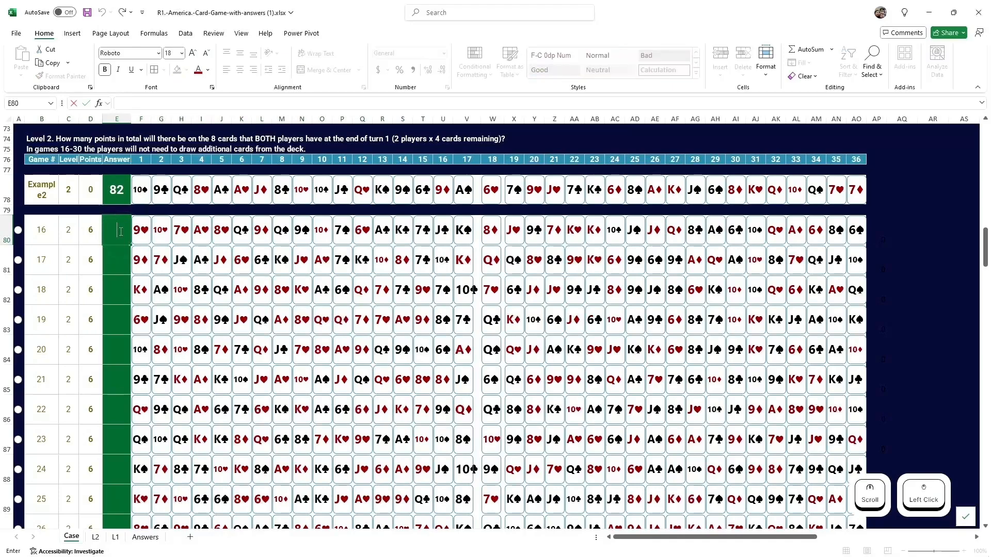
key(ctrl+Page_Down)
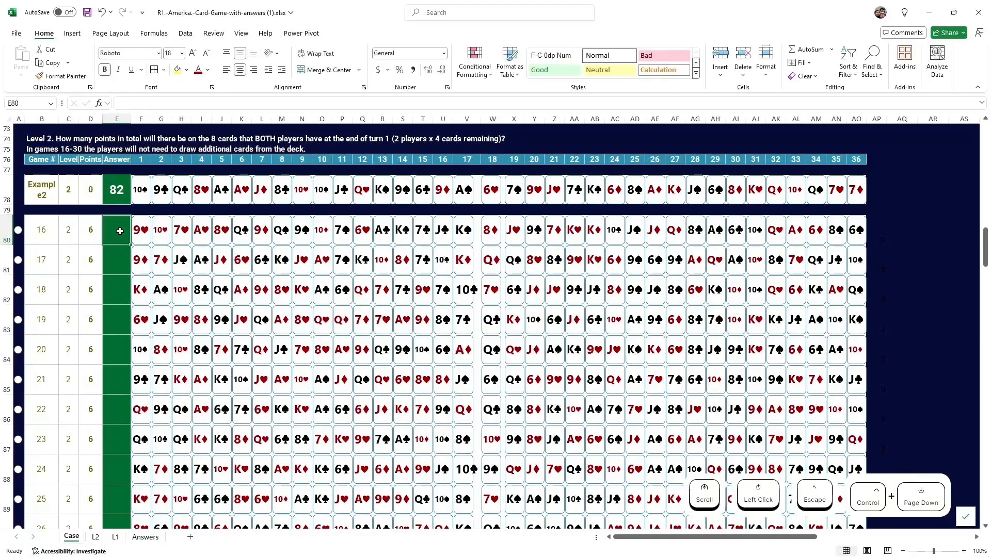
key(Down)
key(Left)
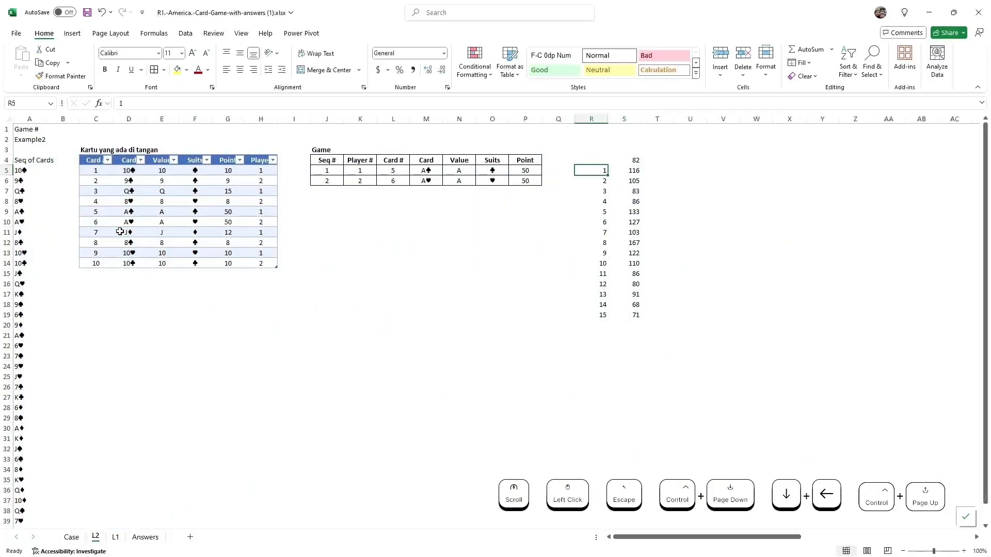
key(ctrl+Page_Up)
key(Left)
key(ctrl+shift+Down)
key(ctrl+c)
key(ctrl+Page_Down)
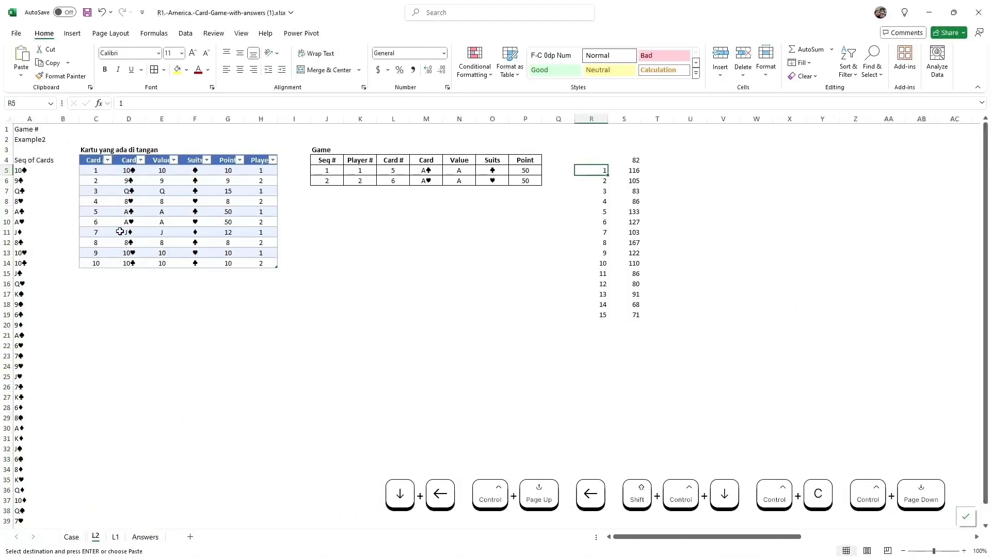
key(Menu)
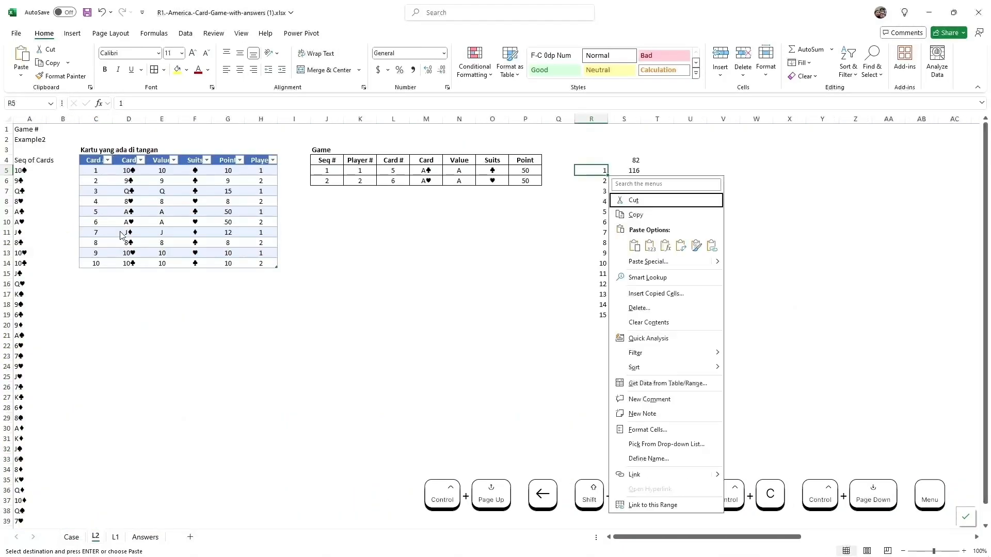
click(649, 246)
- Link the Case sheet's answer cell for game 16, E80, to the first game result with ='L2'!S5
key(Right)
key(ctrl+shift+Down)
key(Left)
key(ctrl+Page_Up)
key(Right)
key(Right)
key(Right)
text(=)
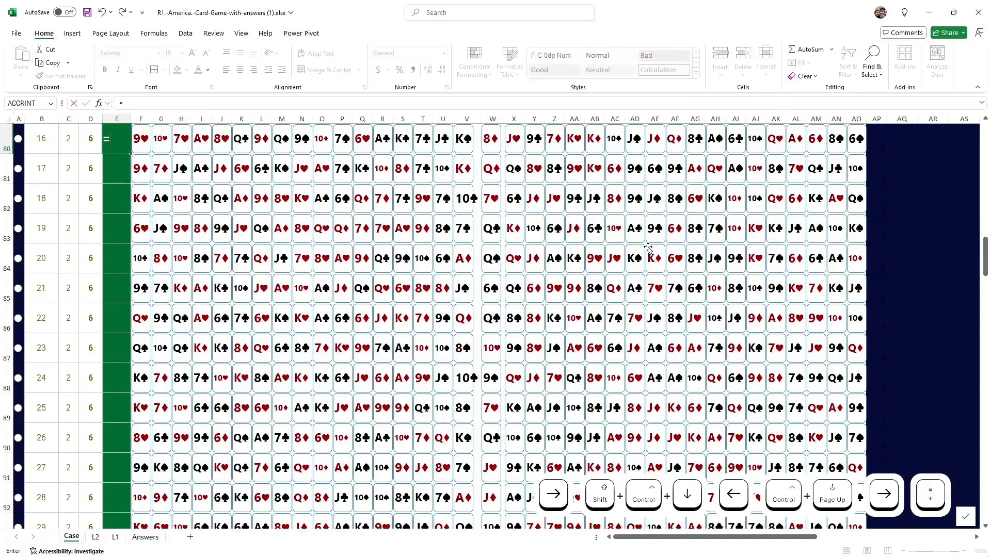
key(ctrl+Page_Down)
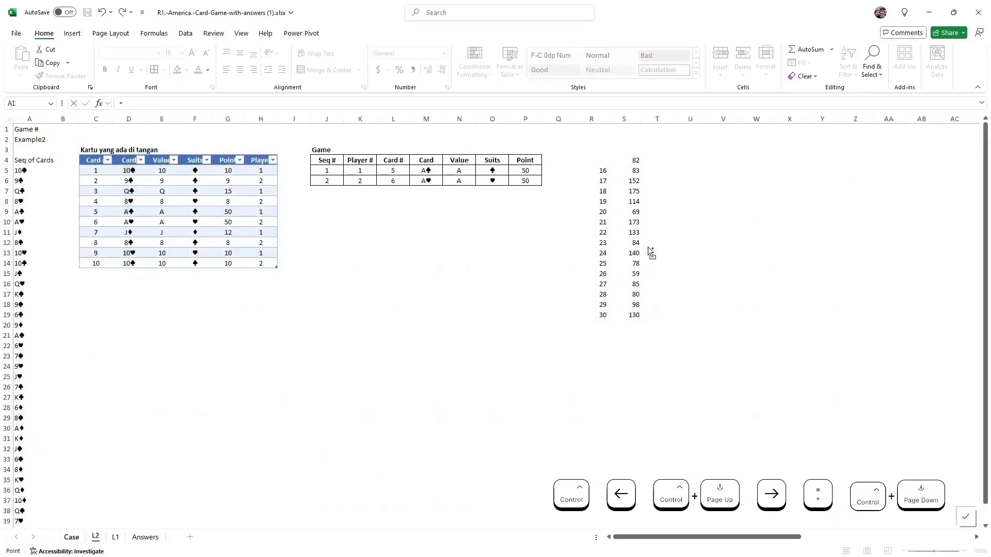
click(640, 170)
key(Return)
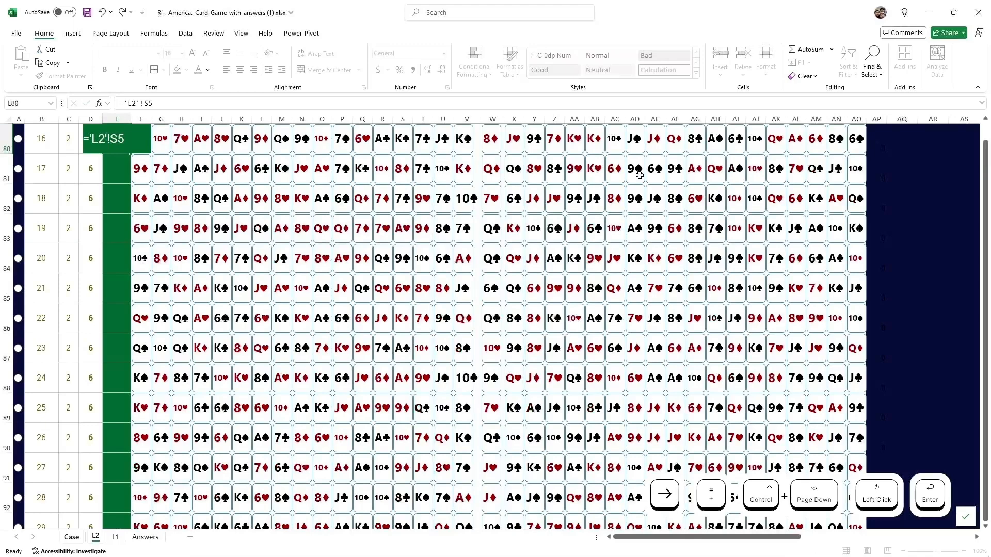
- Copy the game 16 answer link from E80 and paste its formula into E81:E94 for games 17 to 30
key(Up)
key(Down)
key(ctrl+c)
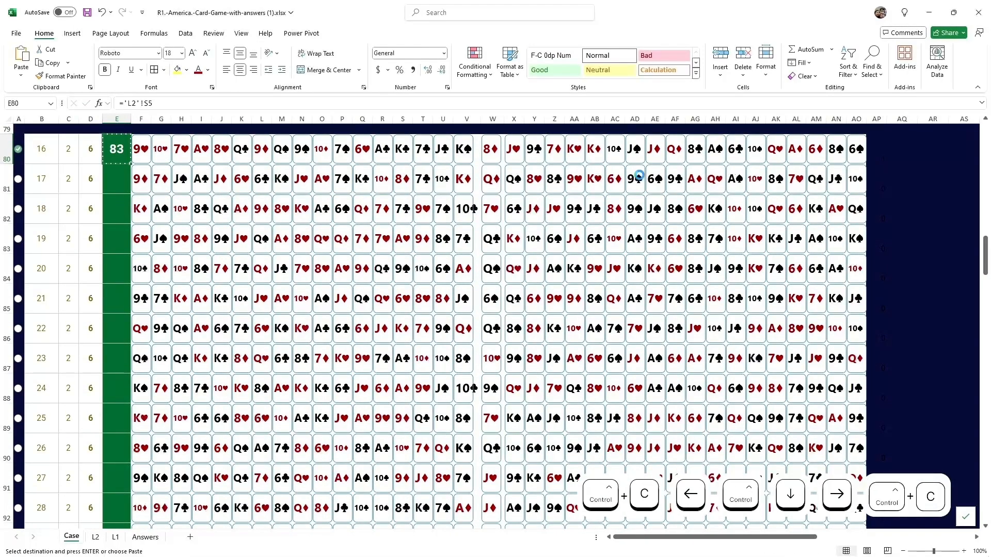
key(Left)
key(ctrl+Down)
key(Right)
key(shift+ctrl+Up)
key(shift+Down)
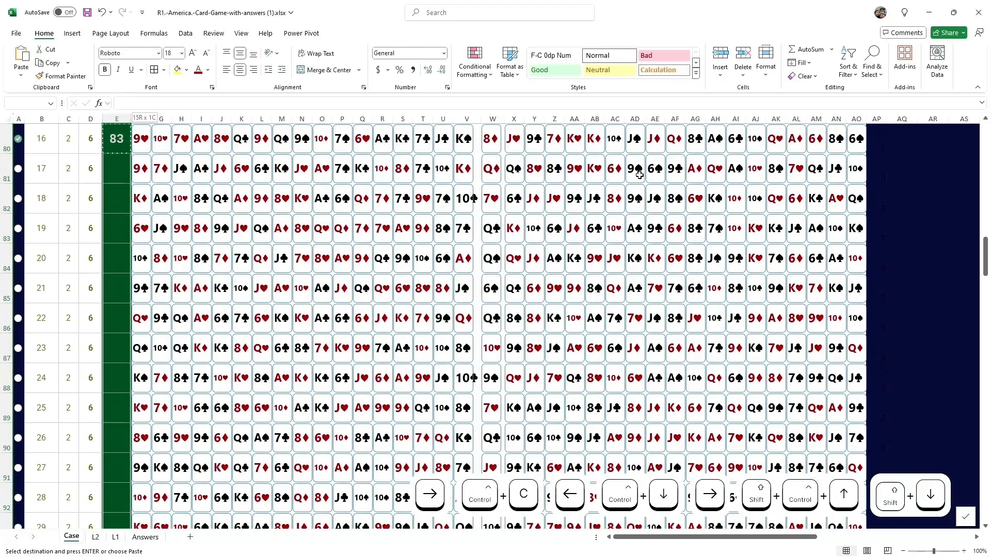
key(shift+F10)
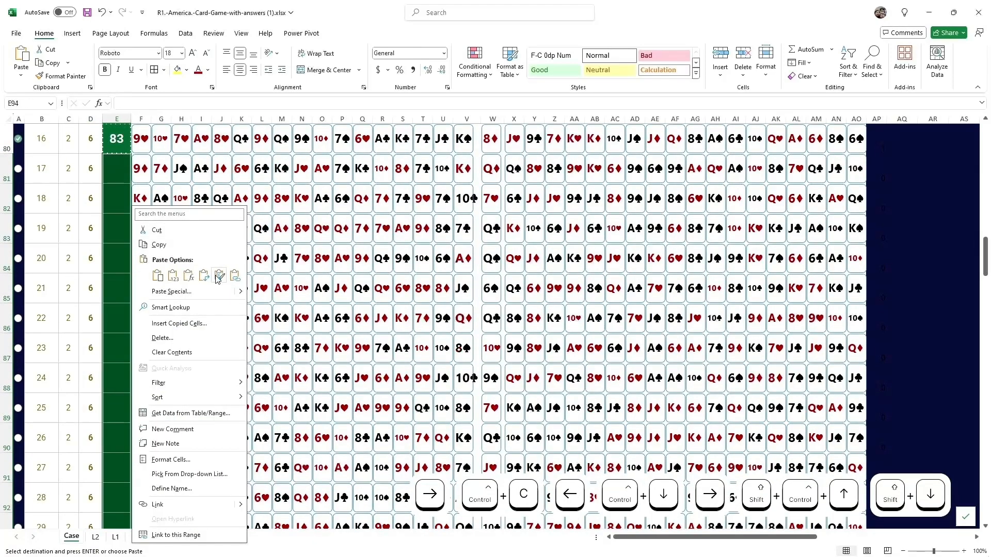
click(189, 276)
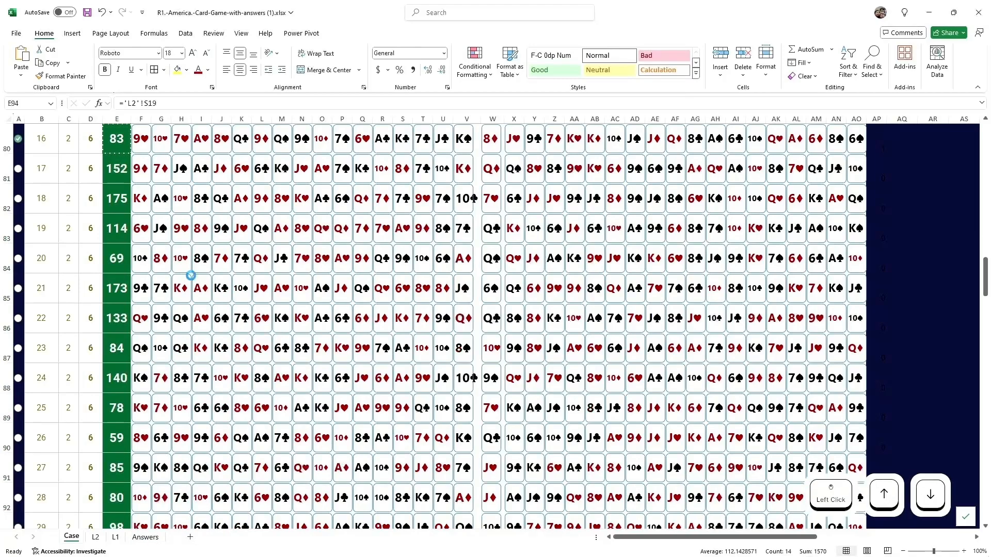
- Review the filled Level 2 answers and their correctness marks for games 16 to 30 on the Case sheet
scroll(123, 290, down, 3)
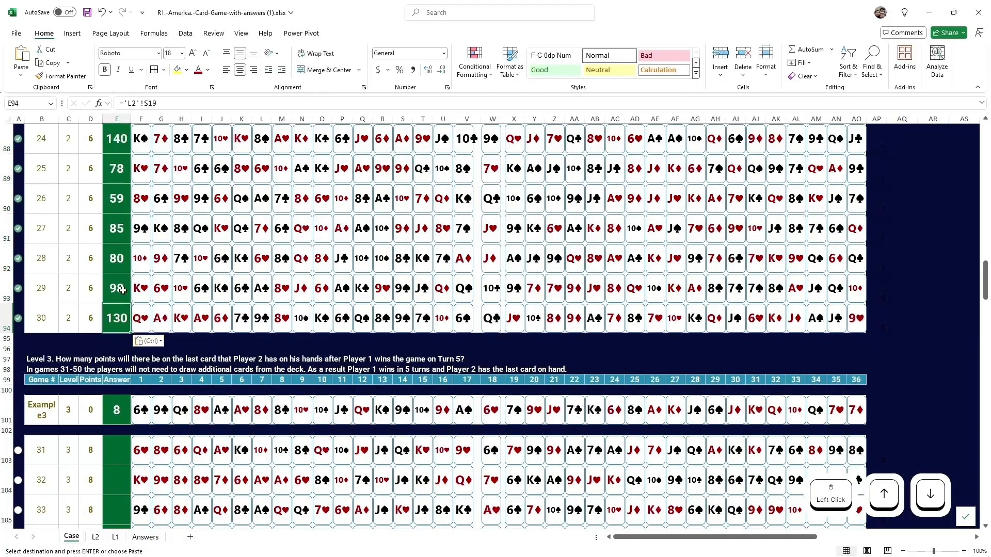
scroll(122, 290, up, 3)
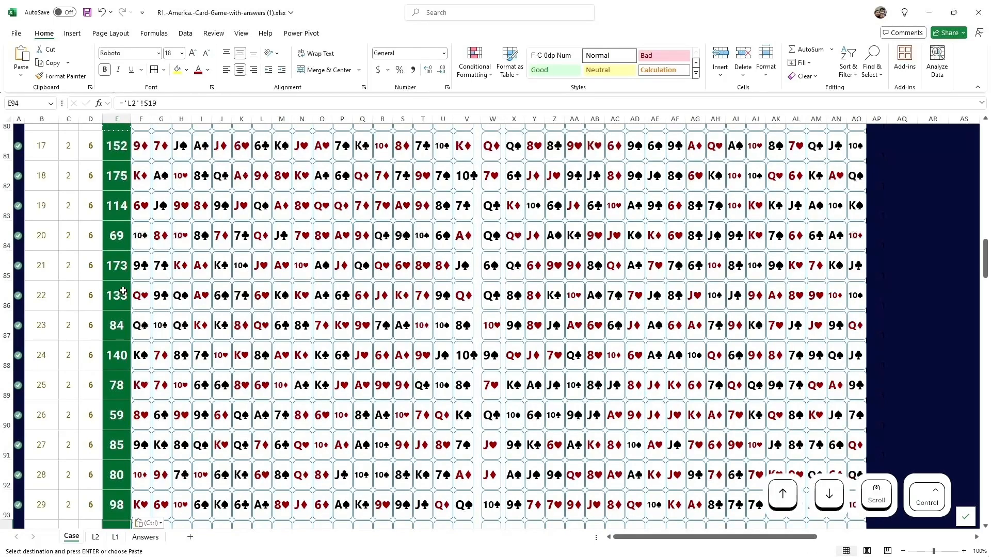
key(ctrl+Up)
key(Down)
key(Down)
key(Down)
key(Down)
key(Down)
key(Down)
key(Down)
key(Down)
key(Down)
key(Down)
key(ctrl+Down)
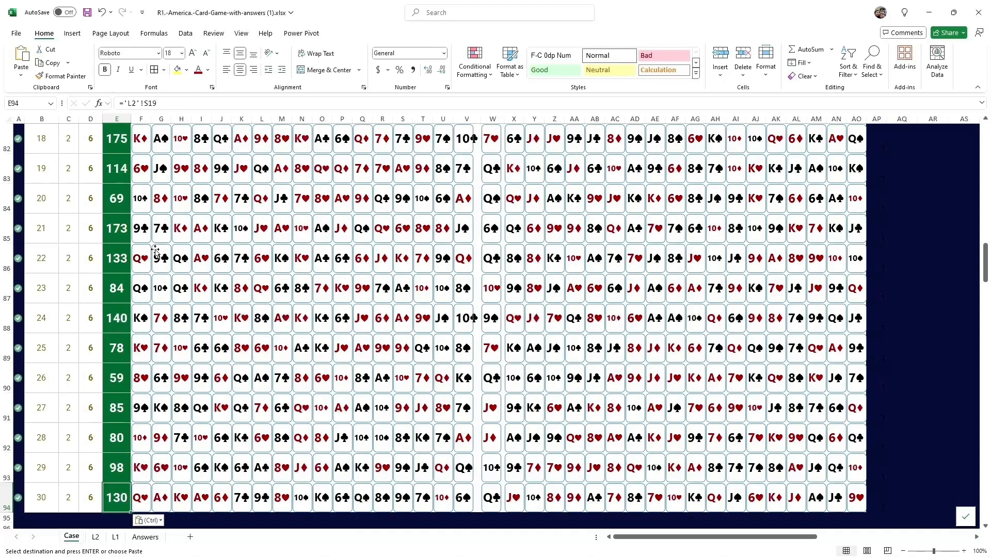
key(Escape)
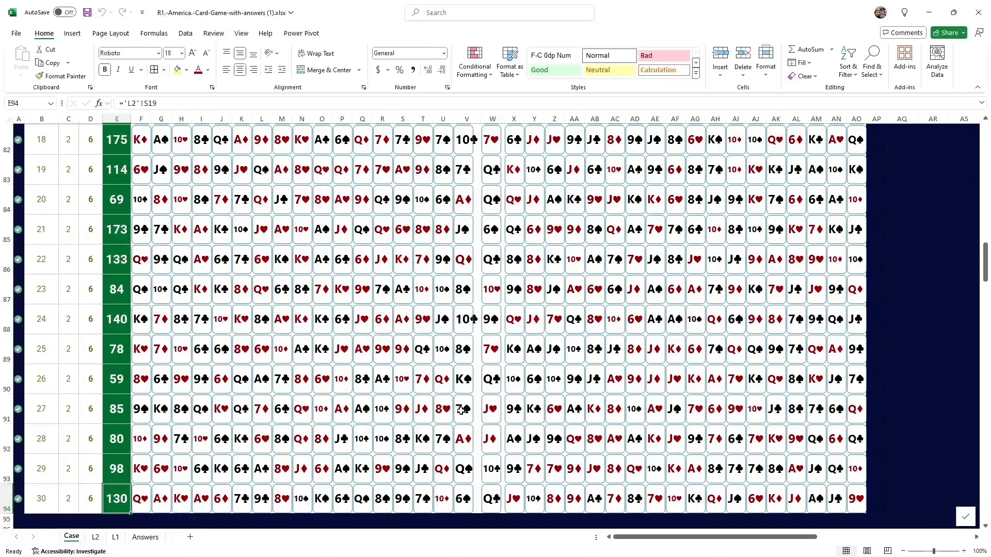
- Read the Level 3 question and its Example3 row below the Level 2 block
key(Down)
key(Down)
key(Down)
key(Down)
key(Down)
key(Down)
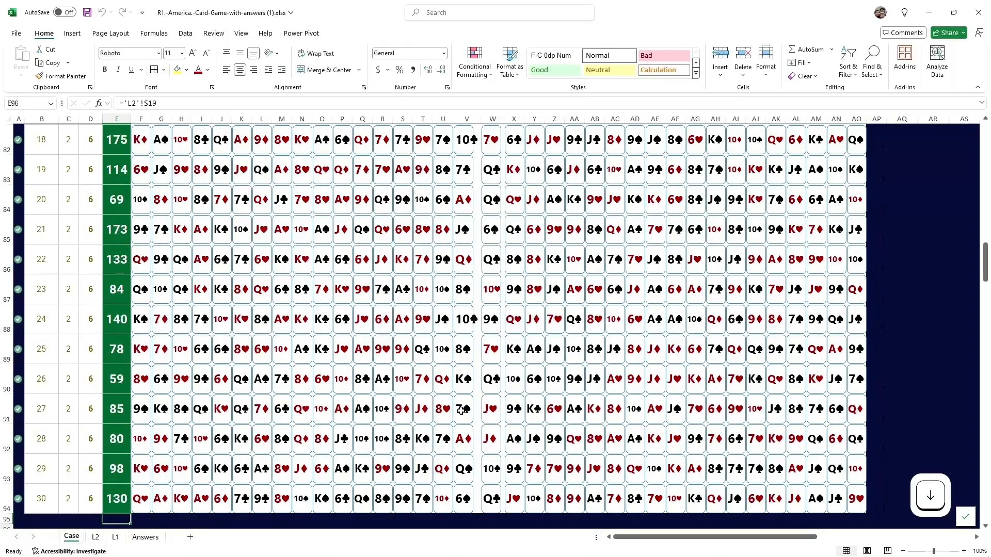
key(Down)
key(Down)
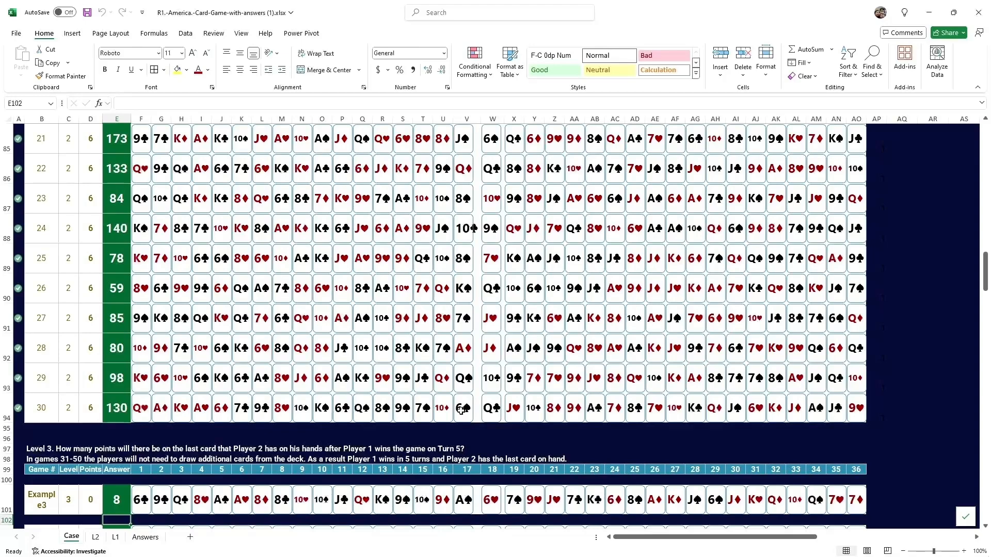
key(Down)
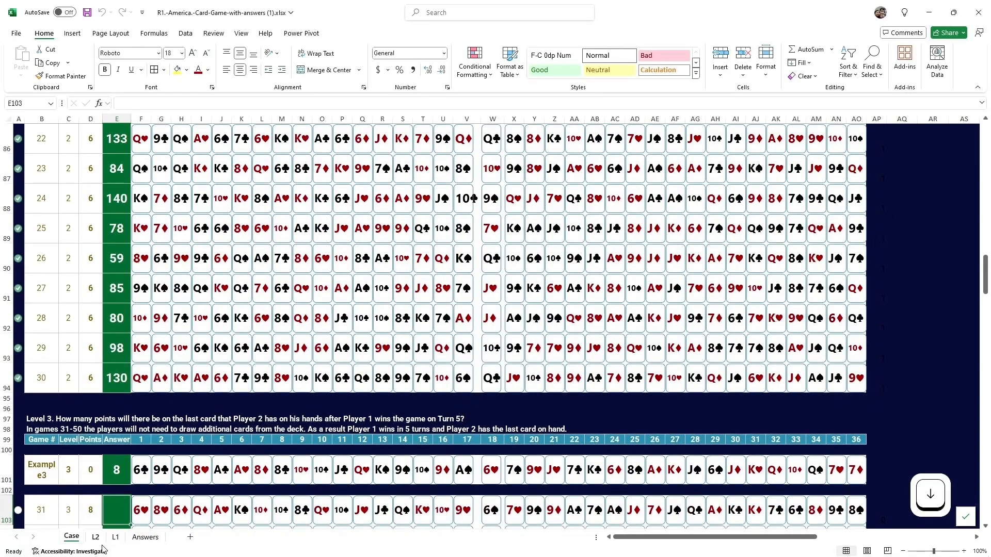
- Duplicate the L2 sheet, rename the copy L3, and place it between Case and L2
click(96, 538)
right_click(96, 538)
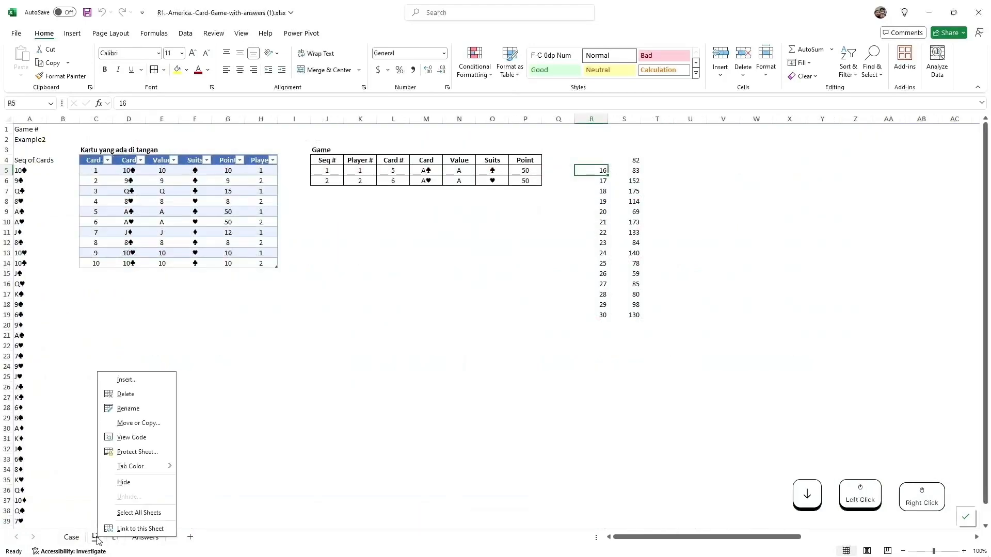
key(Escape)
ctrl+click(108, 538)
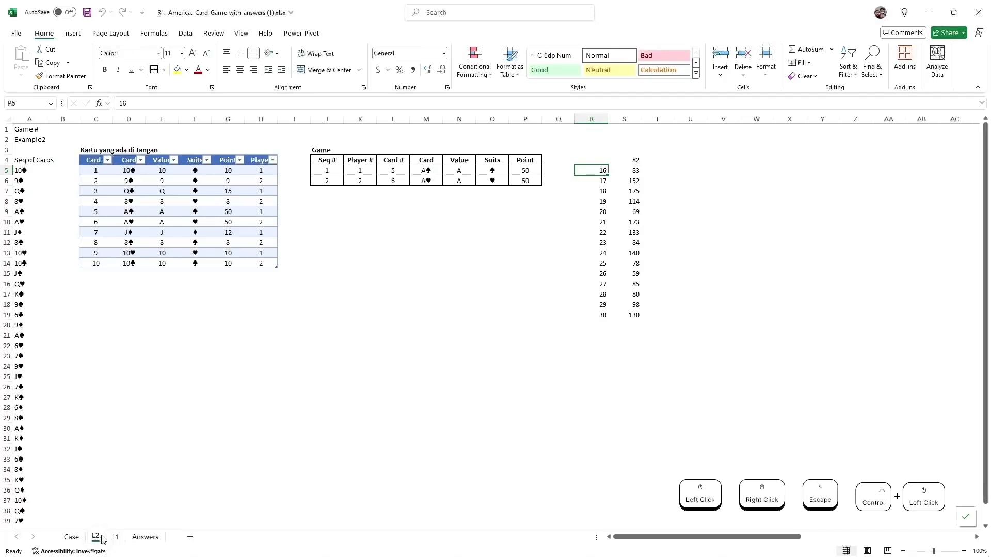
double_click(116, 538)
text(L3)
key(Return)
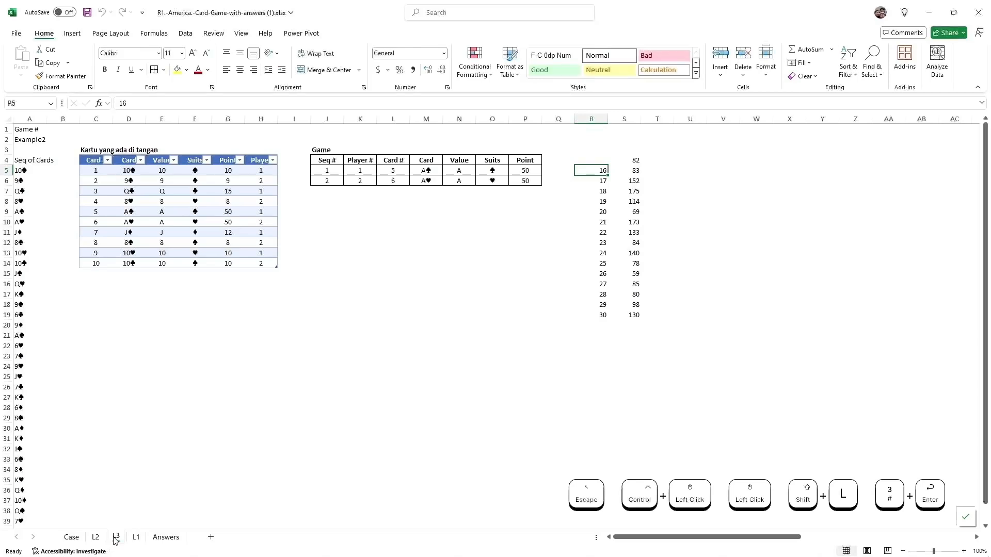
drag(114, 539, 95, 539)
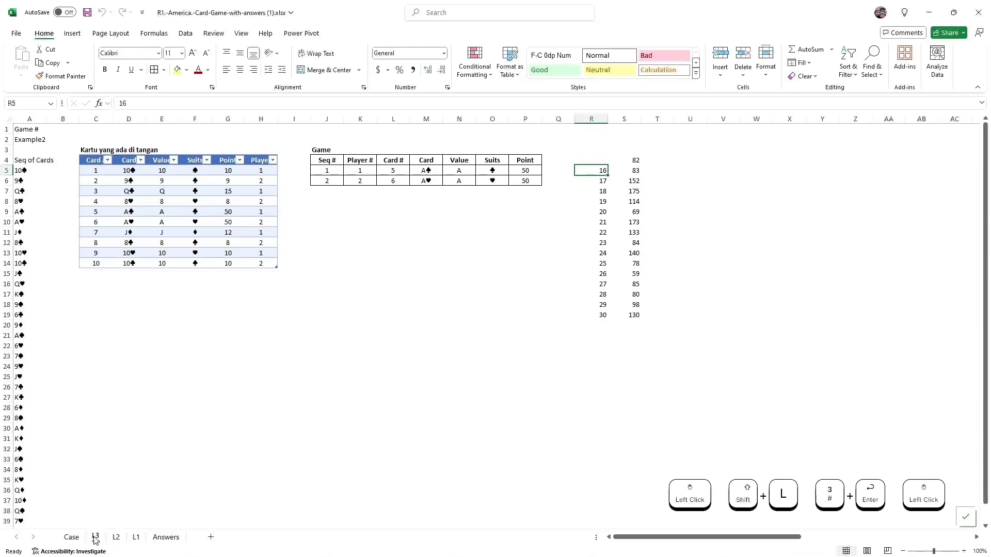
- Set the game in cell A2 of the L3 sheet to Example3
click(30, 139)
key(F2)
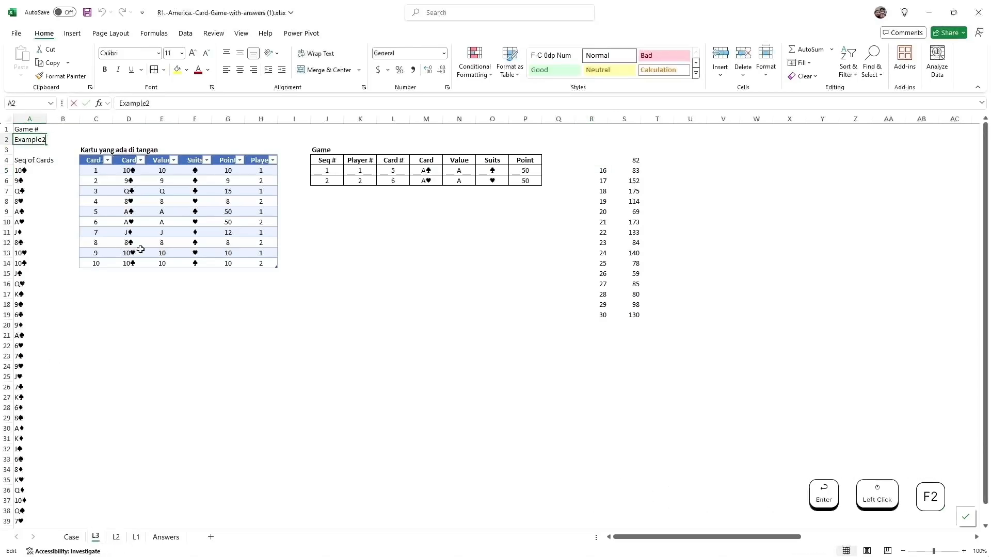
key(BackSpace)
text(3)
key(Return)
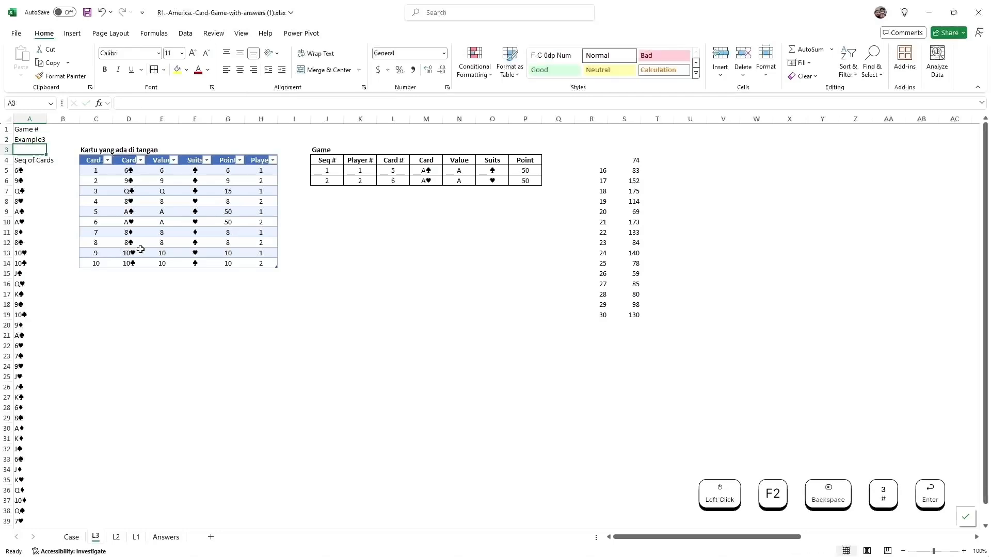
- Rename the dealt cards table on L3 as Cards3
key(Down)
key(Down)
key(Right)
key(Right)
key(Up)
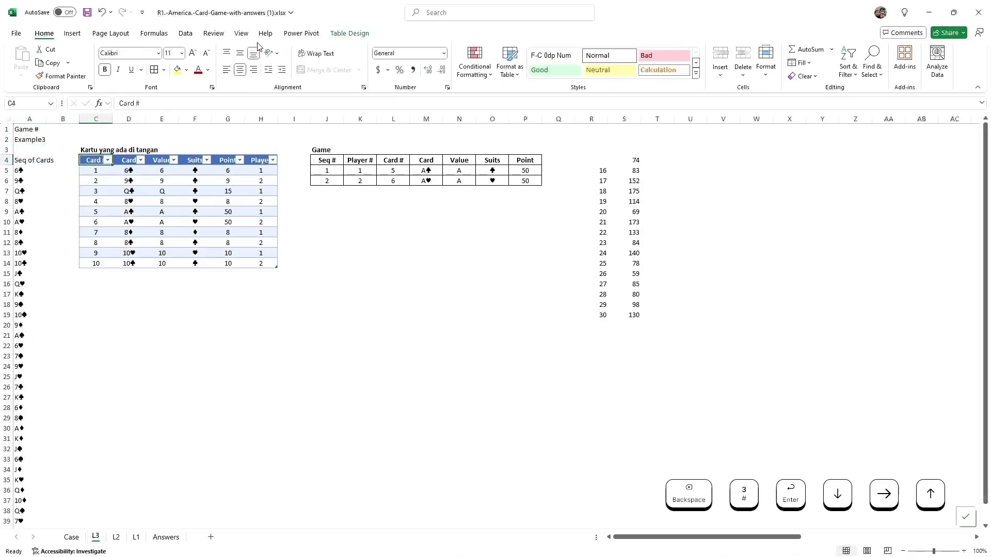
click(343, 37)
click(40, 65)
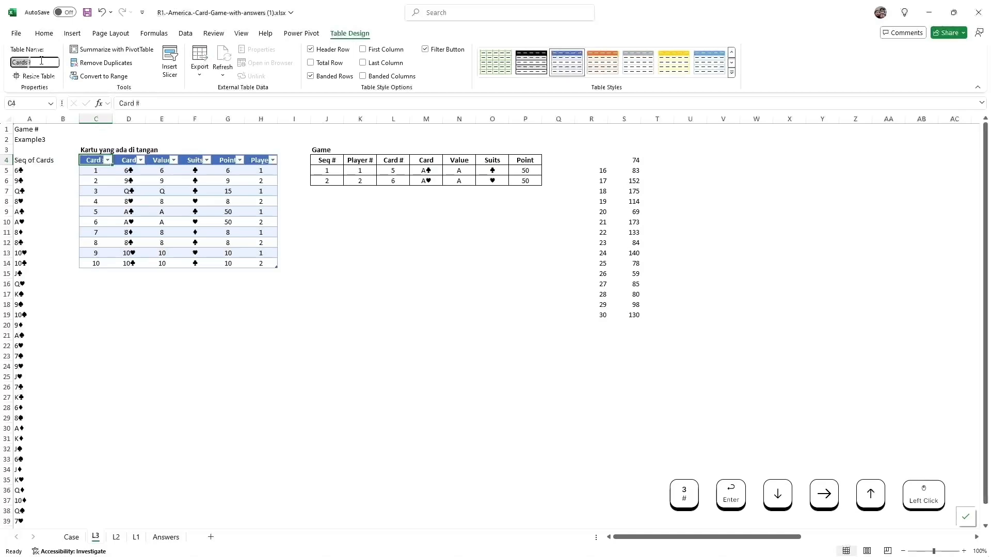
text(Cards3)
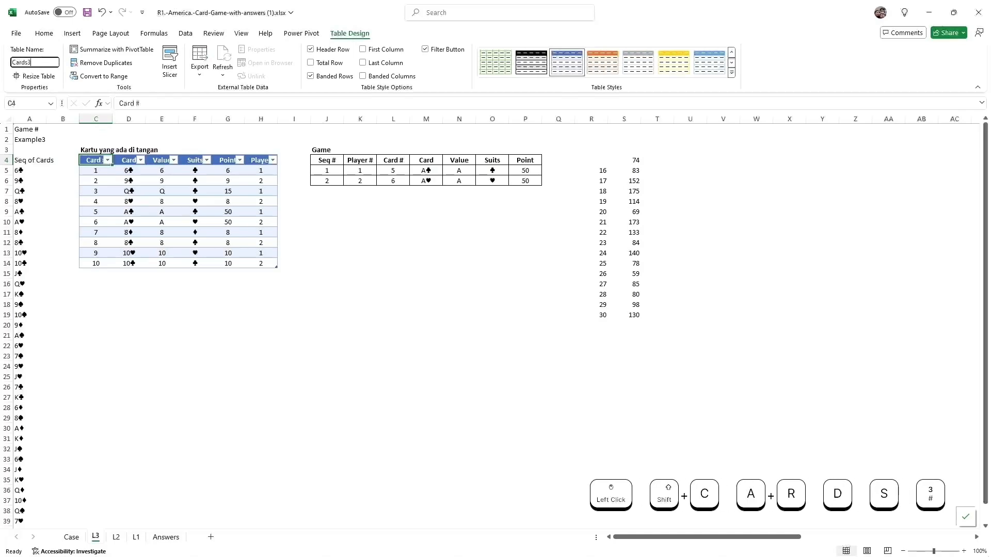
key(Return)
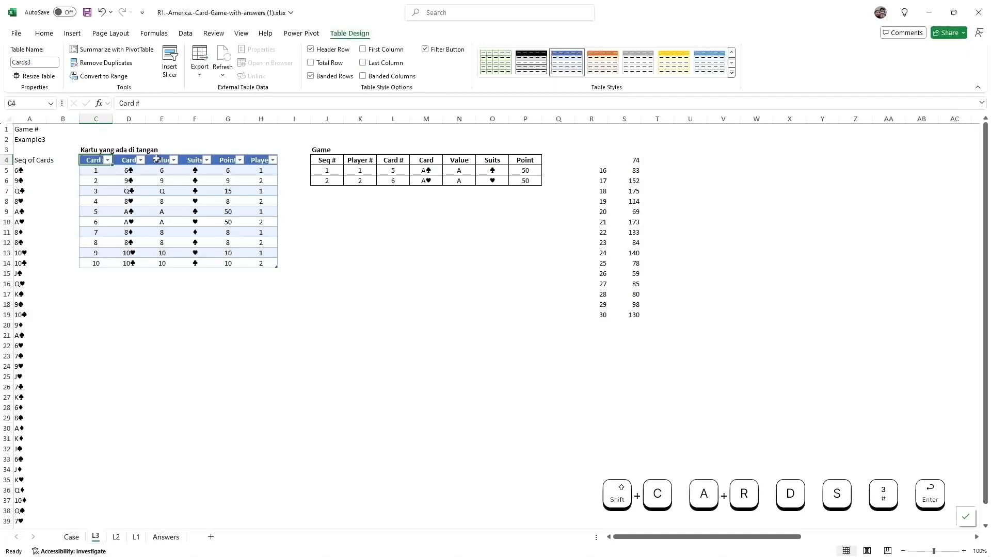
- Extend the Game table's Seq # column from J5 downward with a linear series in columns, stopping at 9
click(327, 173)
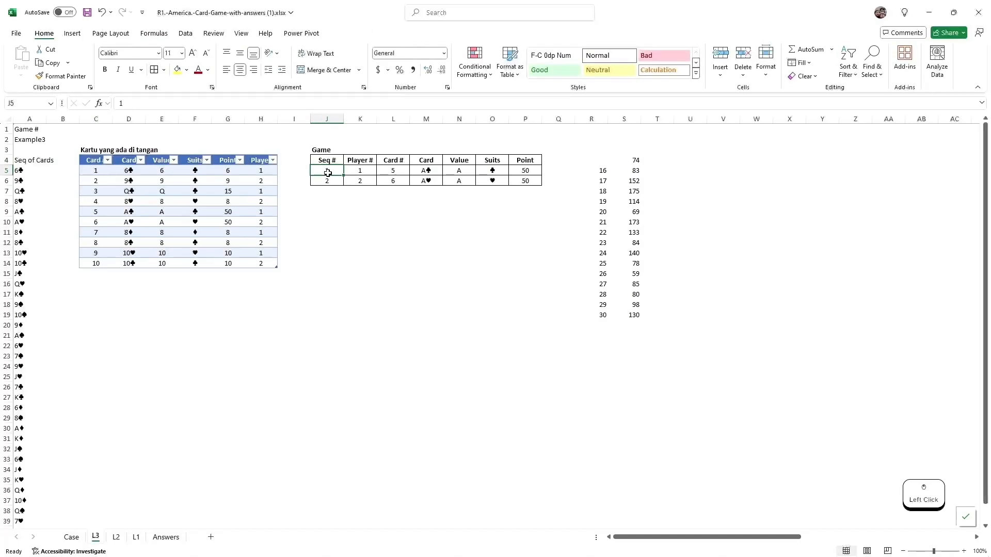
key(alt+e)
key(i)
key(s)
key(alt+c)
text(o)
text(9)
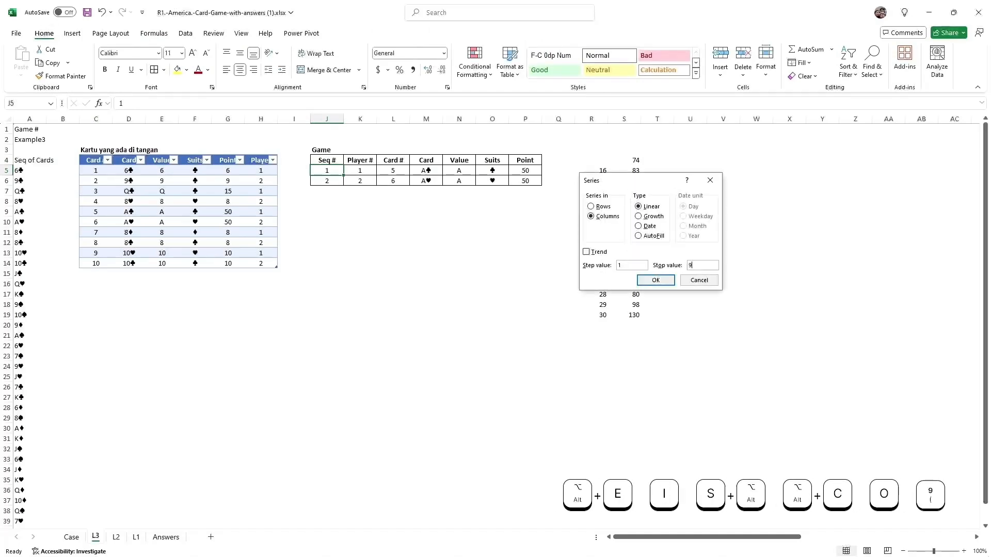
key(Return)
key(ctrl+Down)
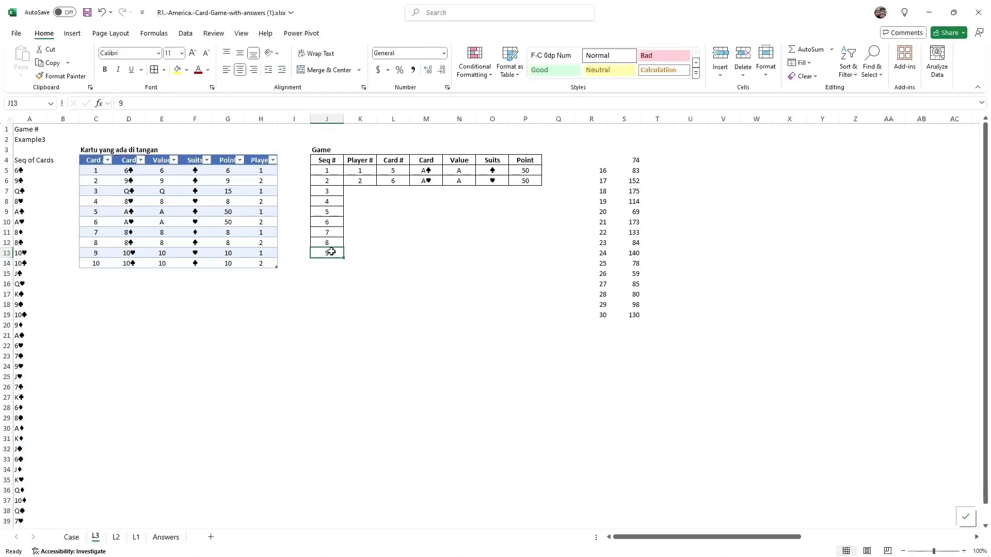
- Copy the alternating player numbers in K5:K6 down to K12 and enter 1 in K13 for the ninth turn
click(361, 180)
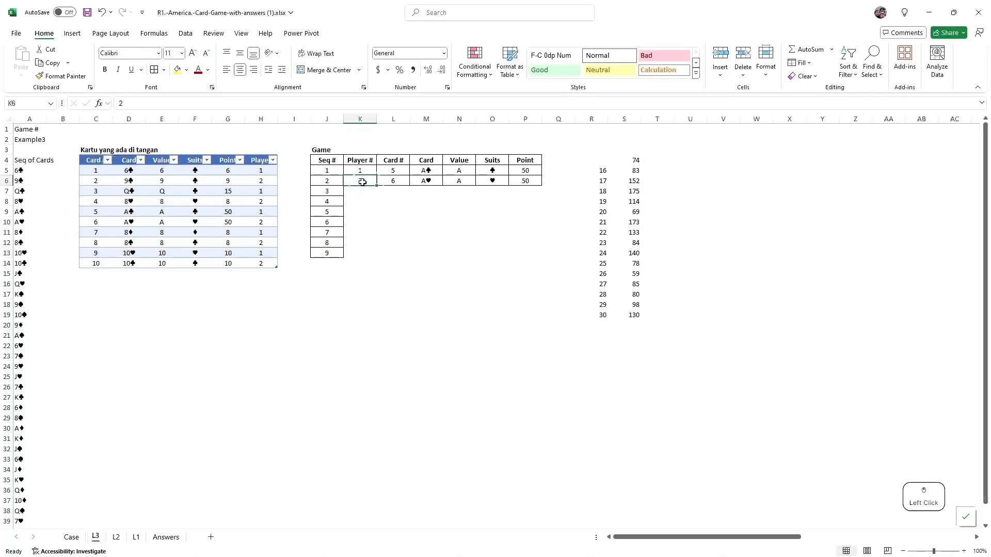
key(Up)
key(shift+Down)
key(ctrl+c)
key(Down)
key(Down)
key(shift+Down)
key(shift+Down)
key(shift+Down)
key(shift+Down)
key(shift+Down)
key(shift+Down)
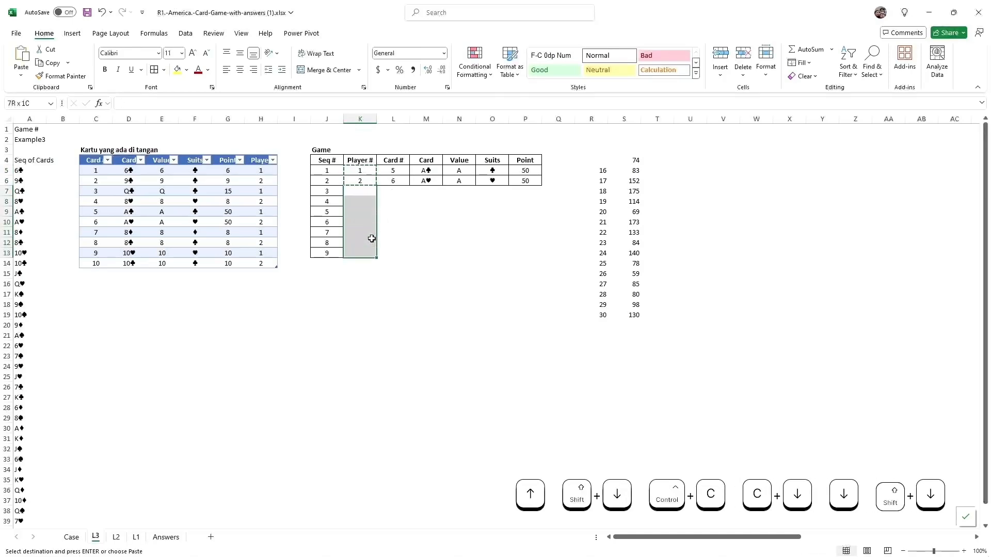
key(shift+Up)
key(Return)
key(ctrl+Down)
key(Down)
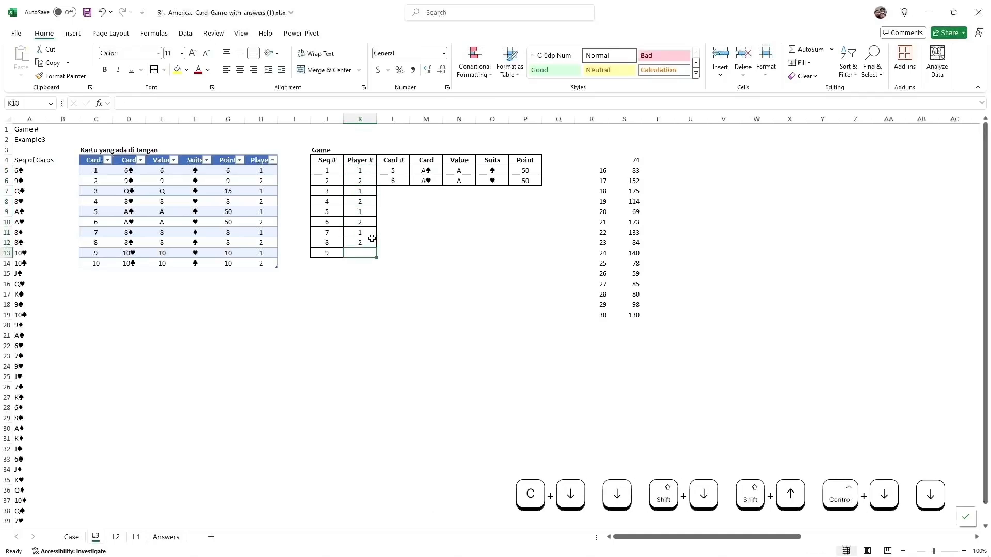
text(1)
key(Up)
- Copy the second turn's Card # to Point formulas in L6:P6 down through row 13
key(Up)
key(Up)
key(Up)
key(Up)
key(Up)
key(ctrl+Down)
key(Right)
key(ctrl+Up)
key(ctrl+shift+Right)
key(ctrl+c)
key(Left)
key(ctrl+Down)
key(shift+Right)
key(Right)
key(ctrl+shift+Up)
key(shift+Down)
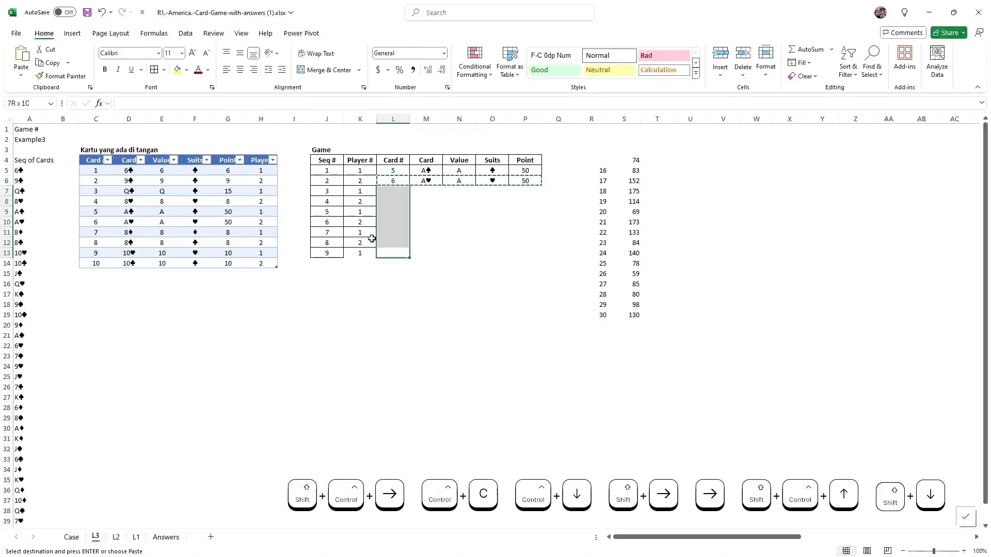
key(Return)
key(ctrl+Up)
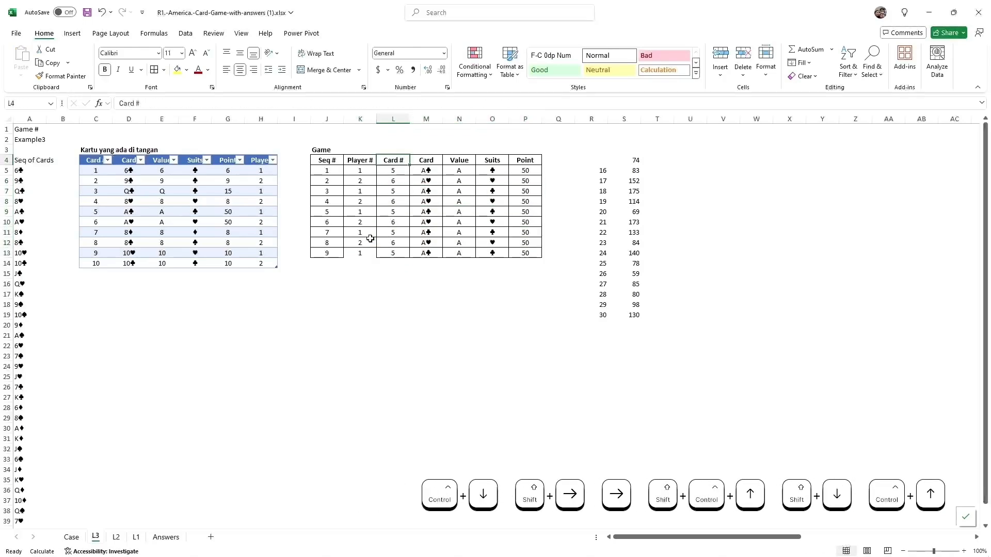
- Apply the cell format of K12 to K13 with Paste Special Formats
click(361, 243)
key(ctrl+c)
key(Down)
key(Menu)
key(s)
key(s)
key(t)
key(Return)
key(Right)
key(ctrl+Up)
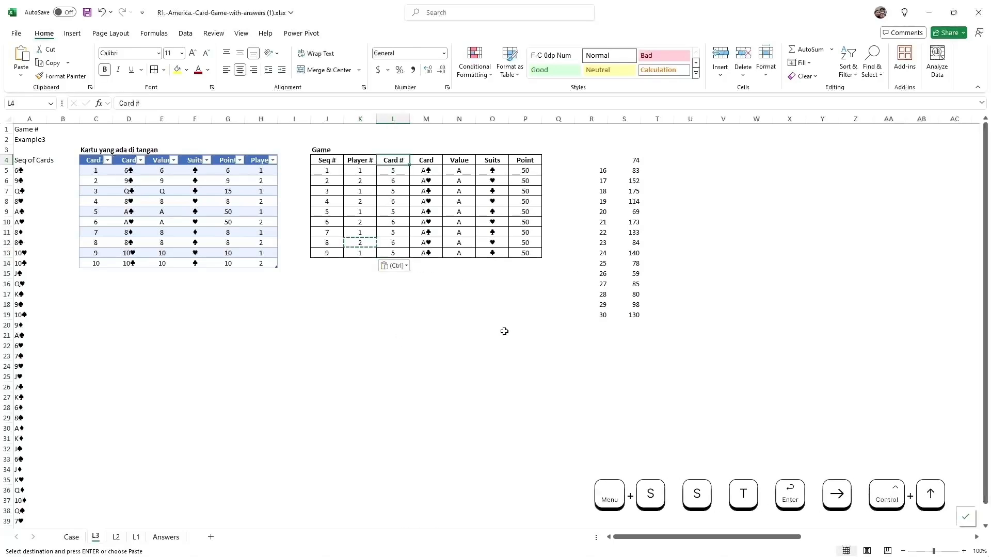
- Examine the Card # formulas in L5, L6 and L7 to compare how each turn's card is chosen
key(Down)
key(Down)
key(Escape)
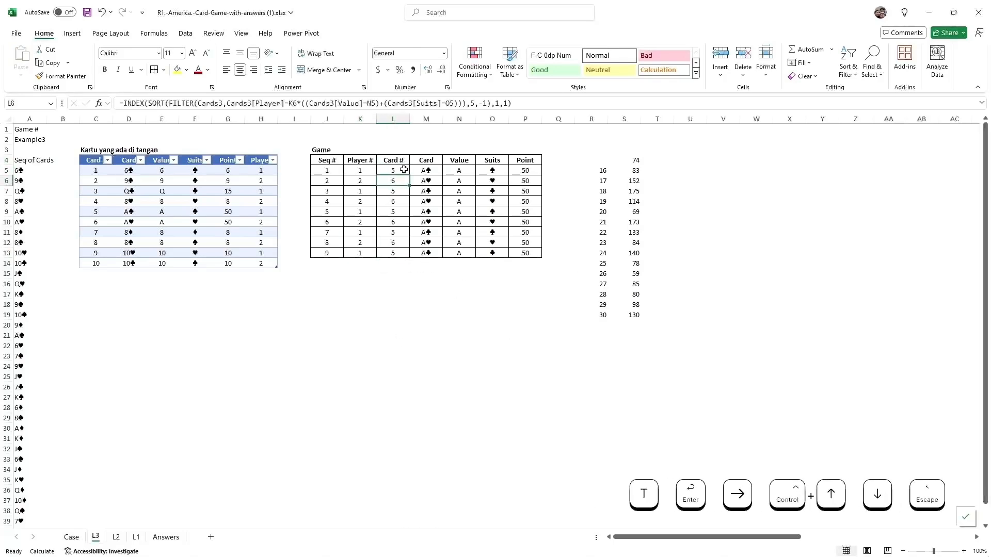
click(328, 191)
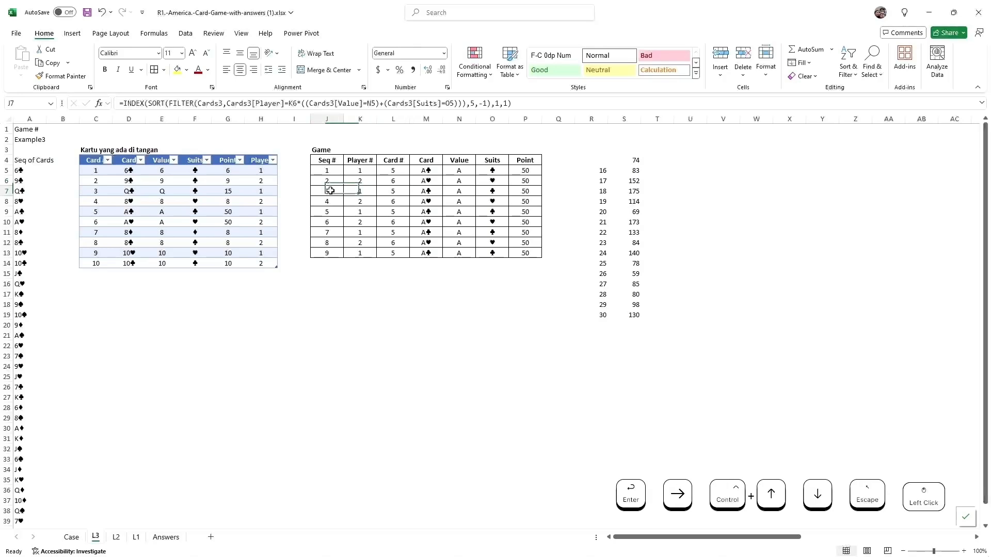
click(367, 193)
click(398, 193)
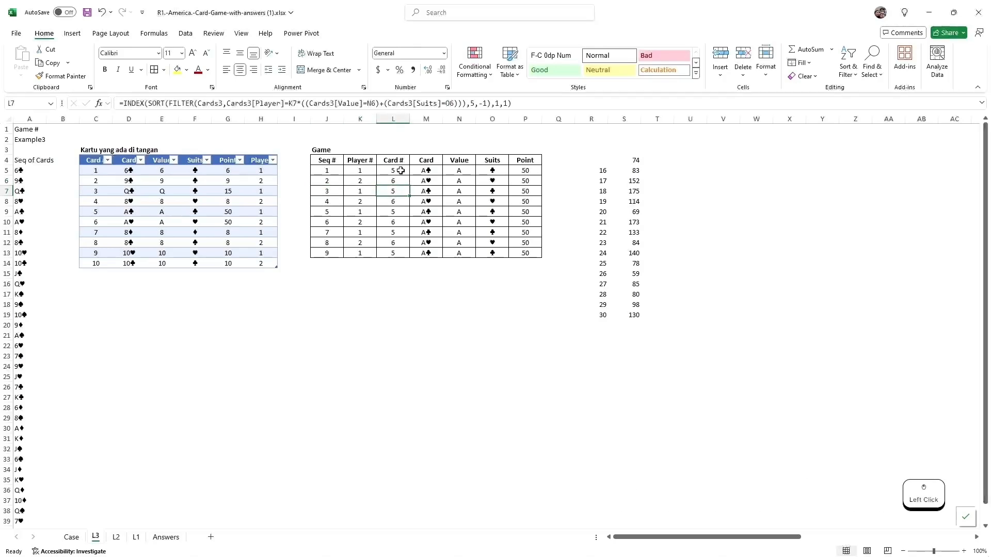
click(401, 170)
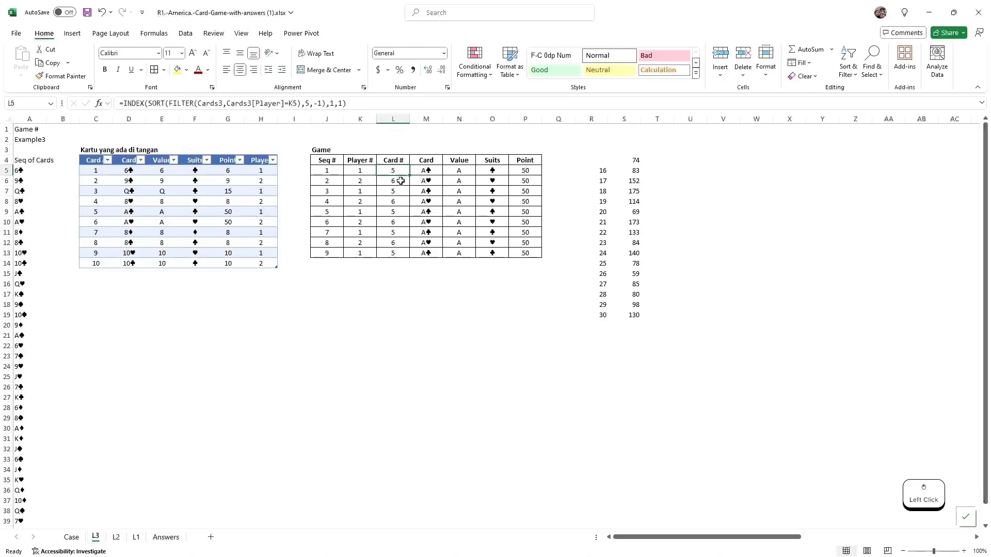
click(400, 181)
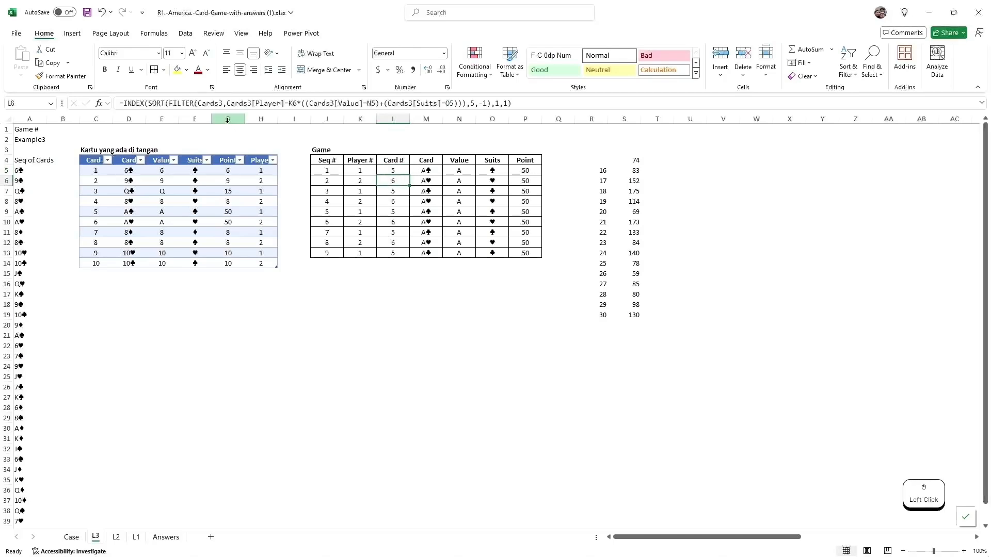
- Add the condition ISNA(MATCH(Cards3[Card '#],L5:L5,0)) to the FILTER in L6, multiplied in after the player test, to exclude cards already played
click(299, 103)
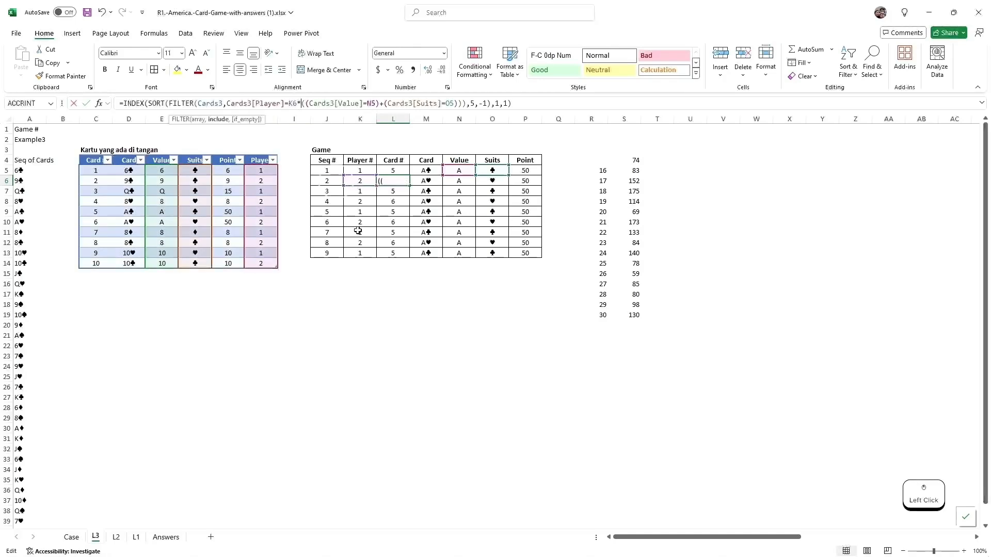
text(*)
text(isna(mat)
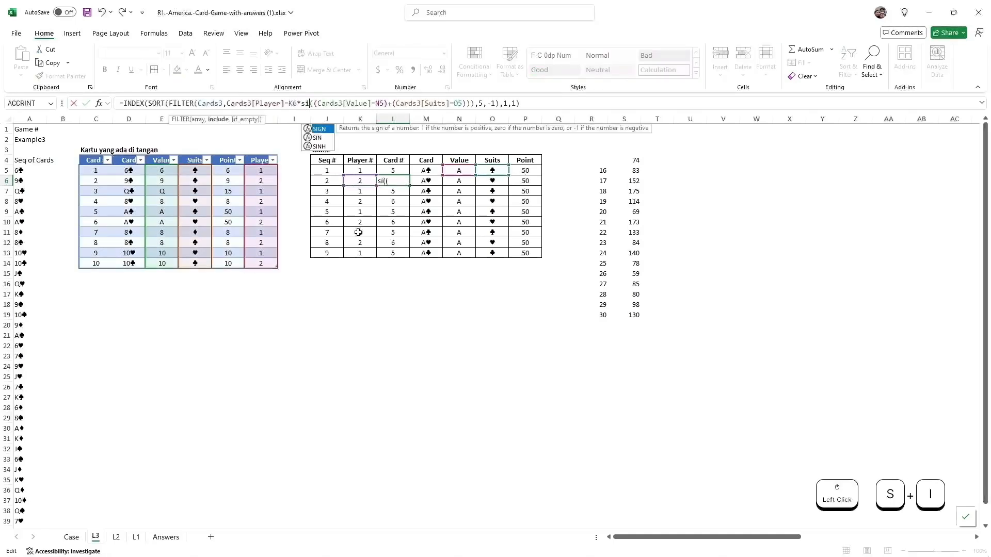
text(ch(c)
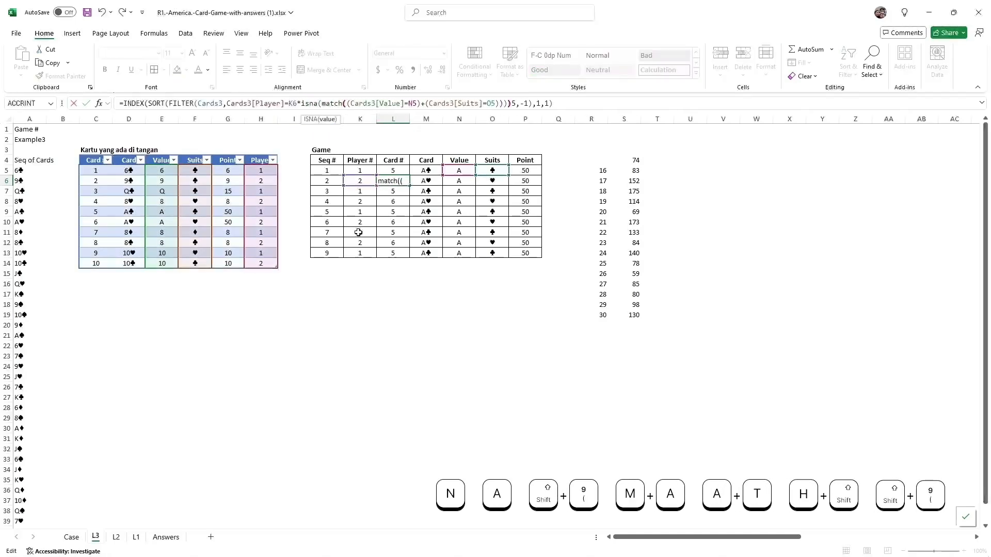
key(BackSpace)
text(card()
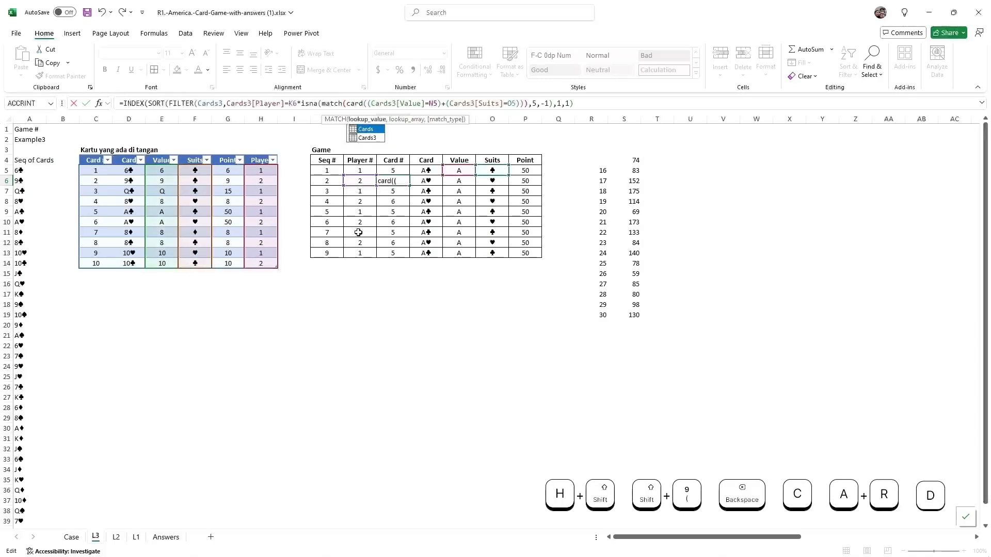
key(Down)
key(Tab)
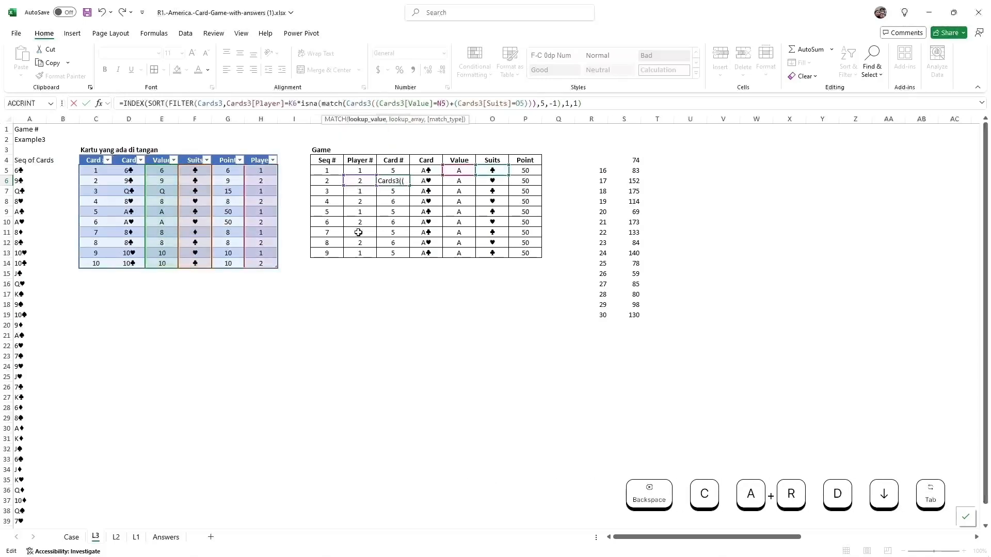
text([)
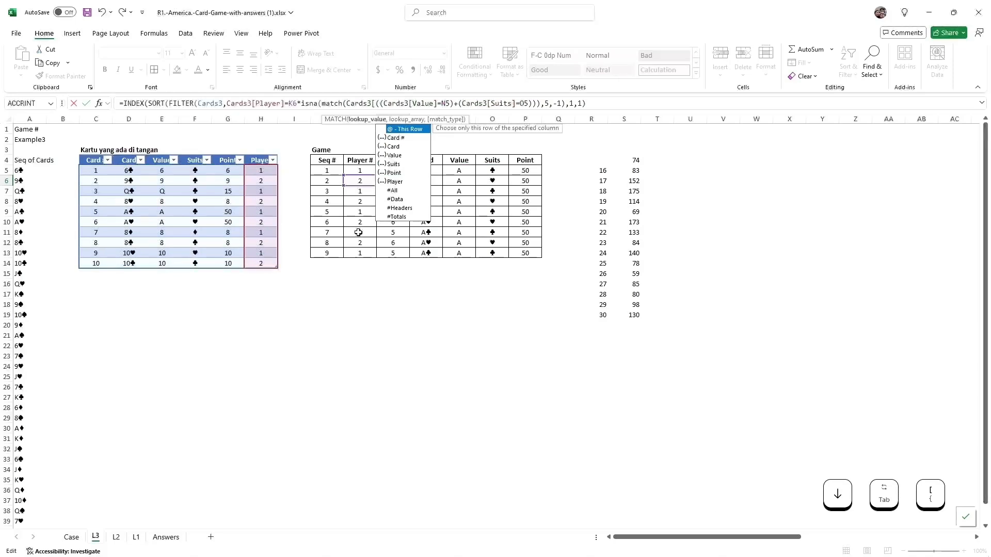
text(c)
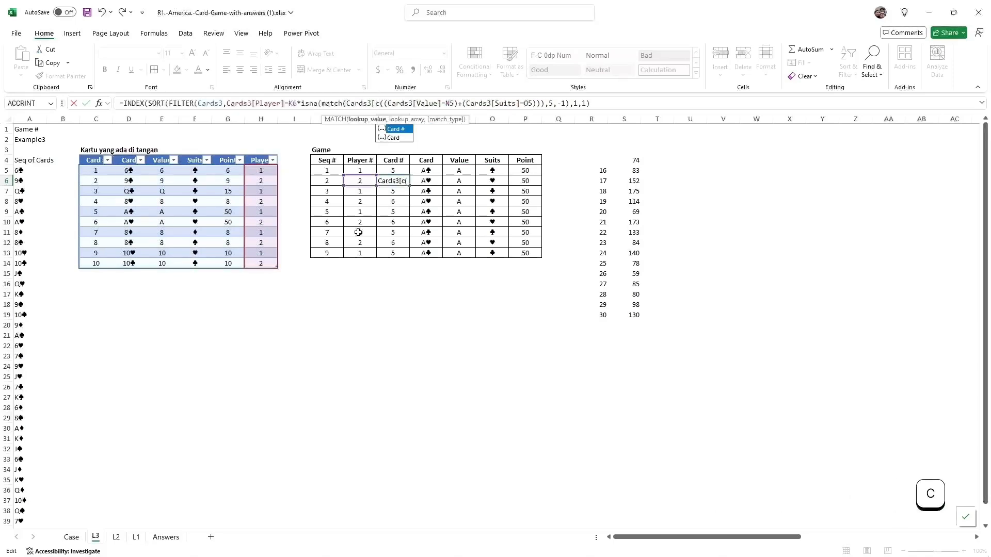
key(Tab)
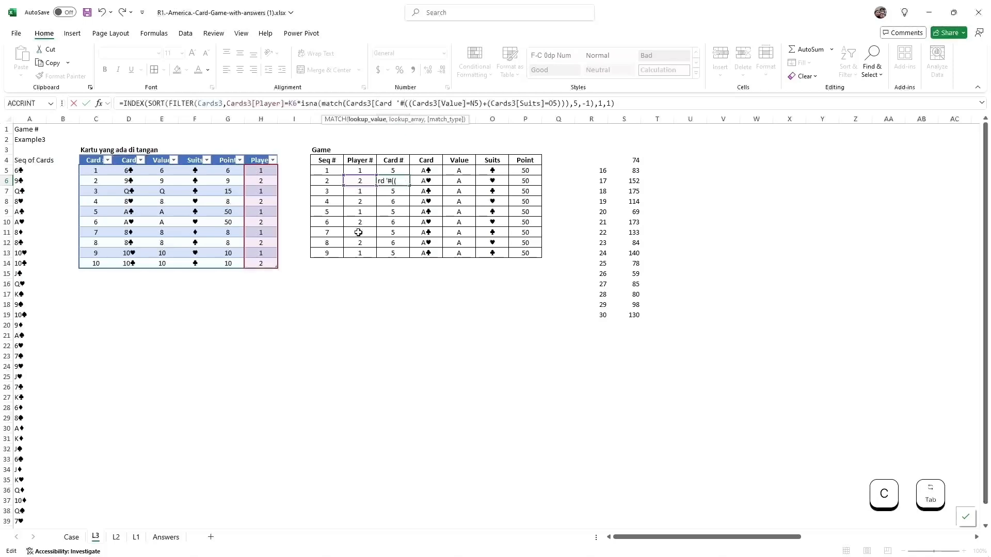
text(])
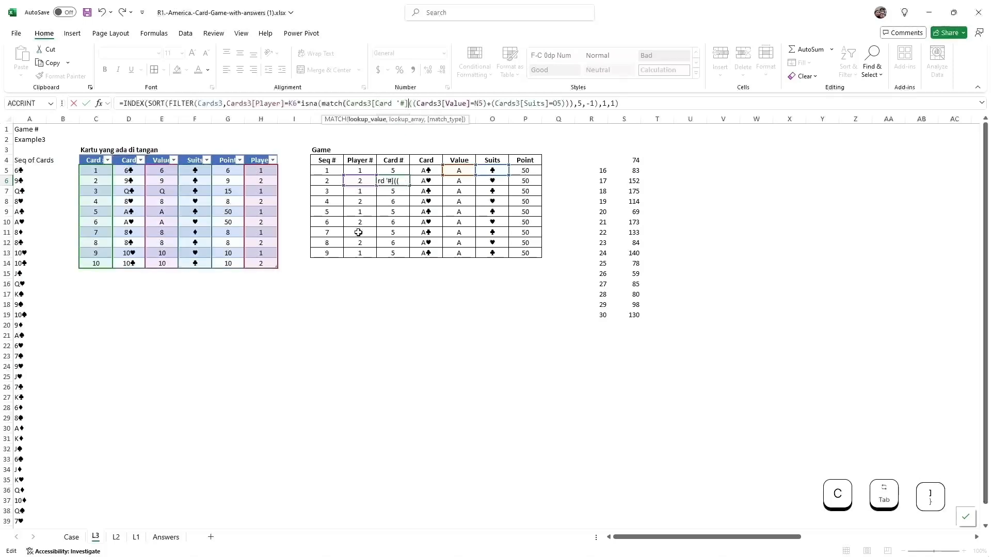
text(,)
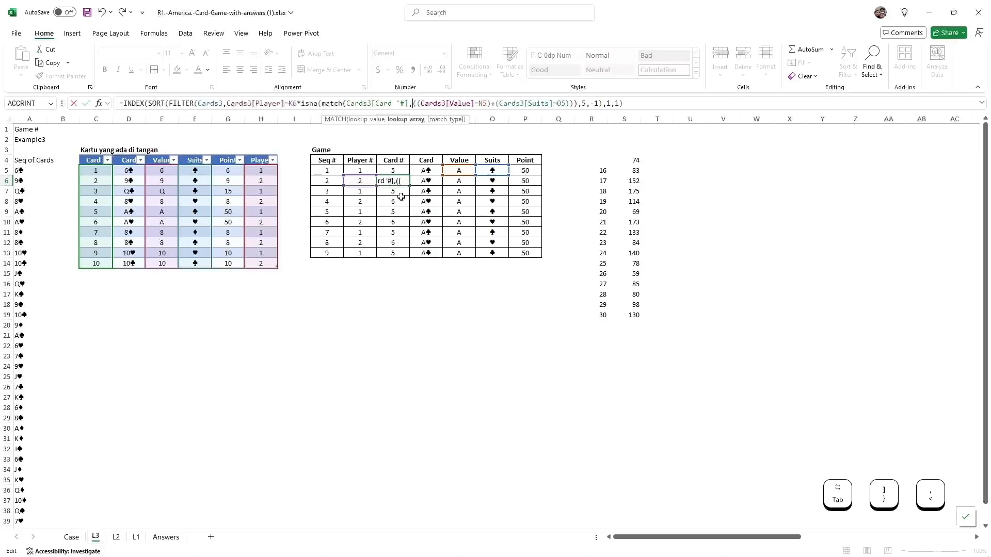
click(393, 169)
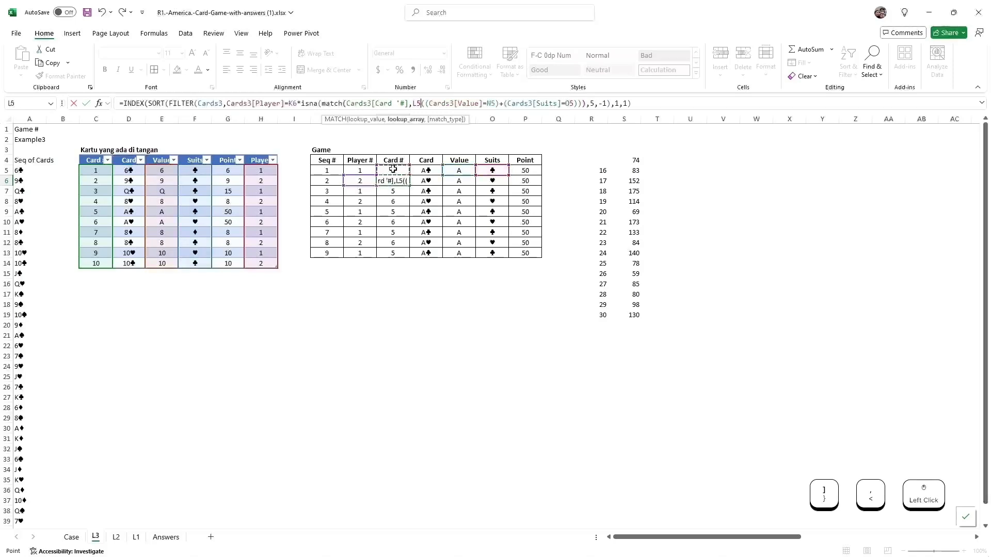
text(:,0)))
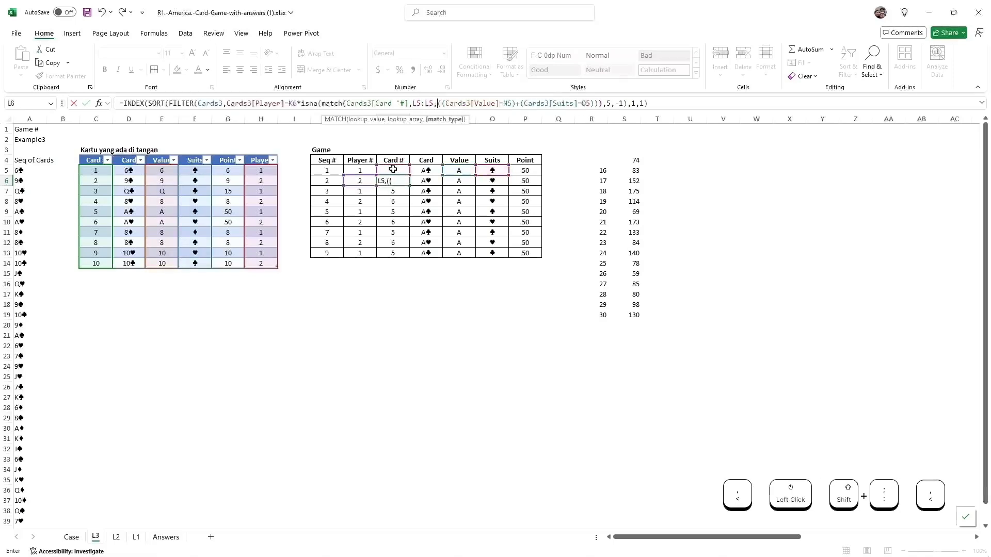
key(BackSpace)
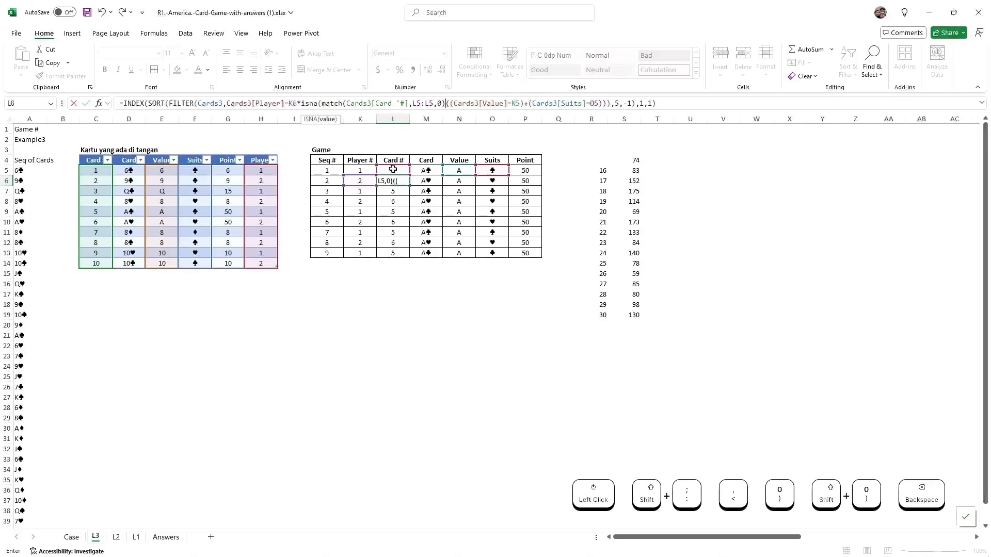
text()*)
key(Return)
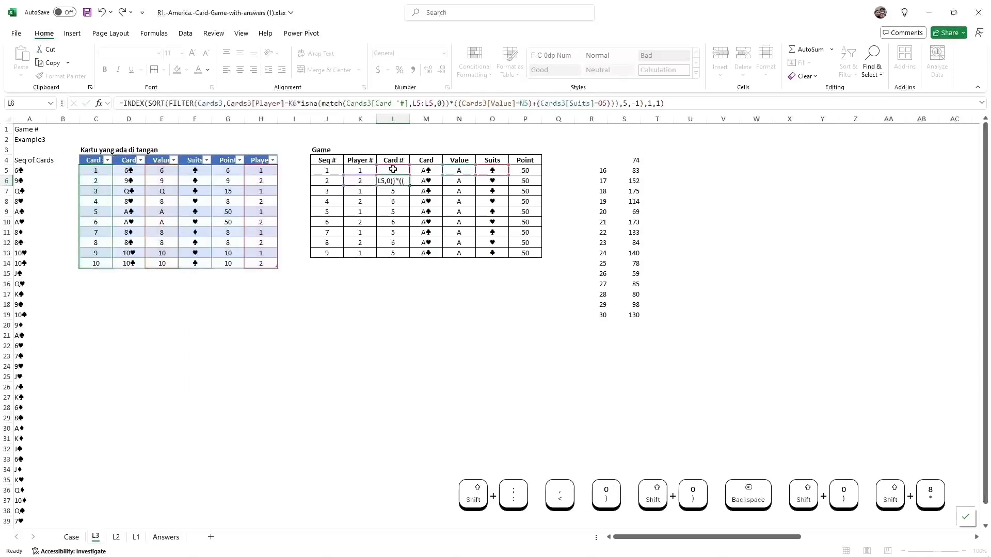
- Make the start of the MATCH range in L6 absolute, so that it reads $L$5:L5
key(Up)
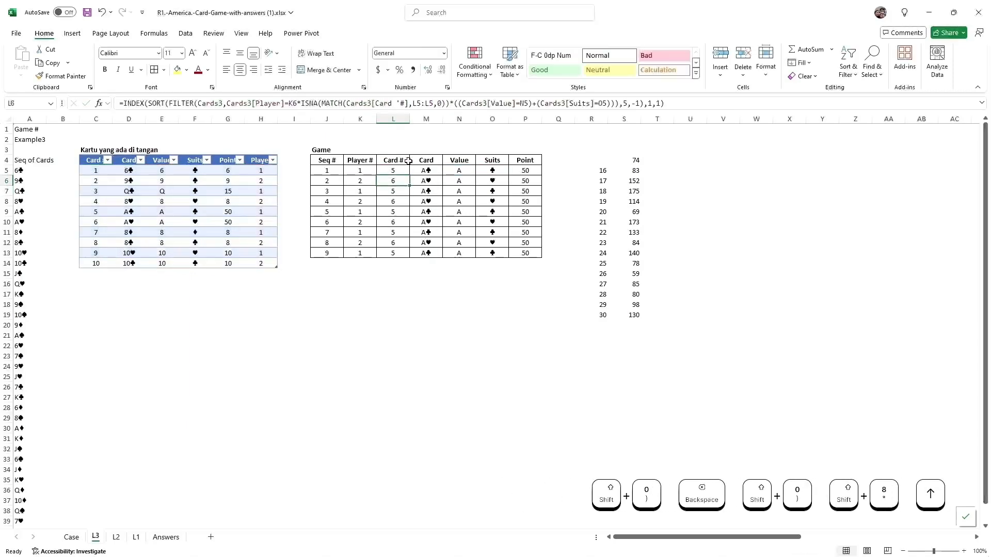
click(415, 104)
key(shift+Right)
key(shift+Right)
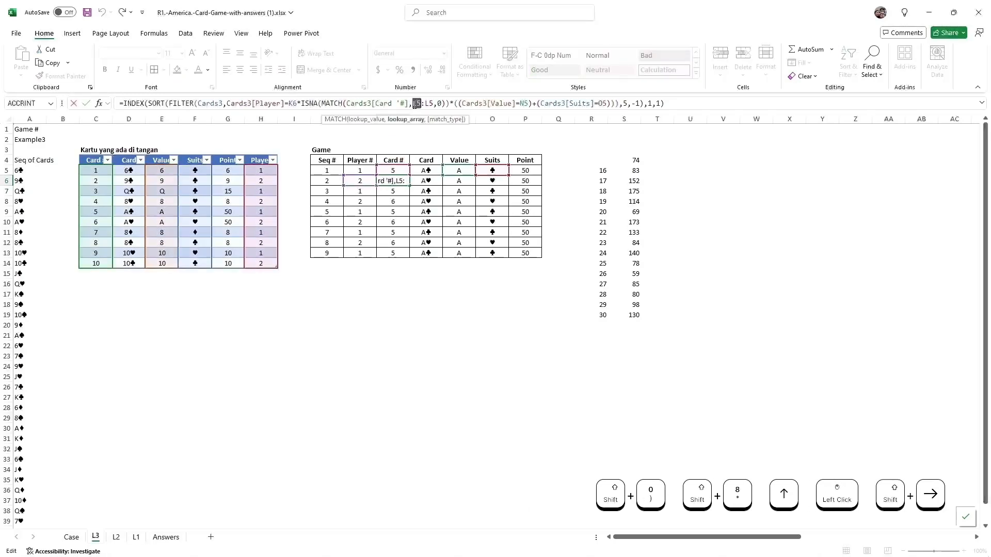
key(F4)
key(Return)
- Copy the revised Card # formula in L6 down through L13
key(Up)
key(ctrl+c)
key(ctrl+shift+Down)
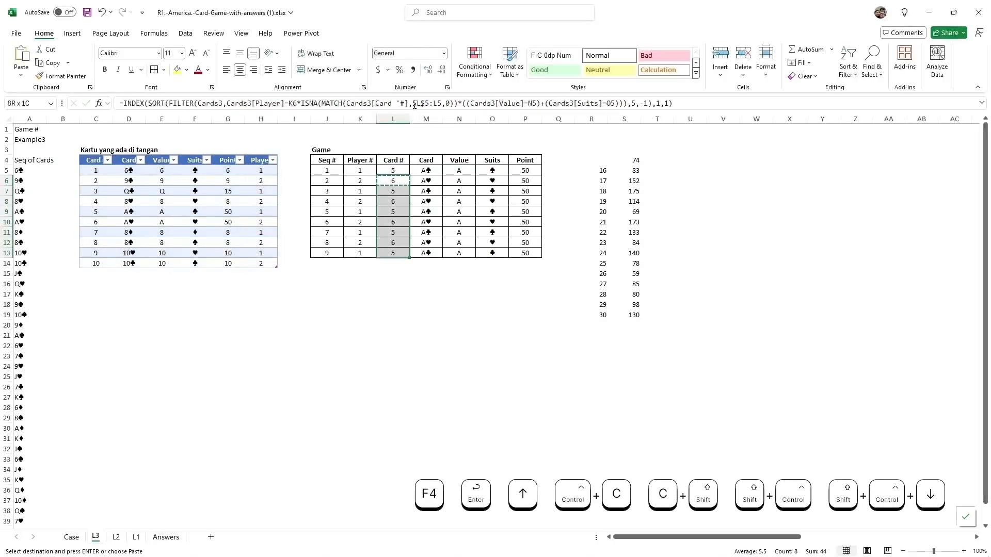
key(Up)
key(Down)
key(ctrl+Down)
key(Down)
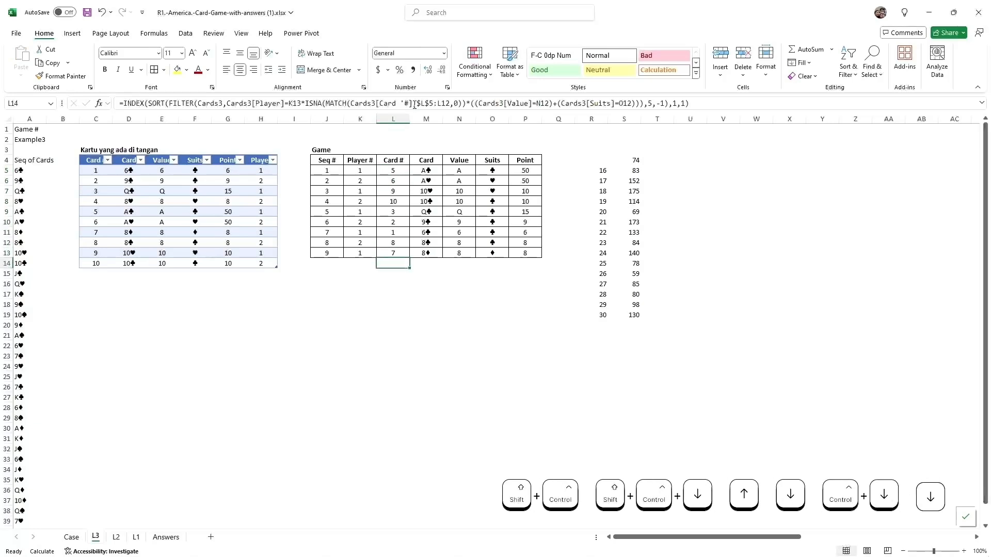
key(Right)
- Extend the subtracted range in S4 to cover all nine turns: =SUM(Cards3[Point])-SUM(P5:P13)
click(635, 161)
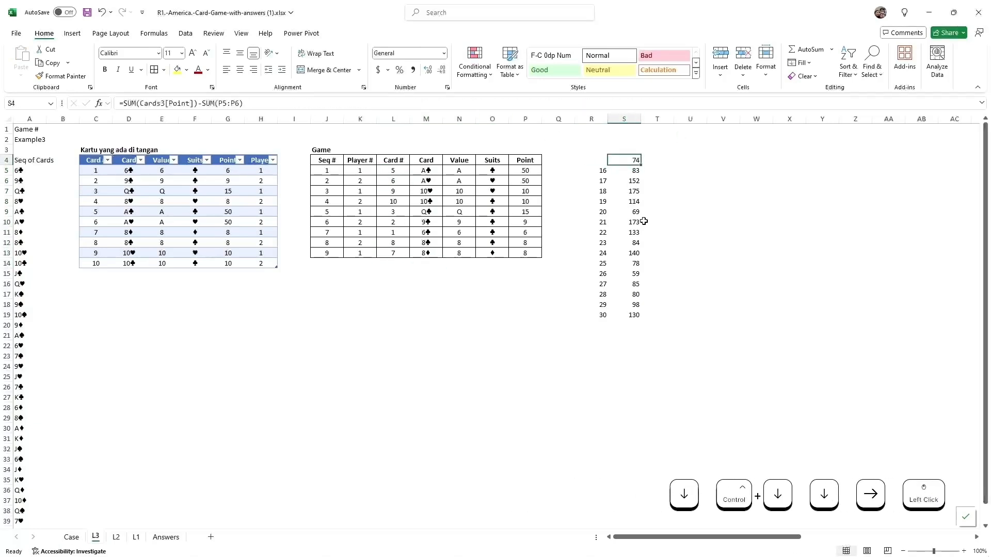
key(F2)
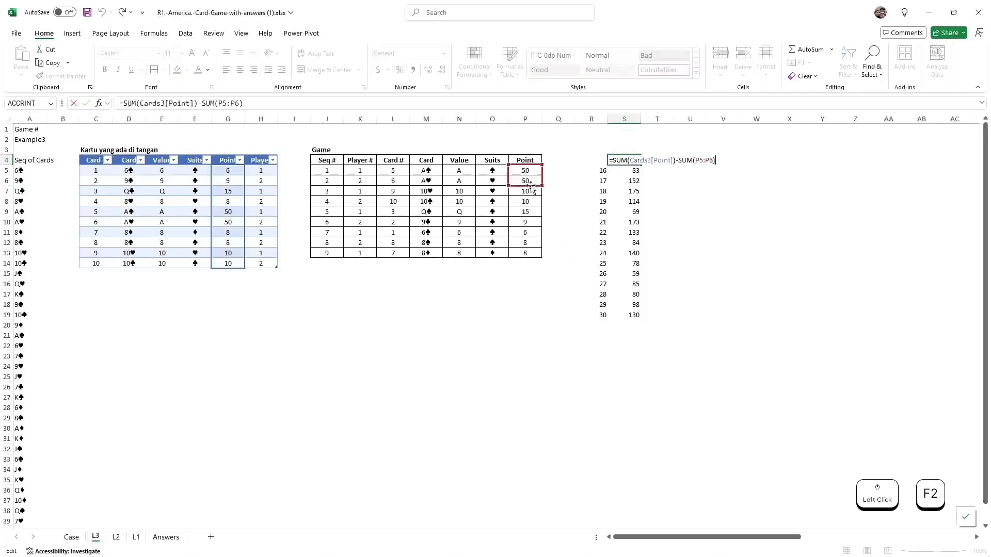
drag(541, 186, 538, 258)
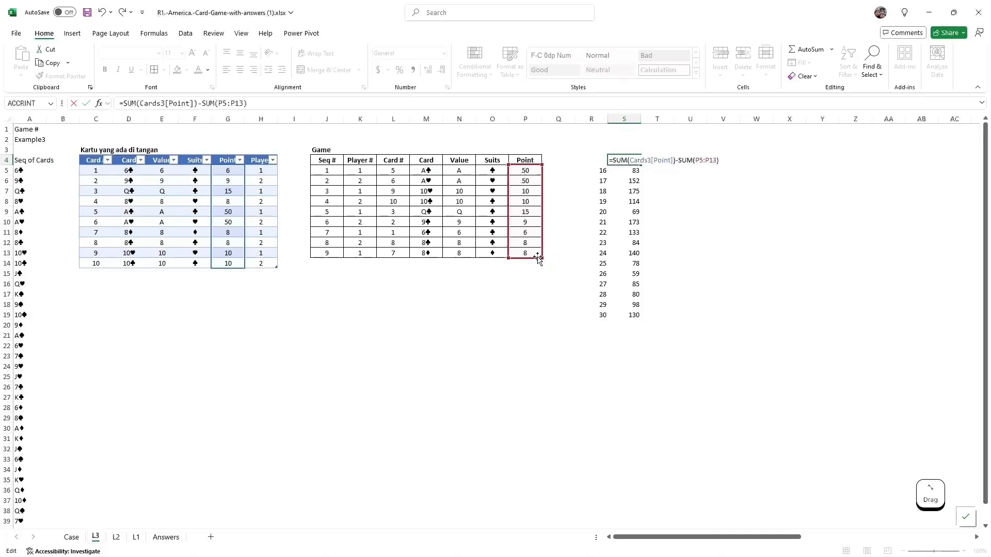
key(Return)
- Review the formulas in L7, L6 and S4 and compare the result with the Example3 answer on the Case sheet
click(407, 187)
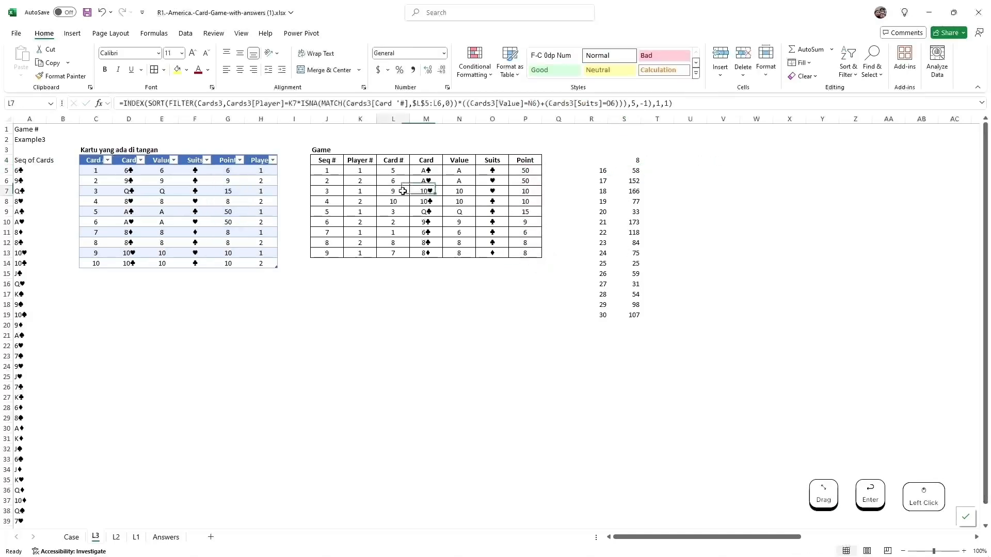
click(401, 180)
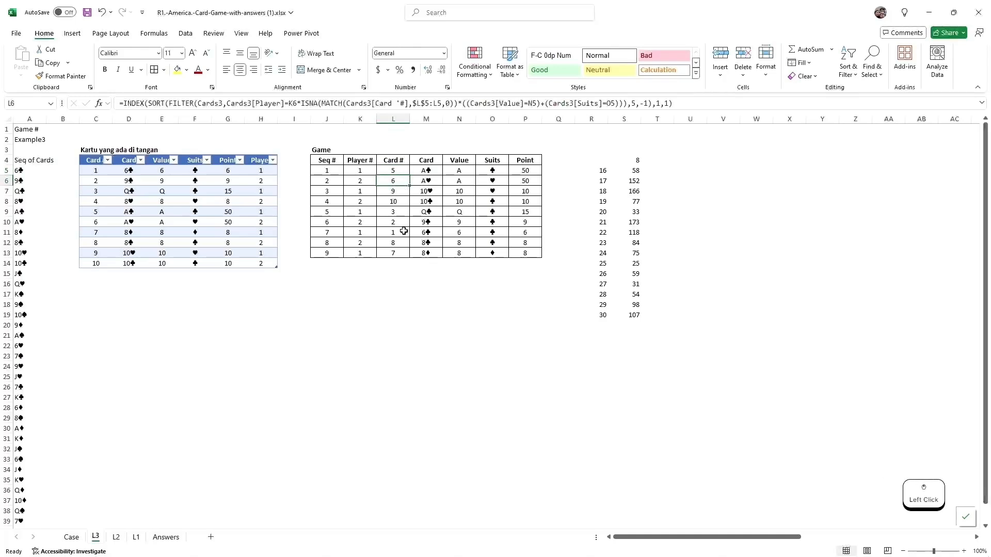
click(636, 161)
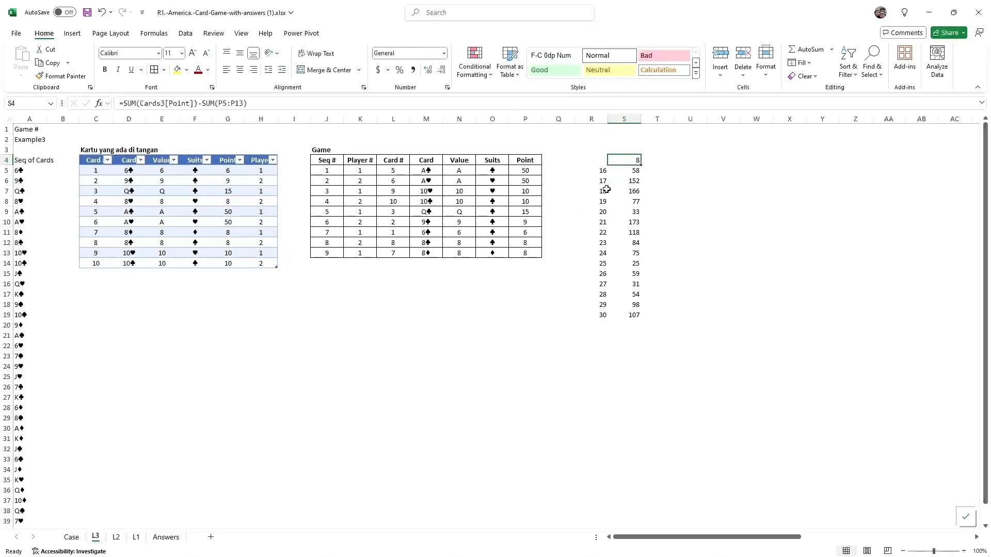
click(74, 538)
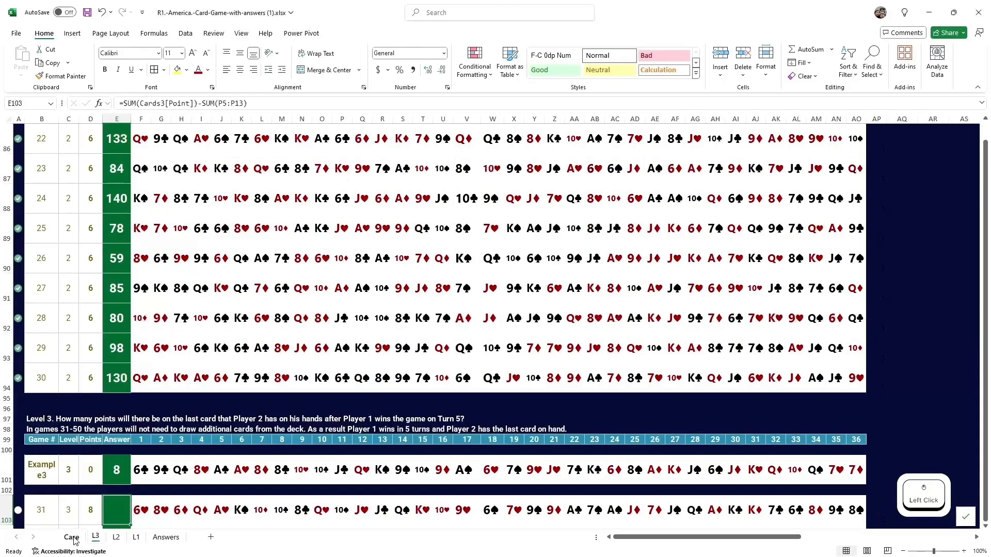
click(123, 472)
- Copy game numbers 31 to 50 from the Case sheet and paste them as values into the L3 sheet starting at R5
scroll(134, 463, down, 3)
click(40, 355)
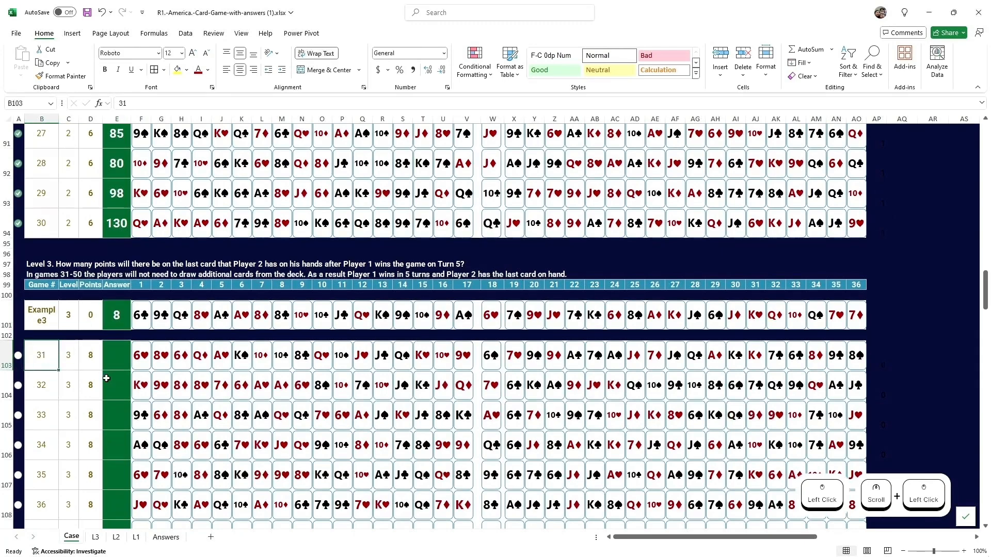
key(ctrl+shift+Down)
key(ctrl+c)
key(ctrl+Page_Down)
key(Down)
key(Left)
key(Menu)
key(s)
key(v)
key(Return)
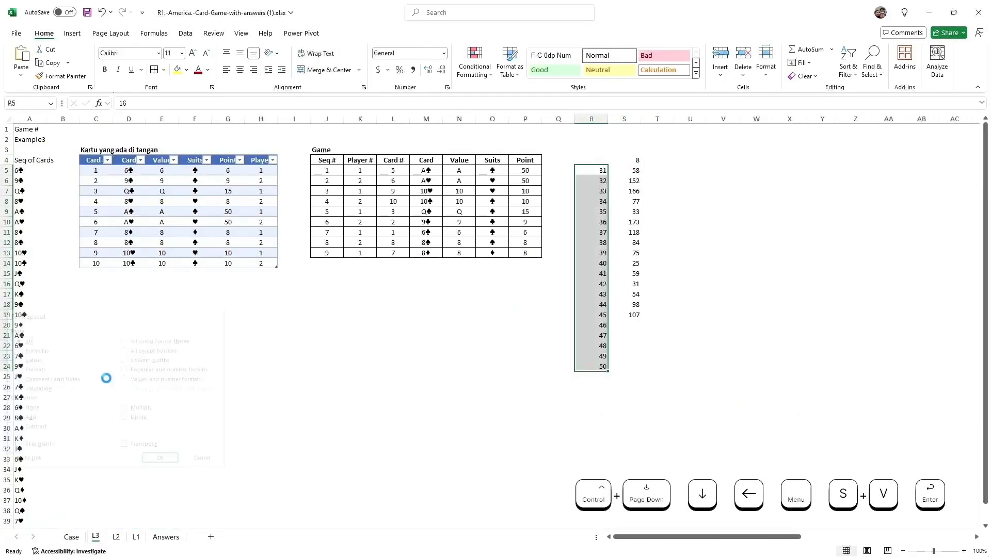
- Clear the old data table results in S5:S19
key(Up)
key(Right)
key(Down)
key(ctrl+shift+Down)
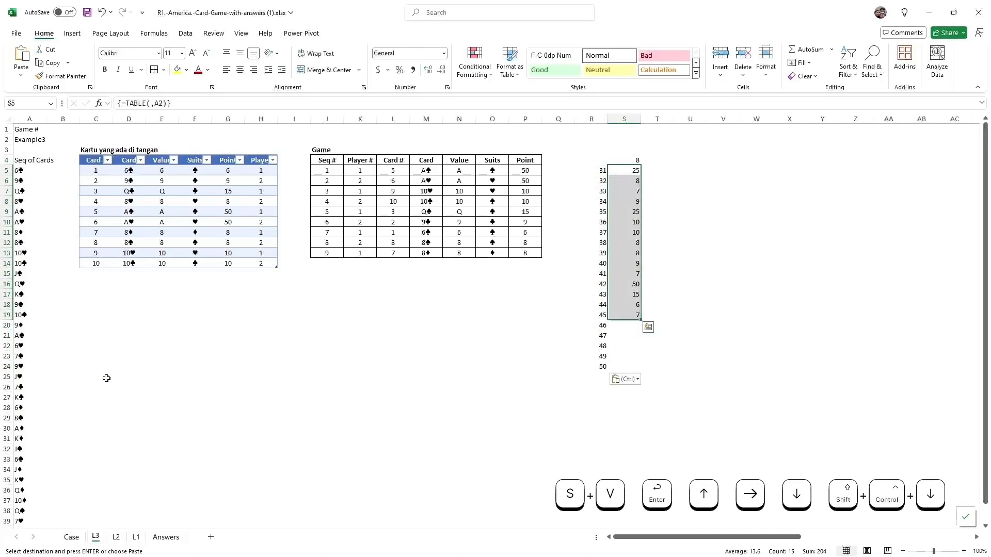
key(Delete)
- Create a What-If data table over R4:S24 with A2 as the column input cell
key(Up)
key(Left)
key(ctrl+shift+Down)
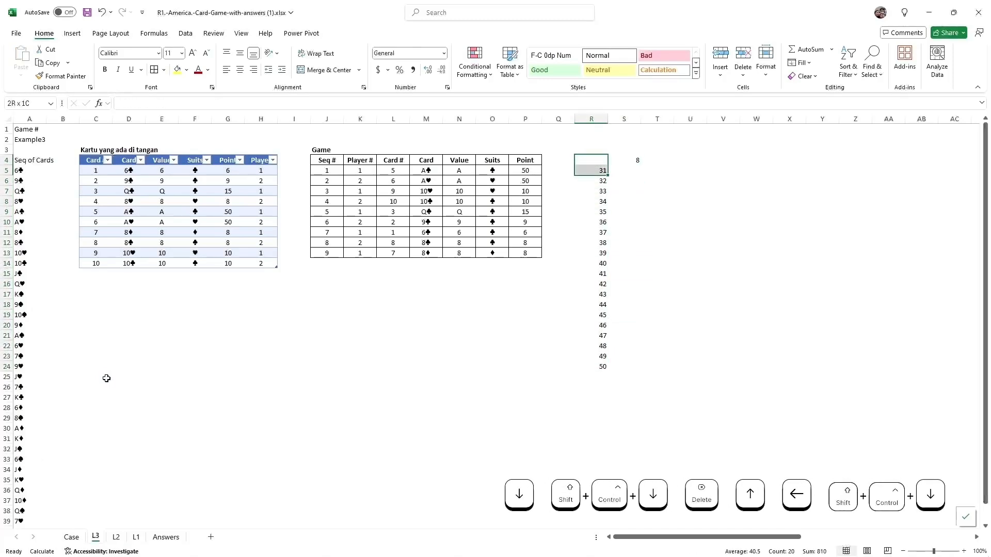
key(ctrl+shift+Down)
key(shift+Right)
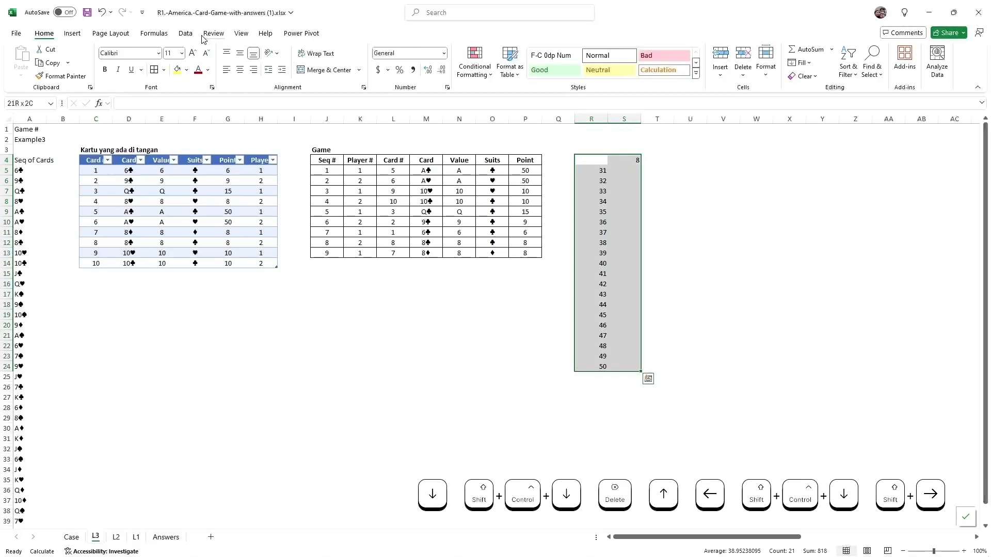
click(185, 34)
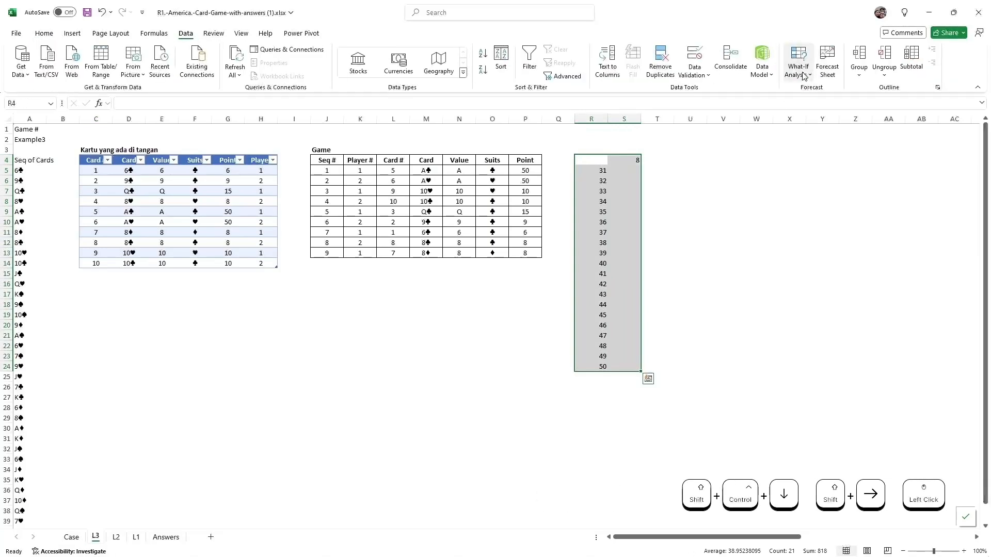
click(803, 76)
click(821, 120)
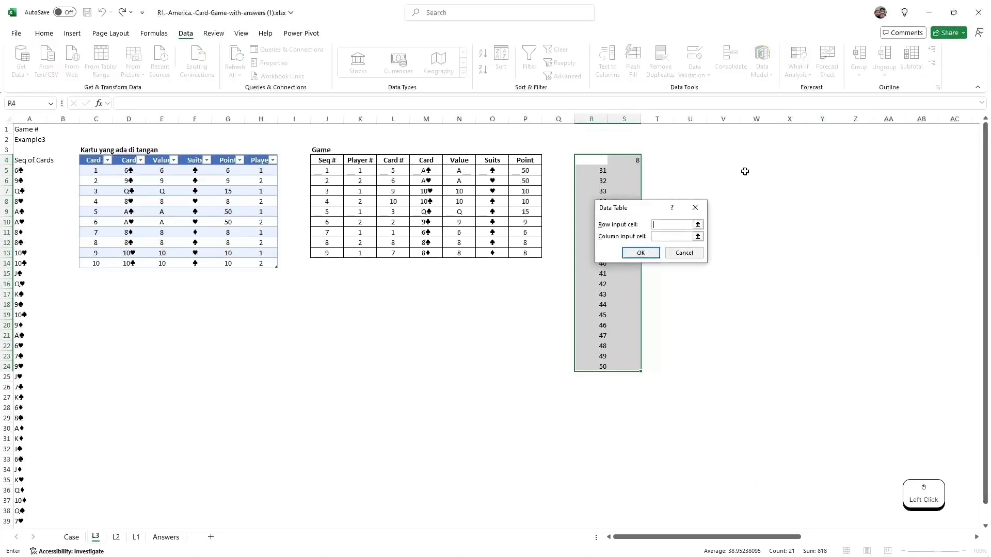
click(21, 139)
key(Return)
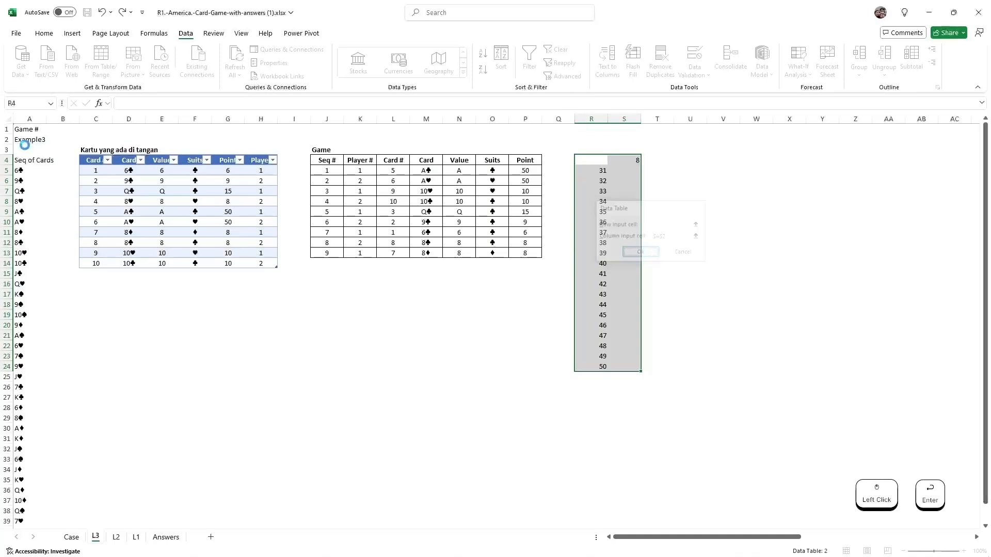
- Link the answer cell E103 for game 31 on the Case sheet to cell S5 of the L3 sheet
key(Down)
key(Right)
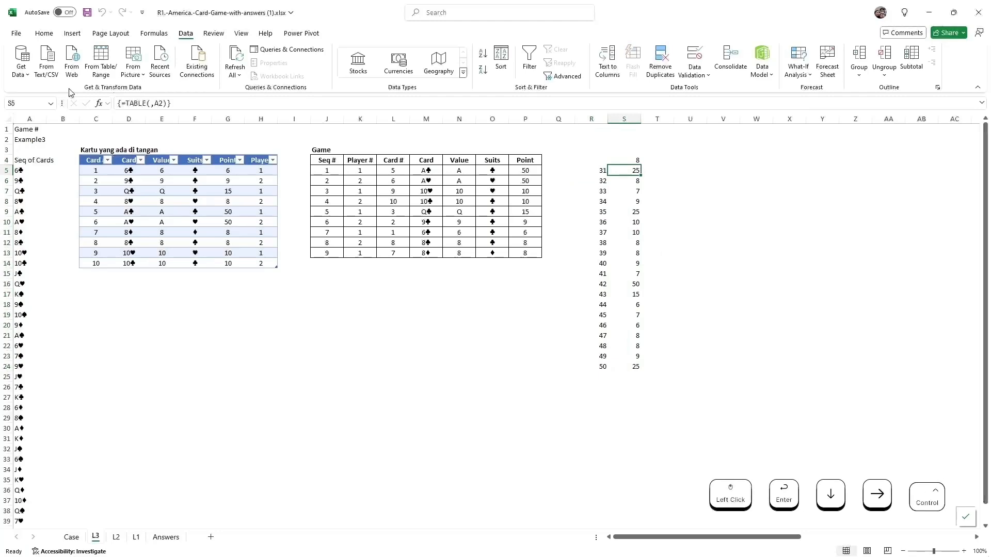
key(ctrl+Page_Up)
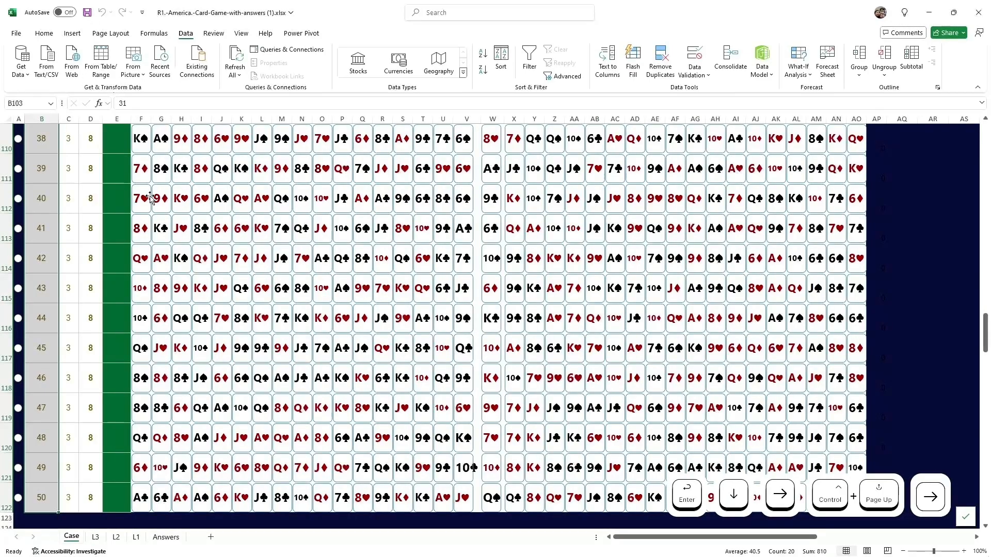
key(Right)
key(Right)
key(Right)
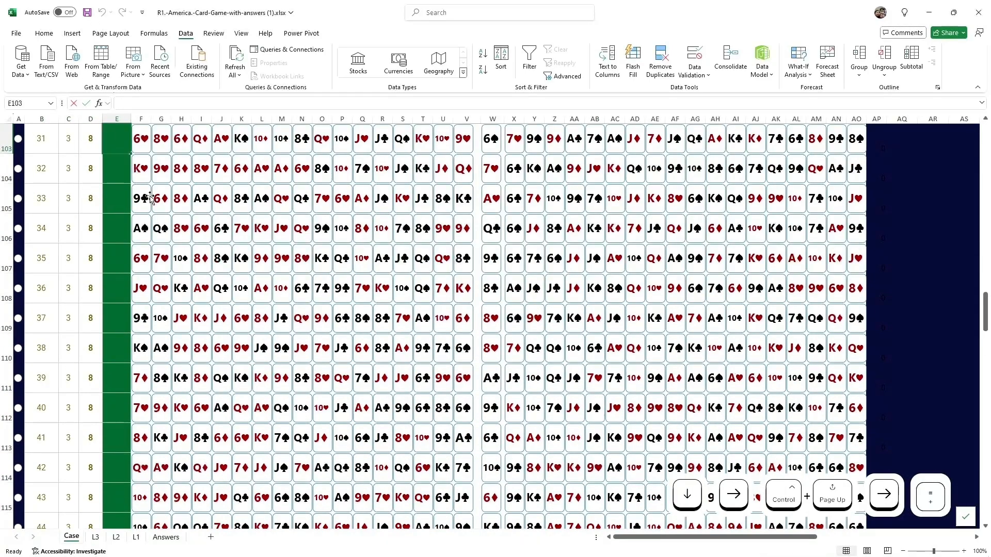
text(=)
key(ctrl+Page_Down)
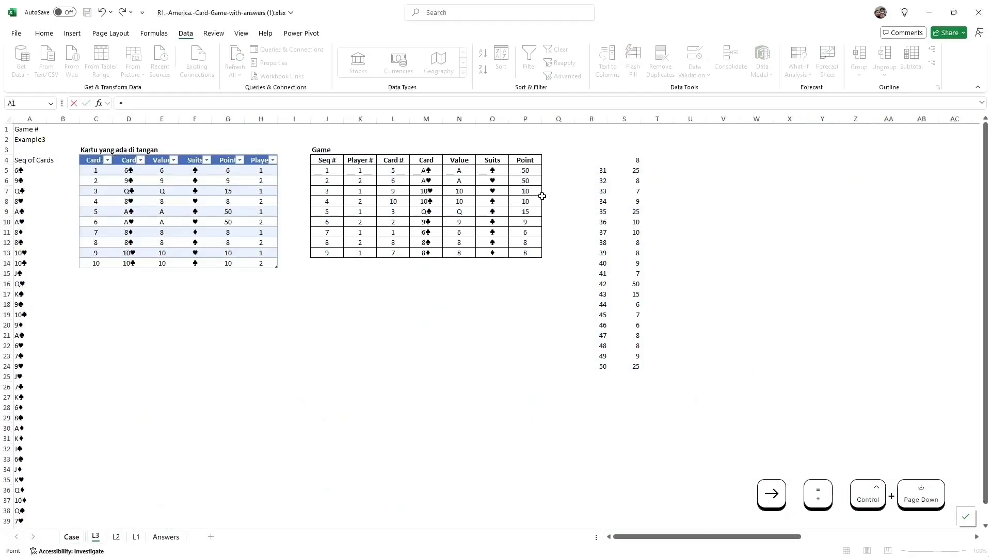
click(635, 172)
key(Return)
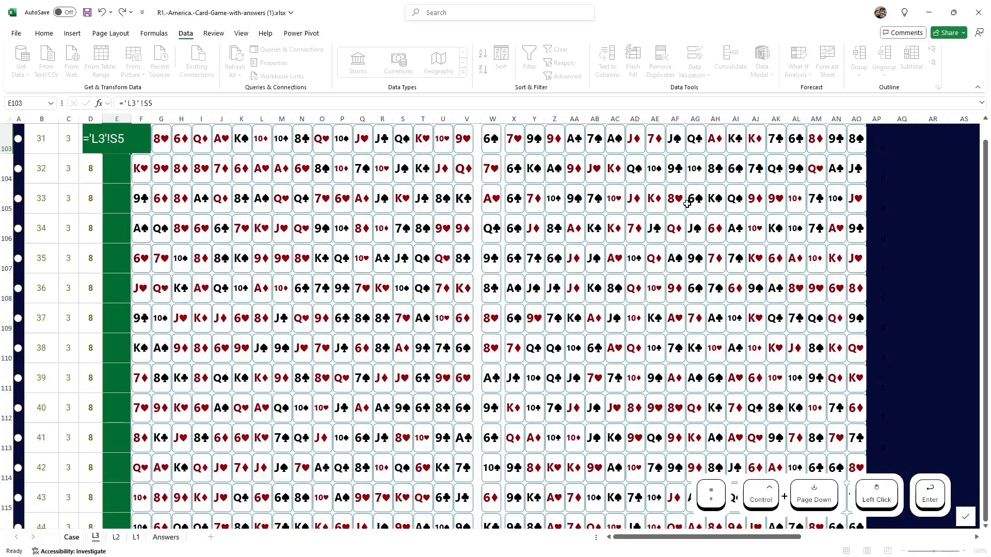
- Copy the formula in E103 and paste it as formulas into E104:E122 for games 32 to 50
key(Up)
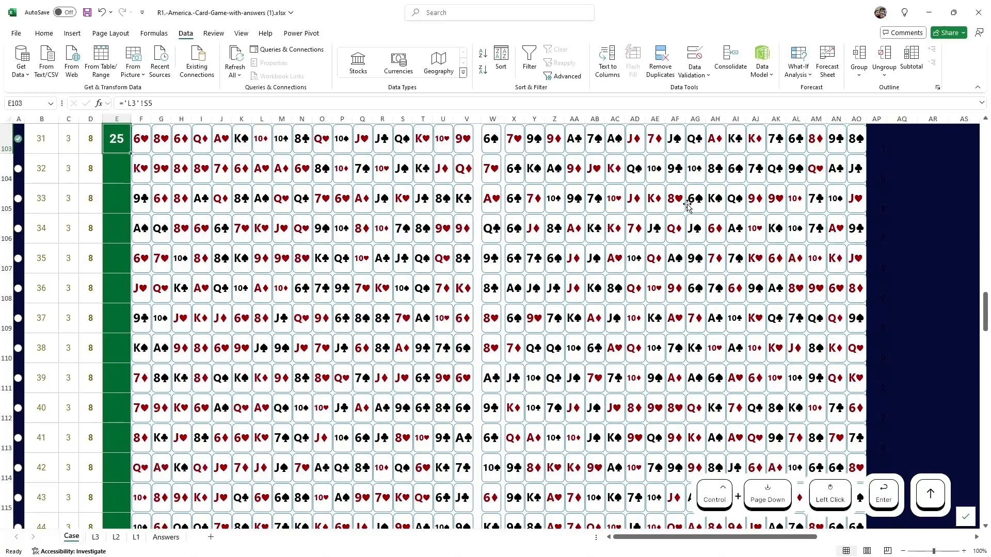
key(ctrl+c)
key(Down)
key(Left)
key(ctrl+Down)
key(Right)
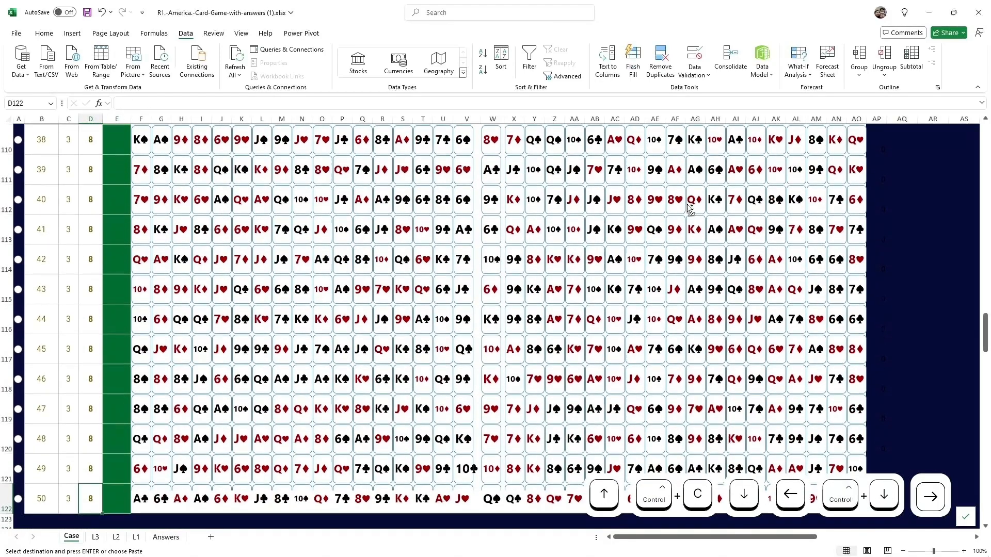
key(ctrl+shift+Up)
key(shift+Down)
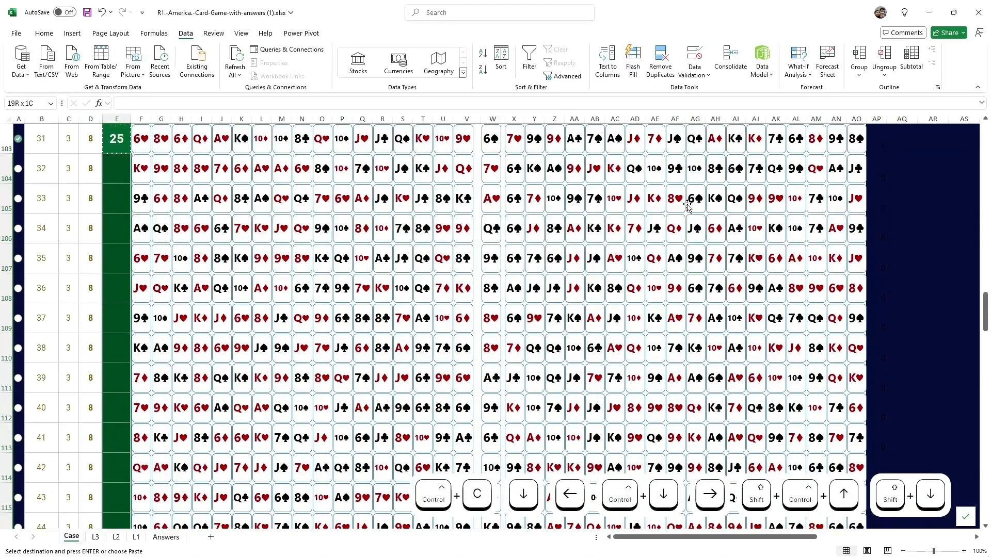
key(Menu)
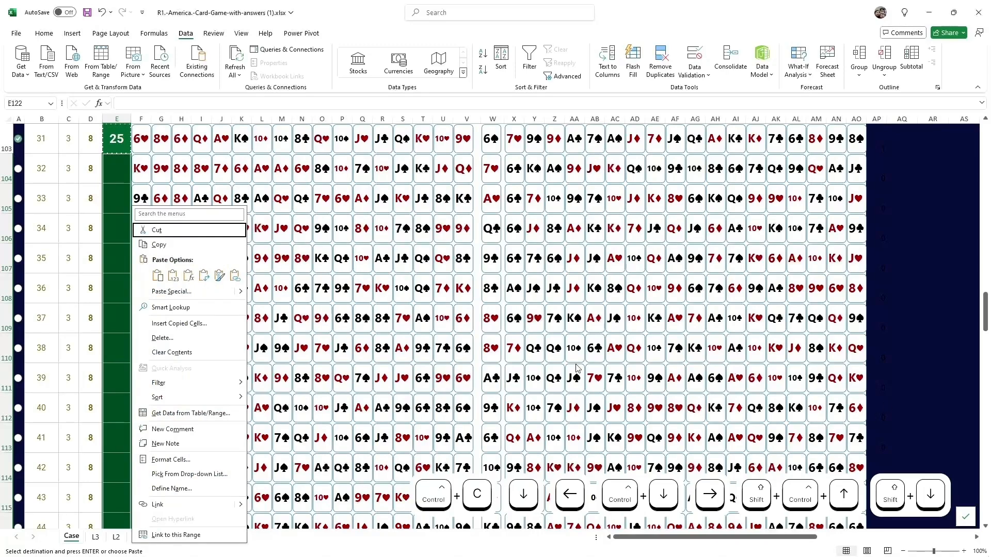
click(188, 276)
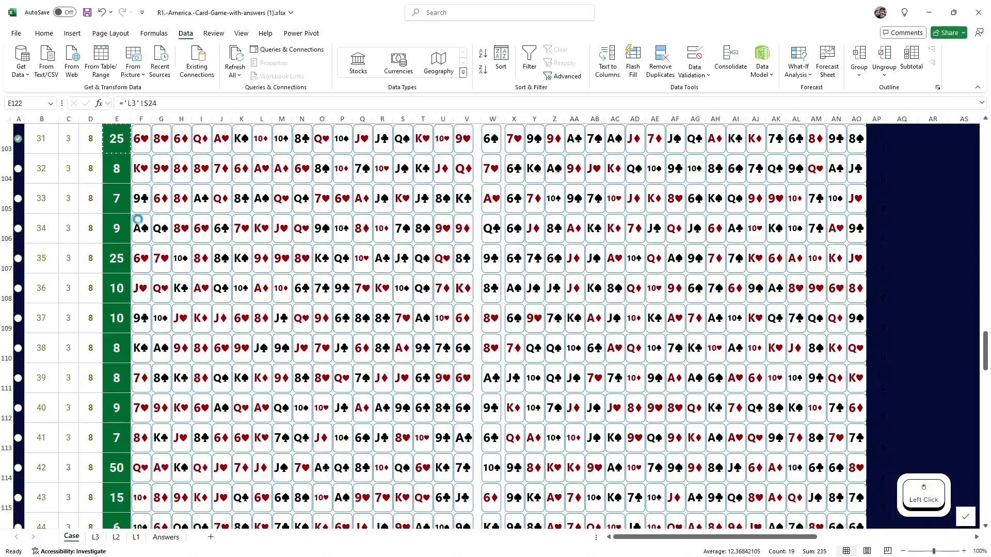
- Review the check marks beside the Level 3 answers for games 31 to 50, including the check formula in A122
scroll(31, 177, down, 4)
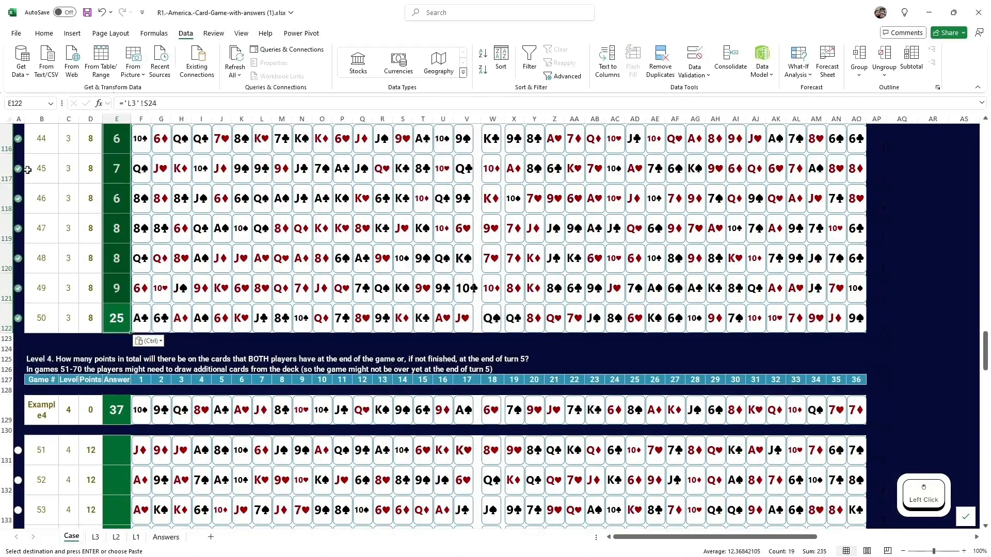
scroll(42, 192, up, 2)
key(Left)
key(Left)
key(Left)
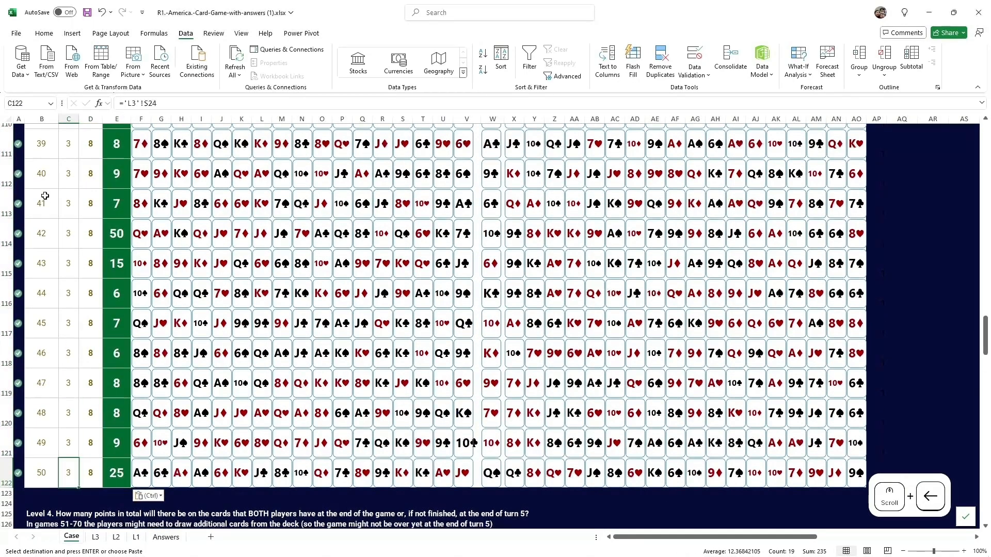
key(Left)
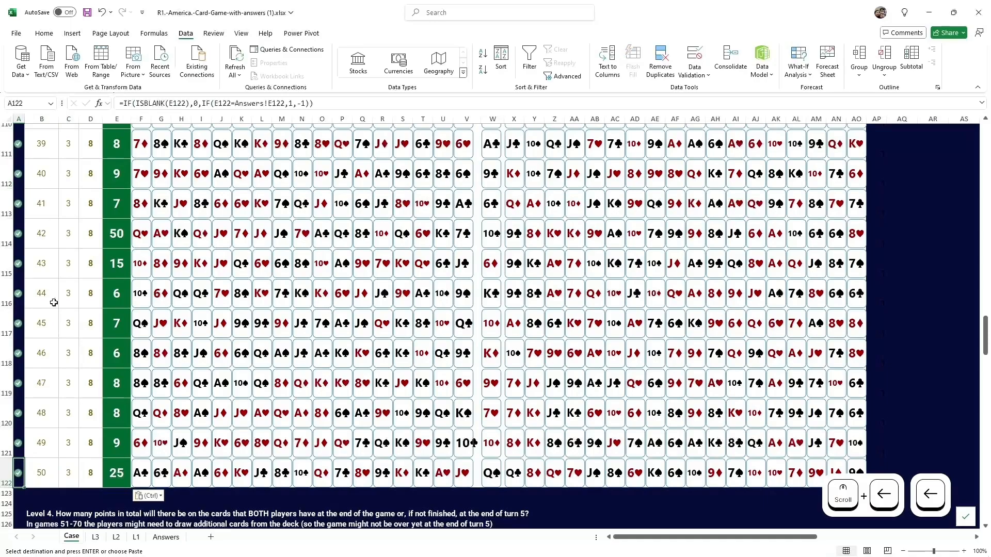
scroll(41, 296, up, 1)
scroll(41, 296, up, 5)
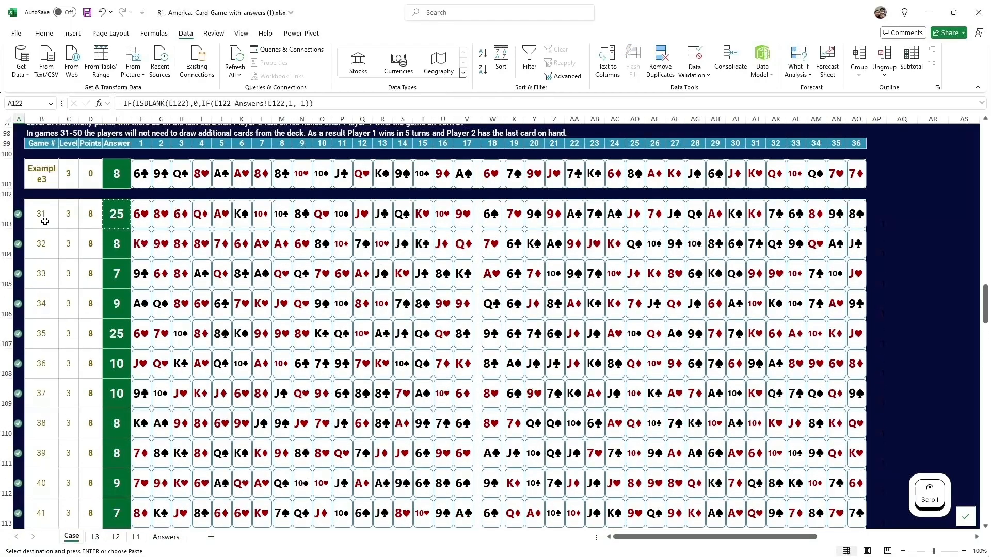
scroll(42, 227, down, 3)
scroll(63, 233, down, 3)
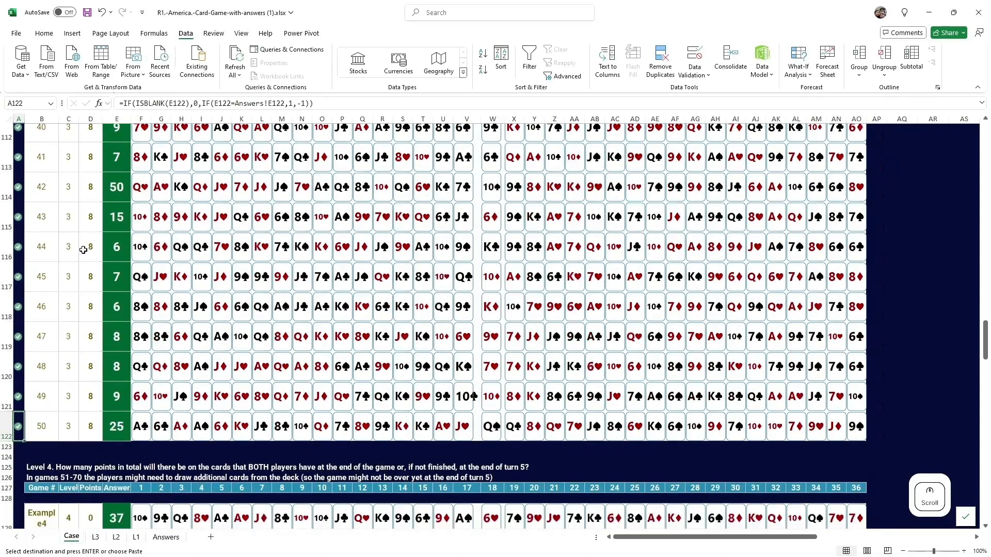
- End the copy mode at answer cell E122 and save the workbook
click(122, 416)
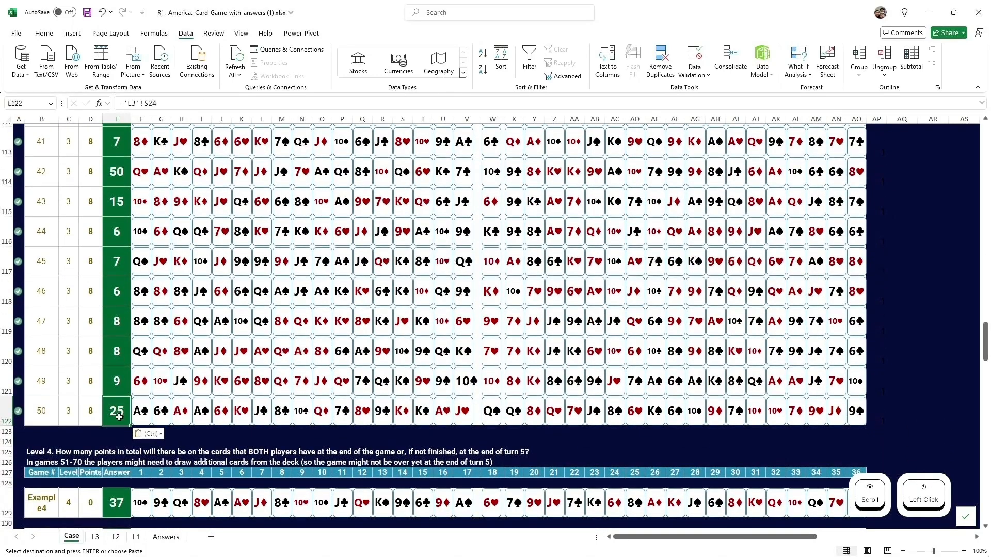
key(Escape)
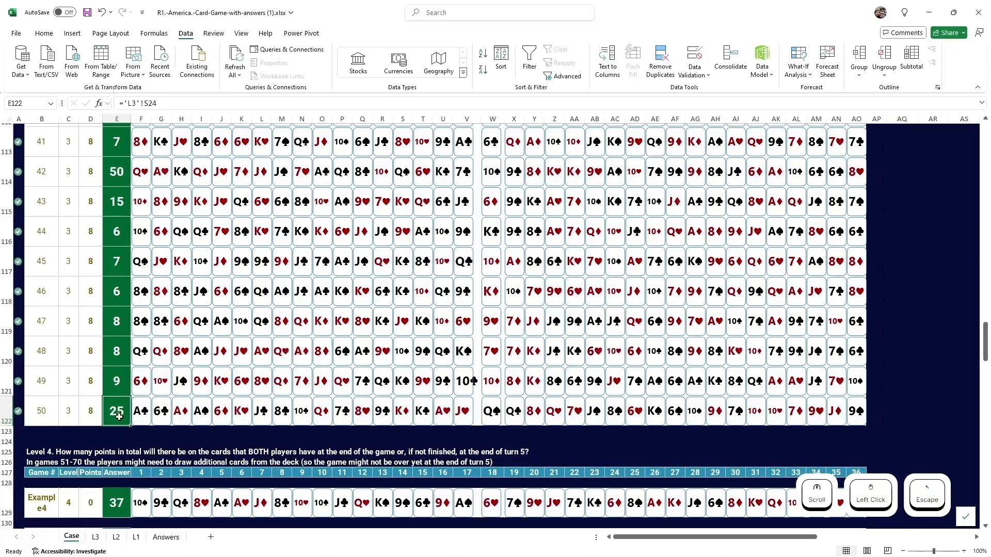
key(ctrl+s)
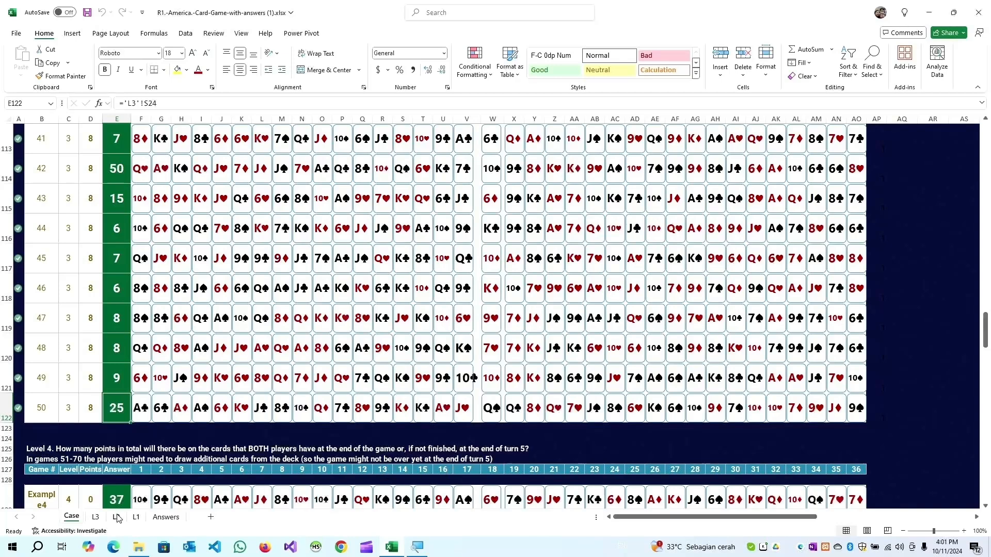
- Duplicate the L3 sheet, rename the copy L4 and place it between the Case and L3 sheets
click(94, 518)
drag(96, 520, 122, 517)
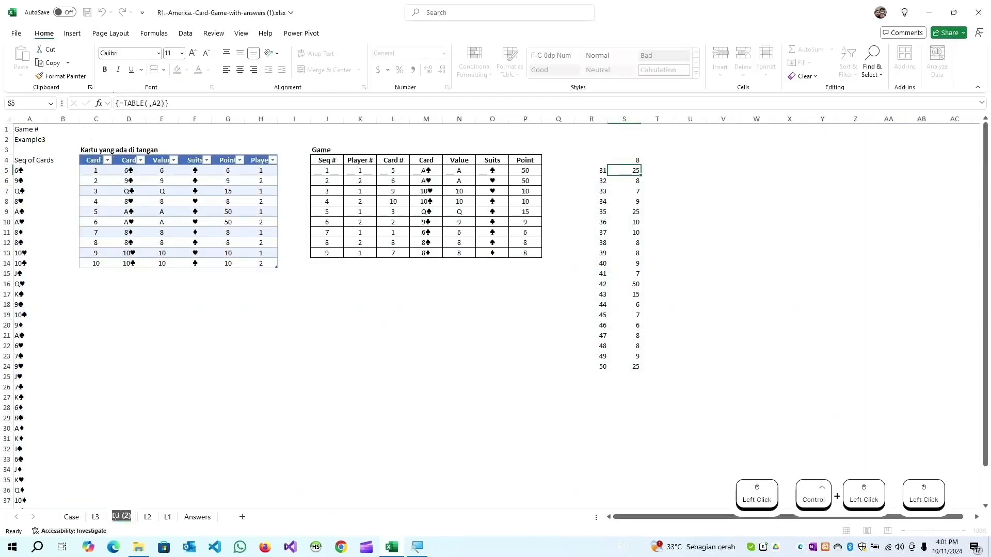
text(L4)
key(Return)
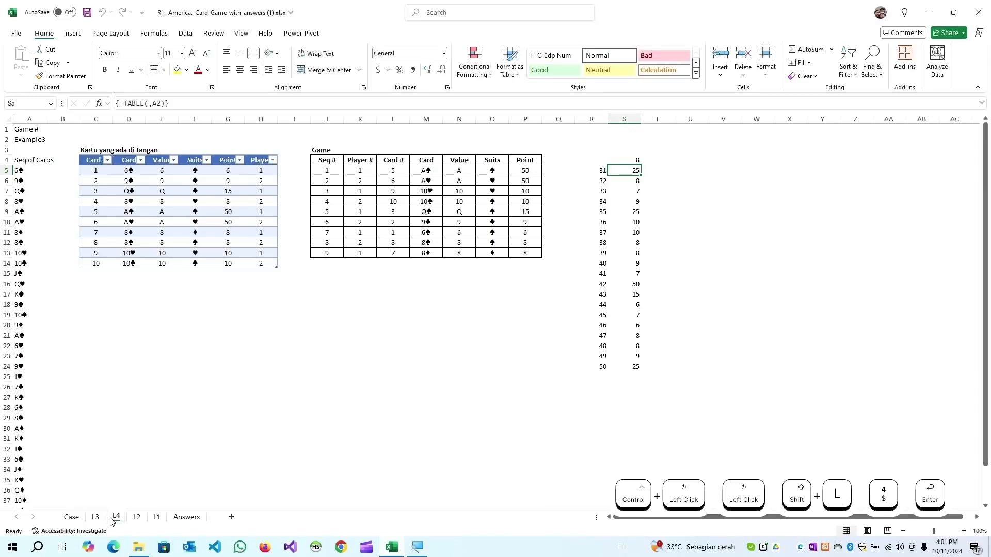
drag(117, 519, 89, 518)
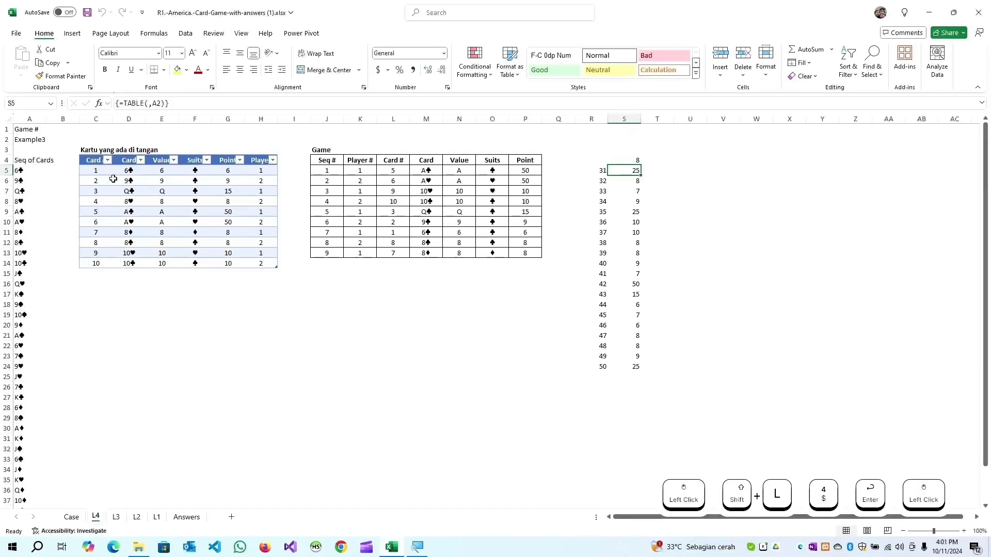
- Change the game number in A2 of the L4 sheet to Example4
click(29, 139)
key(F2)
key(BackSpace)
text(4)
key(Return)
- Replace the heading in C3 above the hand cards table with "Cards"
key(Down)
key(Right)
key(Right)
key(Up)
text(Cards)
key(Return)
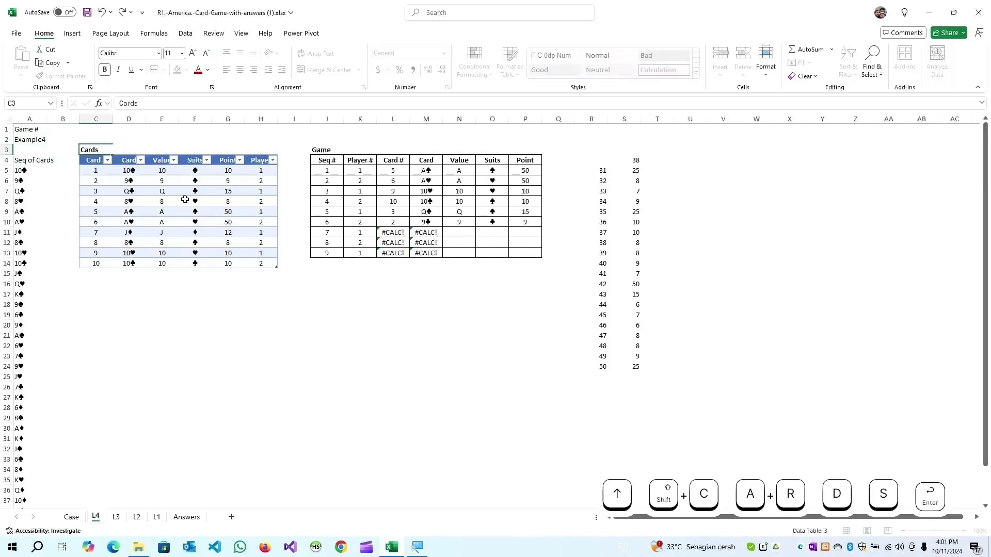
key(Down)
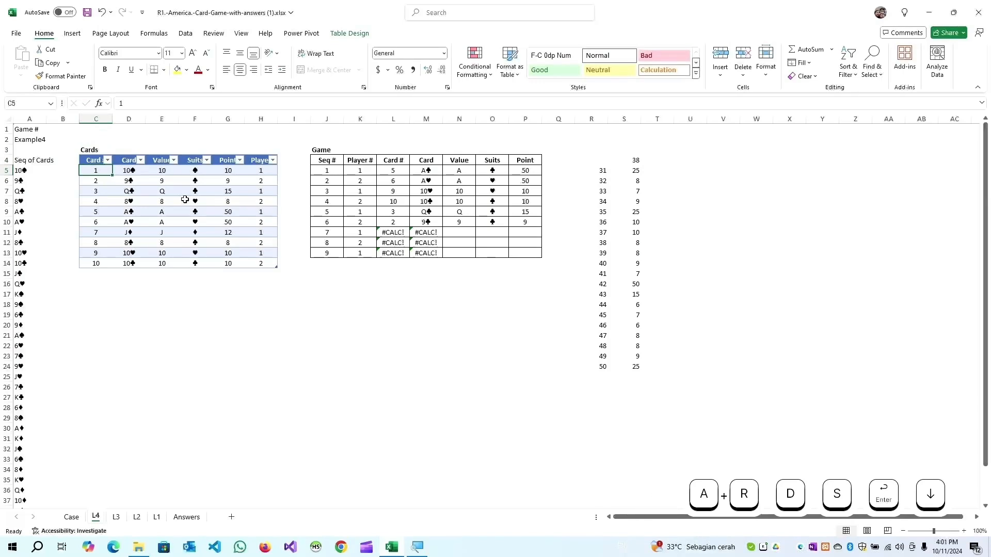
- Fill the Card # column of the Cards table down as a linear series with a stop value of 36
key(alt+e)
key(i)
key(s)
key(alt+c)
key(alt+o)
text(36)
key(Return)
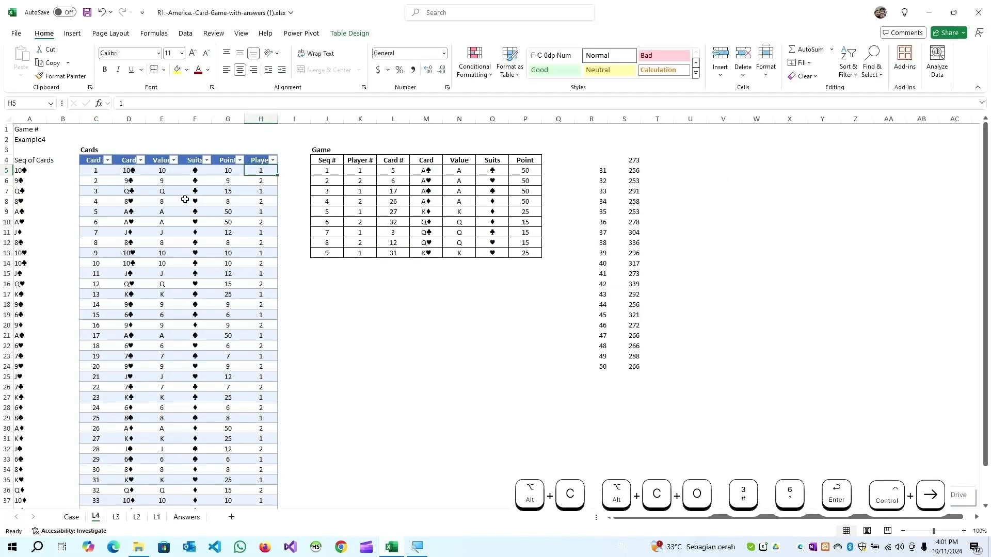
- Wrap the Player formula in H5 in a card-number condition: =IF([@[Card '#]]<-10,IF(ISODD(C5),1,2),"")
key(ctrl+Right)
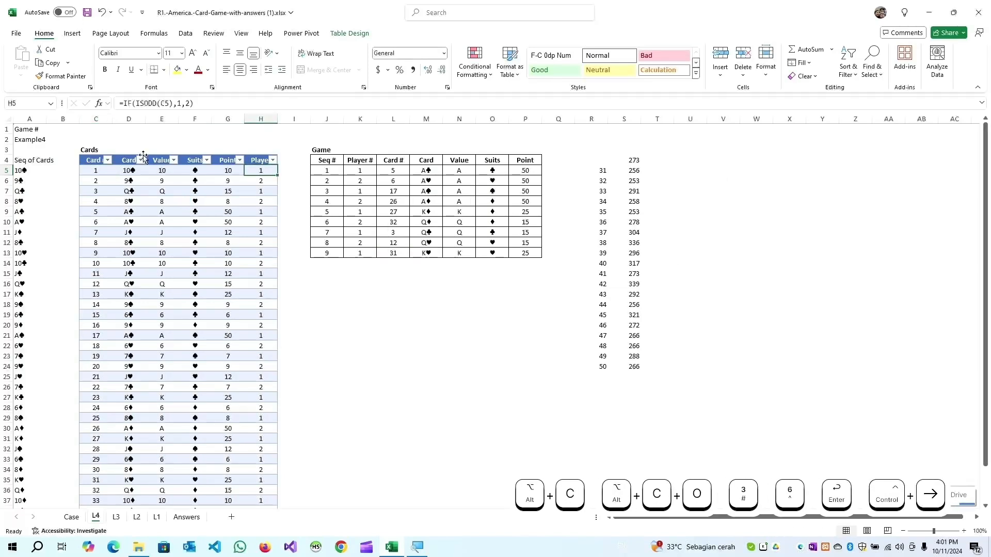
click(125, 101)
text(if()
key(F2)
key(Left)
key(Left)
key(Left)
key(Left)
key(Left)
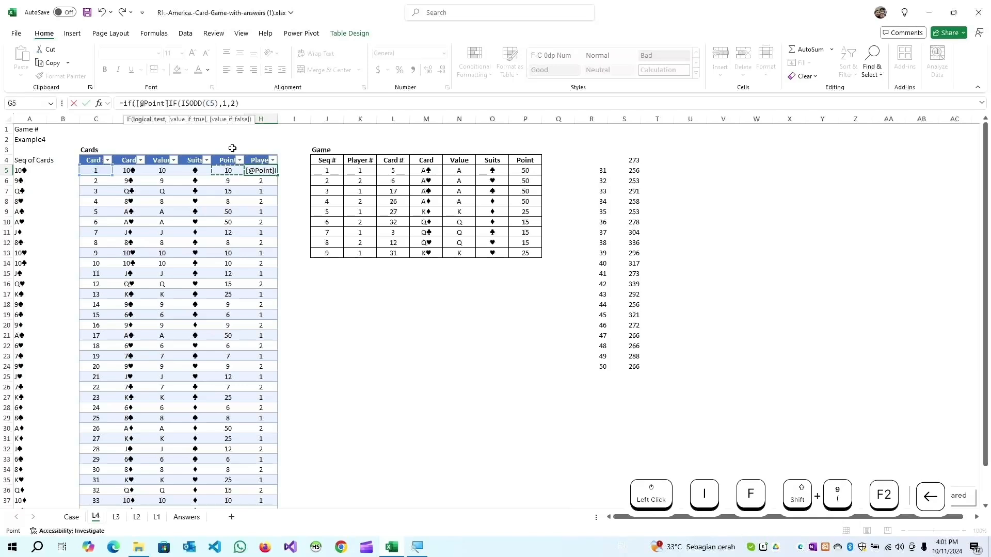
text(<-10,)
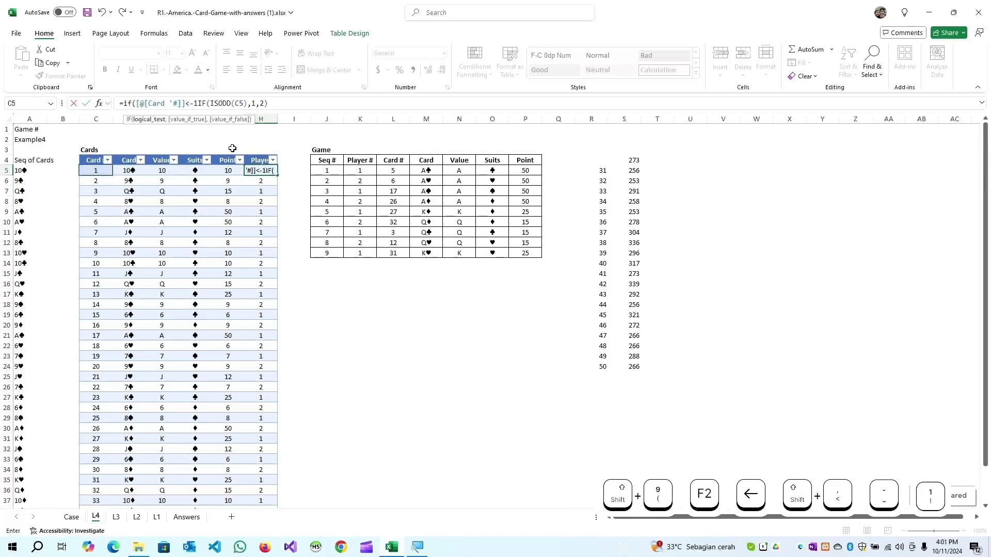
key(F2)
key(End)
text(,""))
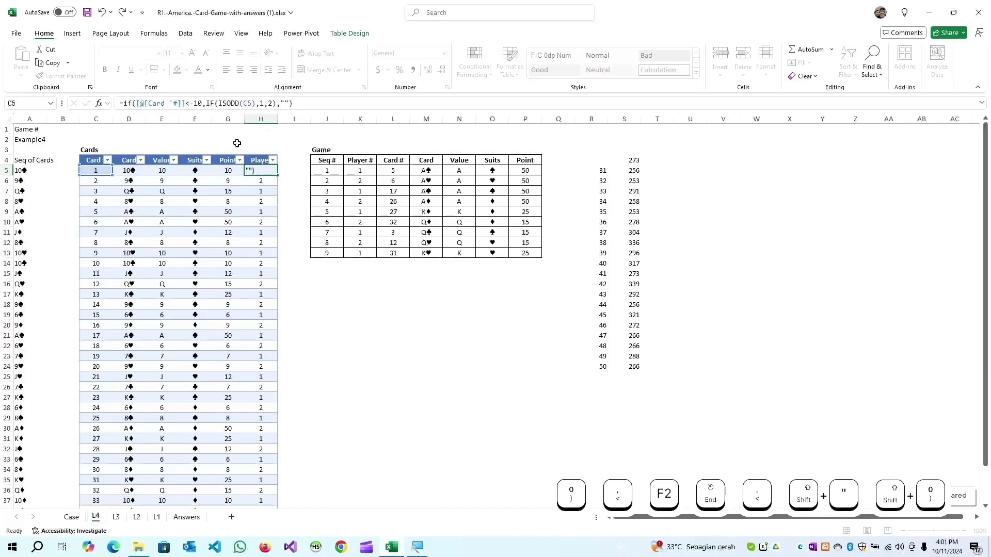
key(Up)
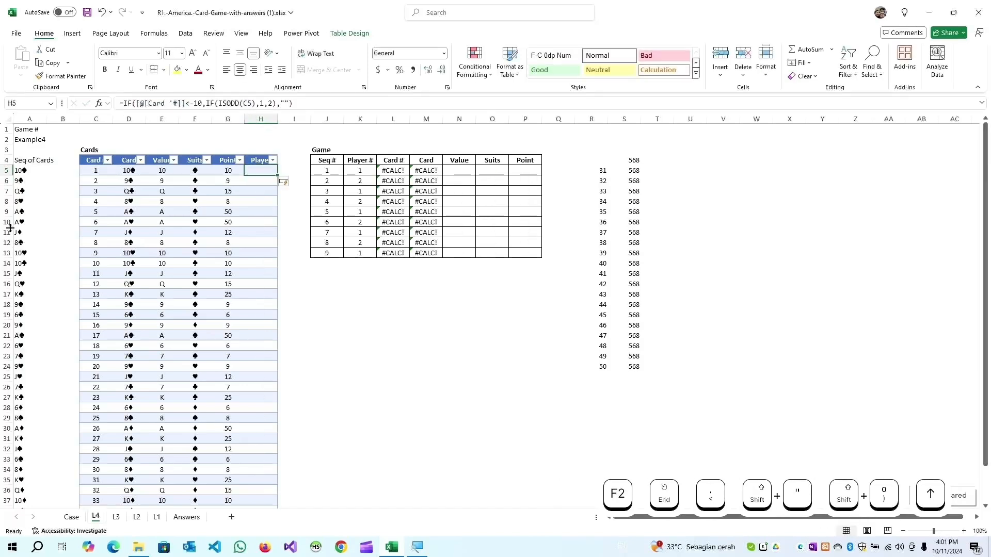
- Correct the comparison in the Player formula to <=10
click(190, 104)
key(shift+Right)
text(=)
key(Return)
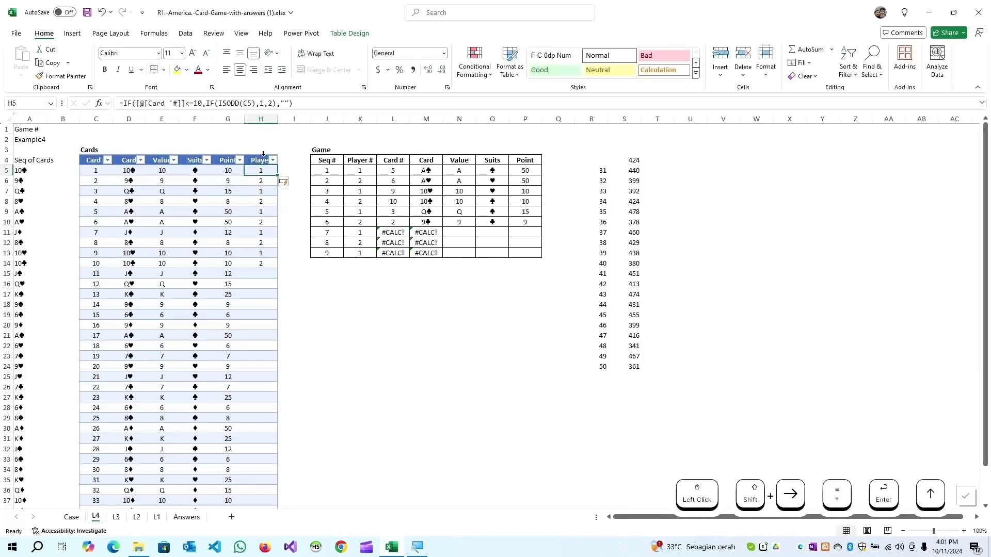
key(Up)
key(Right)
key(Right)
key(Right)
key(Up)
key(Left)
key(Left)
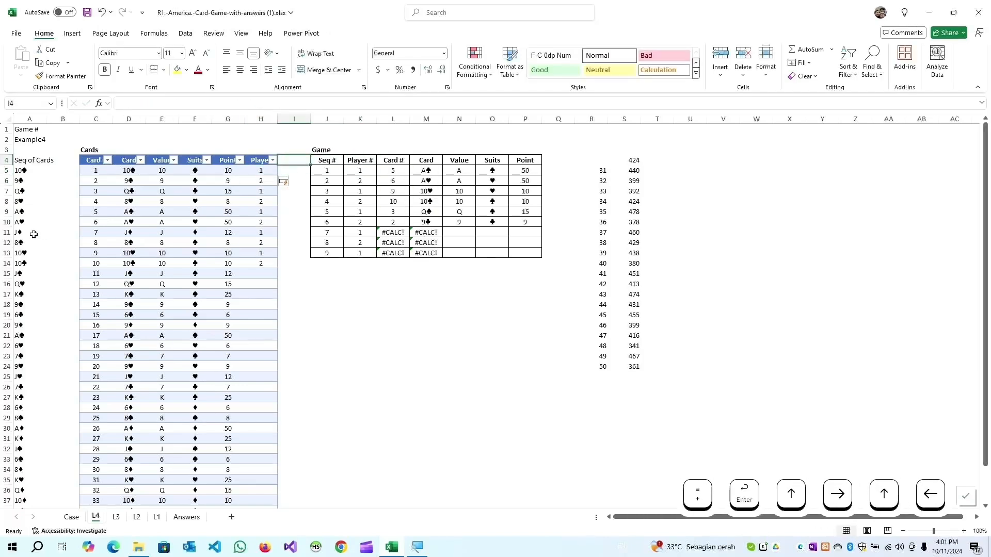
- Add a row below the Game table with Seq # 10 and Player # 2
click(320, 170)
key(ctrl+Down)
key(Down)
text(10)
key(Tab)
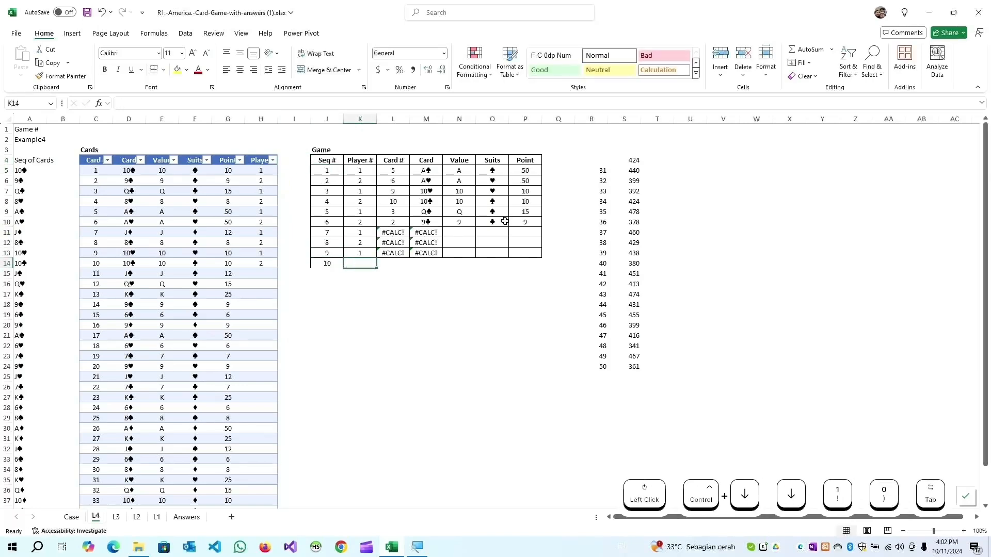
text(2)
key(Tab)
- Copy the Card # and Card formulas from L13:M13 into the new Game row 14
key(Up)
key(shift+Right)
key(ctrl+c)
key(shift+Down)
key(Return)
key(Left)
key(Left)
key(Left)
key(Right)
key(Left)
key(Left)
key(Left)
key(Left)
key(Left)
key(Left)
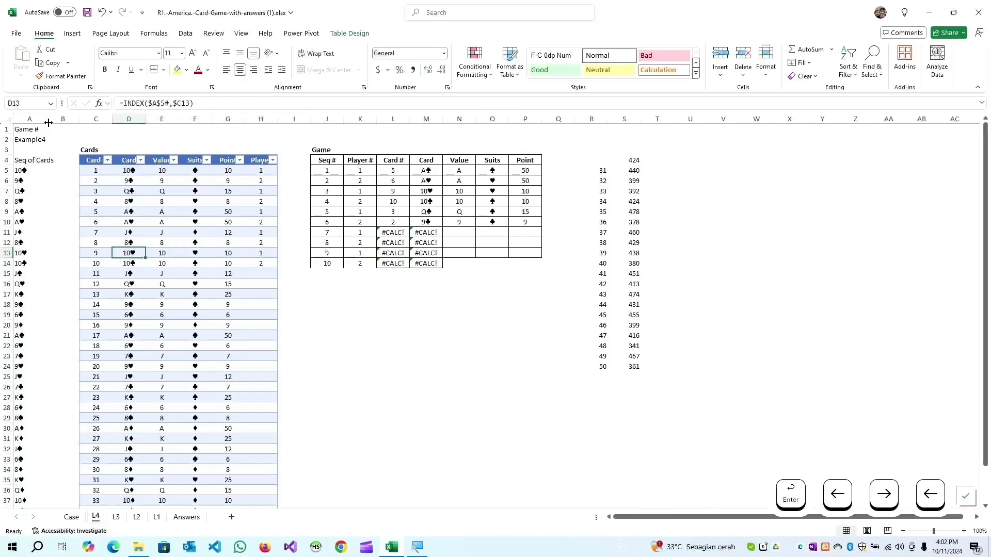
- Widen column A slightly and set the width of spacer columns B and I to 1
drag(49, 122, 59, 122)
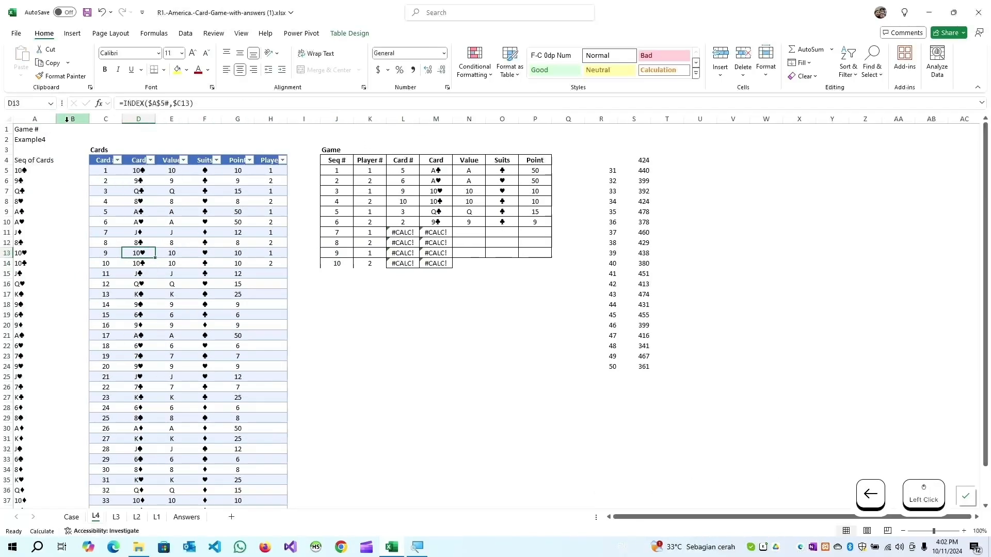
click(73, 119)
ctrl+click(304, 119)
ctrl+right_click(304, 119)
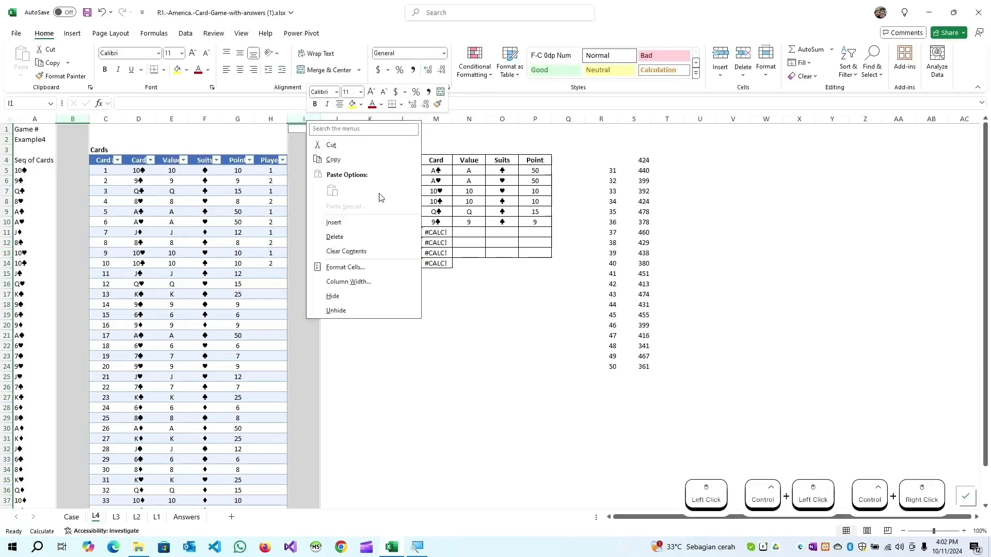
click(368, 282)
text(1)
key(Return)
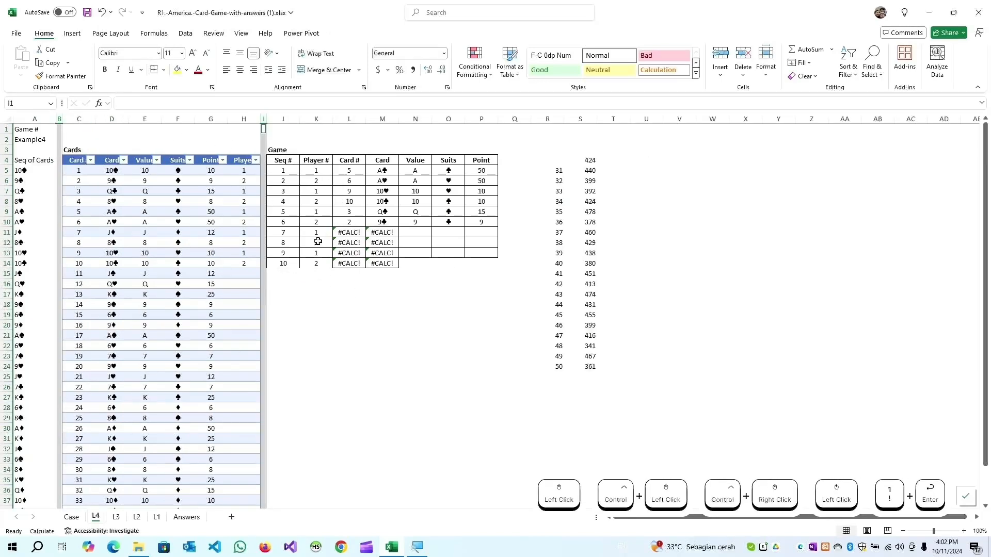
- Copy the Game table's first data row and paste only its formatting onto J5:P14
click(518, 162)
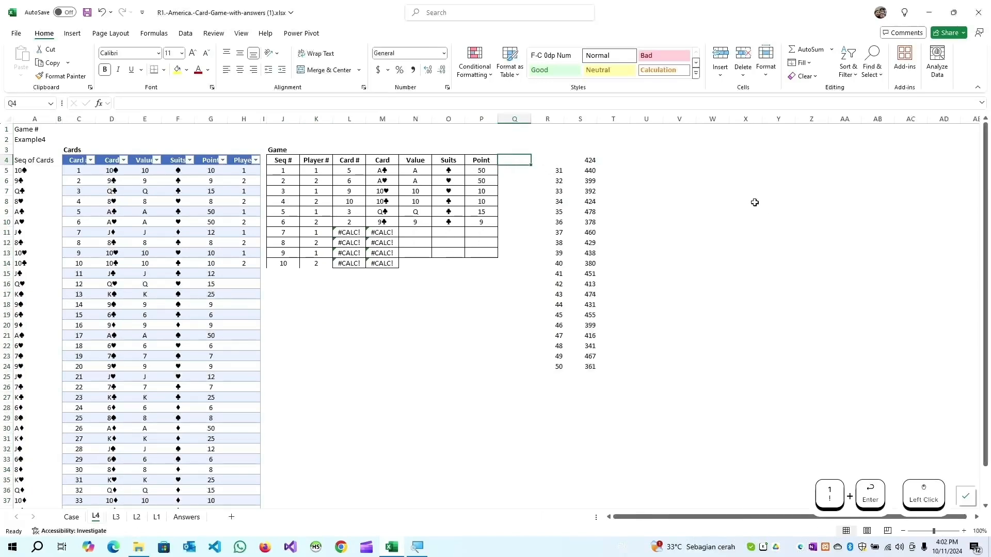
key(Down)
key(Left)
key(ctrl+Left)
key(ctrl+shift+Right)
key(ctrl+c)
key(ctrl+shift+Down)
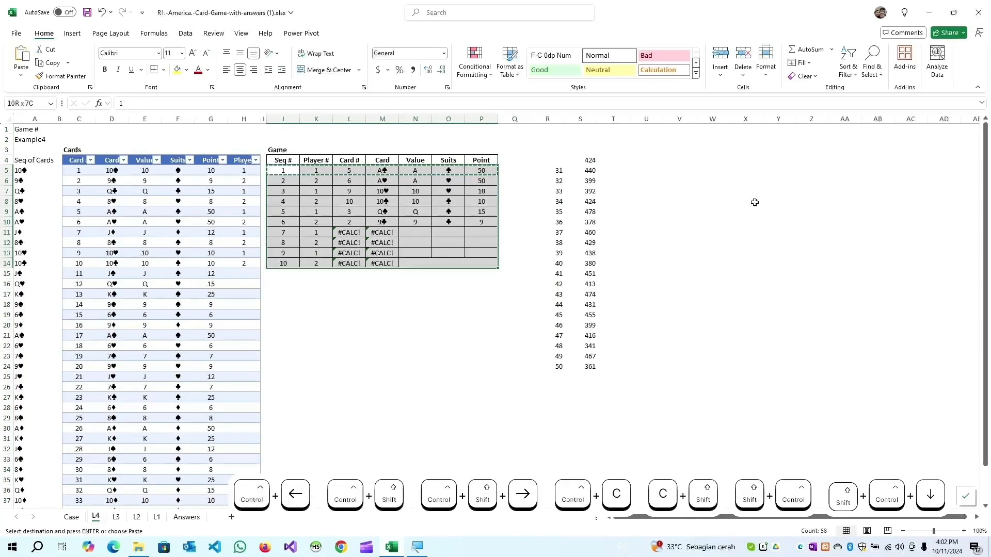
key(Menu)
key(s)
key(t)
key(Return)
key(Left)
key(Up)
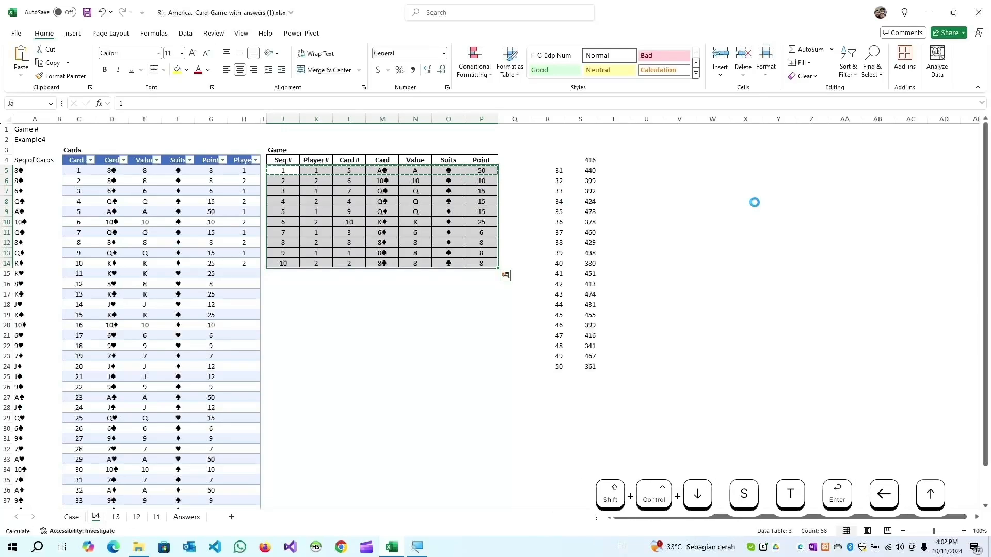
key(ctrl+Right)
key(Right)
key(ctrl+Right)
key(Right)
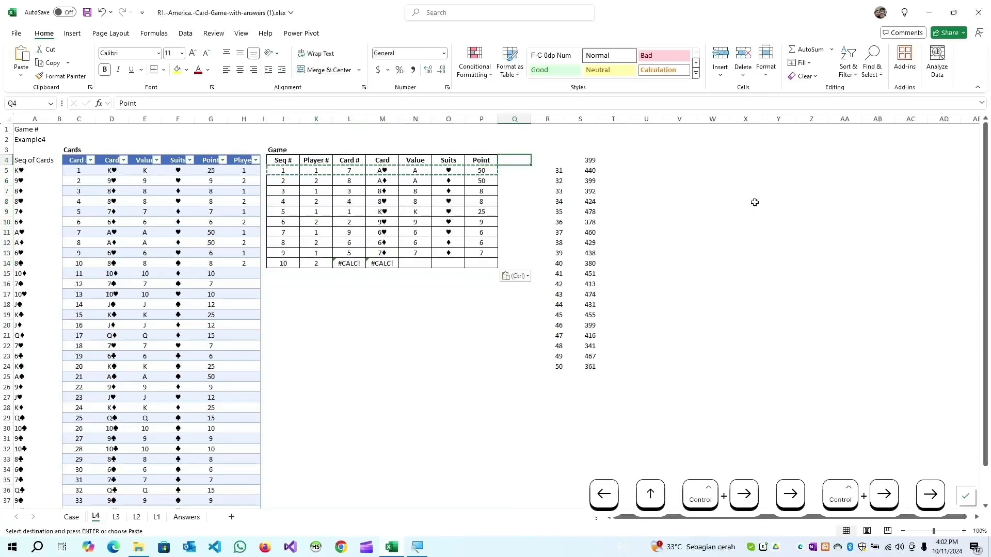
- Insert blank columns at R:AB to move the results list away from the Game table
drag(553, 119, 877, 119)
right_click(863, 224)
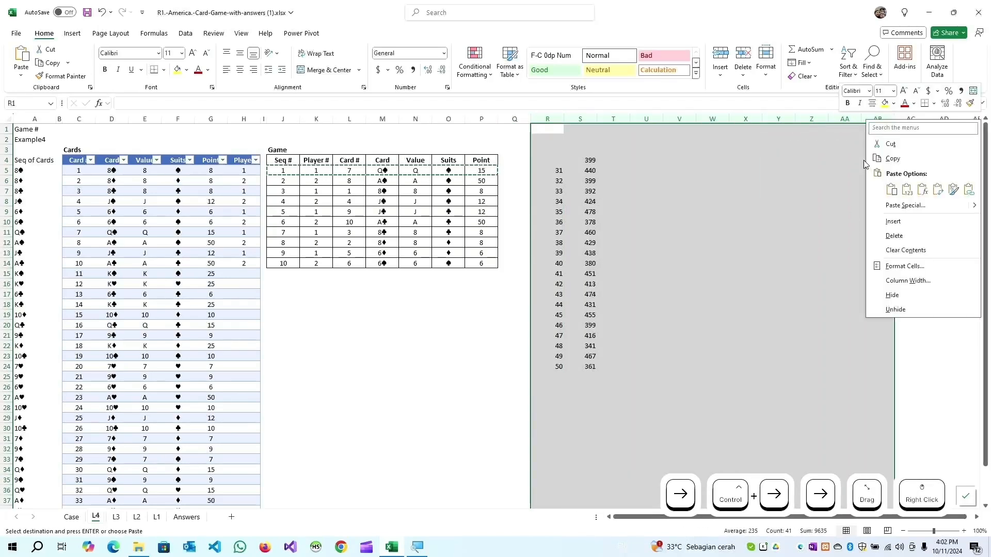
click(893, 221)
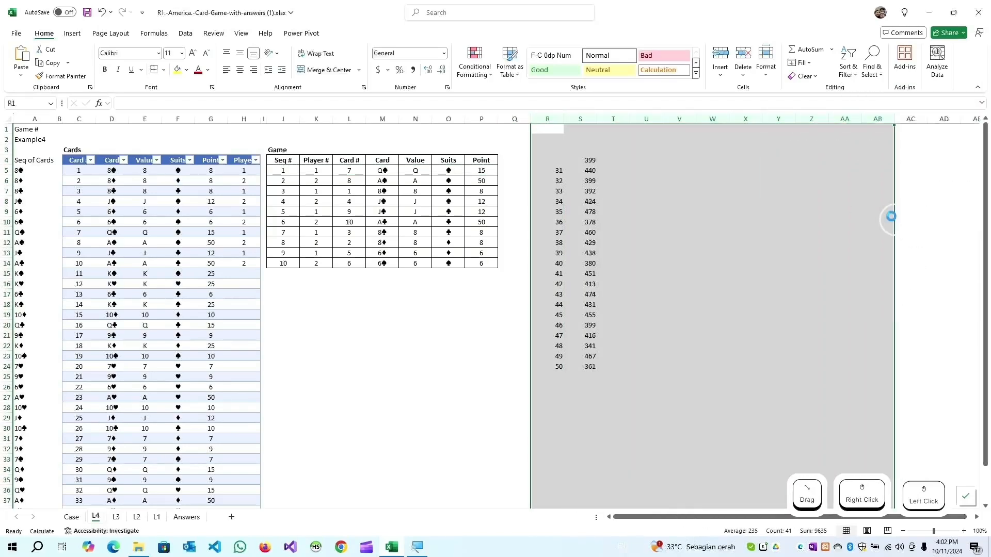
- Enter the headers Used?, P1, P2 and Game Over? in Q4:T4 beside the Game table's Point header
click(503, 160)
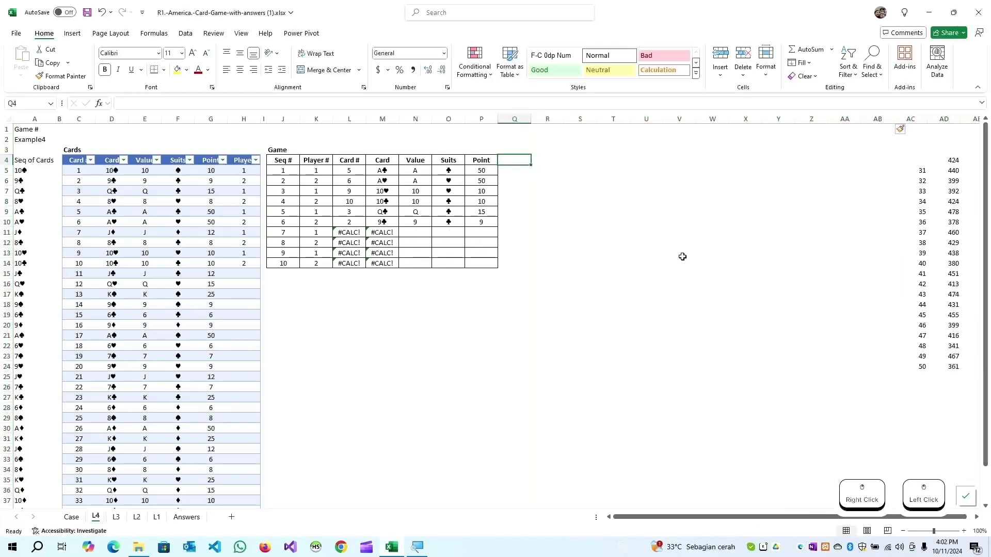
text(Used?)
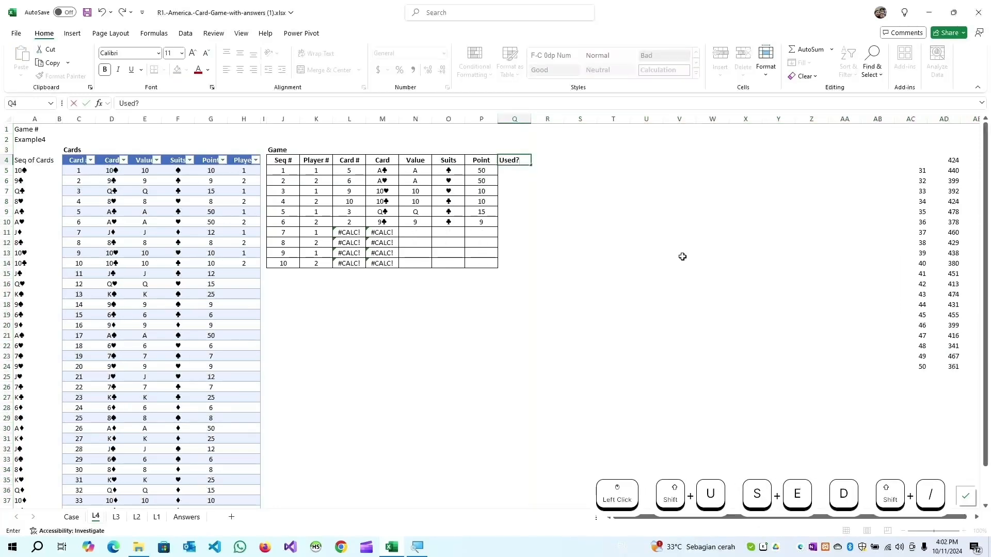
key(Tab)
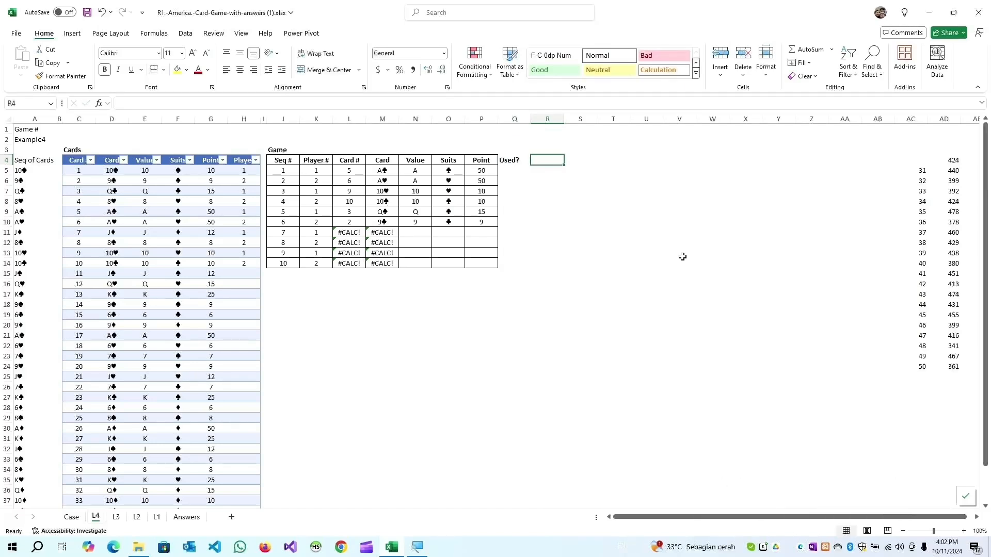
text(P1)
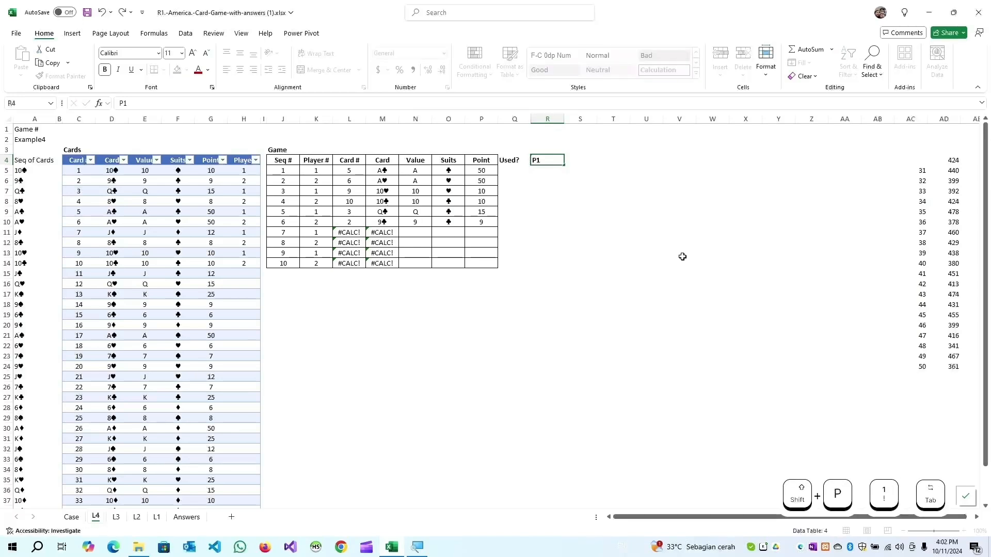
key(Tab)
text(P2)
key(Tab)
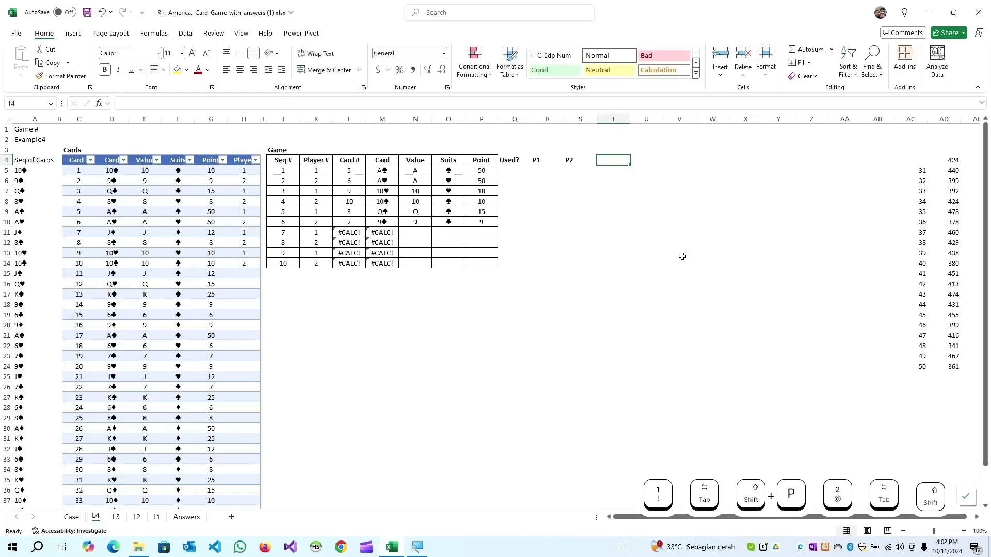
text(Game Over?)
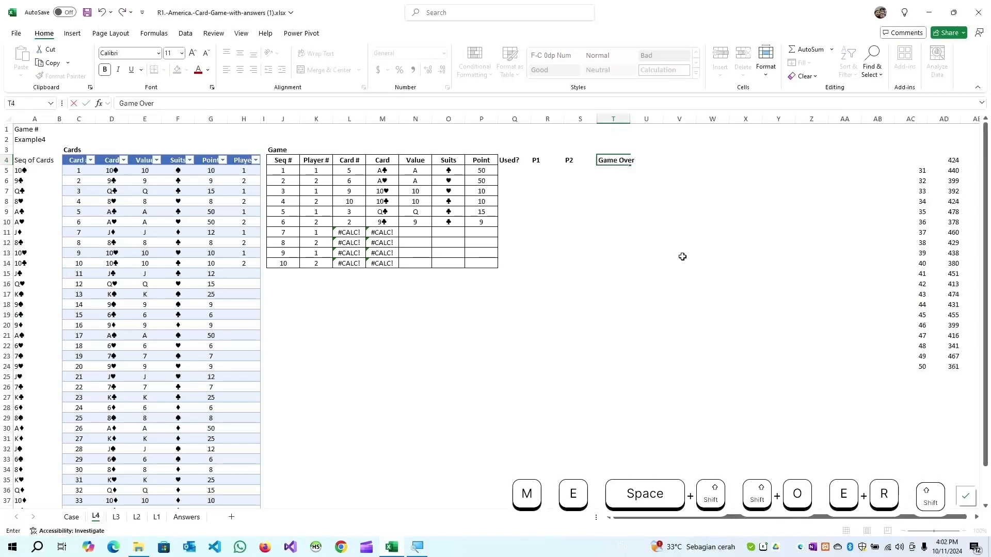
key(Return)
key(Up)
key(ctrl+Left)
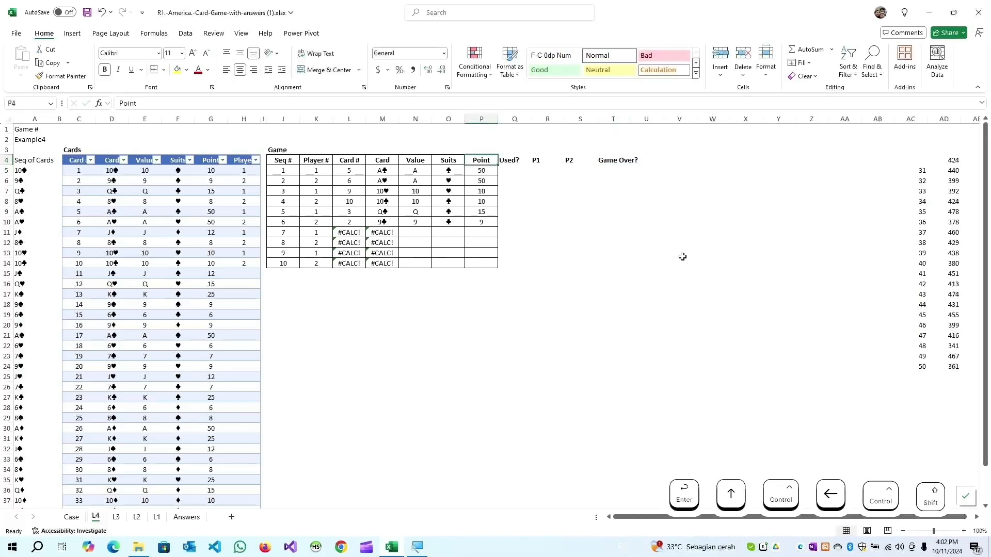
- Paste only the formatting of the Point column, P4:P14, across the new Game columns through Game Over?
key(ctrl+shift+Down)
key(shift+Down)
key(shift+Down)
key(shift+Down)
key(shift+Down)
key(ctrl+c)
key(shift+Right)
key(shift+Right)
key(shift+Right)
key(shift+Right)
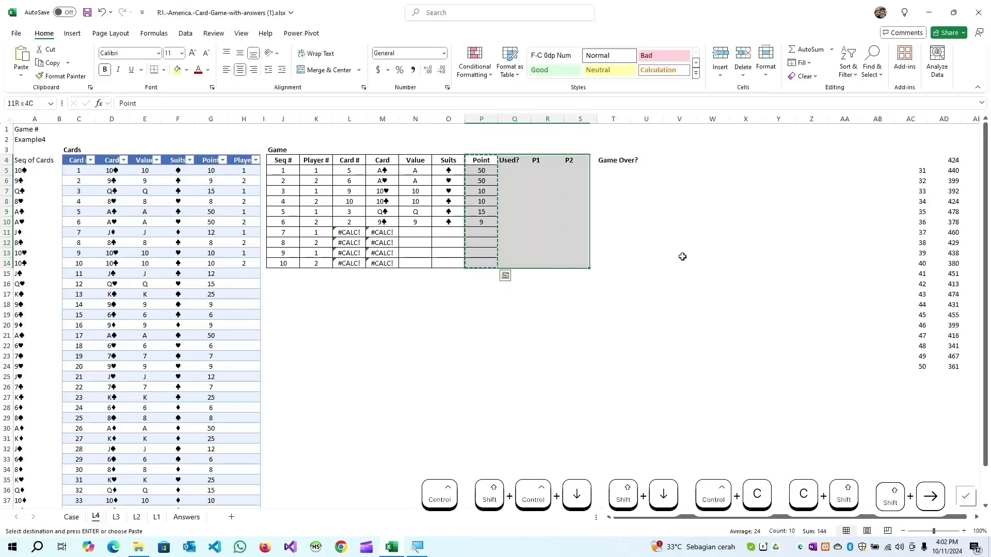
key(Menu)
key(s)
key(s)
key(t)
key(Return)
- Autofit the widths of the Game columns from Point to Game Over?
key(alt+o)
key(c)
key(a)
- Set the width of spacer column U, just after the Game table, to 1
key(Left)
key(Right)
key(Right)
key(Right)
key(Right)
key(Right)
key(Right)
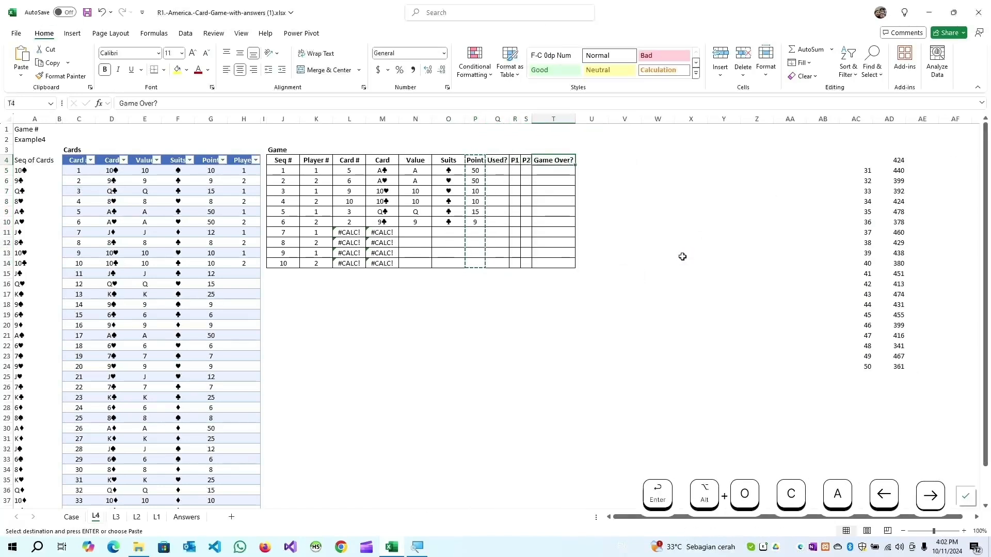
key(Up)
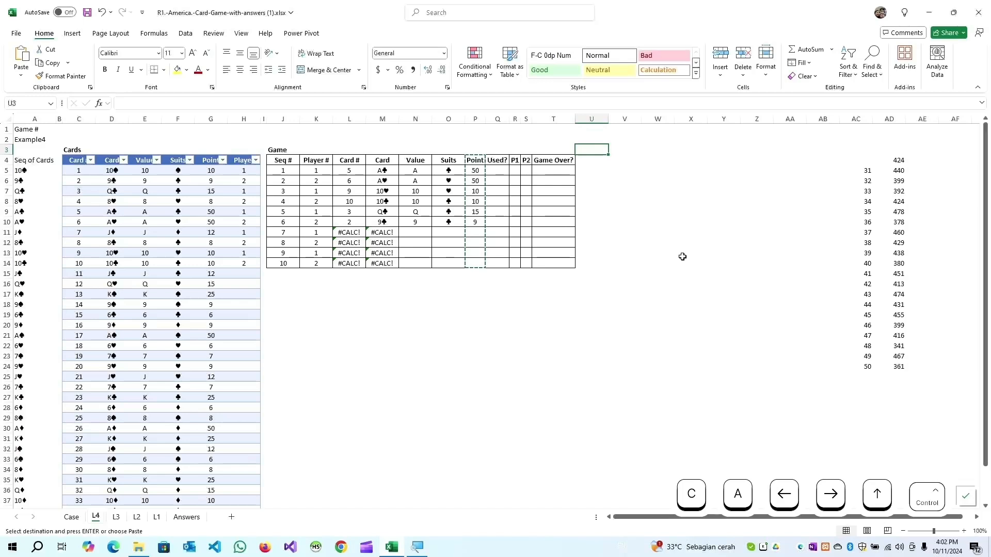
key(ctrl+space)
key(Menu)
text(w1)
key(Return)
key(Right)
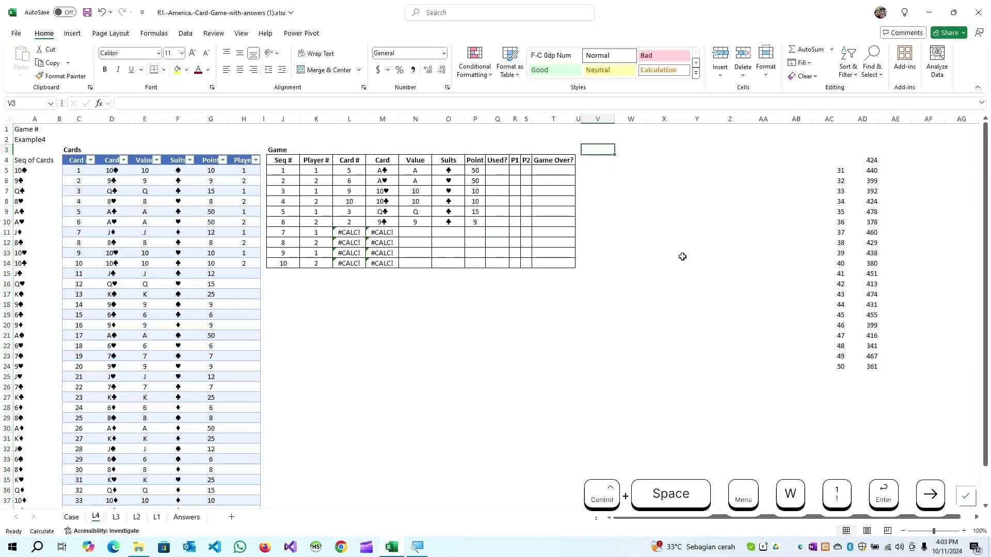
- Enter the title Table in V3 and make it bold
text(Table)
key(Return)
key(Up)
key(ctrl+b)
key(Down)
- Copy the Card #, Card, Value, Suits and Point headers from the Game table to V4:Z4 under the Table title
key(Left)
key(ctrl+Left)
key(ctrl+Left)
key(Right)
key(Right)
key(shift+Right)
key(shift+Right)
key(shift+Right)
key(shift+Right)
key(ctrl+c)
key(Right)
key(Right)
key(Right)
key(Right)
key(Right)
key(Right)
key(Right)
key(Right)
key(Right)
key(Right)
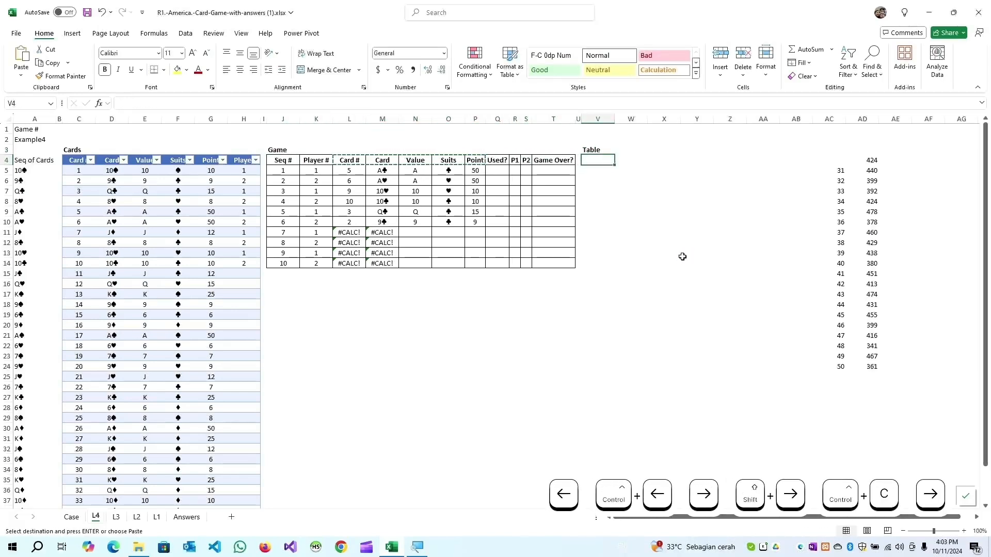
key(Return)
- Fill the first row of the Table block by entering =L5:P5 in V5
key(Down)
text(=)
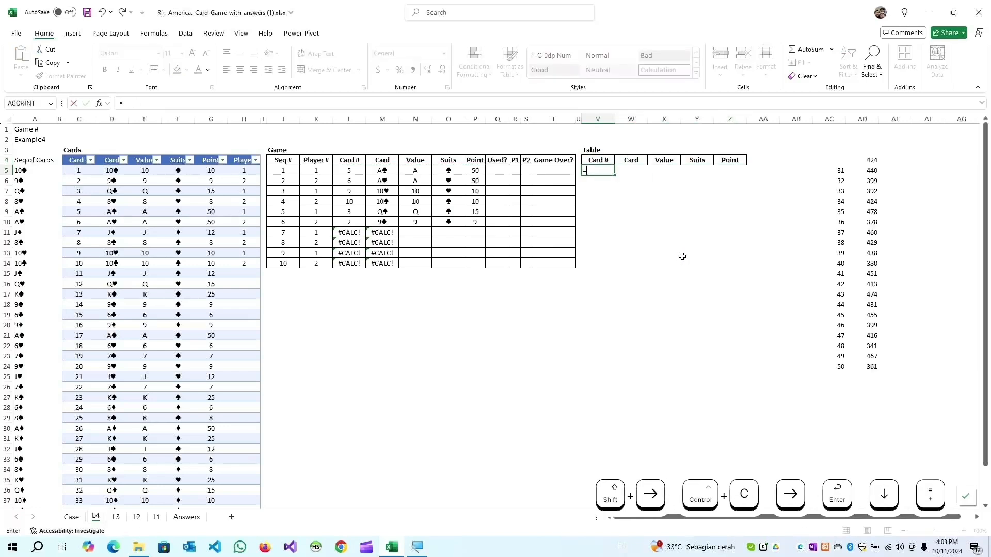
key(Left)
key(Left)
key(Left)
key(Left)
key(Left)
key(Left)
key(Left)
key(Left)
key(Left)
key(Left)
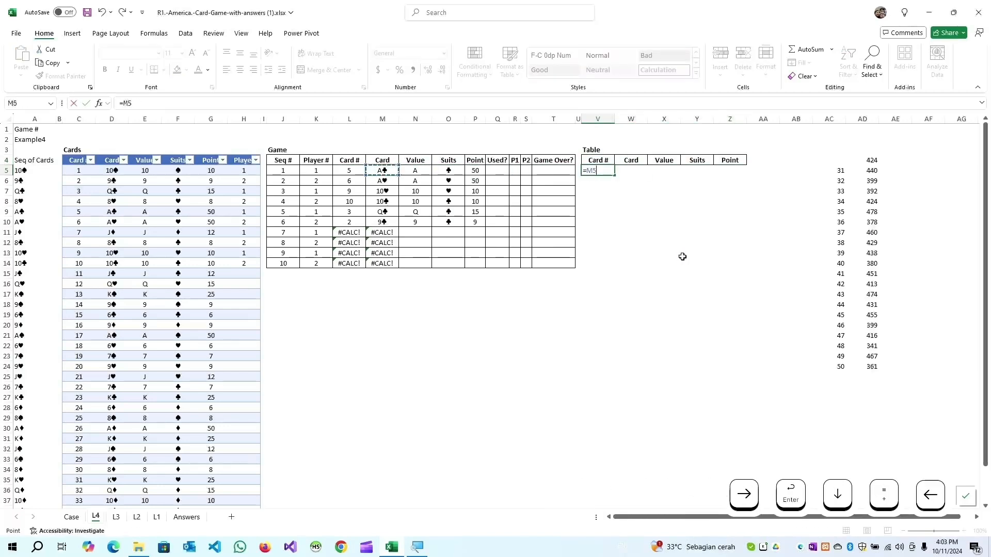
key(shift+Right)
key(shift+Right)
key(shift+Right)
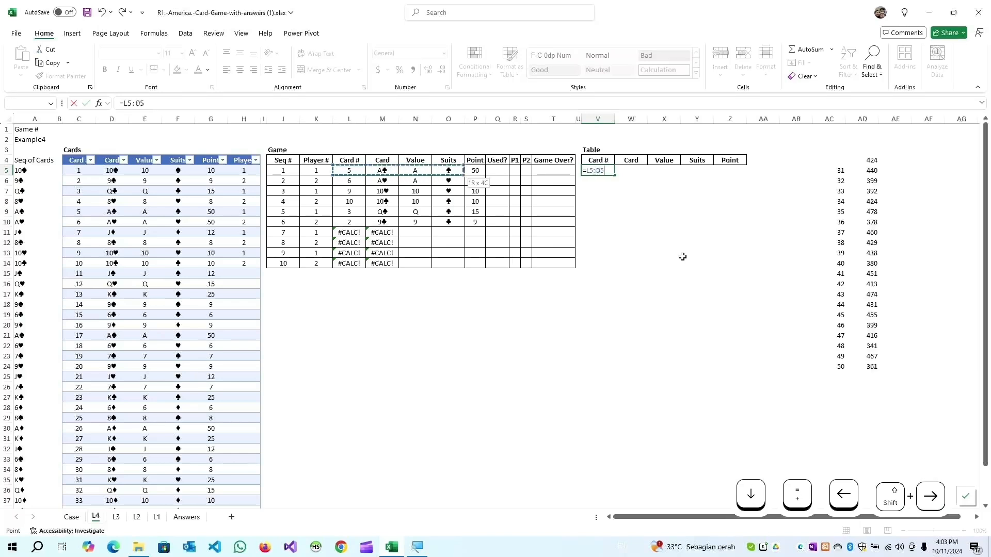
key(shift+Right)
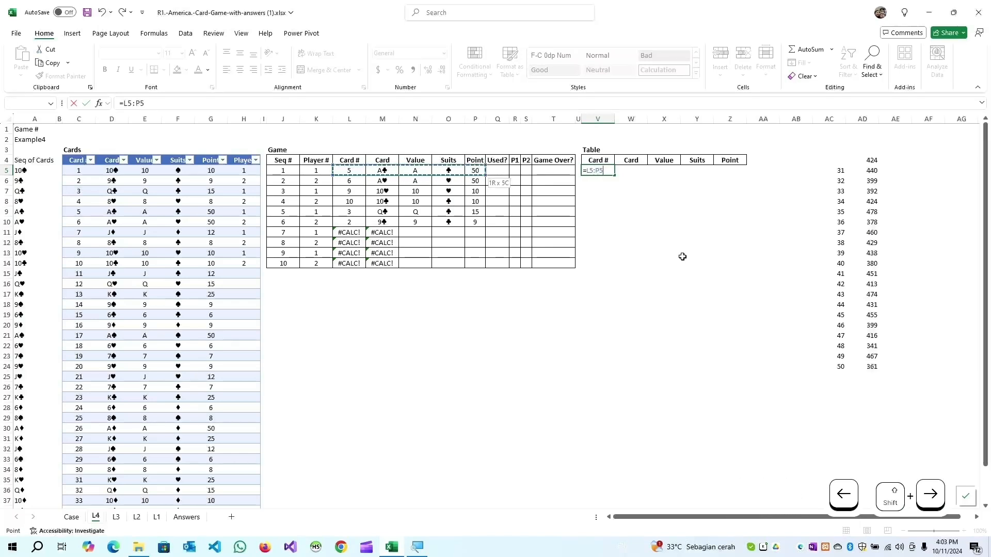
key(Return)
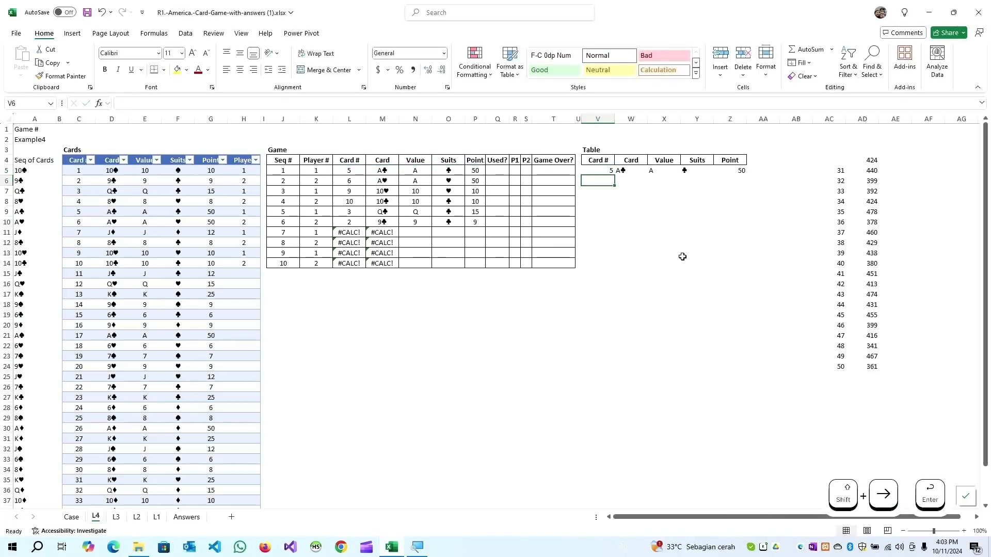
- Begin an IF formula in V6 with the test OR(N6=X5,O6=Y5), comparing the played card's value and suit with the Table row above
text(=if(or()
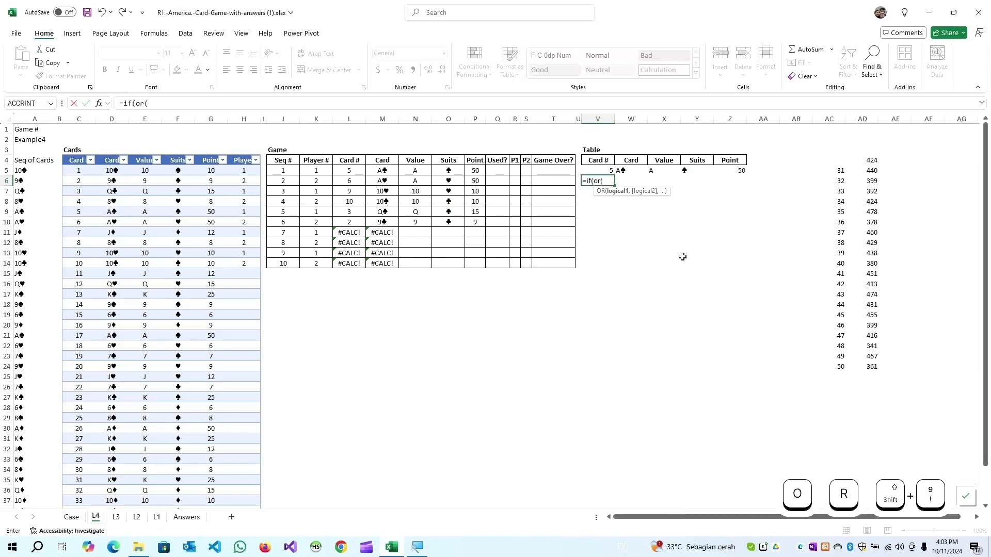
key(Left)
key(Left)
key(Left)
key(Left)
key(Left)
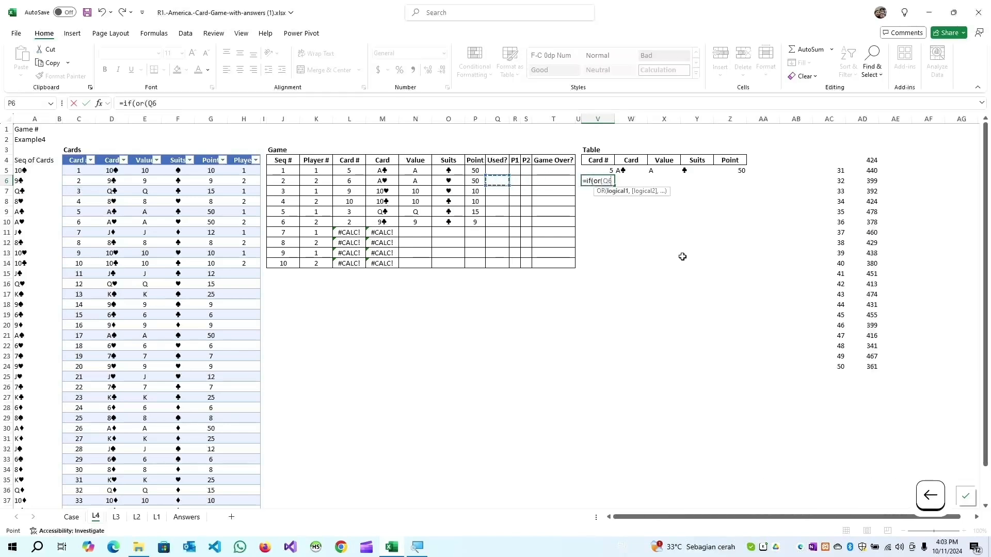
text(=)
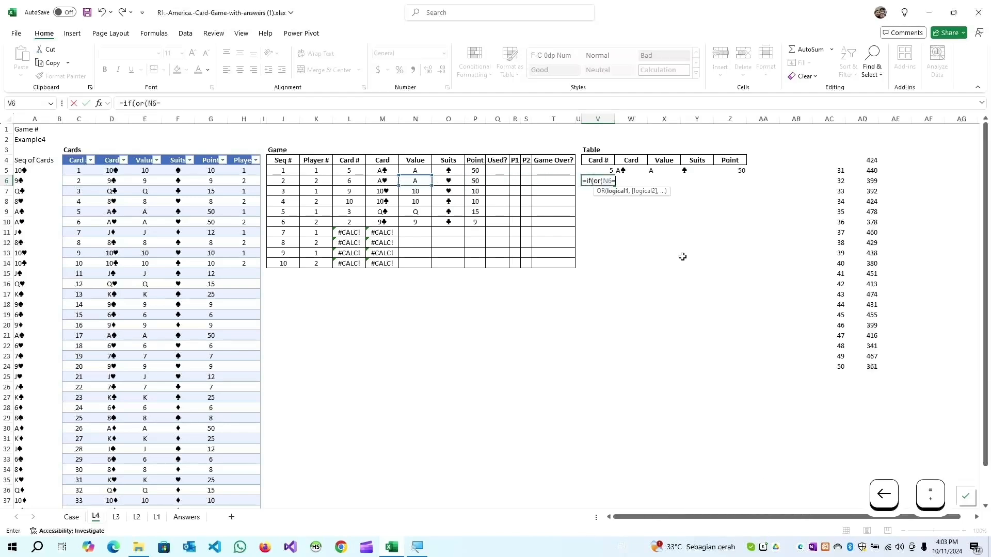
key(Right)
key(Right)
key(Up)
text(,)
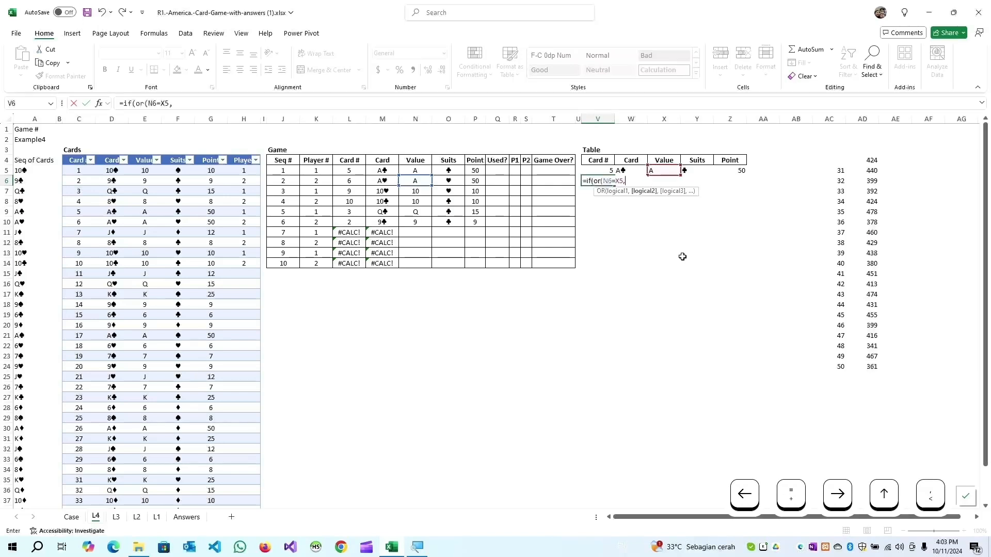
key(Left)
key(Left)
key(Left)
key(Left)
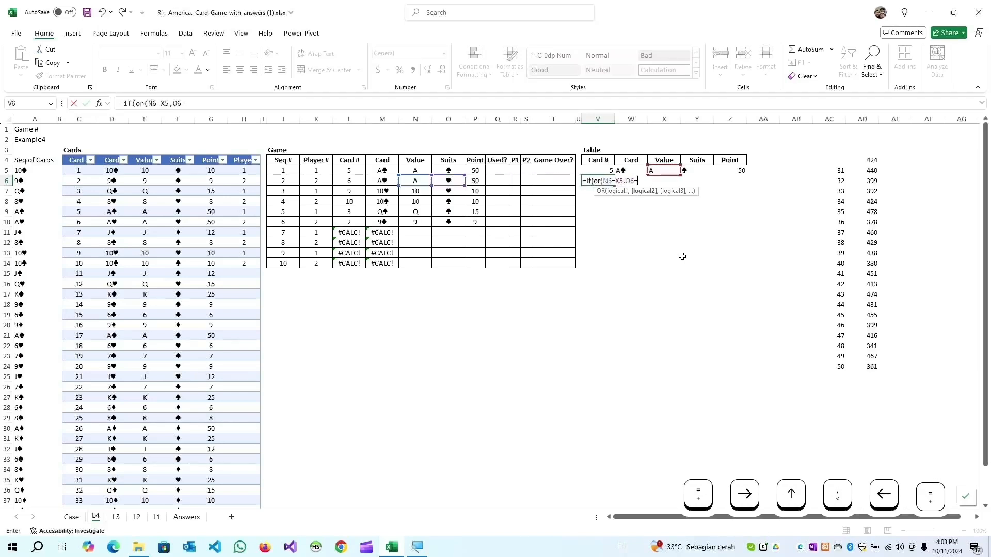
key(Right)
key(Right)
key(Right)
key(Up)
text(),)
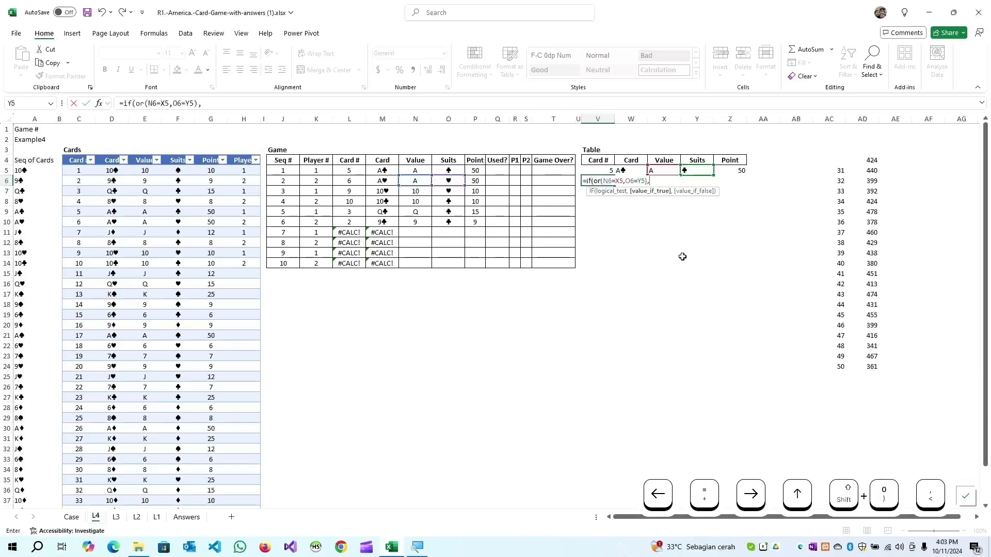
- Complete the V6 IF formula with L6:P6 as the true result and V5# as the false result
key(Left)
key(Left)
key(Left)
key(Left)
key(Left)
key(Left)
key(Left)
key(Left)
key(Left)
key(Left)
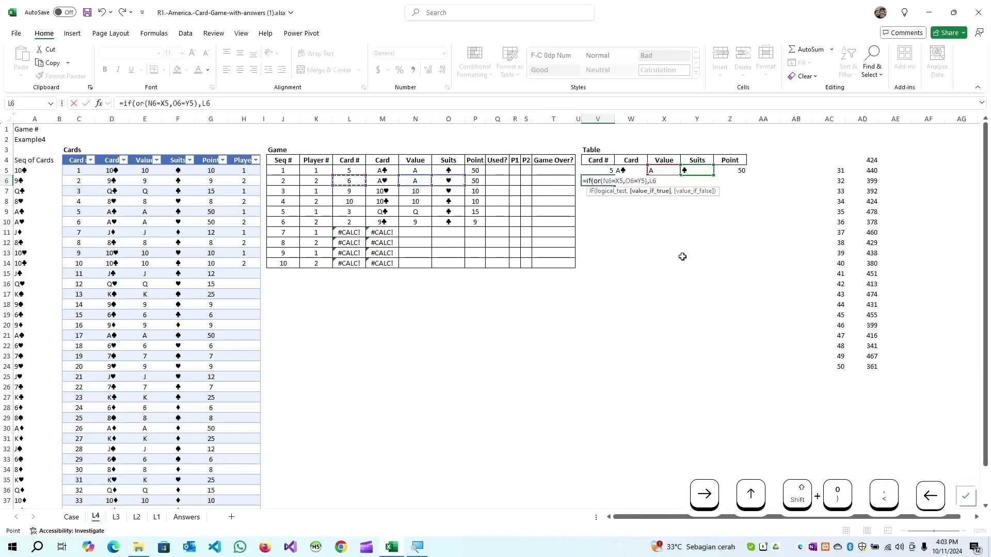
key(shift+Right)
key(shift+Right)
key(shift+Right)
key(shift+Right)
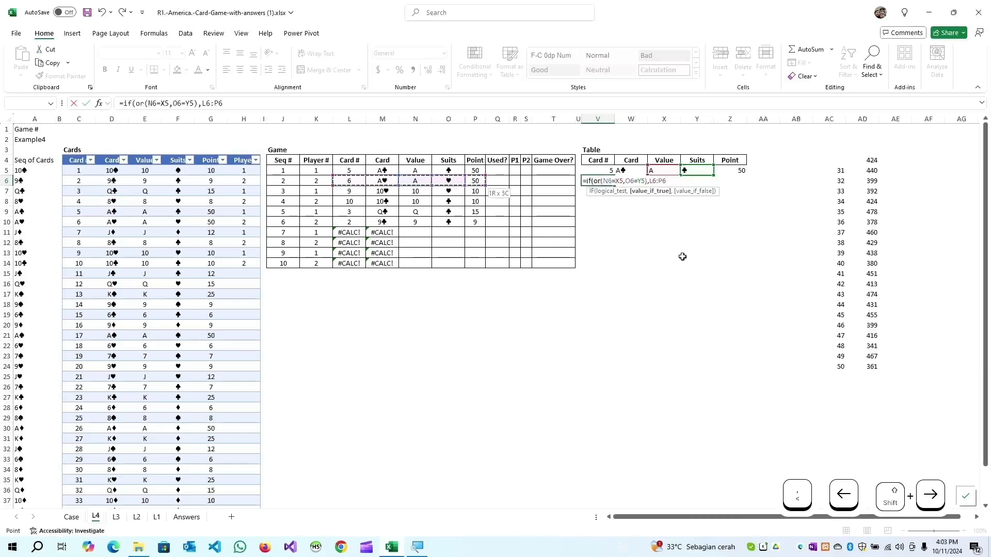
text(,)
key(Up)
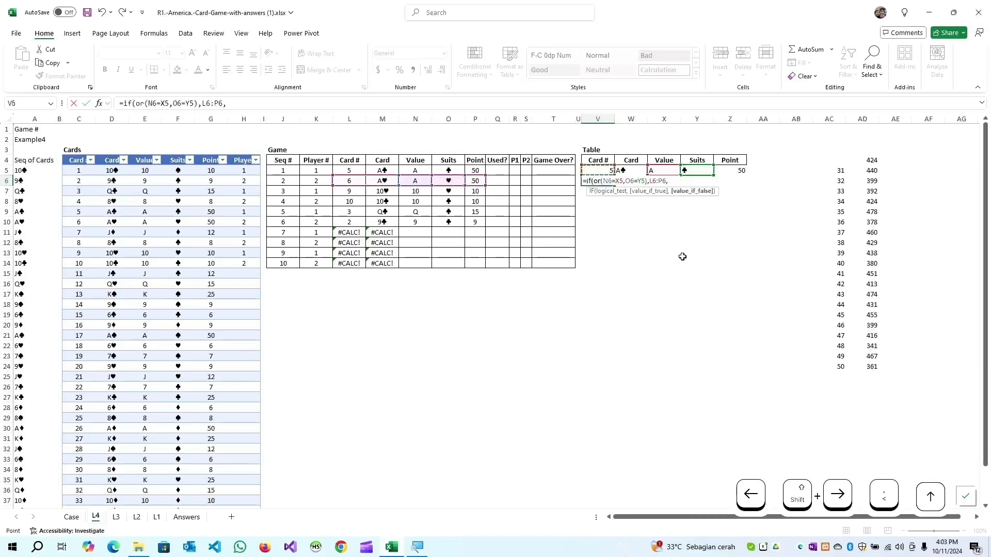
key(shift+Right)
key(shift+Right)
key(shift+Right)
key(shift+Right)
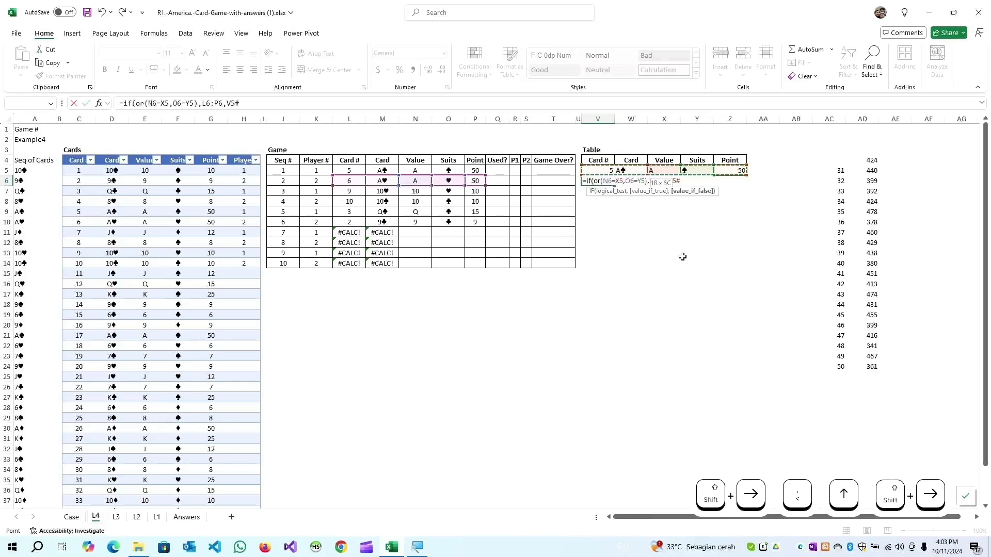
text())
key(Return)
- Copy the V6 formula down the Card # column of the Table block through V14
key(Up)
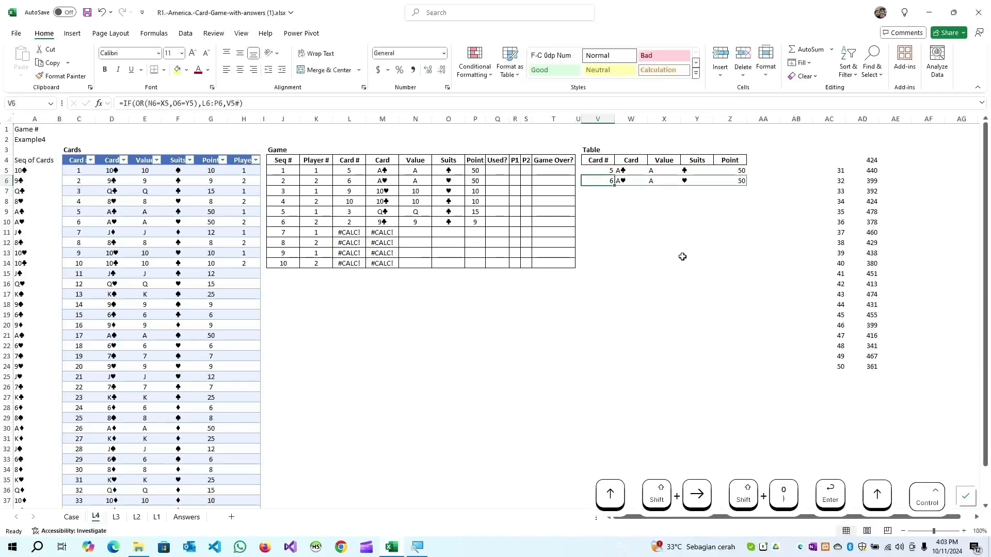
key(ctrl+c)
key(shift+Down)
key(shift+Down)
key(shift+Down)
key(shift+Down)
key(shift+Down)
key(shift+Down)
key(shift+Down)
key(Return)
- Apply the cell formatting of T5 in the Game table to the Table block's data range V5:Z14
key(Up)
key(Left)
key(Left)
key(ctrl+c)
key(Right)
key(Right)
key(ctrl+shift+Down)
key(ctrl+shift+Right)
key(alt+e)
key(s)
key(t)
key(Return)
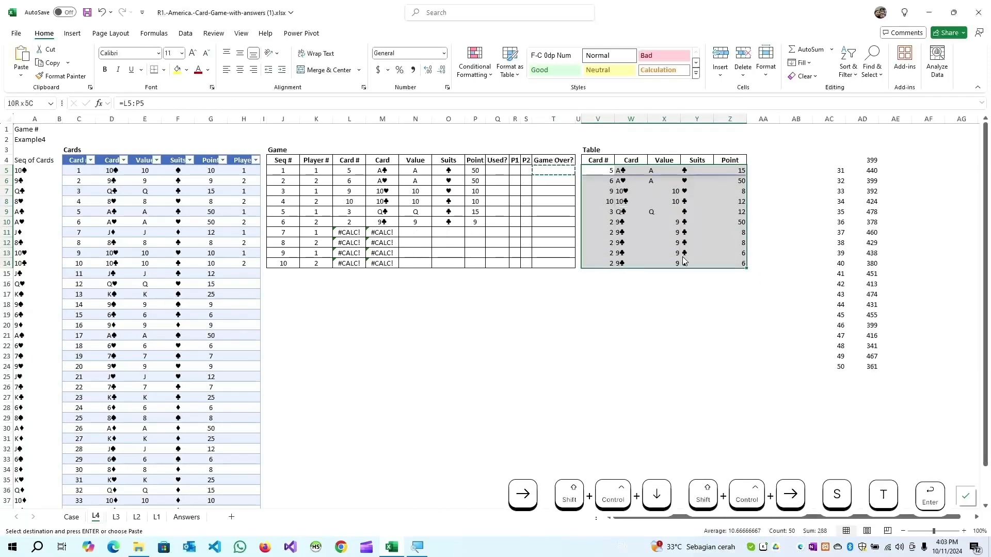
- Enter 1 in Q5, the first cell of the Used? column
key(Left)
key(Left)
key(Left)
key(Left)
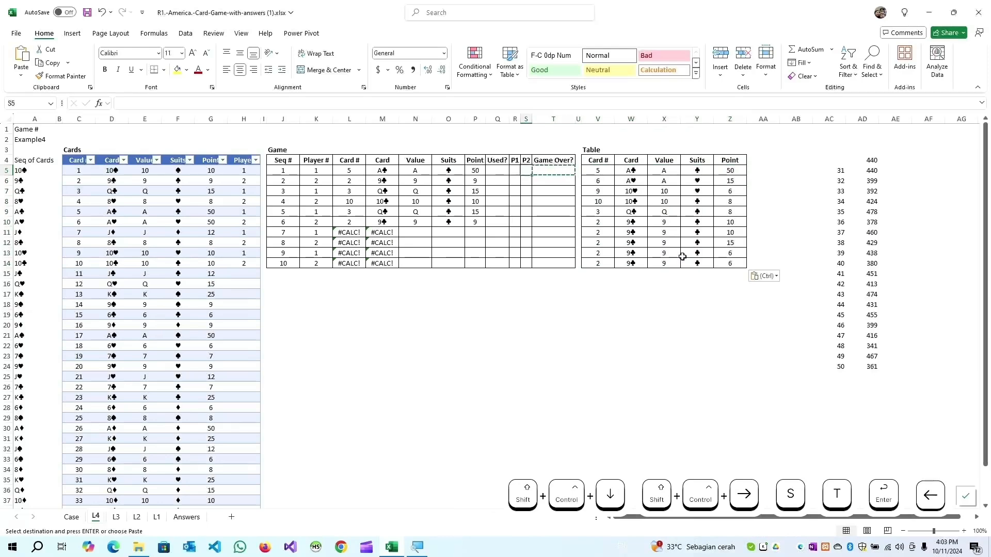
key(Left)
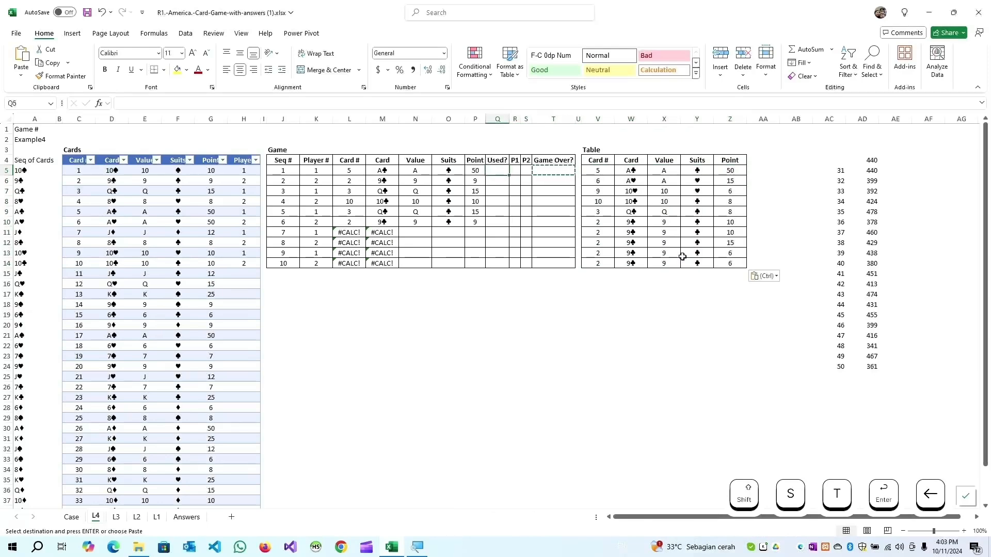
text(1)
key(Down)
- Enter =OR(N6=X5,O6=Y5) in Q6 to check whether the second card matches the Table's value or suit
key(Left)
key(Right)
text(=or()
key(Left)
key(Left)
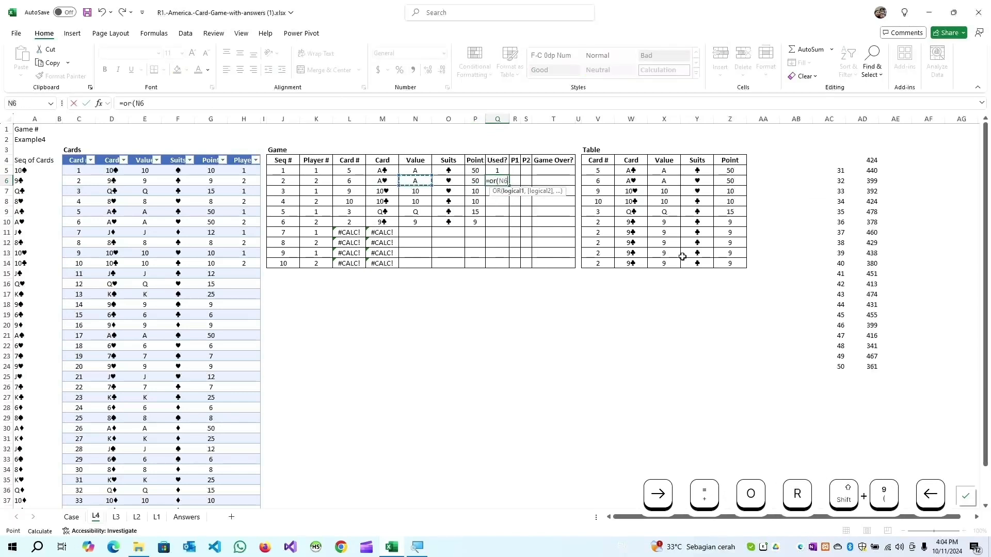
text(=)
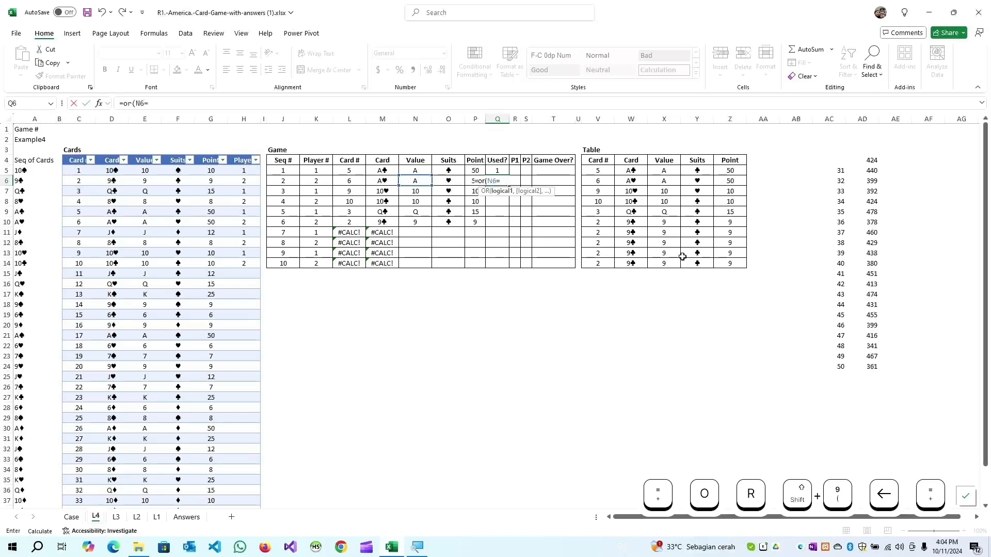
key(Right)
key(Right)
key(Right)
key(Right)
key(Right)
key(Right)
key(Up)
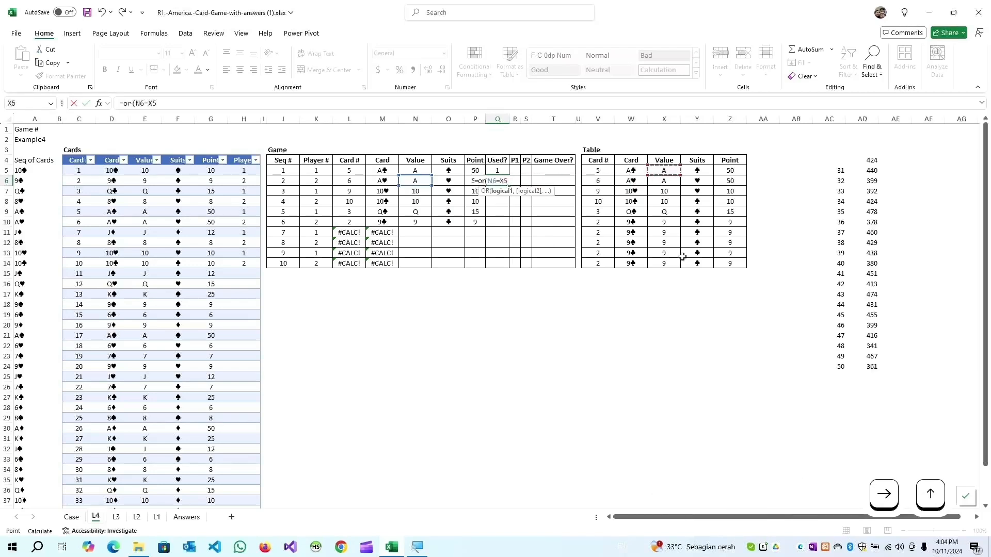
text(,)
key(Left)
key(Left)
key(Left)
key(Right)
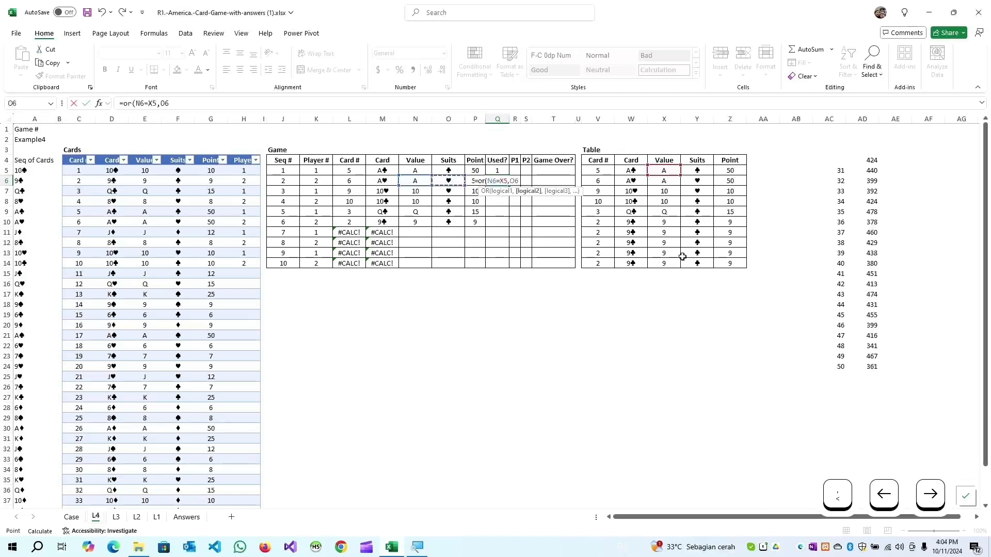
text(=)
key(Right)
key(Right)
key(Right)
key(Right)
key(Right)
key(Right)
key(Right)
key(Right)
key(Up)
text())
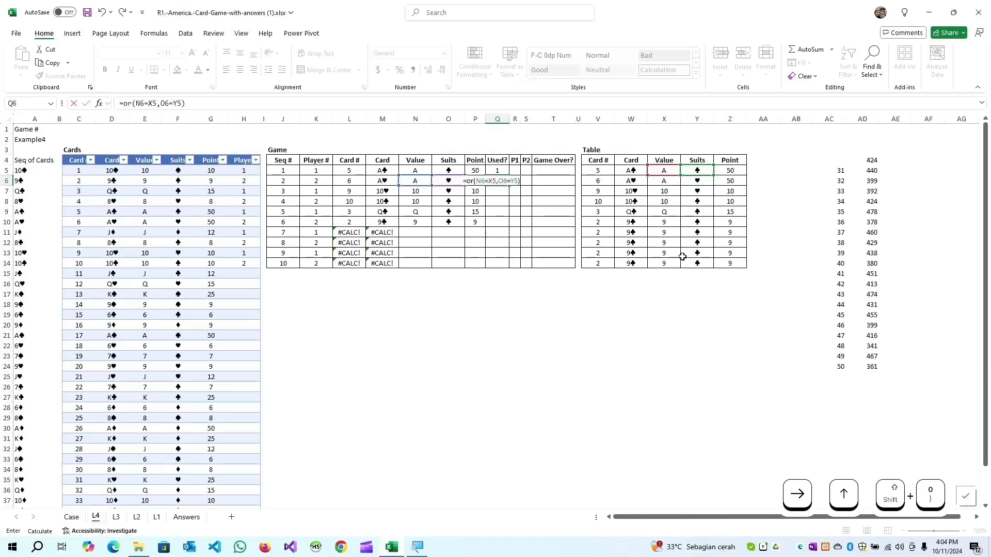
key(Return)
- Convert the Q6 result to a number by changing its formula to =--OR(N6=X5,O6=Y5)
key(Up)
key(F2)
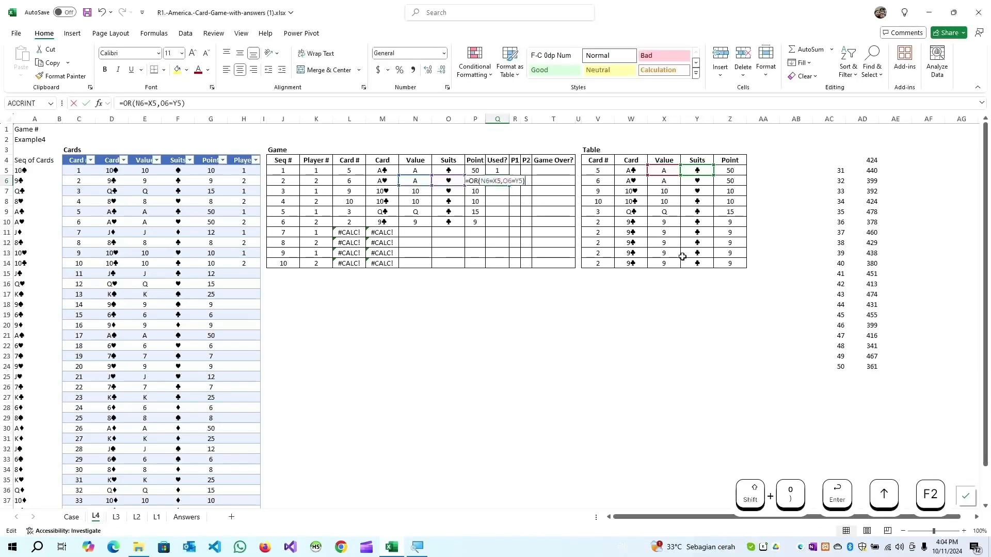
key(Home)
key(Right)
key(Down)
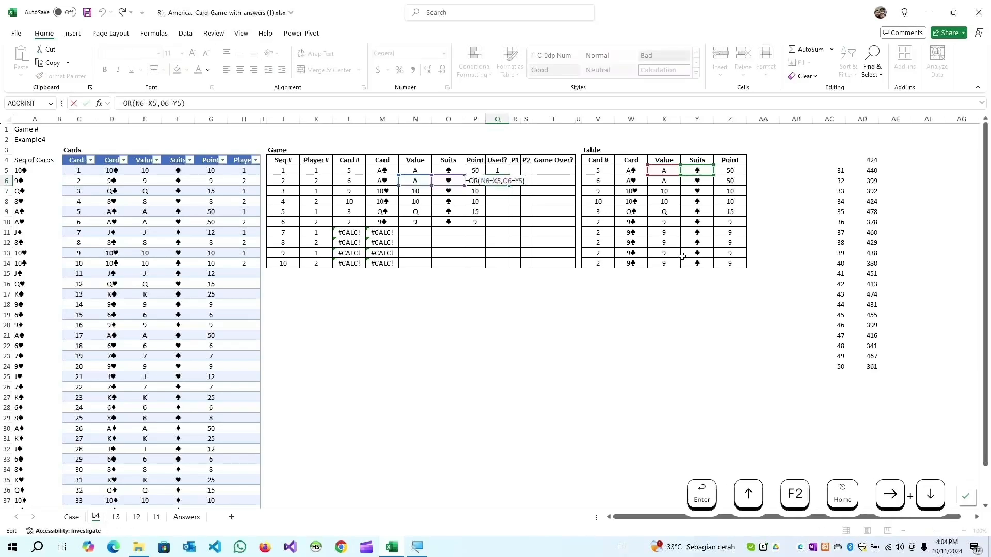
key(Home)
key(Right)
text(--)
key(Return)
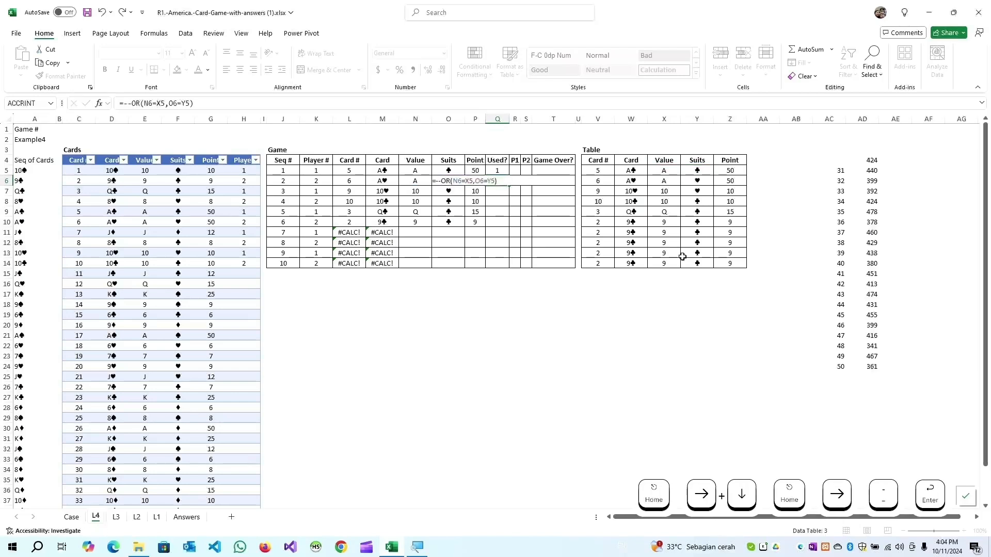
- Copy the Q6 formula down the Used? column through Q14
key(Up)
key(ctrl+c)
key(Left)
key(ctrl+Down)
key(Down)
key(Down)
key(Down)
key(Down)
key(Right)
key(ctrl+shift+Up)
key(shift+Down)
key(ctrl+v)
key(ctrl+Up)
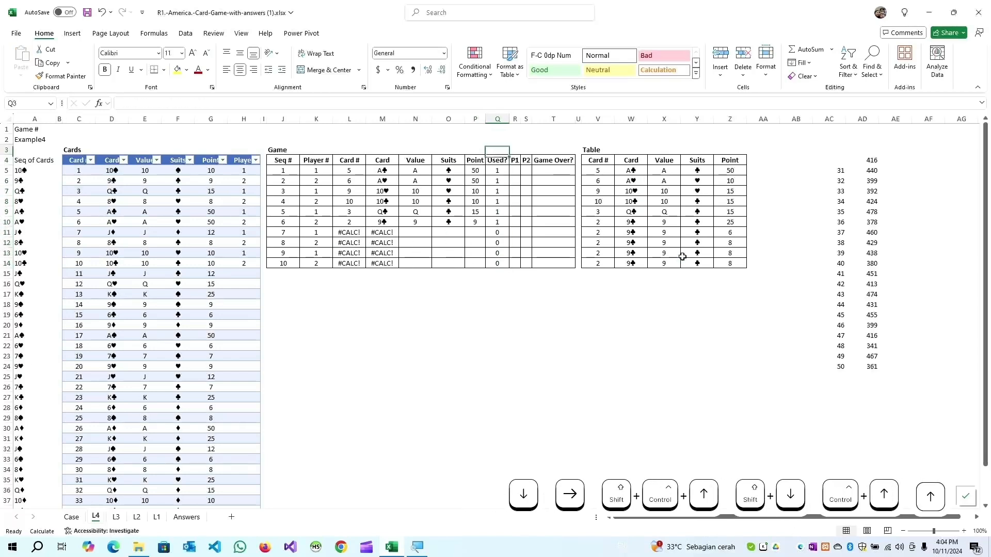
- Enter =OR(R5=0,S5=0) in T5, the first cell of the Game Over? column
key(Up)
key(Down)
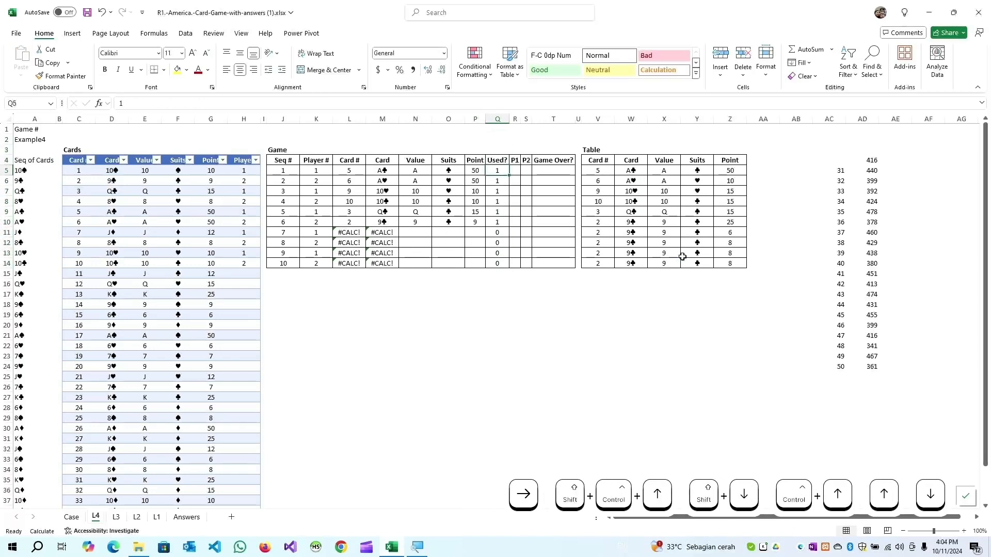
key(Right)
key(Right)
key(Right)
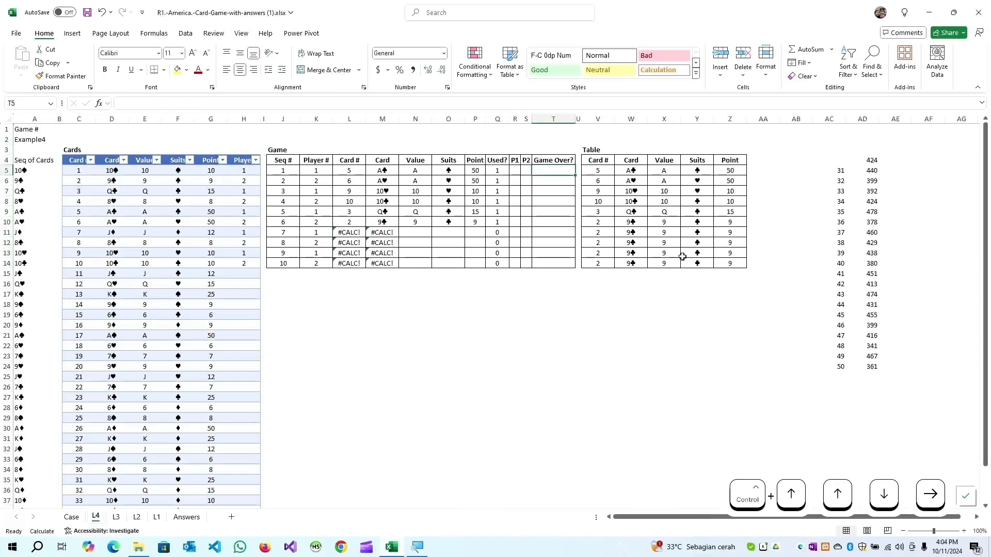
text(=or()
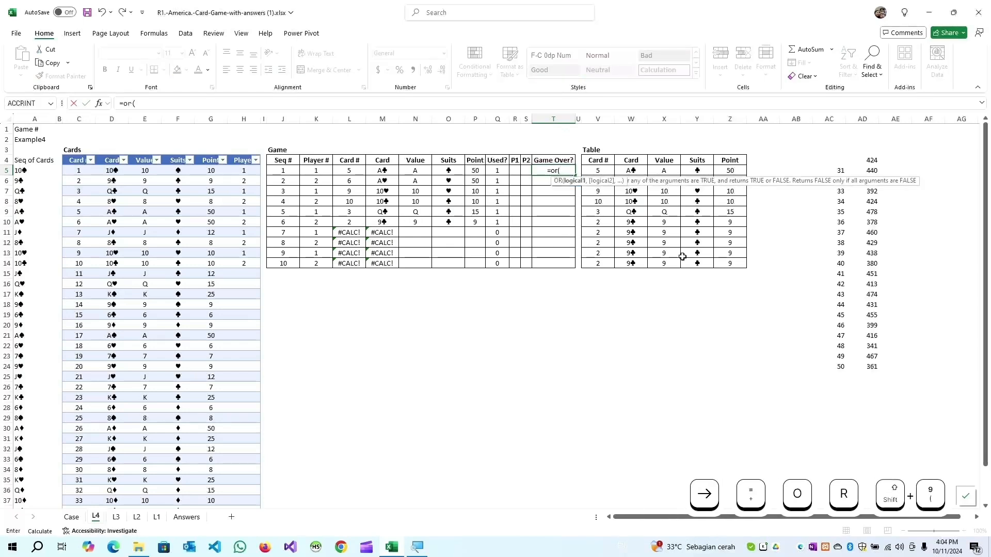
key(Left)
key(Left)
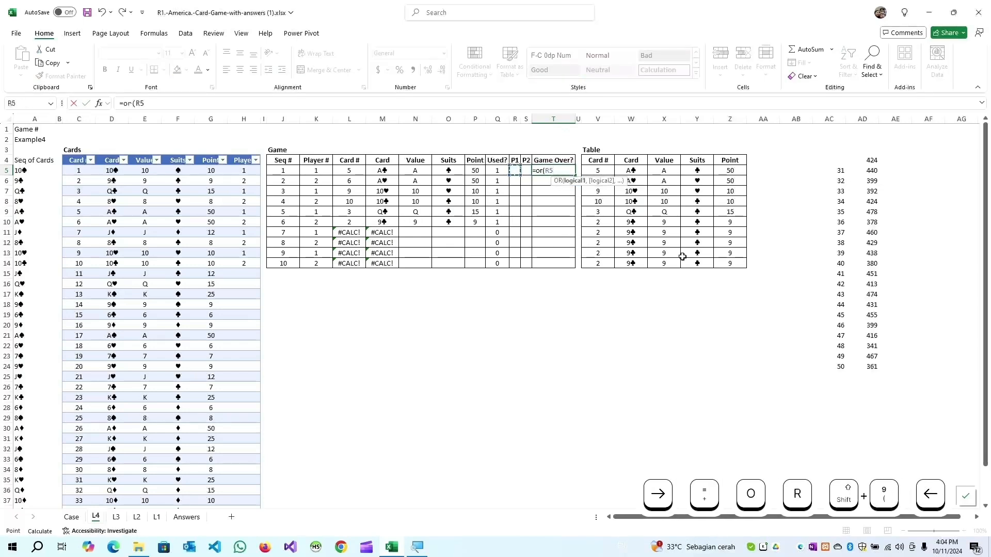
text(=0)
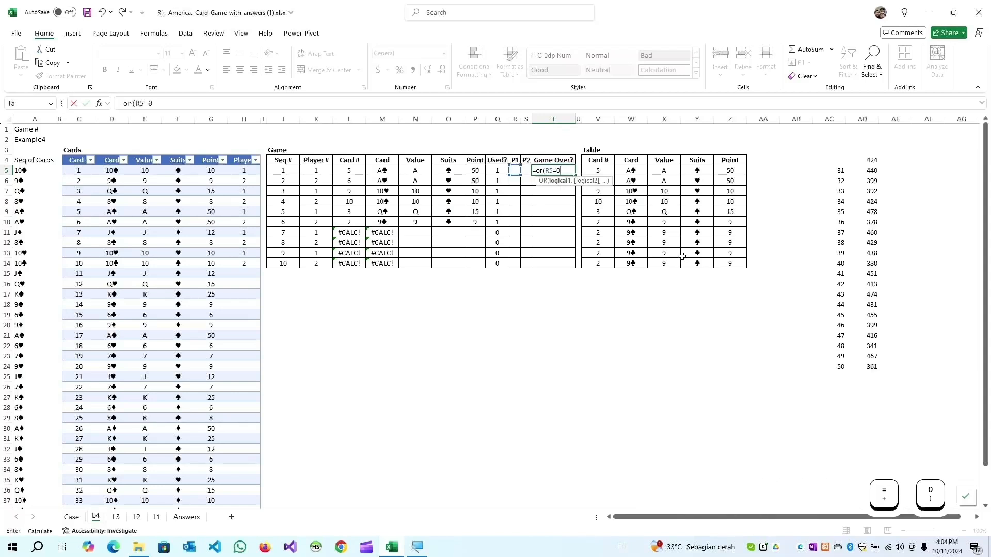
text(,)
key(Left)
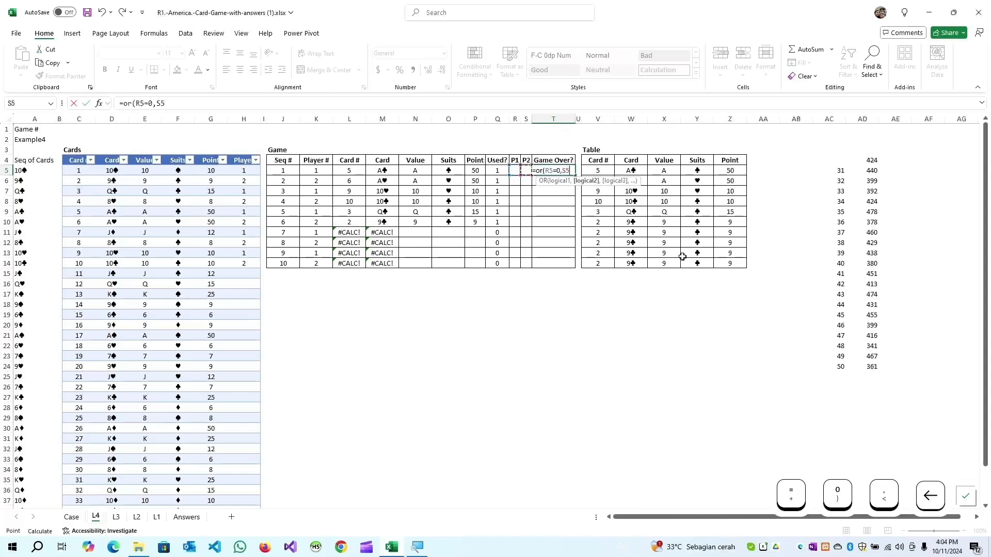
text(=0))
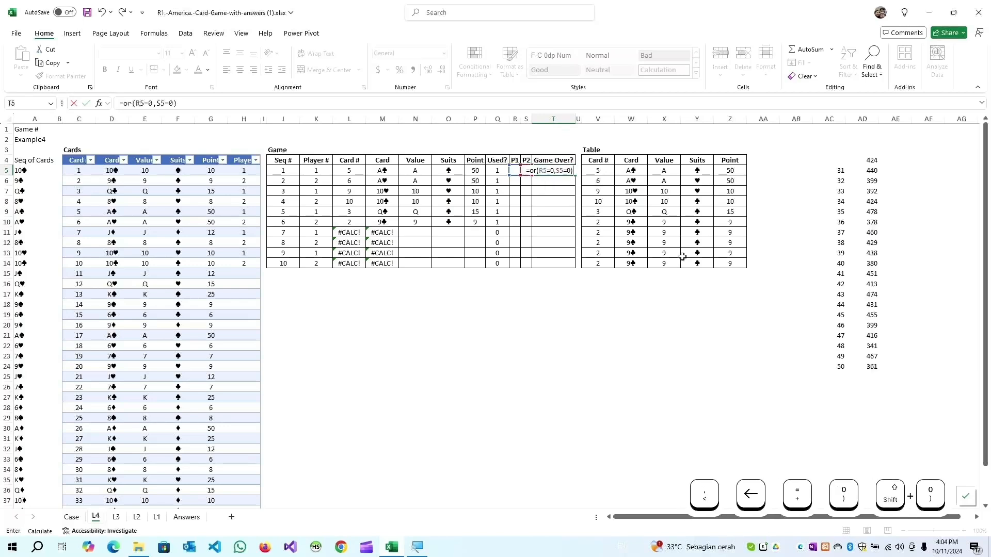
key(Return)
- Convert the T5 result to a number by changing its formula to =--OR(R5=0,S5=0)
key(Up)
key(F2)
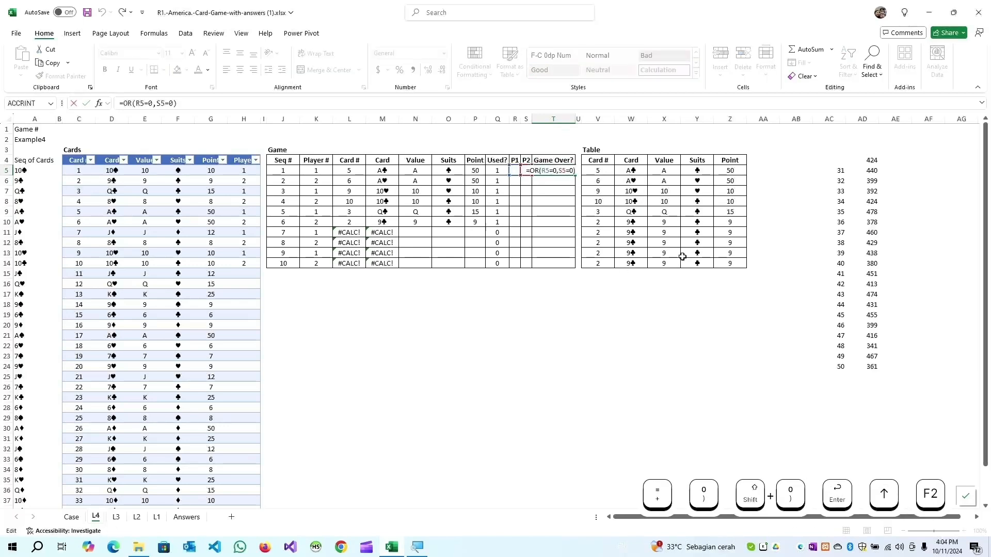
key(Home)
key(Right)
text(--)
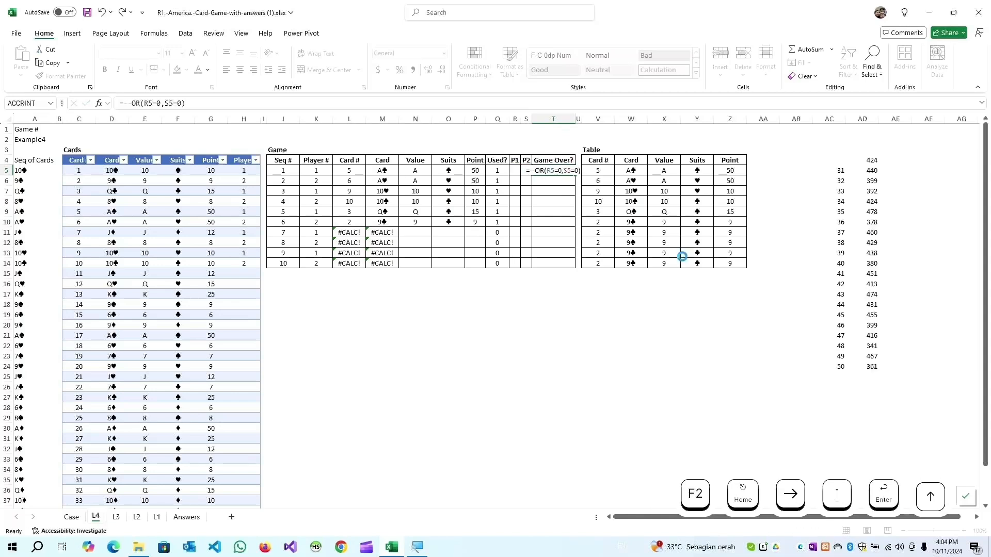
key(Return)
- Copy the T5 formula down the Game Over? column through T14
key(Up)
key(ctrl+c)
key(Down)
key(shift+Down)
key(shift+Down)
key(shift+Down)
key(shift+Down)
key(shift+Down)
key(shift+Down)
key(shift+Down)
key(shift+Down)
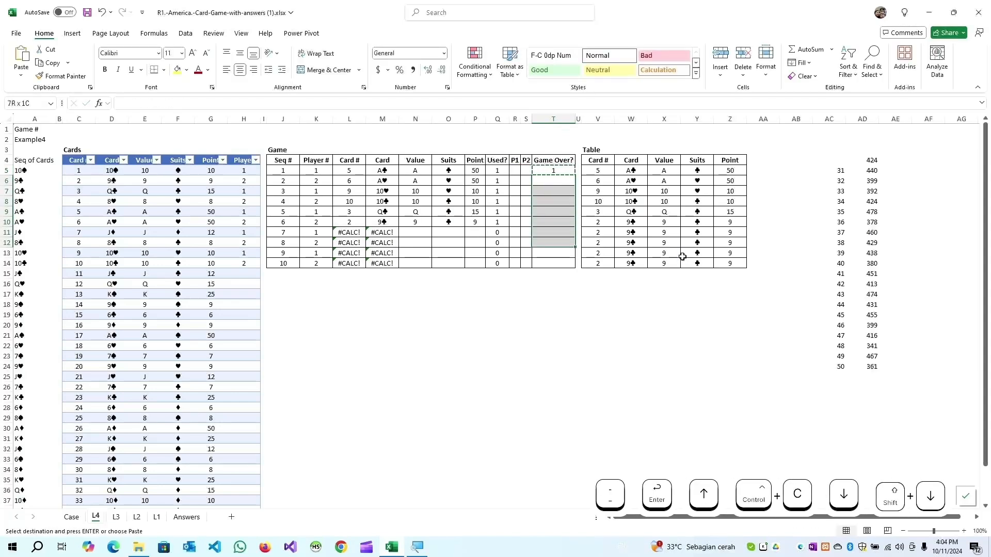
key(Return)
- Select L6 in the Game block's Card # column and enlarge the formula bar to give its long formula more room
key(Up)
key(Left)
key(Left)
key(Left)
key(Left)
key(Left)
key(Left)
key(Left)
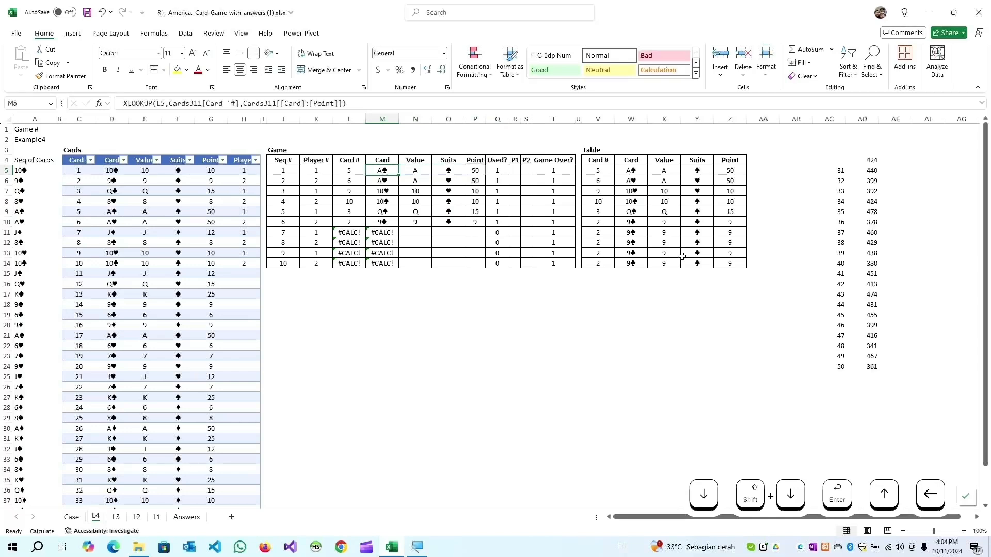
key(Left)
key(Down)
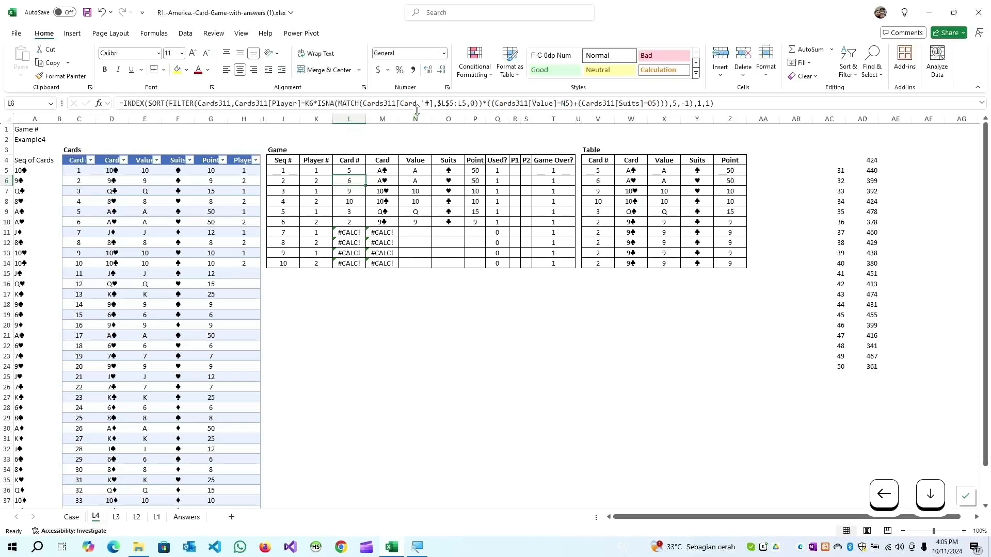
drag(417, 110, 417, 148)
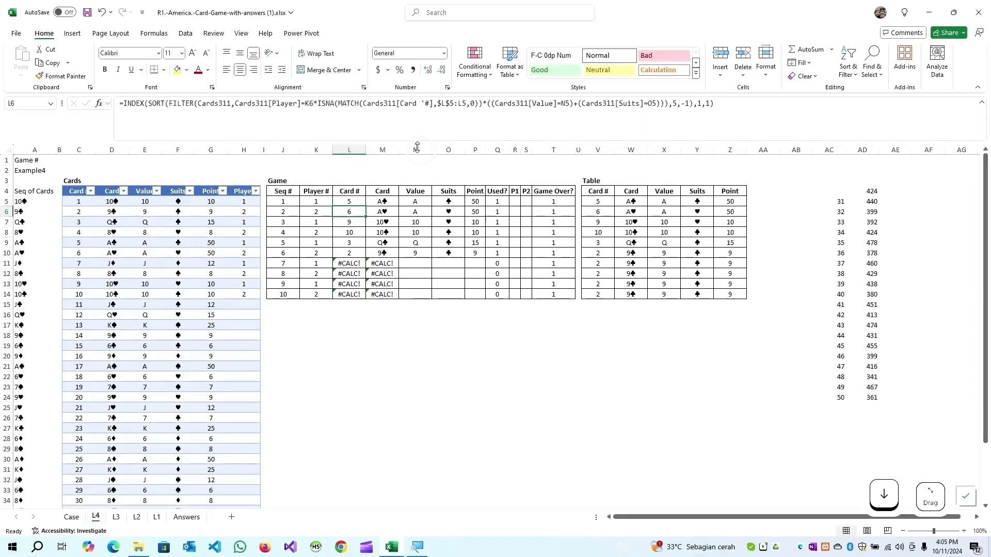
- Strip the INDEX and SORT wrappers and their arguments from the L6 formula, leaving only the FILTER function
click(170, 103)
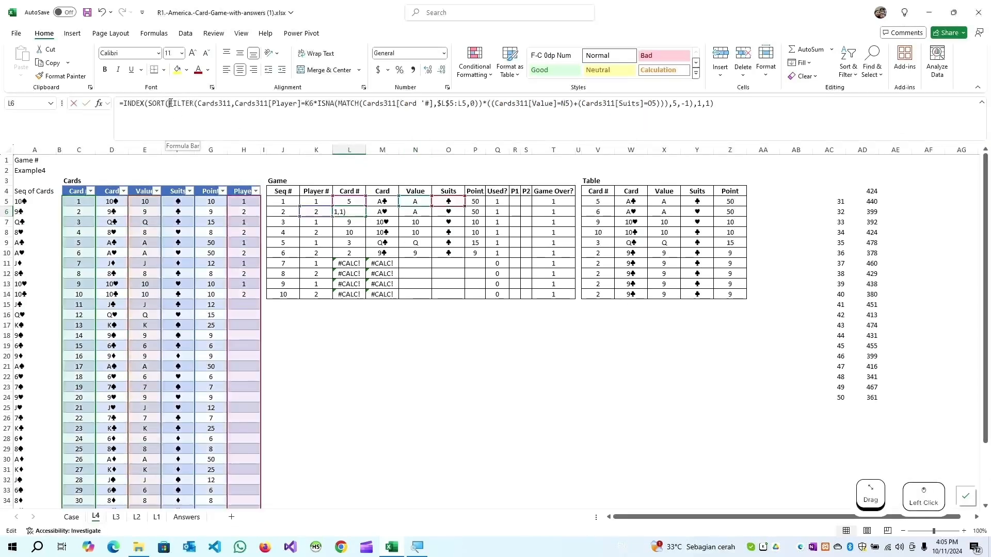
key(ctrl+shift+Left)
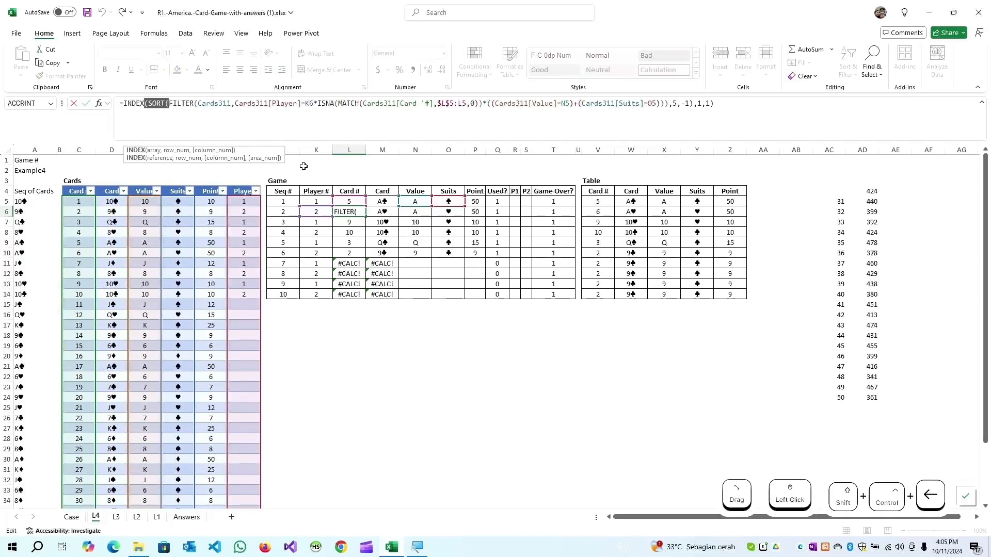
key(ctrl+shift+Left)
key(Delete)
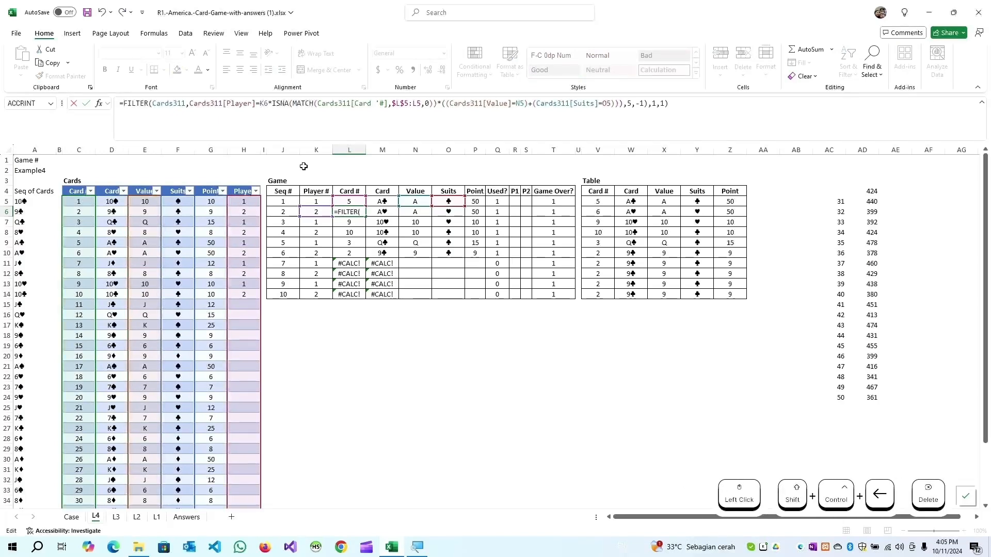
key(End)
key(BackSpace)
key(BackSpace)
key(BackSpace)
key(BackSpace)
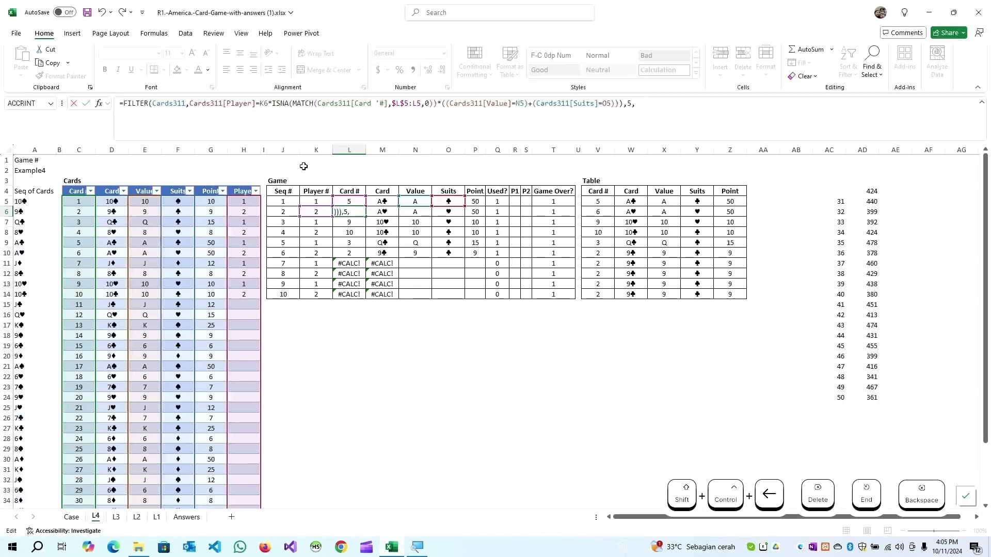
text())
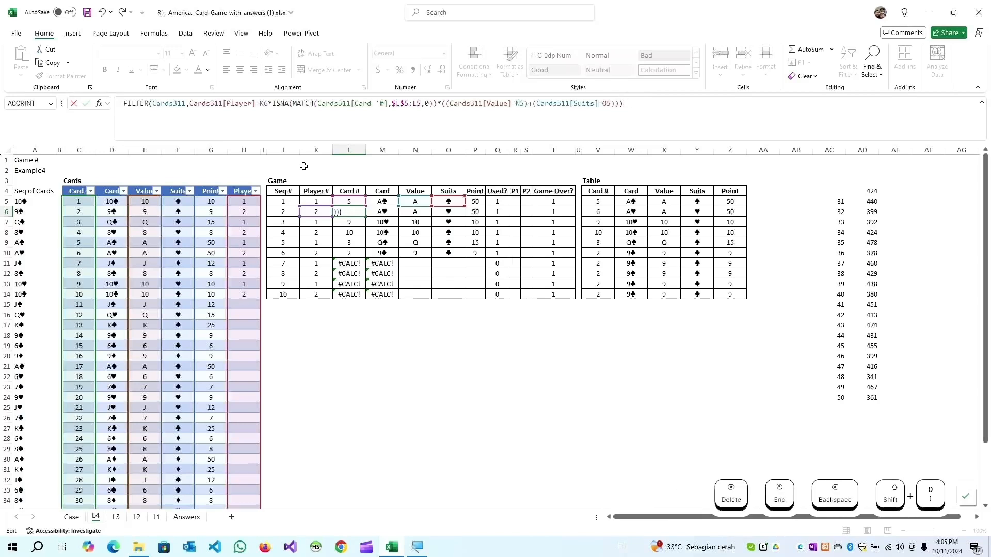
- Wrap the FILTER function in L6 in a LET that names it a and returns a
key(Home)
key(Right)
text(let(a,)
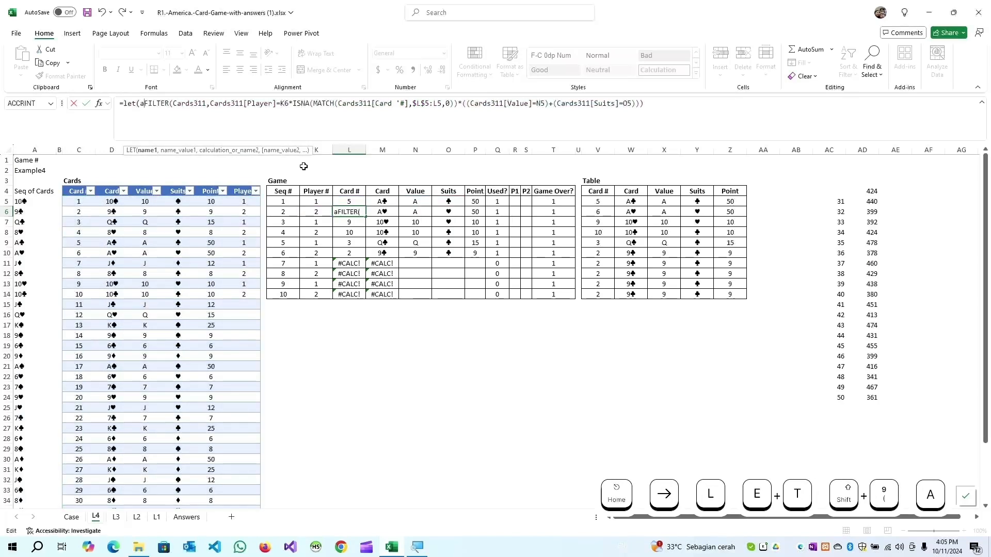
key(End)
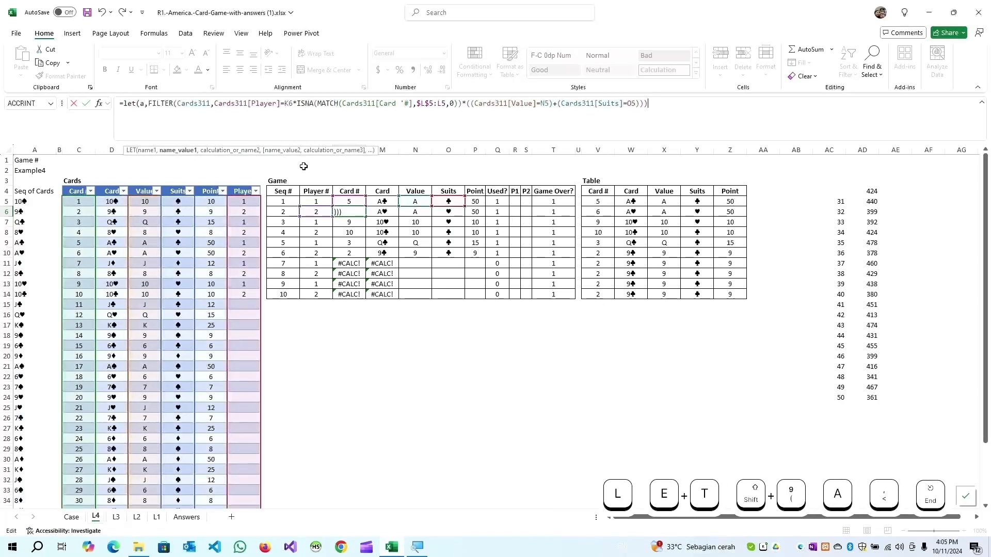
text(,a))
key(Return)
key(Up)
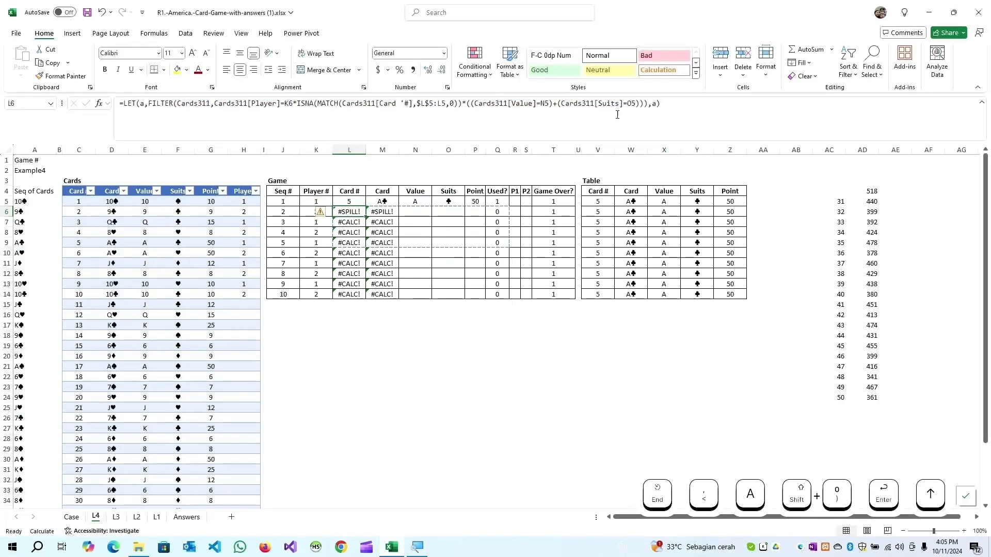
- Point the value and suit comparisons in the L6 formula to the Table block's cells $X5 and $Y5
click(680, 109)
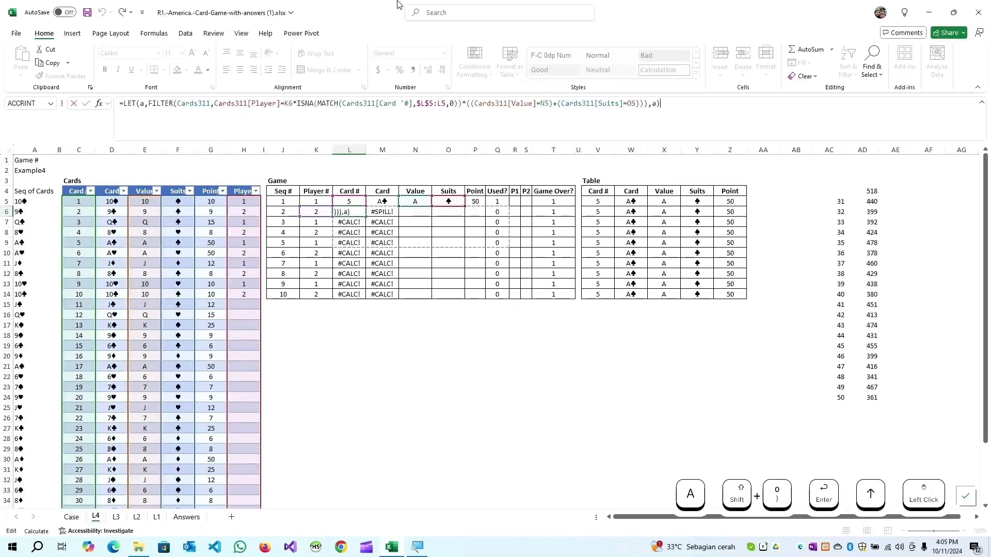
key(Escape)
key(F2)
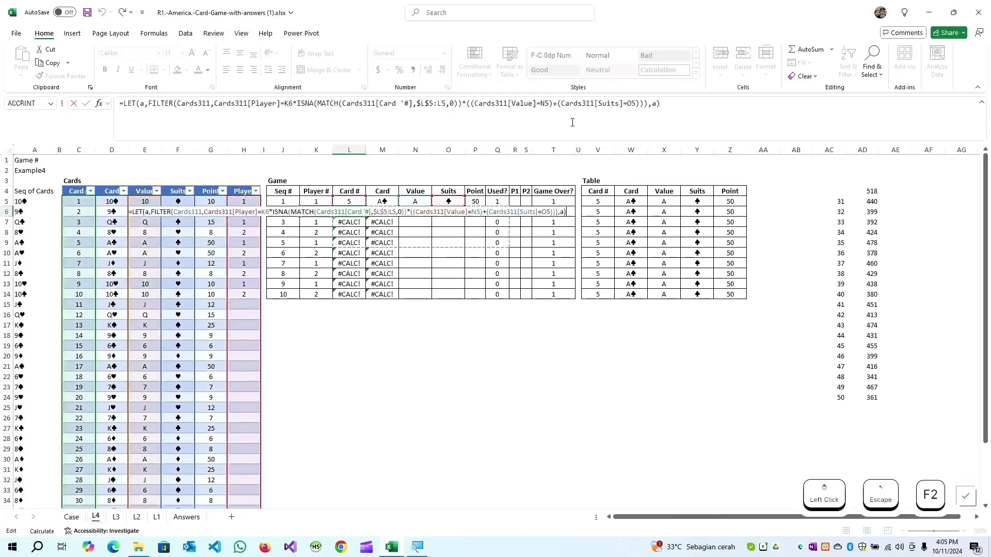
click(541, 104)
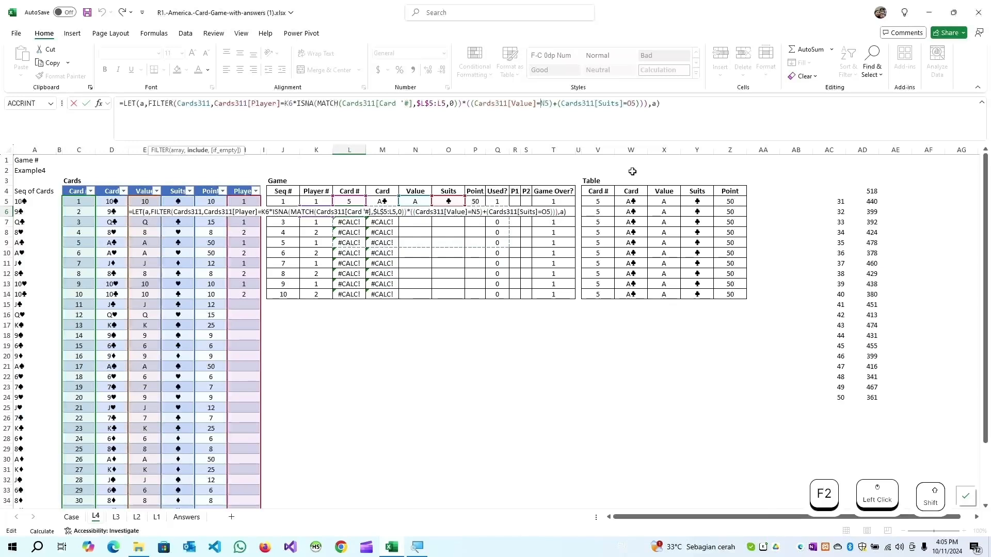
text($X)
key(Delete)
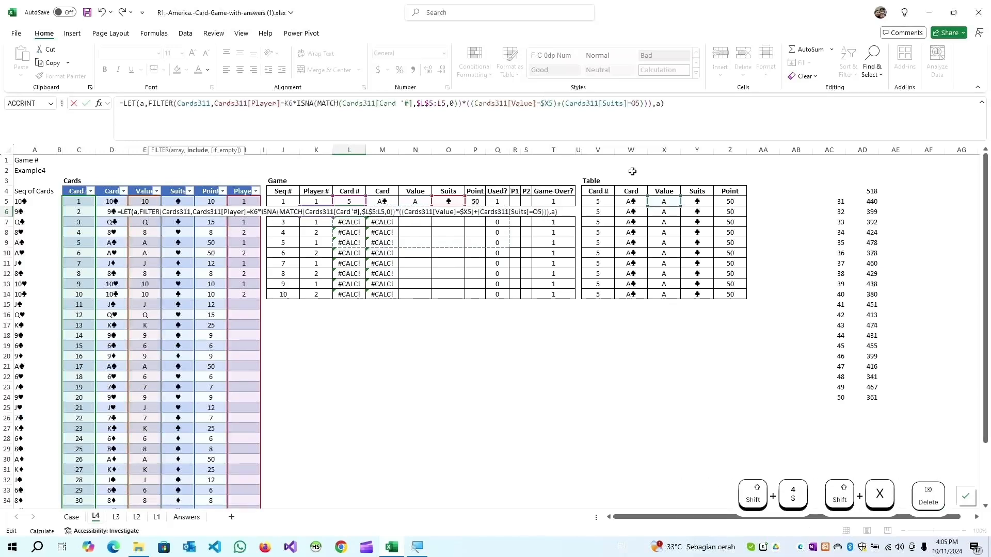
key(Right)
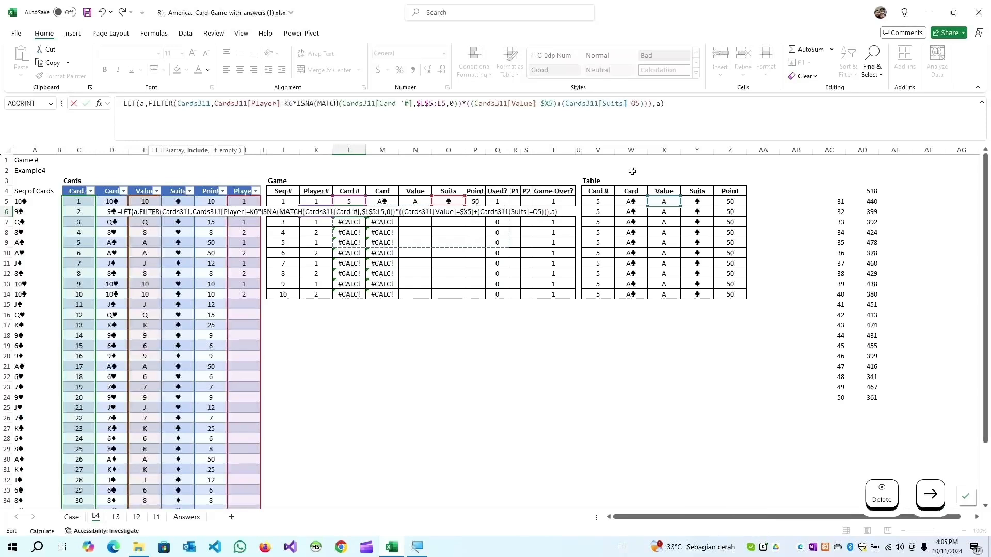
text($Y)
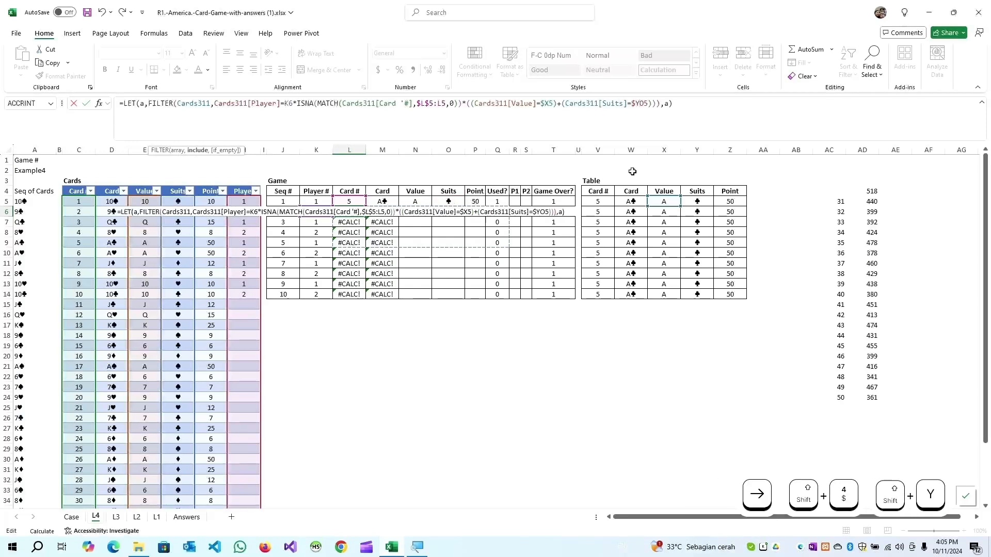
key(Delete)
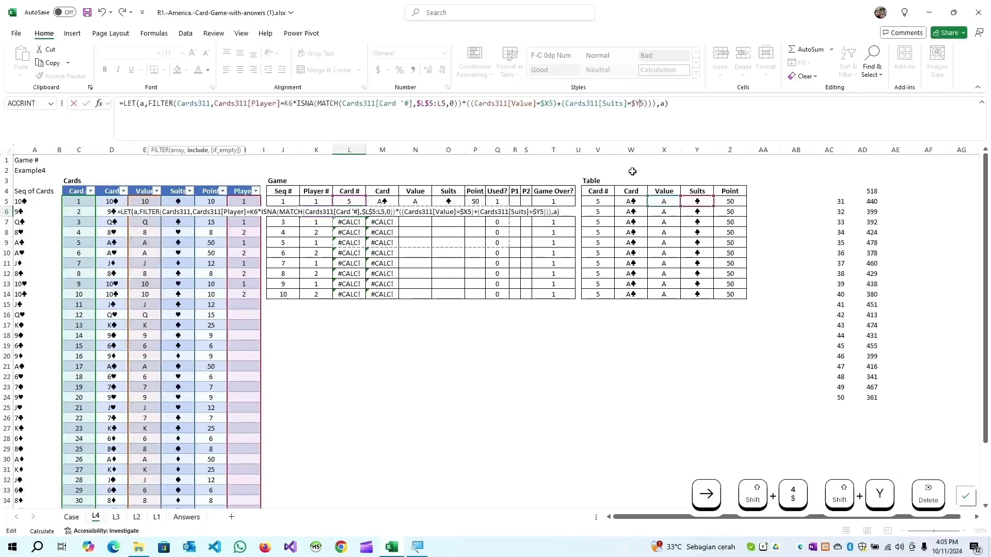
key(Return)
key(Up)
- Rename the sheet's Cards table to Cards4
click(79, 201)
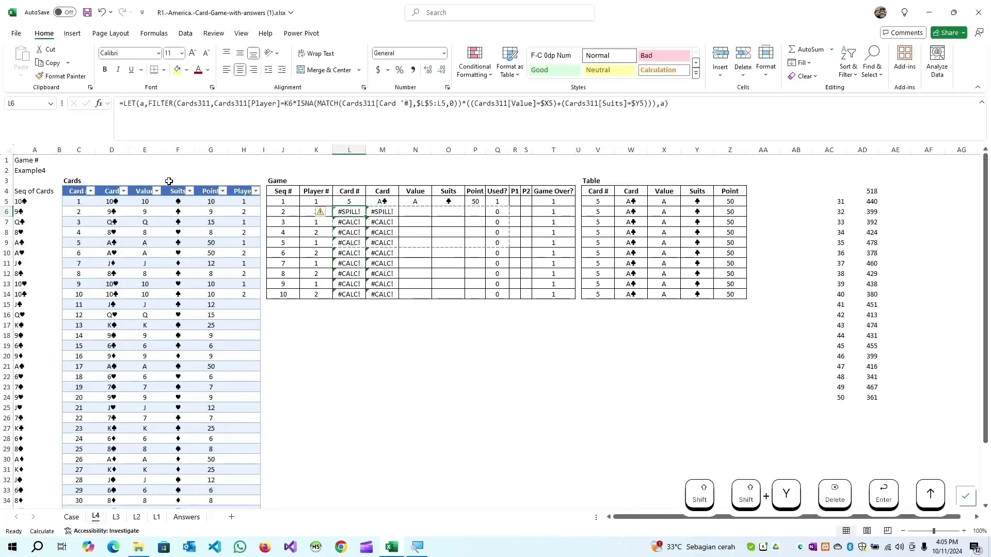
click(347, 34)
click(44, 63)
text(Cards4)
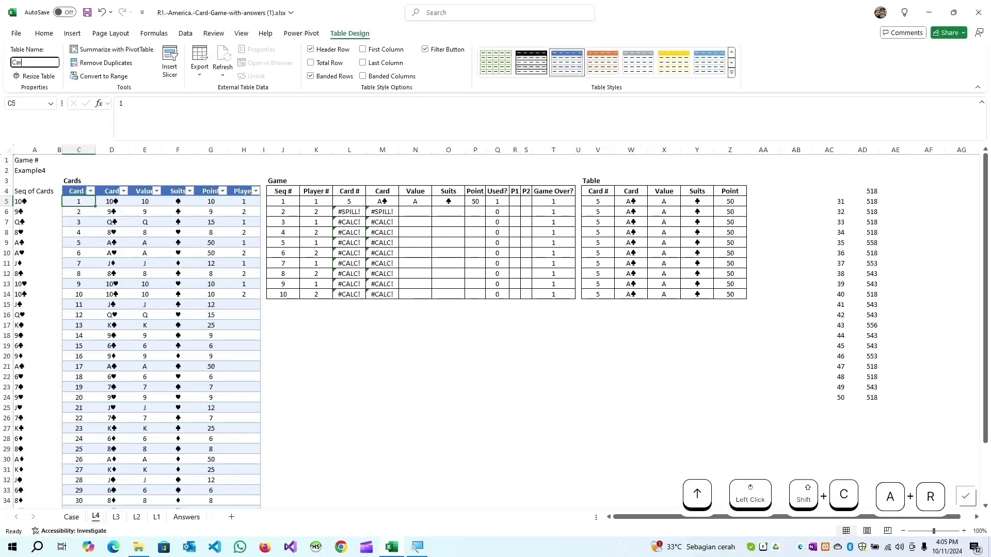
key(Return)
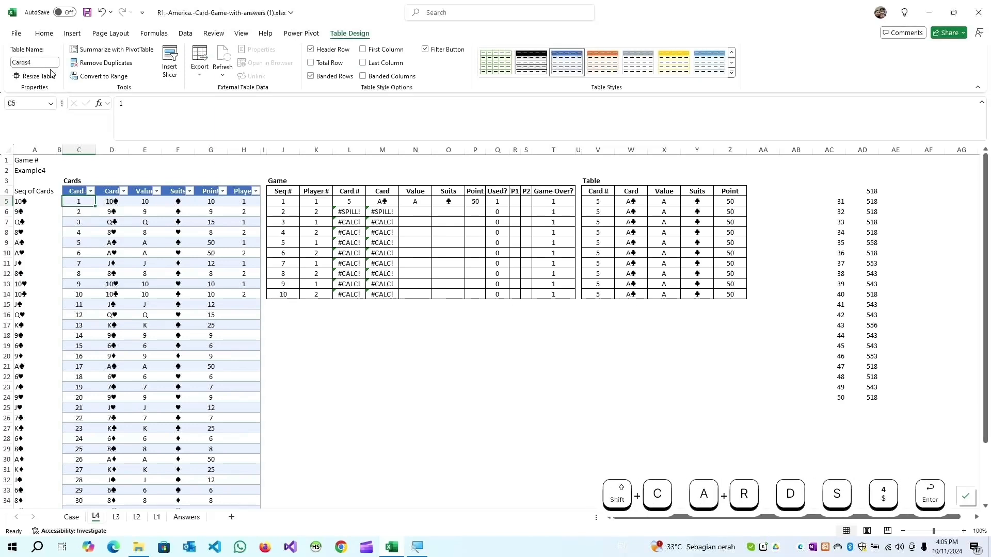
- Lock the column of the MATCH range's end cell in the L6 formula, making the range $L$5:$L5
click(353, 214)
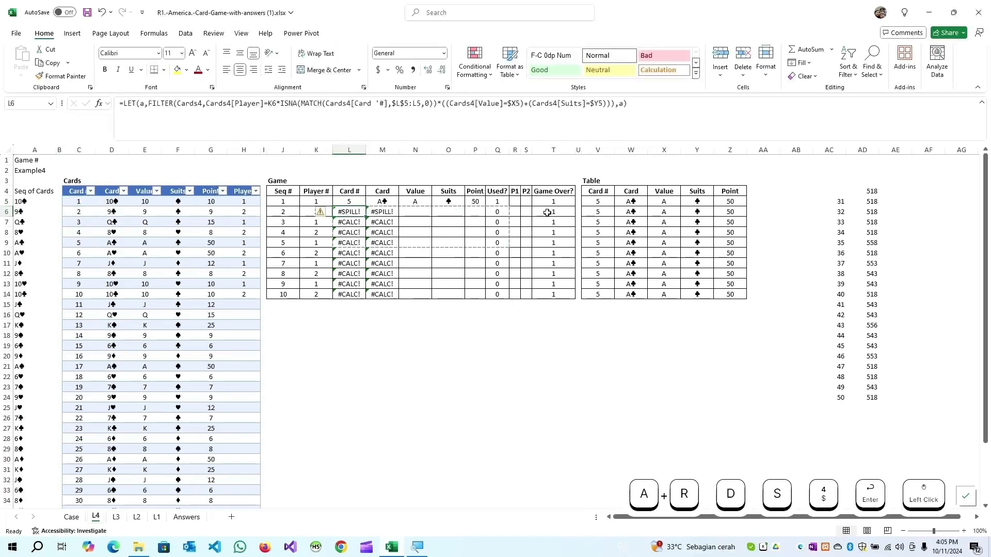
click(629, 104)
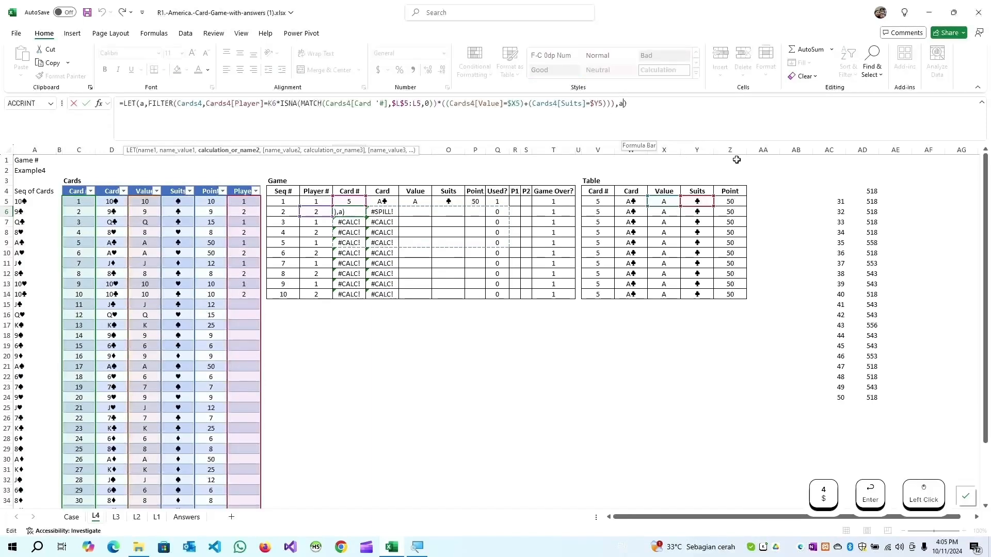
click(416, 106)
text($)
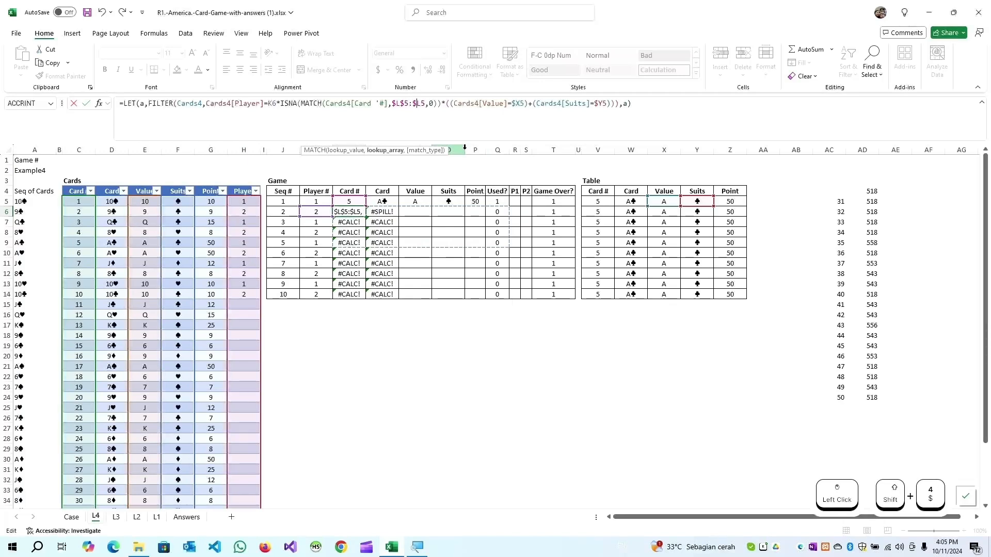
- Replace the final a in the L6 LET with a new line defining b as a FILTER of L5:P5
click(628, 103)
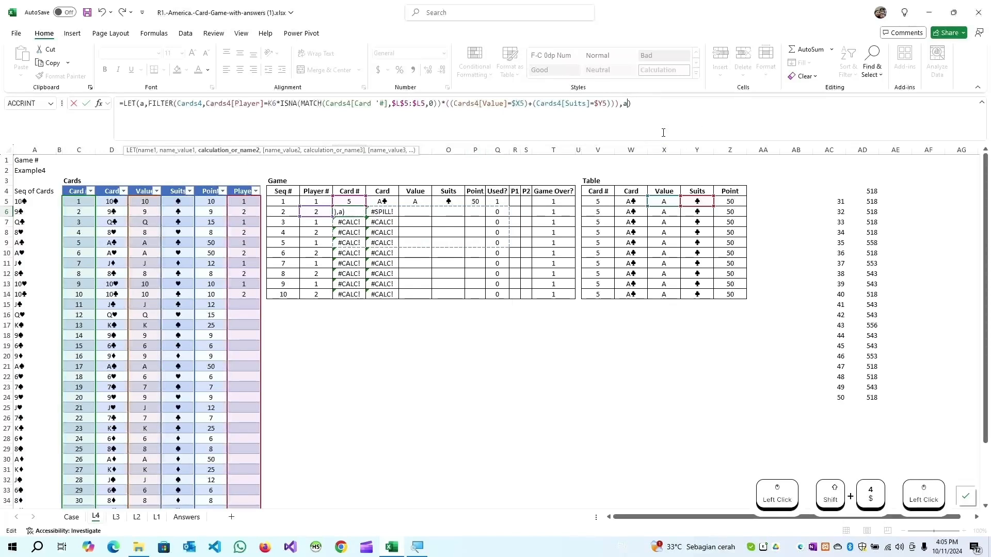
key(BackSpace)
key(alt+Return)
text(b,)
key(BackSpace)
text(filter()
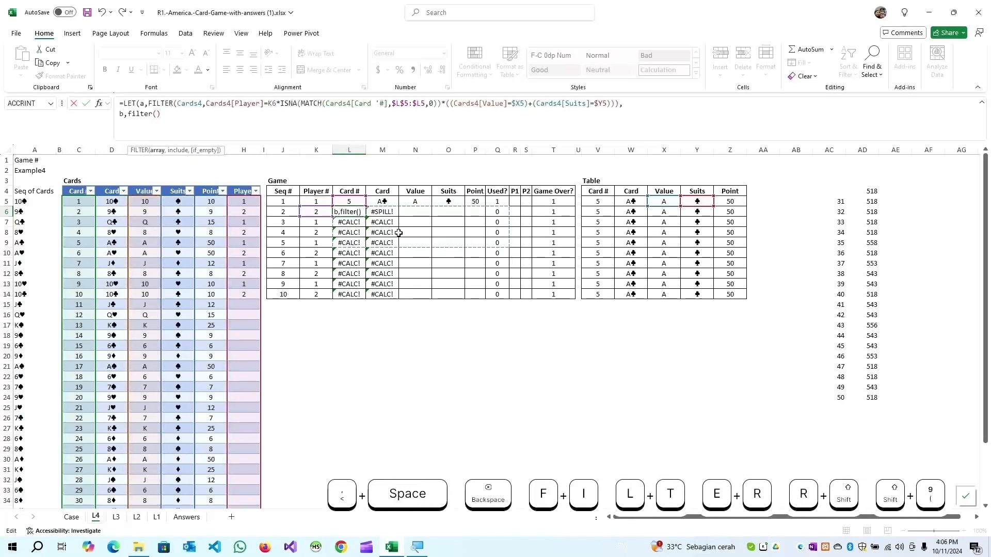
click(351, 202)
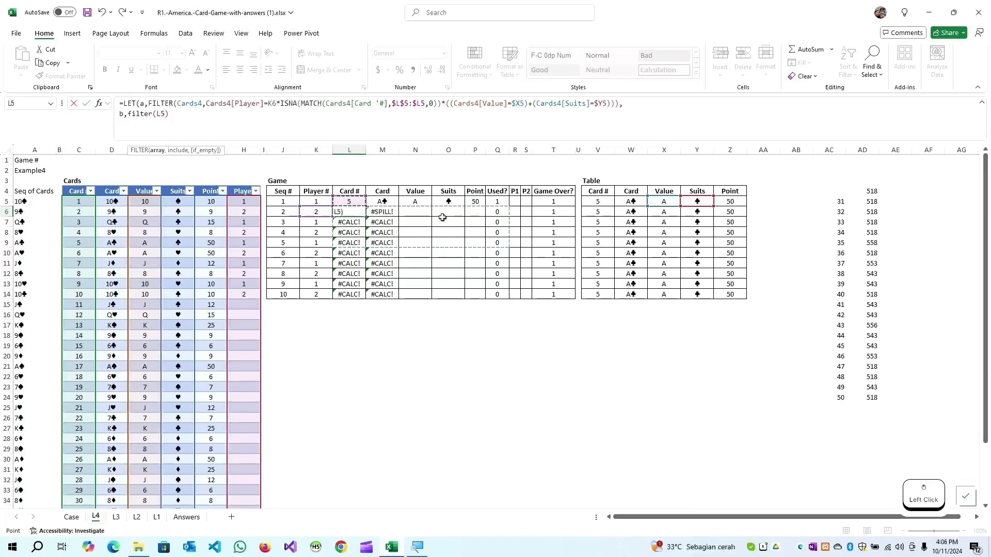
key(shift+Right)
key(shift+Right)
key(shift+Right)
key(shift+Right)
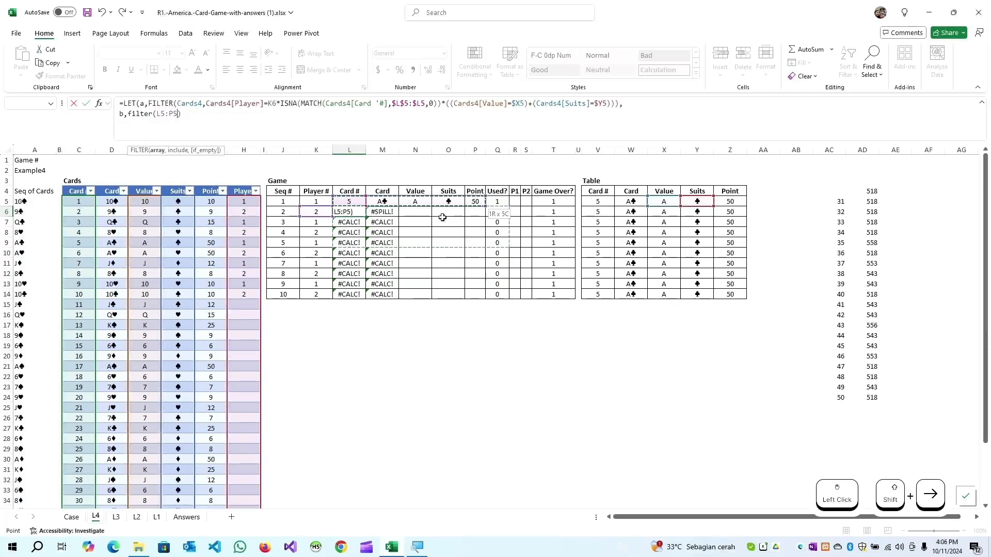
- Start b's FILTER criteria with the player comparison K5:K5=K6 in parentheses
text(,()
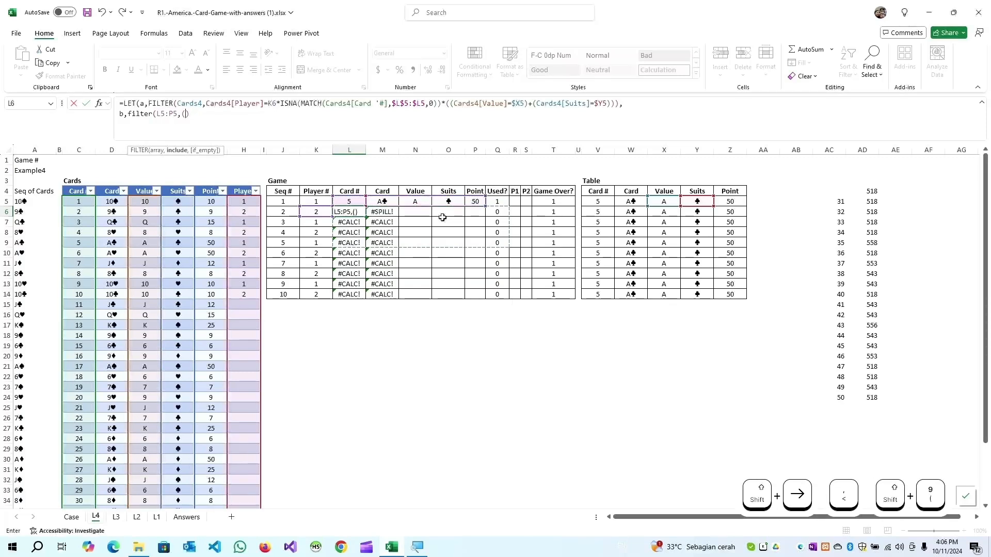
key(Up)
key(Left)
text(:K5=)
key(Left)
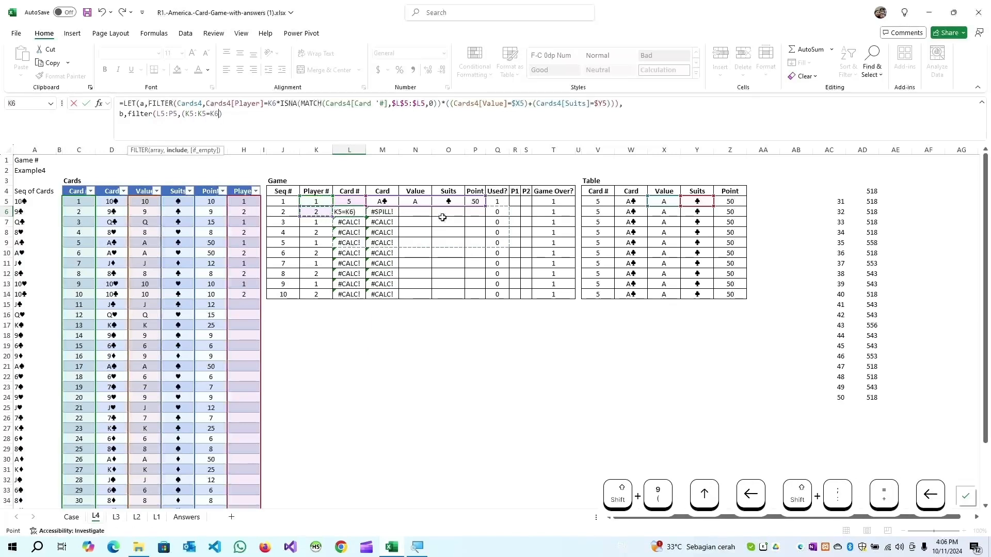
- Multiply b's FILTER criteria by an unused-card condition, (Q5:Q5=0)
text(*())
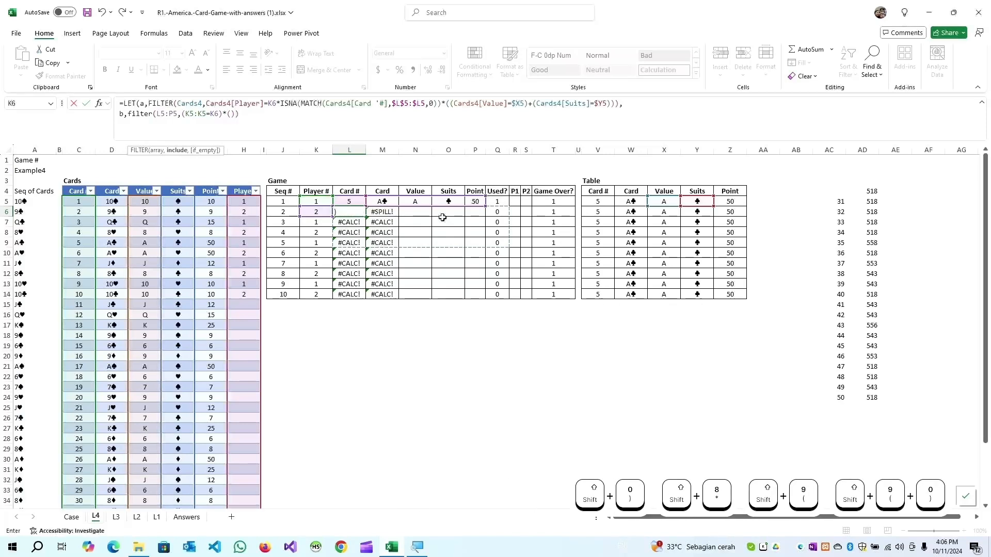
key(Right)
key(space)
key(F2)
key(Up)
key(Right)
key(Right)
key(Right)
key(Right)
key(Right)
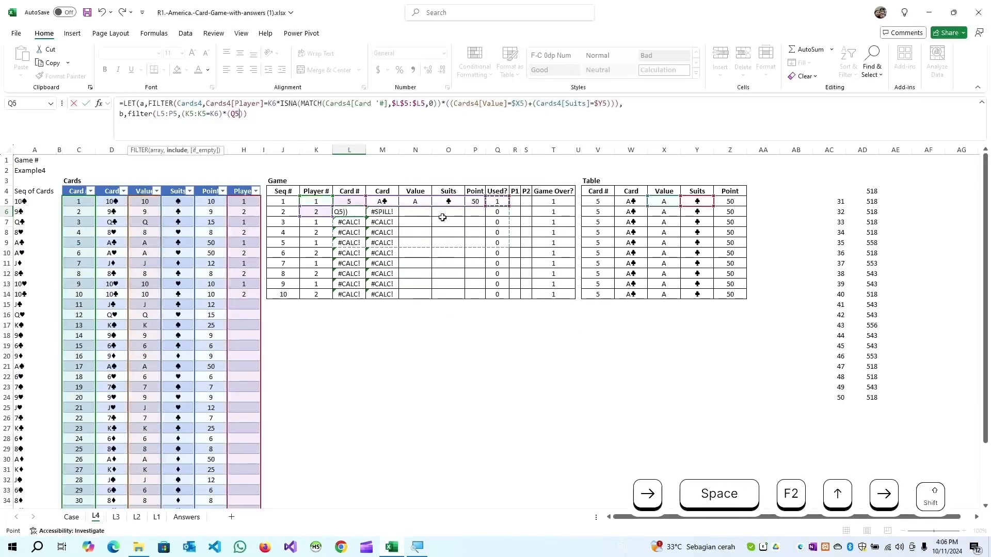
text(:Q5=)
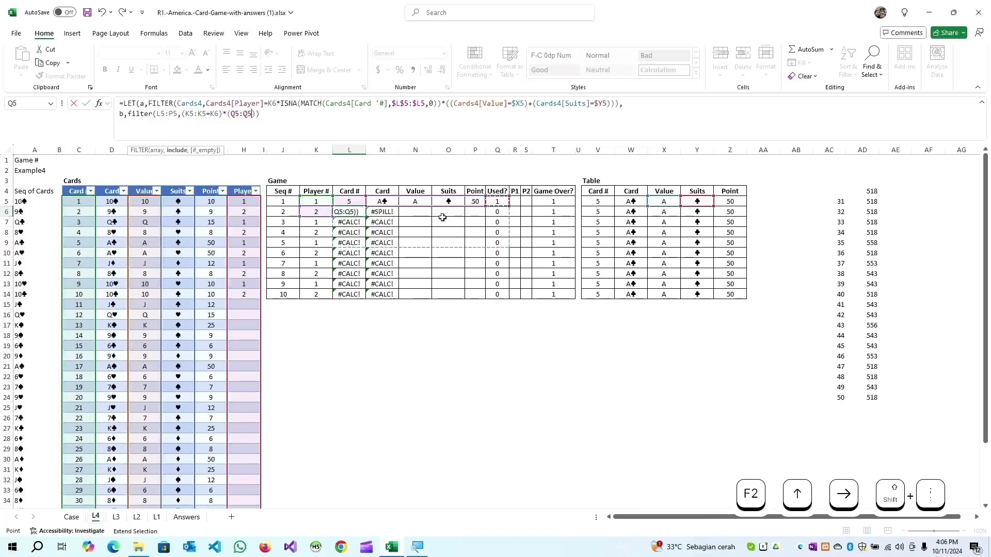
text(0)
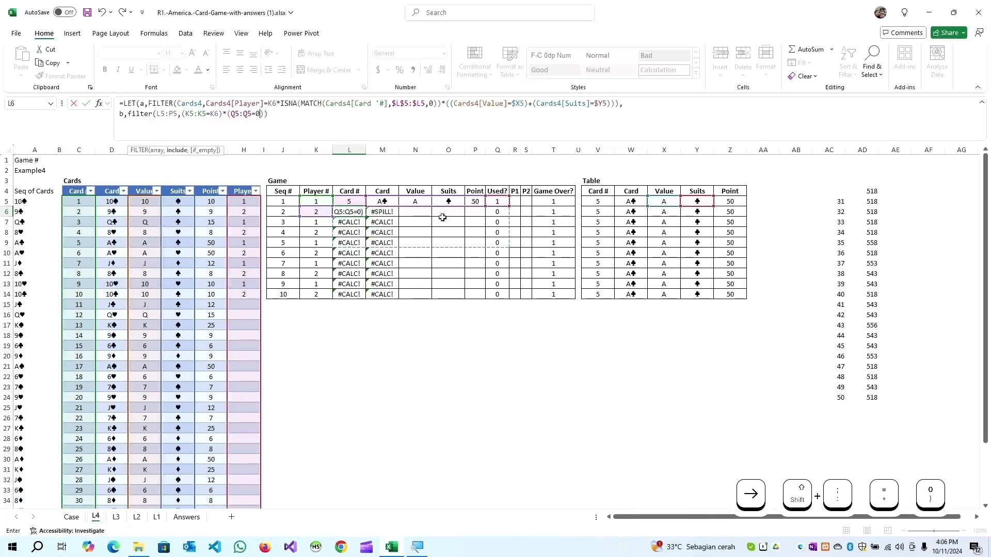
key(F2)
key(Right)
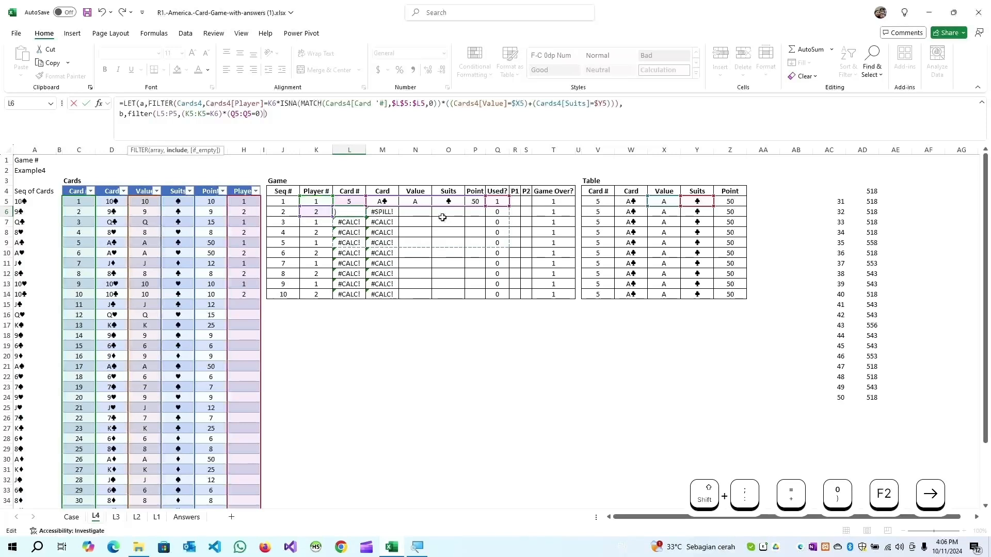
- Multiply in a third criterion for b, beginning an ISNA of a MATCH that looks up L5:L5
text(*())
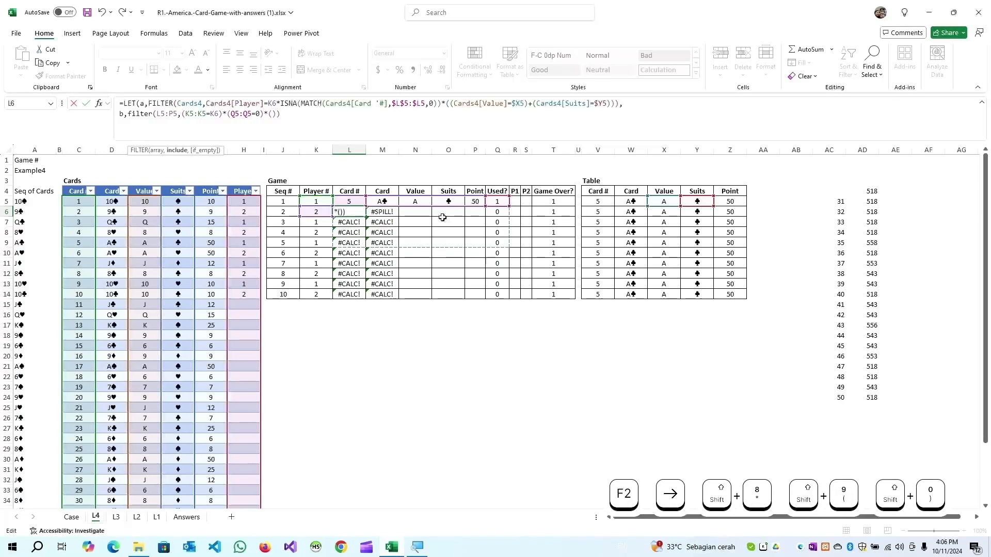
key(Left)
text(isna(match()
key(Up)
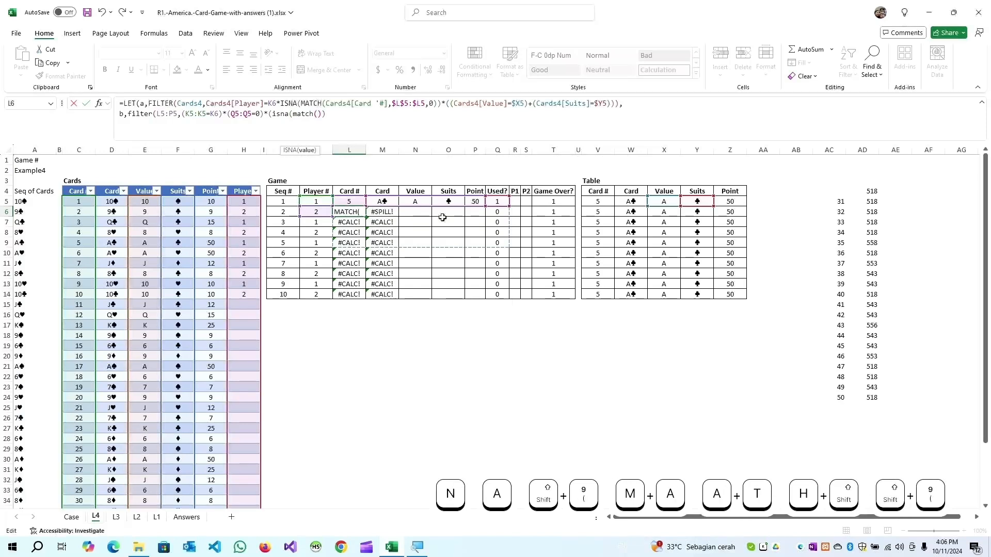
key(Down)
key(F2)
key(Up)
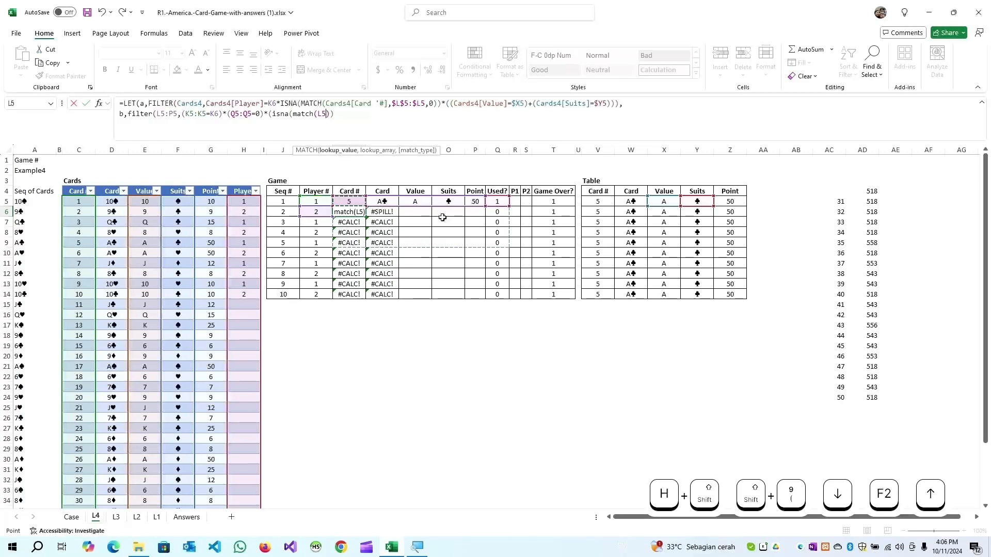
text(:P5)
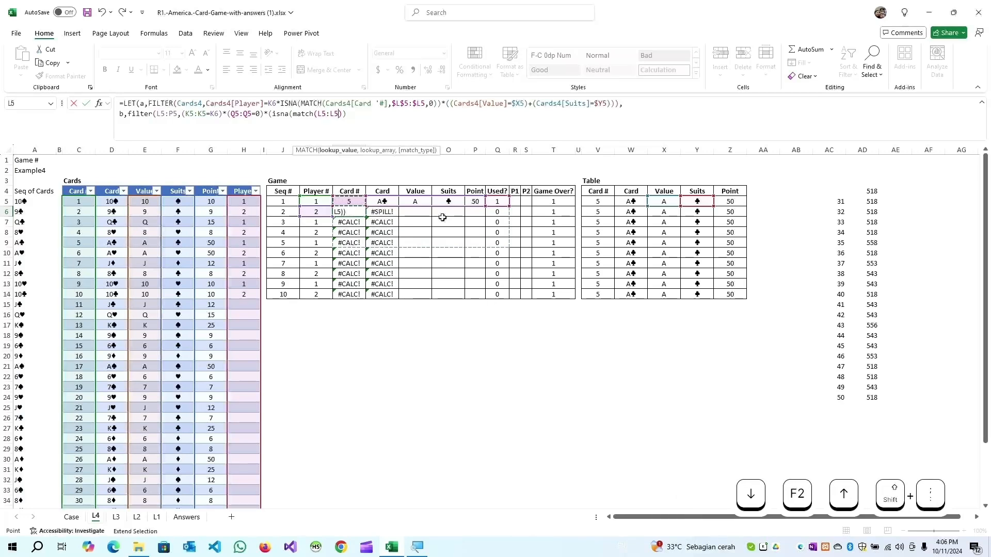
- Complete the MATCH in b's FILTER with the Table block's V5:V5 as lookup array and exact match type 0
text(,)
key(Right)
key(Right)
key(Right)
key(Right)
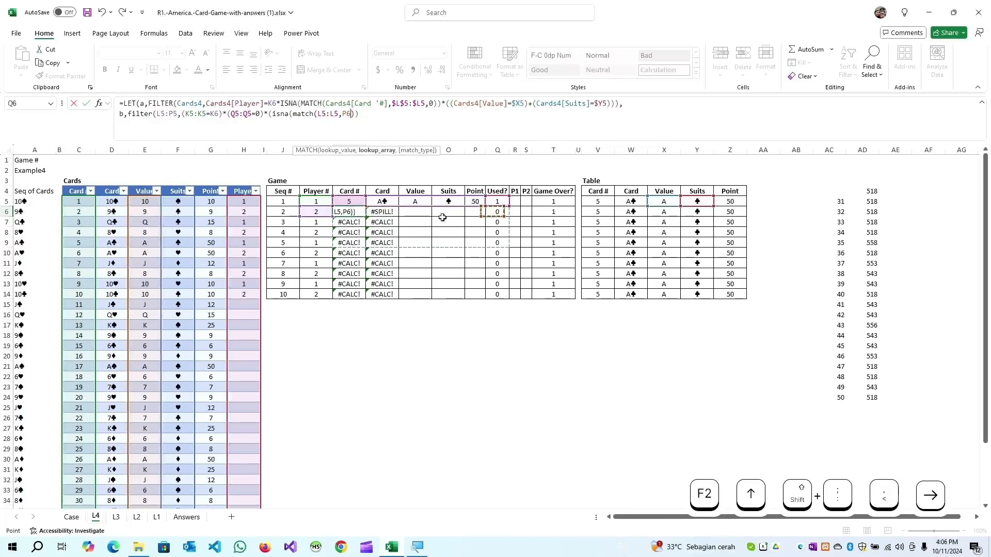
key(Right)
key(Right)
key(Right)
key(Right)
key(Right)
key(Right)
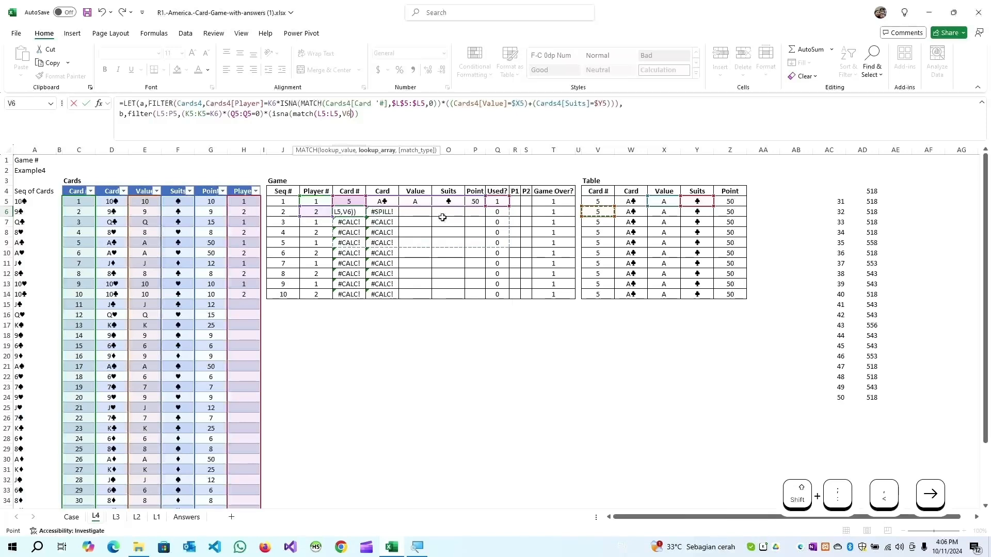
key(Up)
text(:V5)
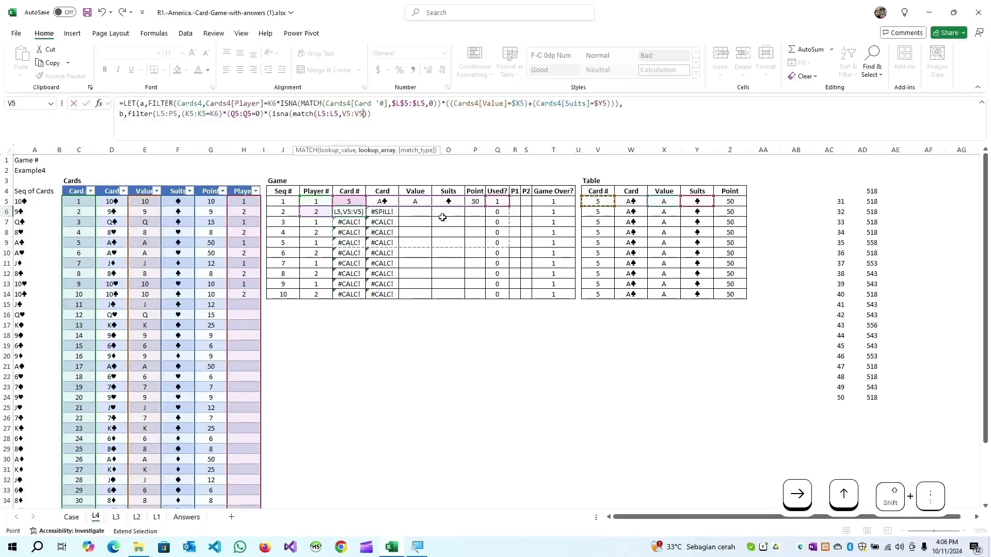
text(,0))
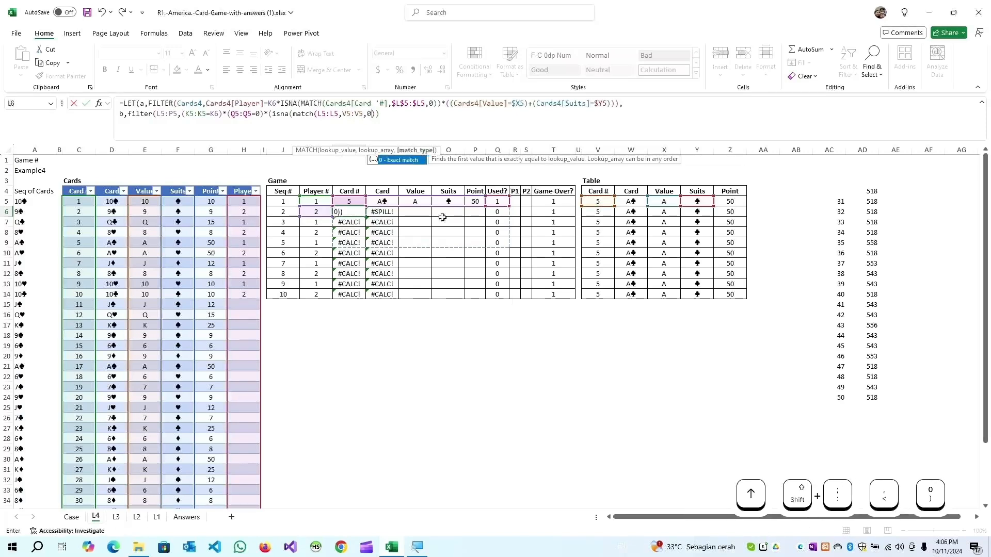
text())))
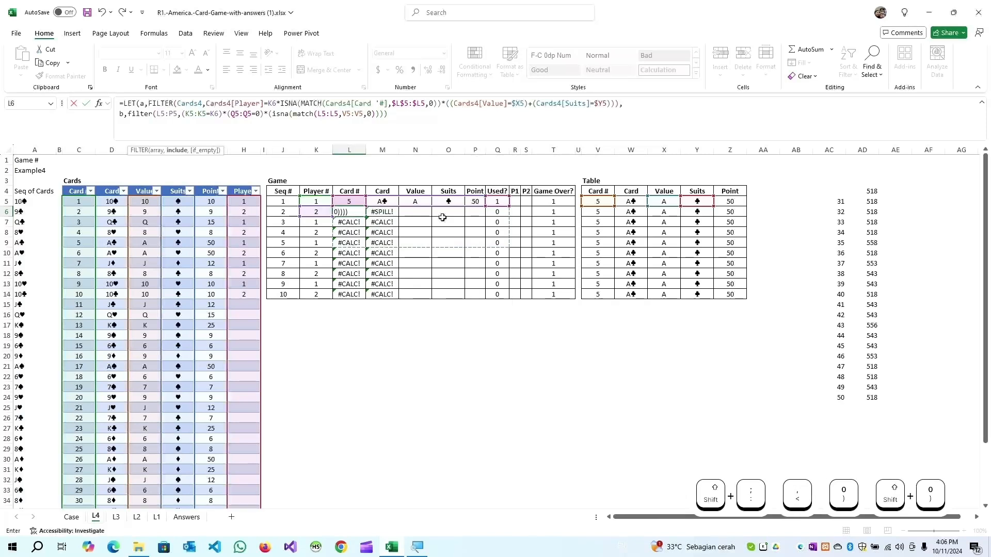
- Make the L6 LET return b as its final argument
key(Return)
key(Return)
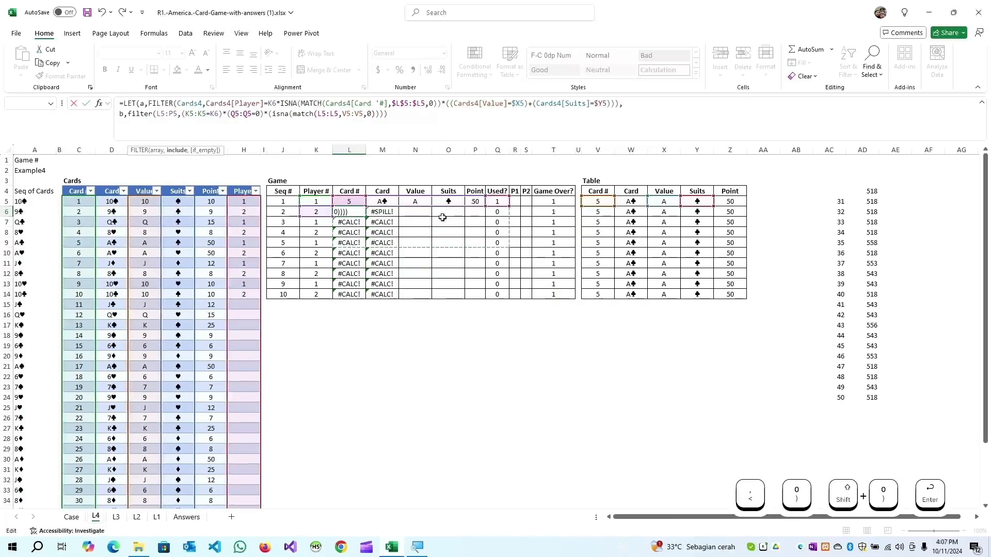
key(Right)
key(Left)
text(,b)
key(Return)
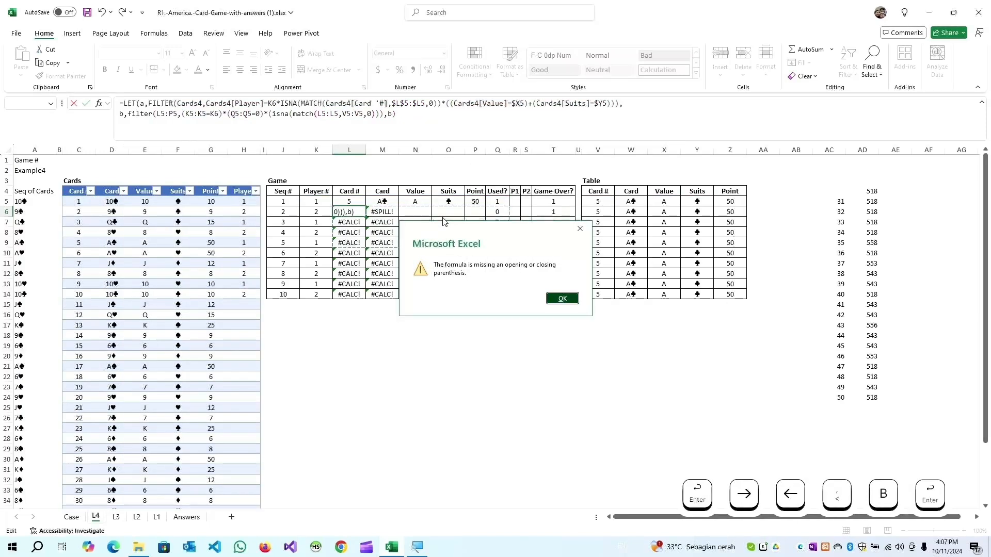
key(Return)
- Try to fix the L6 formula by removing one closing parenthesis before the final b
key(Left)
key(BackSpace)
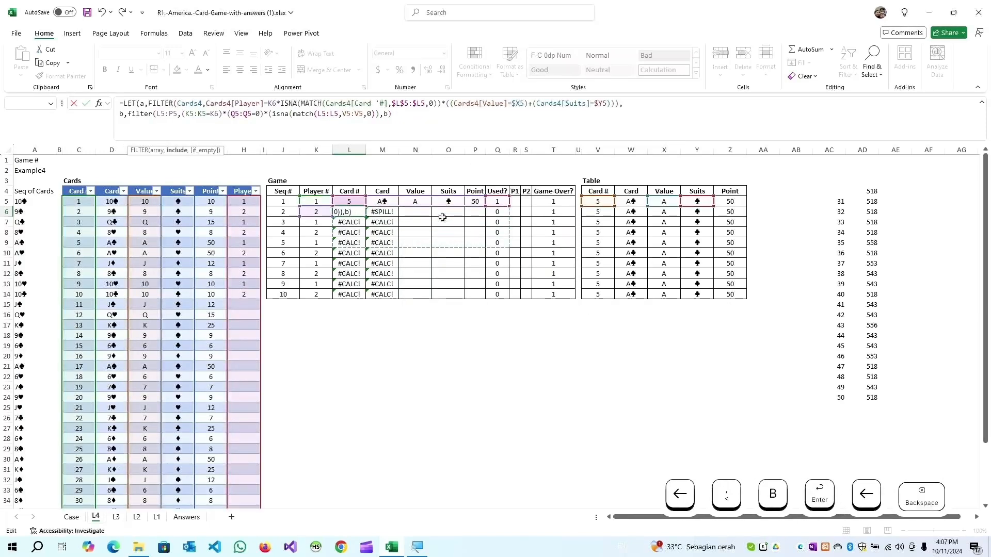
key(Return)
key(Return)
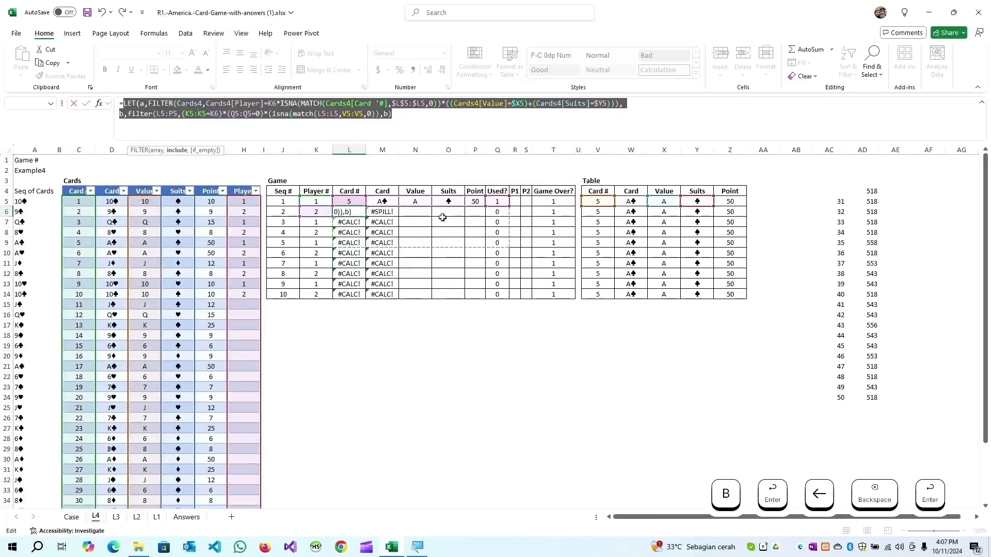
- Add the two missing closing parentheses after the MATCH in b's FILTER and commit the L6 formula
click(375, 117)
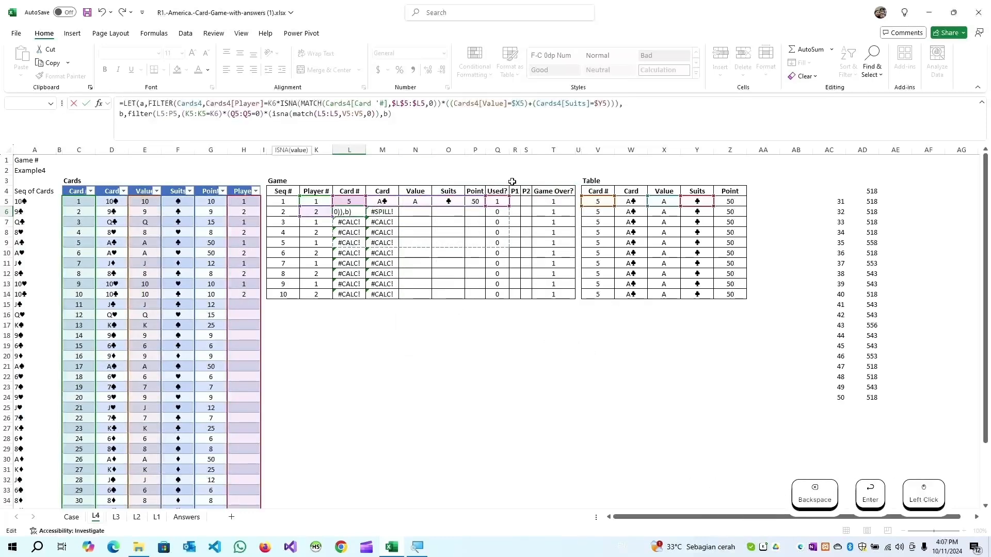
key(Left)
key(Right)
key(Right)
key(Right)
key(Left)
key(Left)
key(Right)
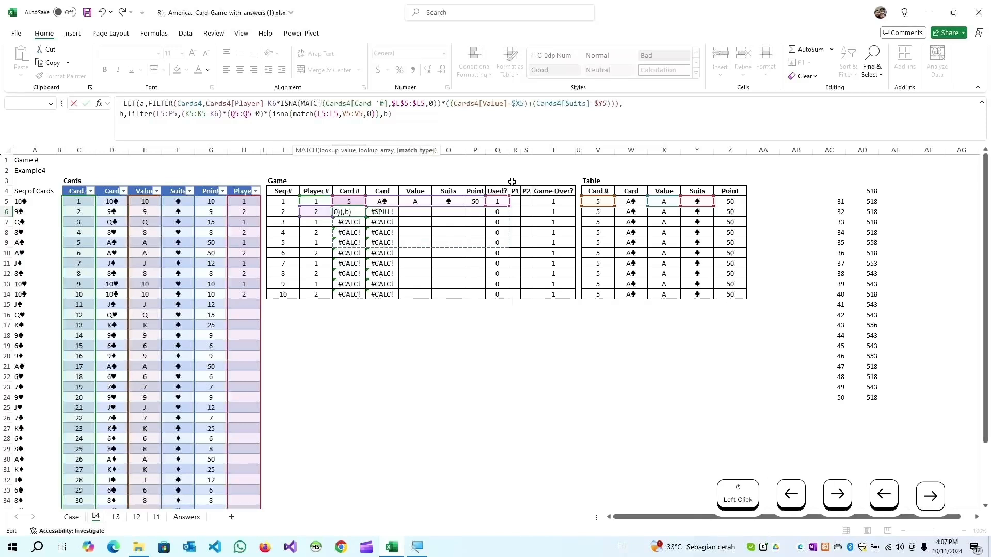
key(Right)
key(Right)
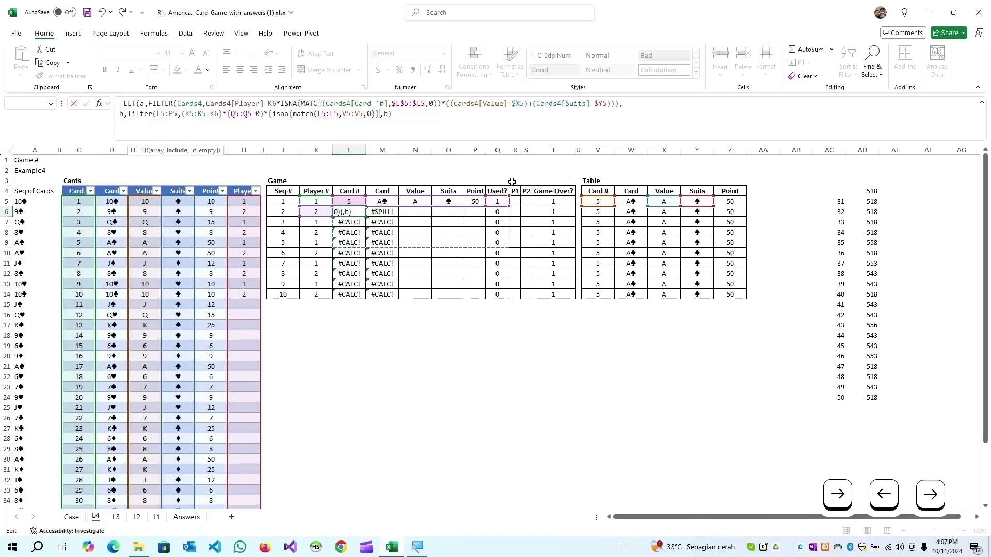
key(shift)
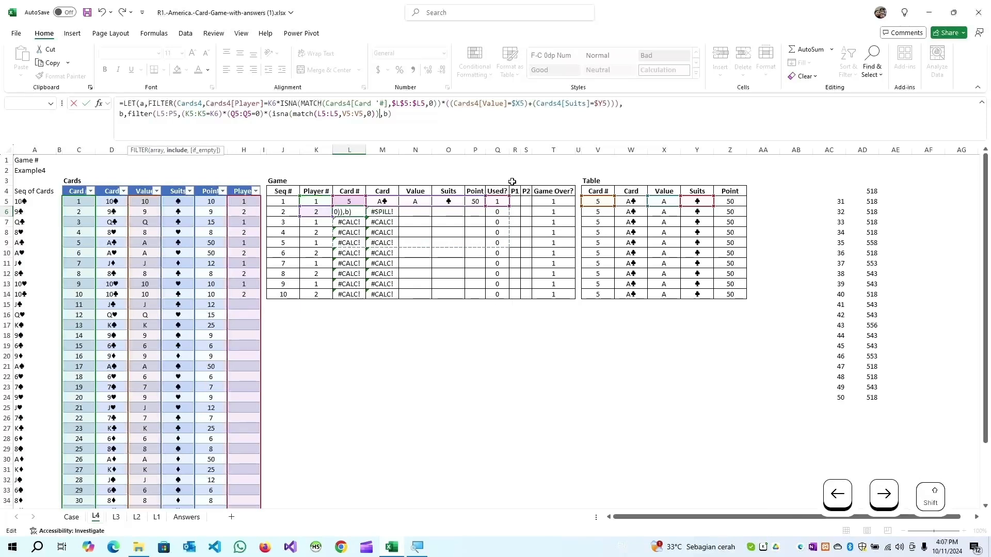
text()))
key(Return)
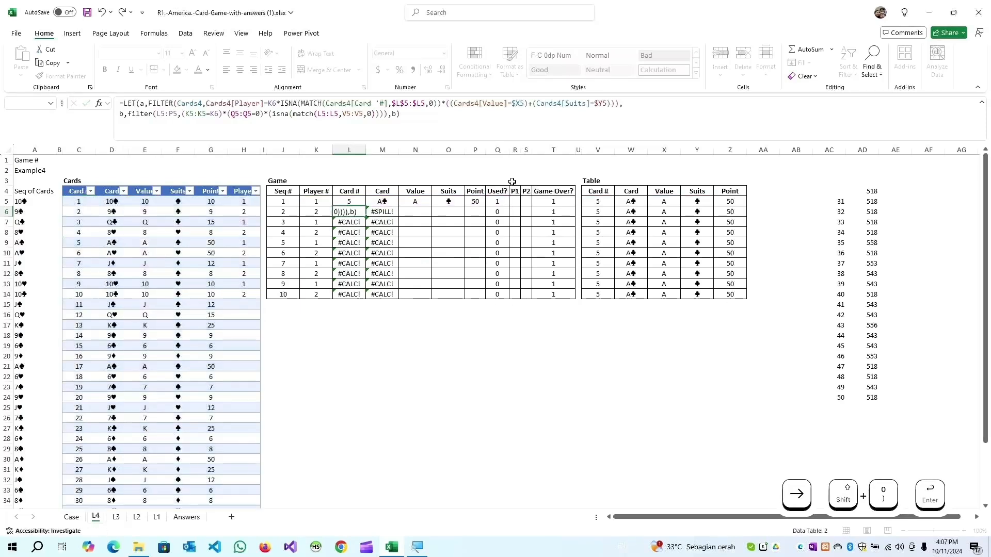
- Copy the value-or-suit match condition from a's FILTER in L6 and append it to the include argument of b's FILTER
key(Up)
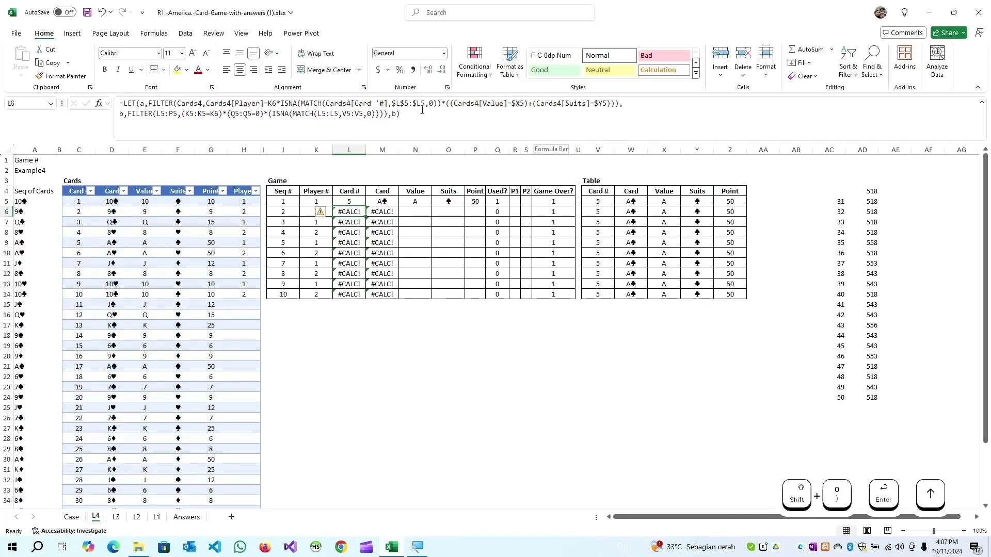
drag(442, 104, 617, 106)
key(ctrl+c)
click(384, 115)
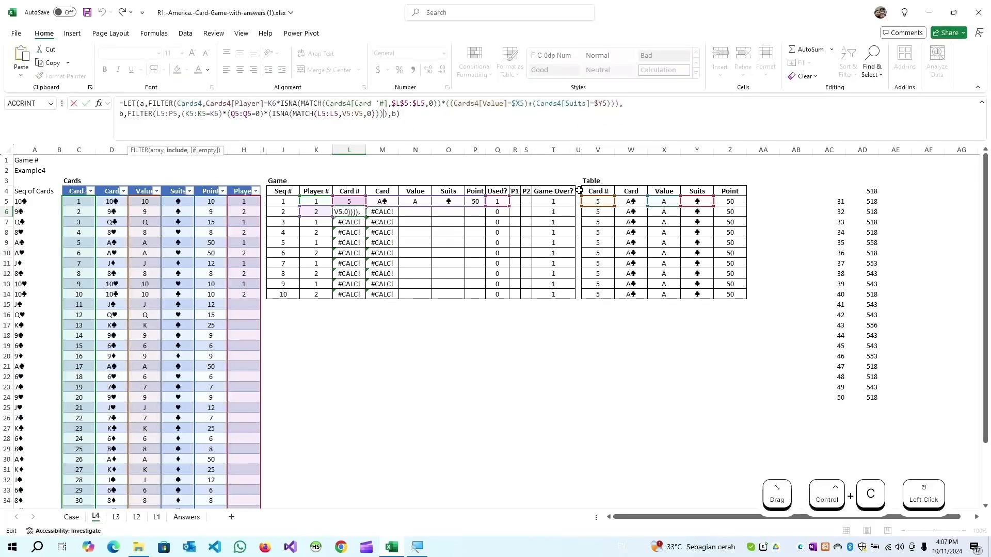
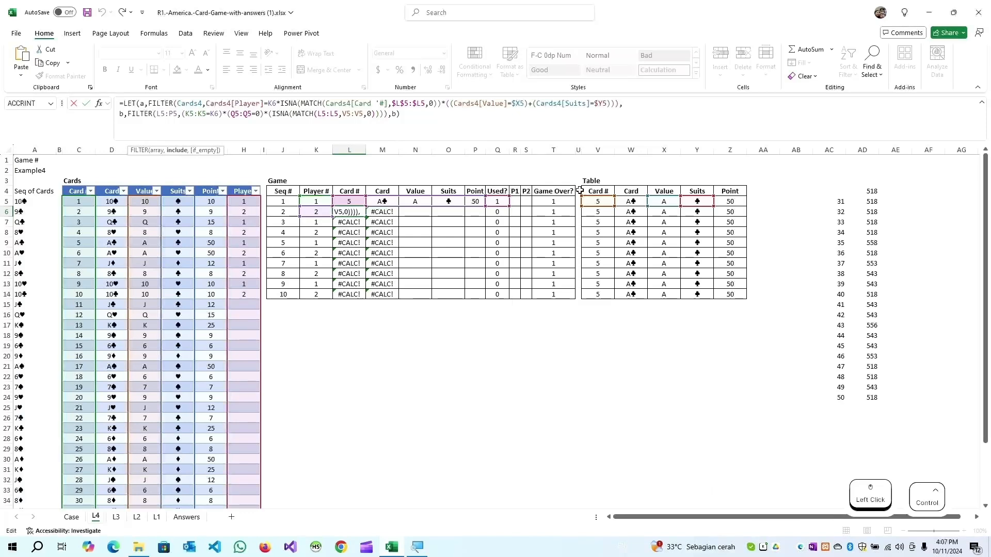
text(*((Cards4[Value]=$X5)+(Cards4[Suits]=$Y5)))
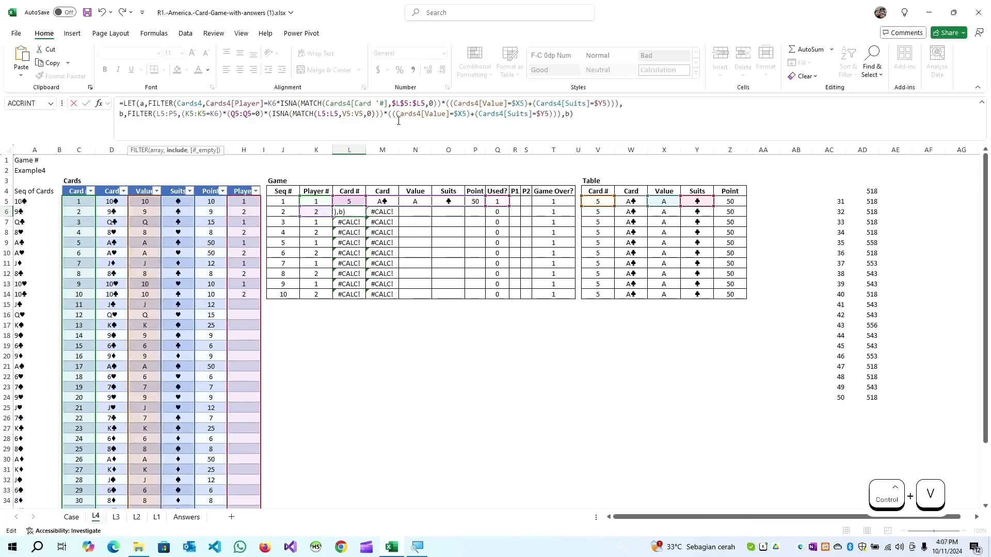
- Replace Cards4[Value] in b's FILTER with the expanding Game block Value range $N$5:$N5
drag(396, 114, 450, 113)
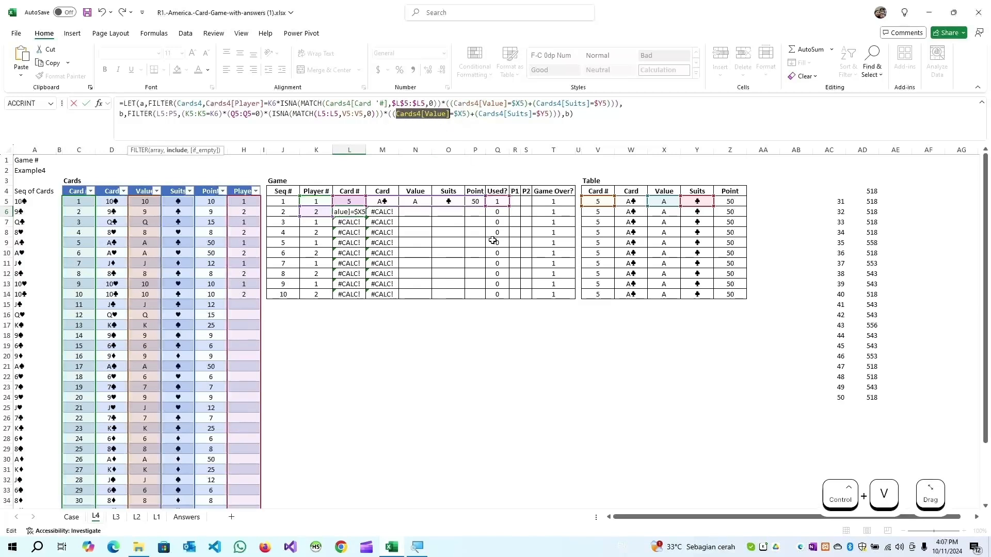
click(413, 201)
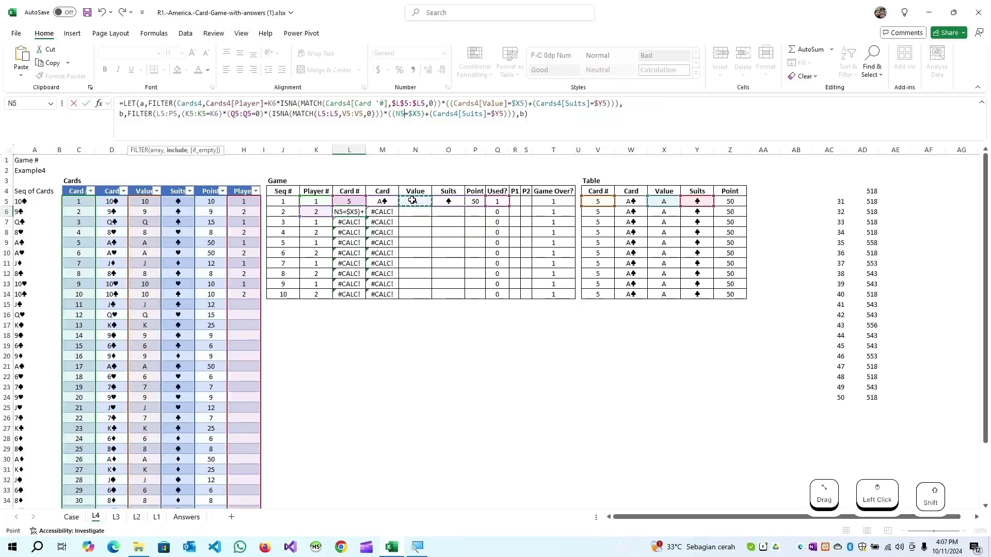
text(:N5)
key(F2)
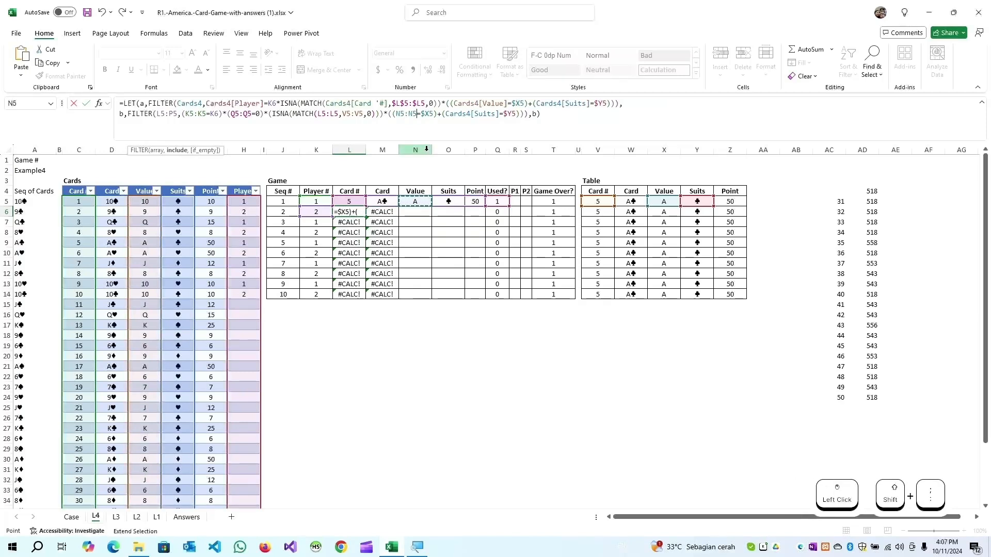
key(Left)
key(shift+Right)
key(shift+Right)
key(F4)
key(Right)
text($)
- Replace Cards4[Suits] in b's FILTER with the expanding Game block Suits range $O$5:$O5
key(Right)
key(shift+Right)
key(shift+Right)
key(shift+Right)
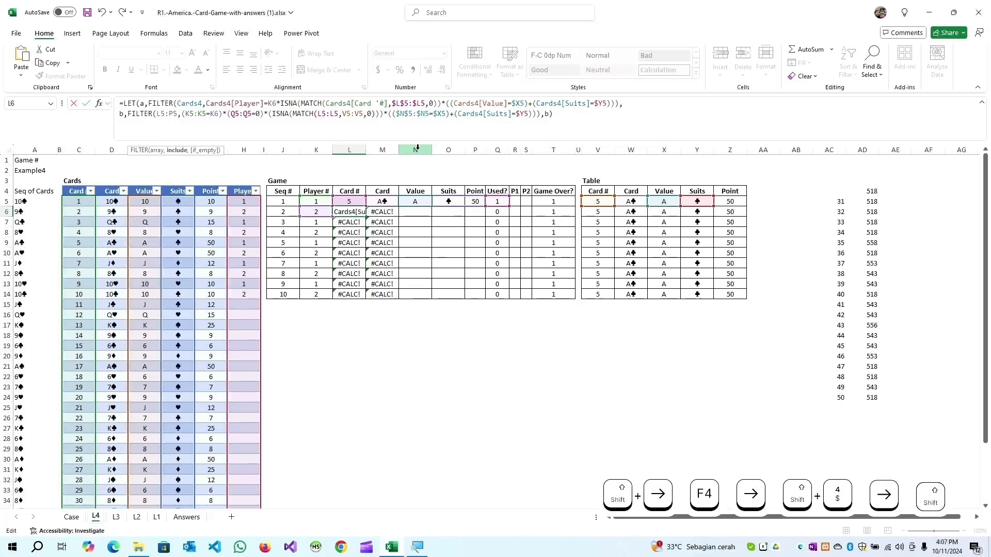
key(shift+Right)
key(shift+Right)
key(shift+Right)
key(shift+Right)
key(shift+Right)
key(shift+Right)
key(shift+Right)
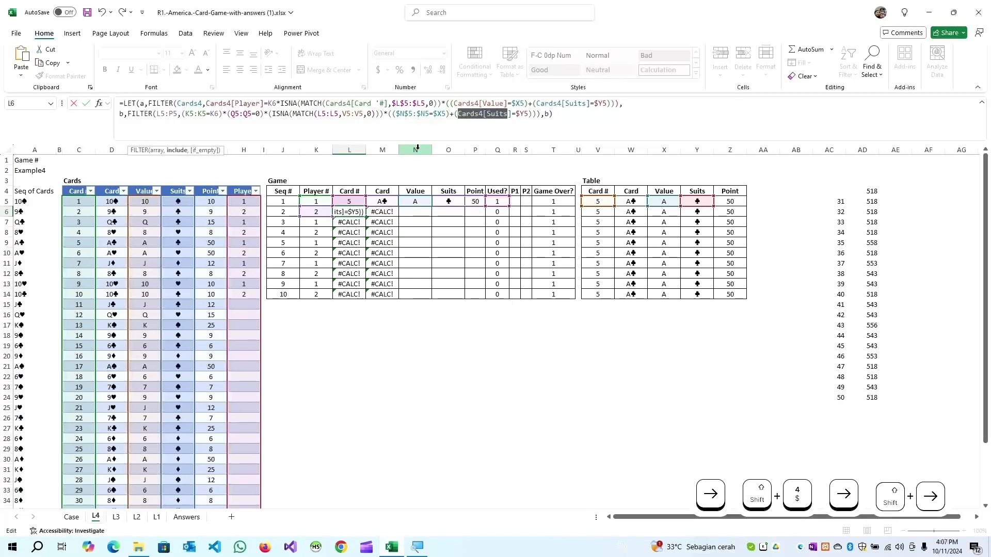
click(445, 201)
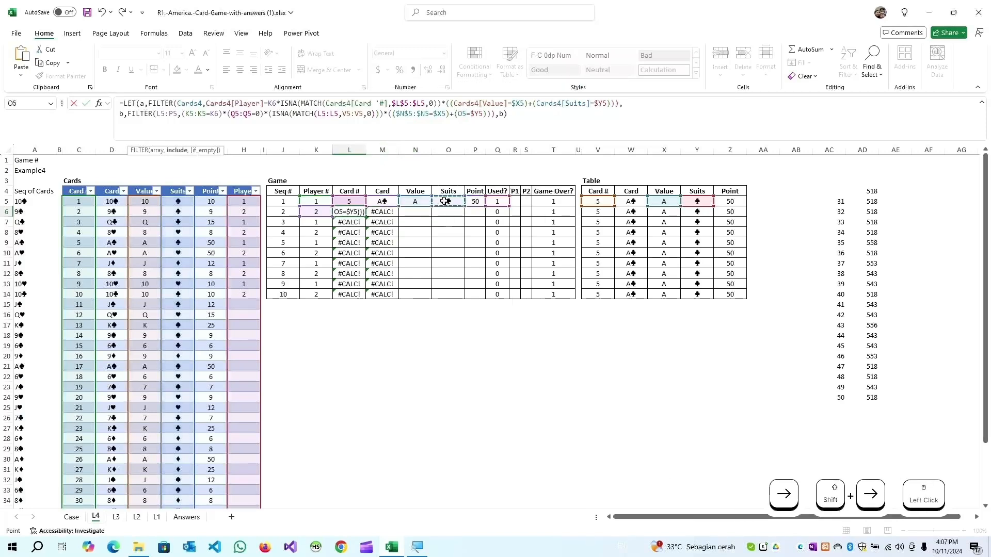
text(:O5)
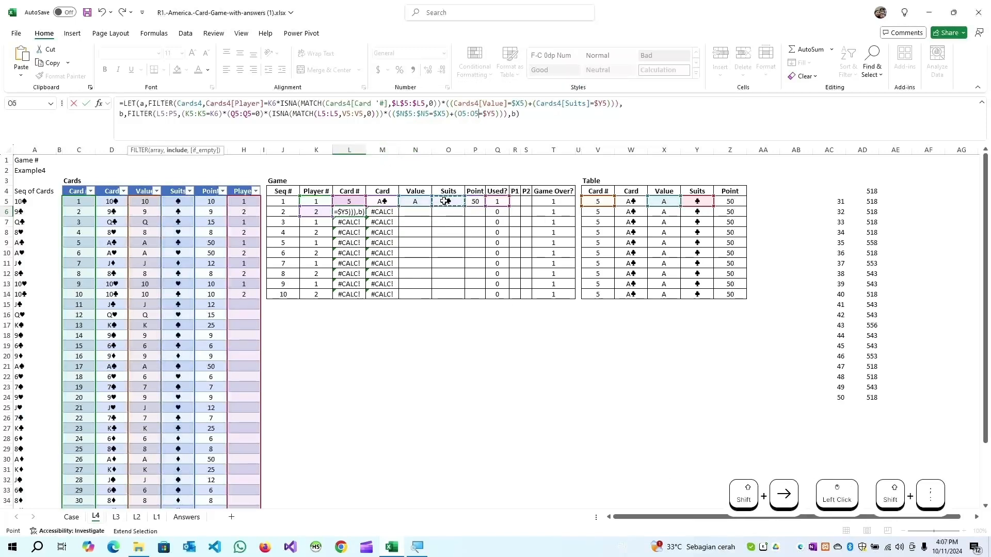
key(F2)
key(Left)
key(Left)
text($)
key(Left)
key(Left)
key(Left)
key(Left)
key(shift+Right)
key(shift+Right)
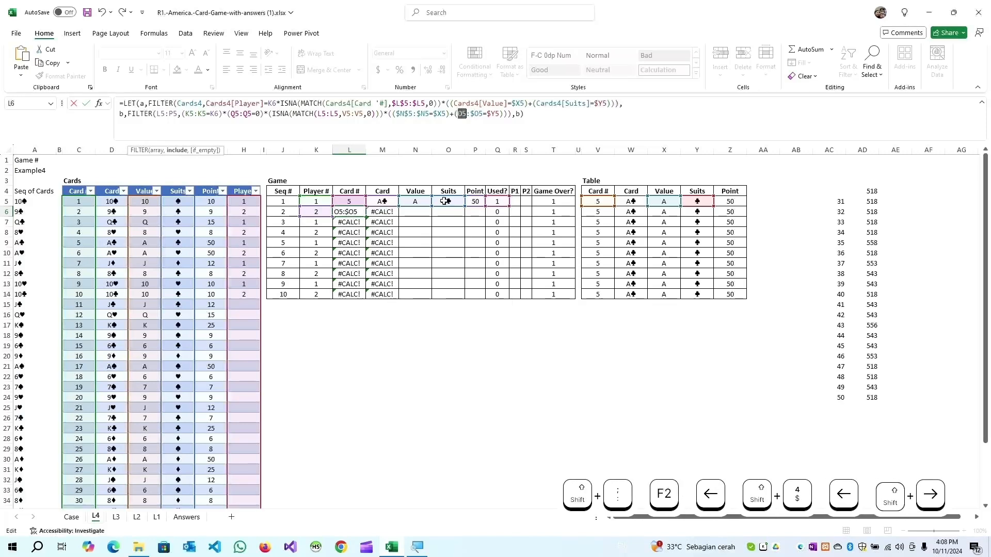
key(F4)
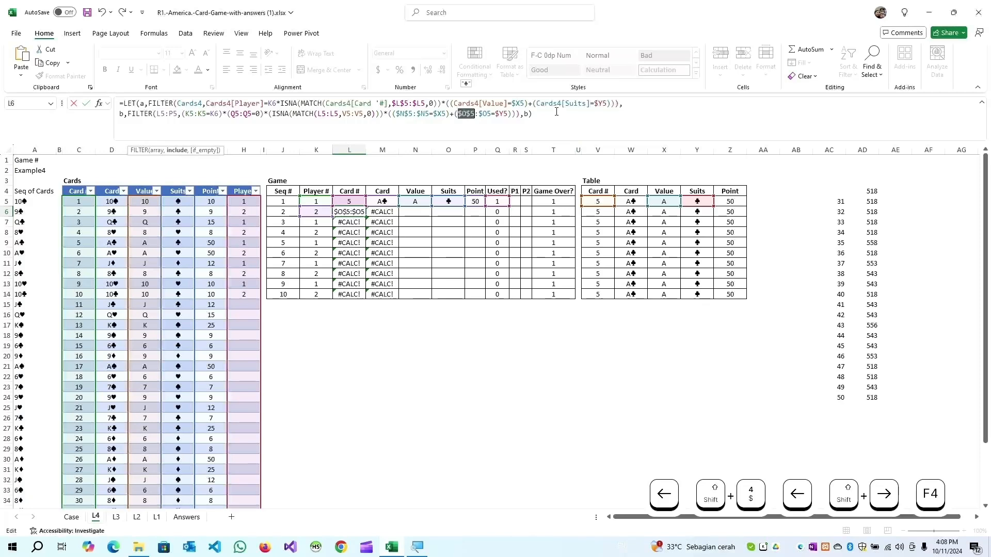
click(679, 113)
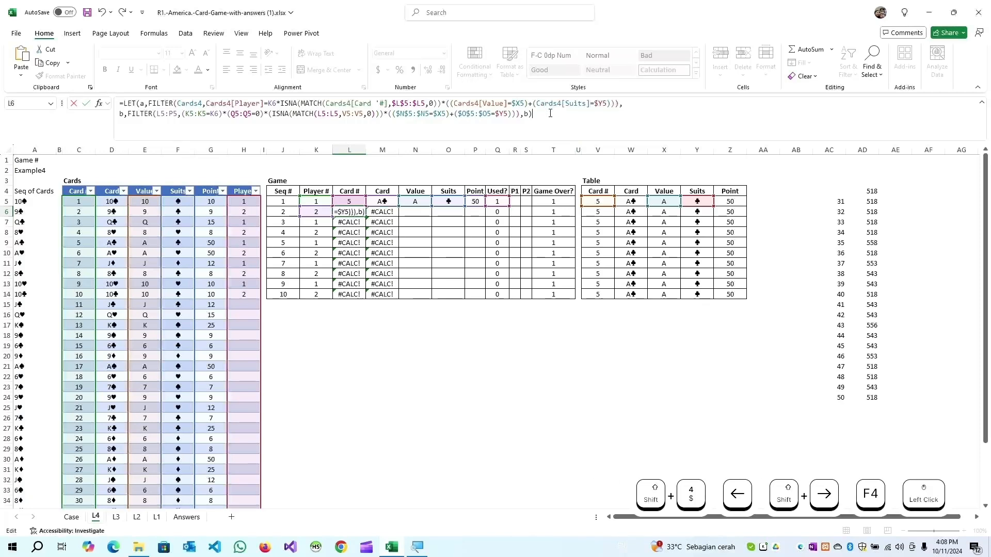
- Add HSTACK(0,"","","",0) as the if_empty argument of a's FILTER and commit the L6 formula
click(625, 103)
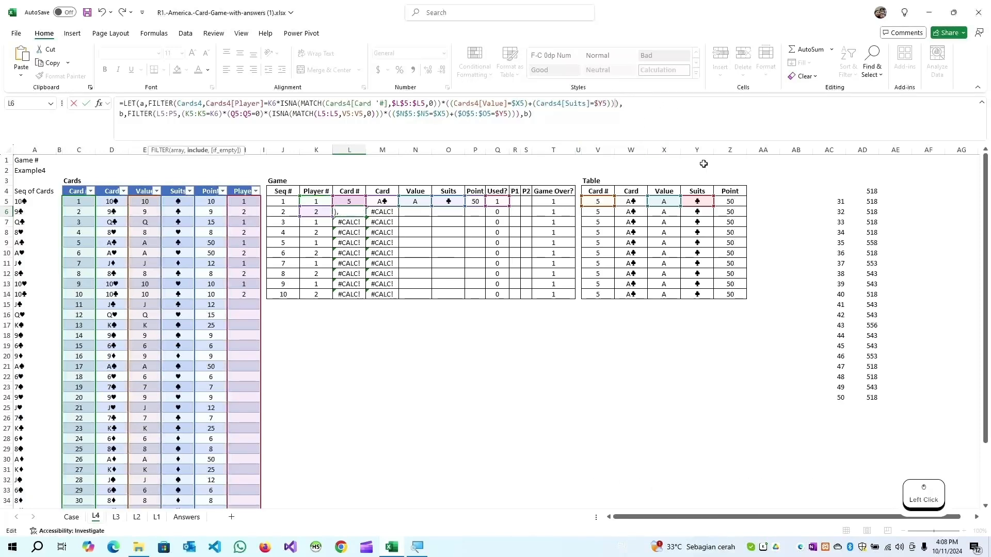
text(,hstack()
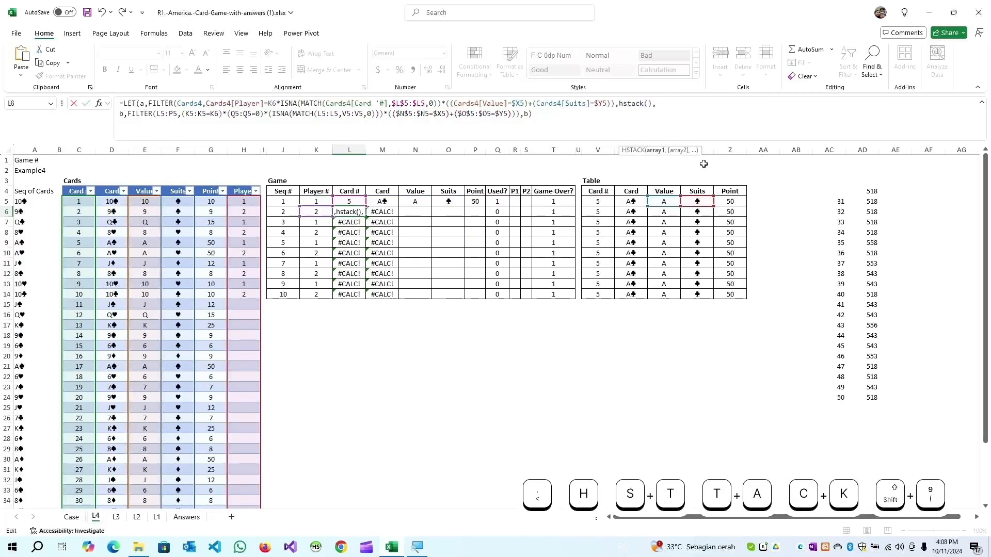
text())
key(Left)
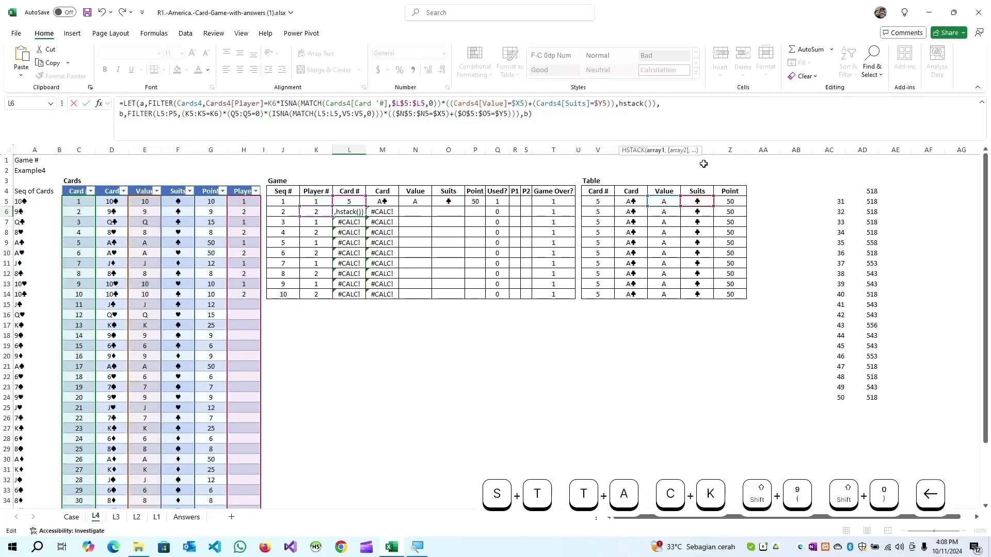
text(0,"","")
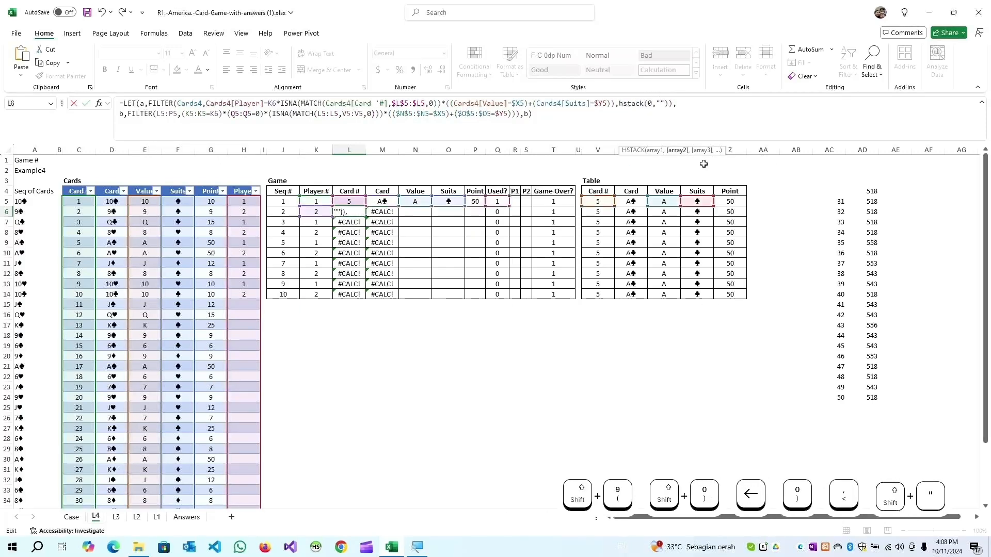
text(,"",0)
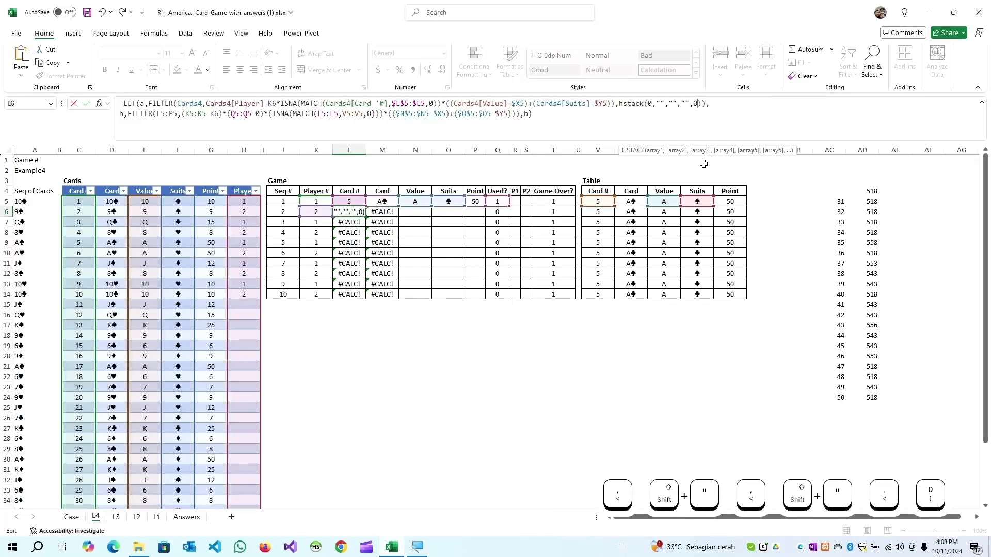
key(F2)
key(Left)
key(Left)
key(Left)
key(Left)
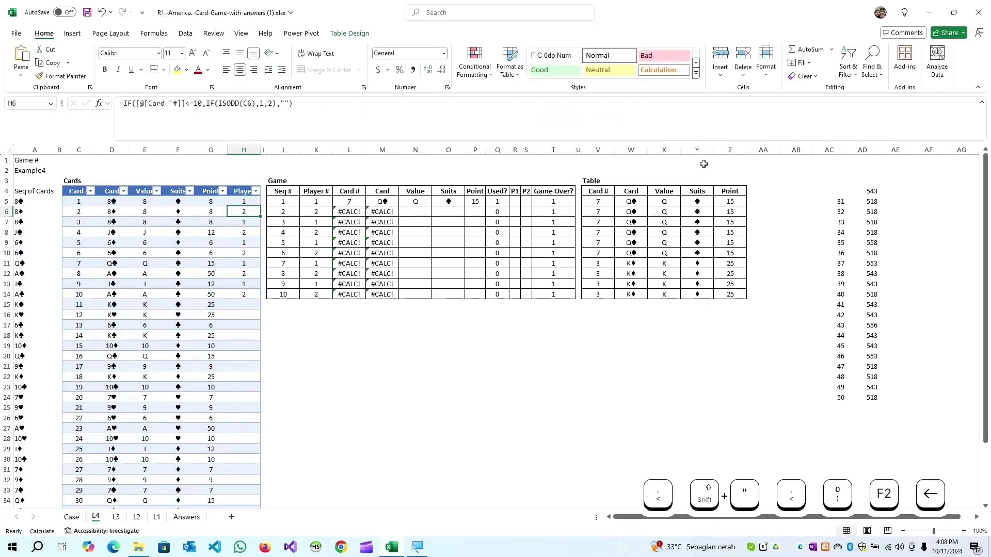
key(Right)
key(Right)
key(Right)
key(Right)
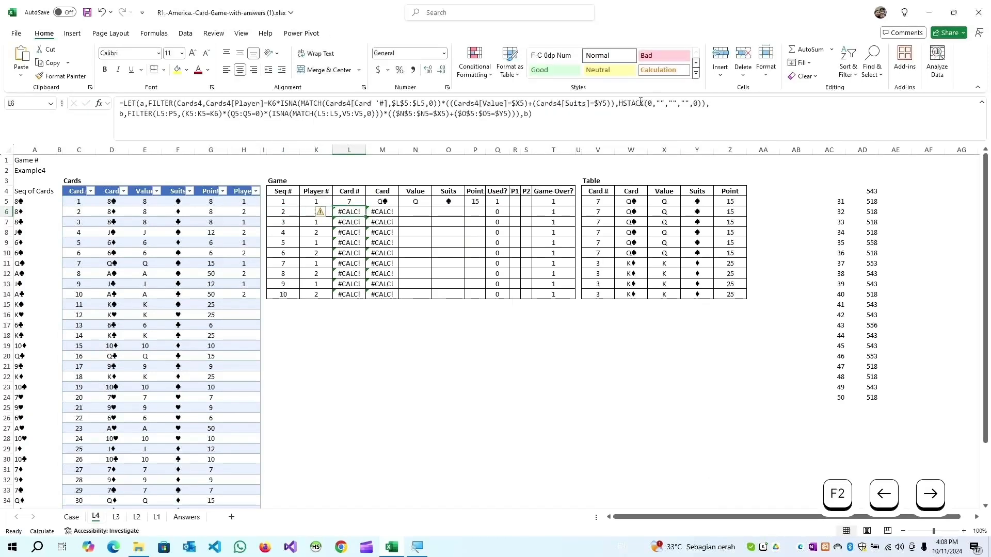
- Copy the HSTACK if_empty argument from a's FILTER into b's FILTER in the L6 formula
drag(614, 107, 702, 107)
key(ctrl+c)
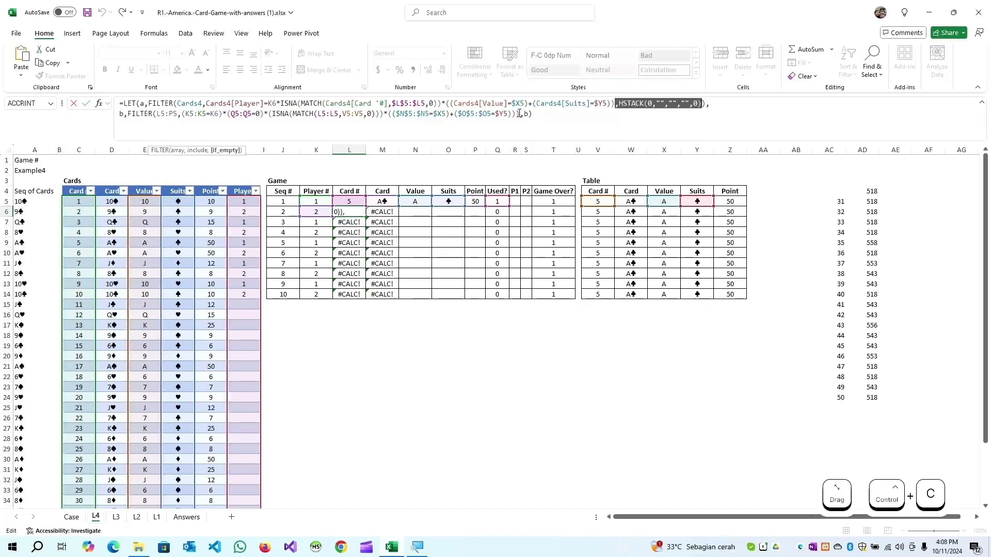
click(518, 113)
key(ctrl+v)
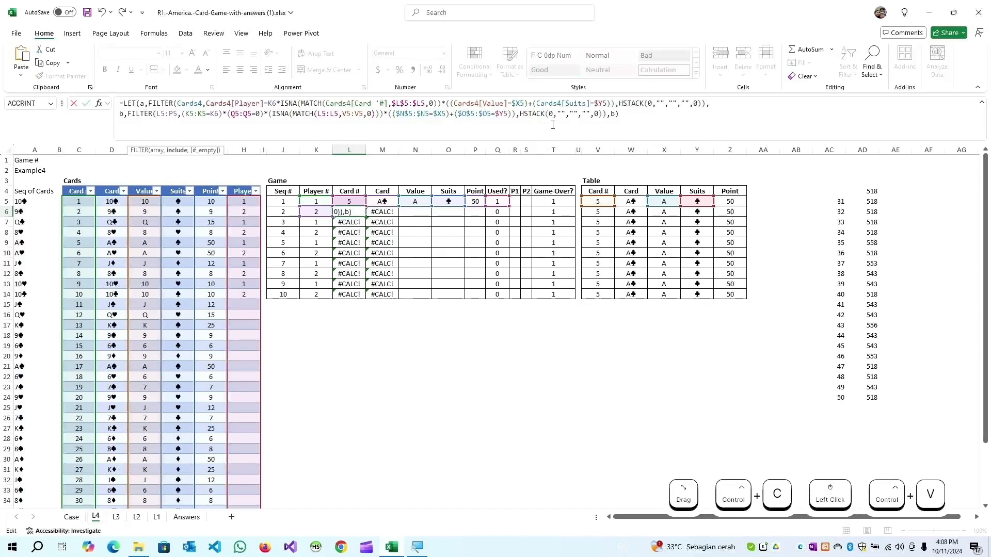
- Define c on a new line as VSTACK(a,b), make the L6 LET return c, and commit the formula
click(631, 114)
key(Left)
key(BackSpace)
key(alt+Return)
text(c,vstack(a)
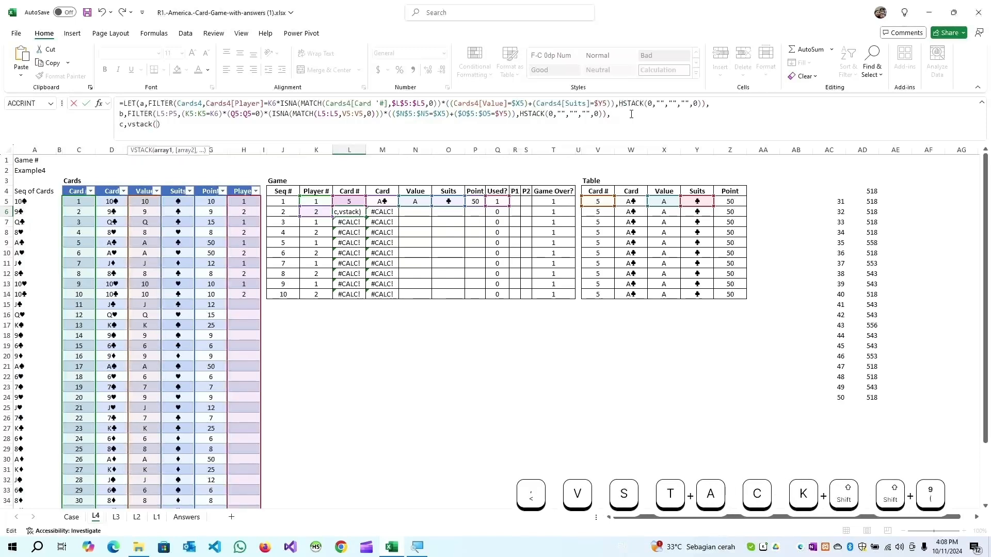
text(,b))
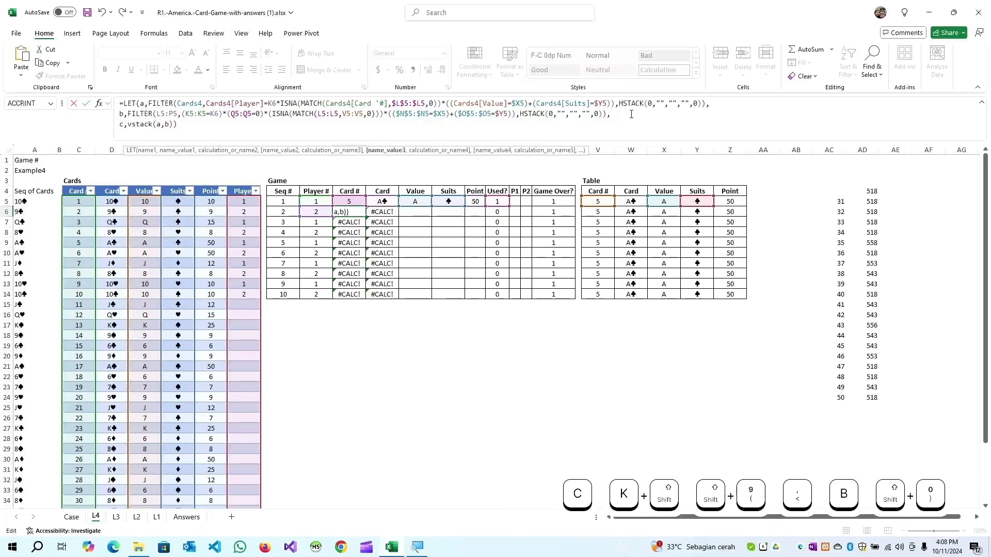
text(,)
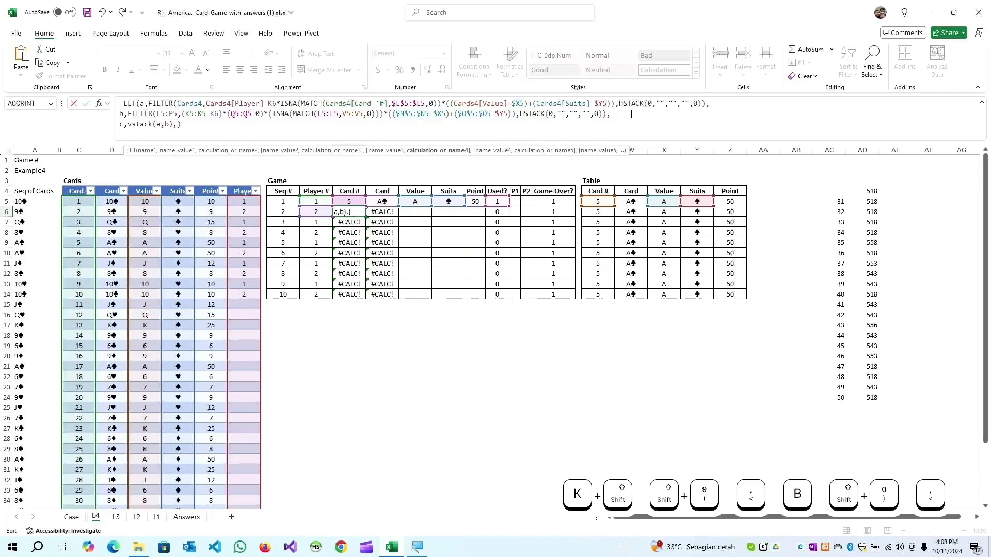
key(alt+Return)
text(c)
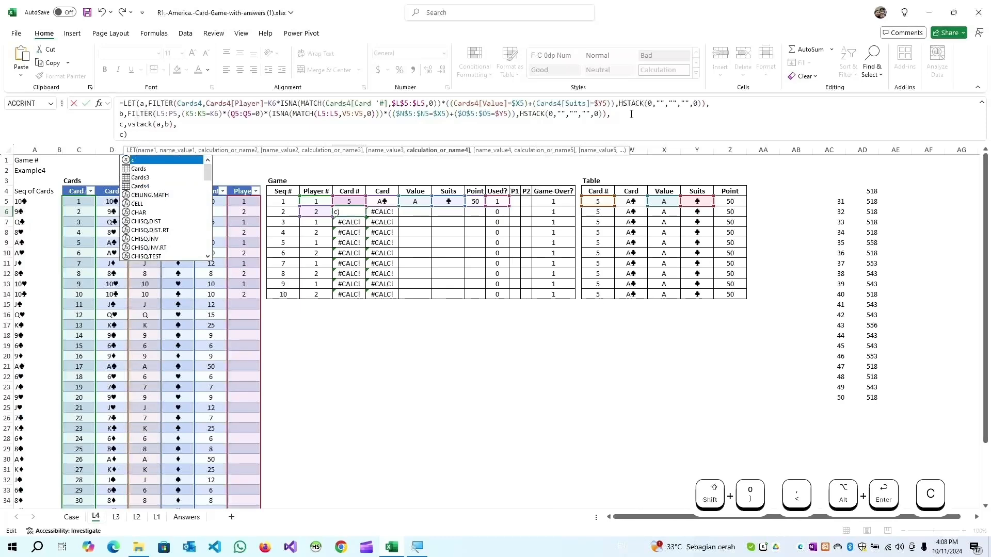
key(Return)
- Wrap c's VSTACK(a,b) in the L6 formula in an INDEX function around a SORT function
key(Up)
click(127, 124)
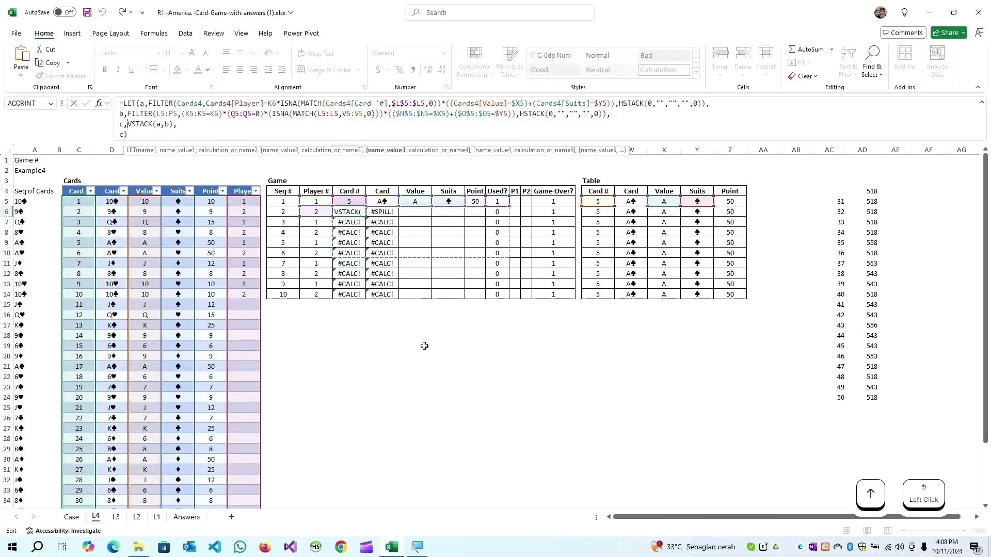
text(index(sort)
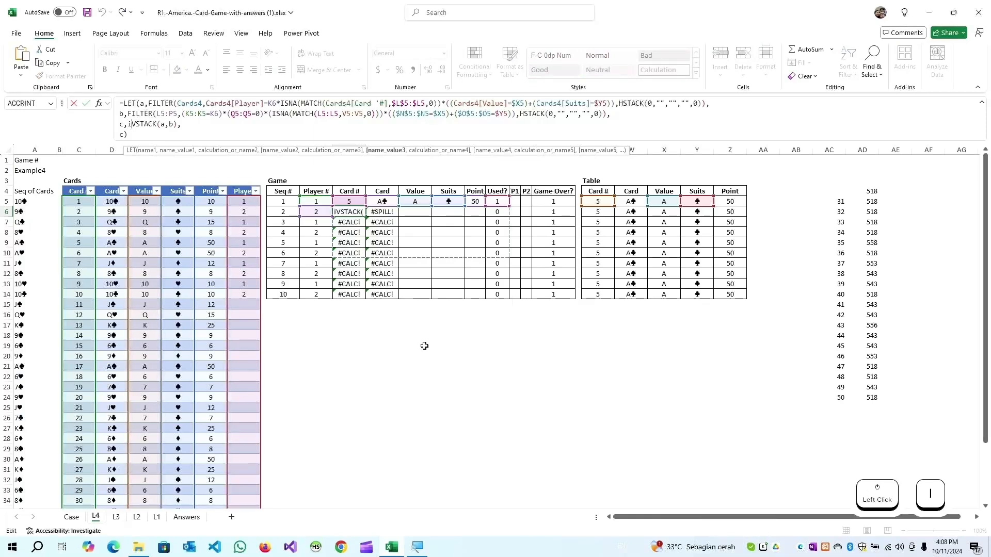
text(()
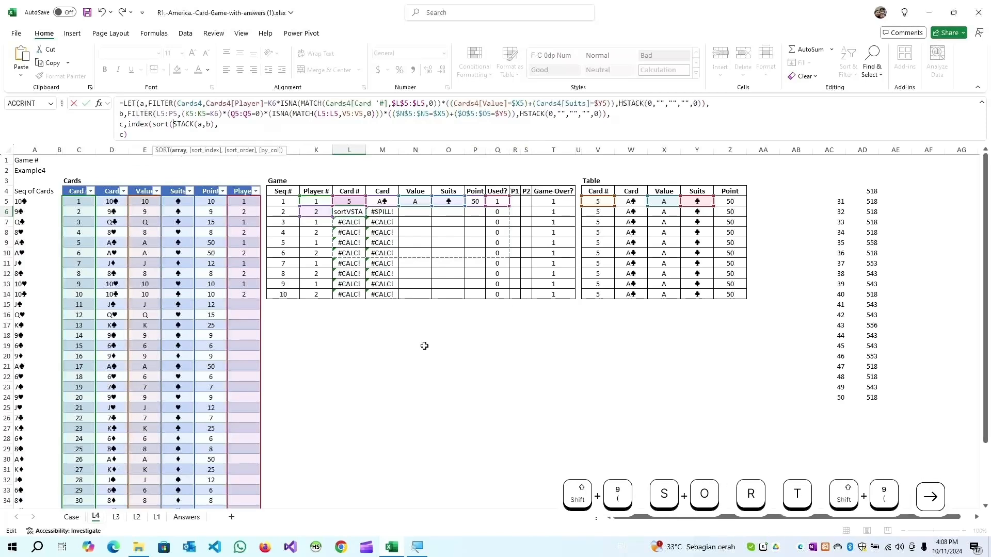
key(Right)
key(Right)
key(Right)
key(Right)
key(Right)
key(Right)
key(Right)
key(Right)
key(Right)
key(Right)
key(Right)
- Sort VSTACK(a,b) in c of the L6 formula by columns {5,1} in orders {-1,1}
text(,{5,)
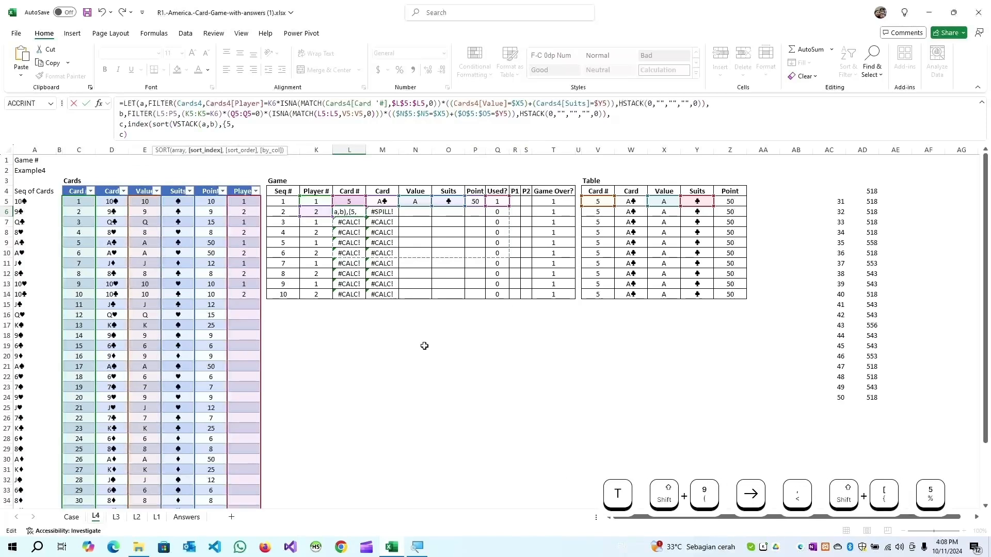
text(1)
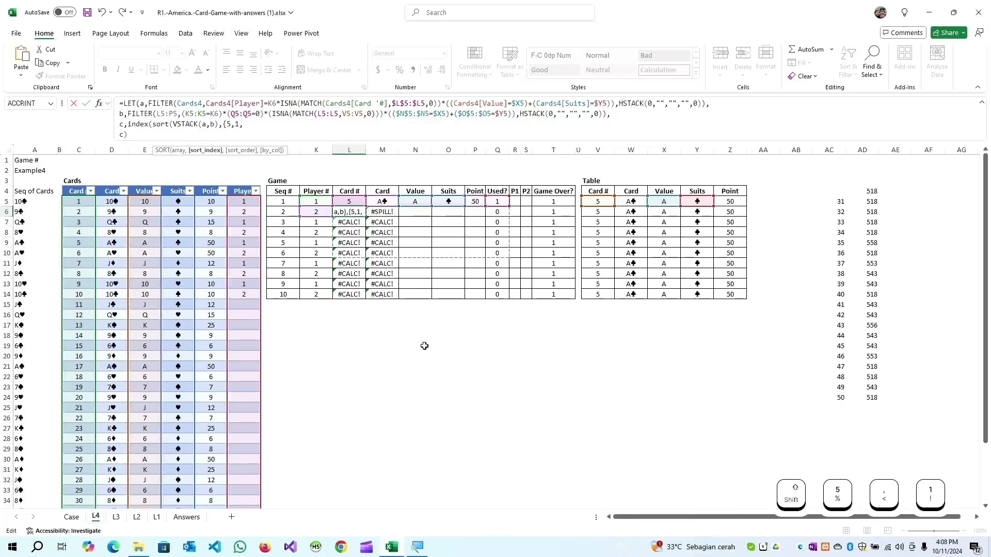
text(})
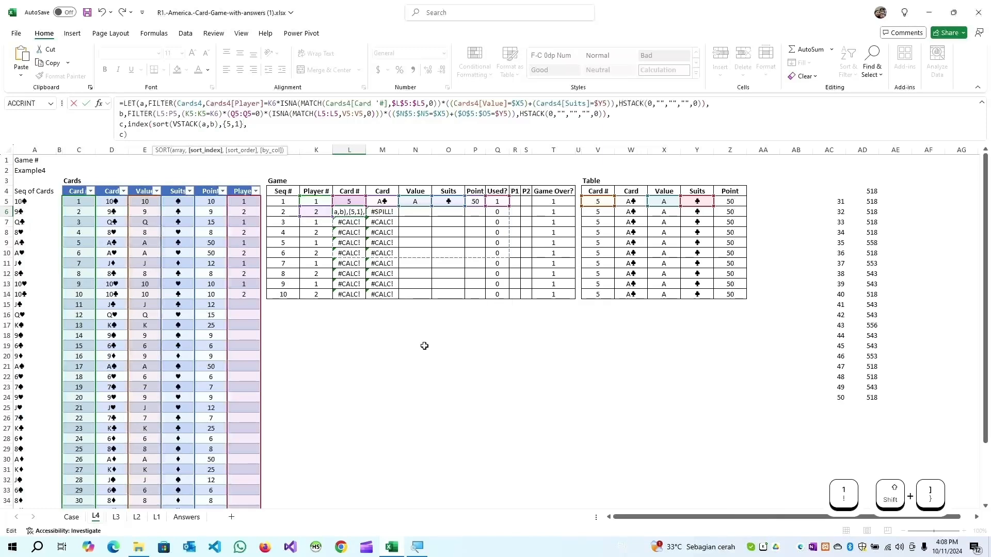
text(,)
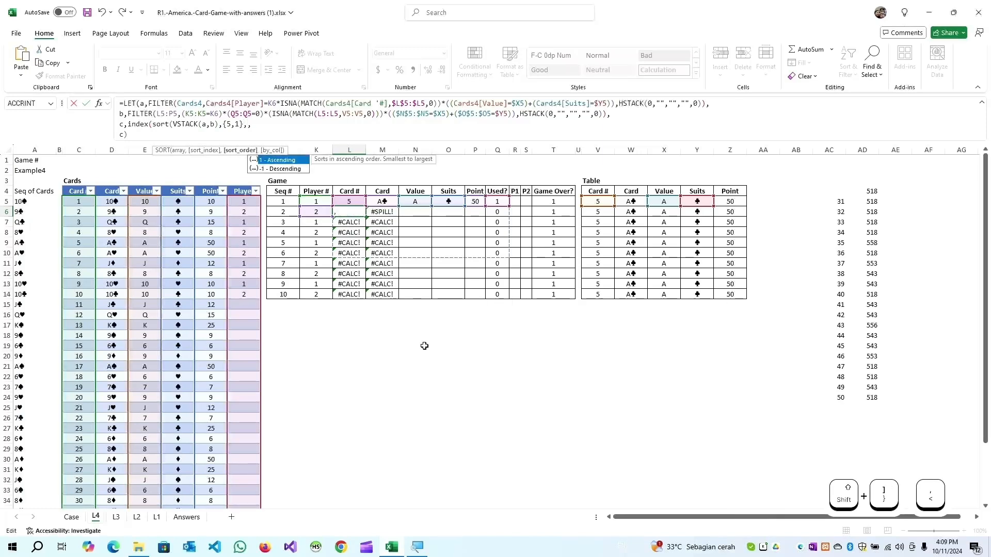
text({)
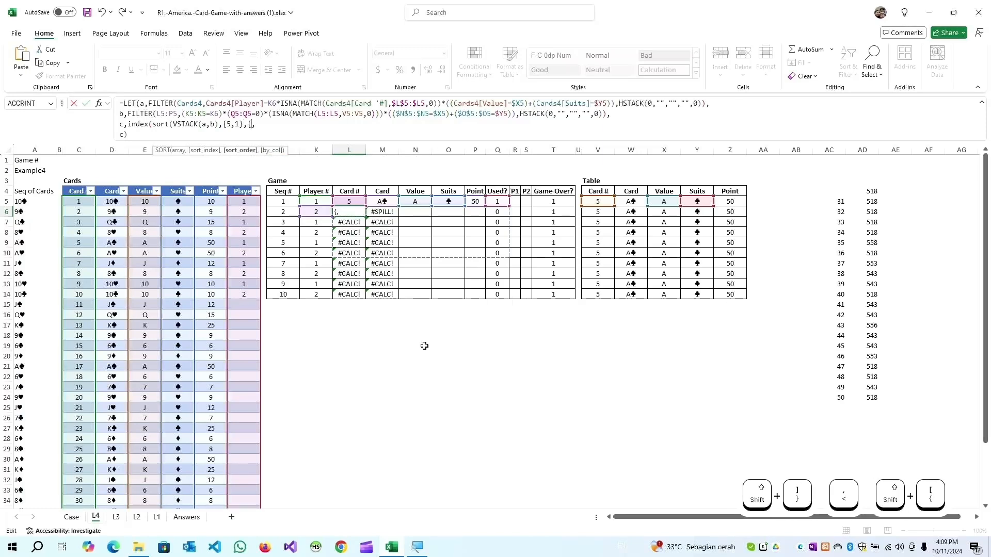
text(-1,)
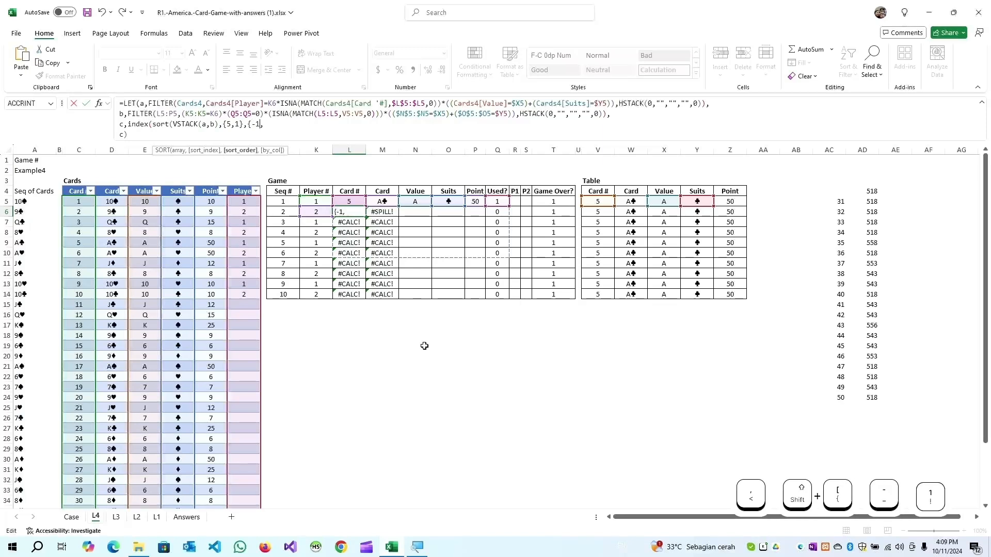
text(1}),)
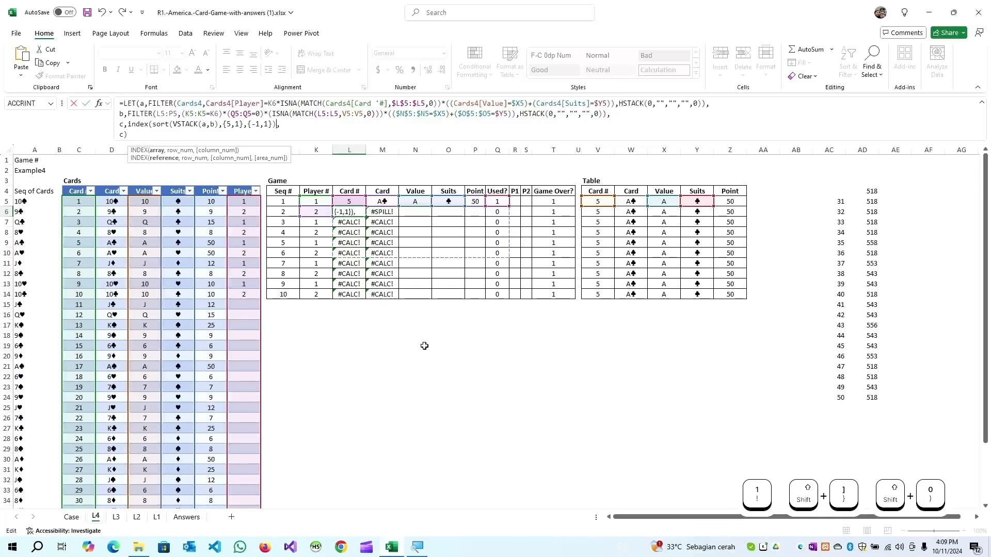
key(BackSpace)
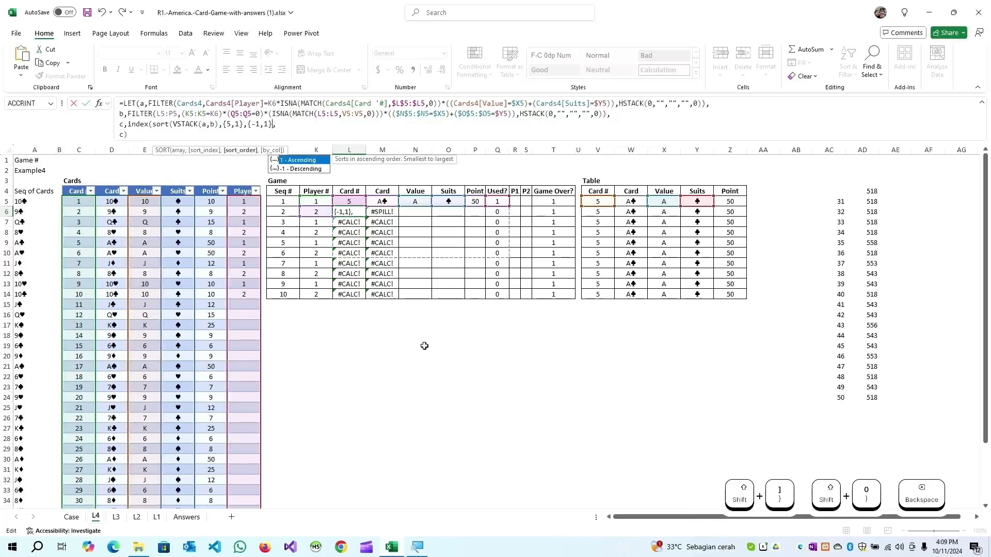
- Make c's INDEX take row 1, column 1 of the sorted array and commit the L6 formula
text(),1)
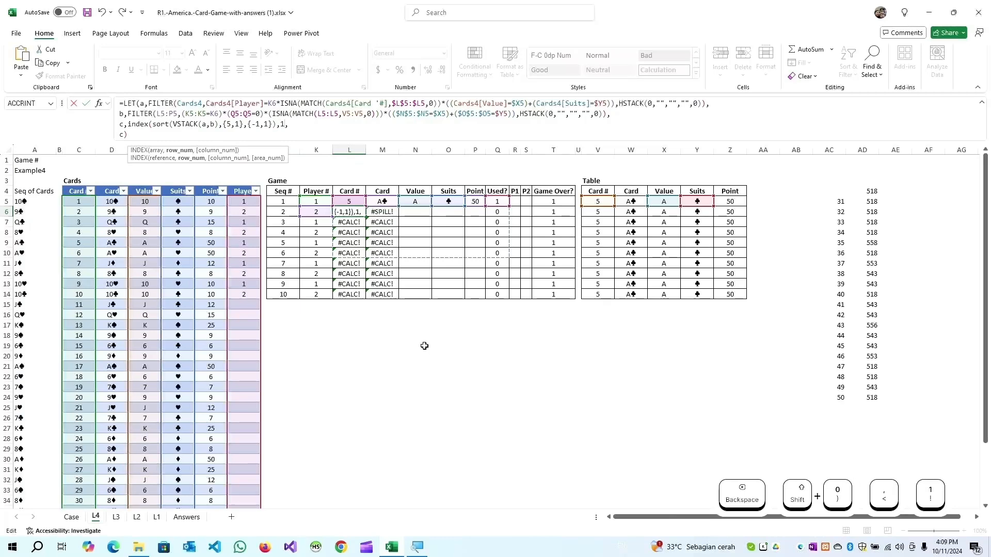
text(,1),)
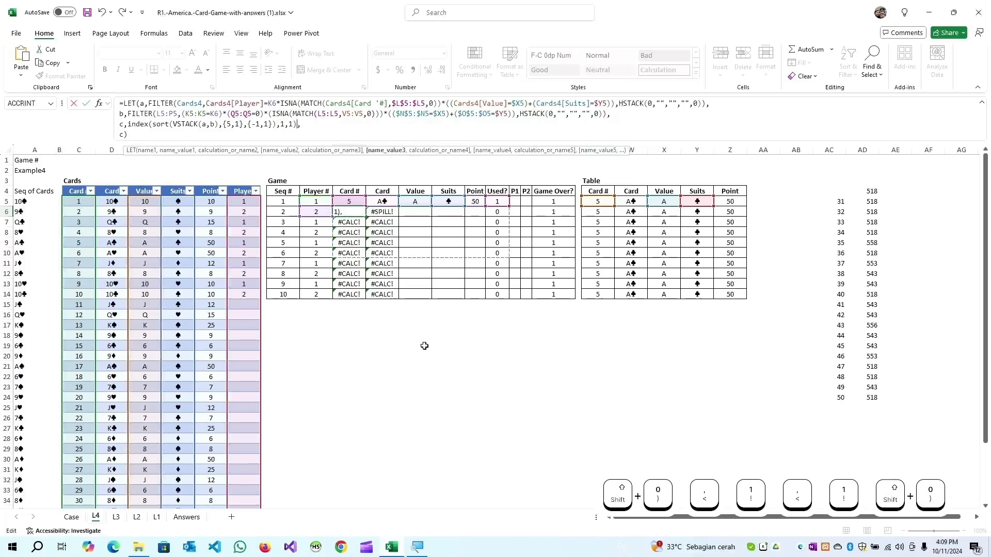
key(Return)
- Copy the L6 Card # formula with the INDEX and SORT down through L14
key(Up)
key(ctrl+c)
key(ctrl+shift+Down)
key(Return)
key(Up)
key(Down)
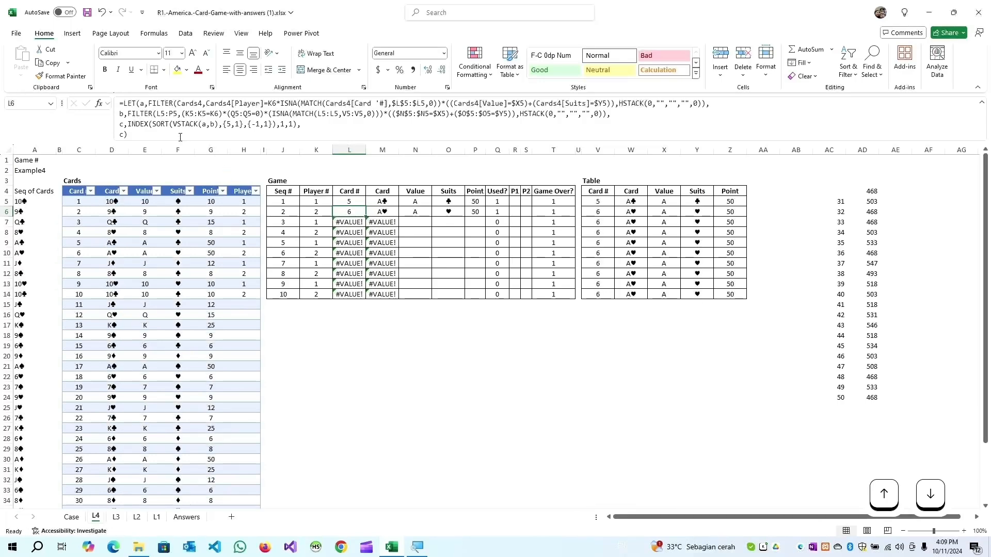
- Anchor the array of b's FILTER in the L6 formula as $L$5:$P5
click(156, 113)
key(shift+Right)
key(shift+Right)
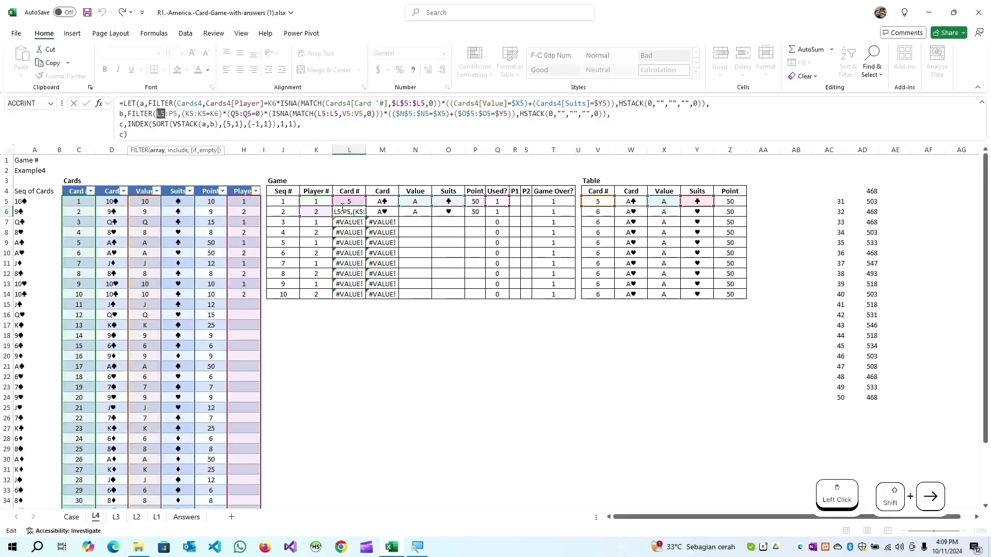
key(F4)
key(Right)
text($)
key(Right)
- Anchor the player condition in b's FILTER as $K$5:$K5=$K6
key(Left)
key(shift+Right)
key(shift+Right)
key(F4)
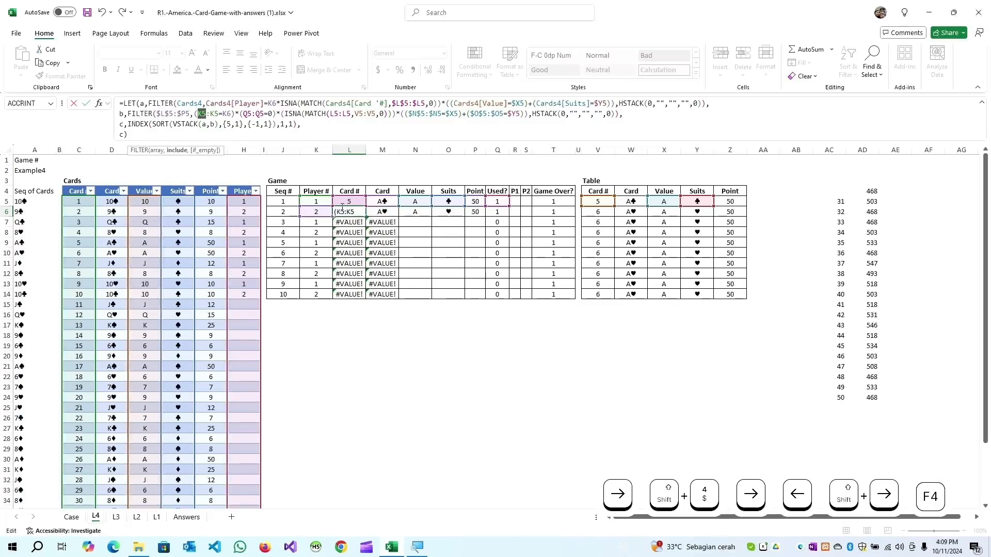
key(Right)
text($)
key(Right)
text($)
- Anchor the Used? condition in b's FILTER as $Q$5:$Q5=0
key(Right)
key(Left)
key(shift+Right)
key(F4)
key(Right)
text($)
key(Right)
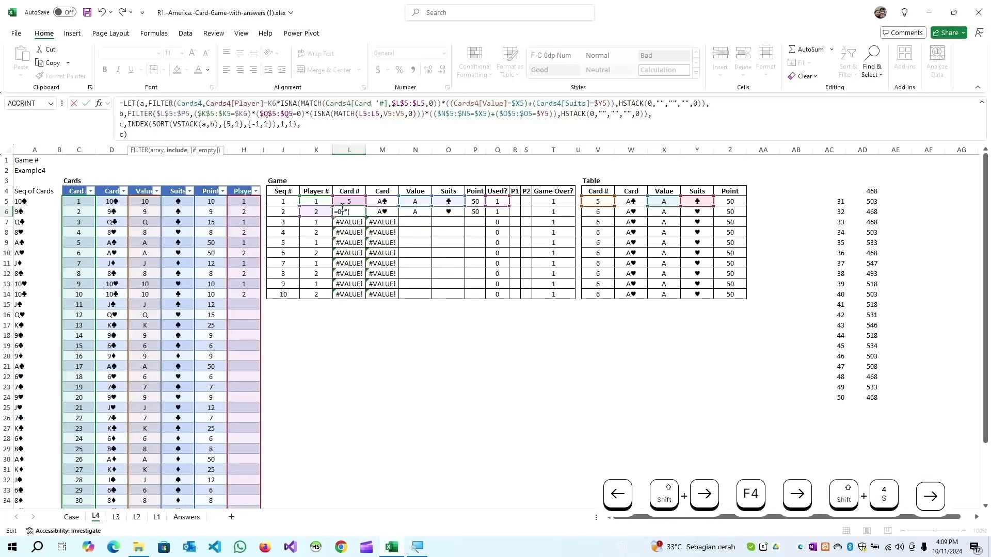
- Anchor the lookup value of b's MATCH as $L$5:$L5
key(Left)
key(shift+Right)
key(F4)
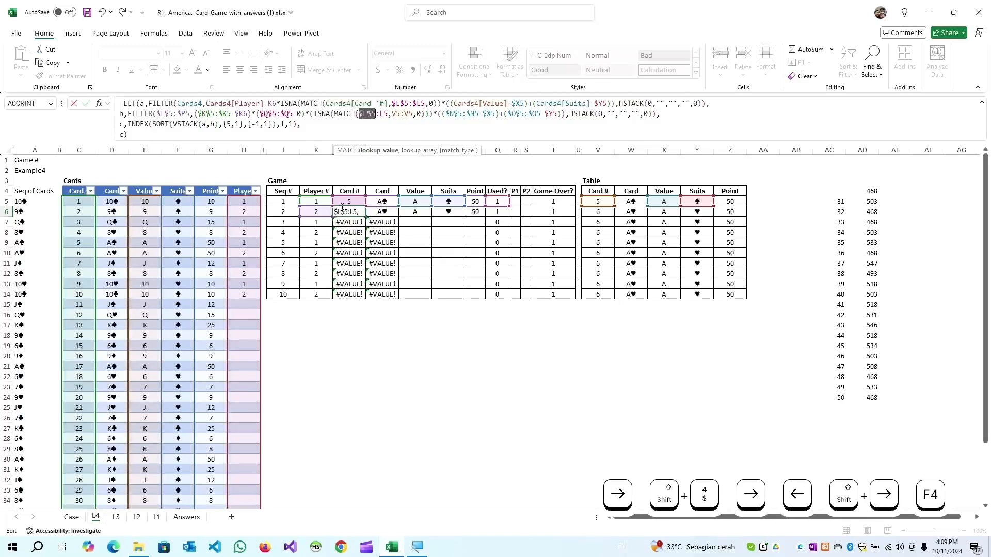
key(Right)
key(Left)
text($)
key(Right)
- Anchor the lookup array of b's MATCH as $V$5:$V5 and commit the L6 formula
key(Left)
key(shift+Right)
key(F4)
key(Right)
text($)
key(Right)
key(Right)
key(Right)
key(Right)
key(Right)
key(Right)
key(Right)
key(Right)
key(Right)
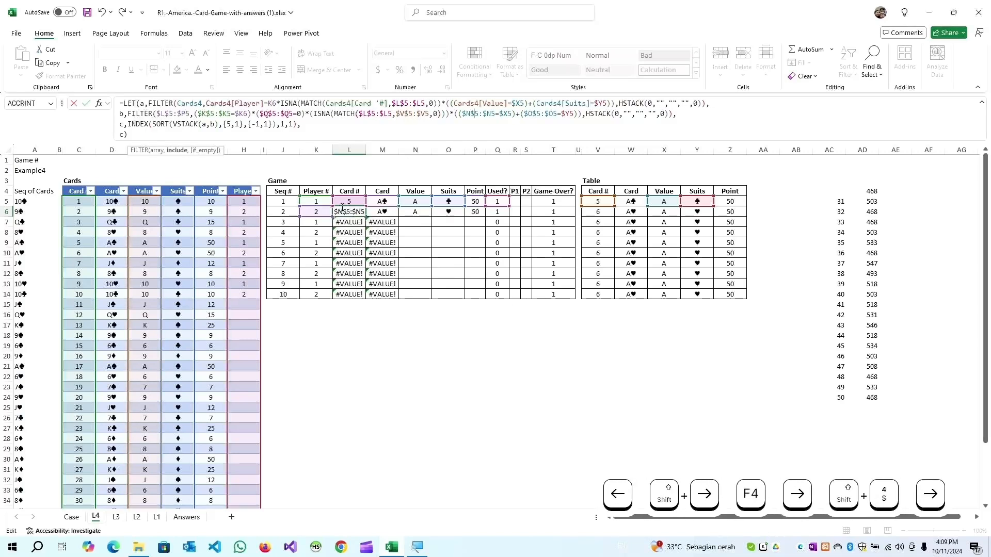
key(Right)
key(Right)
key(Right)
key(Right)
key(Right)
key(Right)
key(Right)
key(Right)
key(Right)
key(Right)
key(Right)
key(Right)
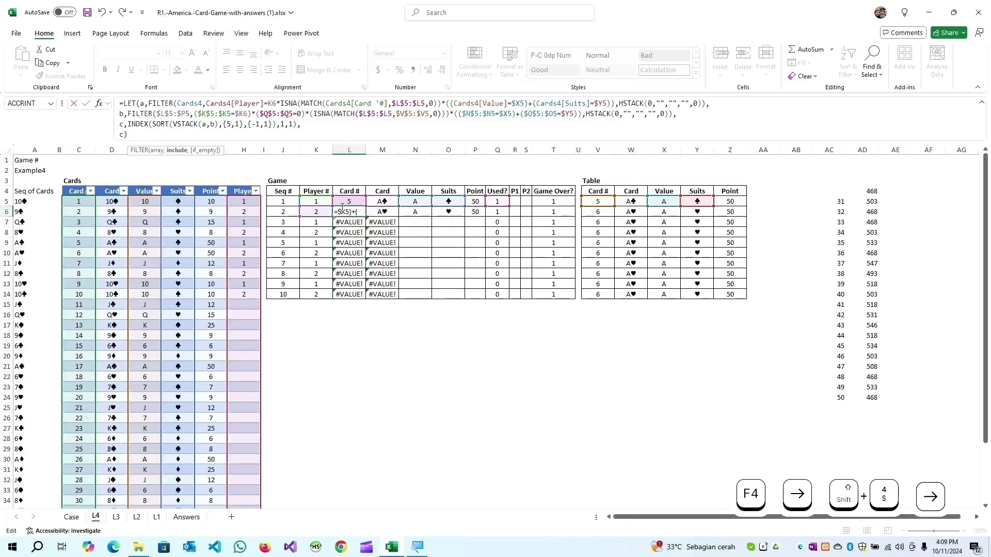
key(Return)
key(Up)
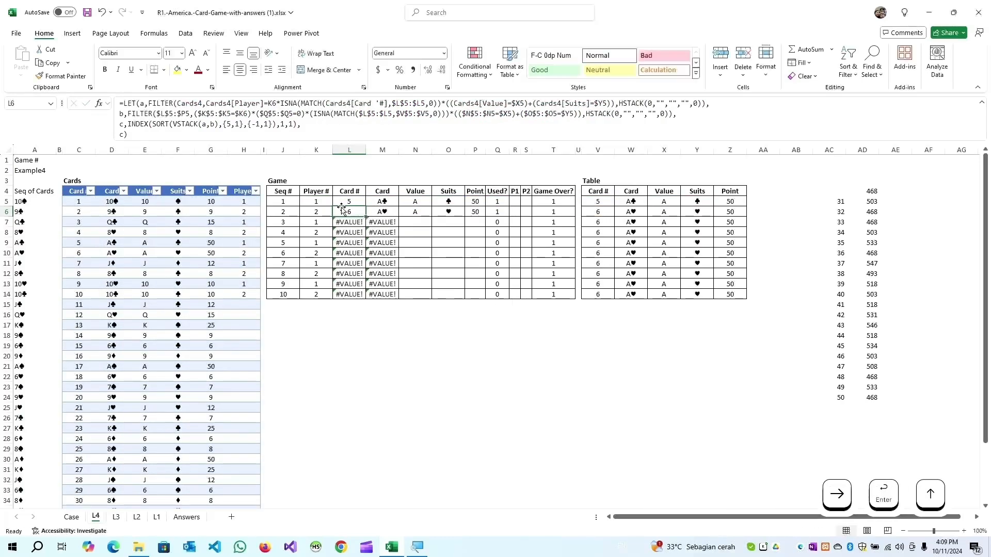
- Copy the L6 formula with its anchored references down through L14
key(ctrl+c)
key(ctrl+shift+Down)
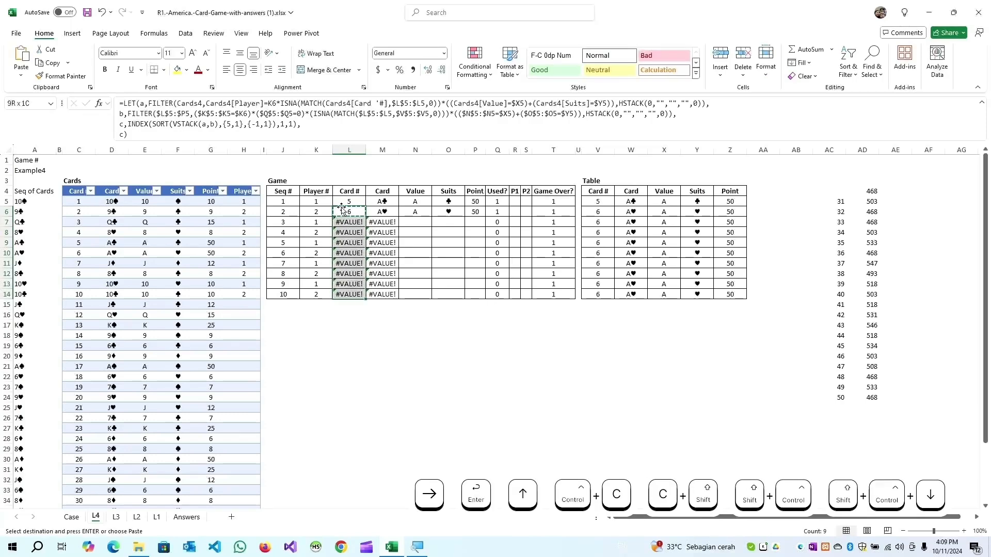
key(Return)
key(Up)
key(Down)
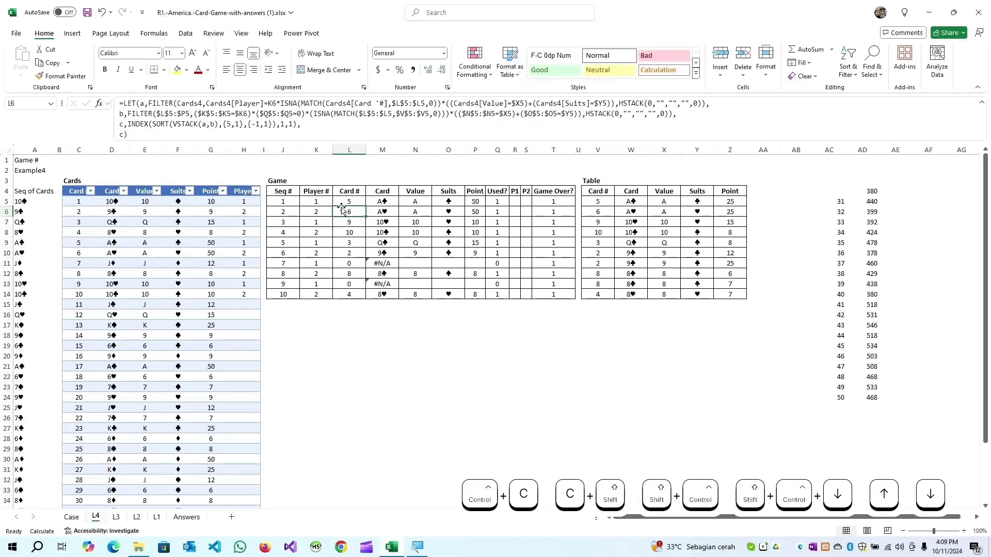
- Examine the Card # formulas and results from L6 down to L11
key(Down)
key(Down)
key(Down)
key(Down)
key(Down)
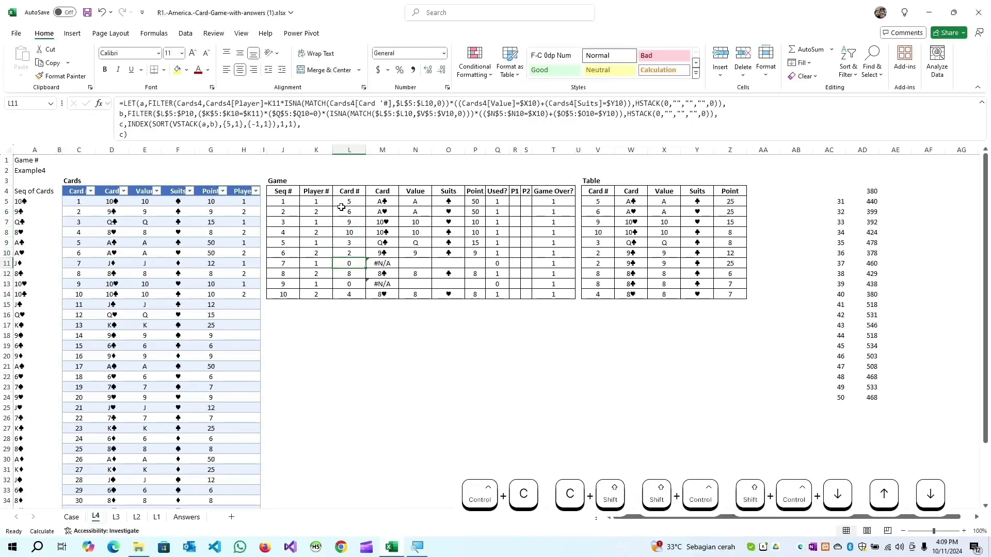
key(Up)
key(Up)
key(Up)
key(Up)
key(Up)
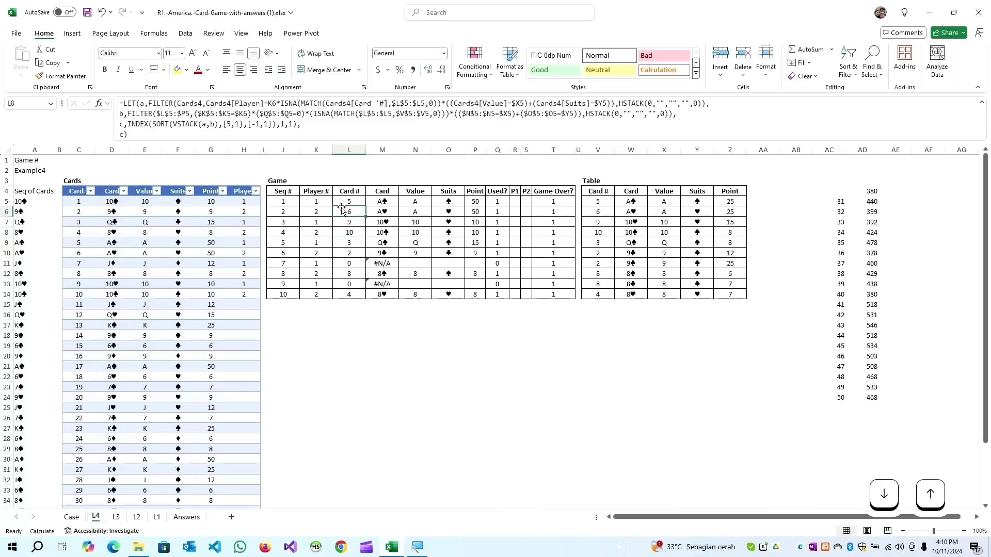
- Wrap the final c returned by the L6 LET formula in an IF function
click(123, 137)
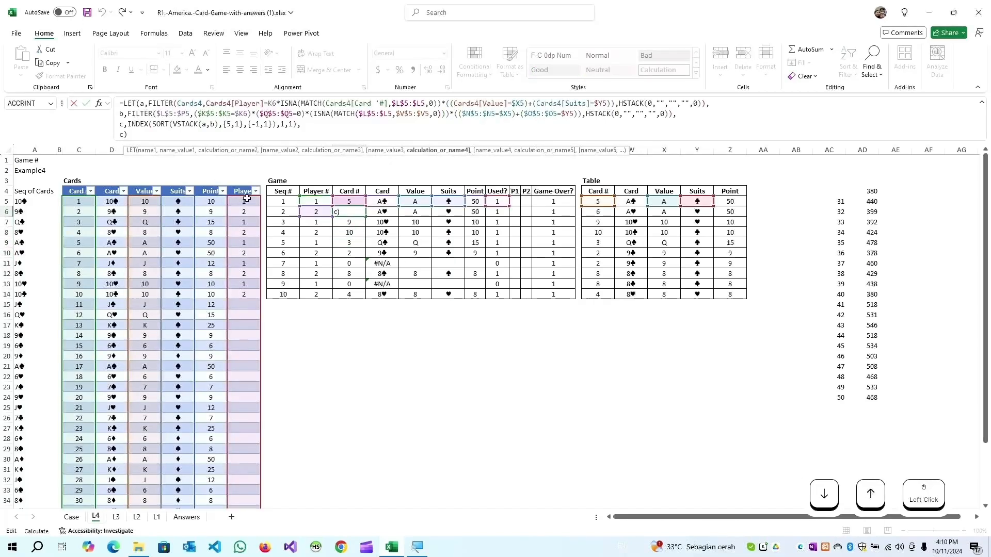
key(Left)
text(if()
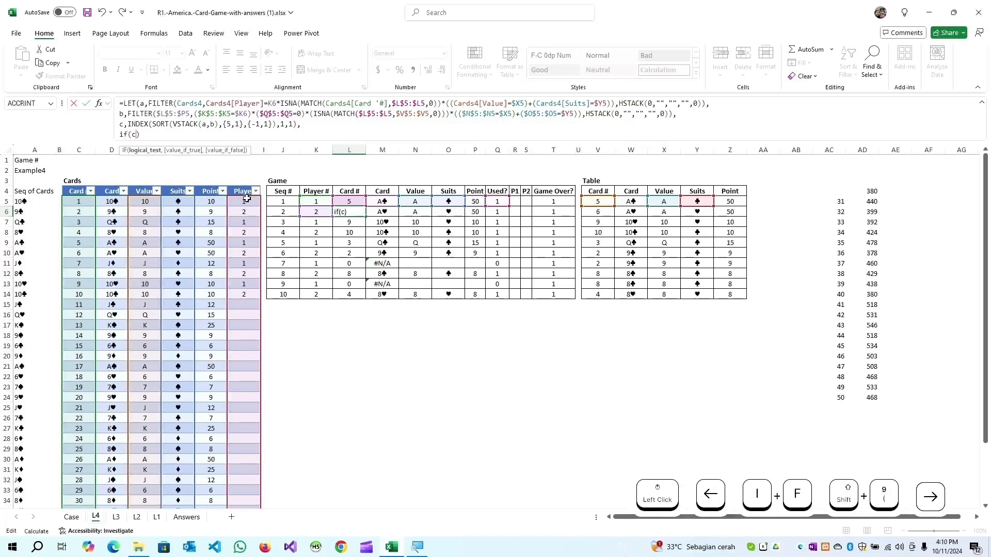
key(Right)
text())
key(Left)
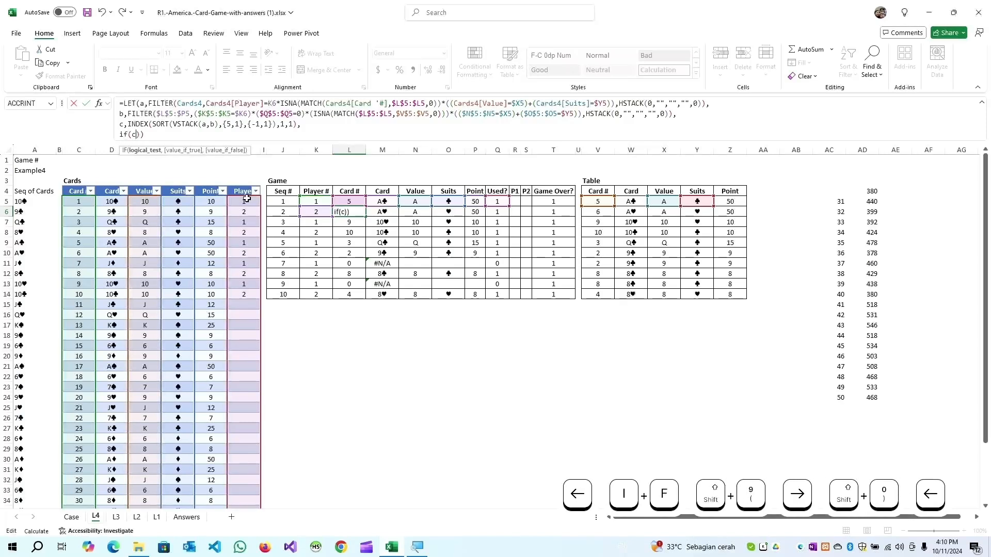
- Complete the IF in L6 as IF(c=0,MAX(10,L5:L5)+1,c) and commit the formula
text(=0,max()
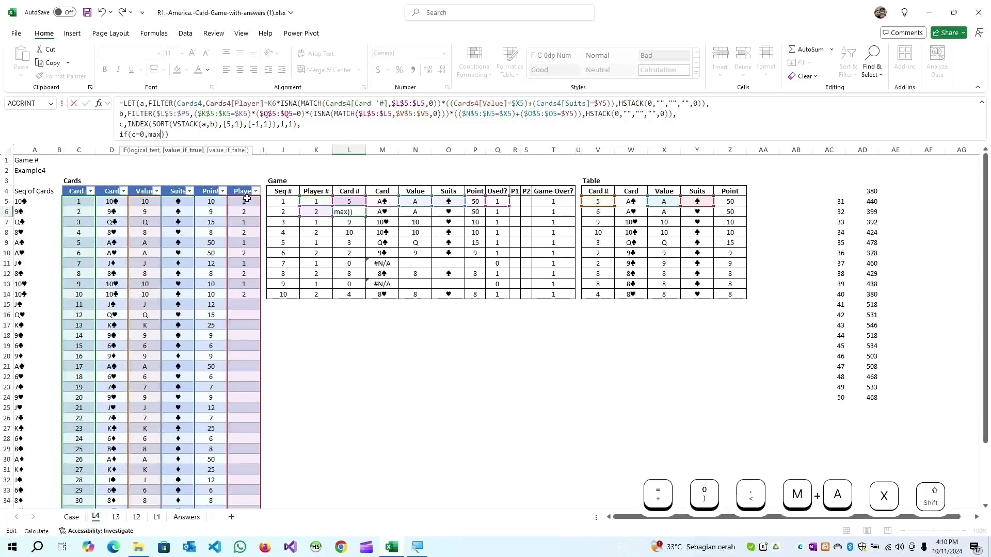
text(10,)
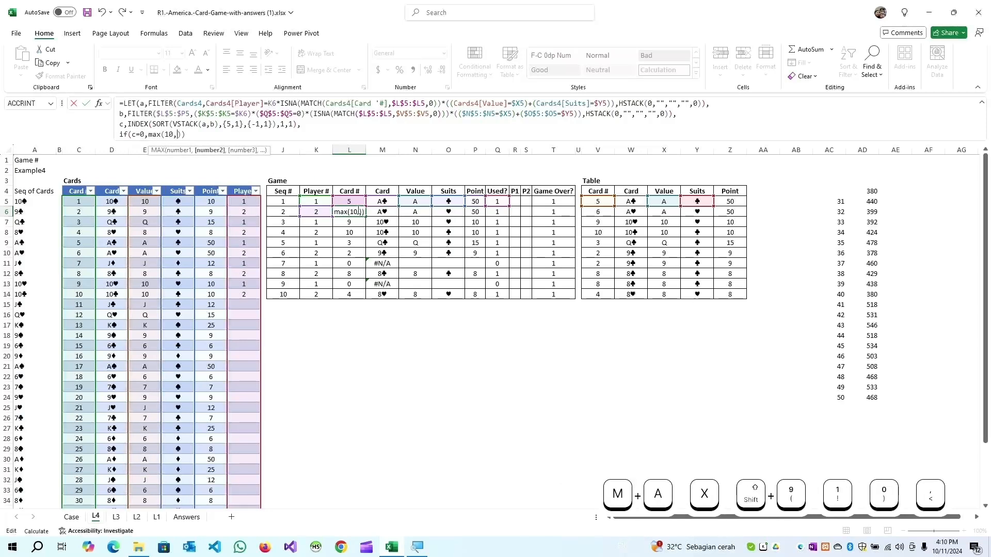
click(347, 201)
text(:L5)
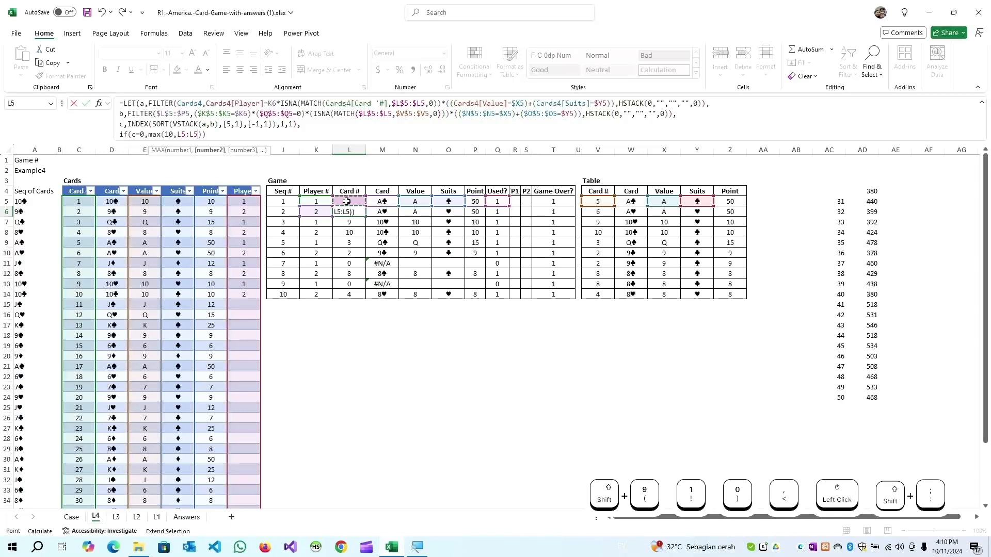
text()=)
key(BackSpace)
text(+1,c)
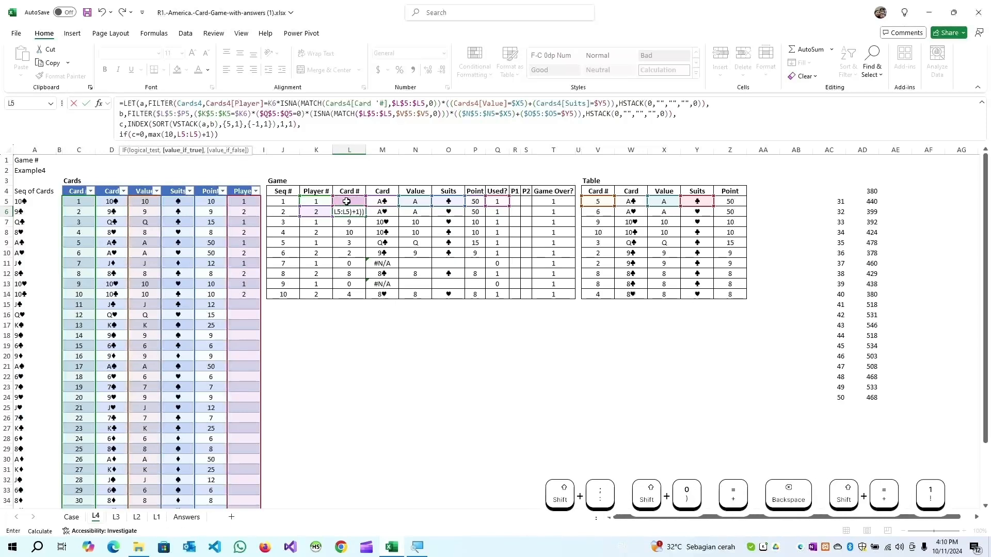
key(Return)
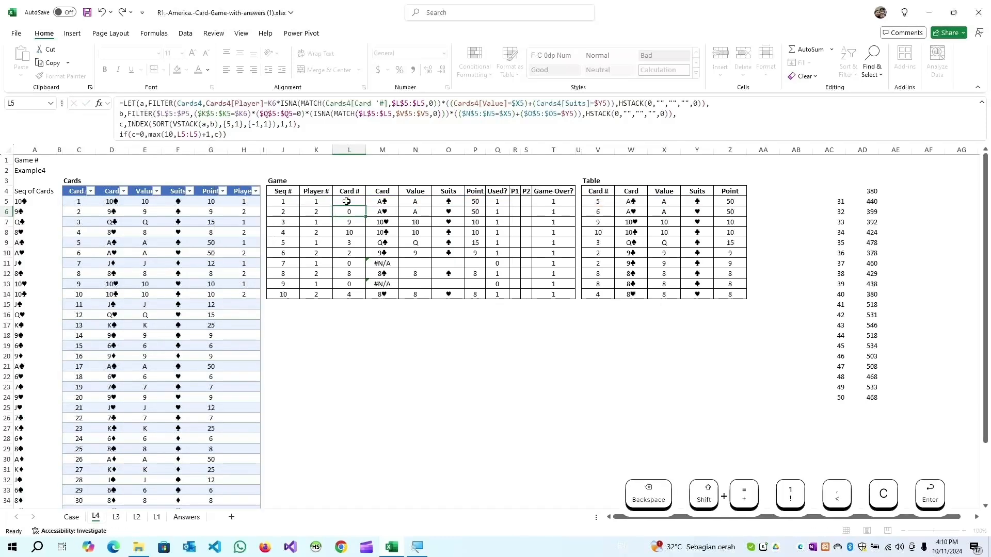
- Anchor the MAX range in the L6 formula as $L$5:$L5 and commit the formula
key(Up)
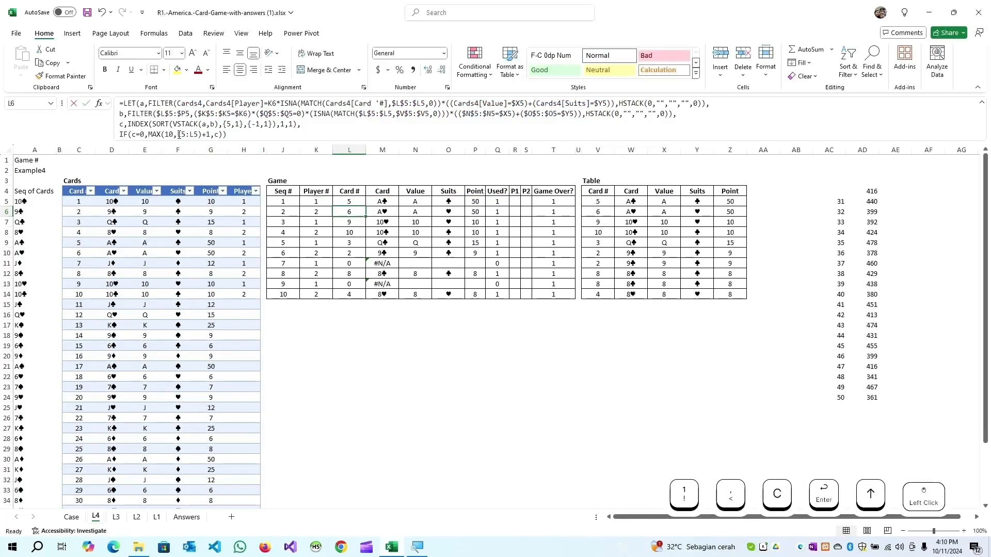
click(179, 135)
key(shift+Right)
key(F4)
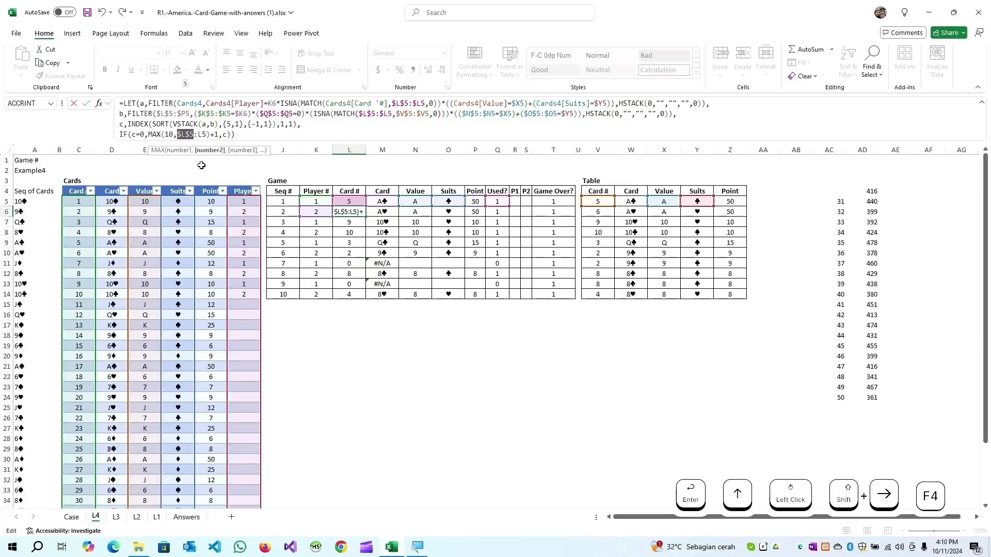
key(Right)
text($)
key(Return)
key(Up)
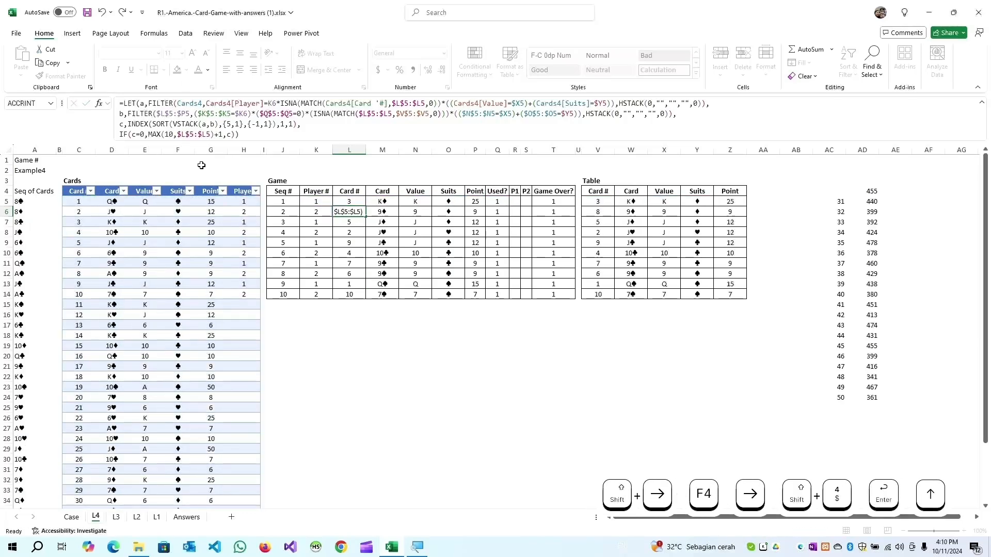
- Copy the completed L6 Card # formula down through L14
key(ctrl+c)
key(ctrl+shift+Down)
key(Return)
key(ctrl+Up)
key(Down)
key(Down)
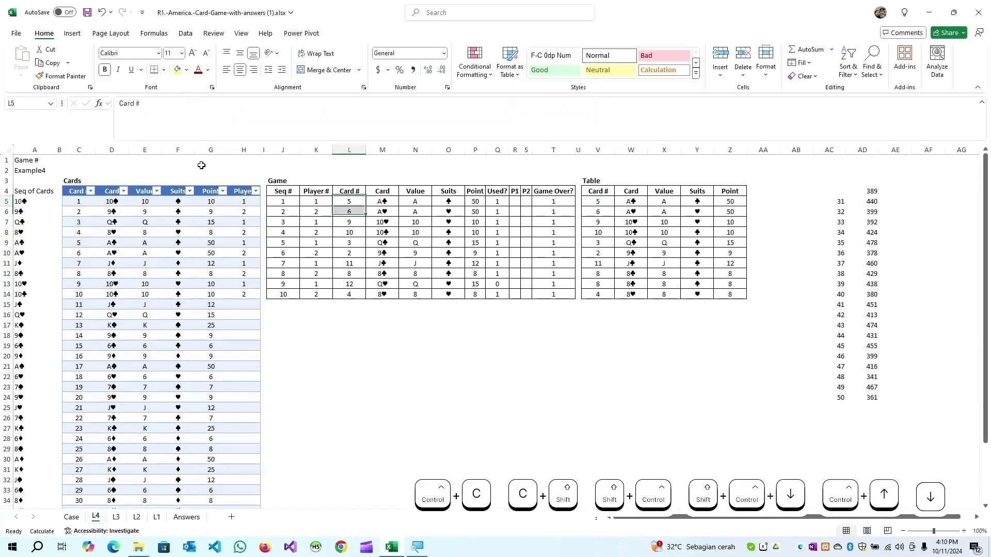
key(Right)
key(Right)
key(Right)
key(Right)
key(Right)
key(Right)
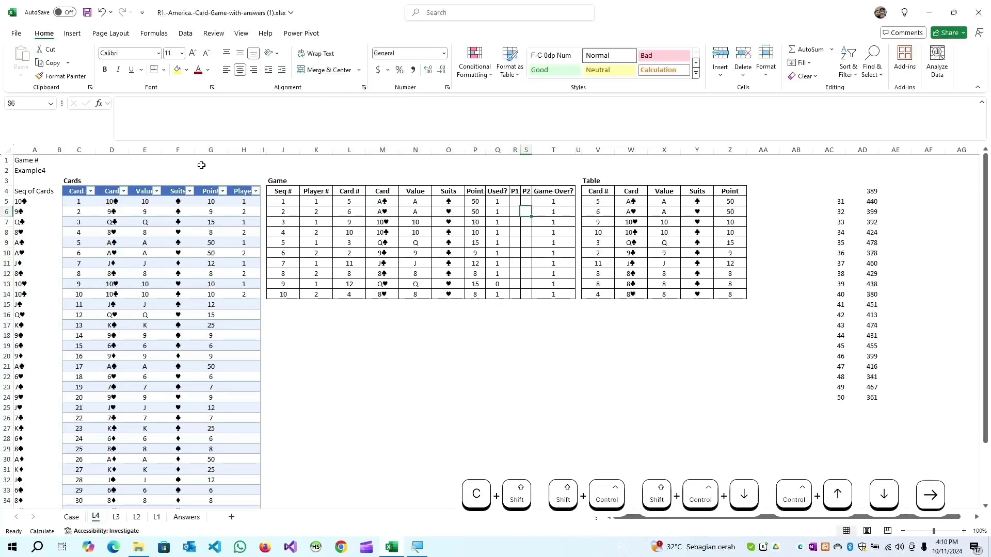
key(Left)
key(Left)
key(Left)
key(Left)
key(Left)
key(Left)
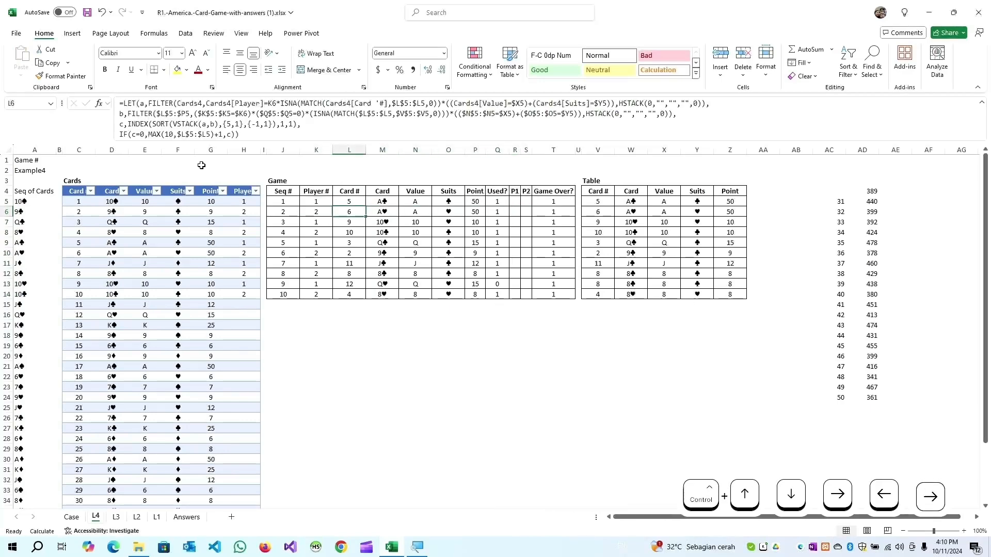
key(F2)
key(ctrl+shift+Home)
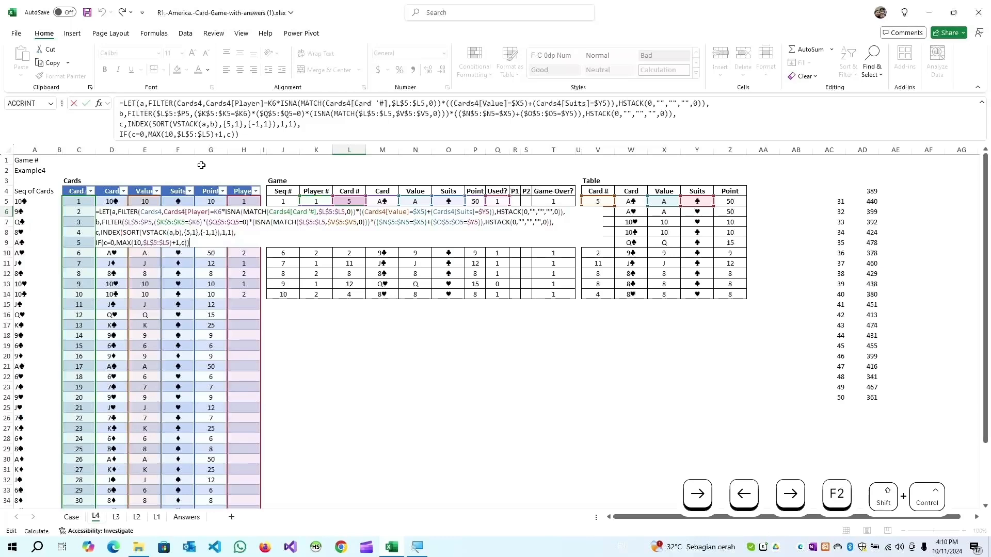
key(ctrl+c)
key(Escape)
key(Right)
key(Right)
key(Right)
key(Right)
key(Right)
key(Right)
key(Right)
key(Up)
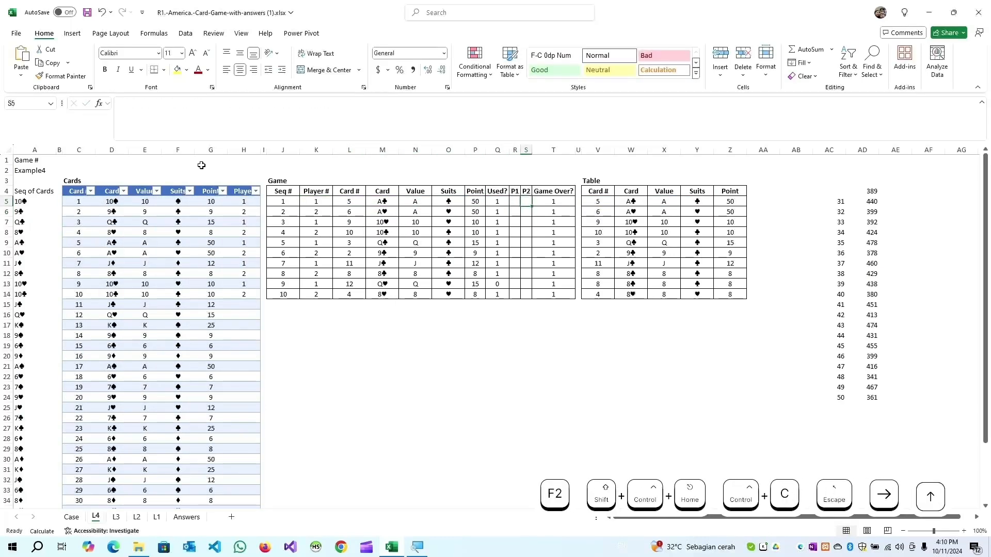
key(Left)
key(F2)
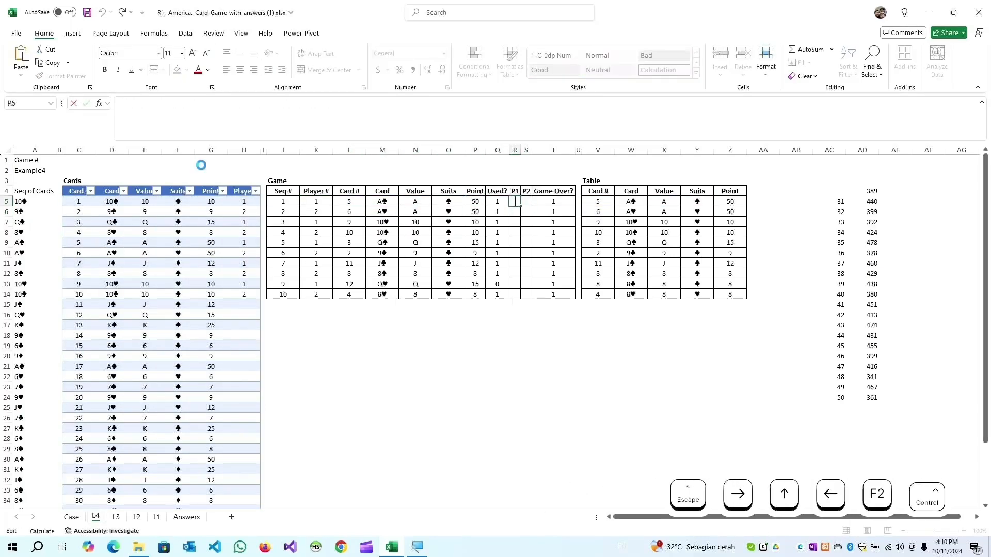
key(ctrl+v)
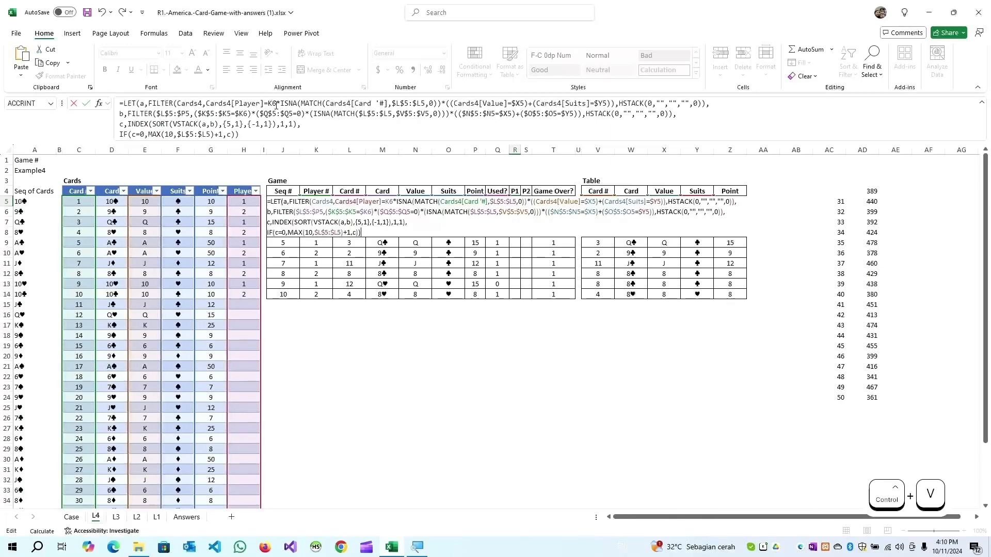
key(Escape)
- Enclose the Cards4[Player]=K6 condition in parentheses in the first FILTER of the L6 formula
click(351, 213)
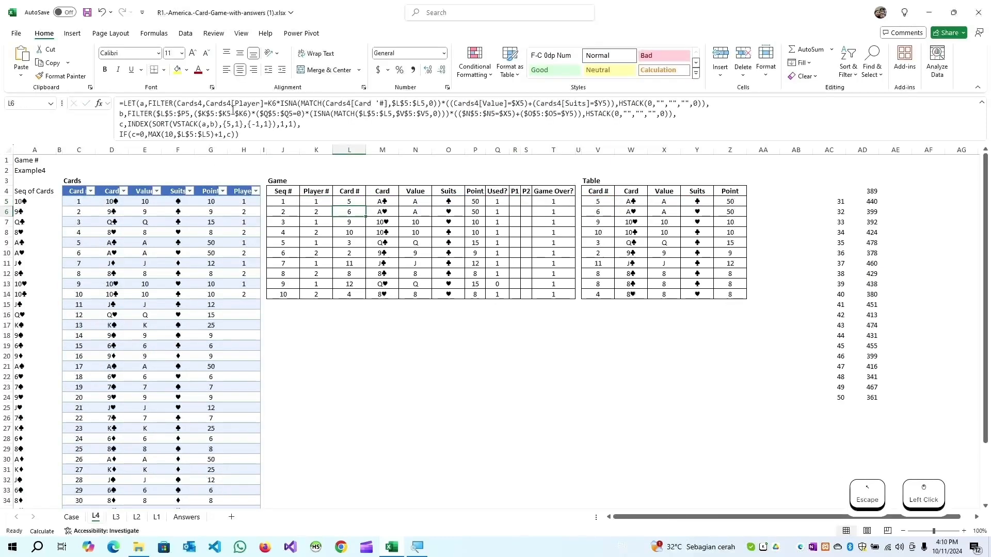
click(207, 104)
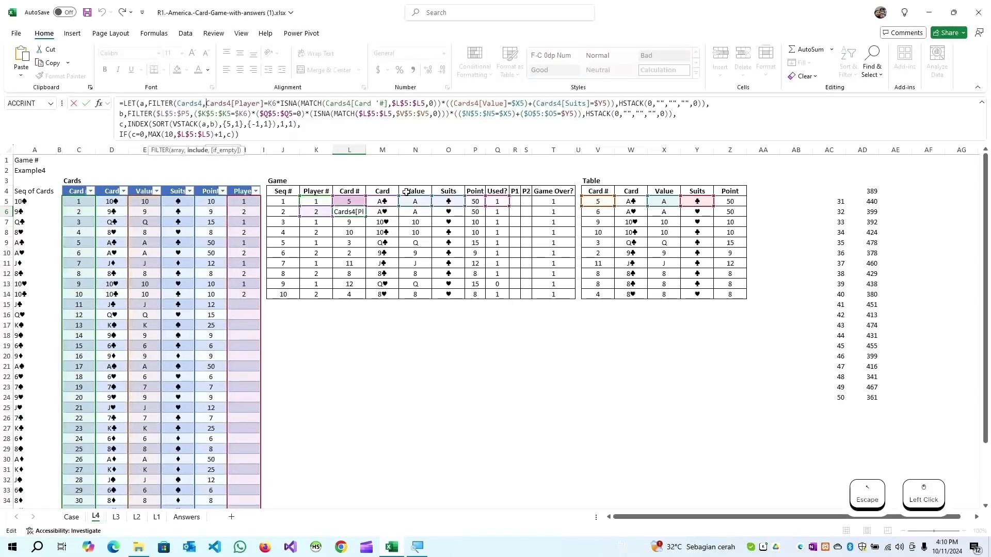
text(()
key(Right)
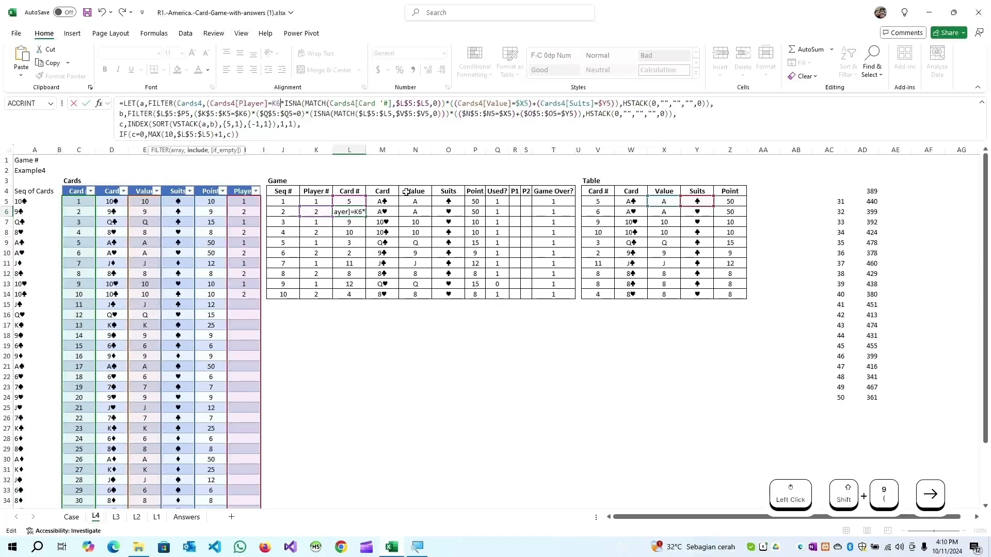
text())
key(Right)
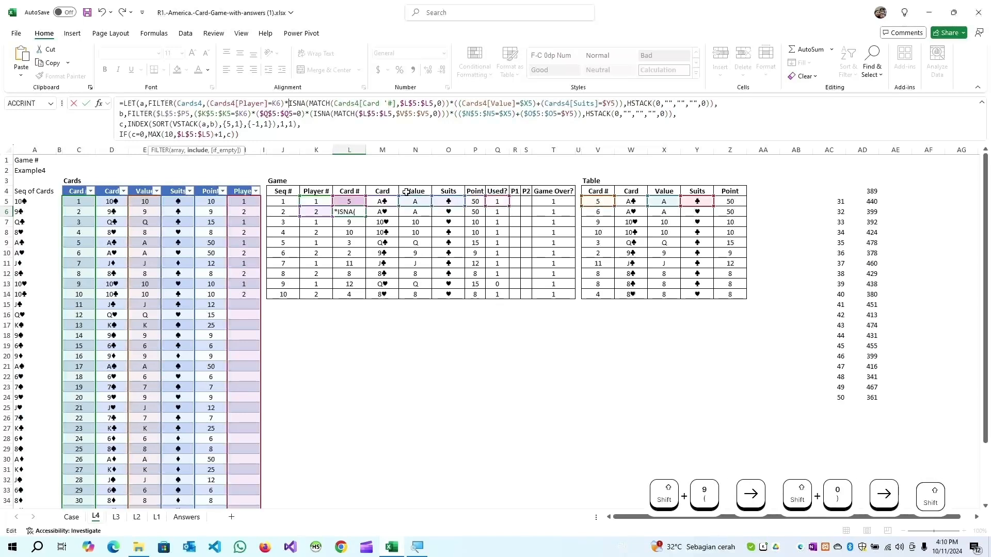
- Enclose the ISNA(MATCH(Cards4[Card '#],$L$5:$L5,0)) condition in parentheses in L6 and commit the formula
text(()
key(Right)
key(Right)
key(Right)
key(Right)
key(Right)
key(Right)
key(Right)
key(Right)
key(Right)
key(Right)
key(Right)
key(Right)
key(Right)
key(Right)
key(Right)
key(Right)
key(Right)
key(Right)
key(Right)
key(Right)
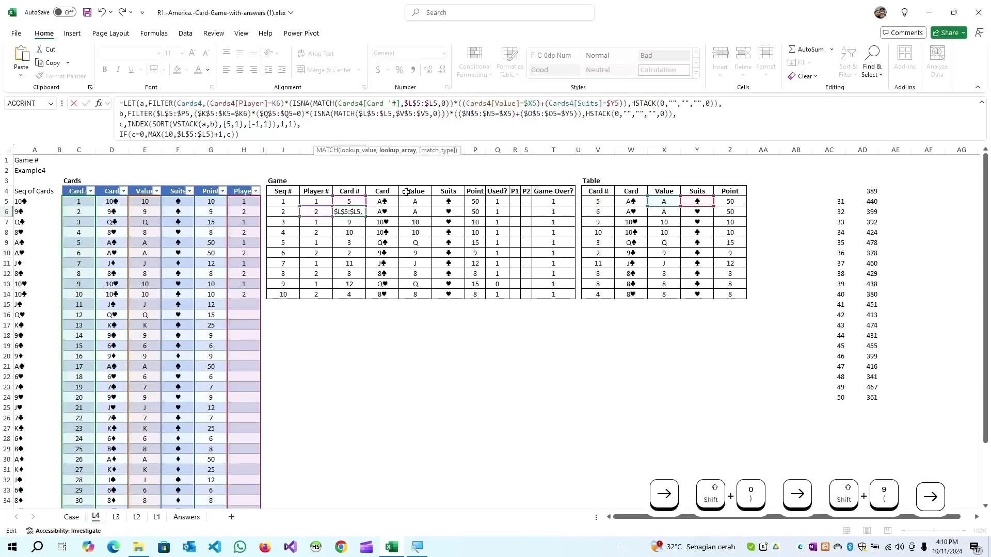
key(Right)
key(Right)
key(Right)
key(Right)
key(Right)
text())
key(Return)
key(Up)
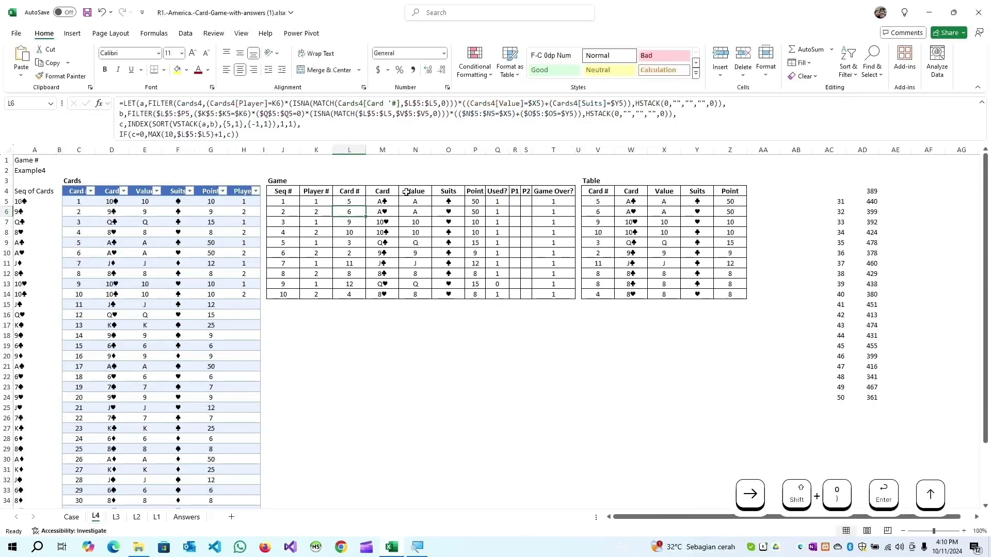
- Copy the corrected L6 formula down the Card # column through L14
key(ctrl+c)
key(ctrl+shift+Down)
key(Up)
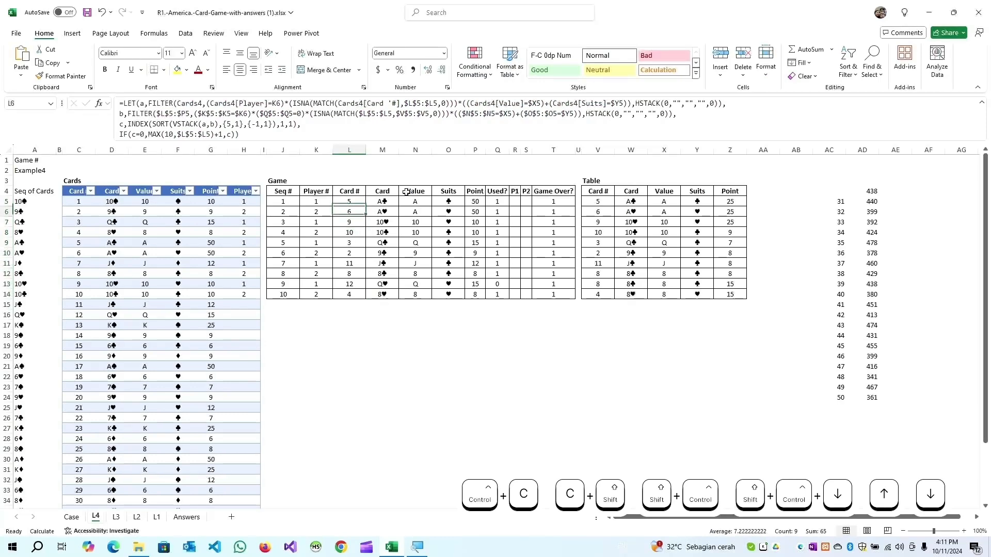
- Duplicate the L6 formula text, with its references unshifted, into the P1 cell R5 and commit it
key(Down)
key(F2)
key(ctrl+shift+Home)
key(ctrl+c)
key(Escape)
key(Right)
key(Right)
key(Right)
key(Right)
key(Right)
key(Up)
key(Left)
key(Right)
key(Right)
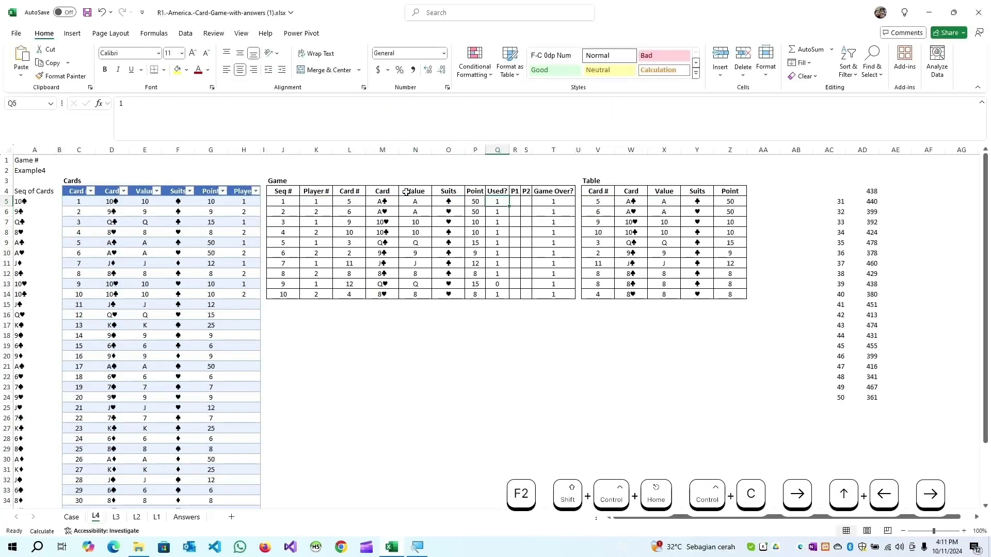
key(F2)
key(ctrl+v)
key(Return)
key(Up)
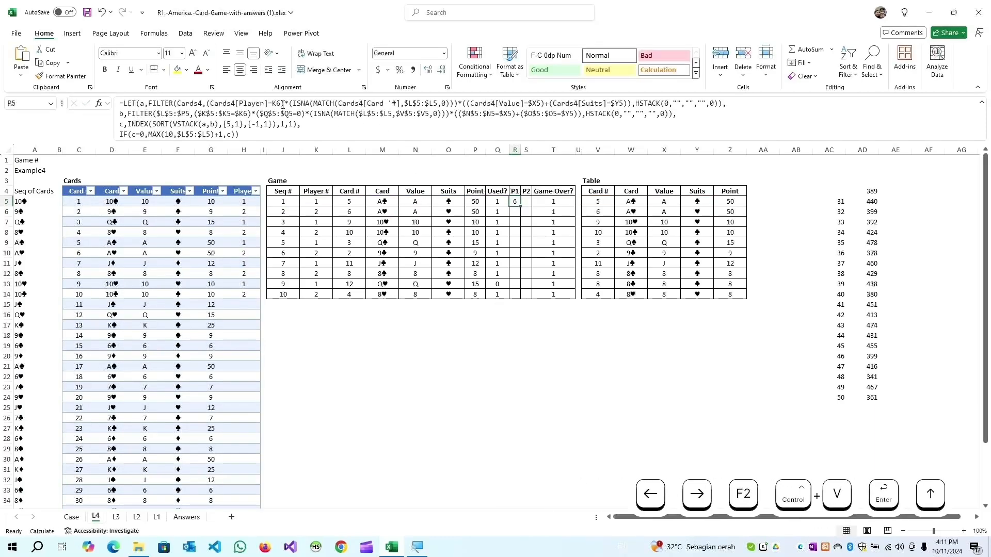
- In R5's first FILTER, replace K6 with 1 and remove the Cards4 Value and Suits matching condition
click(285, 105)
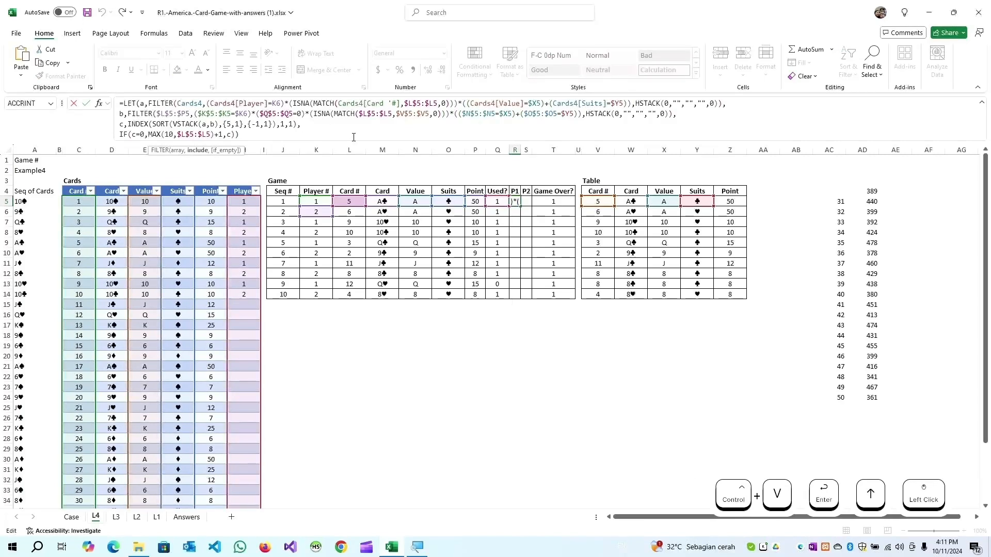
key(BackSpace)
key(BackSpace)
text(1)
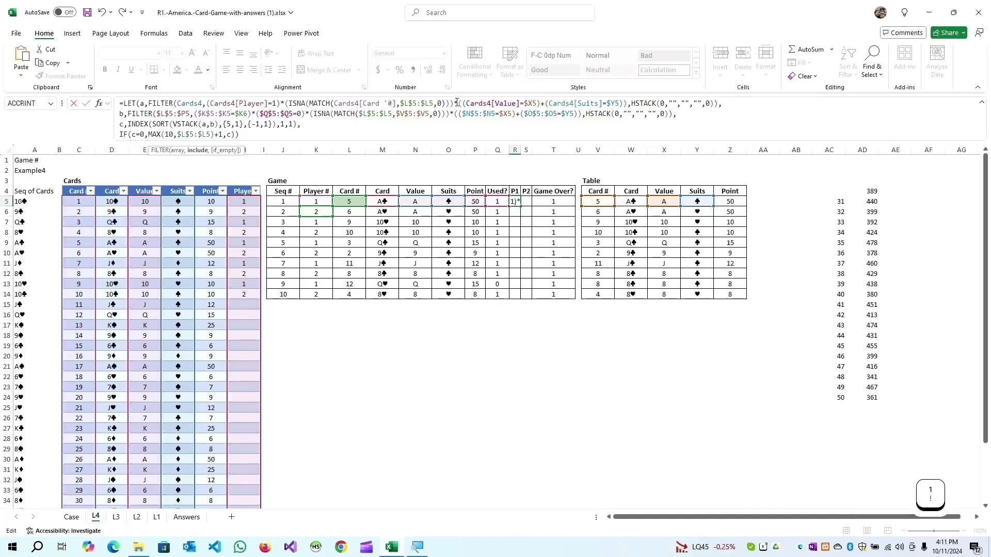
drag(453, 103, 617, 105)
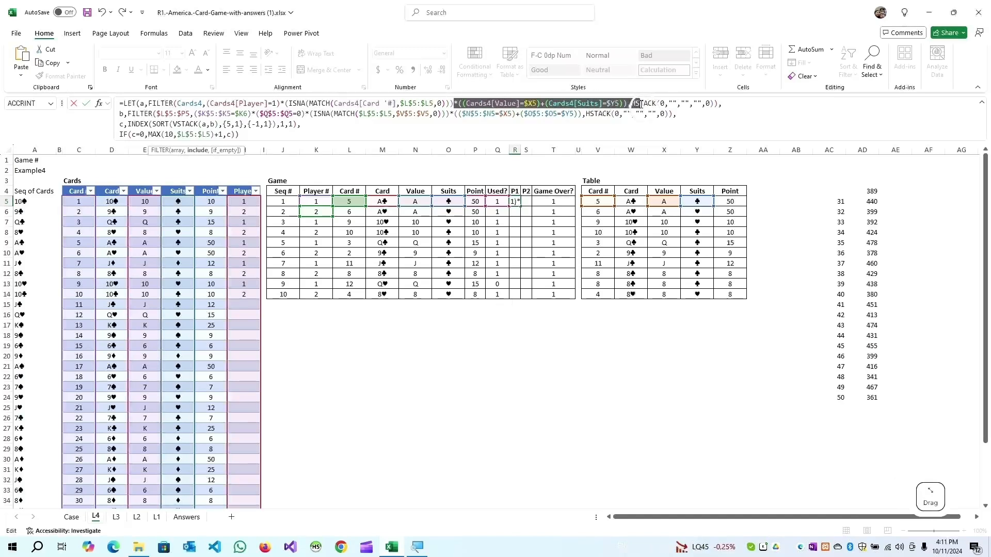
key(Delete)
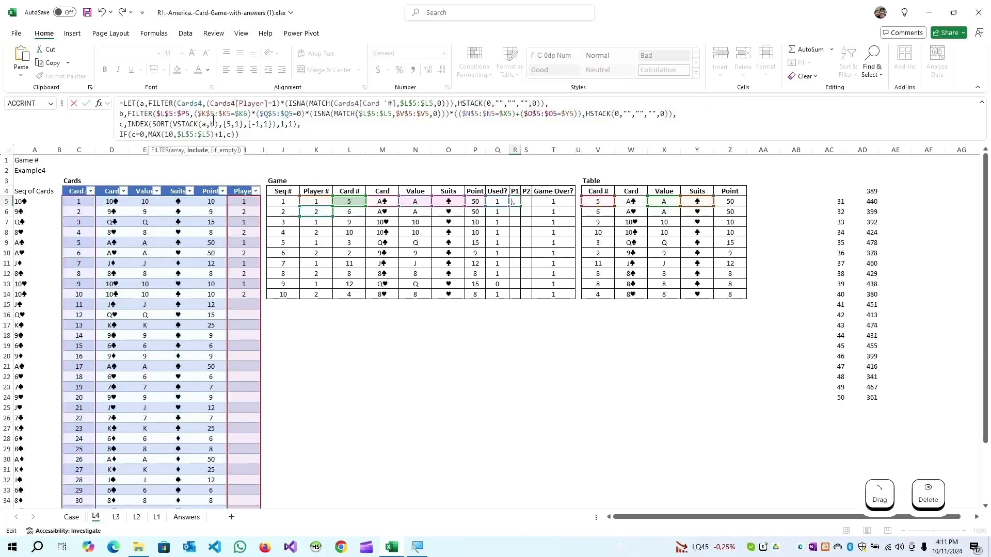
- In R5's second FILTER, replace $K6 with 1 and remove the $N$5:$N5 and $O$5:$O5 matching condition
click(236, 114)
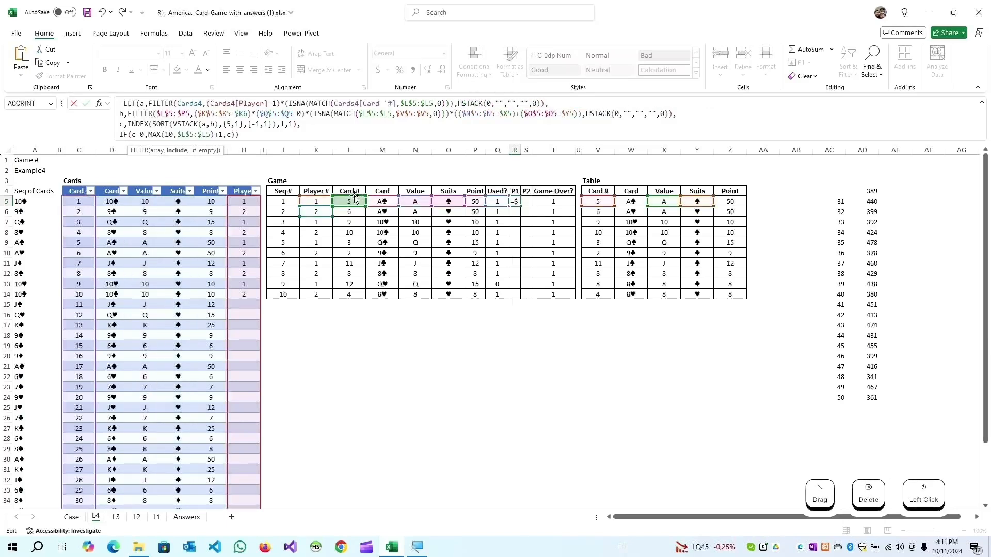
text(1)
key(Delete)
key(Delete)
key(Delete)
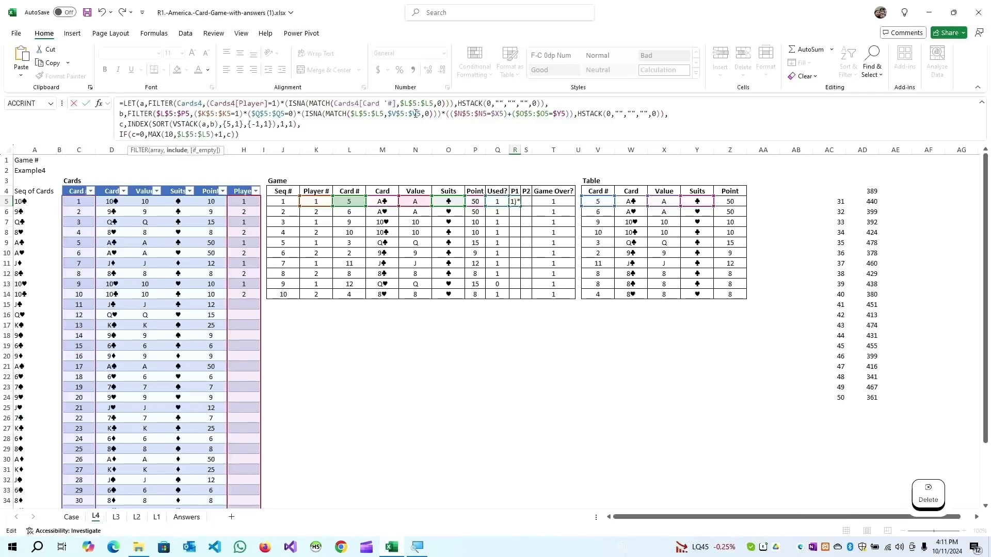
drag(443, 112, 578, 112)
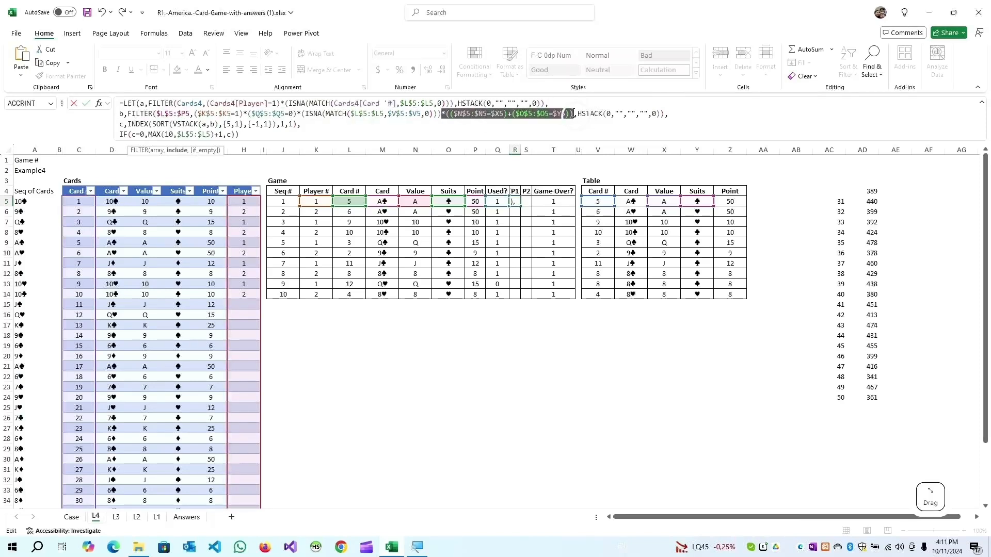
key(Delete)
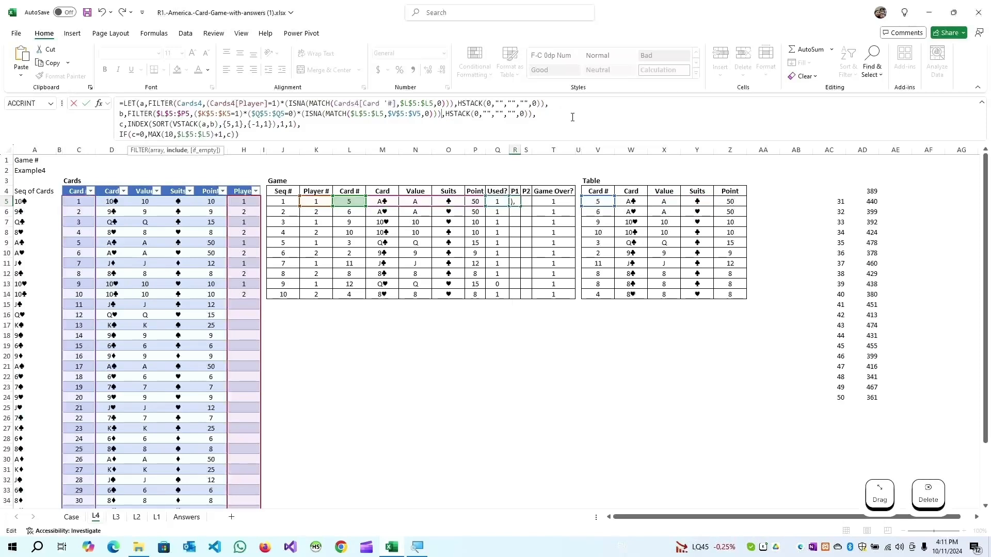
- Replace INDEX(SORT( with SUM(CHOOSECOLS( in the c definition of the R5 formula
click(128, 124)
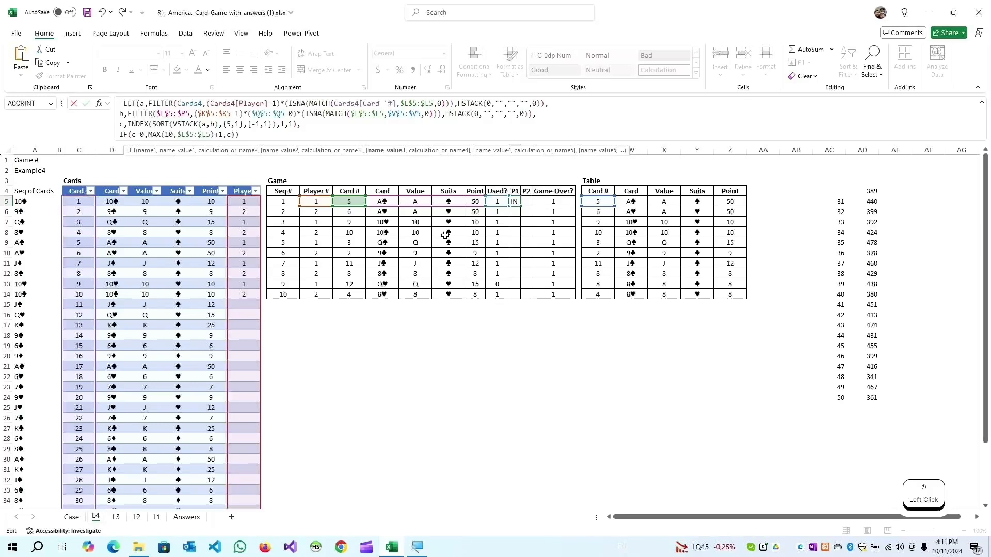
key(Delete)
key(Delete)
key(Delete)
key(Delete)
key(Delete)
key(Delete)
key(Delete)
key(Delete)
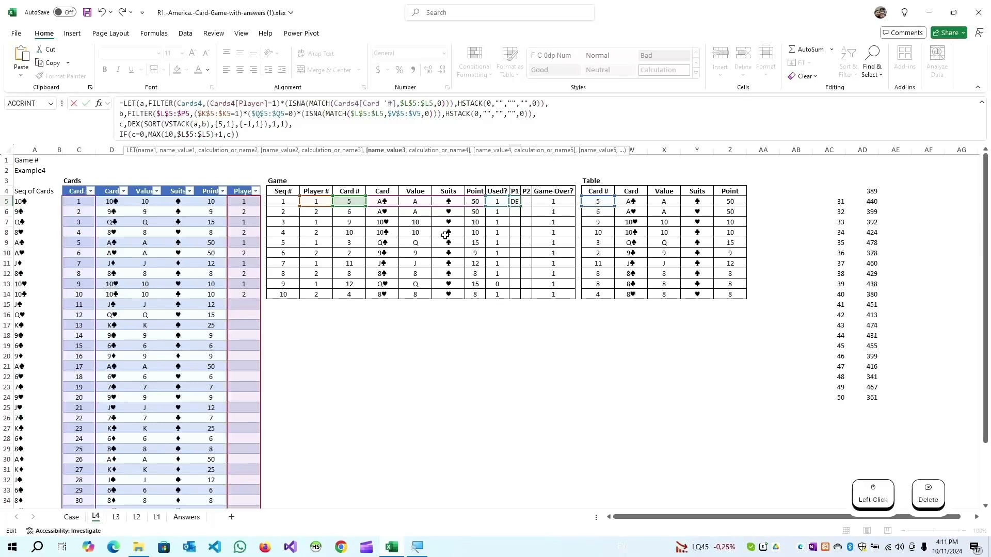
key(Delete)
key(Delete)
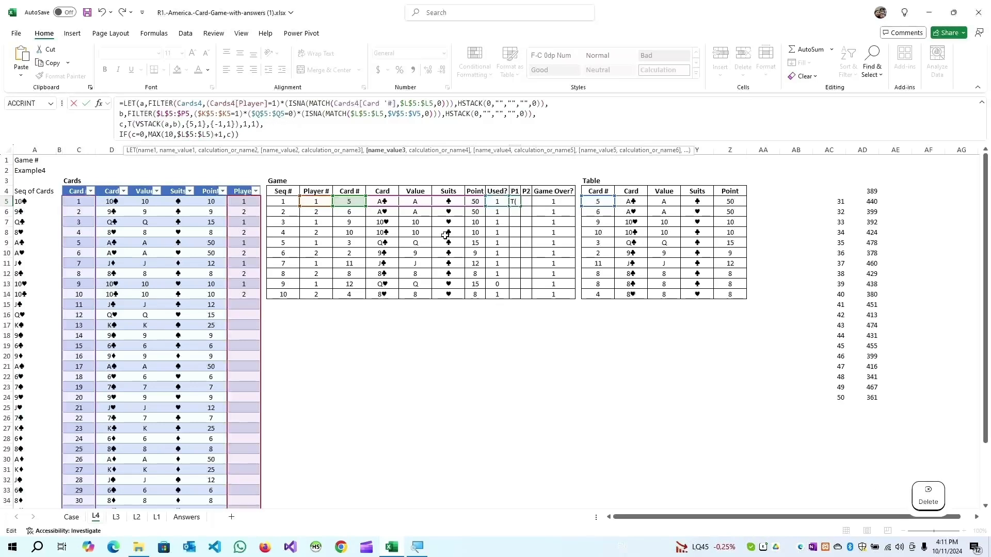
text(sum(c)
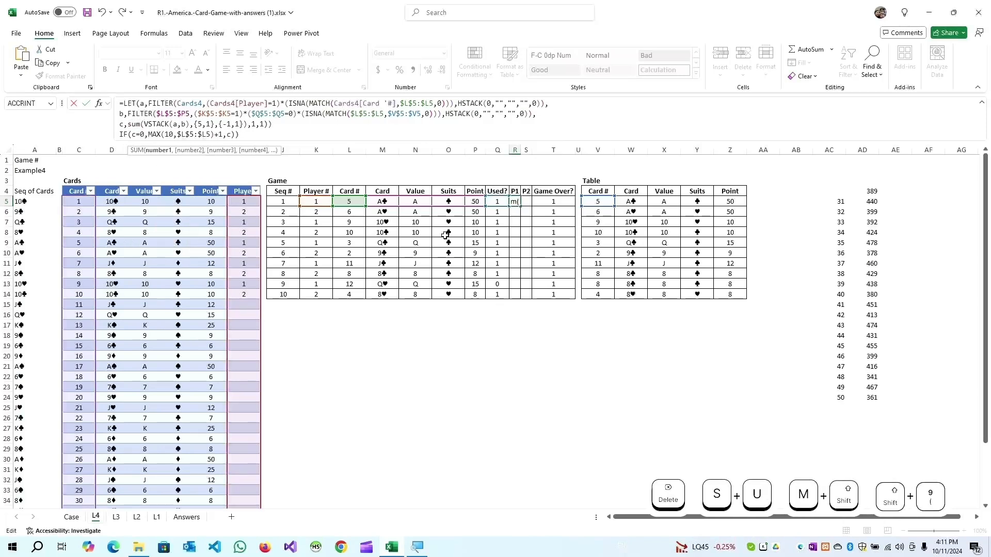
text(hoose)
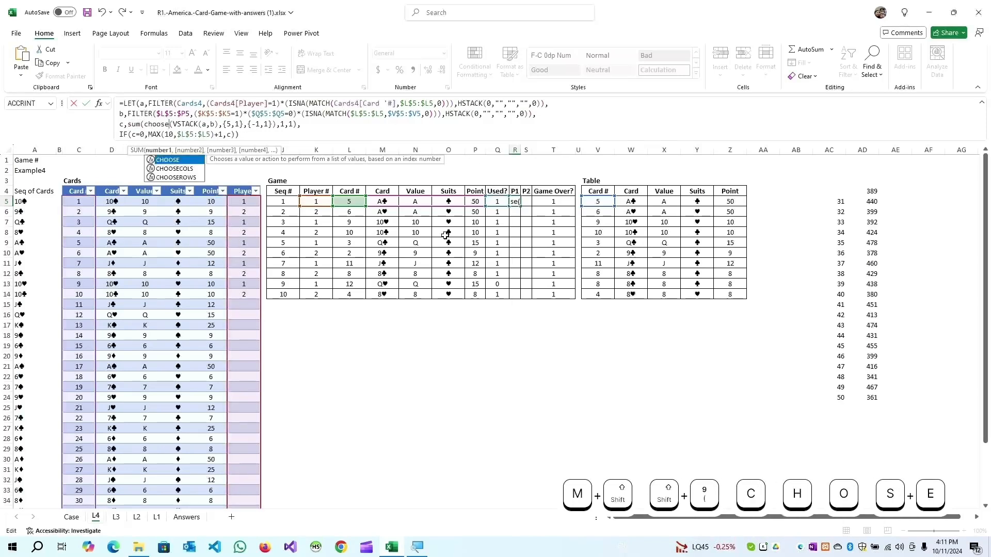
key(Down)
key(Tab)
- Reduce the arguments after VSTACK(a,b) to column 5, making c SUM(CHOOSECOLS(VSTACK(a,b),5)) in R5
key(Right)
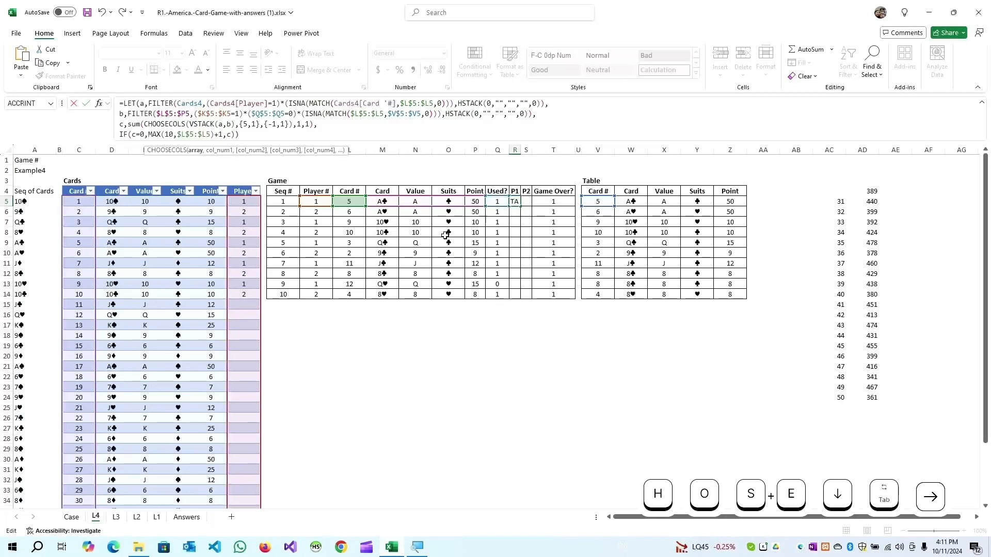
key(Right)
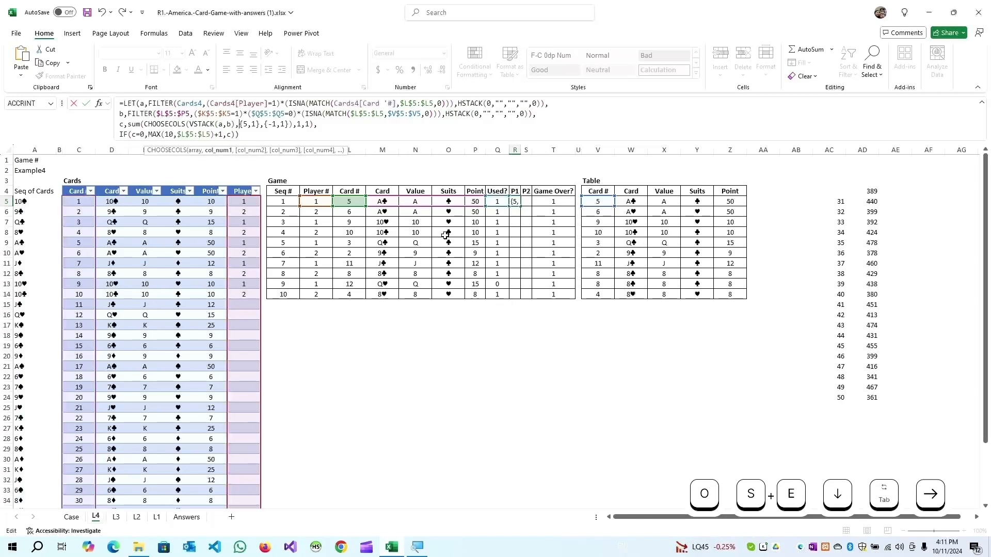
key(Delete)
key(Right)
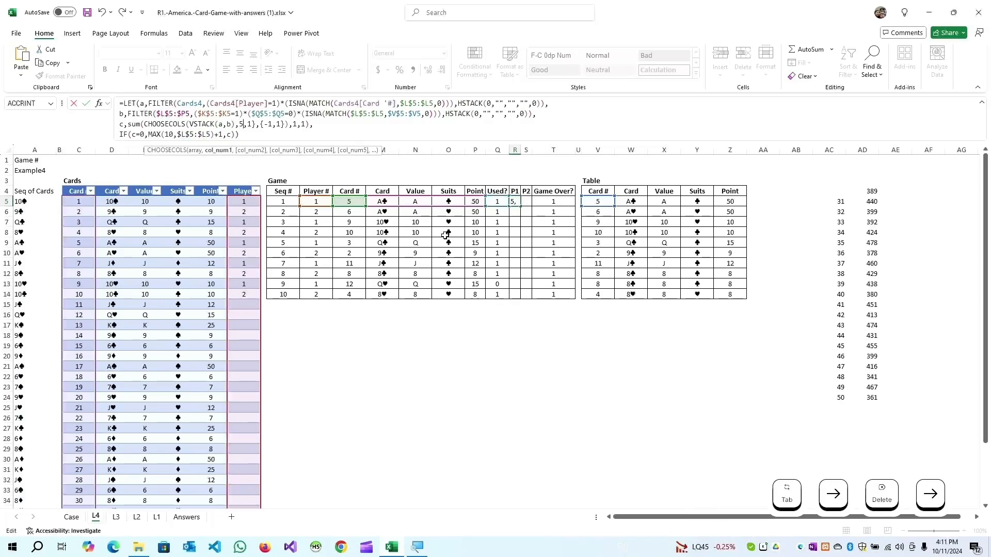
key(Delete)
key(Delete)
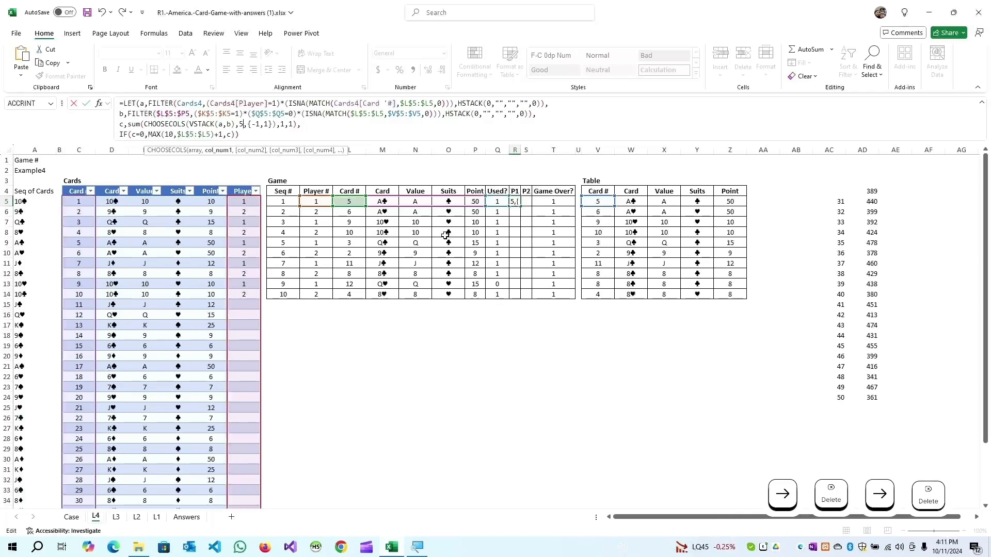
key(Delete)
key(Delete)
key(Delete)
key(Delete)
key(Delete)
key(Delete)
key(Delete)
key(Delete)
key(Delete)
key(Delete)
key(Delete)
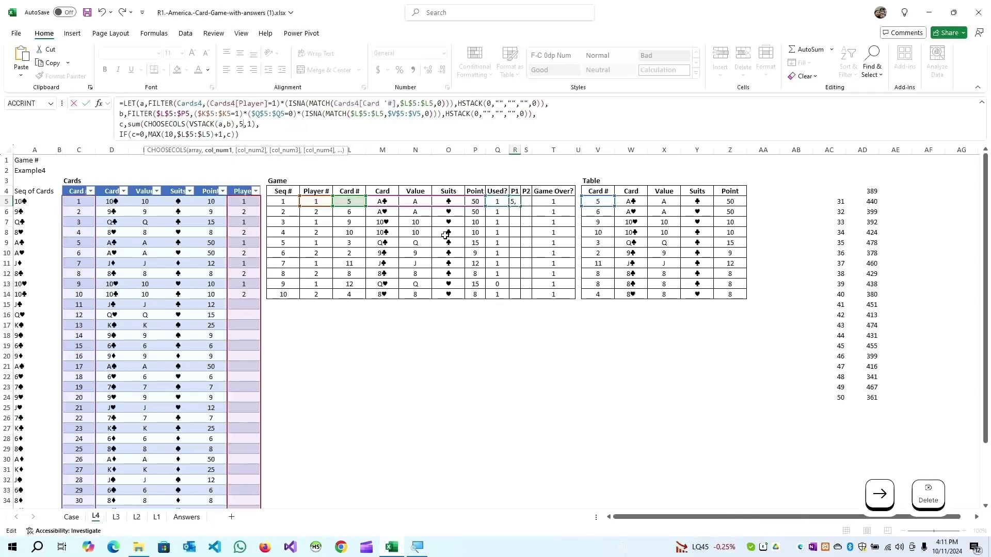
text())
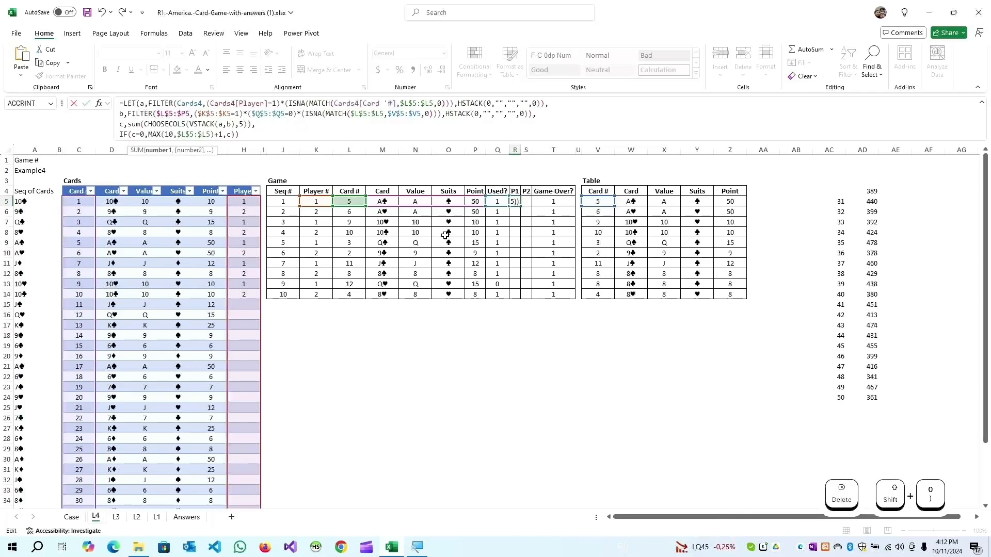
- Replace the closing IF expression of the R5 formula with just c as the LET result
key(Down)
key(Left)
key(shift+ctrl+Left)
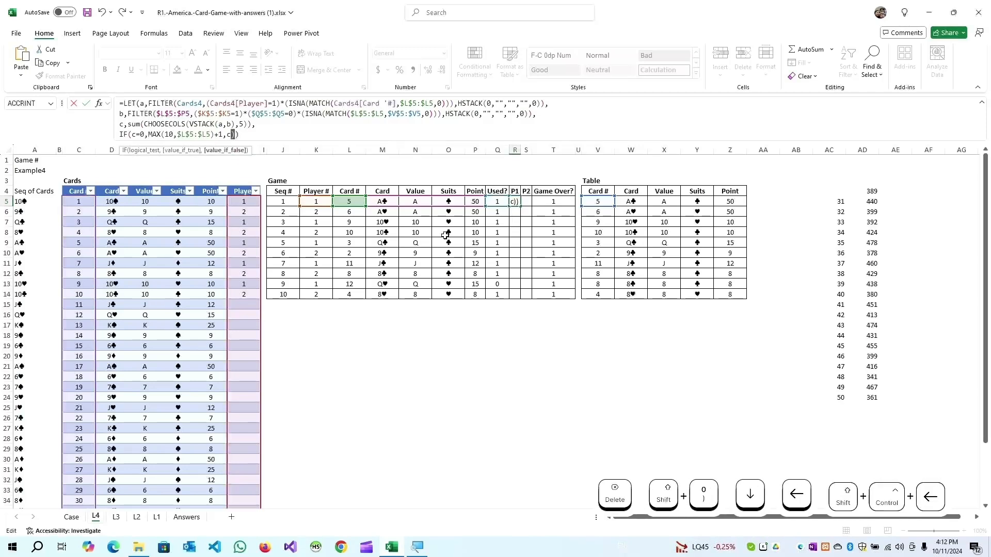
key(shift+ctrl+Left)
key(shift+ctrl+Left)
key(shift+ctrl+Left)
text(c)
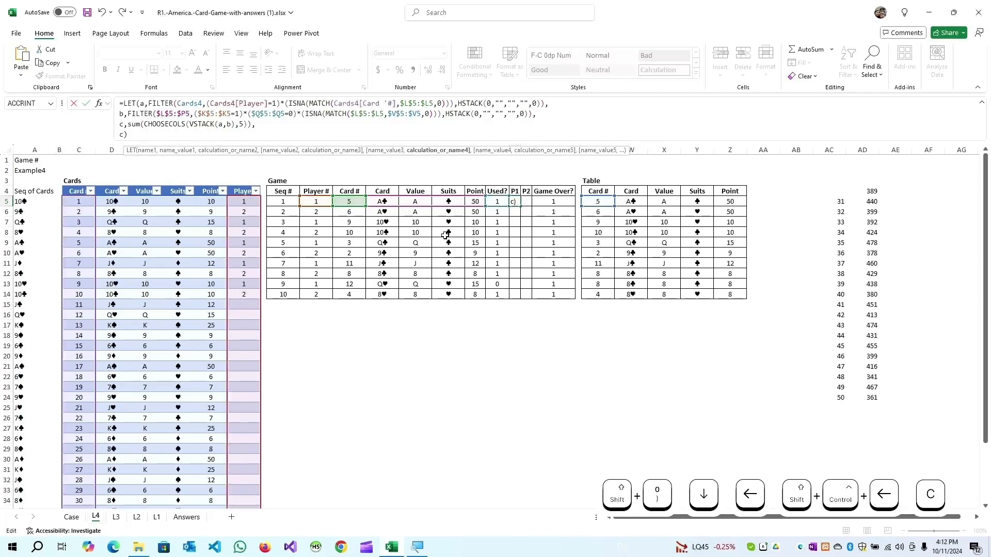
key(Return)
key(Up)
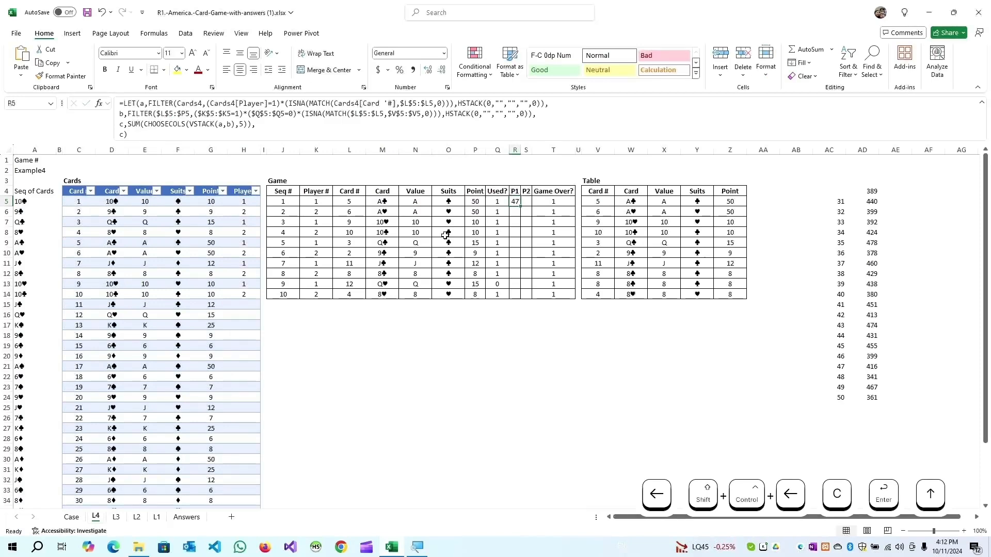
- Copy the P1 formula from R5 into S5 and set the player to 2 in both of its FILTER conditions
key(ctrl+c)
key(Right)
key(ctrl+v)
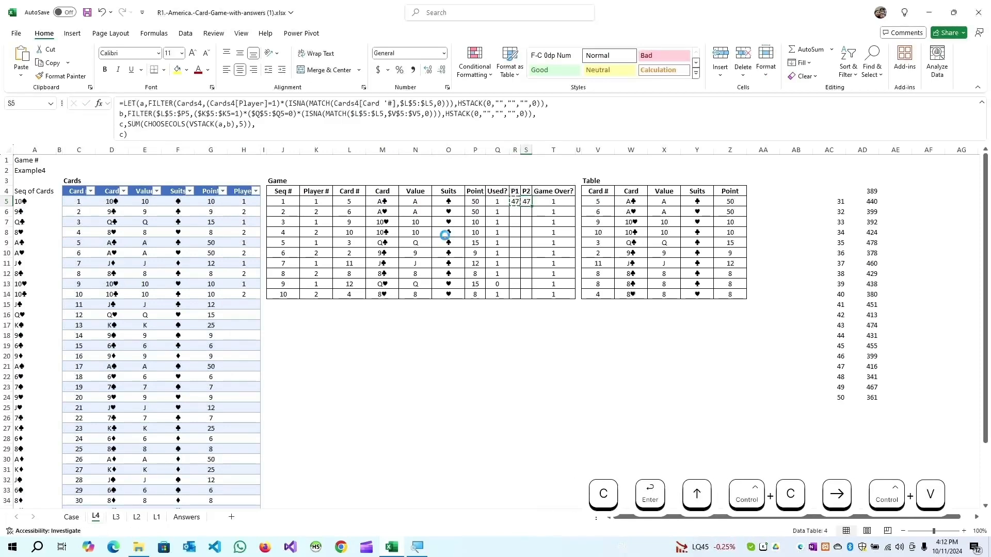
click(272, 104)
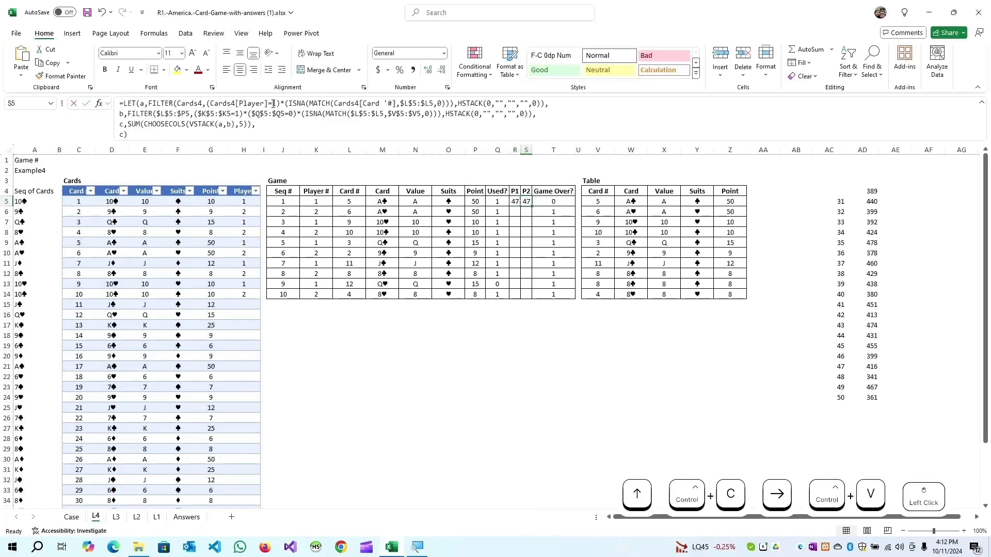
key(shift+Right)
text(2)
key(Down)
key(Left)
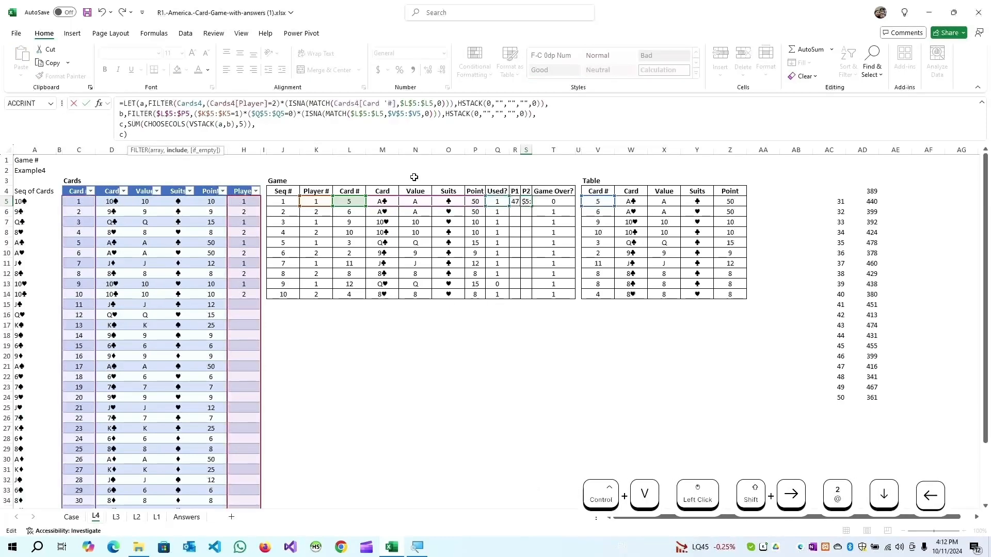
key(shift+Left)
text(2)
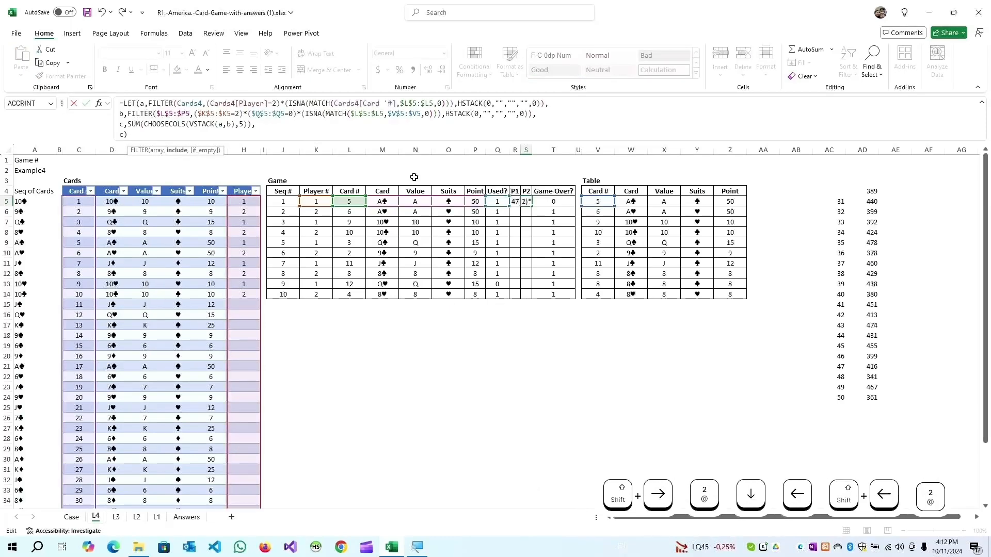
key(Return)
key(Up)
- Copy the P1 and P2 formulas from R5:S5 down through row 14 of the Game table
key(Left)
key(shift+Right)
key(ctrl+c)
key(Left)
key(ctrl+Down)
key(Right)
key(shift+Right)
key(ctrl+shift+Up)
key(shift+Down)
key(ctrl+v)
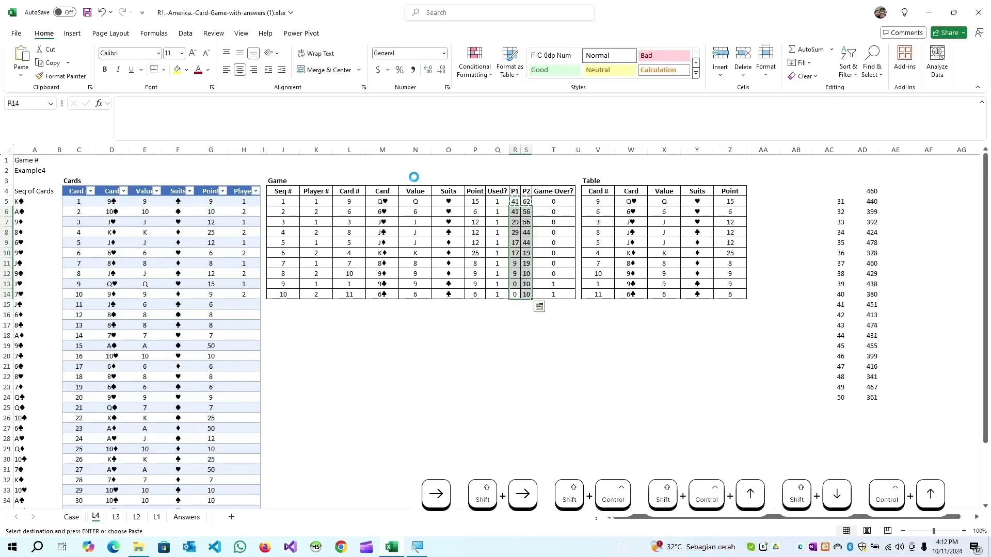
key(ctrl+Up)
key(Down)
key(Escape)
key(ctrl+Down)
key(ctrl+Up)
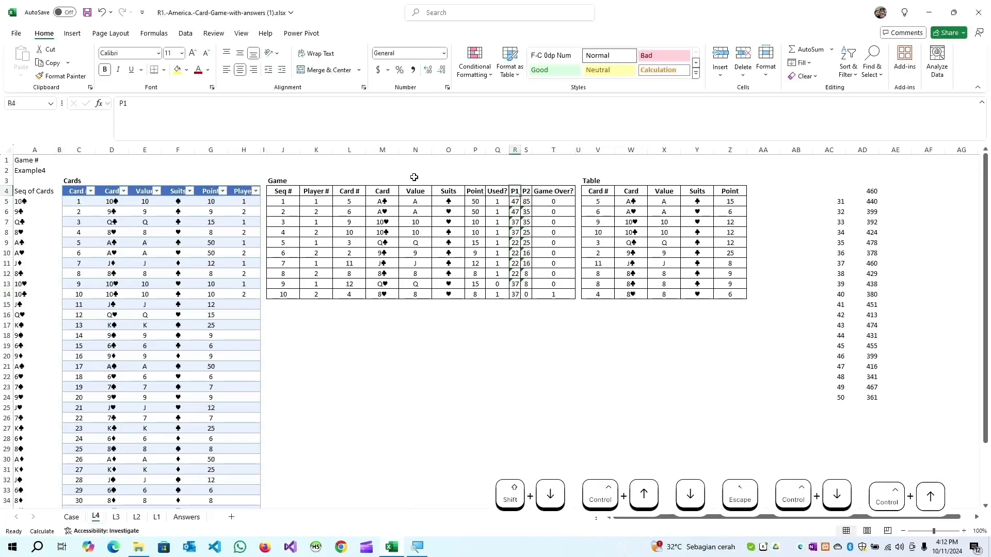
key(Down)
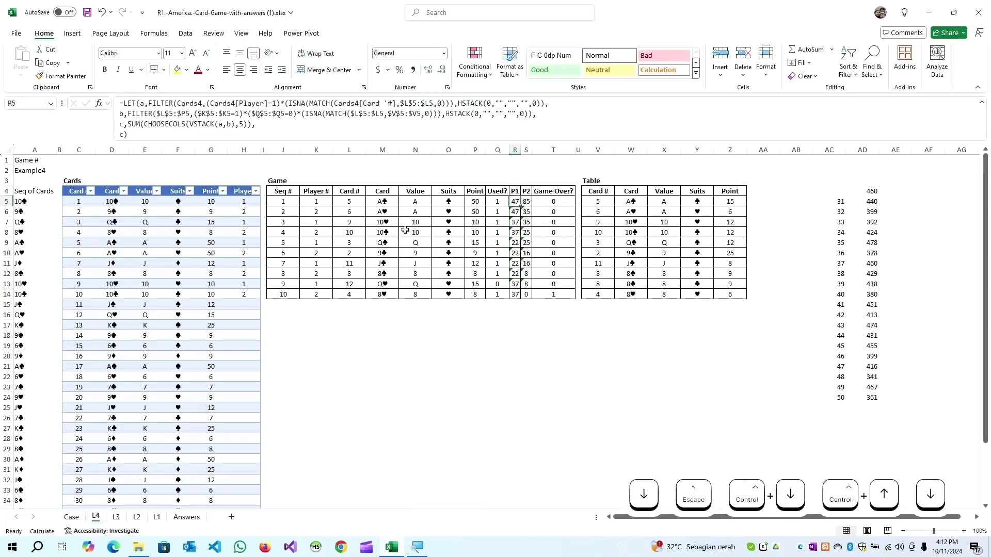
- Wrap the L6 Card # formula in an IF whose test refers to the previous row's Game Over? cell, T5
click(554, 294)
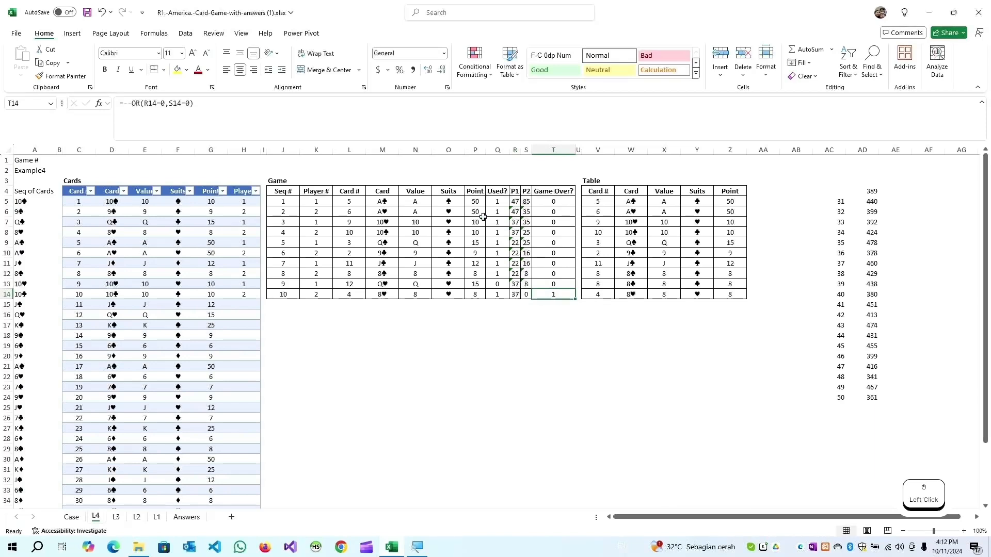
click(346, 212)
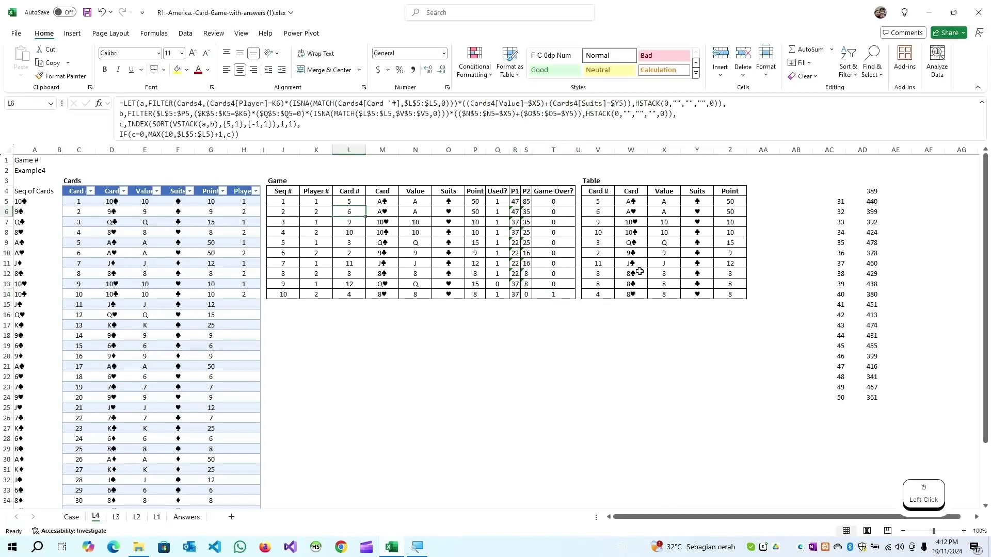
click(556, 284)
click(557, 273)
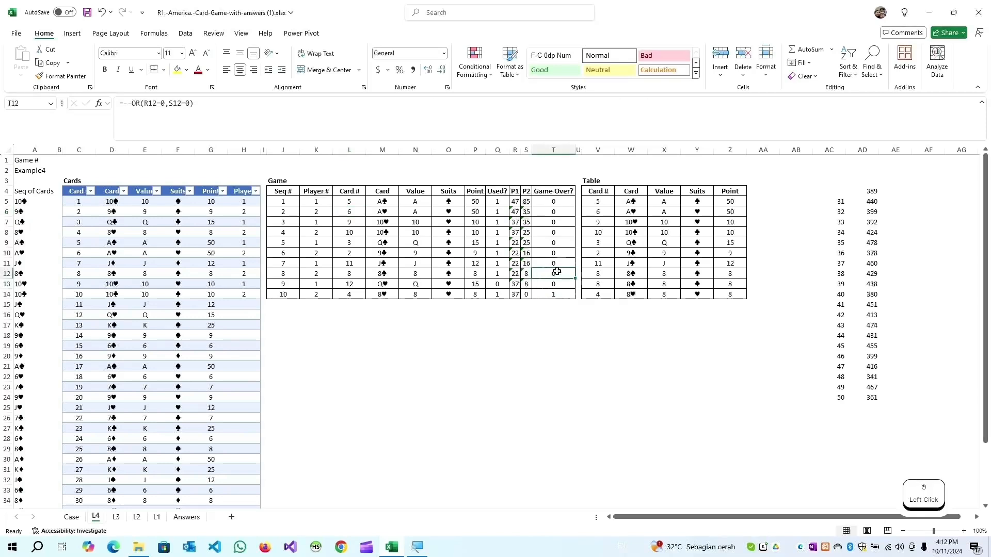
click(349, 212)
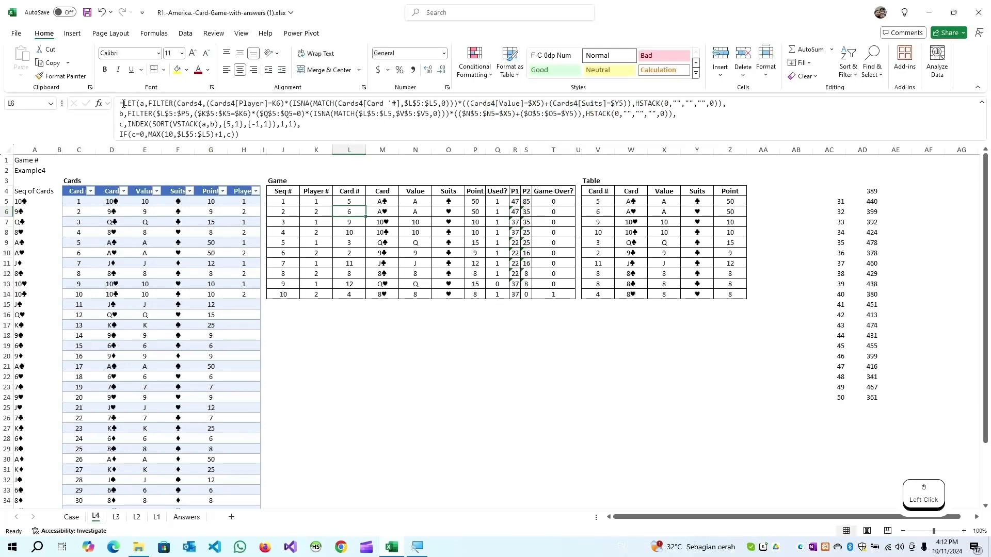
click(123, 104)
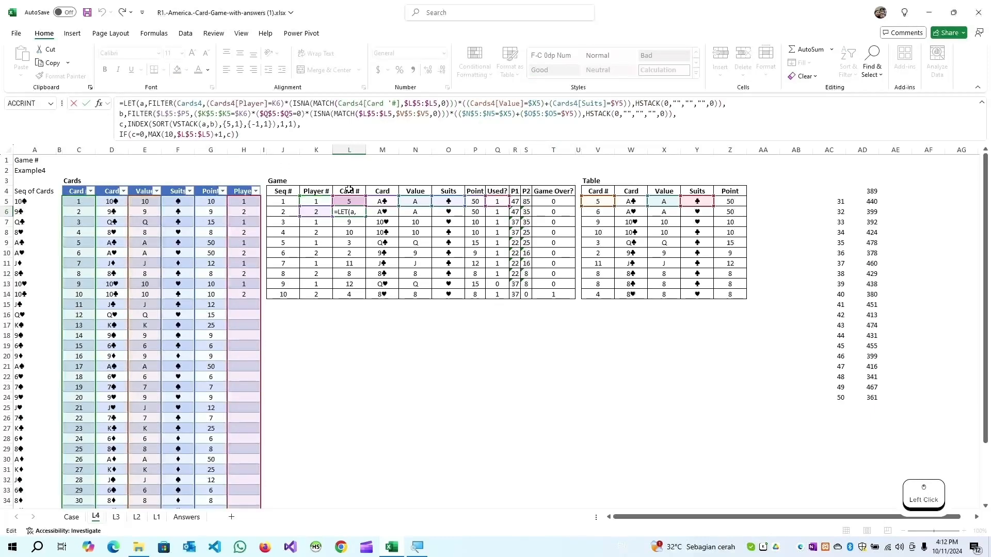
text(if()
key(F2)
key(Right)
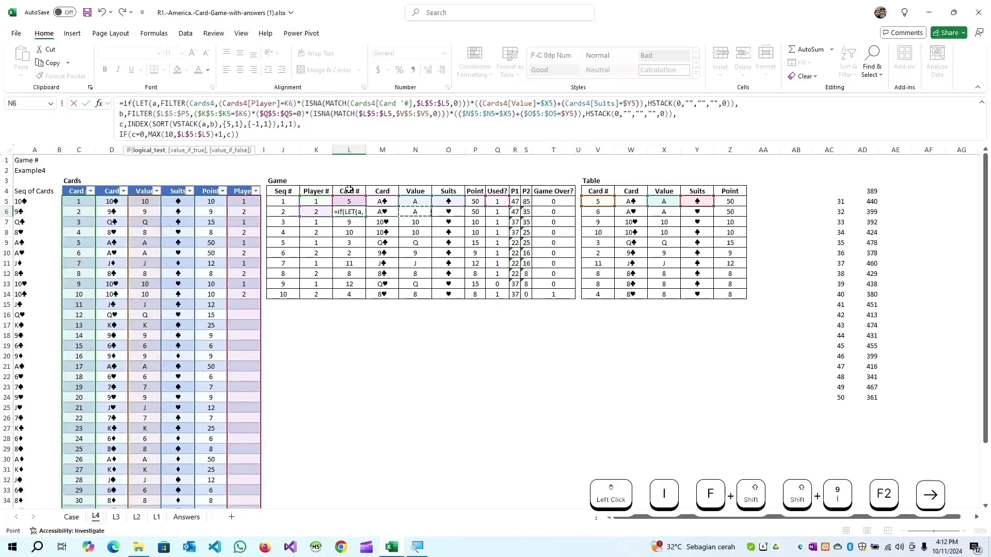
key(Right)
key(Right)
key(Right)
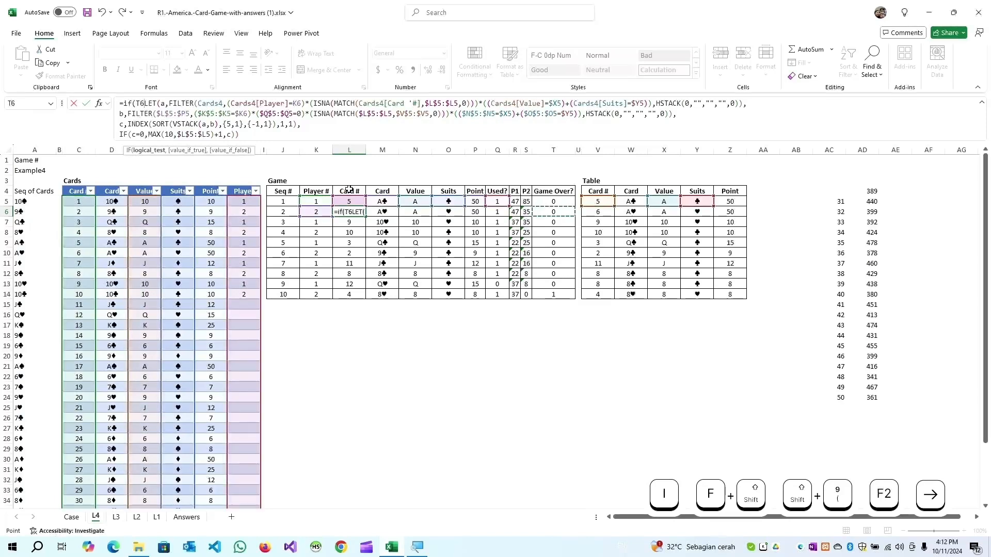
key(Up)
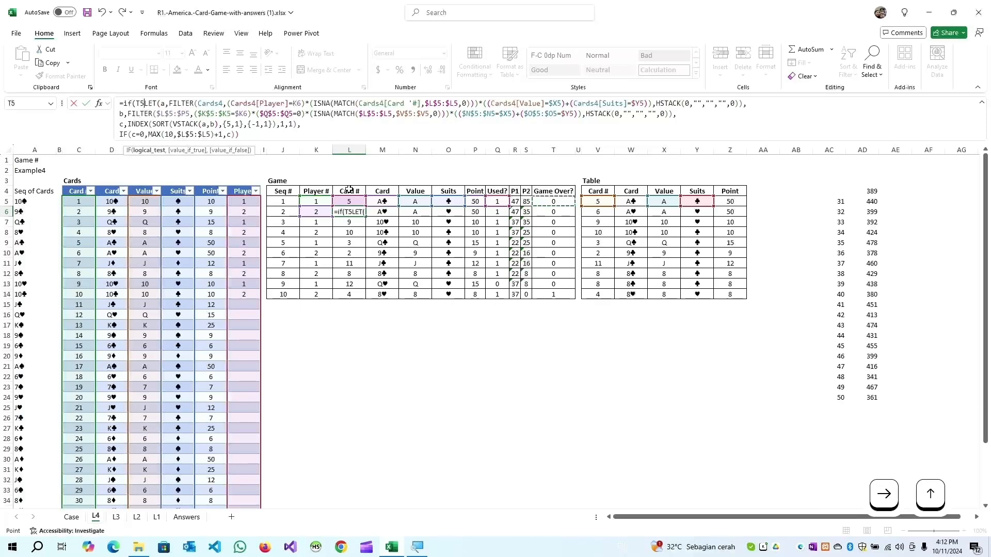
- Complete the L6 IF so that T5=1 returns 0 and the LET formula is otherwise evaluated, and close its parenthesis
text(=1,)
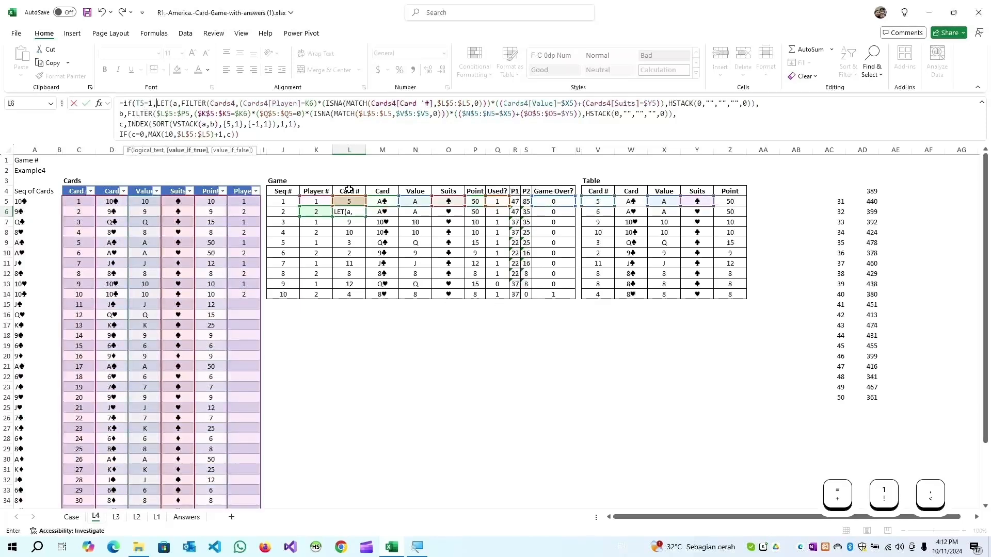
text(0,)
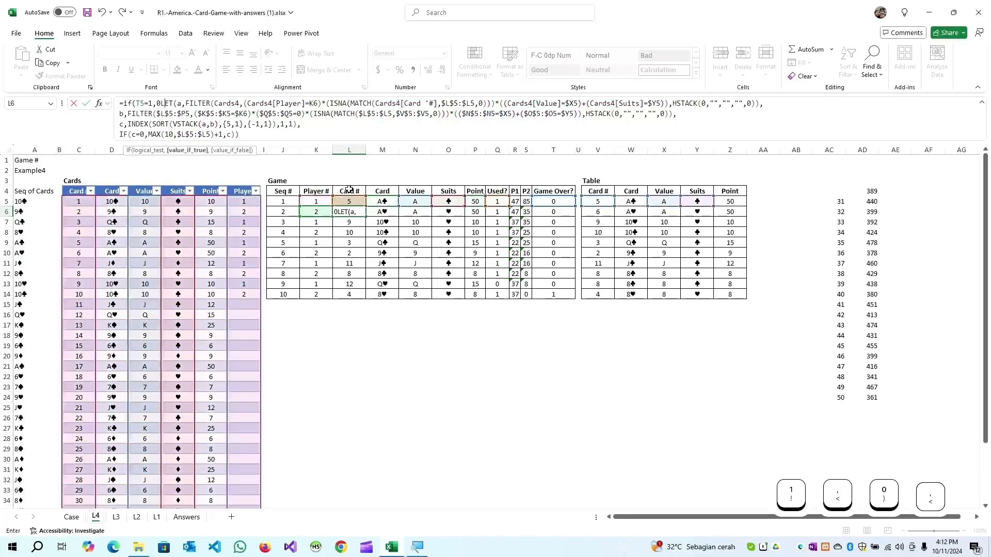
click(250, 134)
text())
key(Return)
key(Up)
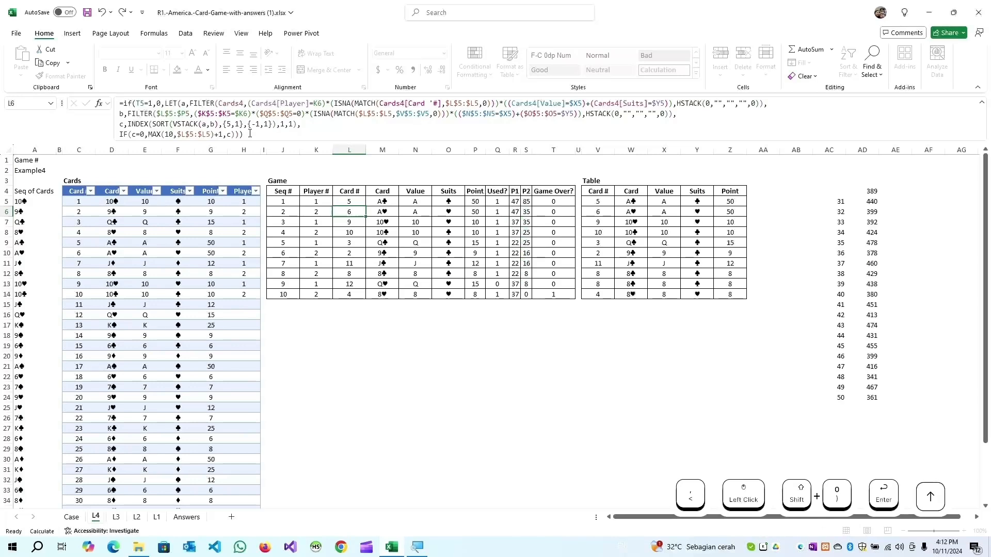
- Copy the L6 Card # formula down through L14
key(ctrl+c)
key(ctrl+shift+Down)
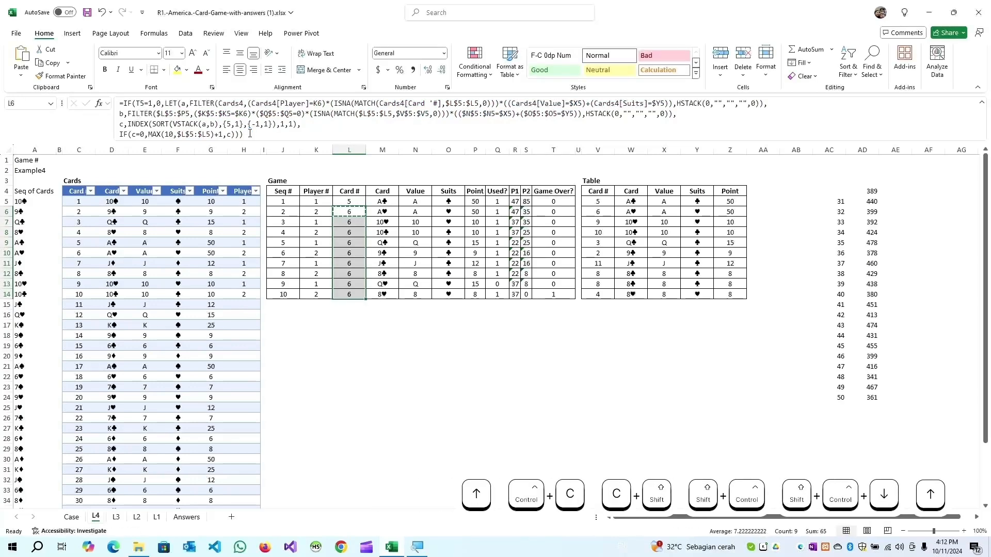
key(Up)
key(Down)
key(ctrl+Down)
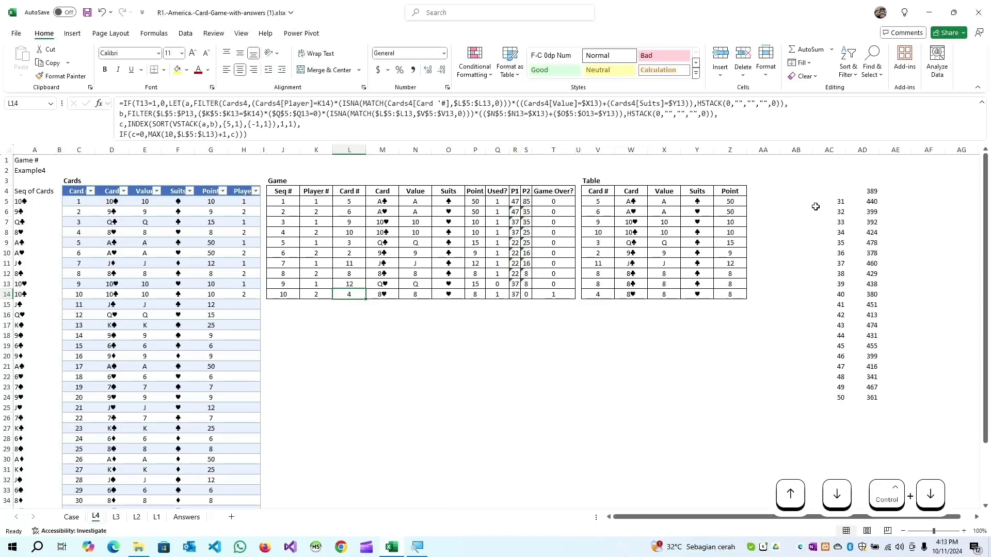
- Replace the data table's result formula in AD4 with =R14+S14
click(870, 192)
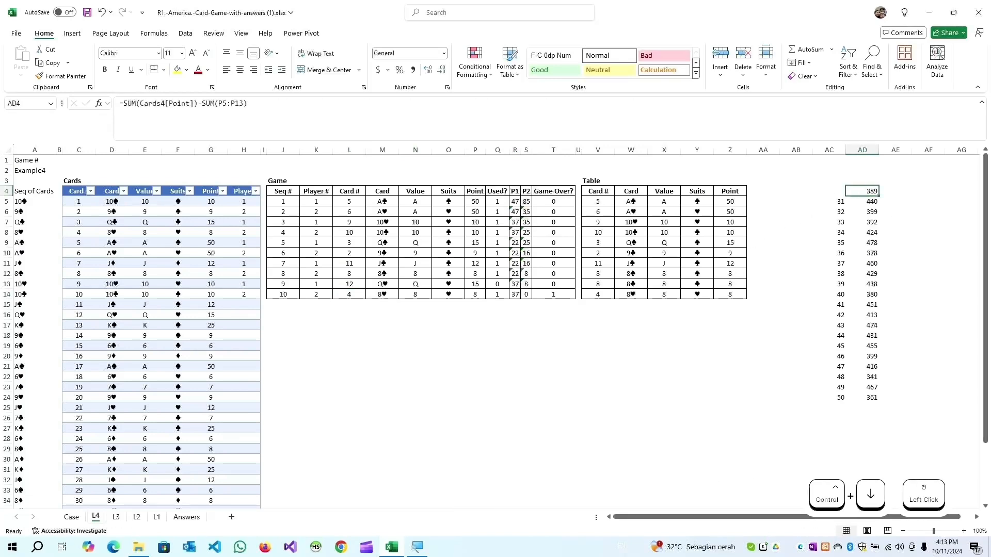
text(=)
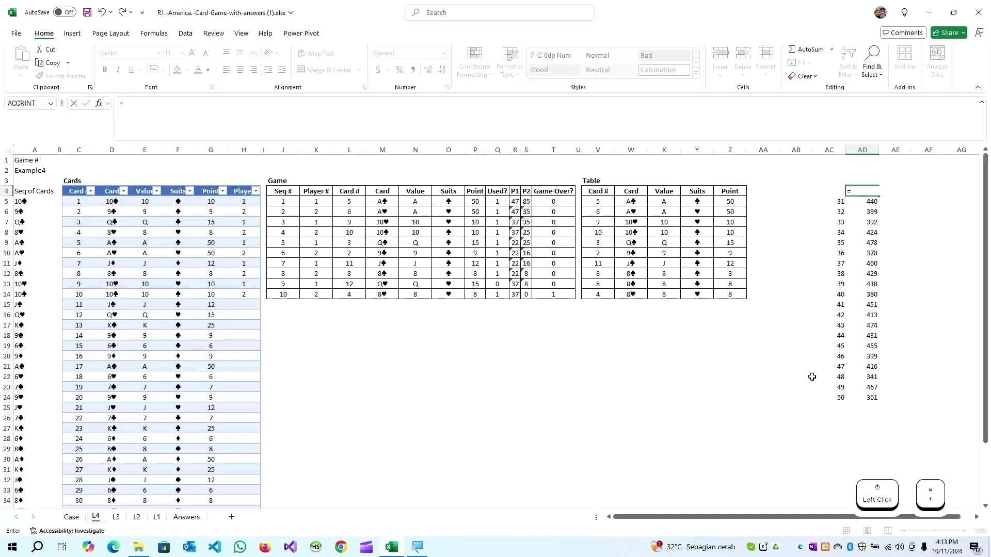
click(515, 294)
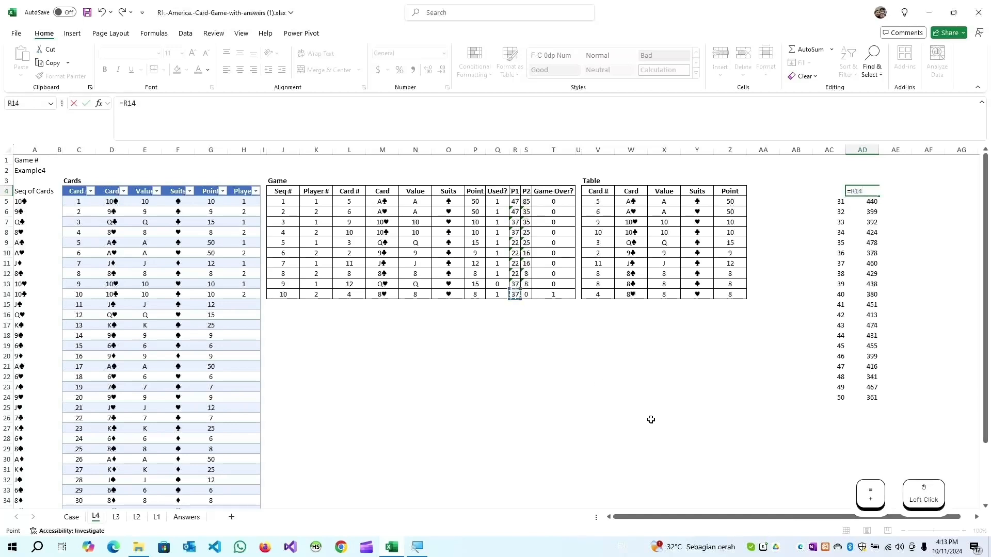
text(+)
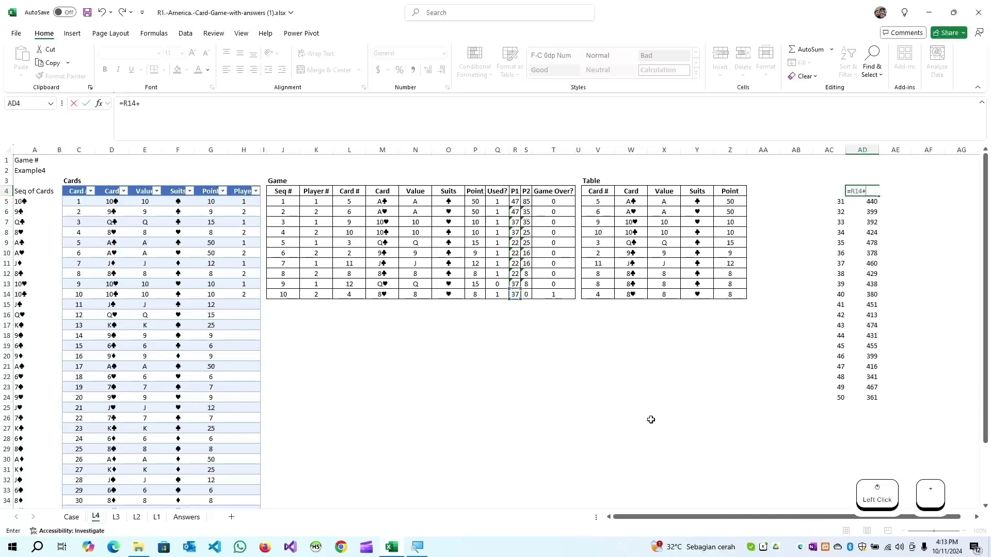
click(524, 294)
key(Return)
- Copy the Level 4 game numbers 51 to 70 from the Case sheet
key(Down)
key(Left)
key(Up)
key(Up)
key(Down)
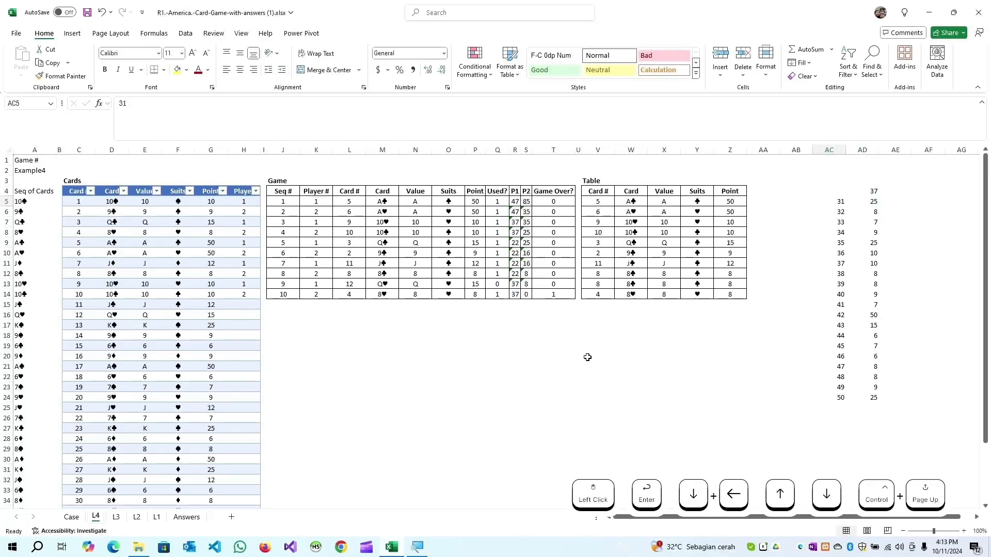
key(ctrl+Page_Up)
scroll(123, 447, down, 3)
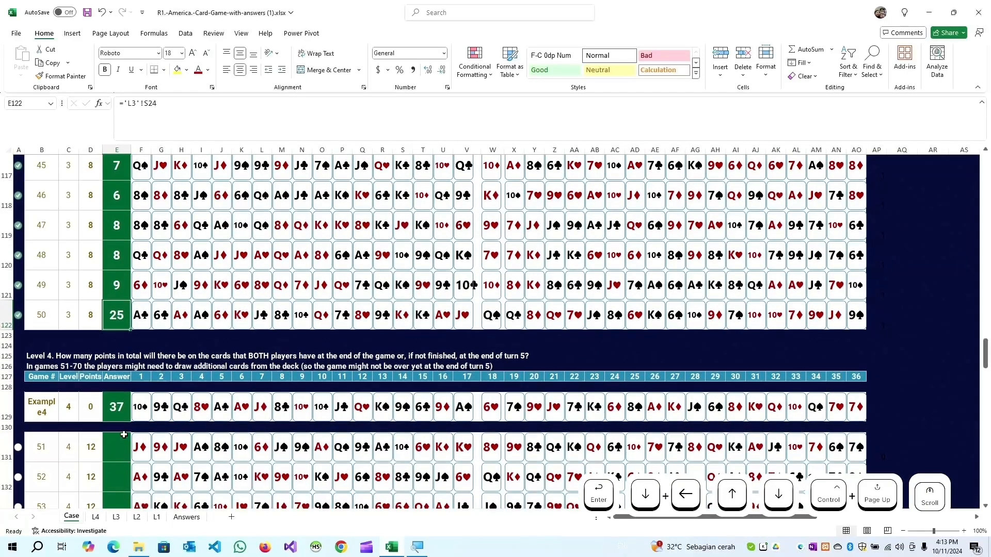
click(41, 447)
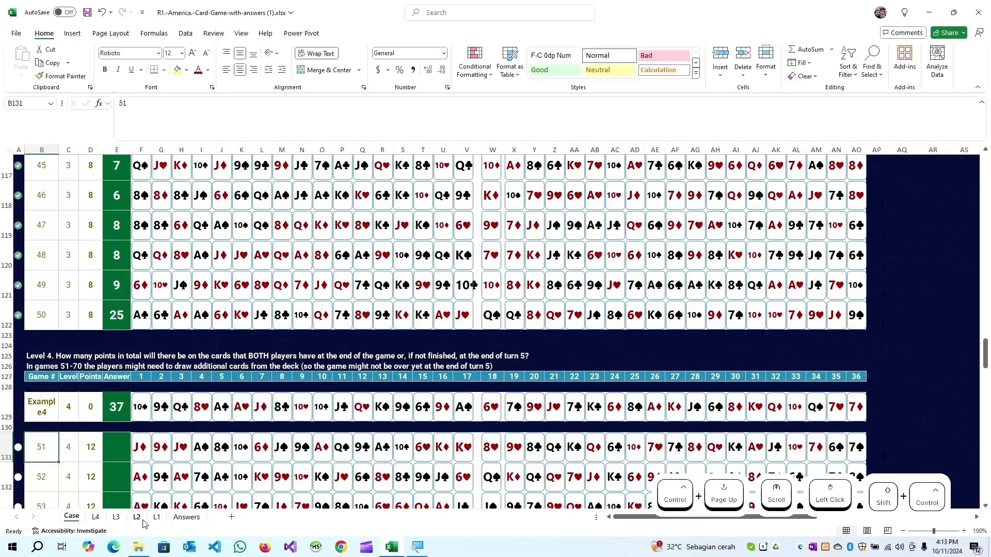
key(shift+ctrl+Down)
key(ctrl+c)
- Paste the copied game numbers as values into the L4 sheet's data table inputs starting at AC5
key(ctrl+Page_Down)
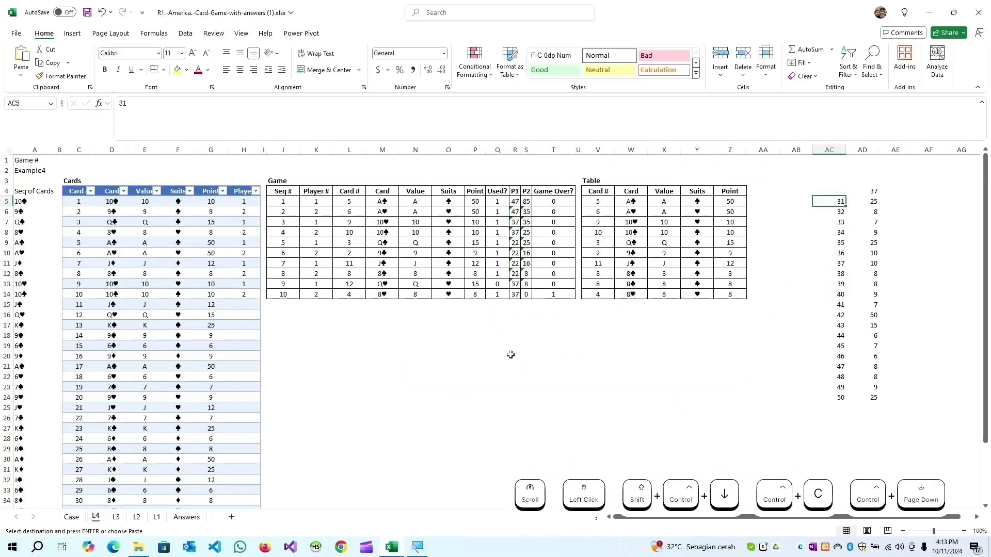
key(Menu)
key(s)
key(v)
key(Return)
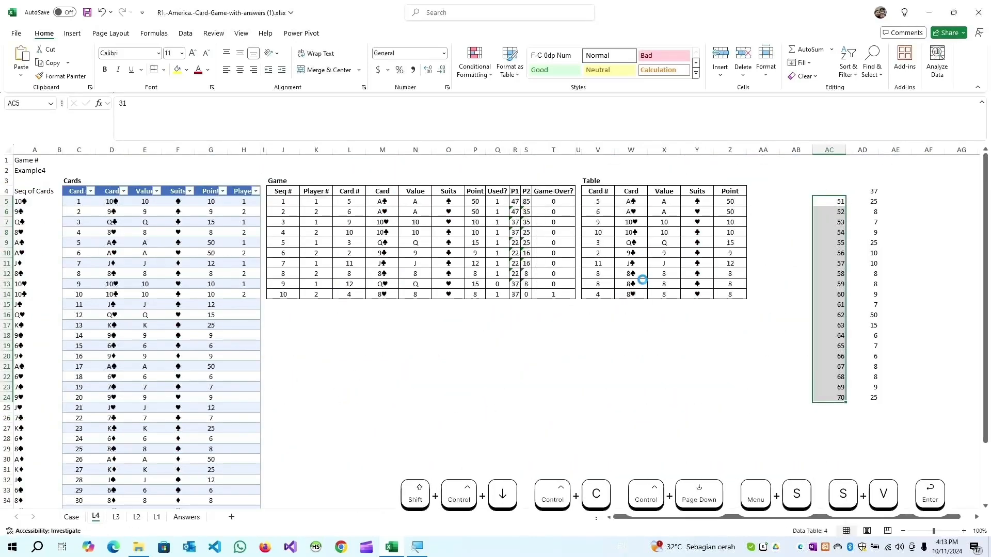
key(Right)
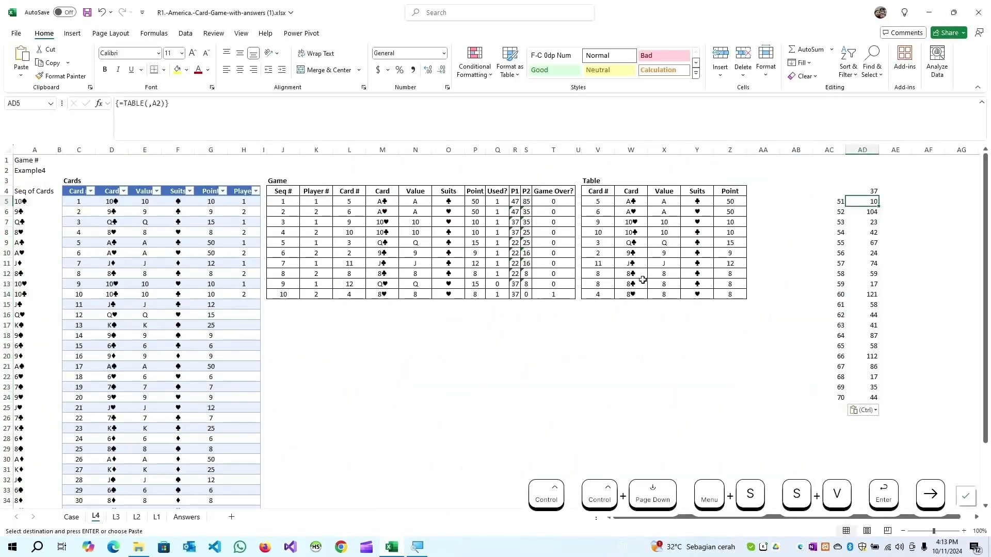
- Link the Case sheet's game 51 answer in E131 to the first data table result, cell AD5 on the L4 sheet
key(ctrl+Page_Up)
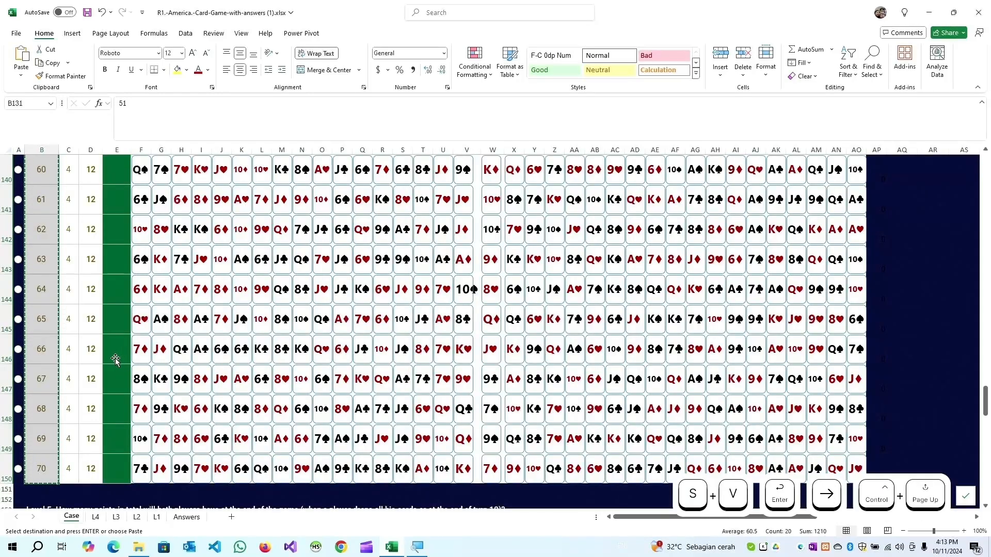
scroll(115, 310, up, 6)
scroll(116, 289, up, 1)
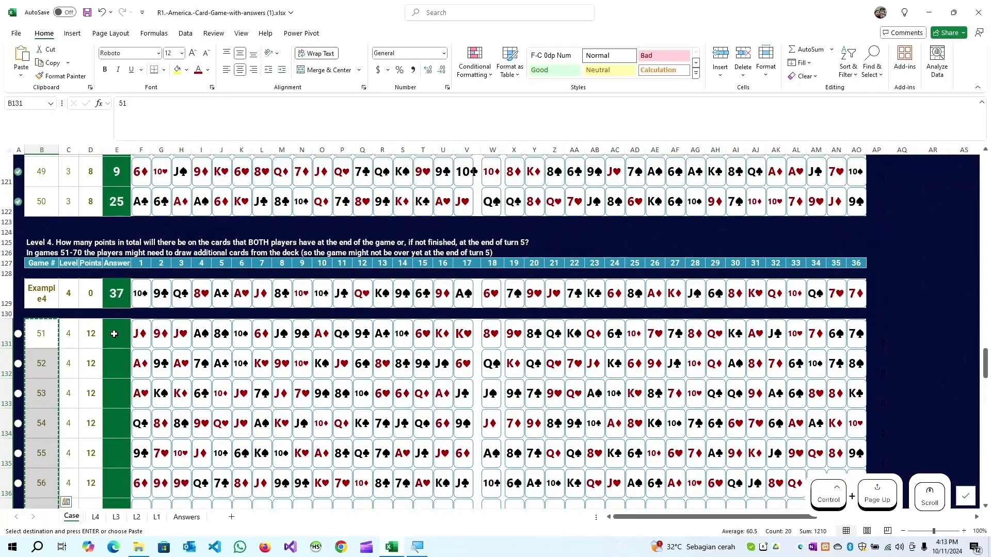
click(115, 338)
text(=)
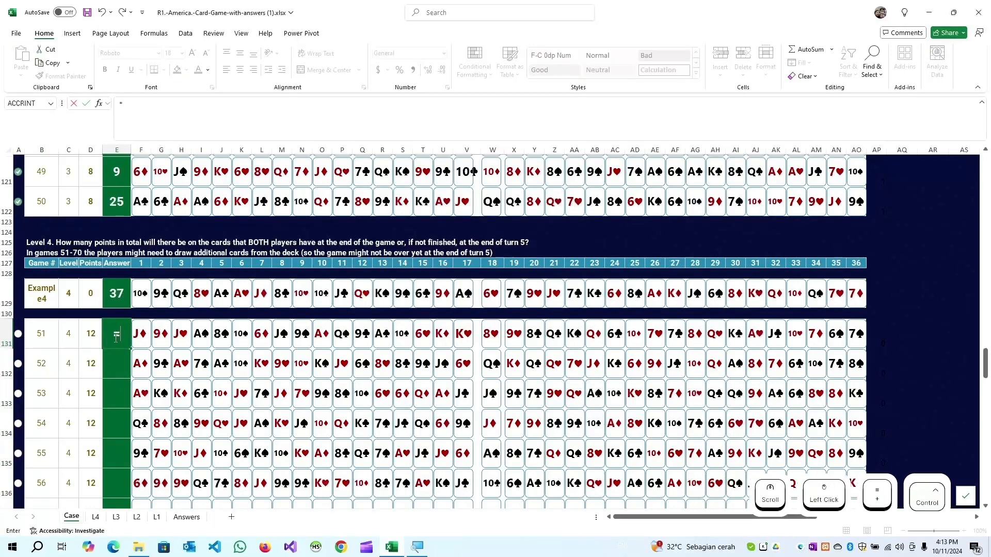
key(ctrl+Page_Down)
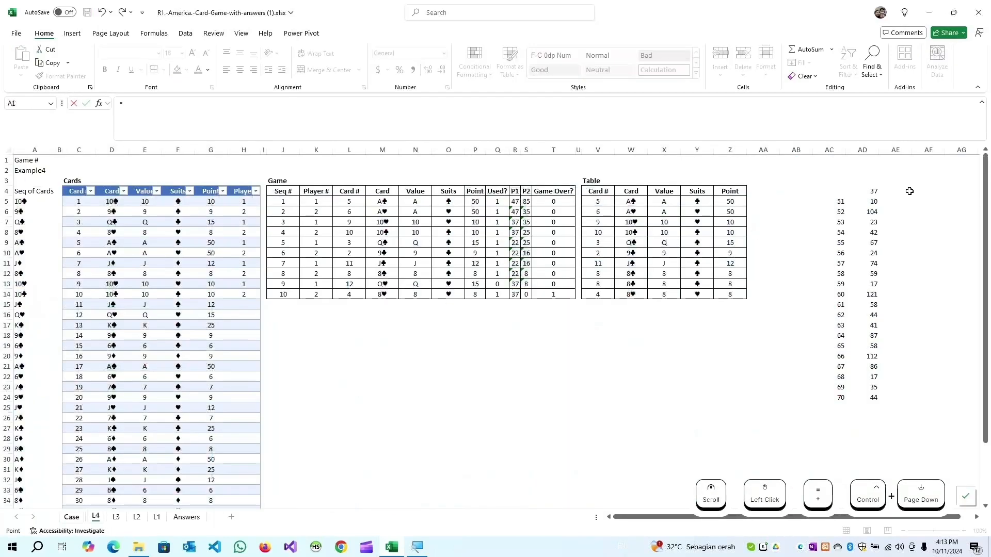
click(874, 201)
key(Return)
- Copy the E131 answer formula down through E150 for games 52 to 70, pasting only the formula
key(Up)
key(ctrl+c)
key(Left)
key(ctrl+Down)
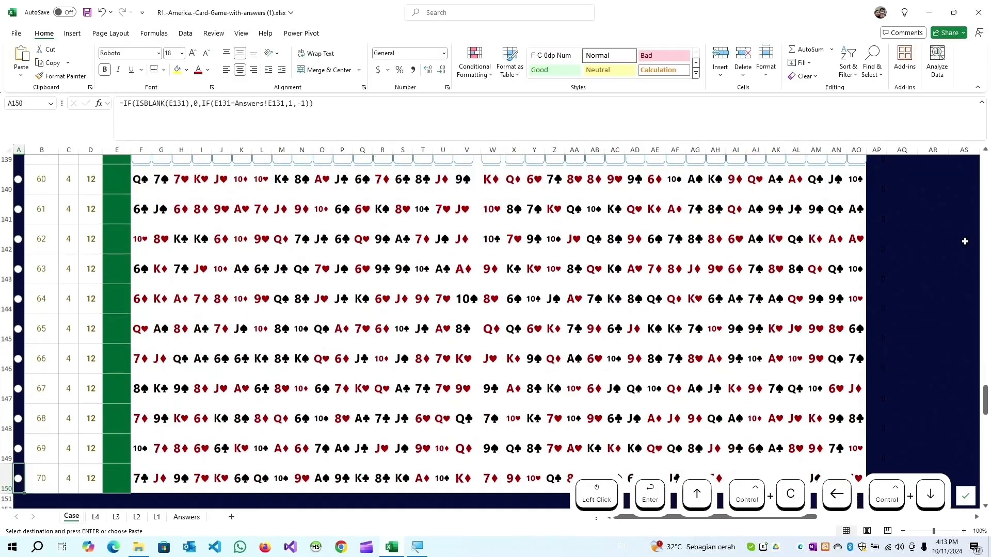
key(Right)
key(Right)
key(Right)
key(ctrl+shift+Up)
key(shift+Down)
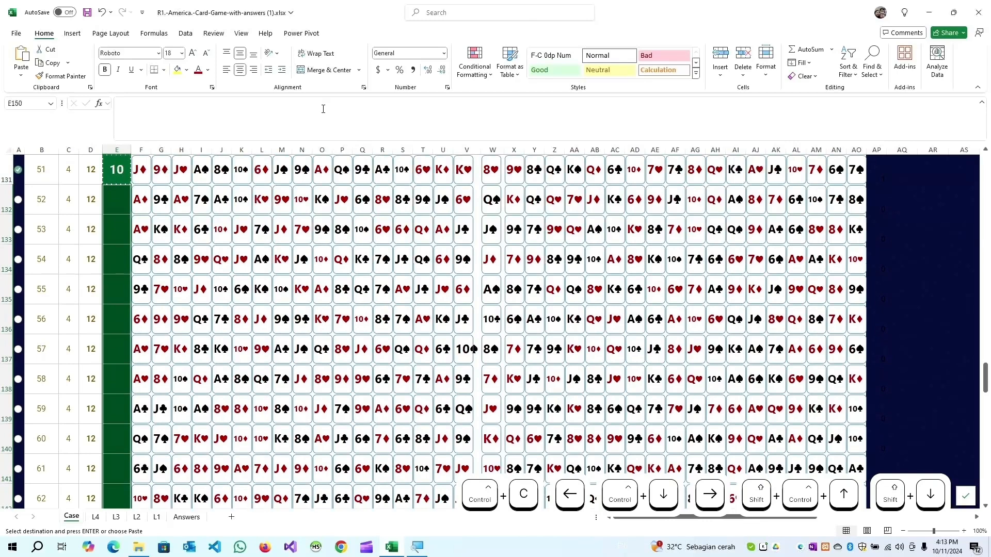
right_click(116, 199)
click(170, 268)
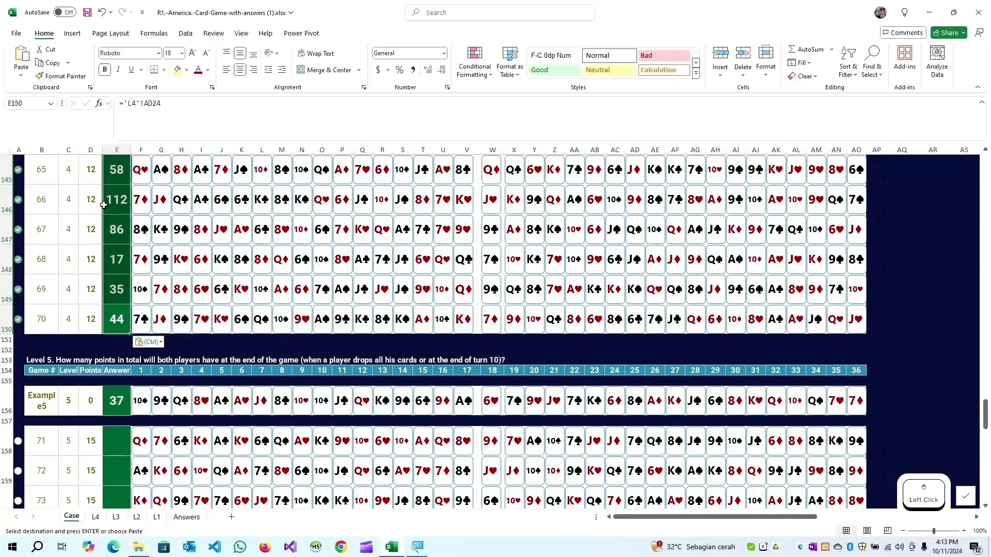
- Review the Level 4 answers and their check marks for games 51 to 70 on the Case sheet
key(Left)
key(Right)
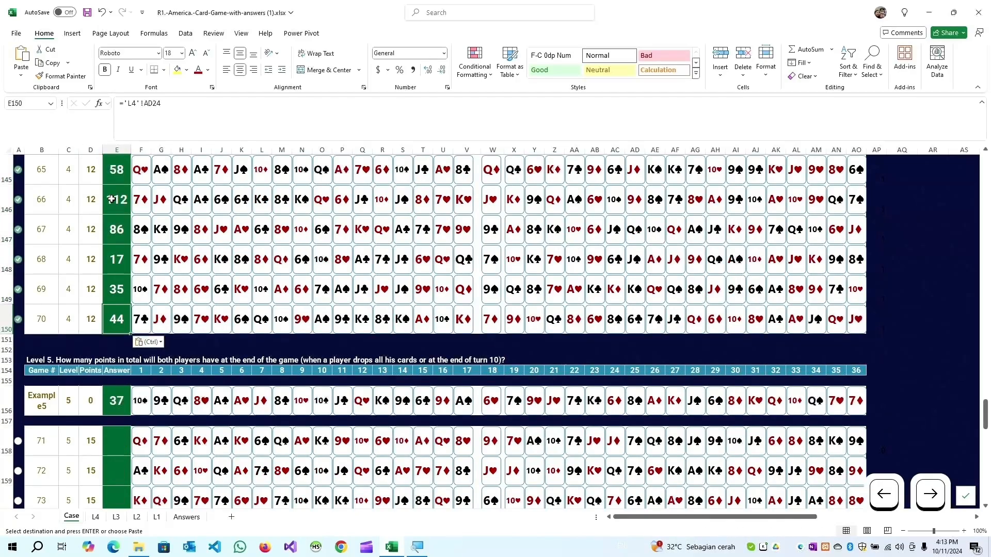
scroll(114, 202, up, 2)
scroll(118, 198, up, 4)
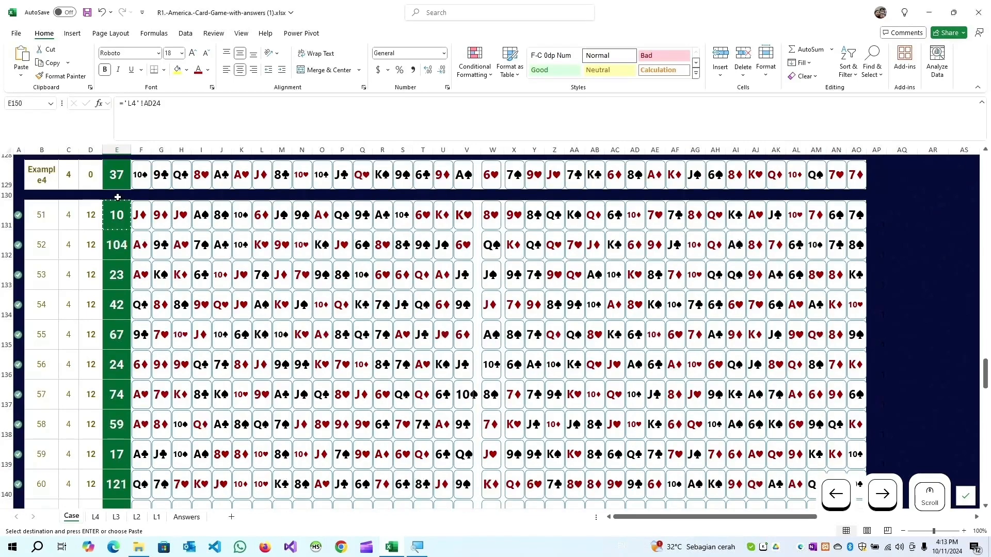
scroll(58, 251, down, 5)
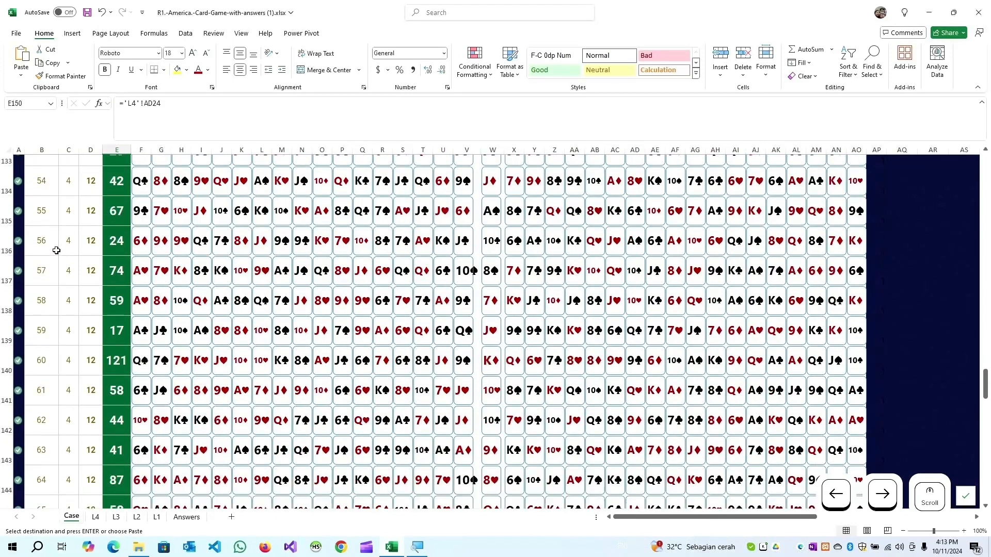
key(ctrl+v)
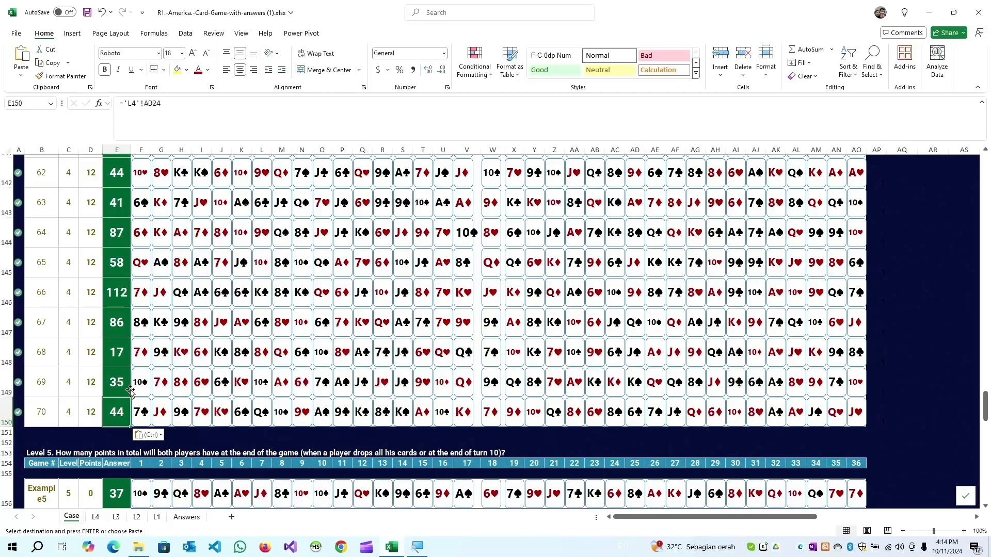
key(Escape)
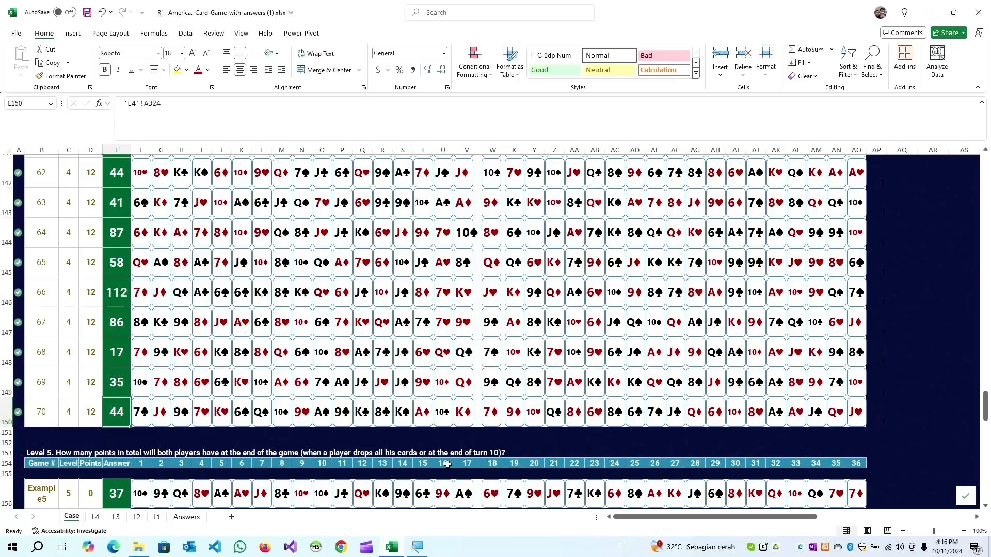
- Duplicate the L4 sheet, rename the copy L5, and place it directly before L4
scroll(447, 464, down, 1)
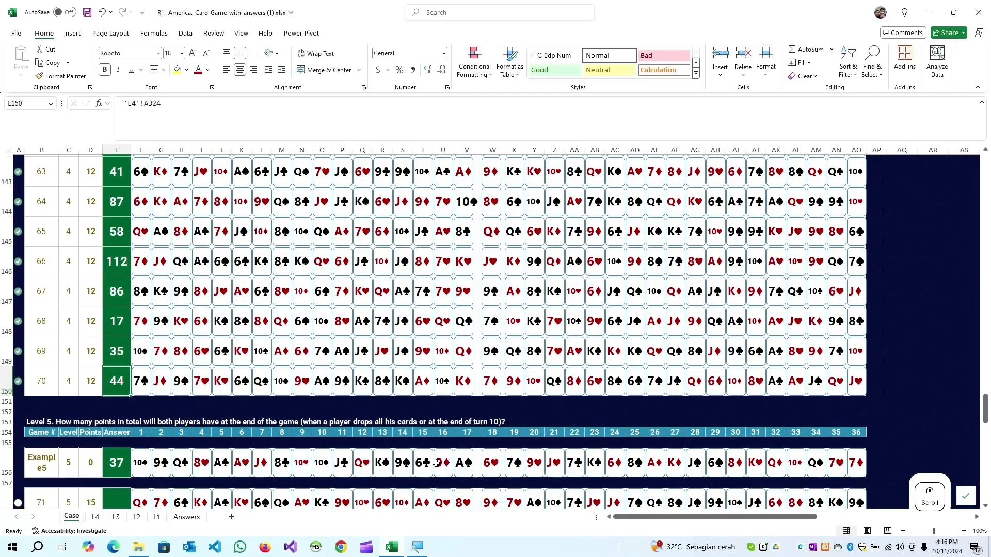
click(95, 517)
drag(96, 518, 118, 522)
double_click(117, 520)
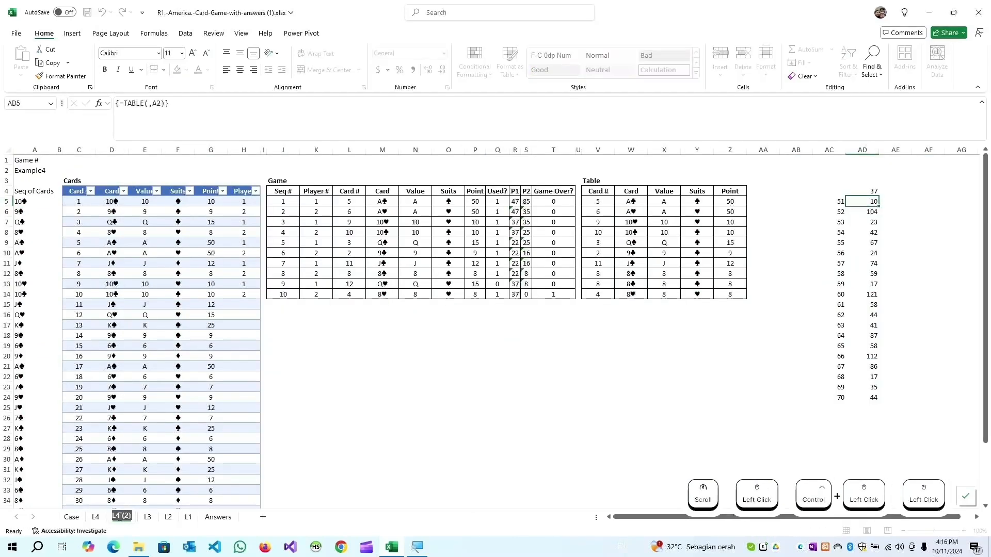
text(L5)
key(Return)
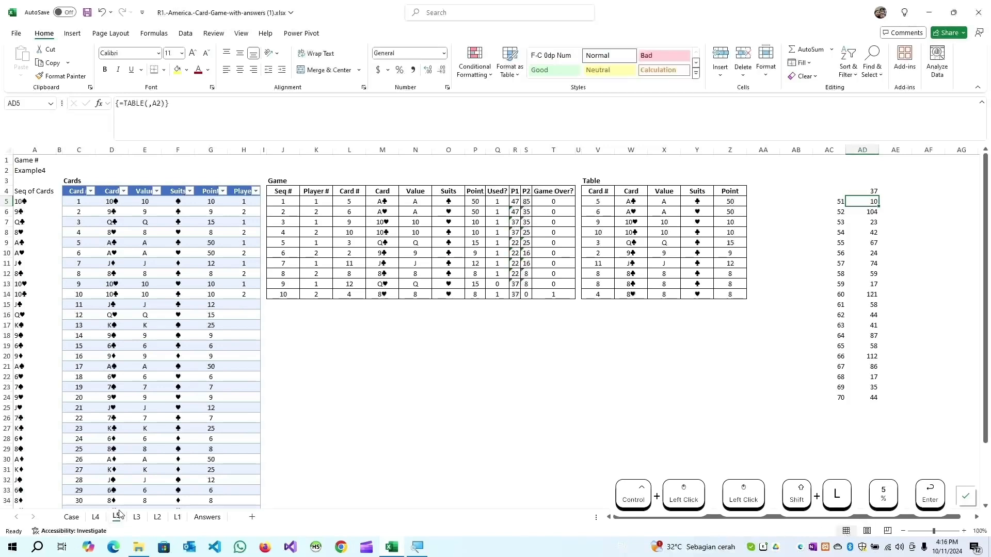
drag(117, 520, 86, 519)
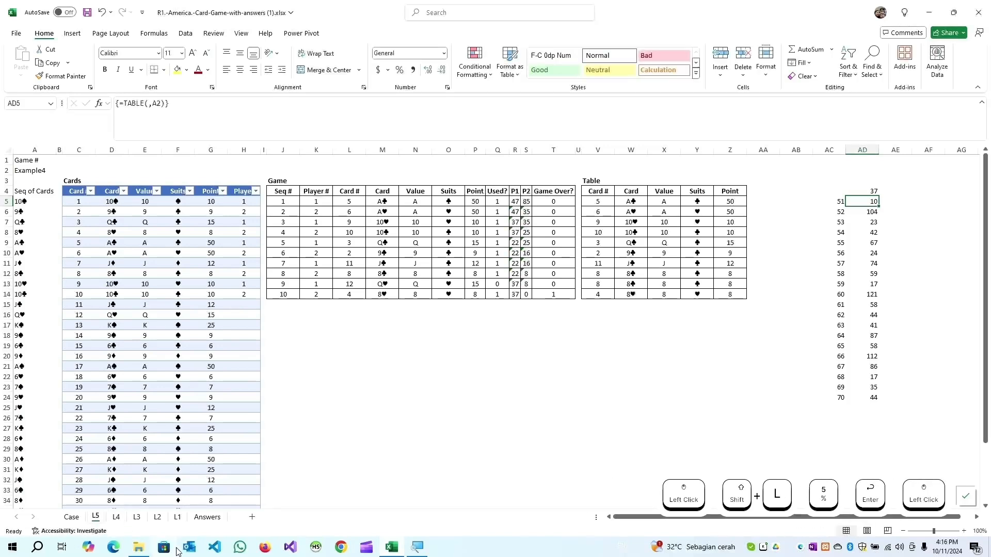
- Set the game number in A2 of the L5 sheet to Example5
click(41, 170)
key(F2)
key(BackSpace)
text(5)
key(Return)
- Rename the cards table on the L5 sheet to Cards5
key(Down)
key(Down)
key(Right)
key(Right)
click(349, 33)
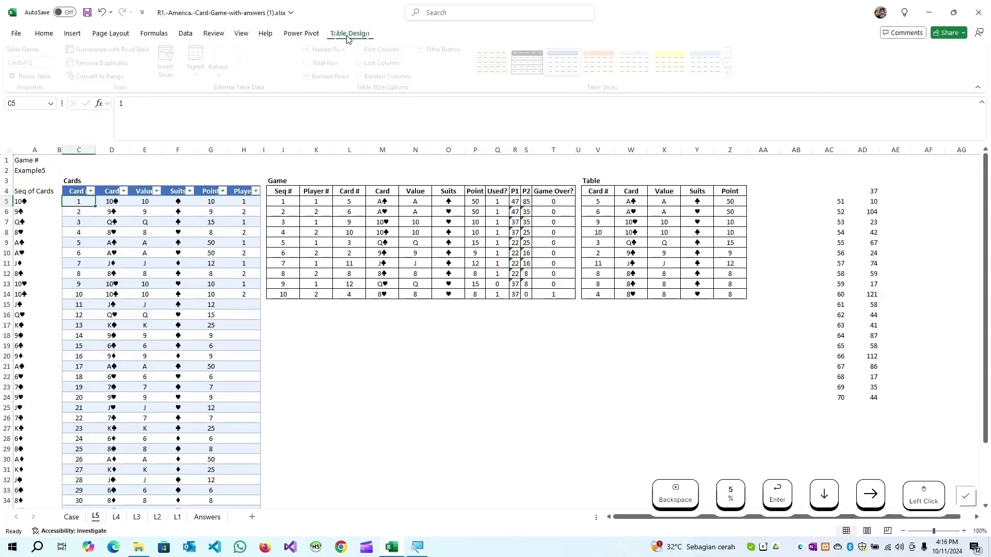
click(57, 63)
text(Car)
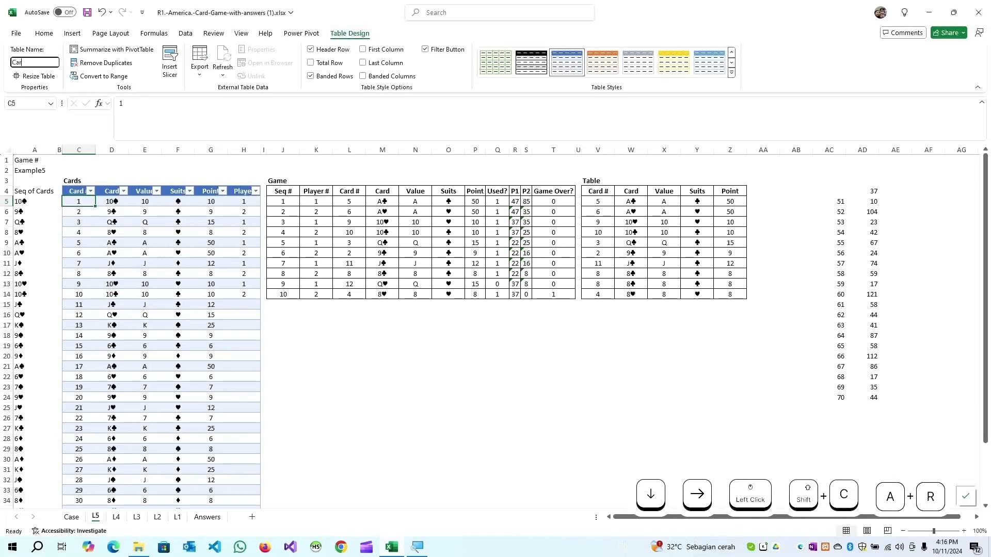
text(ds5)
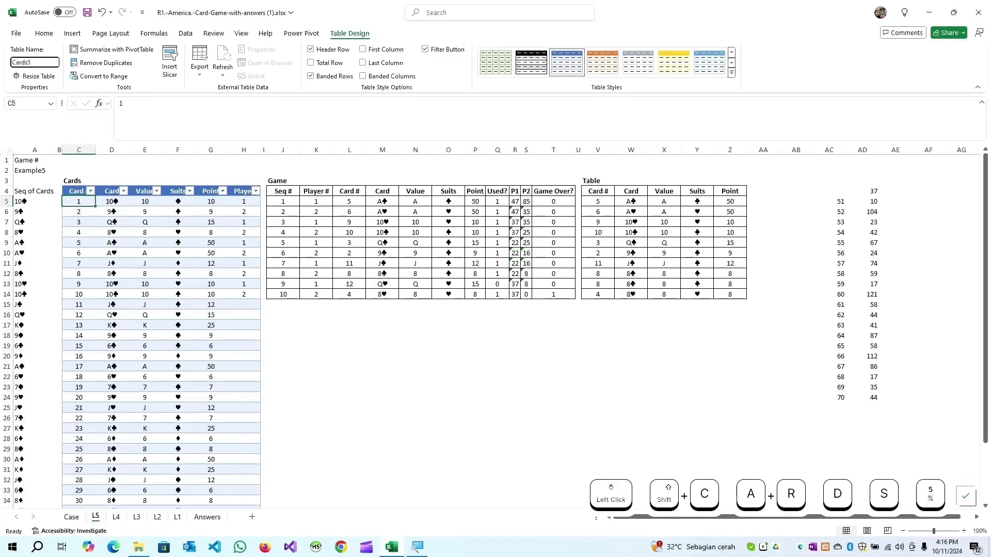
key(Return)
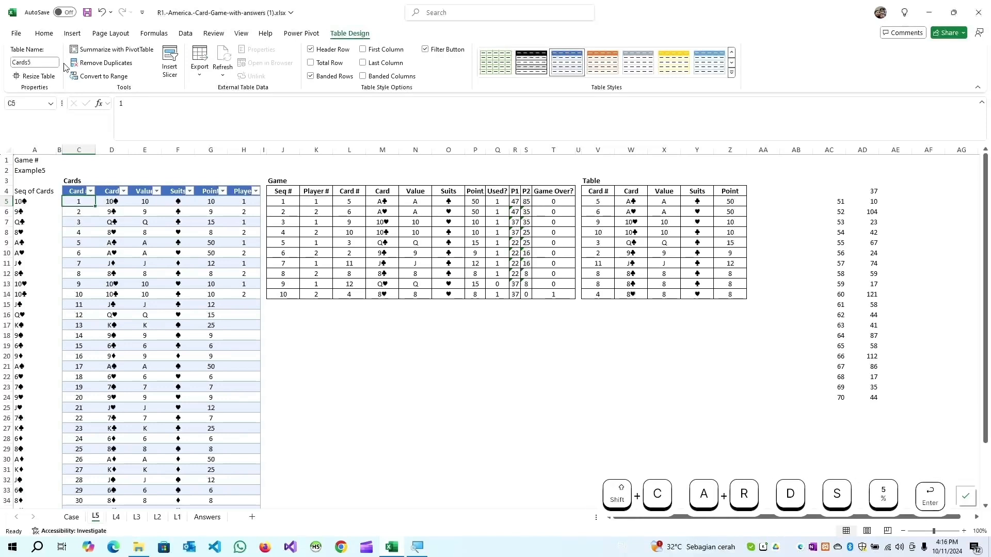
- Extend the Game table's Seq # column from J5 downward as a series ending at 20
click(285, 199)
key(ctrl+Page_Up)
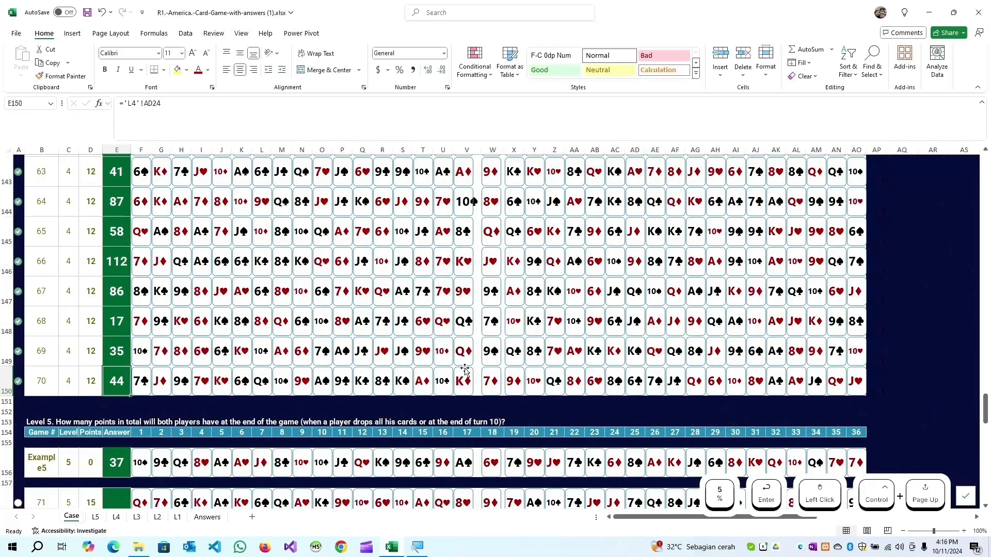
key(ctrl+Page_Down)
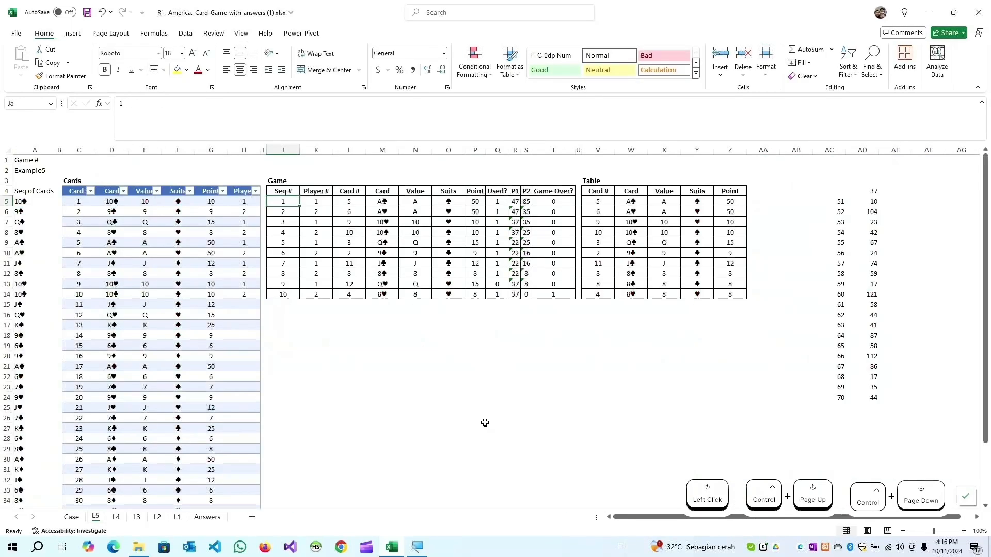
key(alt+e)
key(i)
key(s)
key(alt+c)
key(alt+o)
text(20)
key(Return)
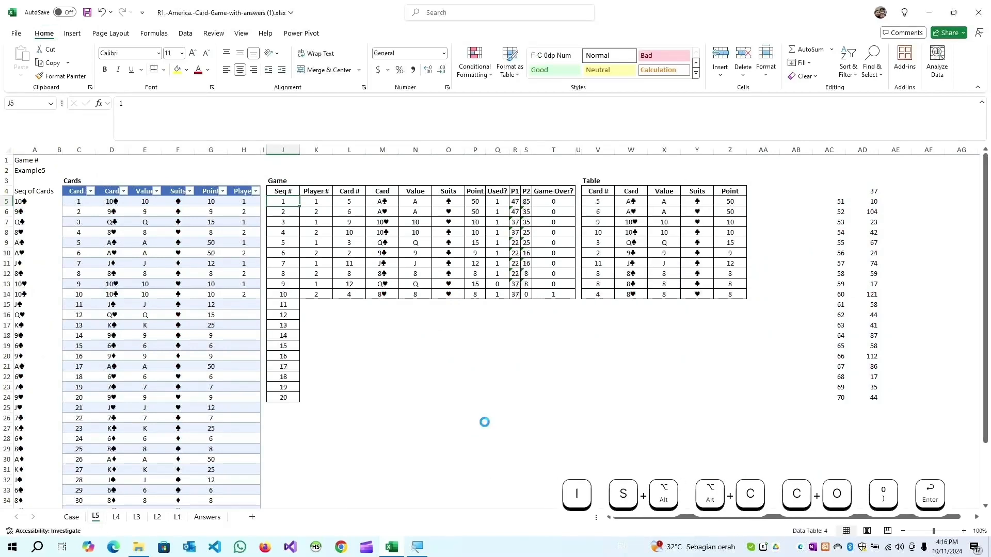
- Copy the alternating Player # values from K5:K14 down through K24
key(Down)
key(Up)
key(Right)
key(Up)
key(ctrl+shift+Down)
key(ctrl+c)
key(ctrl+Down)
key(Right)
key(Left)
key(ctrl+shift+Up)
key(shift+Down)
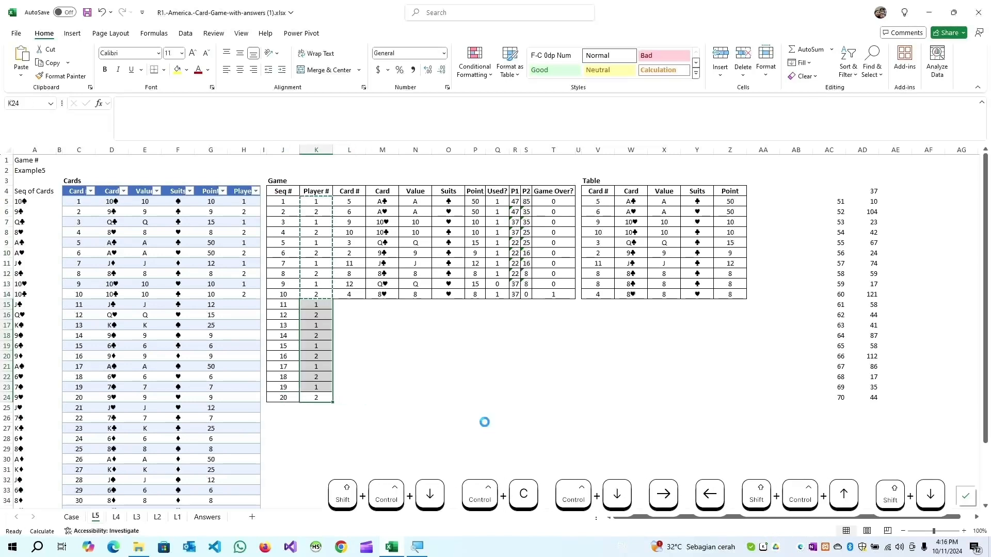
key(Return)
- Copy the Game table's row 14 formulas, from Card # through Game Over?, down through row 24
key(ctrl+Up)
key(Right)
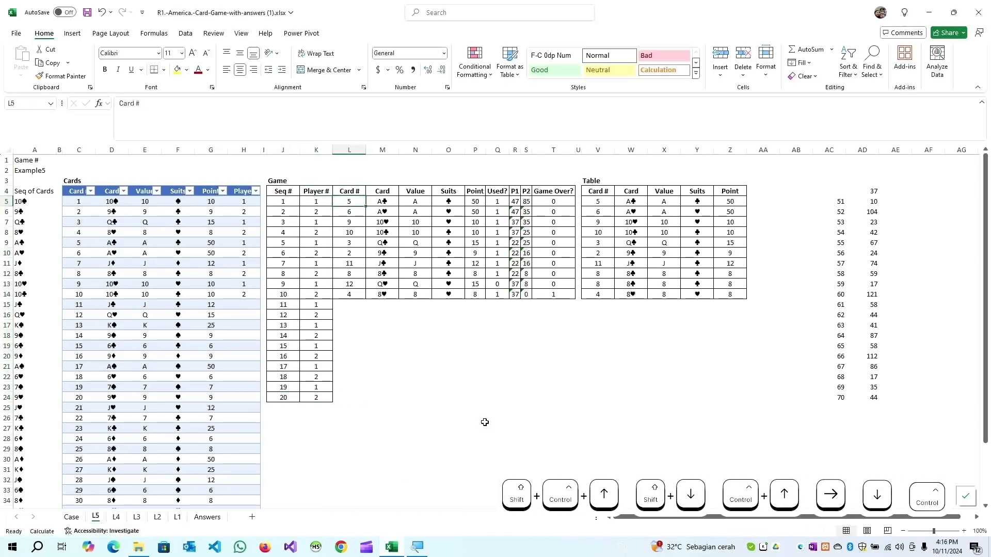
key(Down)
key(ctrl+Down)
key(ctrl+shift+Right)
key(ctrl+c)
key(Left)
key(ctrl+Down)
key(Right)
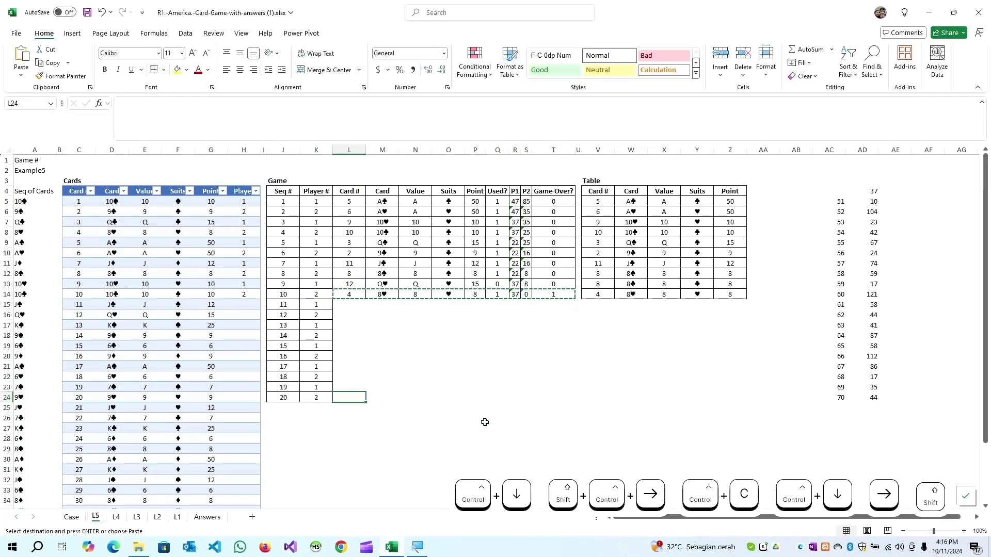
key(ctrl+shift+Up)
key(shift+Down)
key(Return)
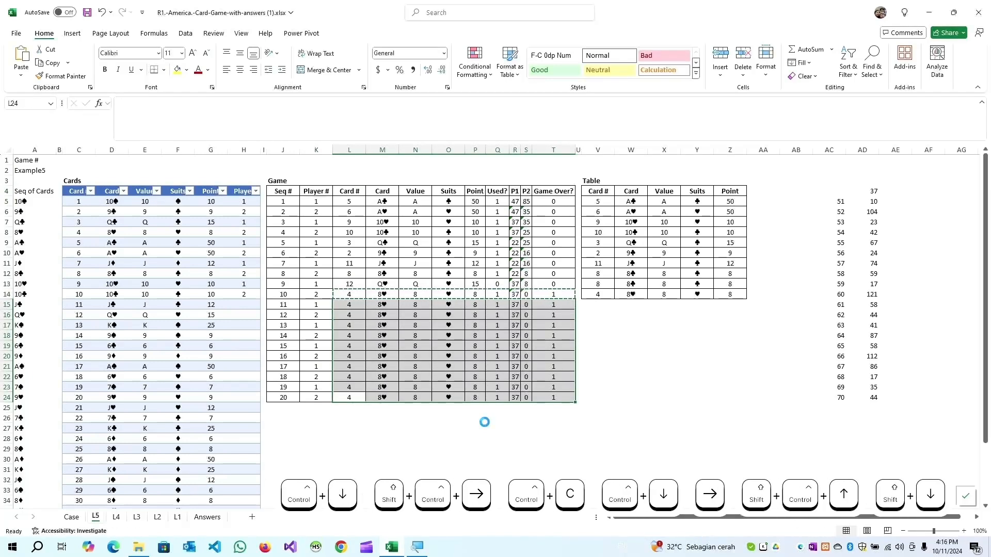
- Copy the Table section's row 14 formulas in V14:Z14 down through row 24
click(598, 294)
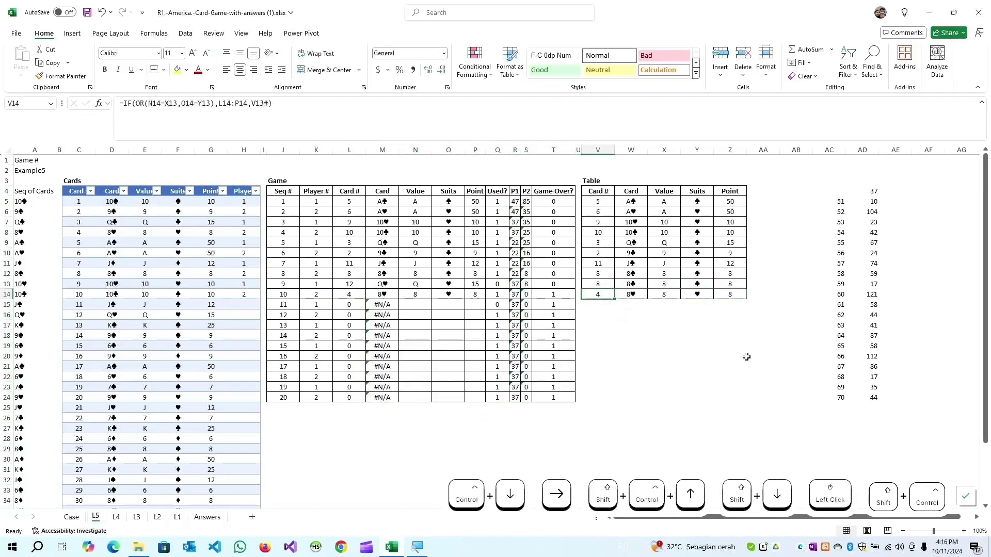
key(ctrl+shift+Right)
key(ctrl+c)
key(shift+Down)
key(shift+Down)
key(shift+Down)
key(shift+Down)
key(shift+Down)
key(shift+Down)
key(shift+Down)
key(shift+Down)
key(shift+Down)
key(shift+Down)
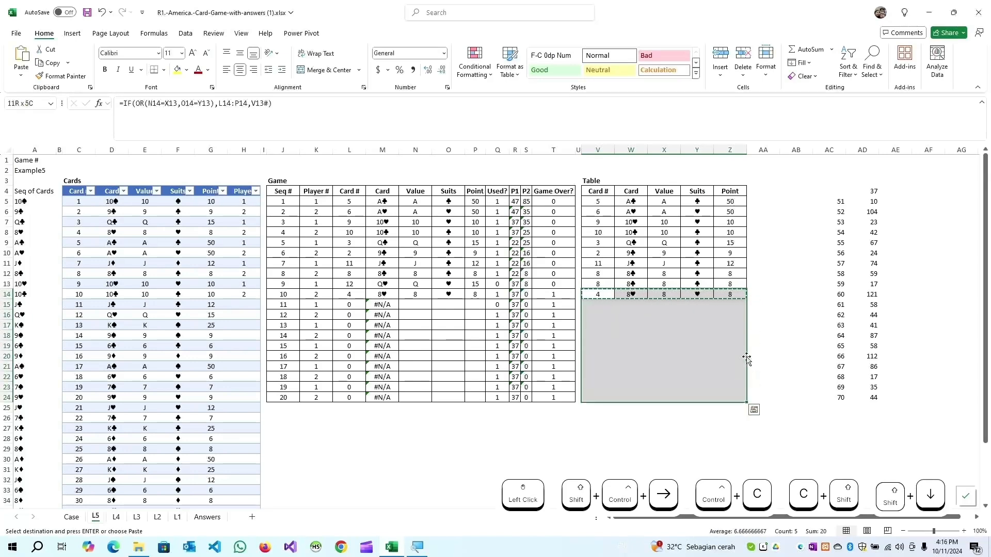
key(Return)
- Examine the card XLOOKUP formula in M15 and compare it with the one in M14
key(Up)
key(Left)
key(Left)
key(Left)
key(Left)
key(Left)
key(Left)
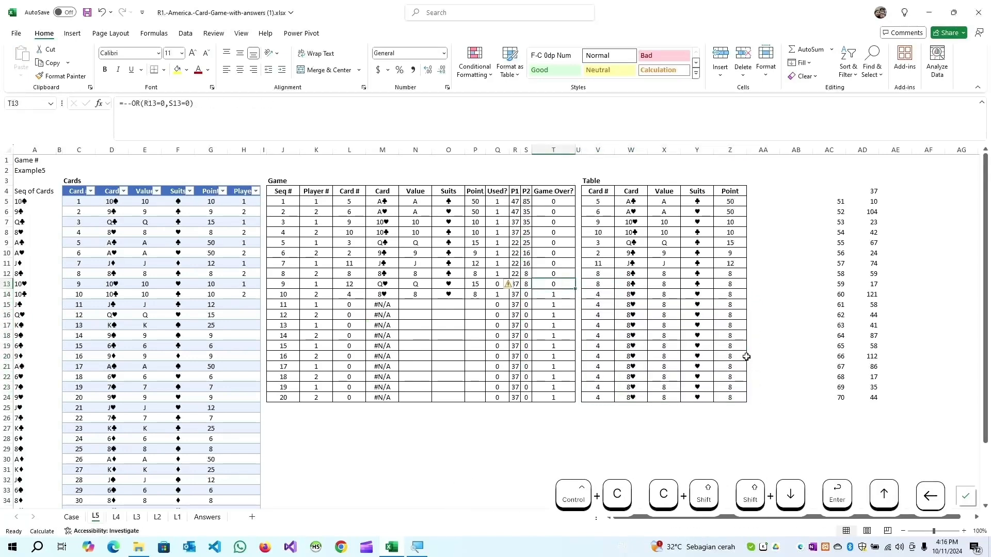
key(Down)
key(Left)
key(Left)
key(Left)
key(Down)
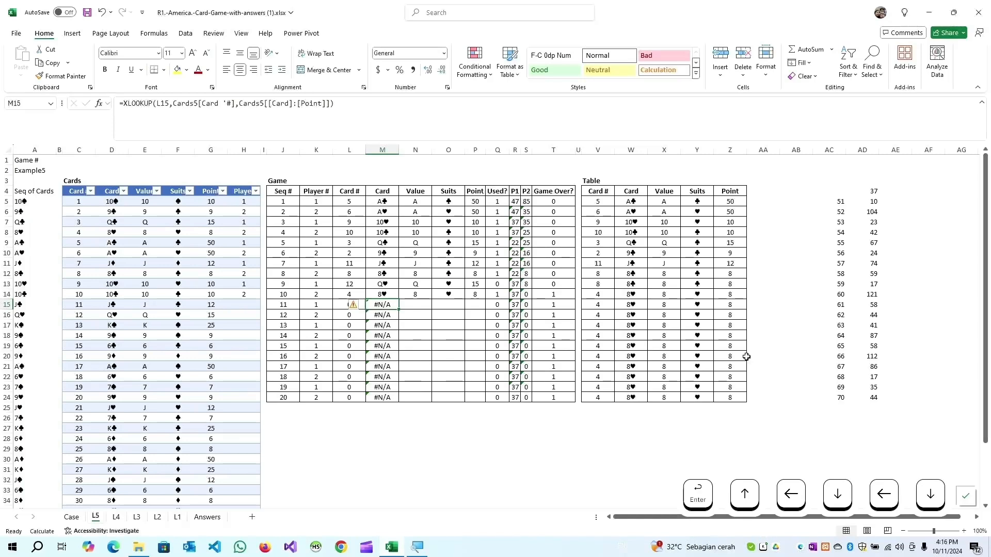
key(F2)
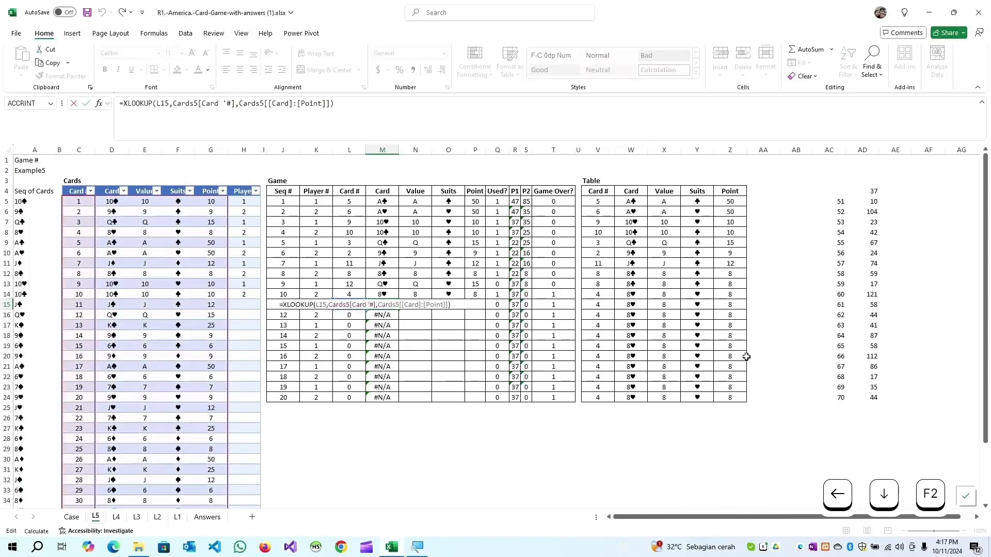
key(Escape)
key(Up)
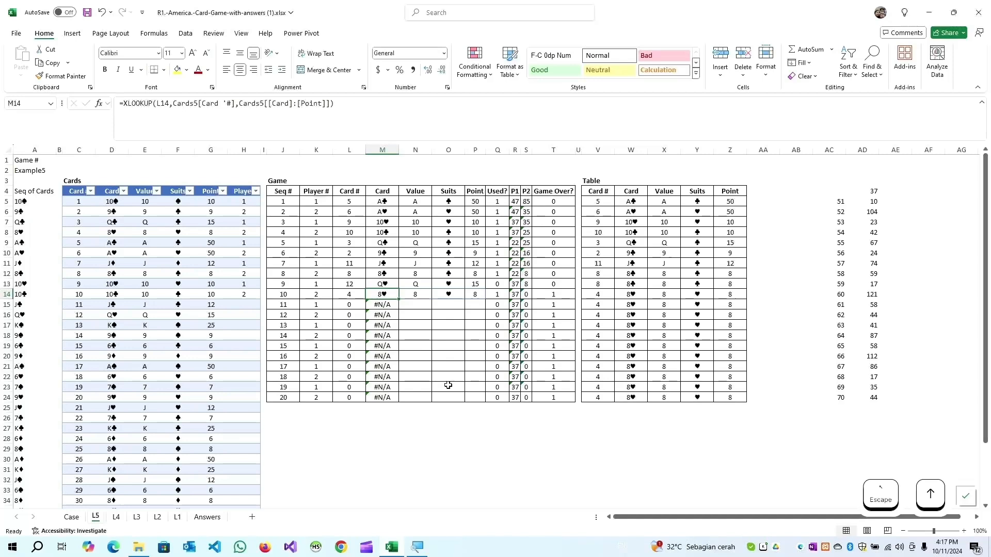
key(Down)
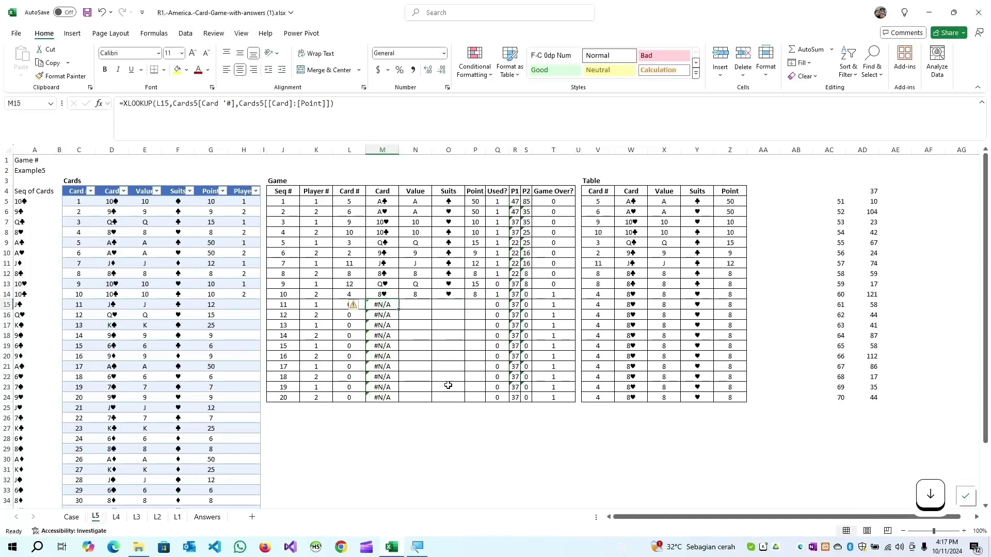
key(Up)
key(Down)
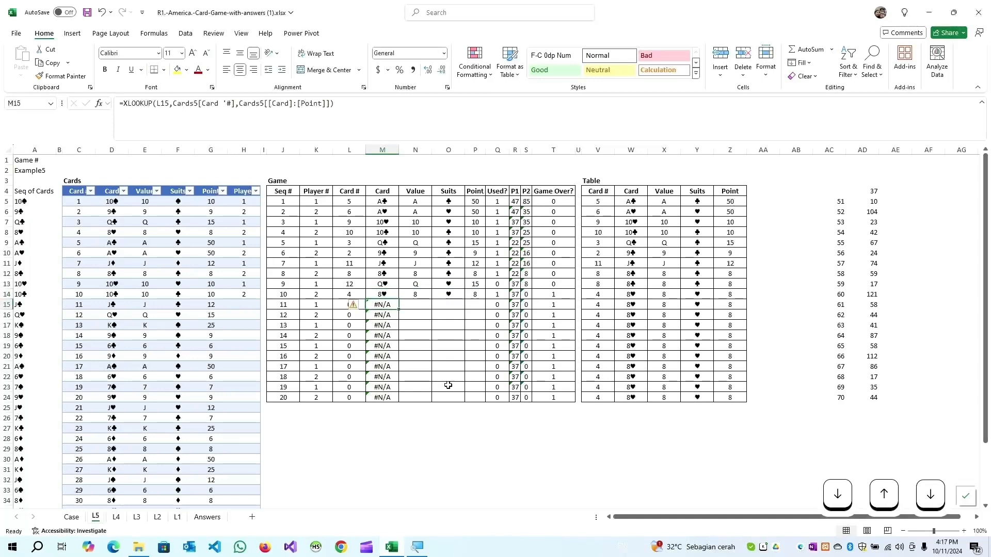
- Examine the card XLOOKUP formula in M14 and the cells it references
key(Left)
key(Right)
key(Left)
key(Up)
key(Right)
key(F2)
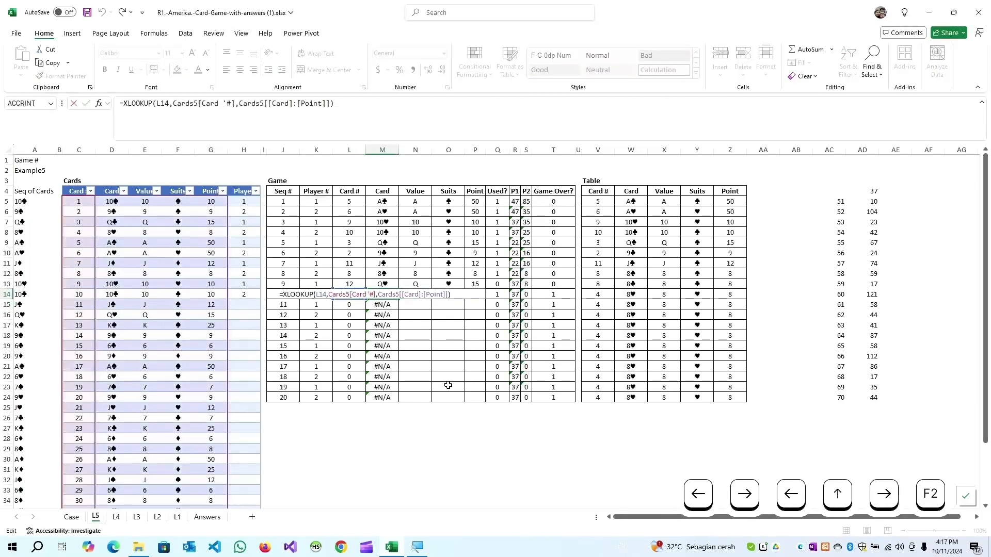
key(Escape)
- Examine the Card # formula in L15 and its references, including the T14 game-over condition
key(Down)
key(Left)
key(F2)
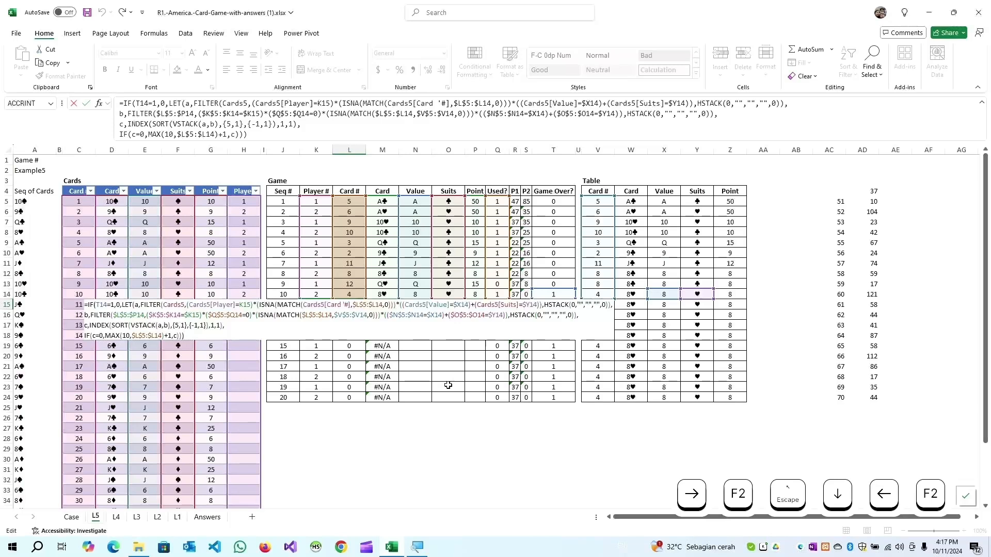
key(Escape)
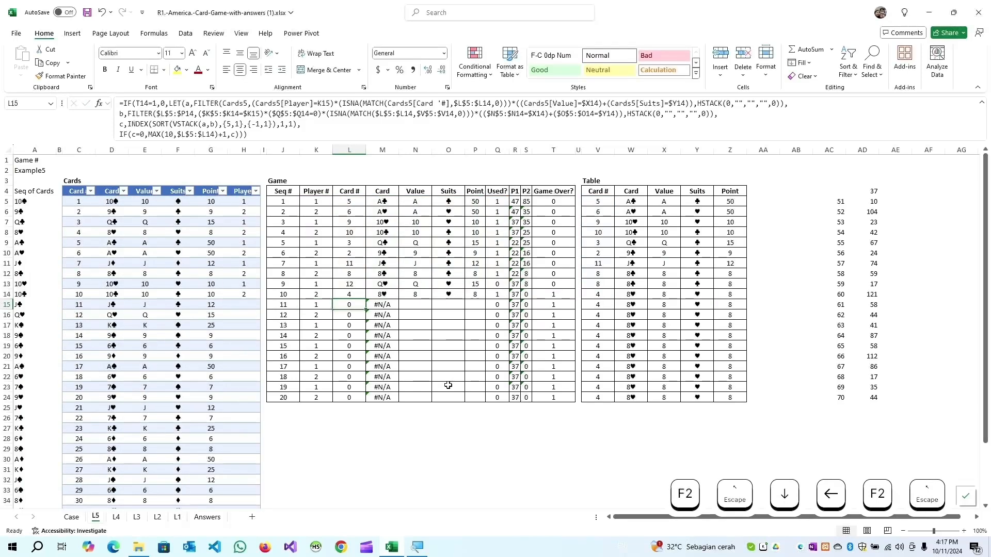
key(Down)
key(Up)
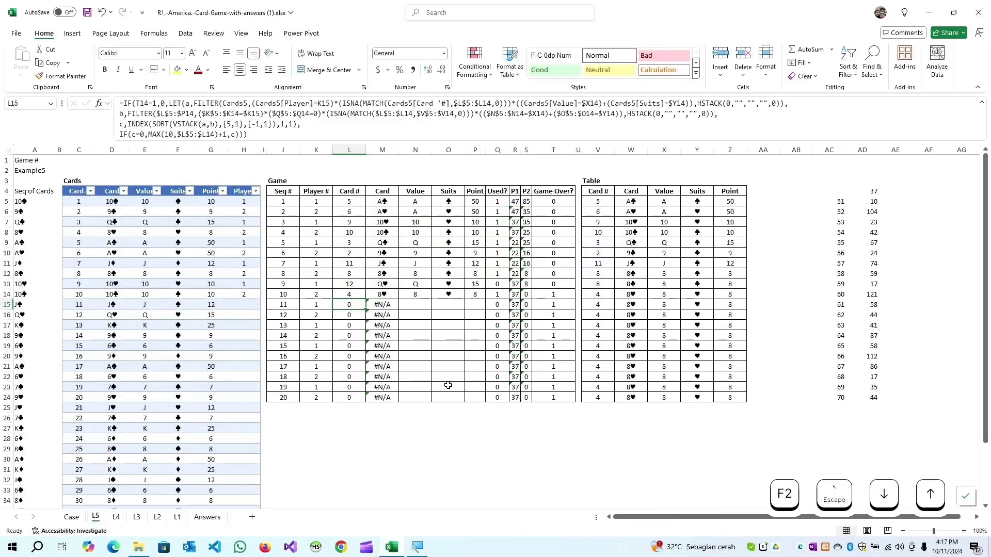
key(F2)
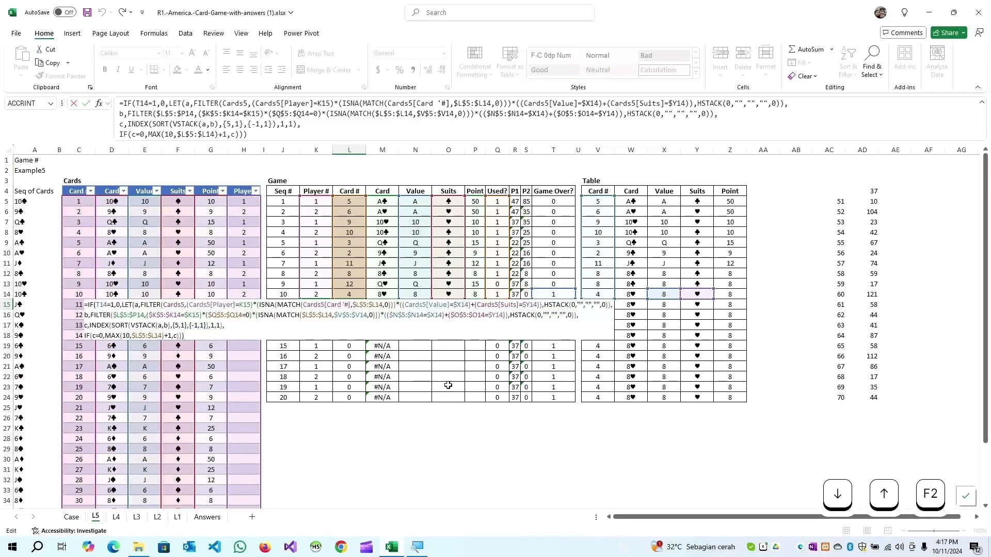
key(Escape)
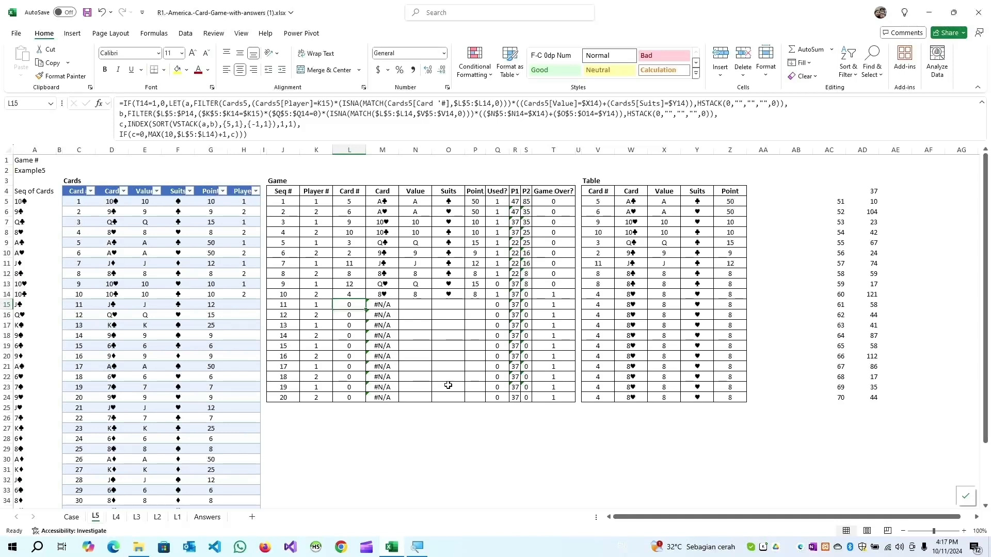
key(Right)
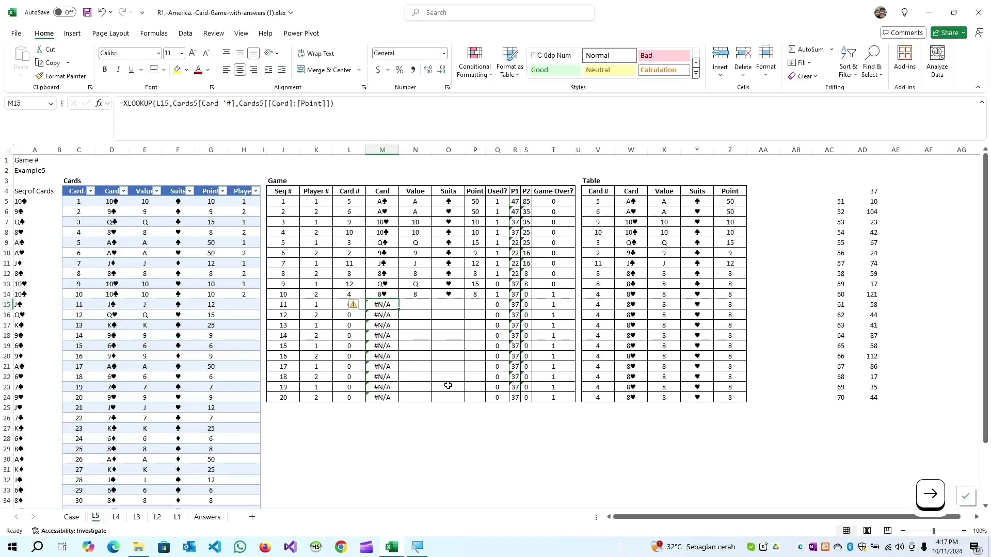
- Extend the XLOOKUP in M6 with the if-not-found argument HSTACK(0,"","",0)
key(ctrl+Up)
key(Down)
key(Down)
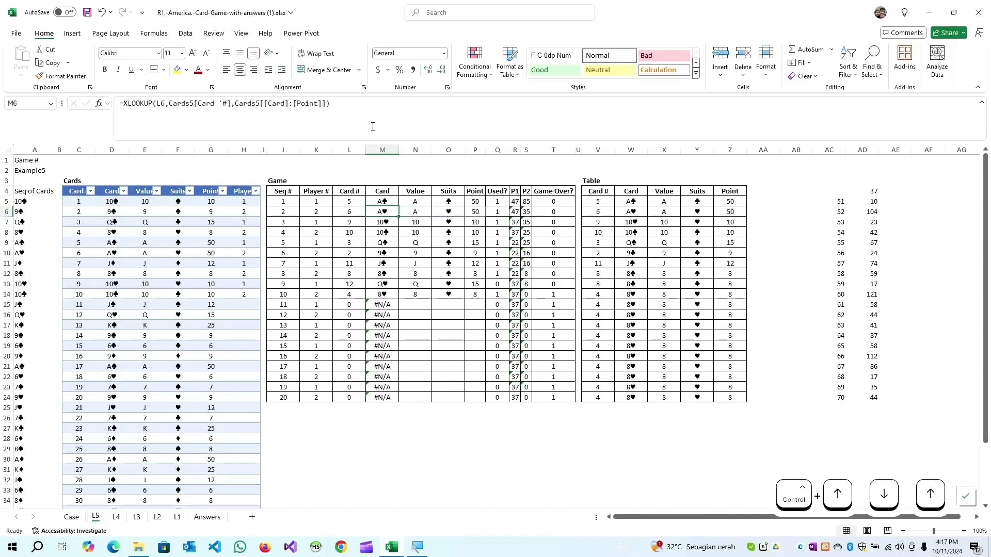
click(329, 103)
key(Left)
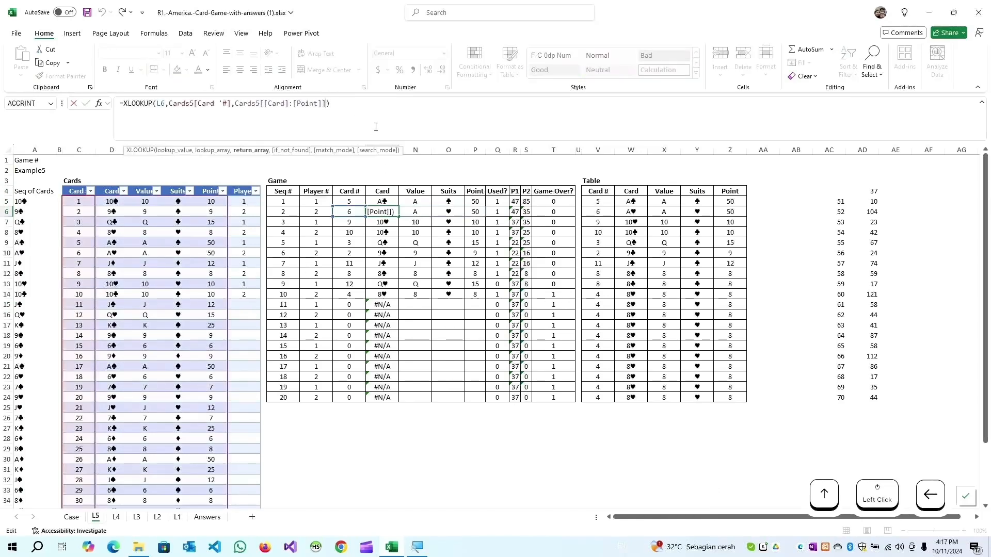
text(,hstack()
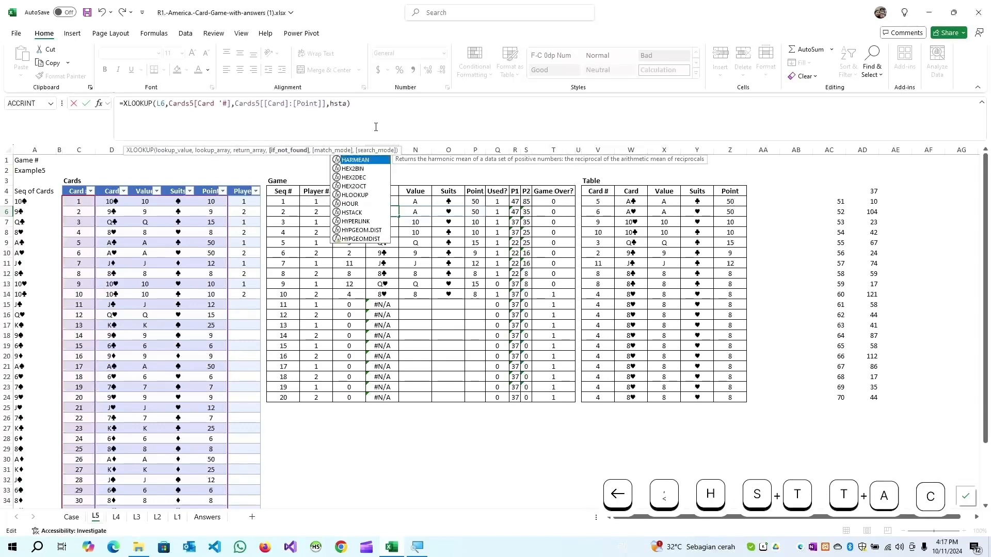
text(0,"")
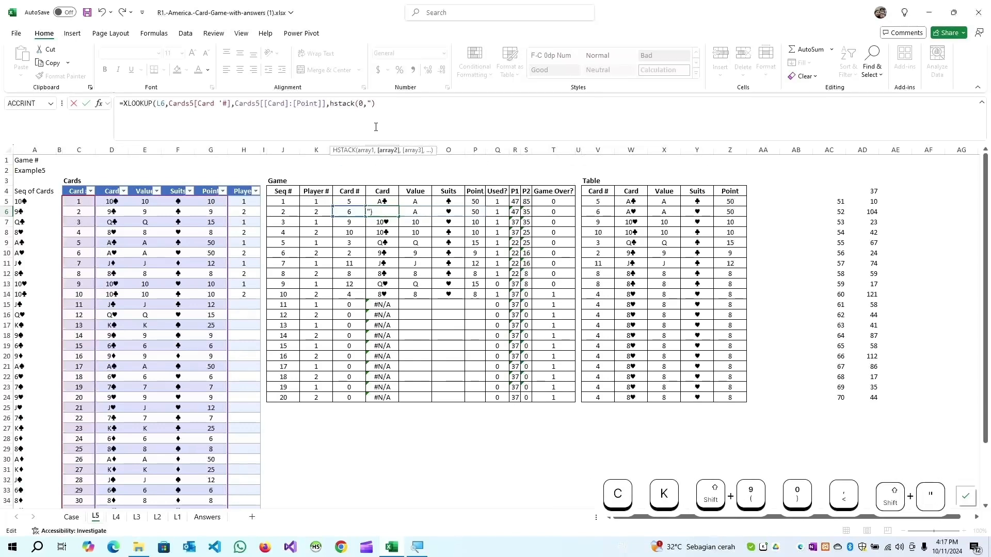
text(,"",)
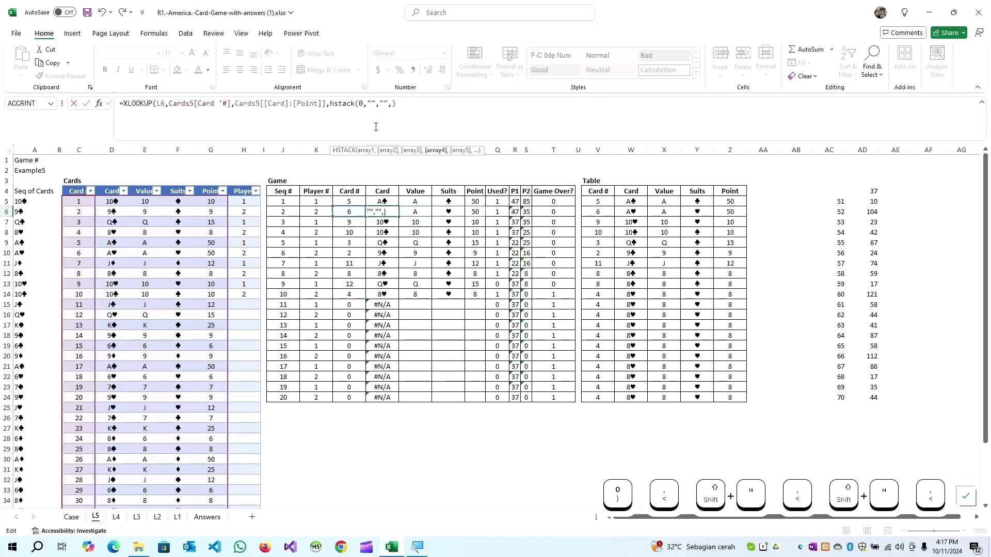
text(0)
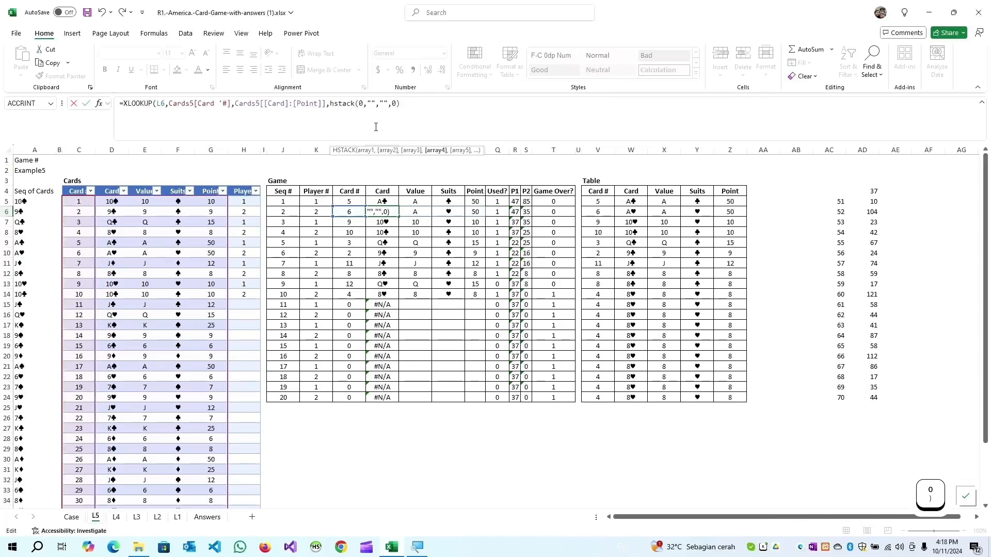
- Replace the first HSTACK value in M6 with "" so the fallback reads HSTACK("","","",0), and complete the formula
key(Left)
key(Left)
key(Left)
key(Left)
key(Left)
key(Left)
key(Left)
key(Left)
key(Left)
key(Left)
key(Left)
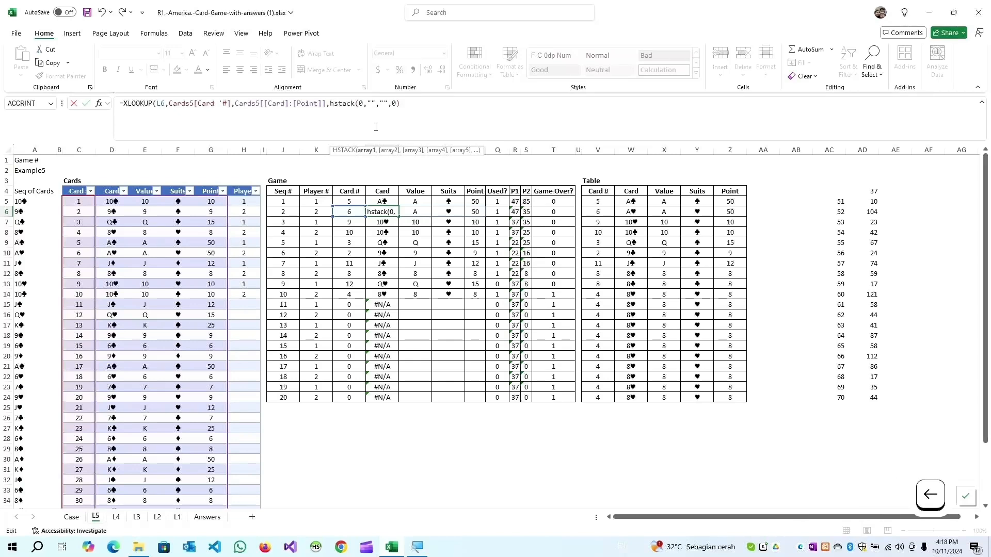
key(shift+Right)
text("")
key(Right)
key(Left)
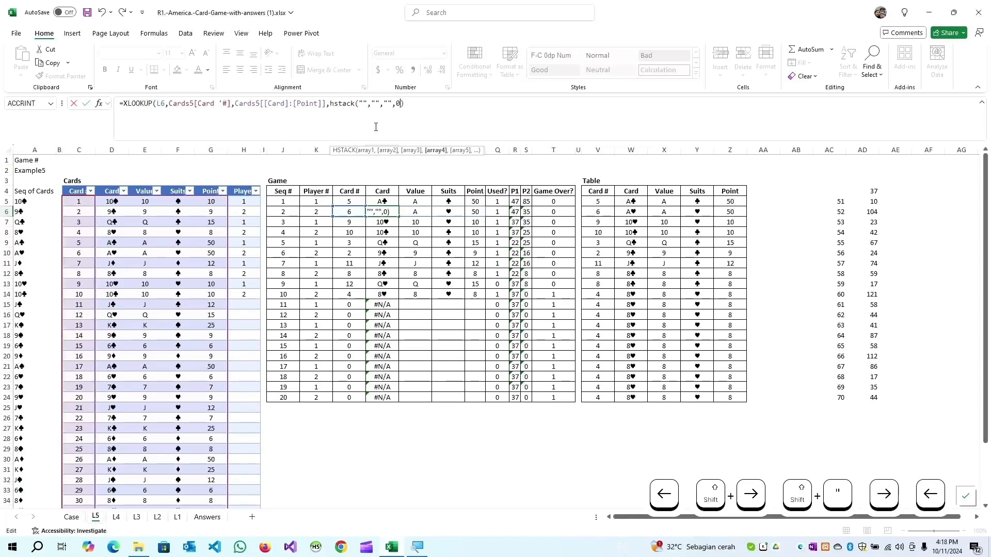
text())
key(Return)
- Copy the XLOOKUP formula with its HSTACK fallback from M6 down through M24
key(Up)
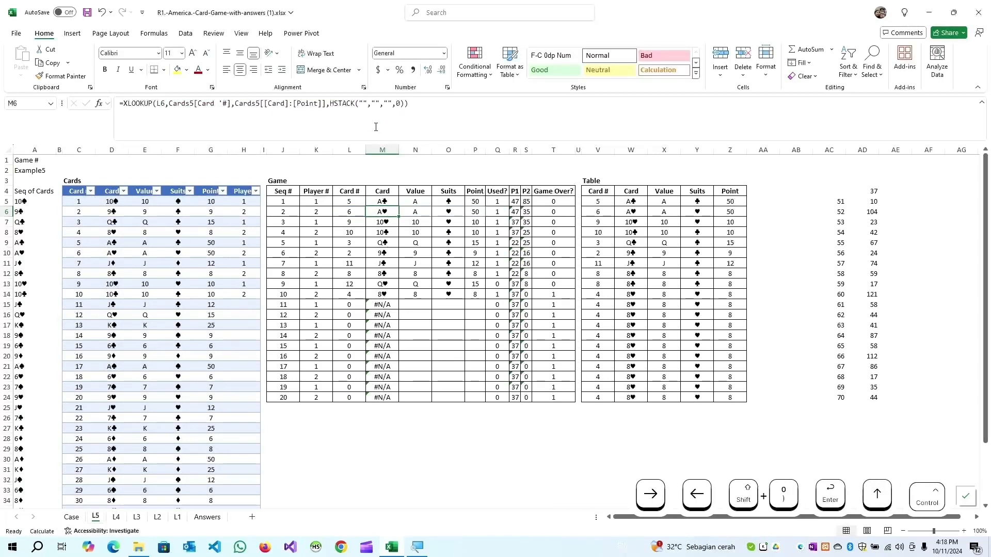
key(ctrl+c)
key(ctrl+shift+Down)
key(Return)
key(Up)
key(Down)
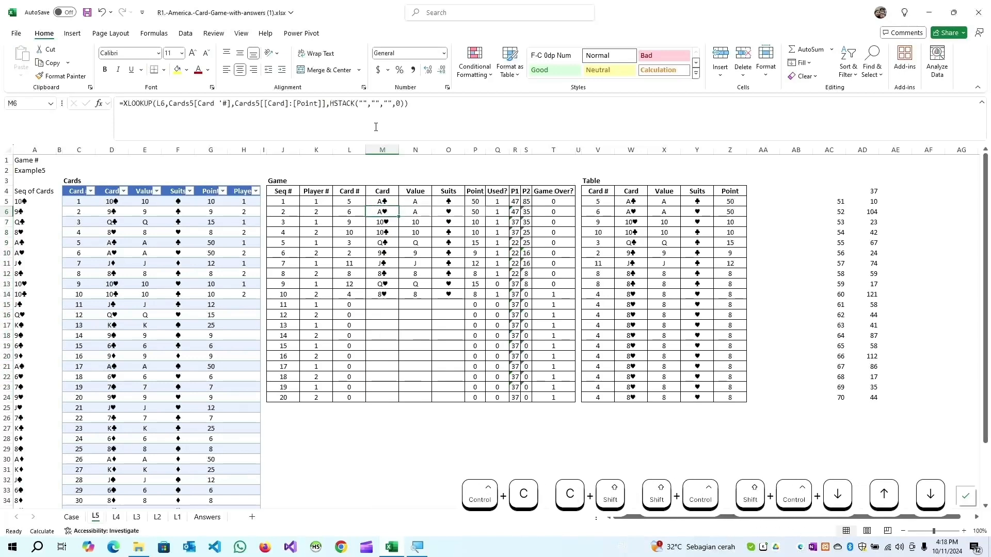
- Review the copied card formulas down column M, and row 14's formulas across to Game Over? in T14
key(ctrl+Down)
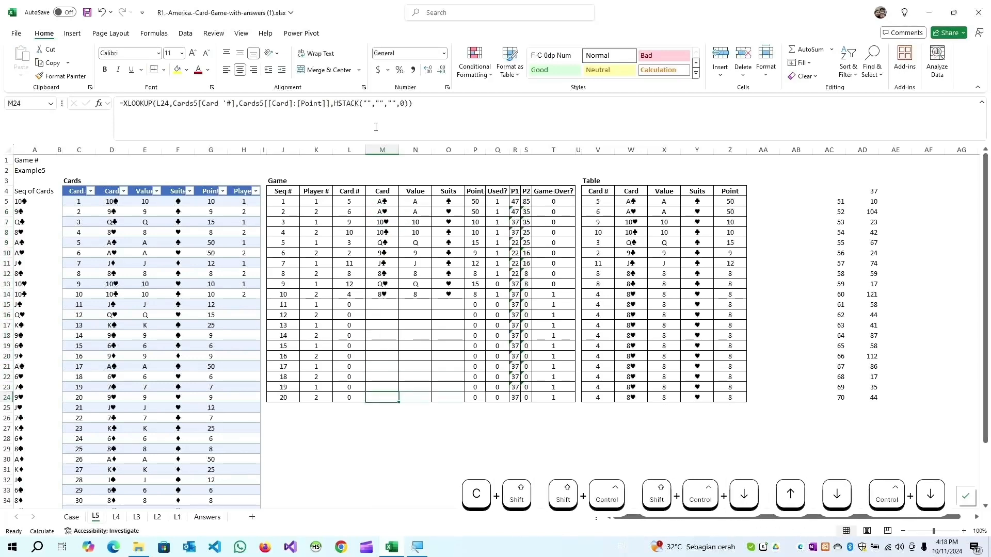
key(ctrl+Up)
key(Down)
key(Down)
key(Down)
key(Down)
key(Down)
key(Down)
key(Down)
key(Down)
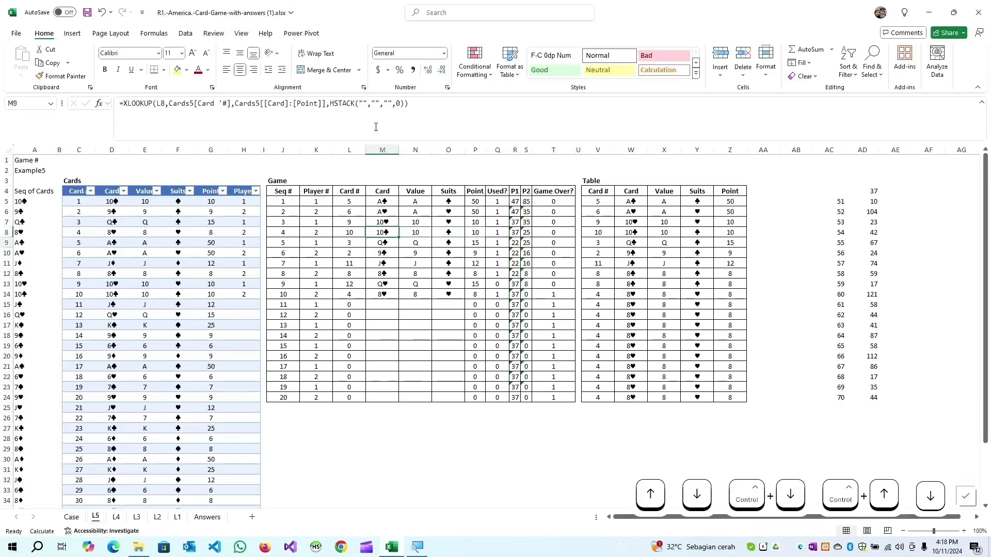
key(Down)
key(Down)
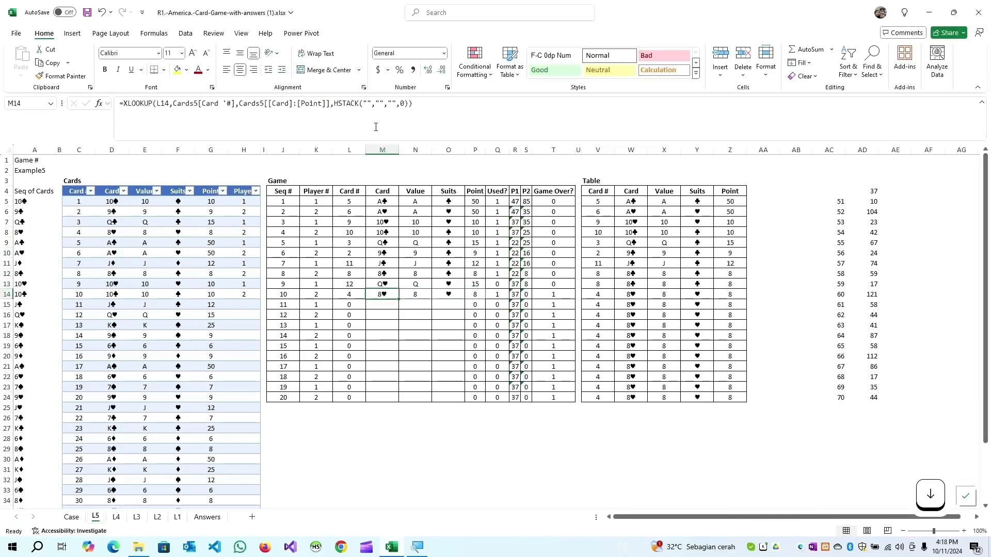
key(Right)
key(Right)
key(Right)
key(Right)
key(Right)
key(Right)
key(Right)
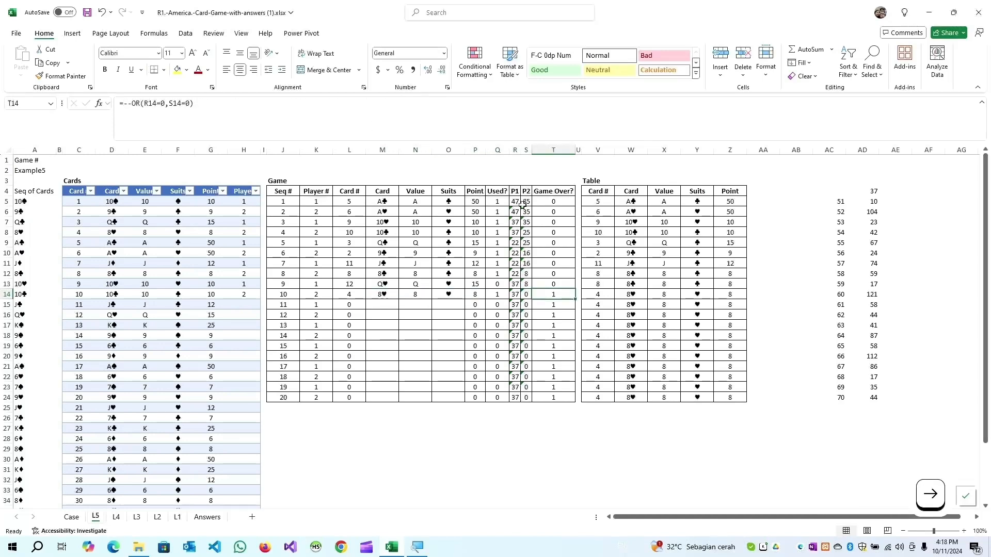
- Change the total formula in AD4 to =R24+S24 so it uses the players' points after move 20
click(872, 191)
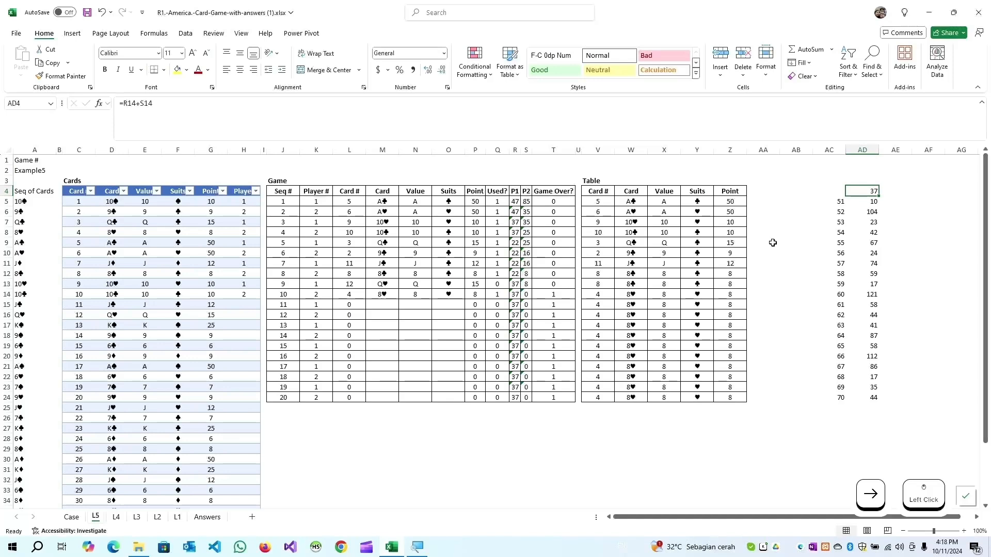
key(F2)
drag(515, 299, 515, 399)
drag(531, 298, 532, 403)
key(Return)
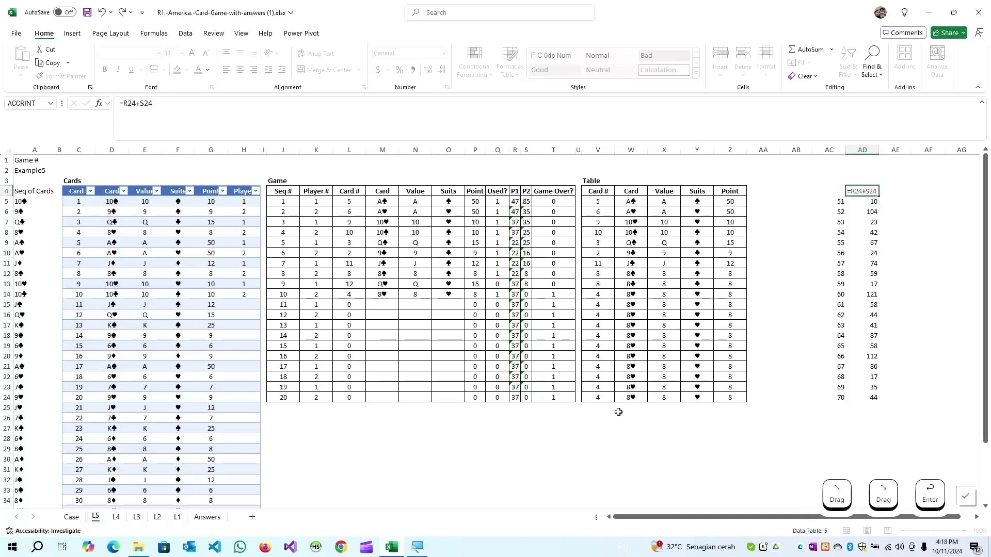
- Compare the total in AD4 with the Level 5 Example5 answer in E156 on the Case sheet
click(874, 191)
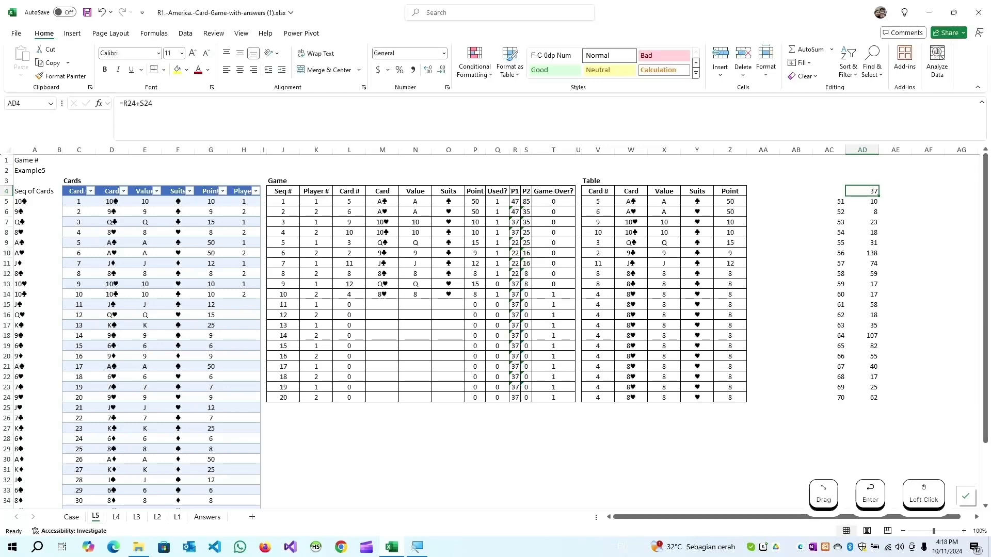
key(ctrl+Page_Up)
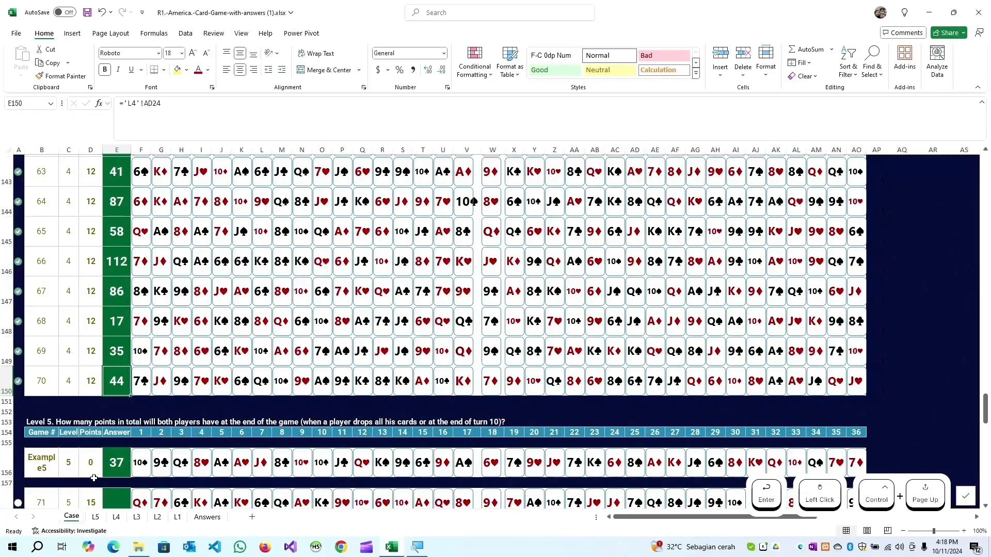
click(116, 469)
scroll(51, 320, down, 3)
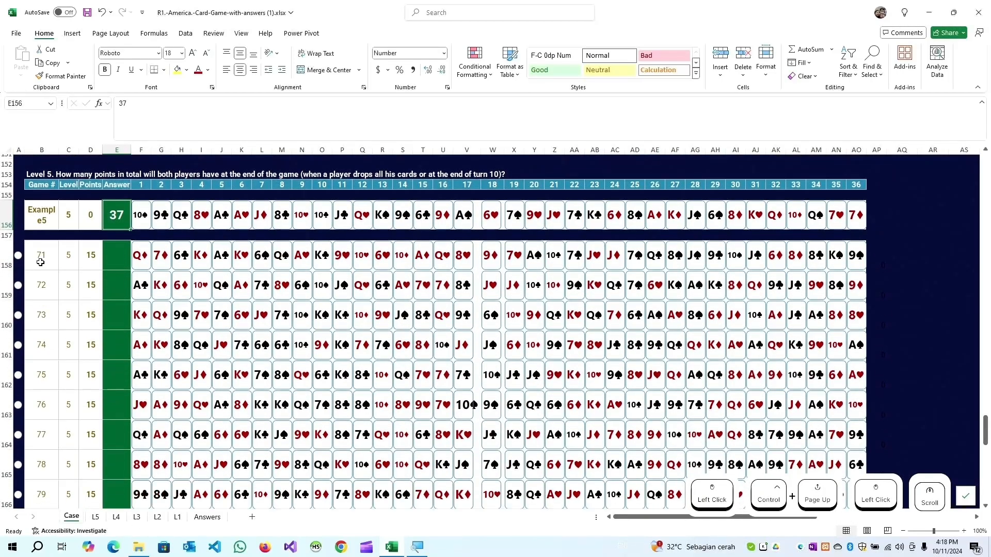
- Copy Level 5 game numbers 71 to 100 from the Case sheet and paste them as values from AC5 on L5
click(41, 263)
key(ctrl+shift+Down)
key(ctrl+c)
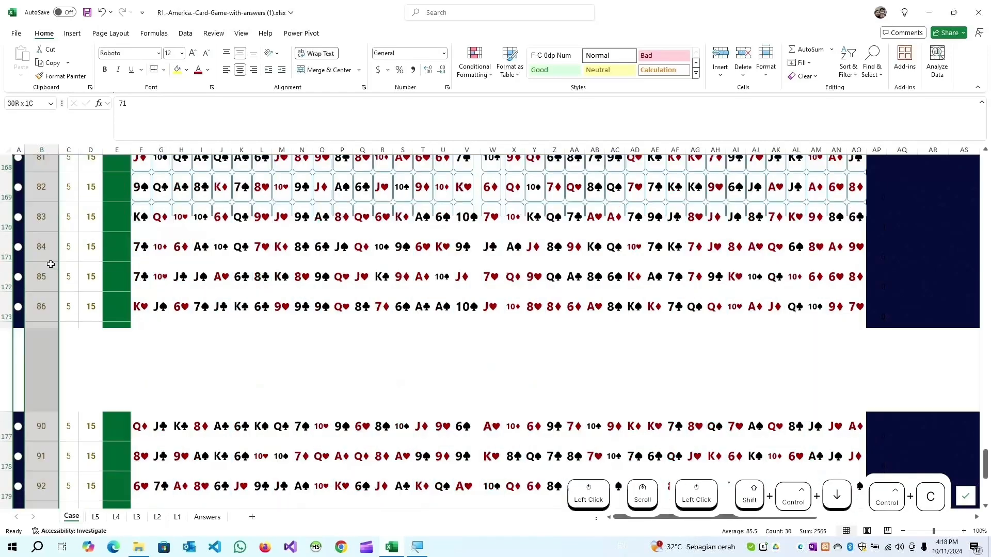
key(ctrl+Page_Down)
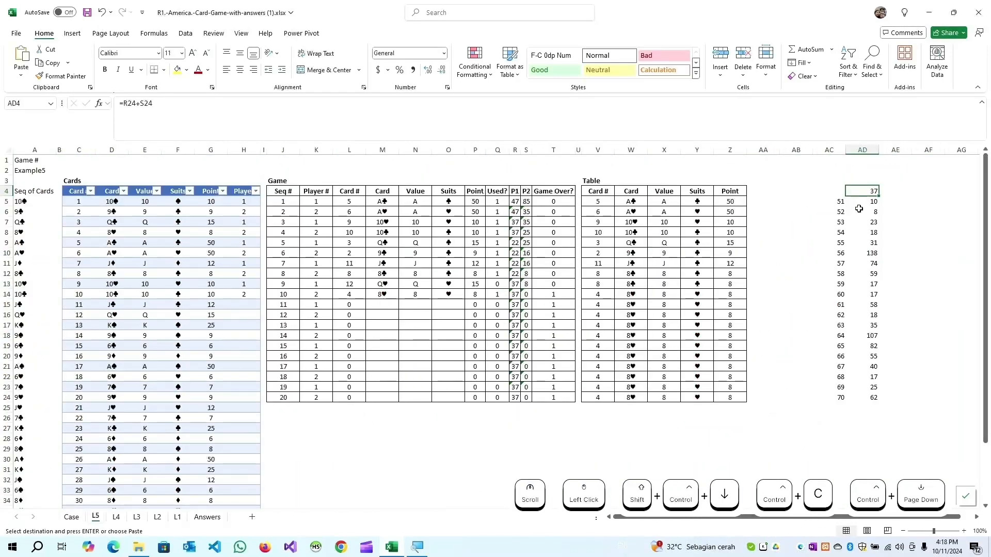
click(840, 202)
right_click(837, 203)
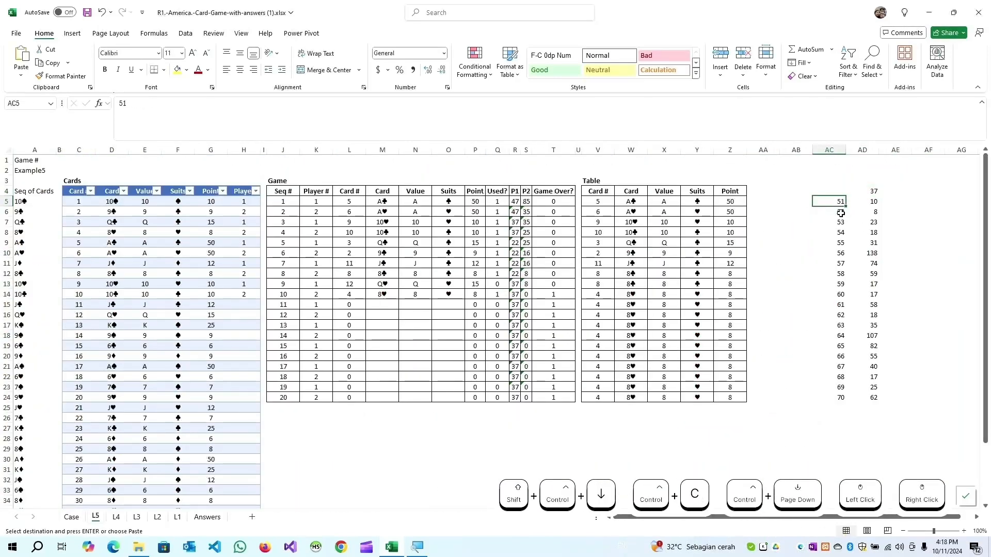
click(920, 273)
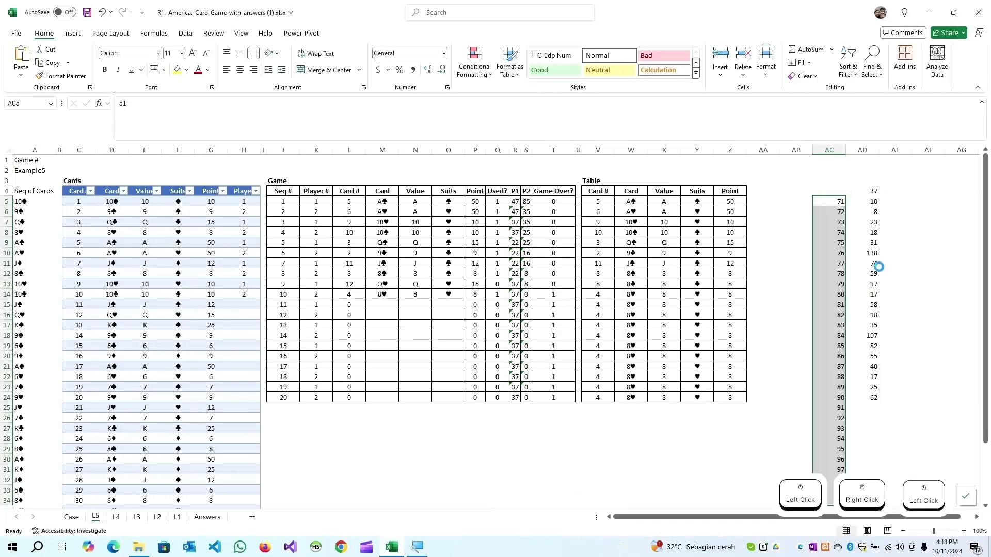
- Clear the old data table results in AD5:AD24
key(Right)
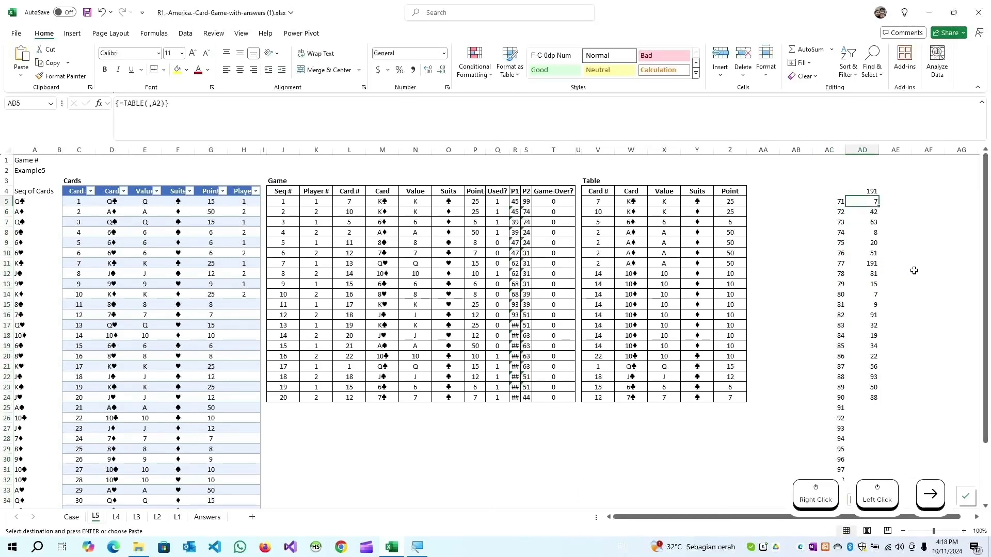
key(ctrl+shift+Down)
key(Delete)
- Create a one-variable data table over AC4:AD34 on L5 with A2 as the column input cell
key(Up)
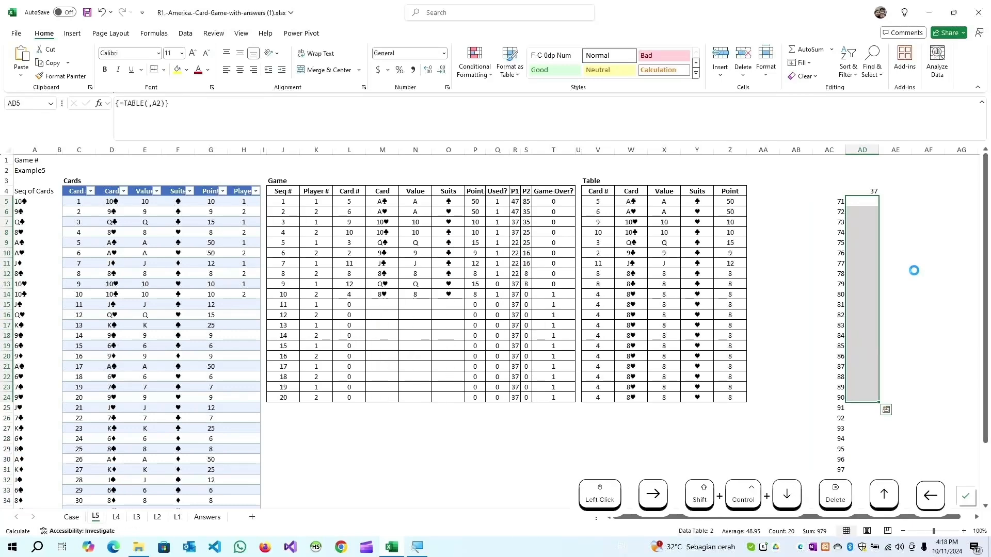
key(Left)
key(ctrl+shift+Down)
key(shift+Right)
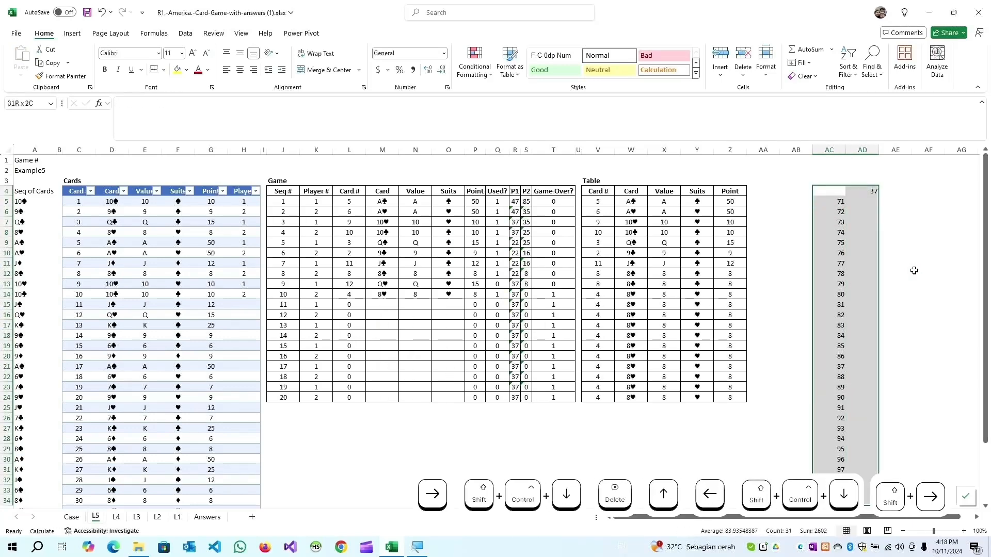
key(alt+a)
key(w)
key(t)
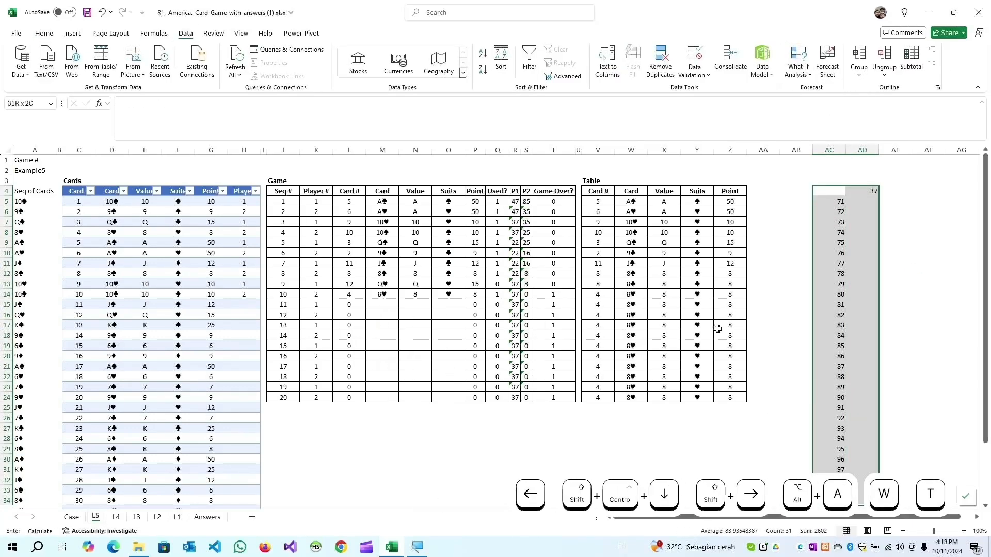
key(Escape)
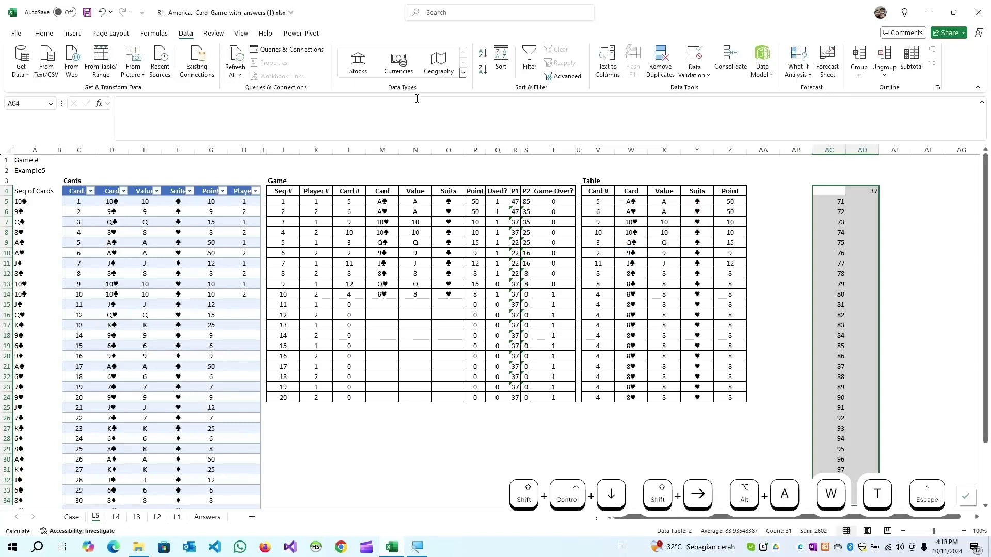
click(798, 67)
click(824, 124)
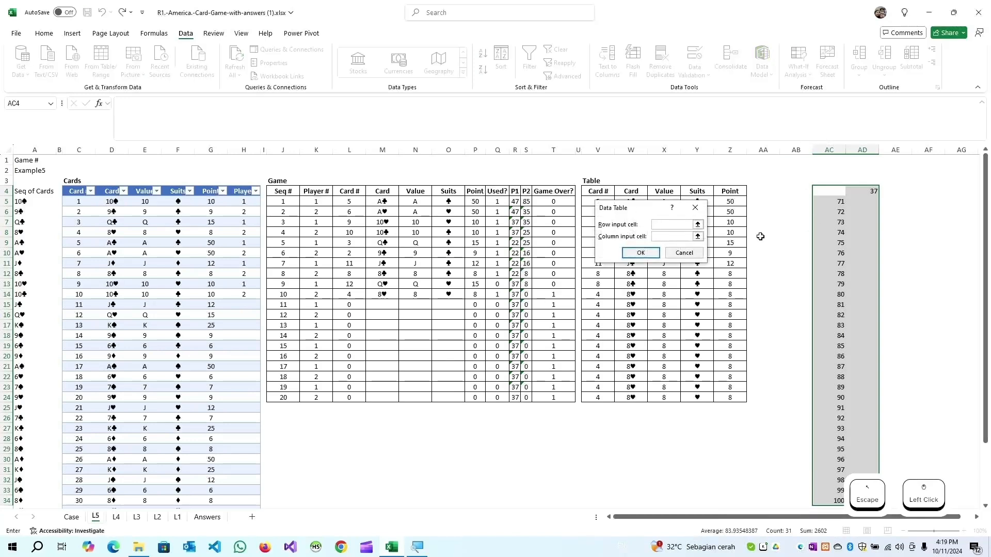
click(660, 235)
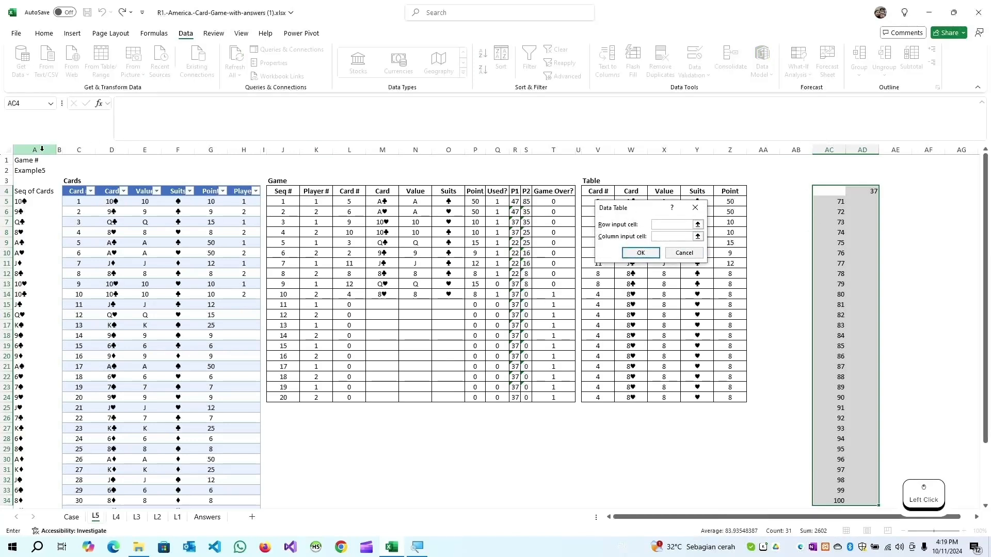
click(21, 171)
click(641, 253)
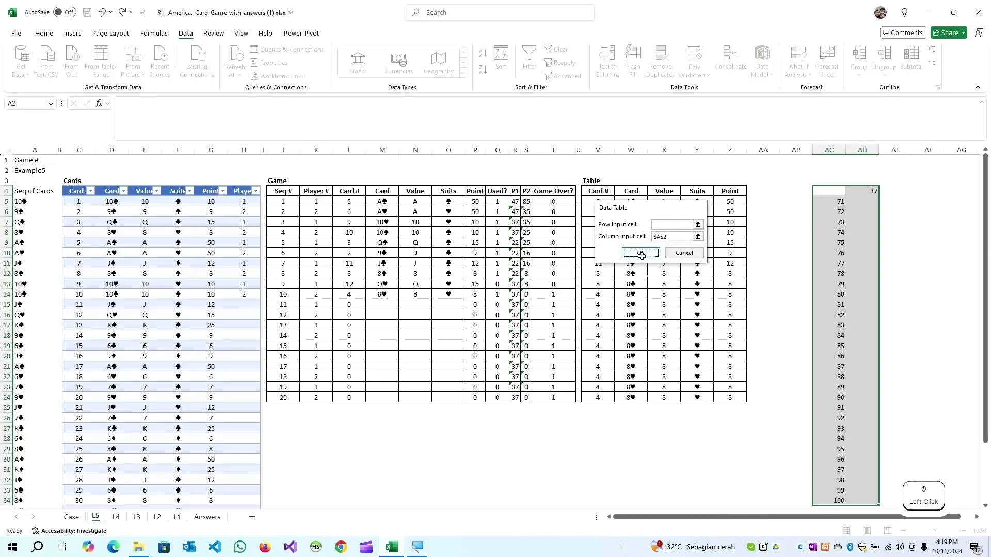
click(872, 201)
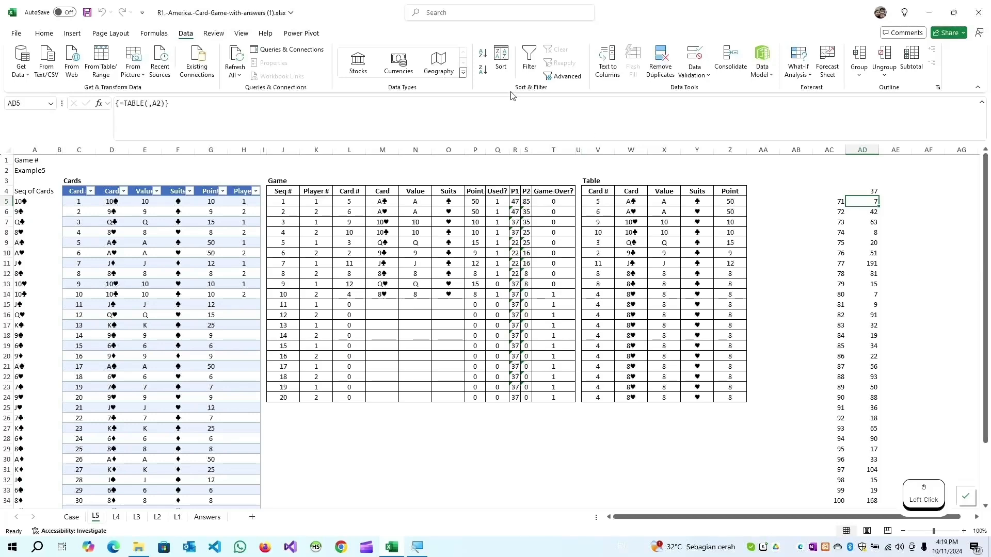
- Set the game number in A2 to 71 and then 72, checking each total in AD4 against the data table
click(31, 172)
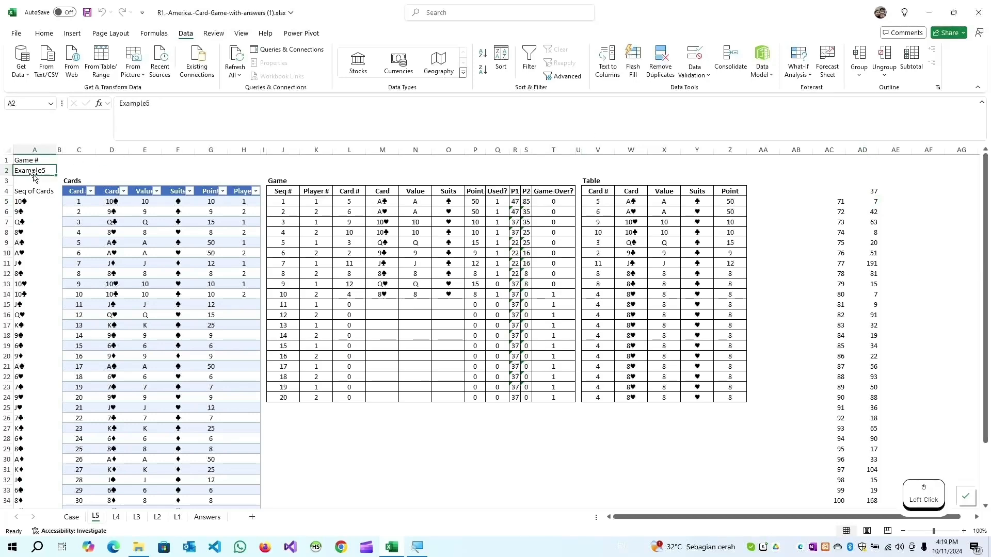
text(71)
key(Return)
key(Up)
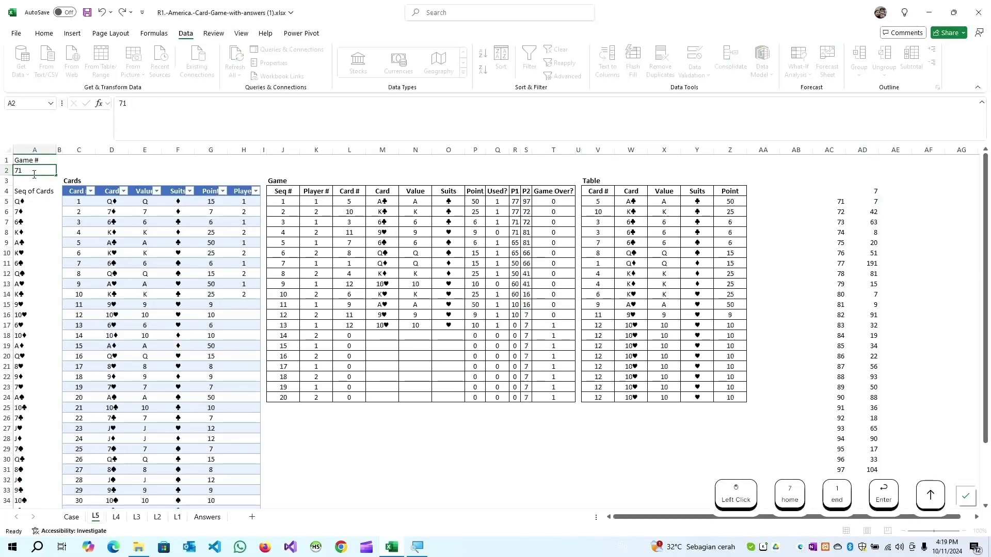
text(72)
key(Return)
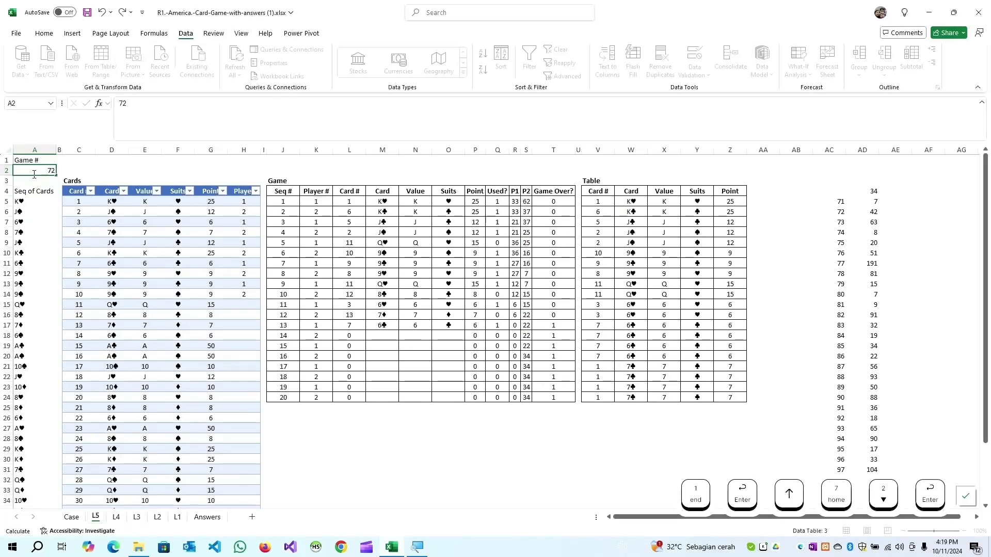
key(Up)
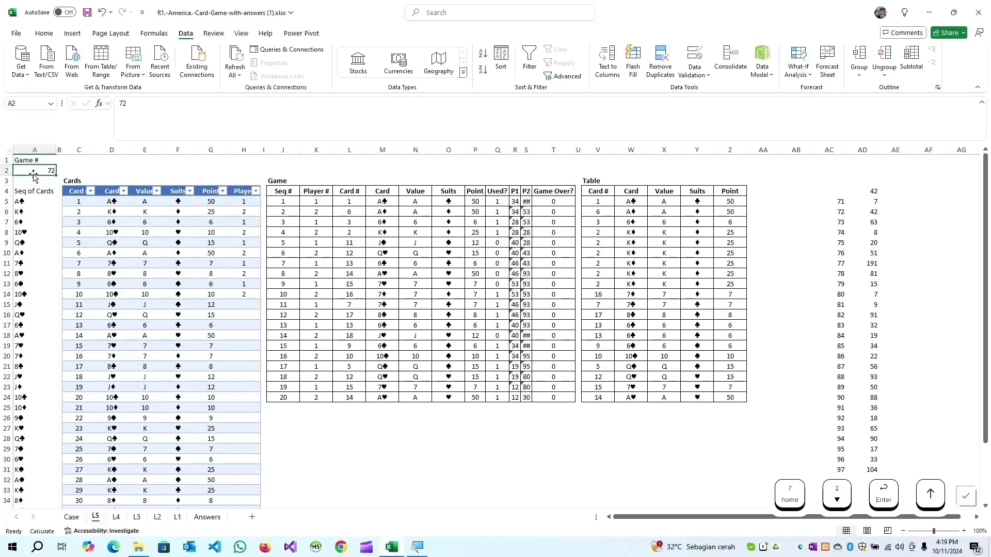
- Autofit the P1 and P2 points columns R and S of the Game table so three-digit values fit
drag(515, 150, 527, 150)
double_click(521, 150)
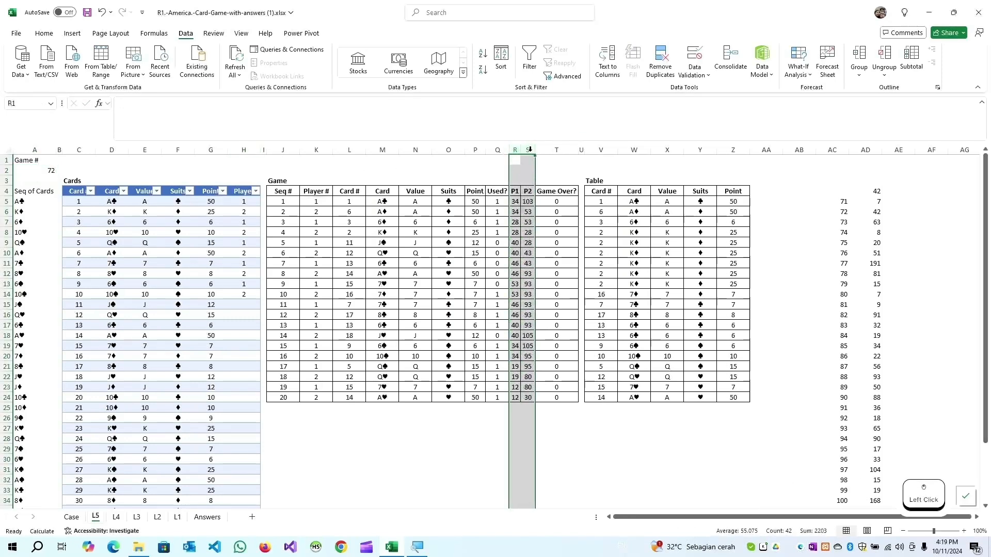
double_click(522, 151)
double_click(534, 153)
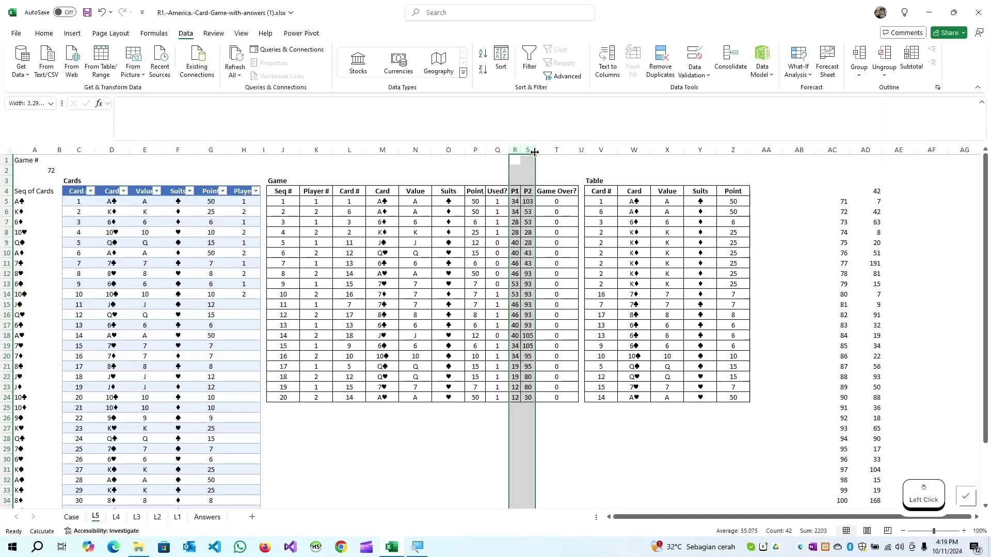
click(28, 170)
click(881, 204)
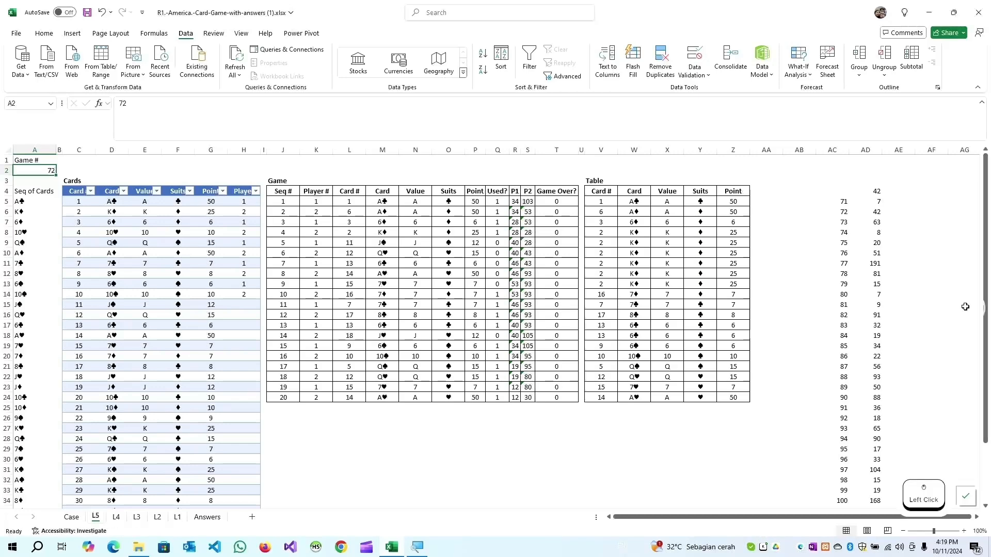
- Link game 71's answer in E158 on the Case sheet to the data table result with ='L5'!AD5
key(ctrl+Page_Up)
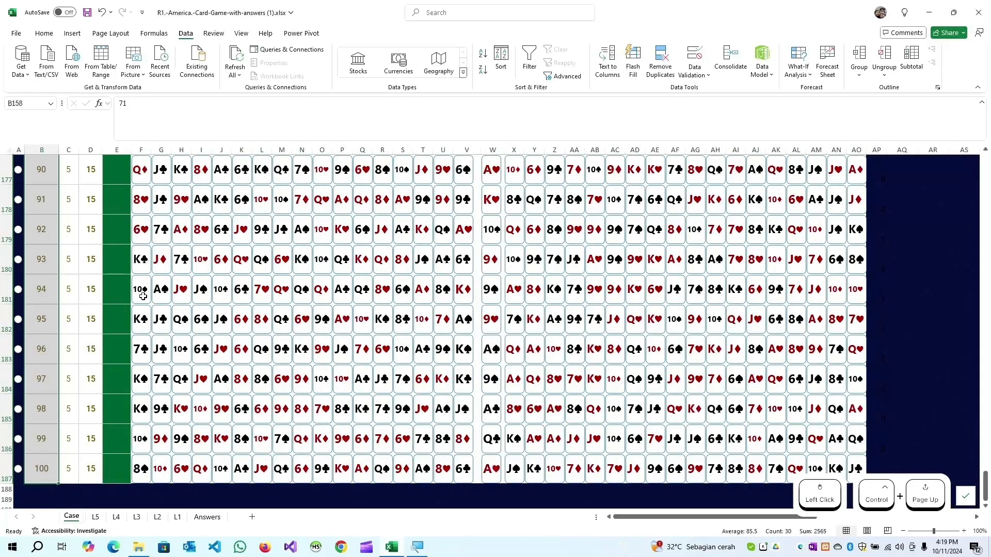
key(Right)
key(Right)
key(Right)
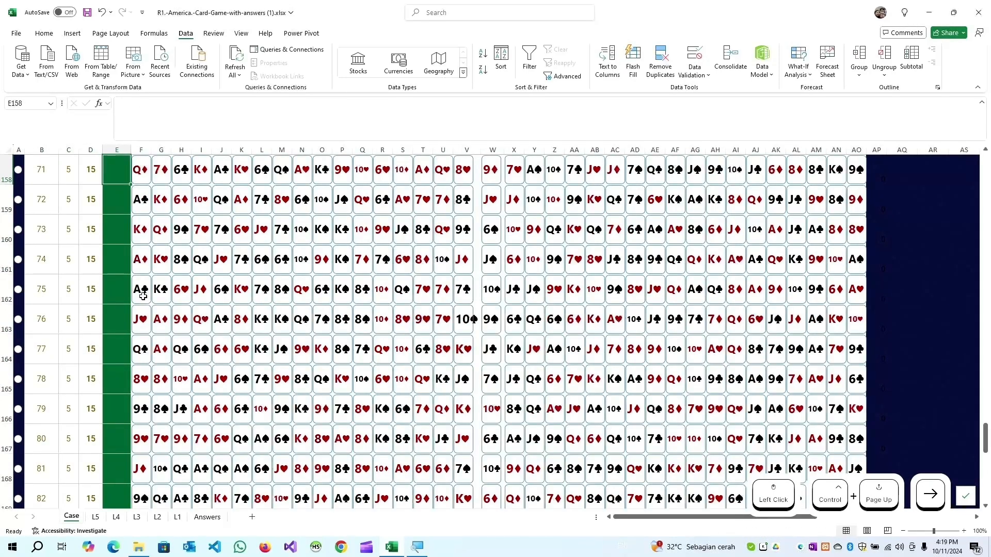
text(=)
key(ctrl+Page_Down)
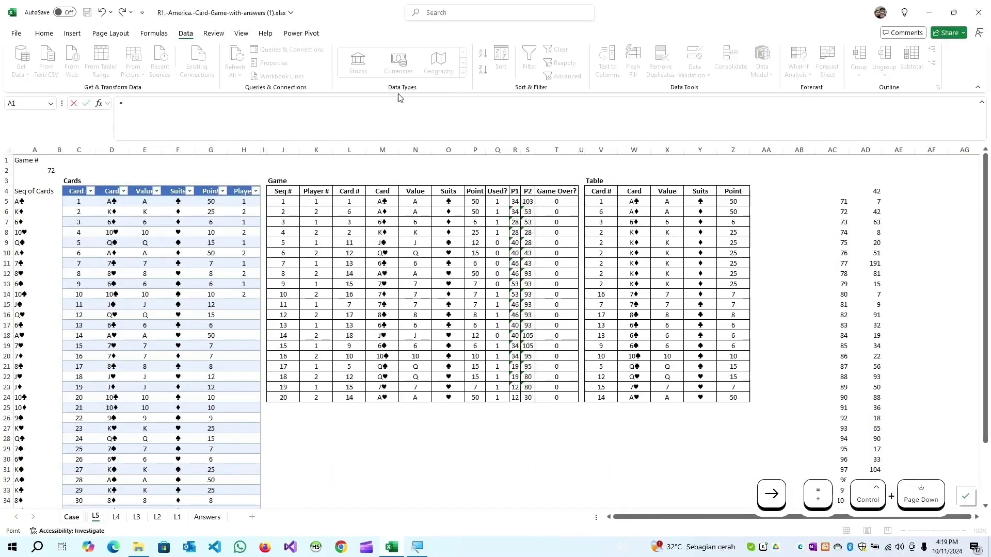
click(876, 203)
key(Return)
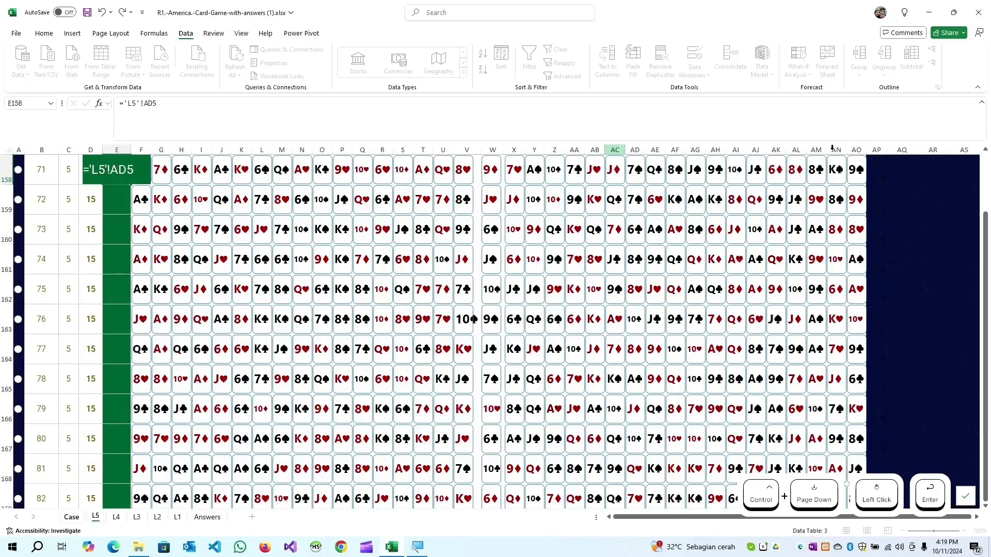
- Copy the E158 formula and paste only the formula into E159:E187 for games 72 to 100
key(Up)
key(ctrl+c)
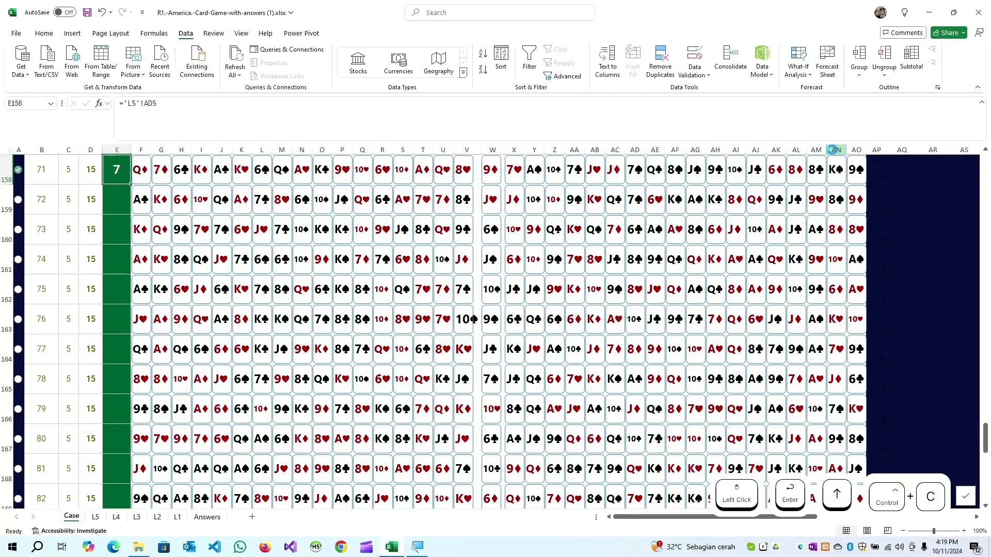
key(Left)
key(ctrl+Down)
key(Right)
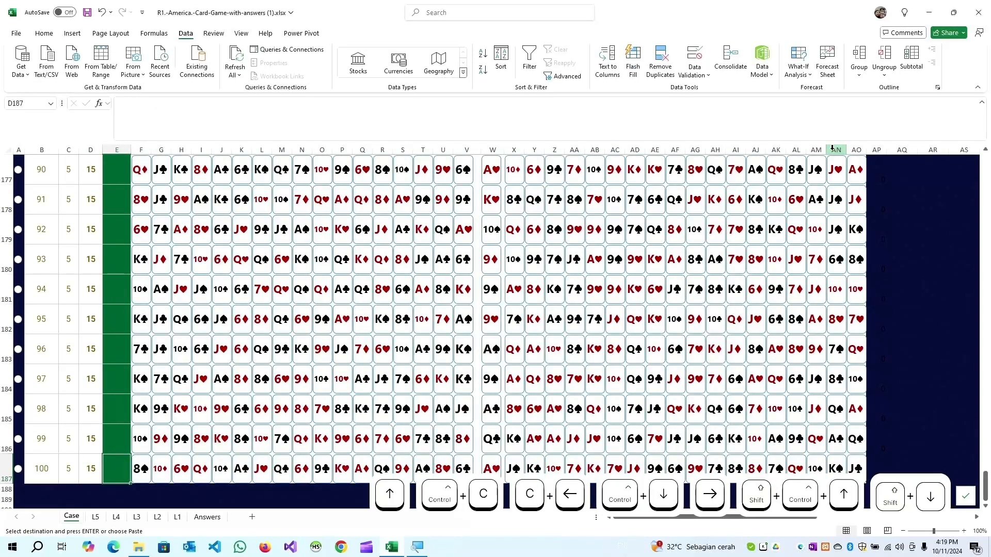
key(ctrl+shift+Up)
key(shift+Down)
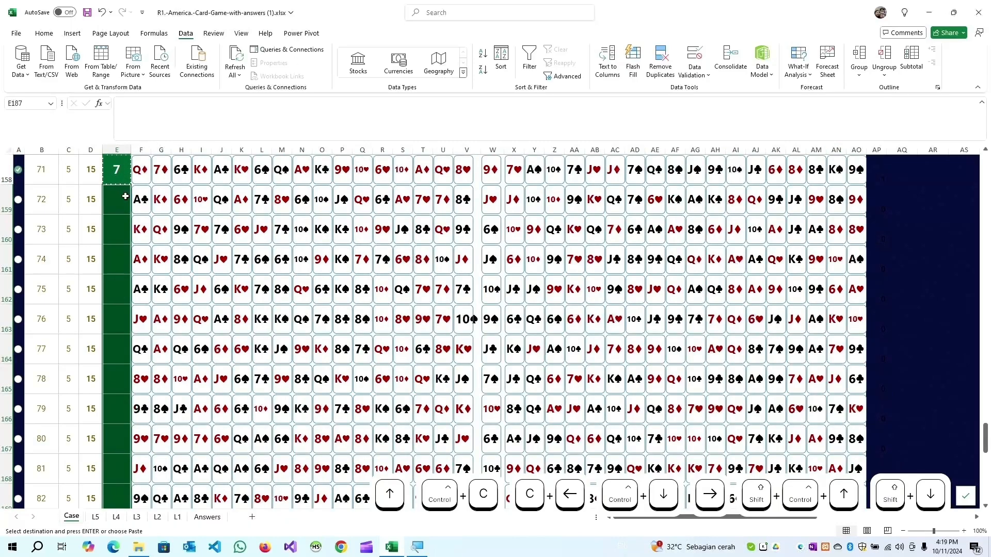
right_click(122, 196)
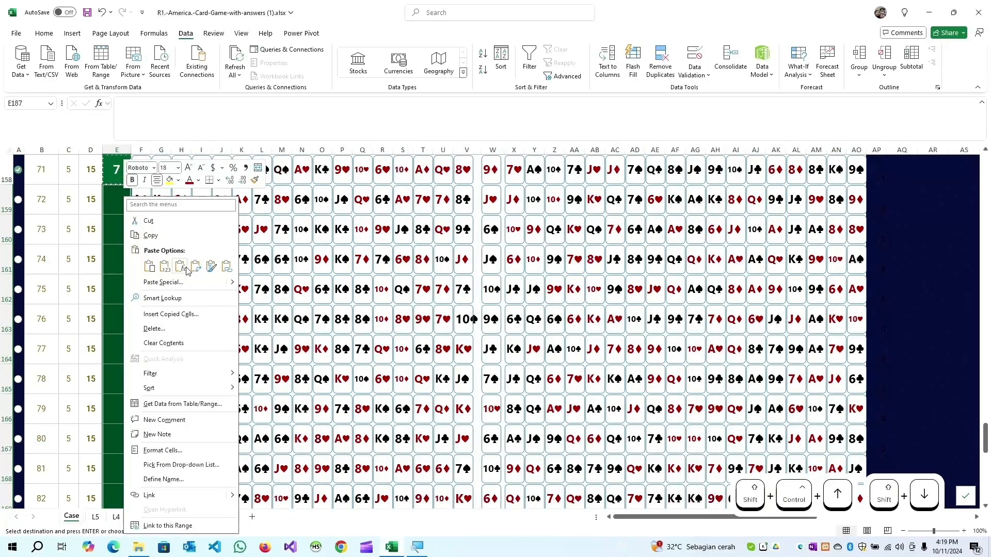
click(187, 269)
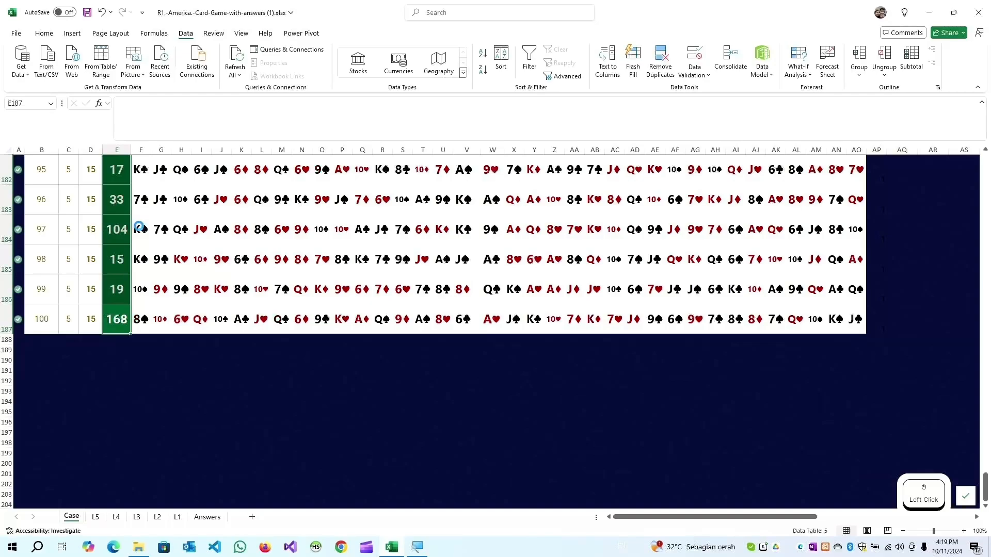
- Review the Level 5 answers and their check marks for games 71 to 100 on the Case sheet
click(96, 320)
scroll(99, 279, up, 4)
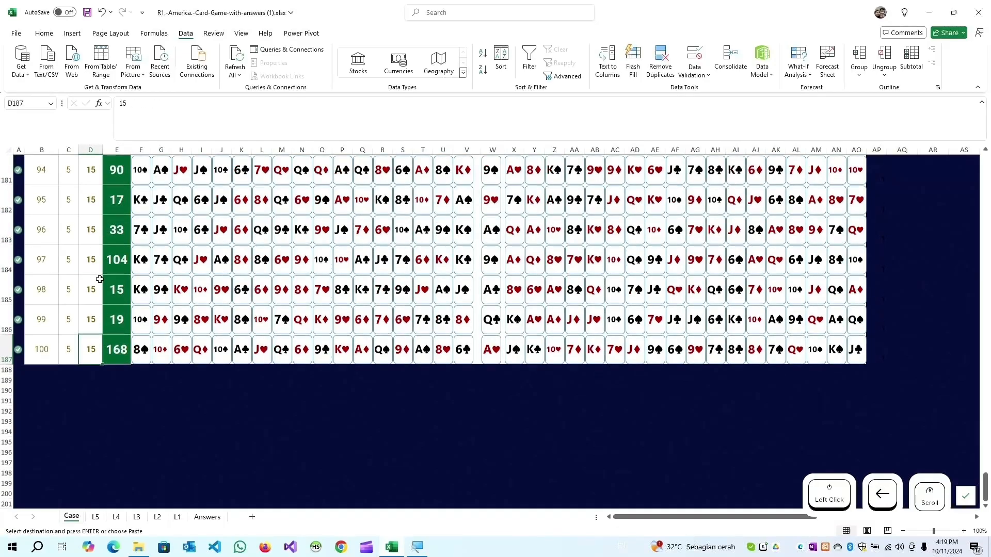
scroll(99, 280, up, 3)
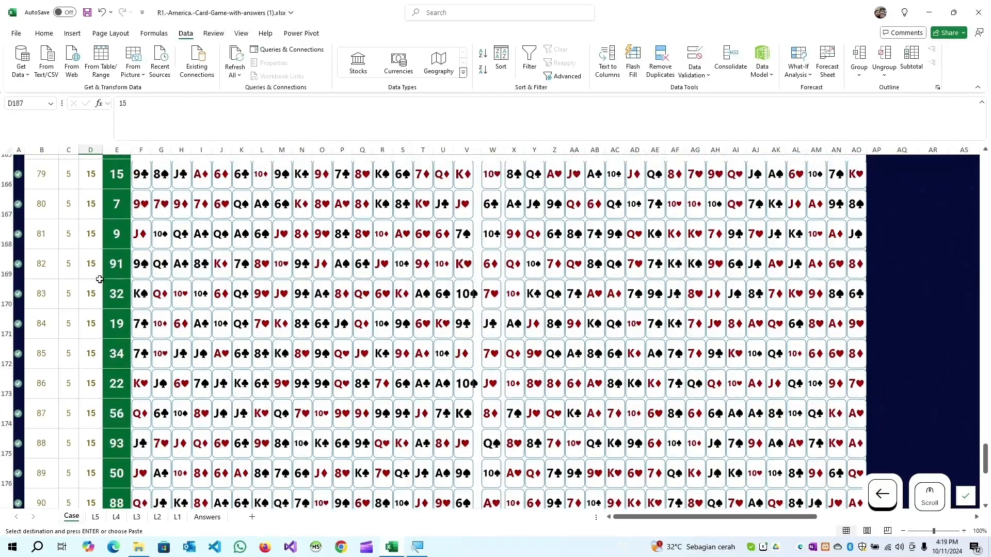
scroll(99, 279, up, 2)
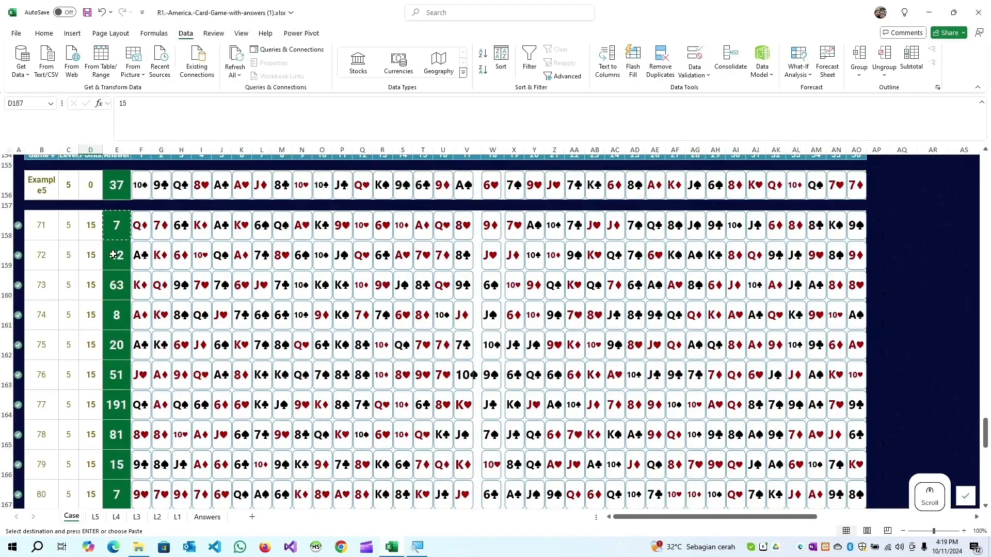
scroll(113, 253, down, 3)
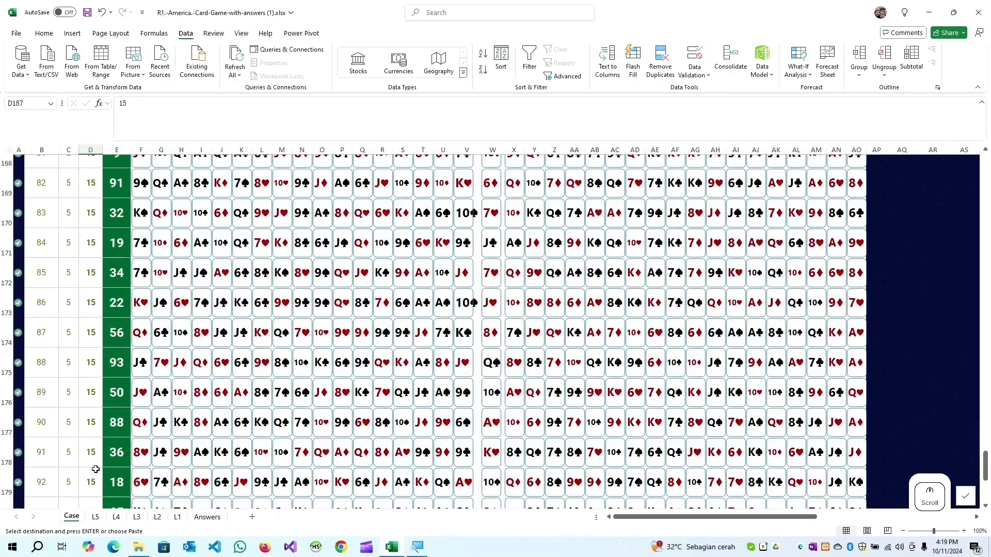
- Inspect the L5 Game table's sequence numbers around move 10 and at move 20
click(95, 516)
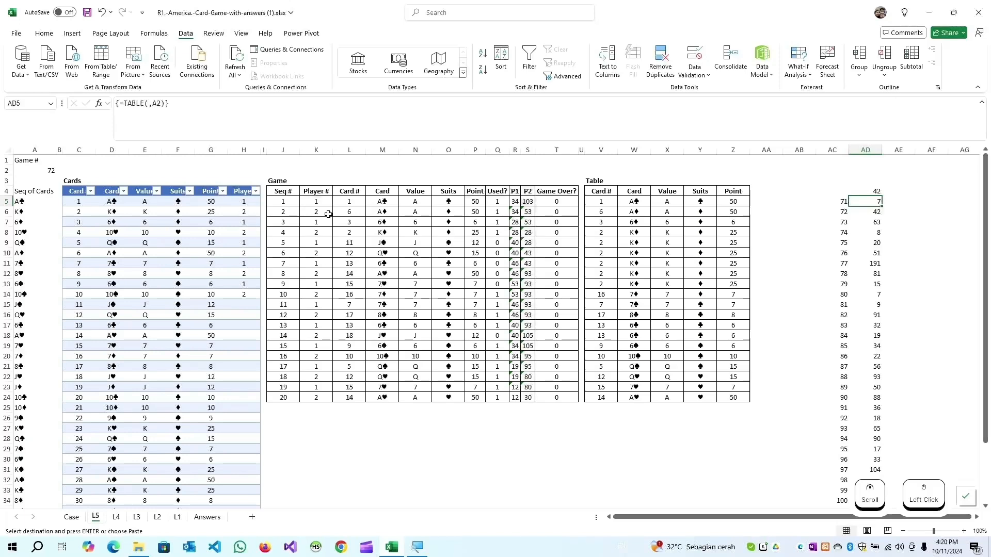
click(285, 272)
click(278, 312)
key(Up)
key(Up)
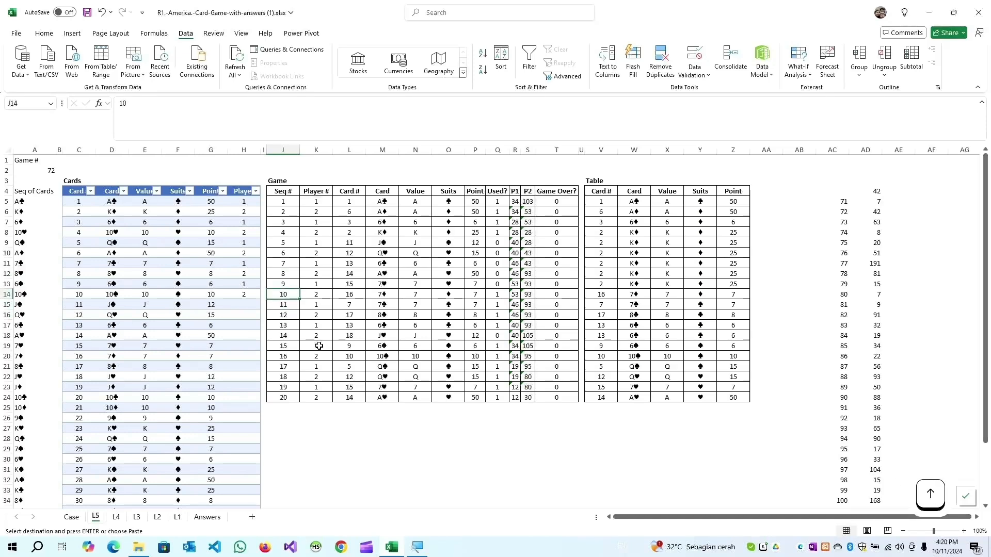
key(ctrl+Down)
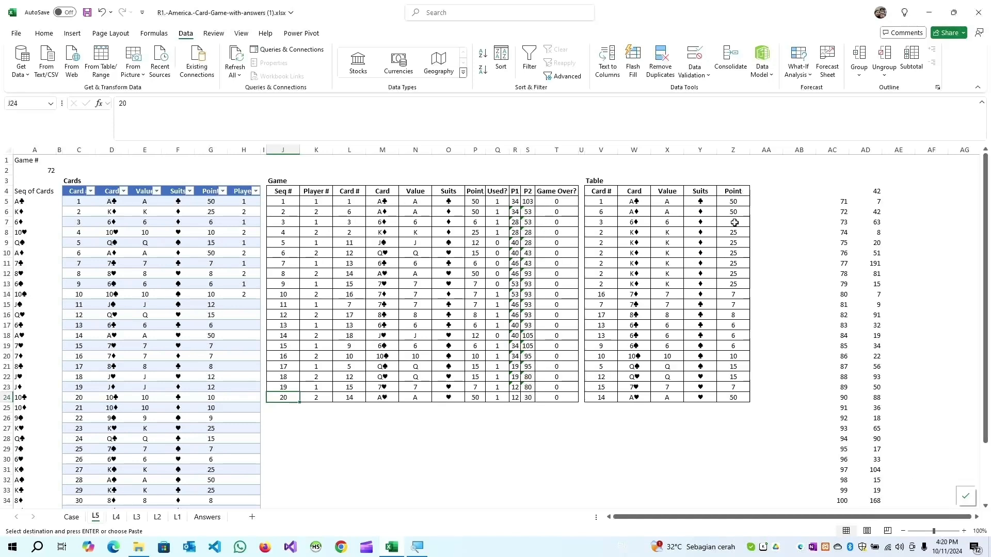
- Review the answers of all levels on the Case sheet and inspect the Score formula in V38
click(72, 517)
scroll(134, 414, down, 3)
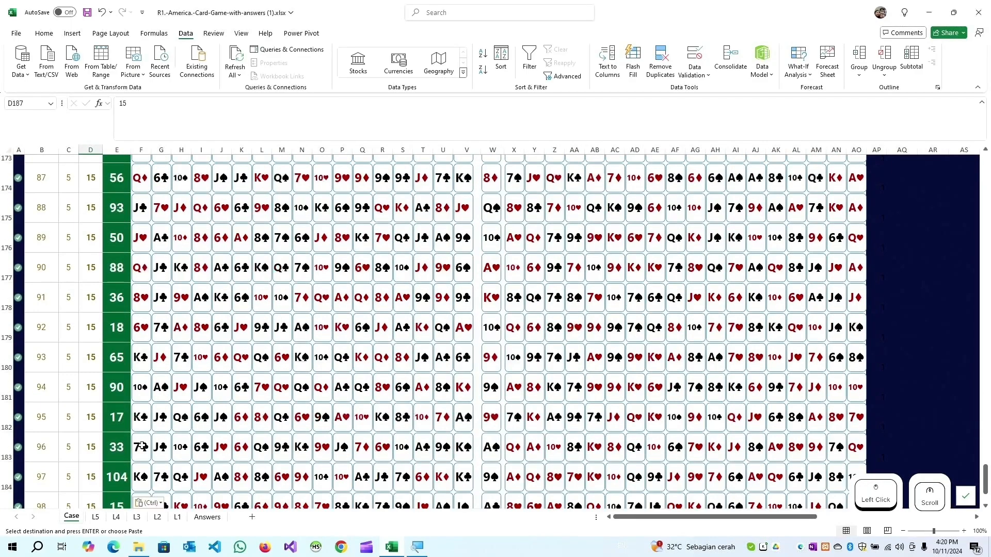
scroll(139, 446, down, 2)
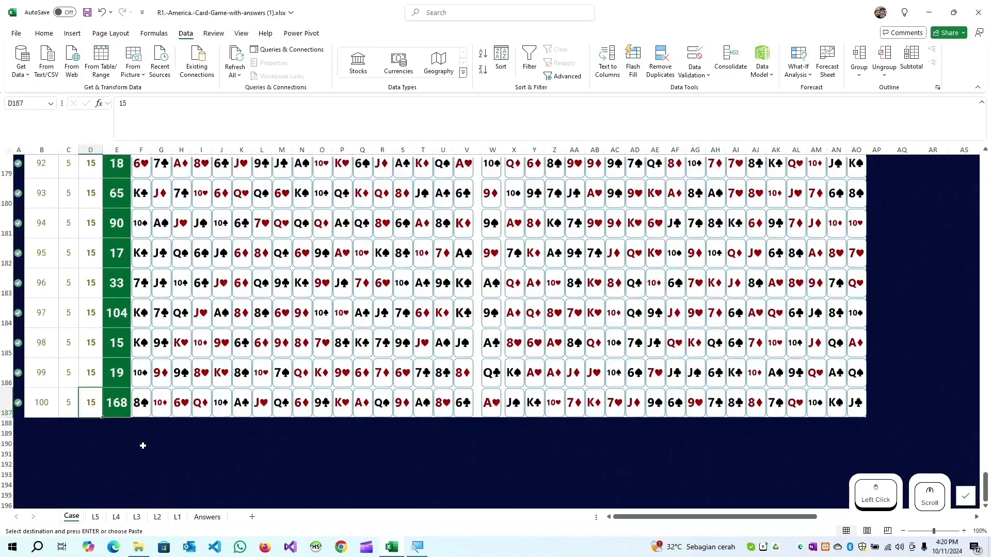
scroll(142, 446, up, 3)
scroll(143, 447, up, 20)
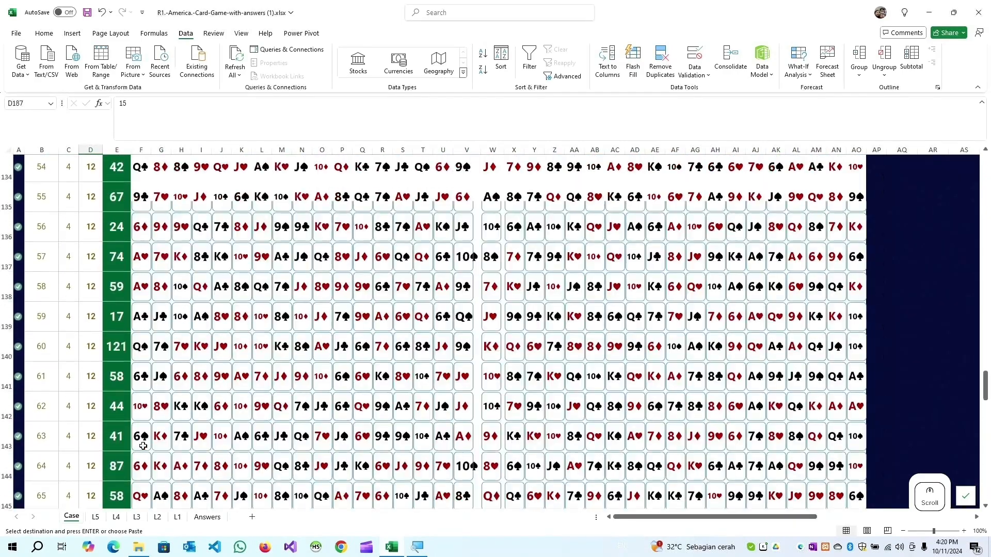
scroll(143, 446, up, 15)
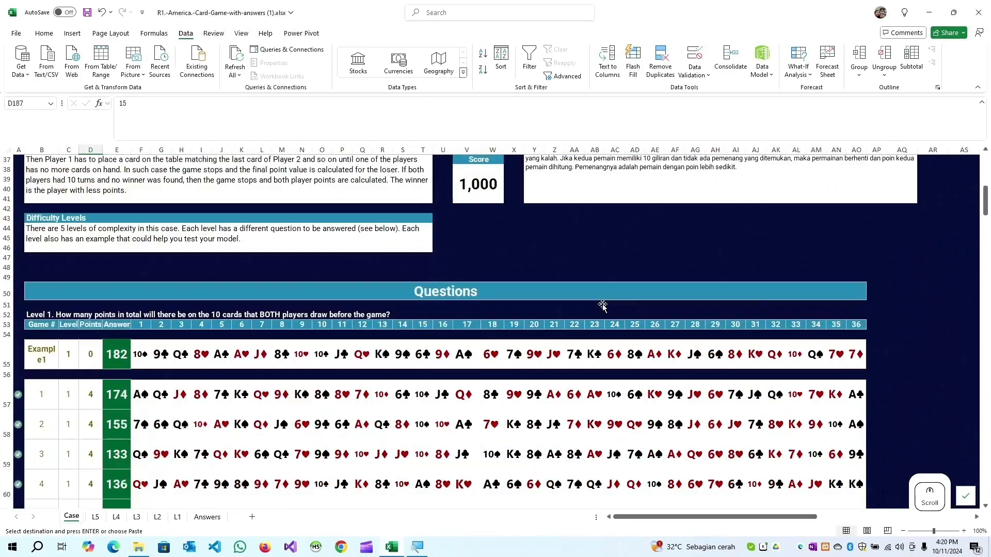
scroll(594, 300, up, 10)
scroll(516, 310, down, 7)
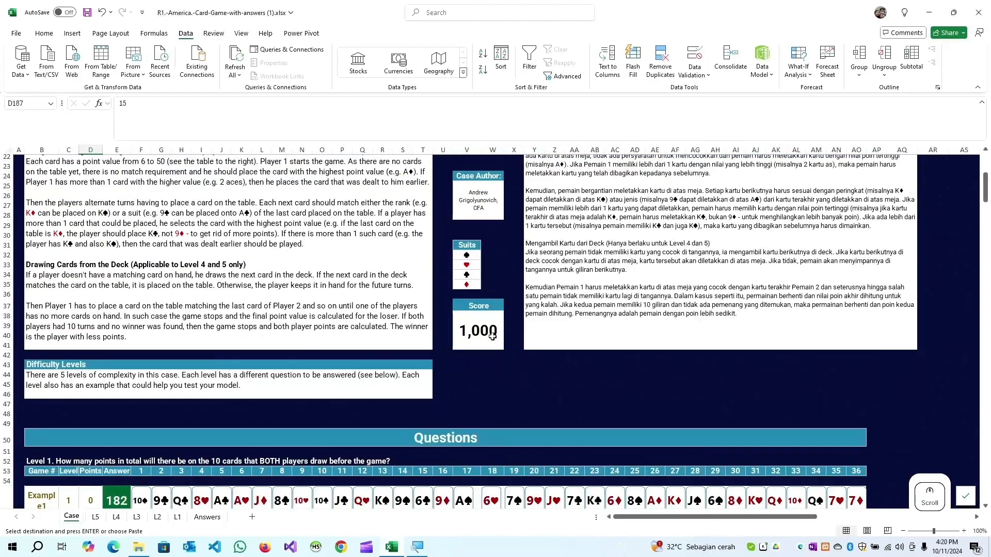
click(479, 327)
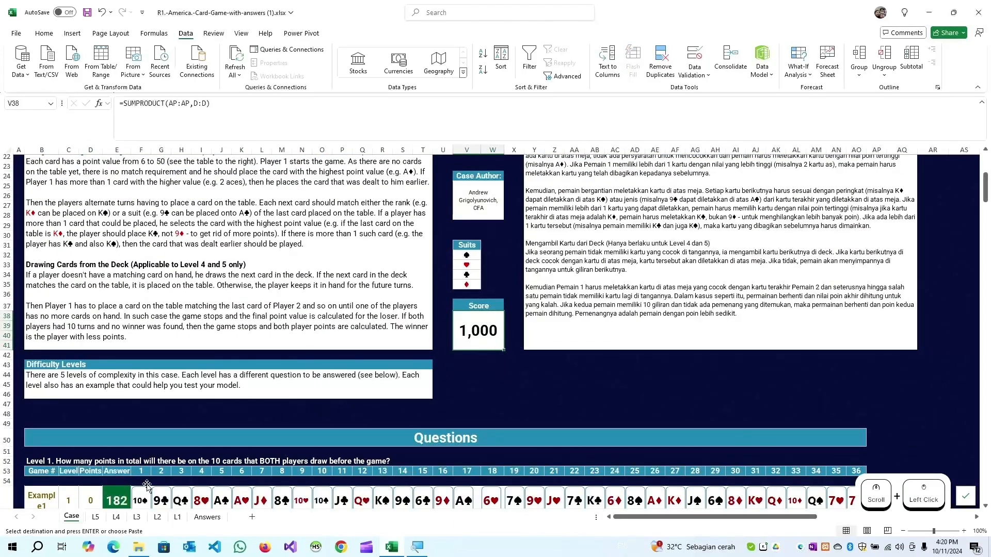
- View the finished L5 simulation again and return to the instructions at the start of the Case sheet
click(96, 517)
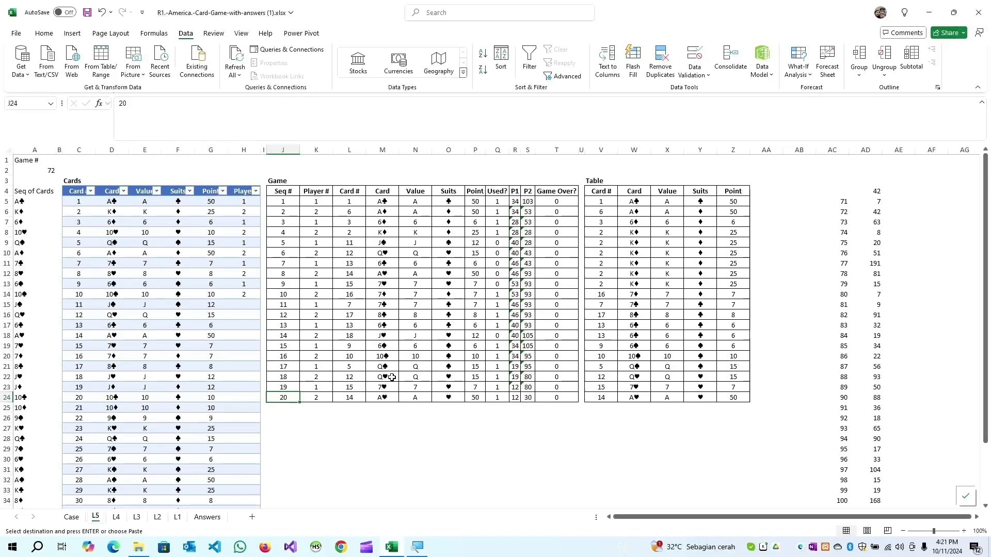
key(ctrl+Page_Up)
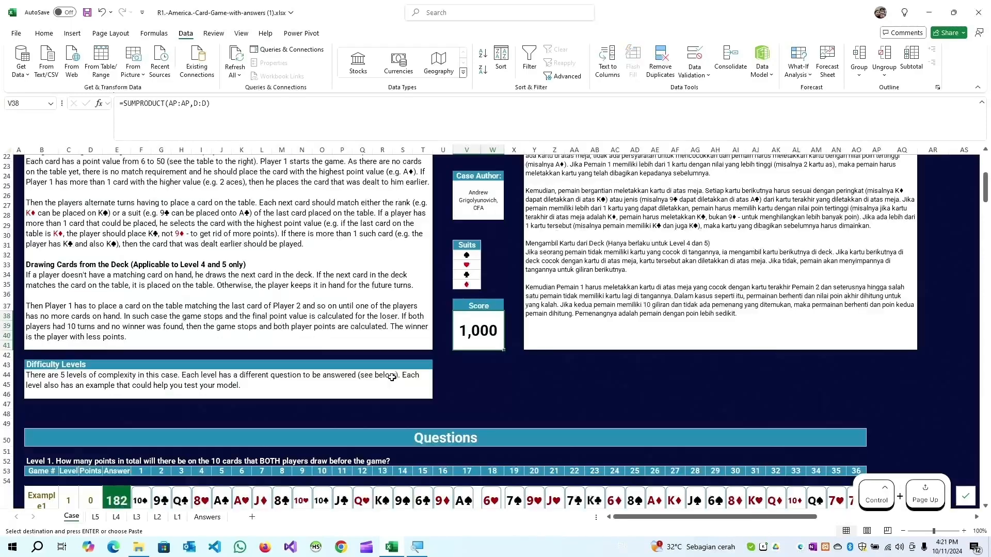
scroll(368, 391, up, 7)
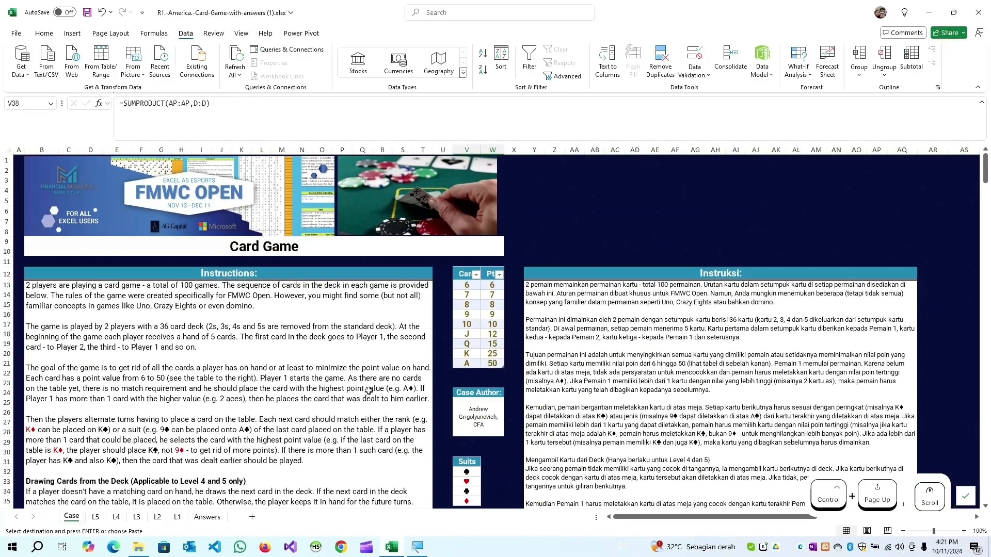